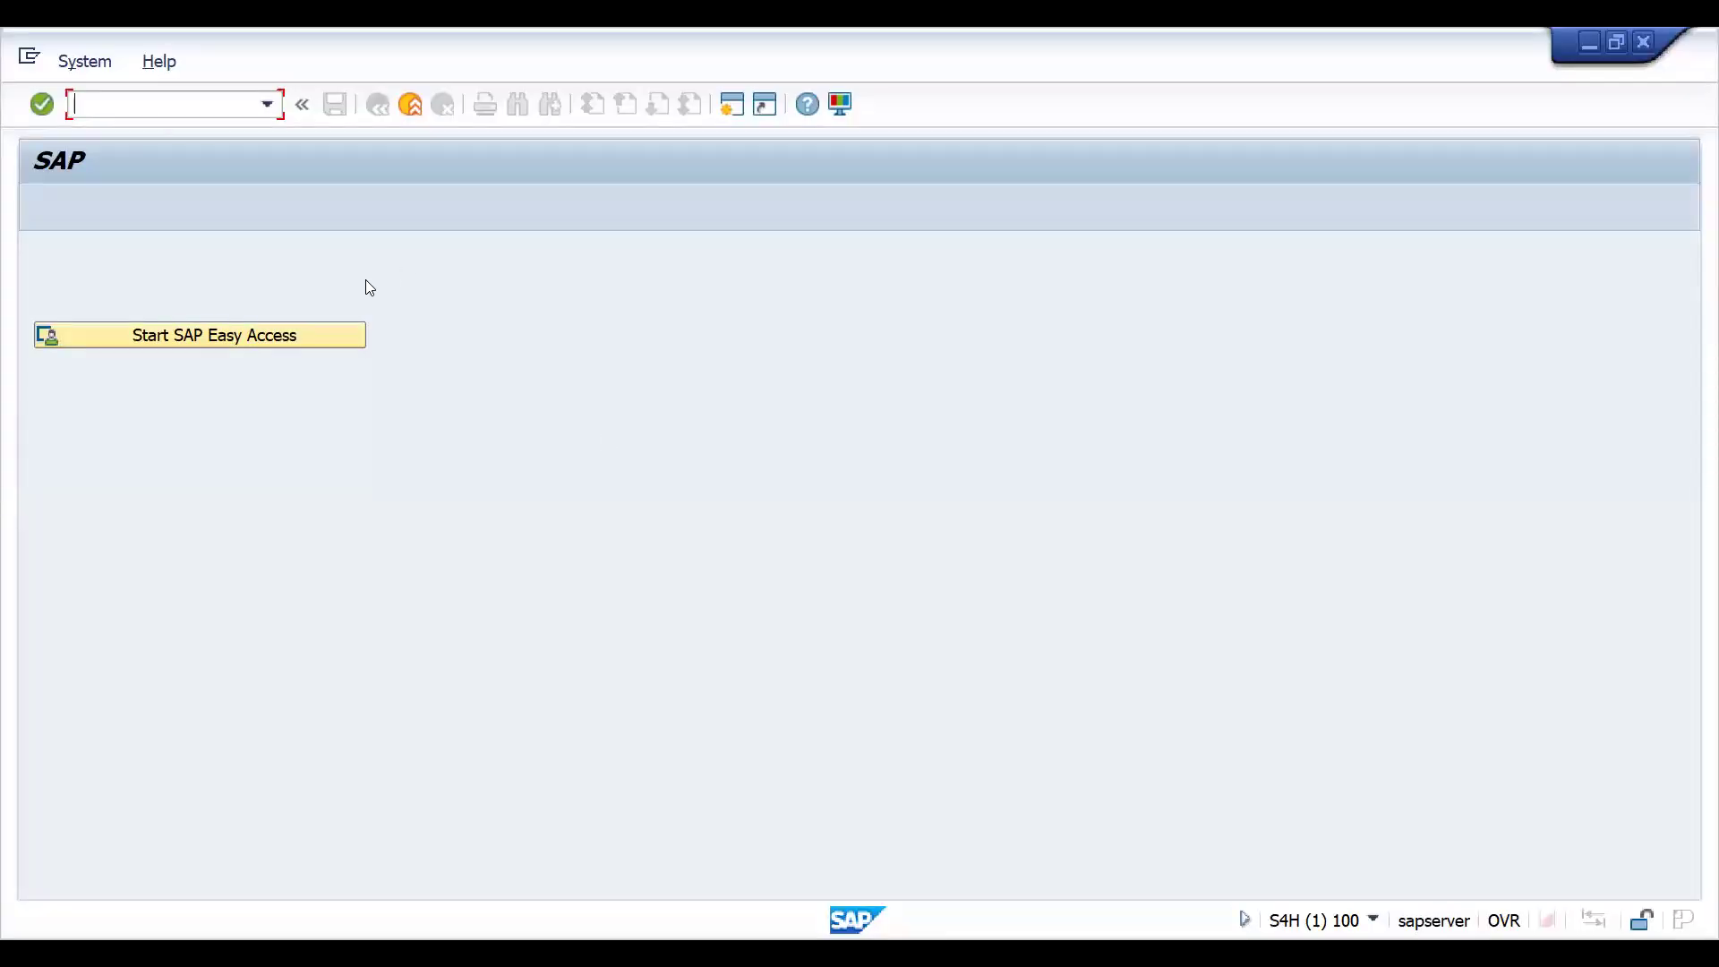
- Open transaction VA11 to create an inquiry and enter inquiry type IN
text(SPRO)
key(BackSpace)
key(BackSpace)
key(BackSpace)
key(BackSpace)
text(VA11)
key(Return)
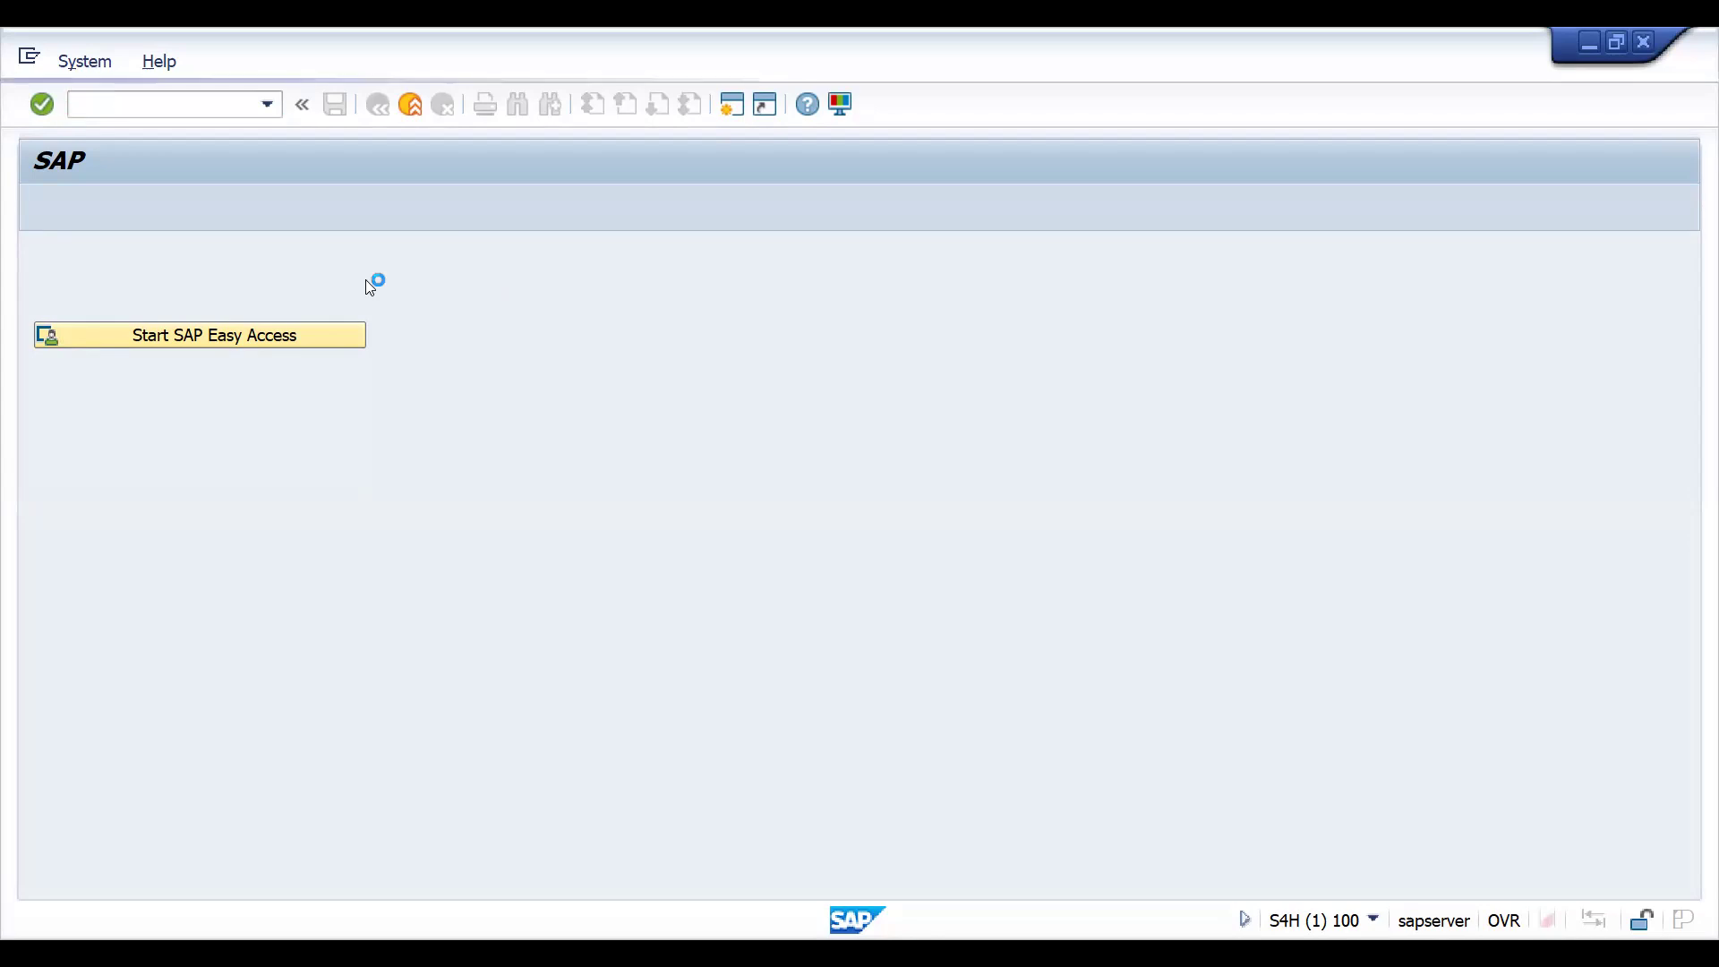
text(IN)
key(Return)
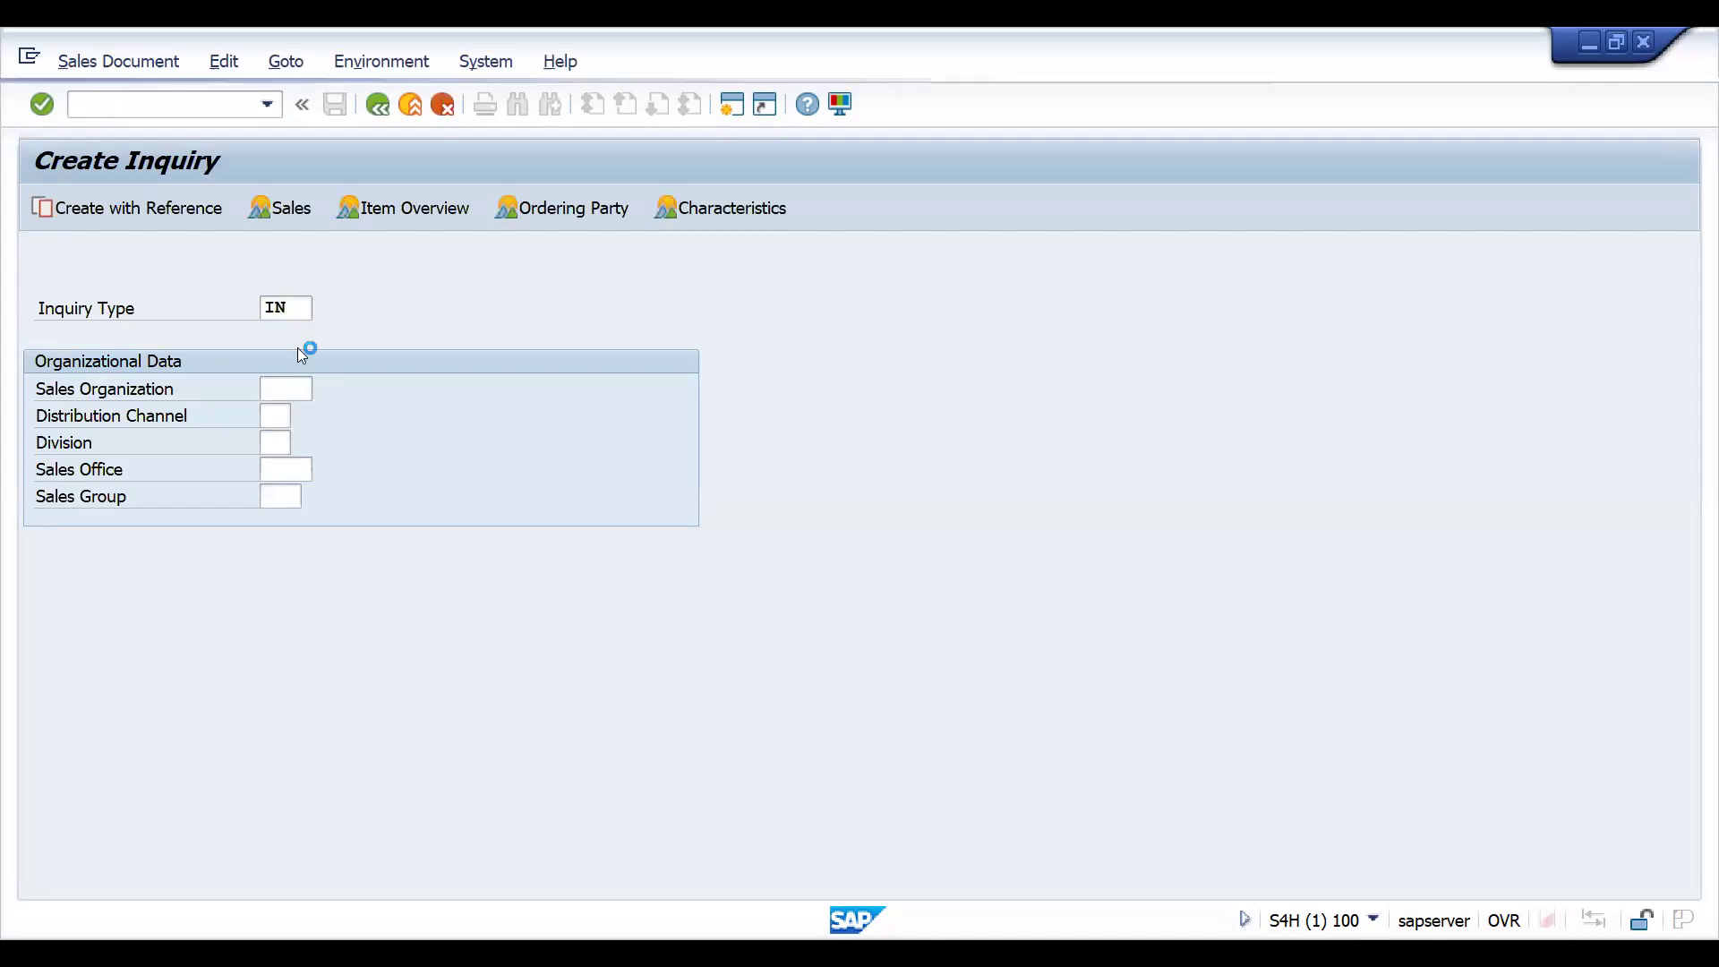
- Fill in the inquiry's sold-to party with the customer number from the previously used entries and confirm it
key(Down)
key(Down)
key(Down)
key(Return)
key(Return)
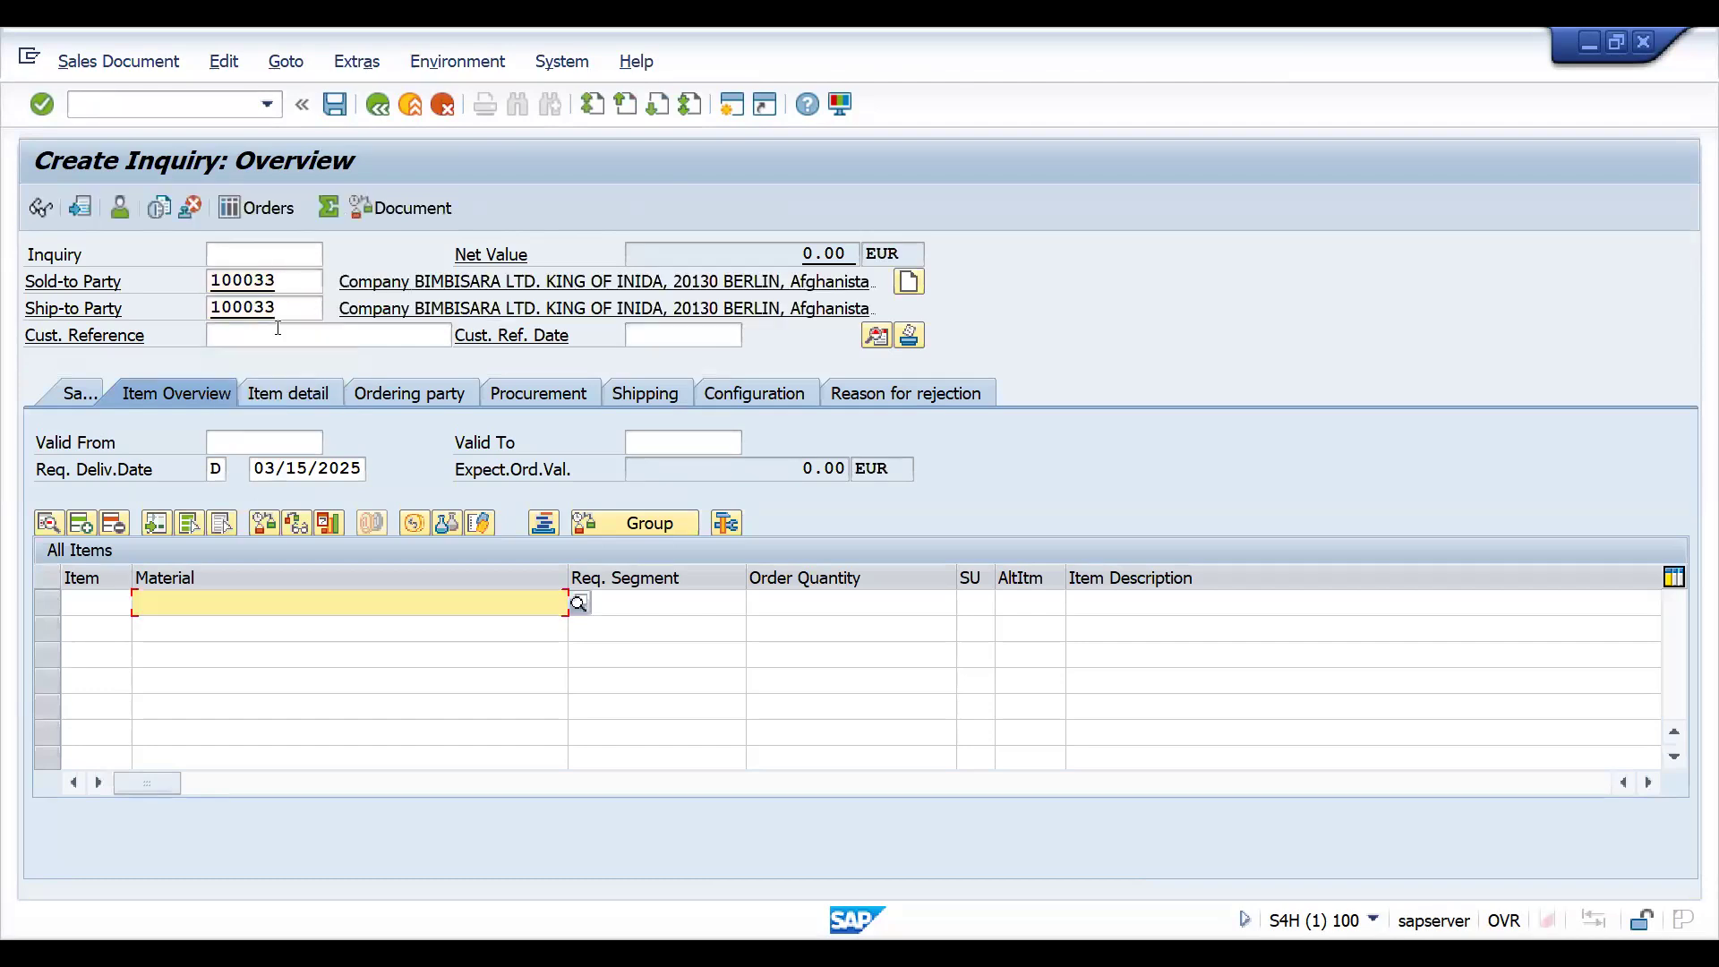
- Enter INTOQTCCONTROLSC1 as the inquiry's customer reference
click(274, 333)
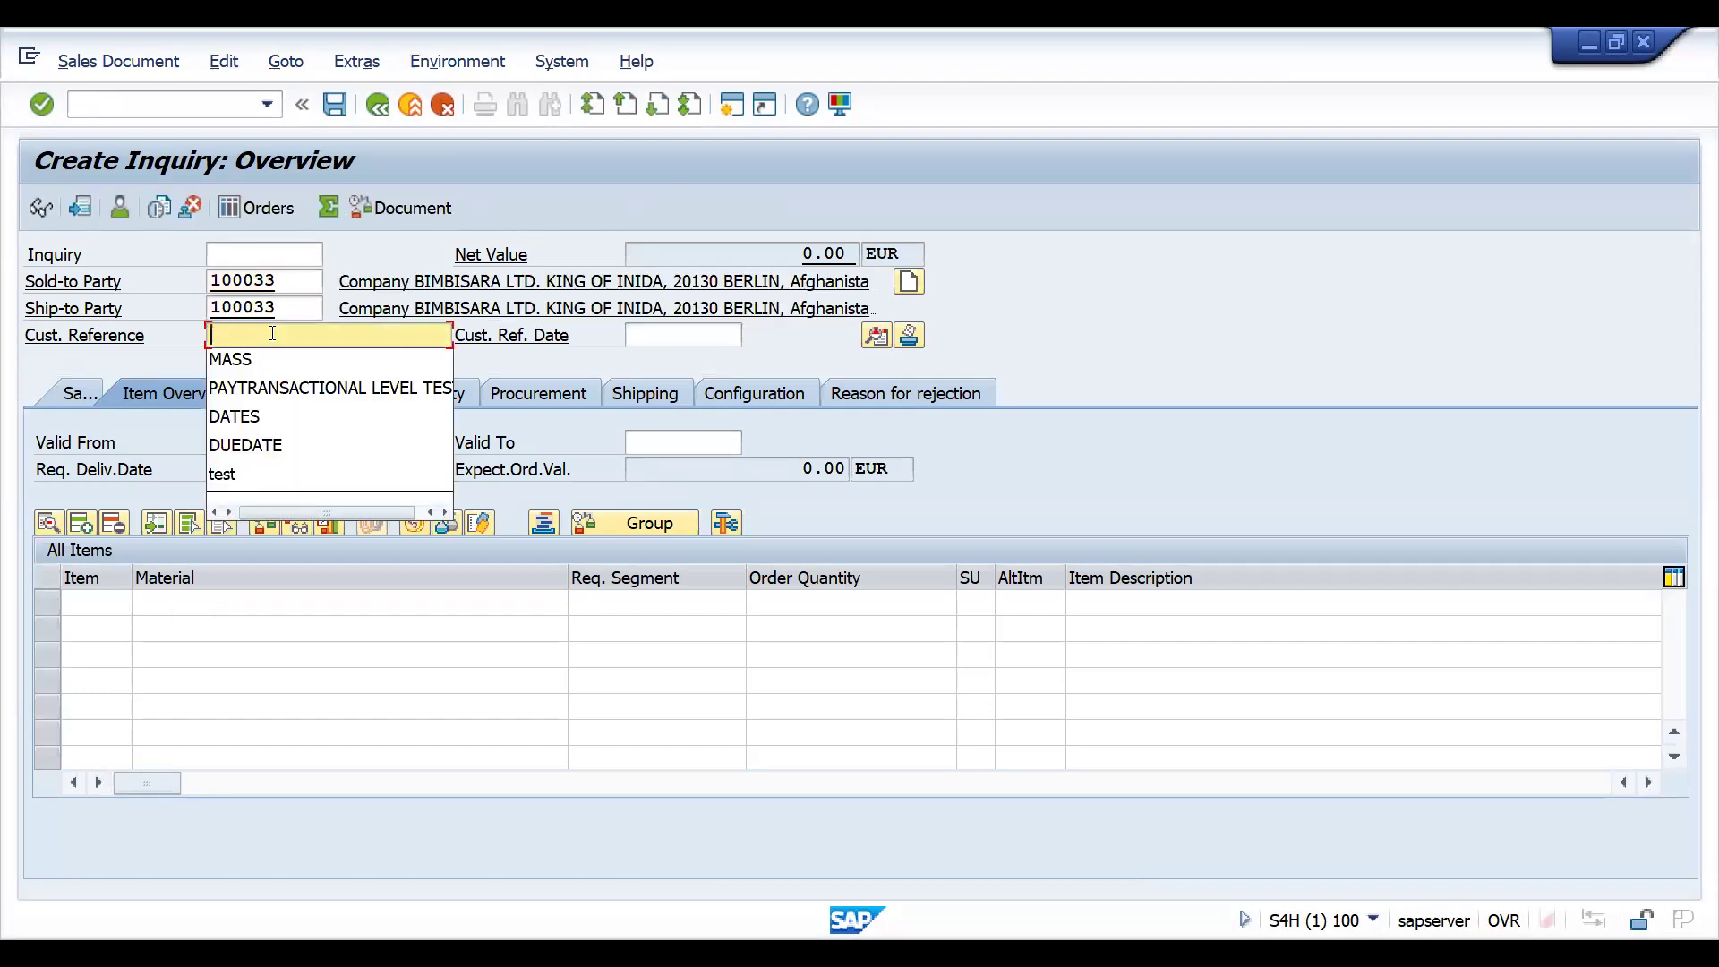
text(IN)
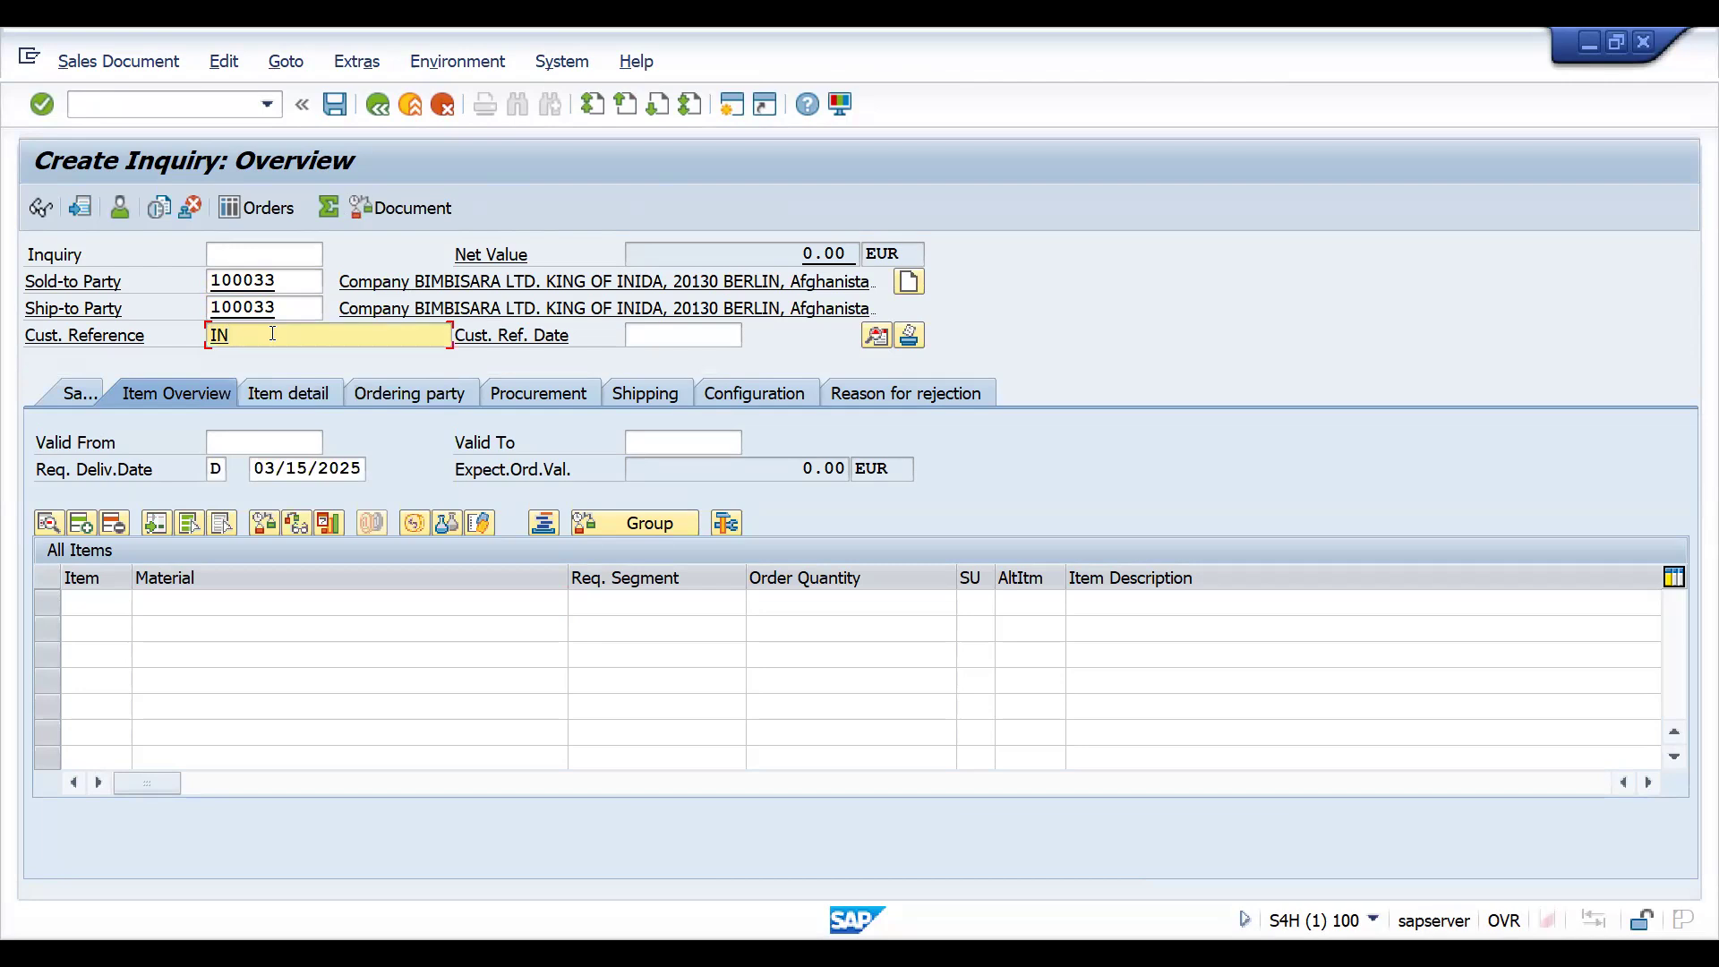
text(TOQTCCONTROLSC1)
- Add a first item to the inquiry with material 25861 and an order quantity of 10
click(191, 600)
text(25861)
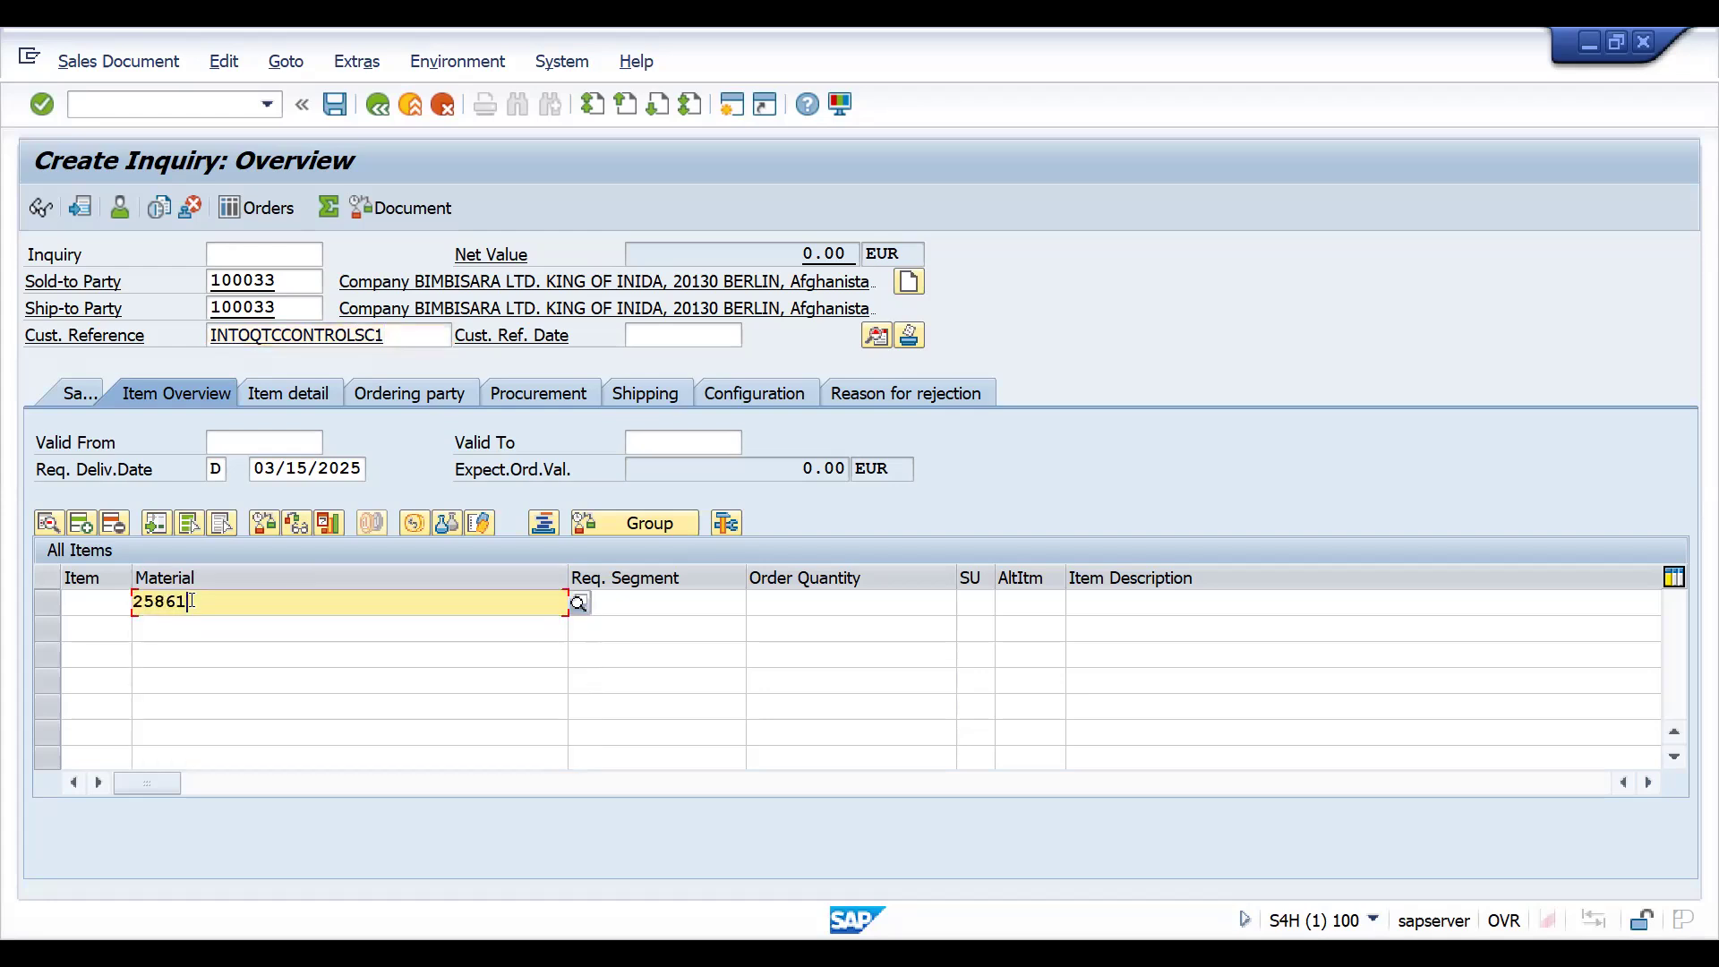
key(Tab)
key(Tab)
text(10)
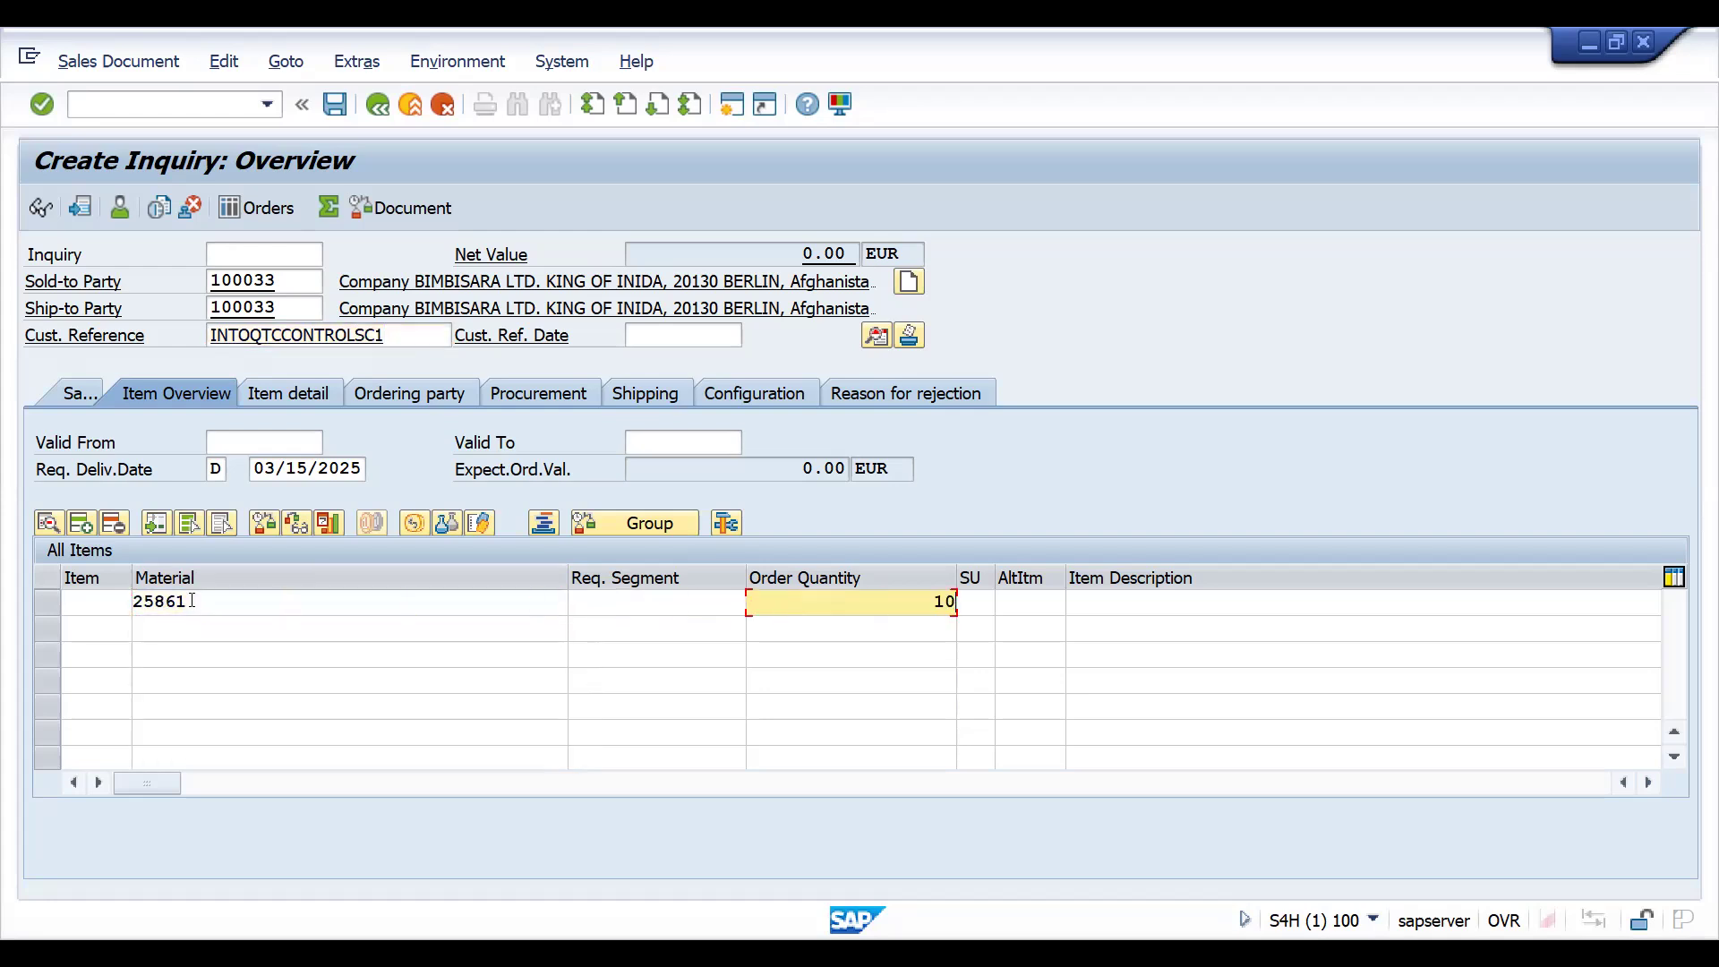
key(Return)
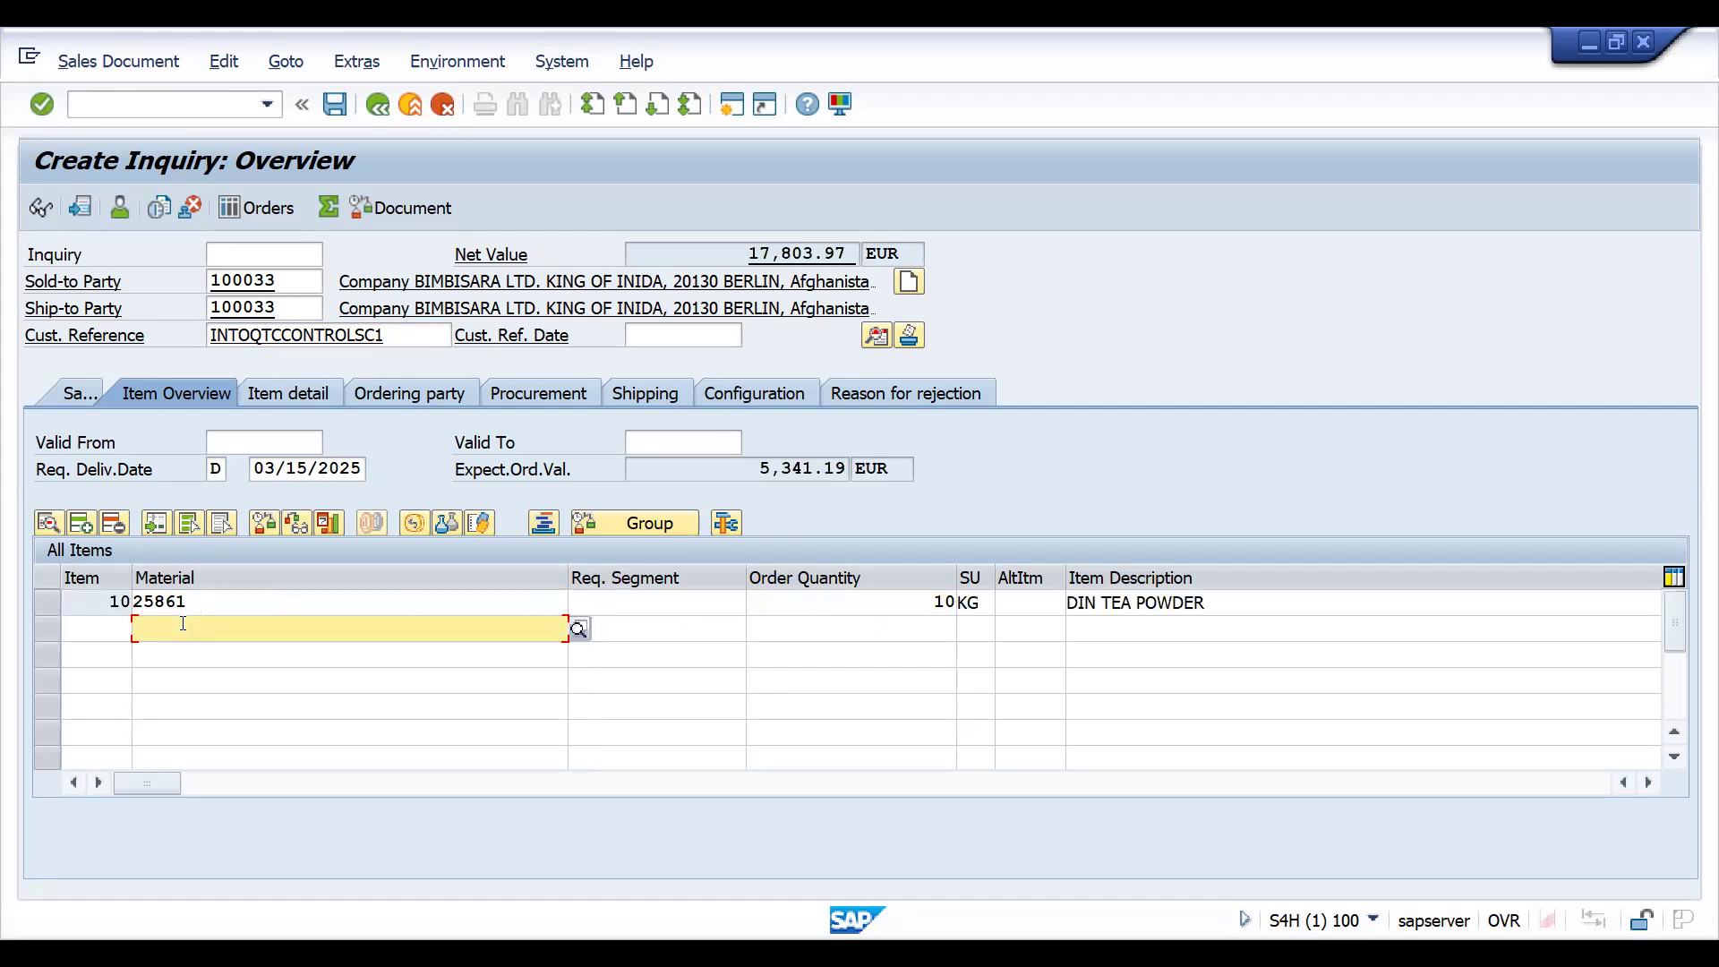
- Add a second item with material 25861 and an order quantity of 10, and save the inquiry
key(Down)
key(Return)
key(Tab)
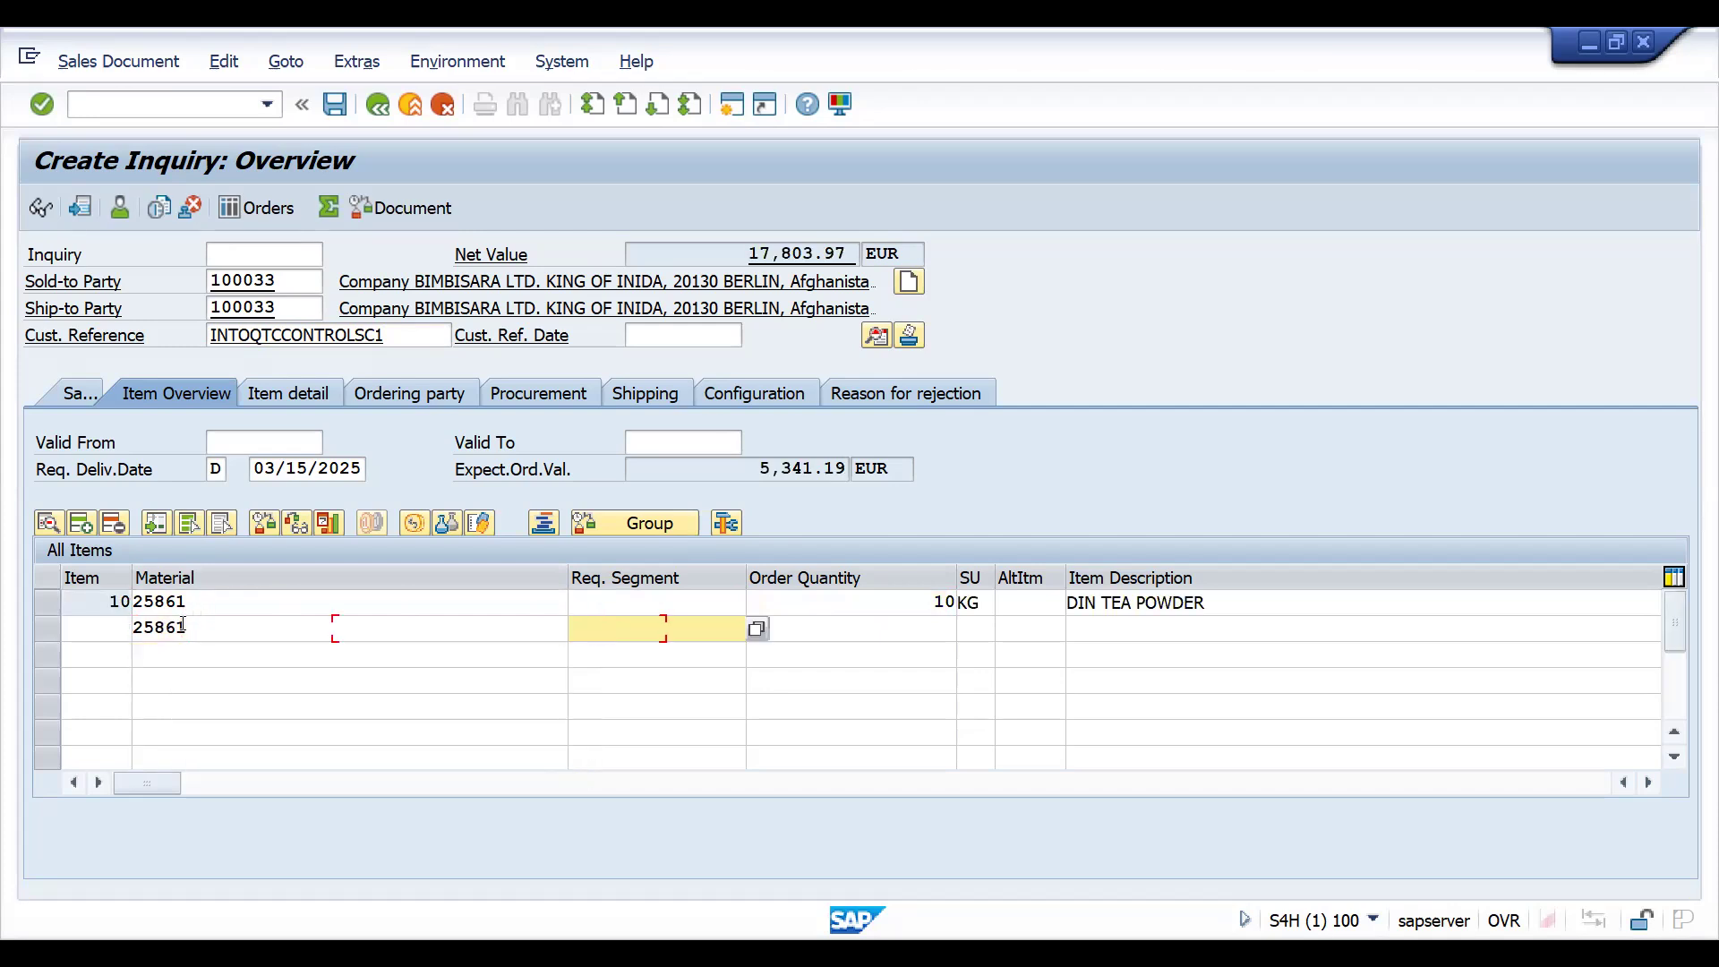
key(Tab)
text(10)
key(Return)
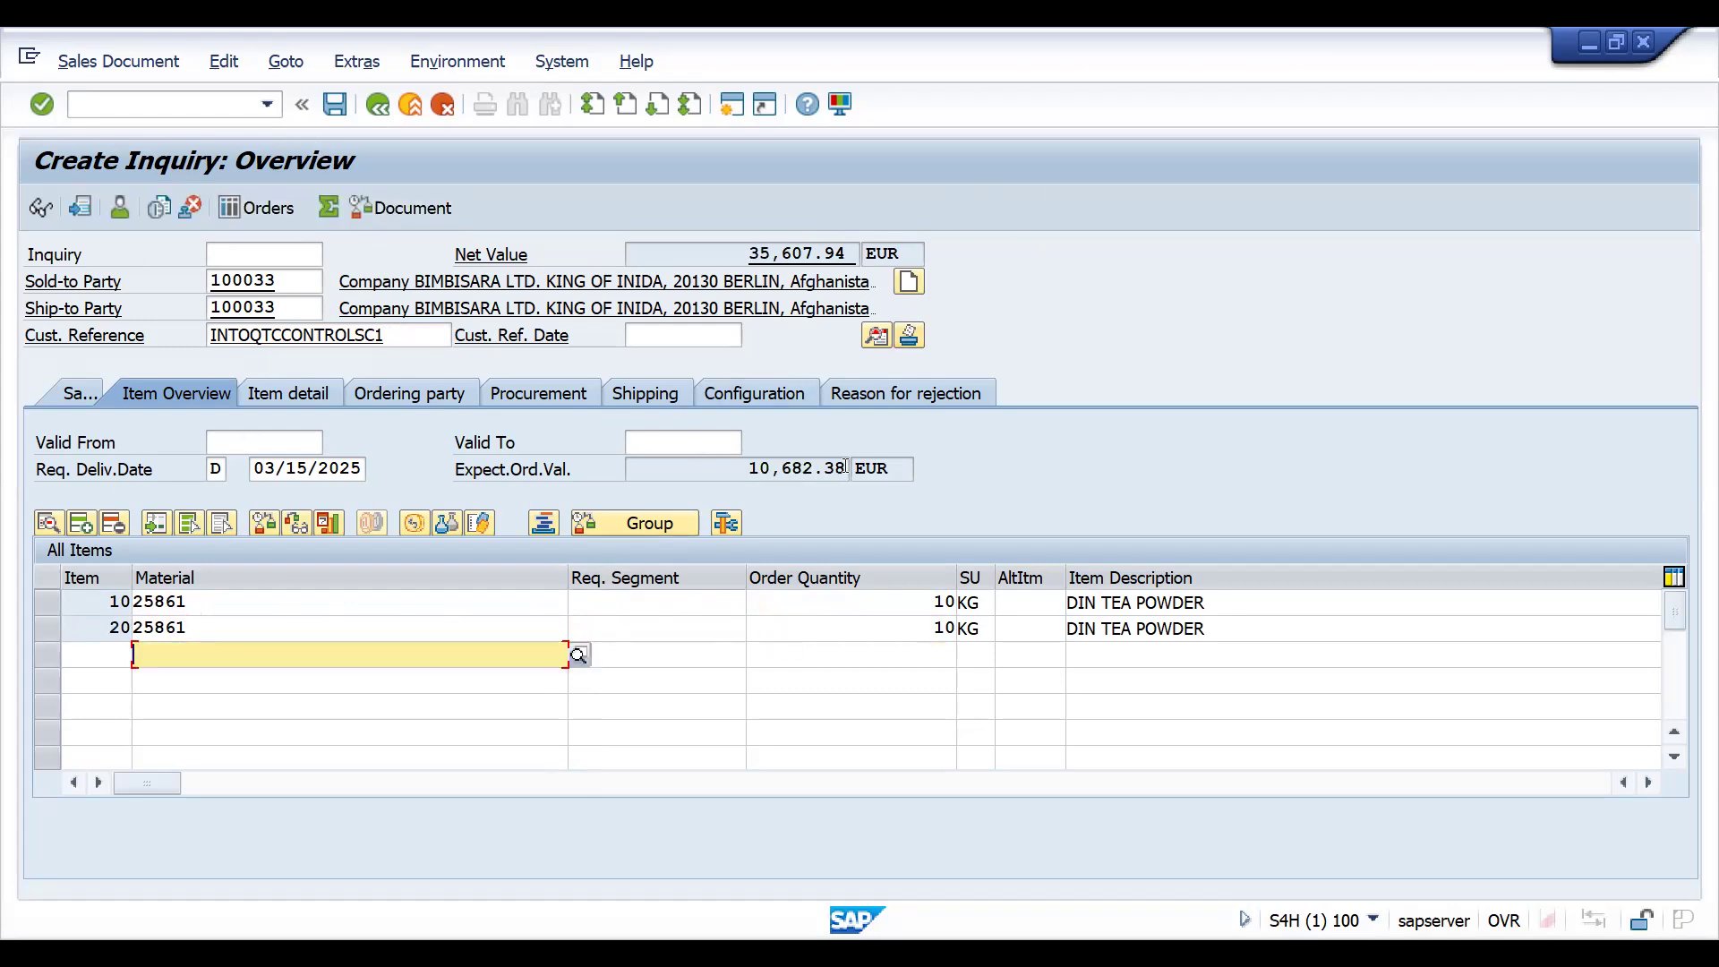
click(334, 105)
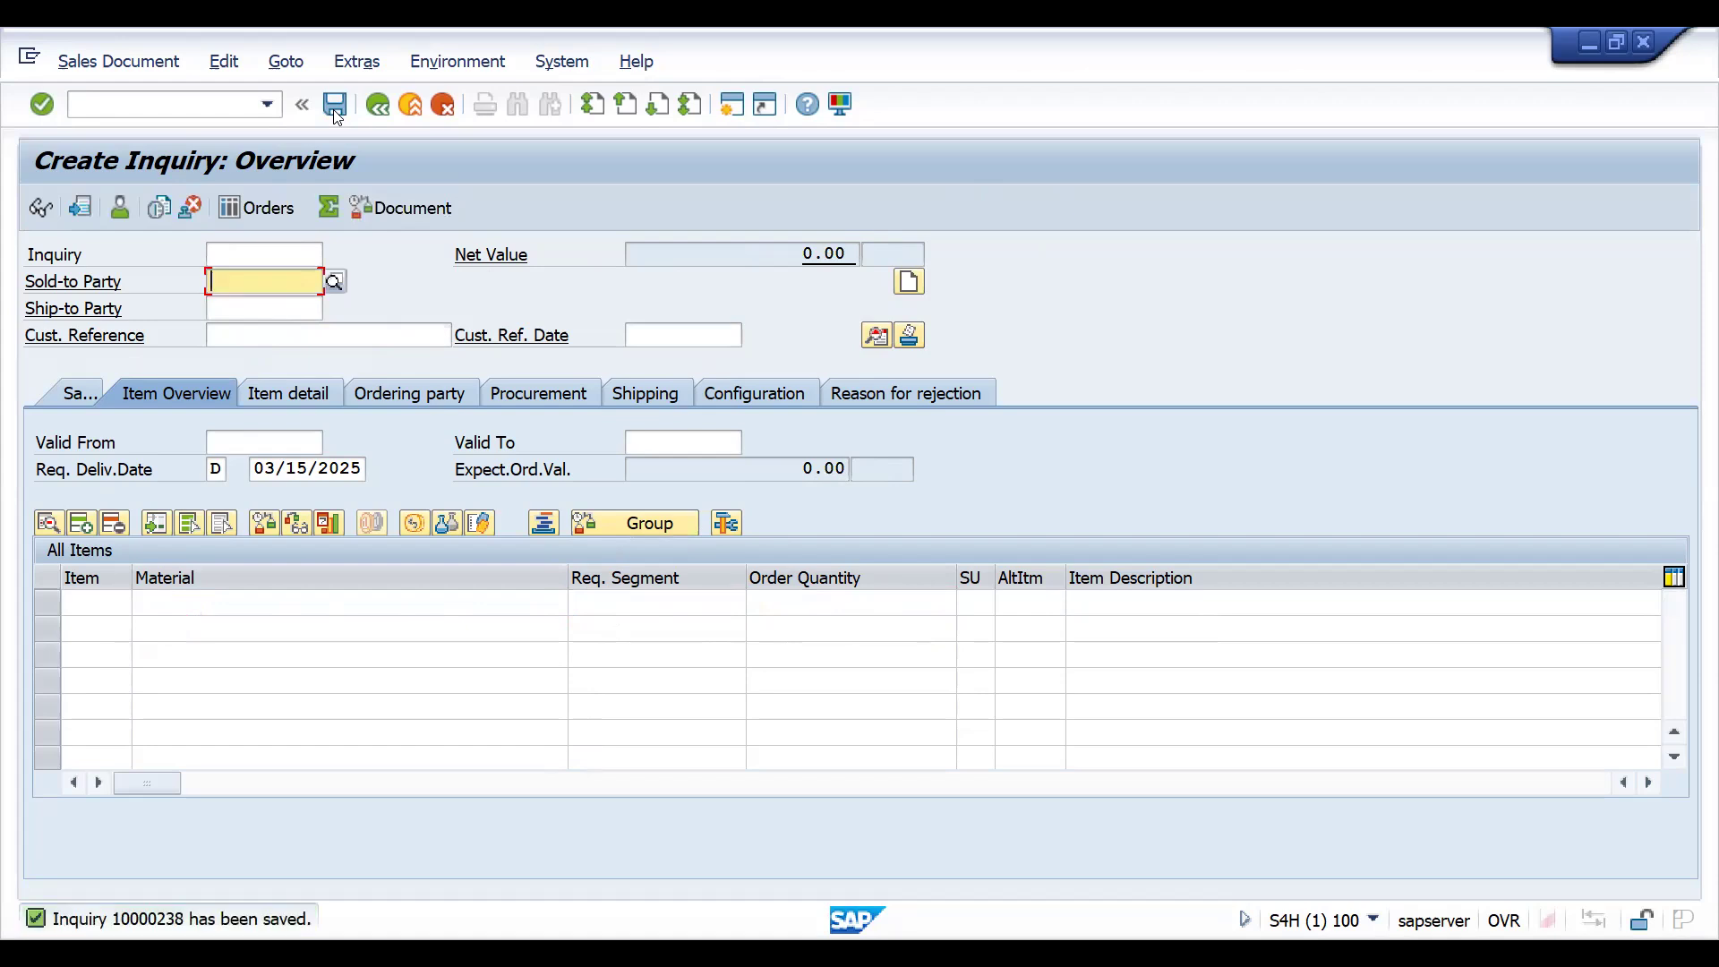
- Display the inquiry just saved and switch it to change mode
click(118, 163)
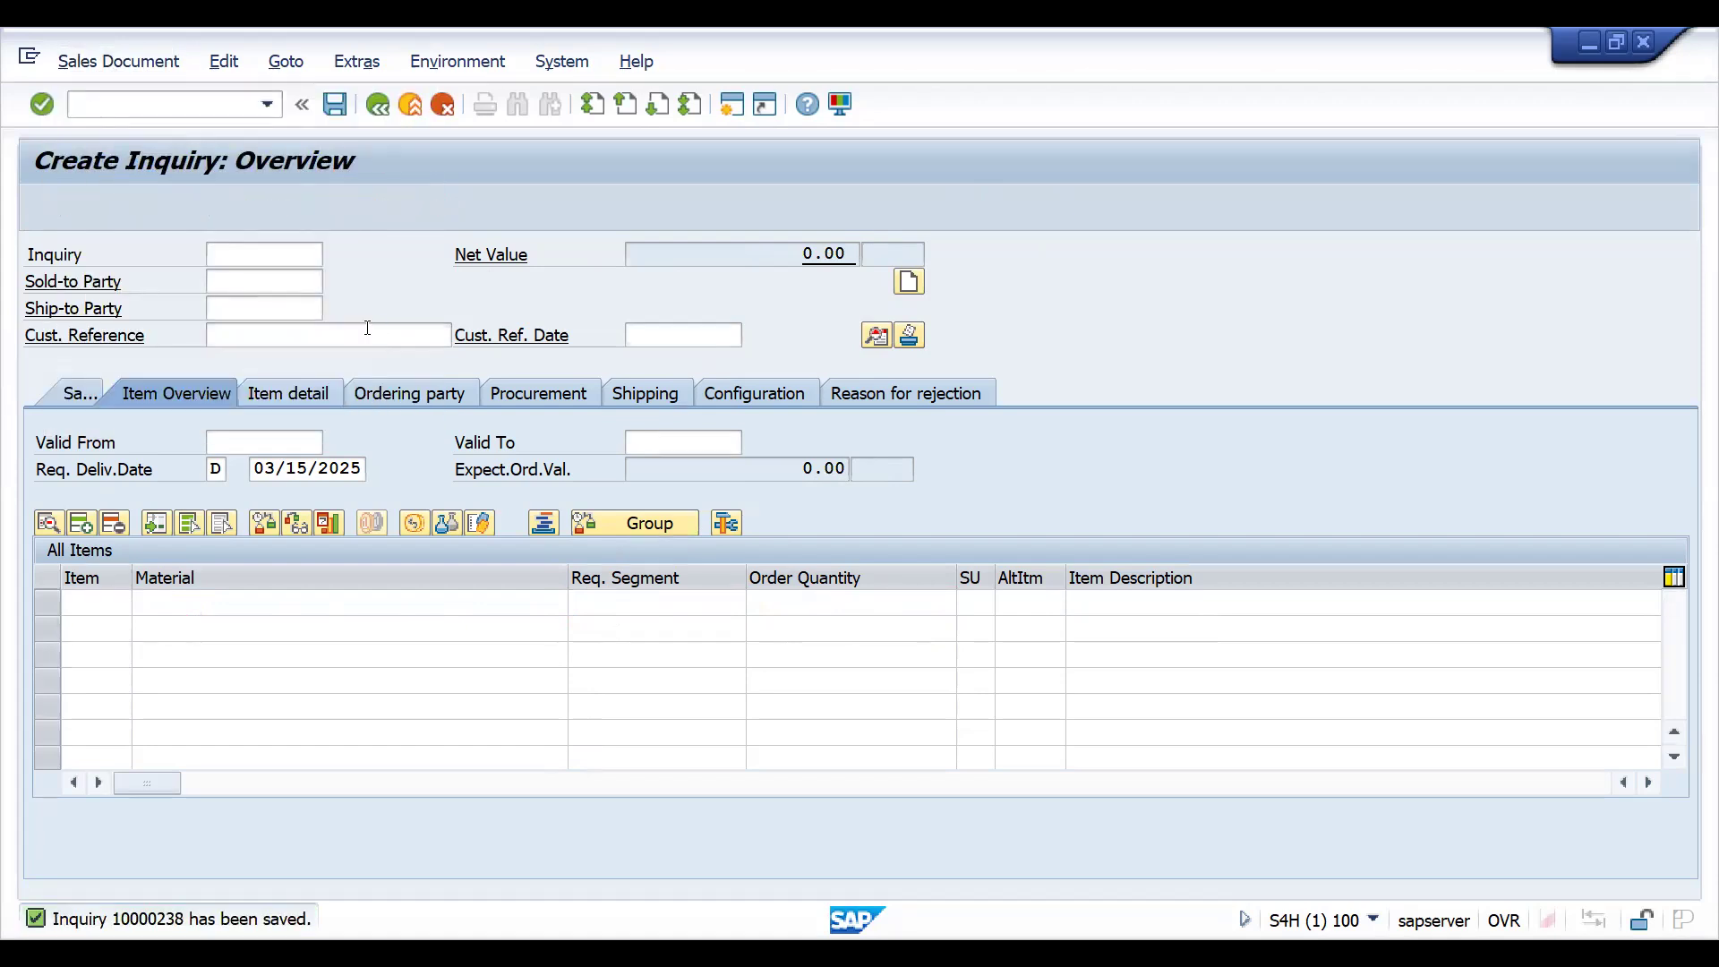
drag(294, 284, 211, 283)
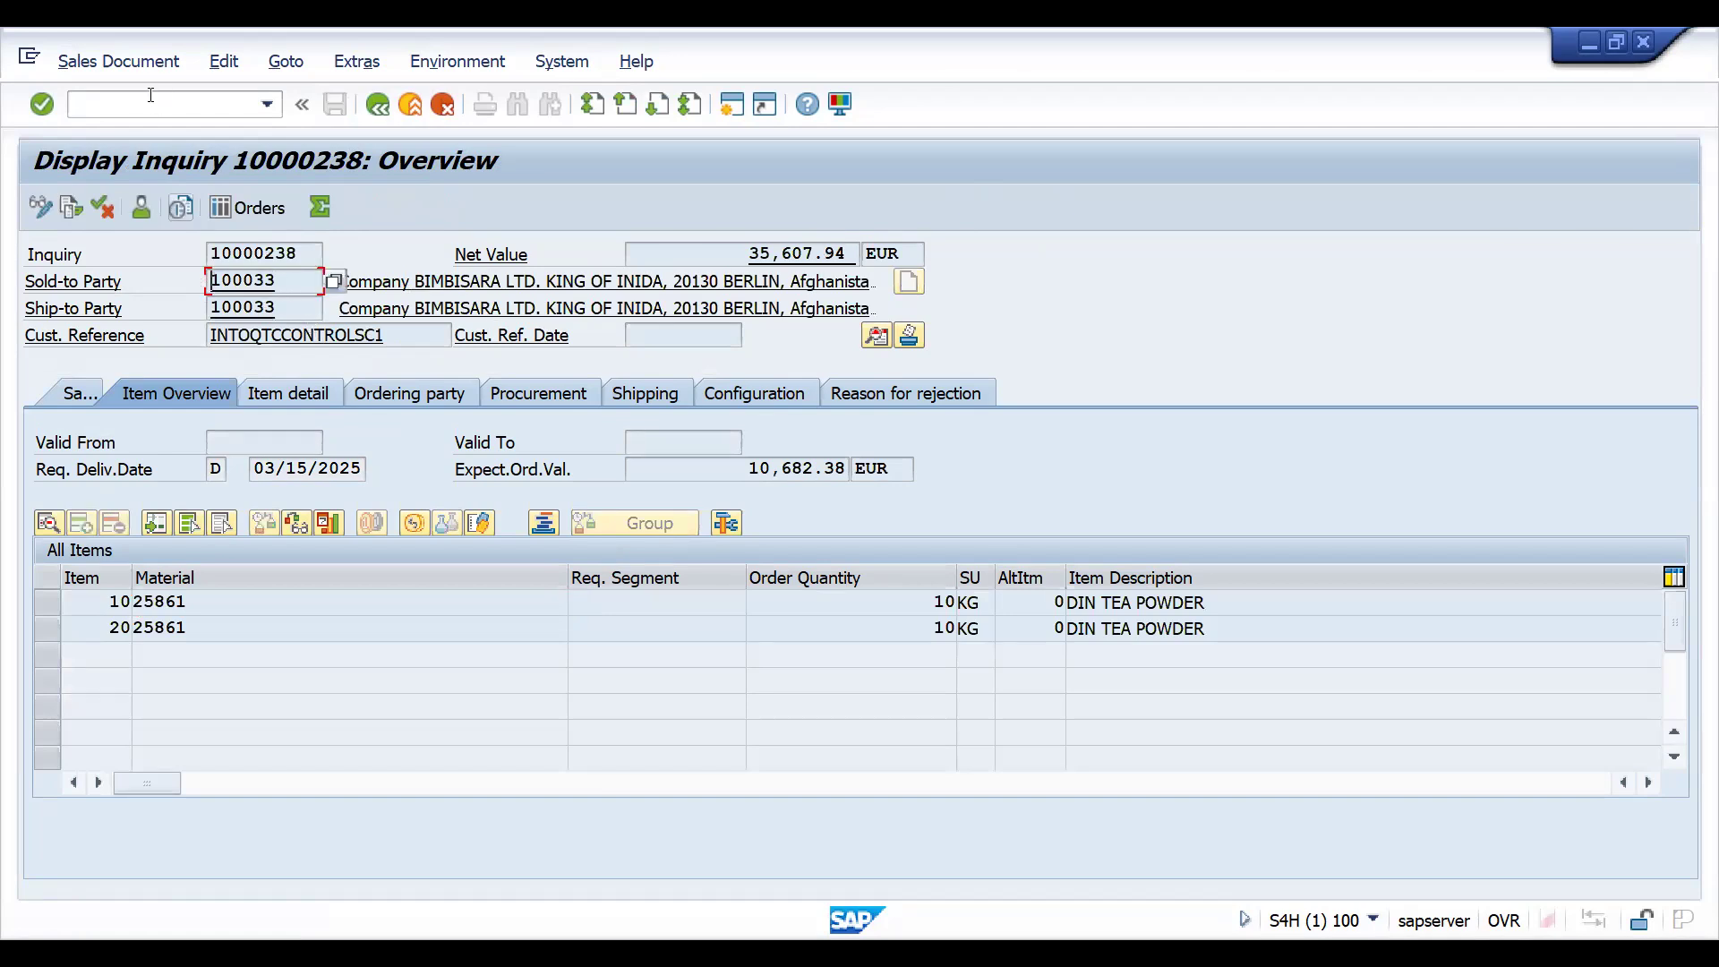
click(108, 62)
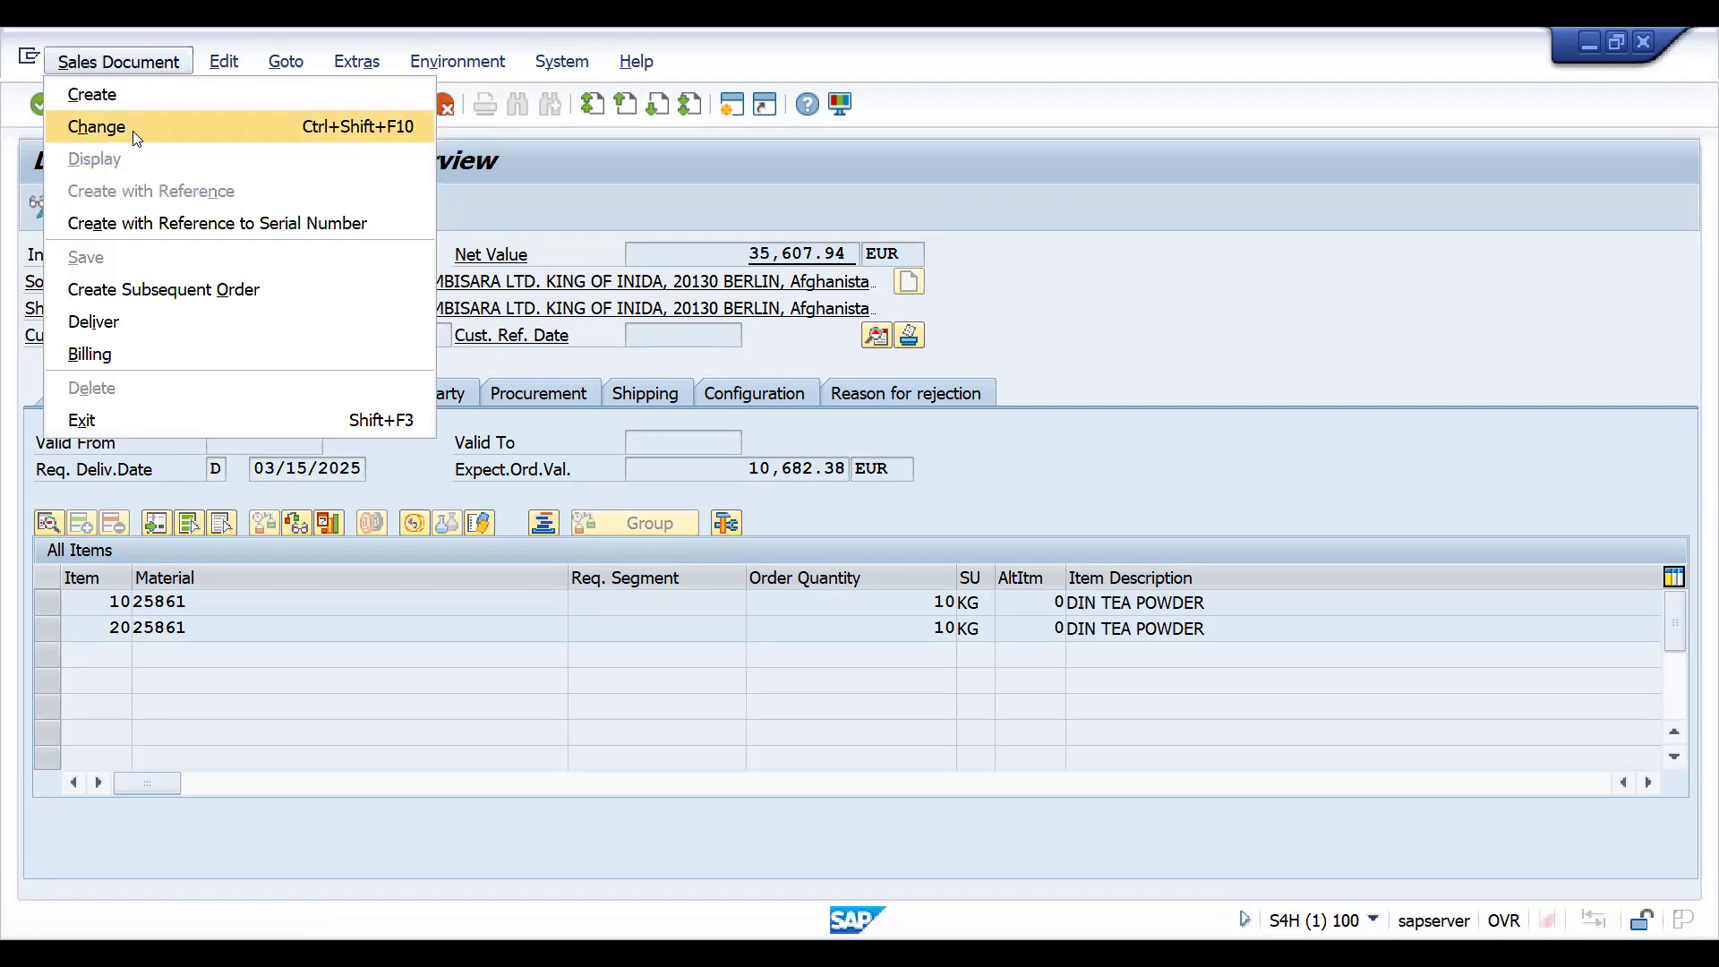
click(129, 126)
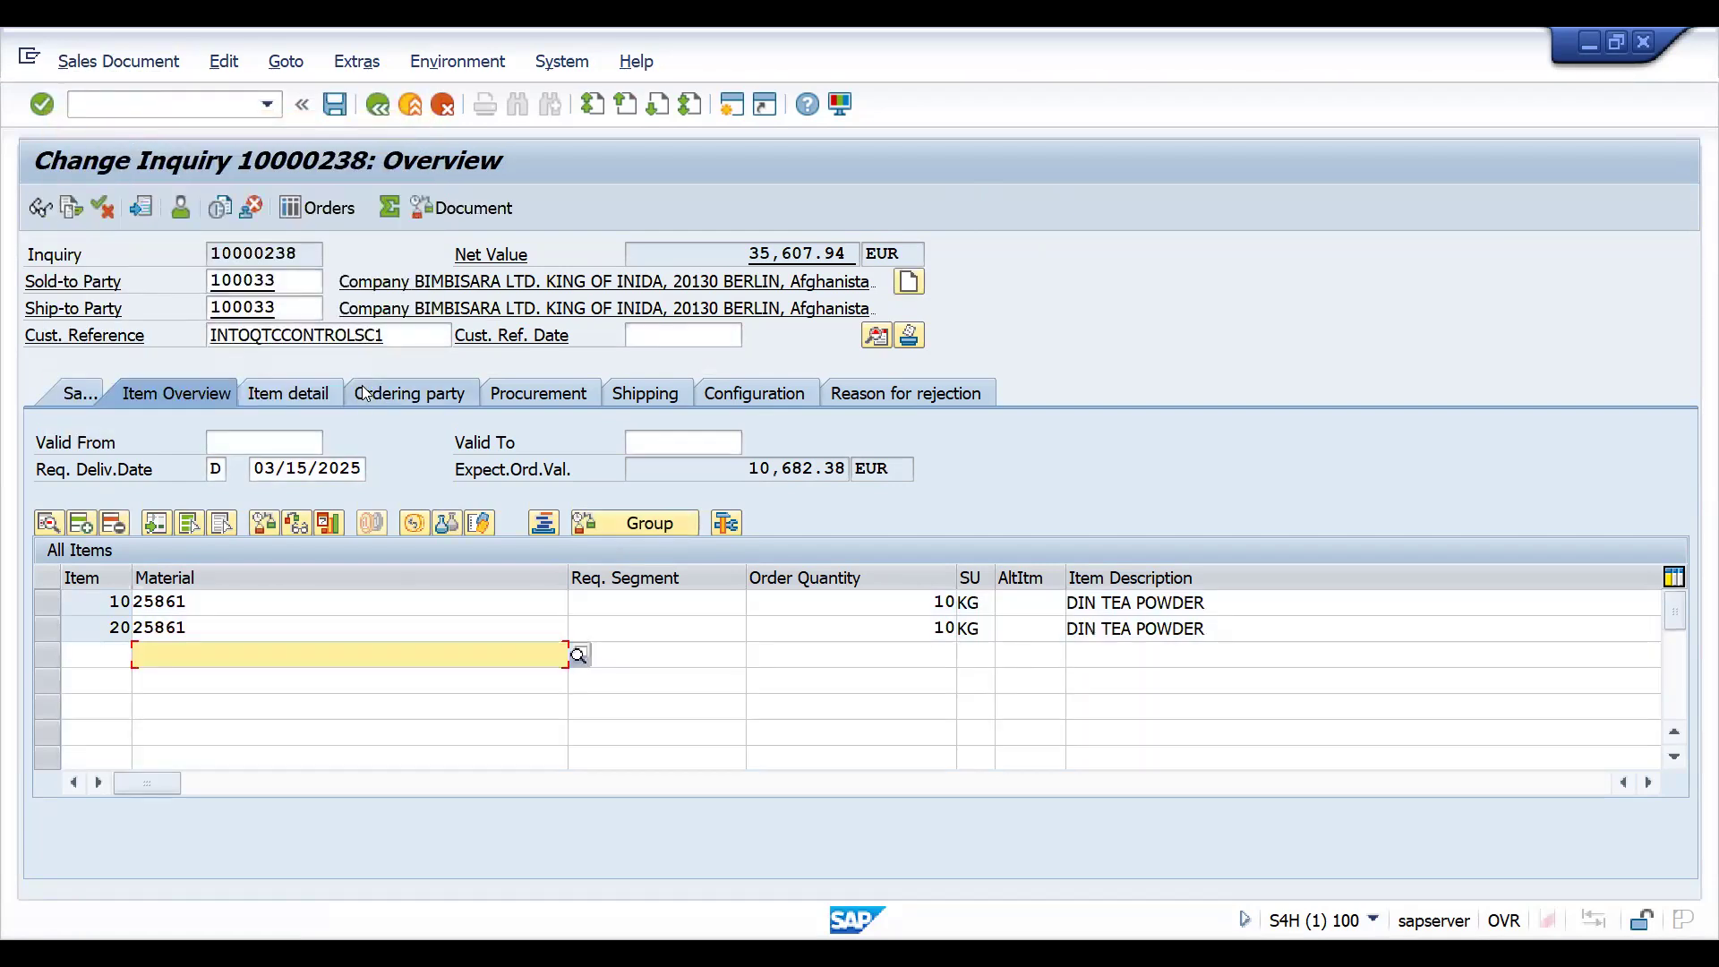
- Set the inquiry's validity from 03/15/2025 to 03/31/2025 and save the change
click(271, 444)
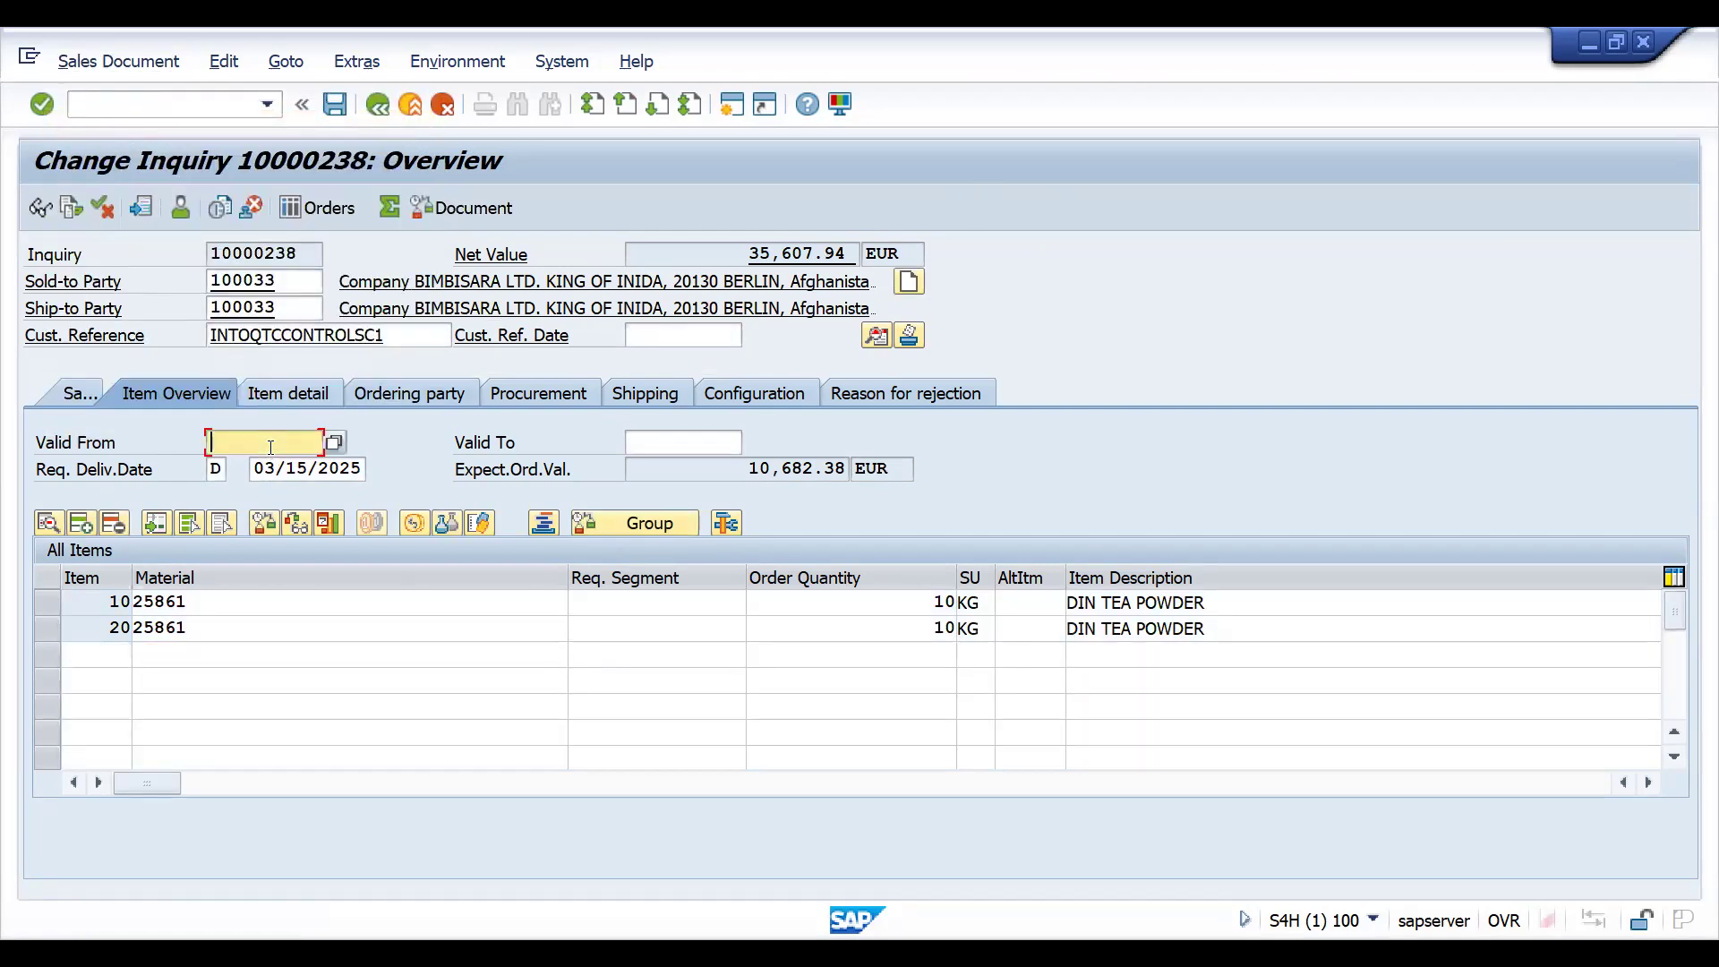
click(334, 440)
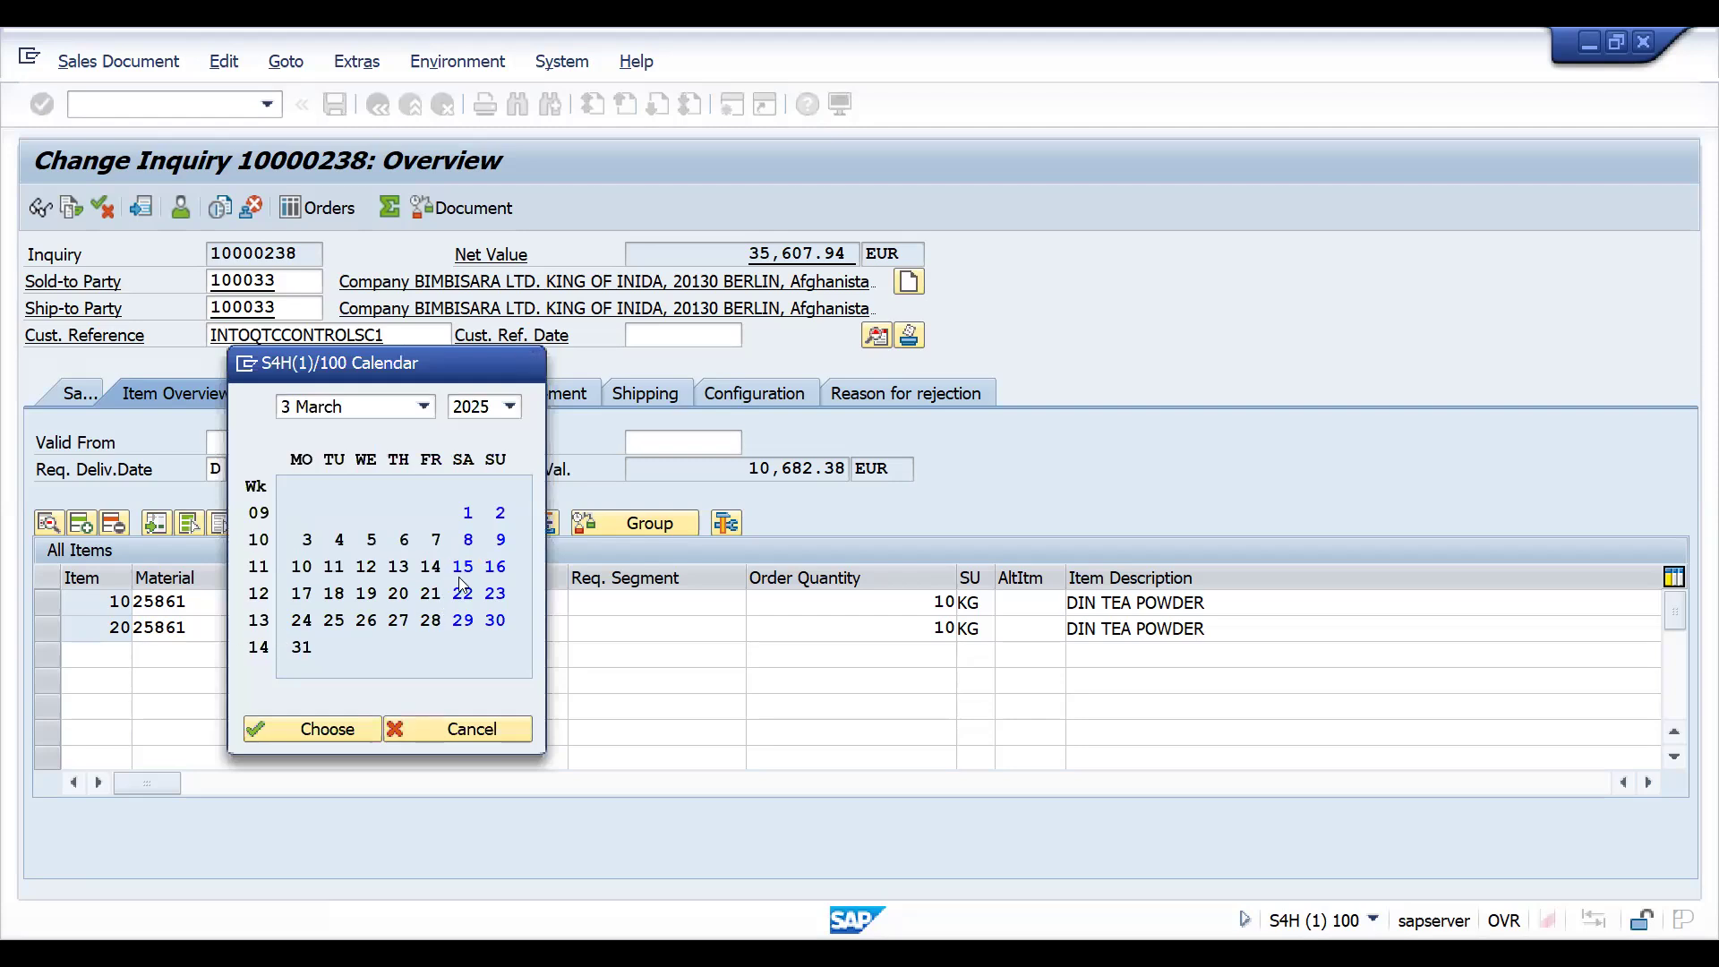
click(688, 441)
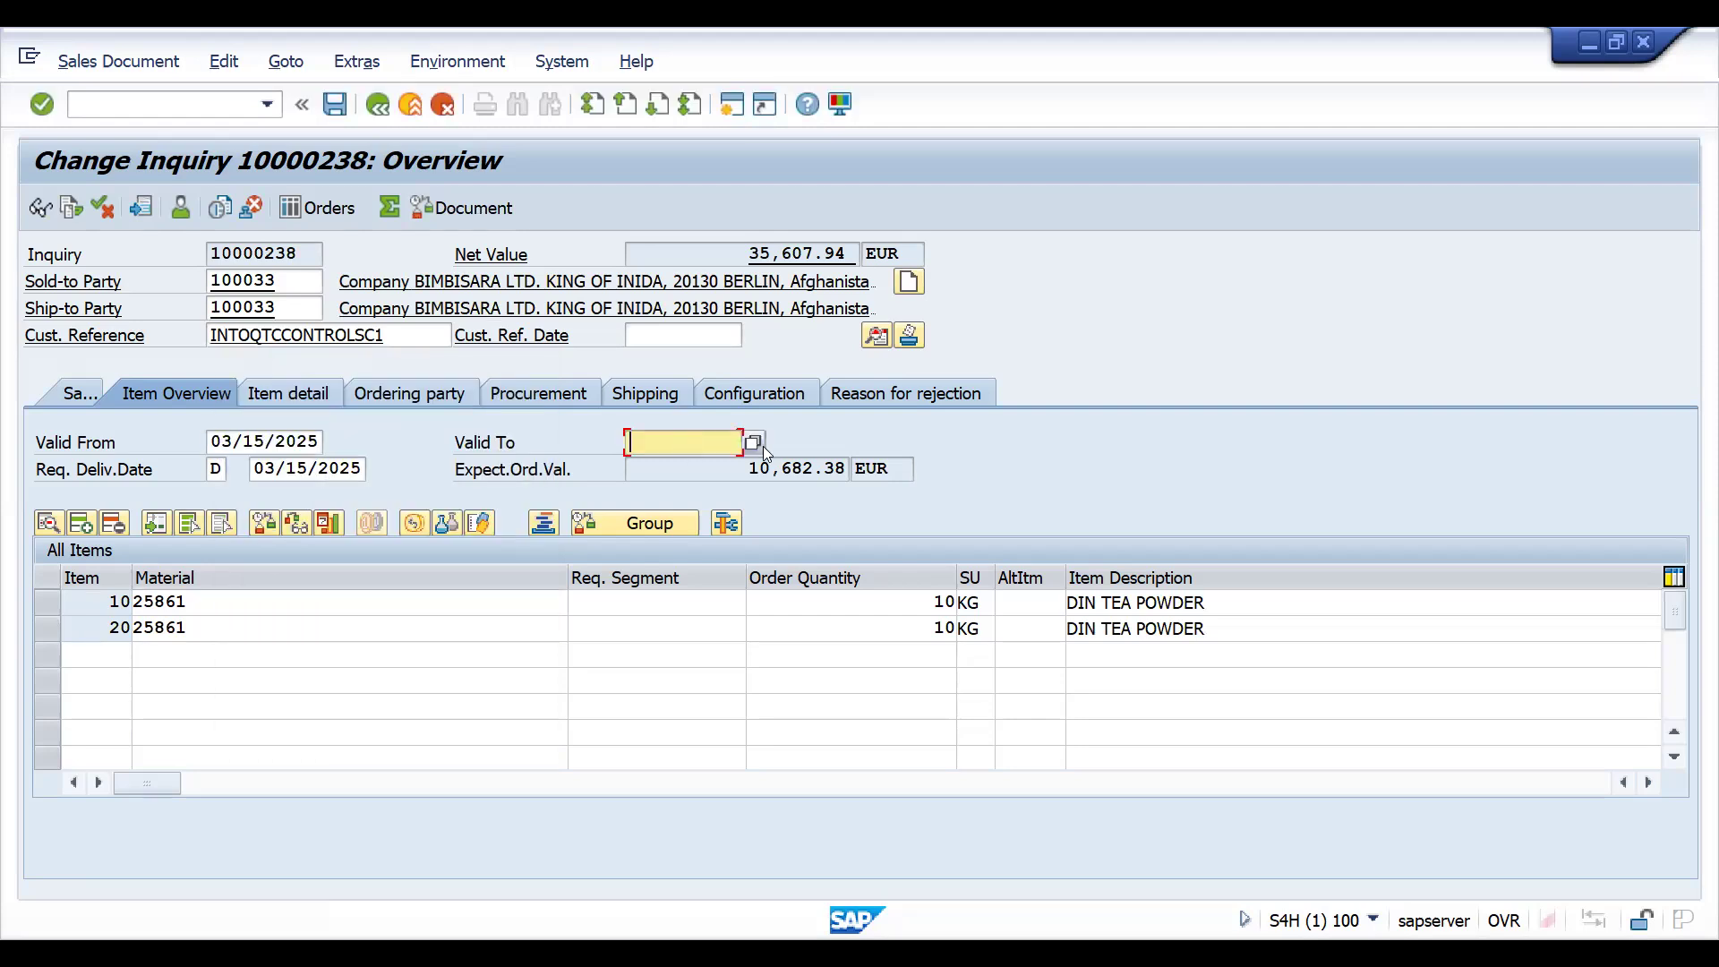
click(755, 442)
key(F4)
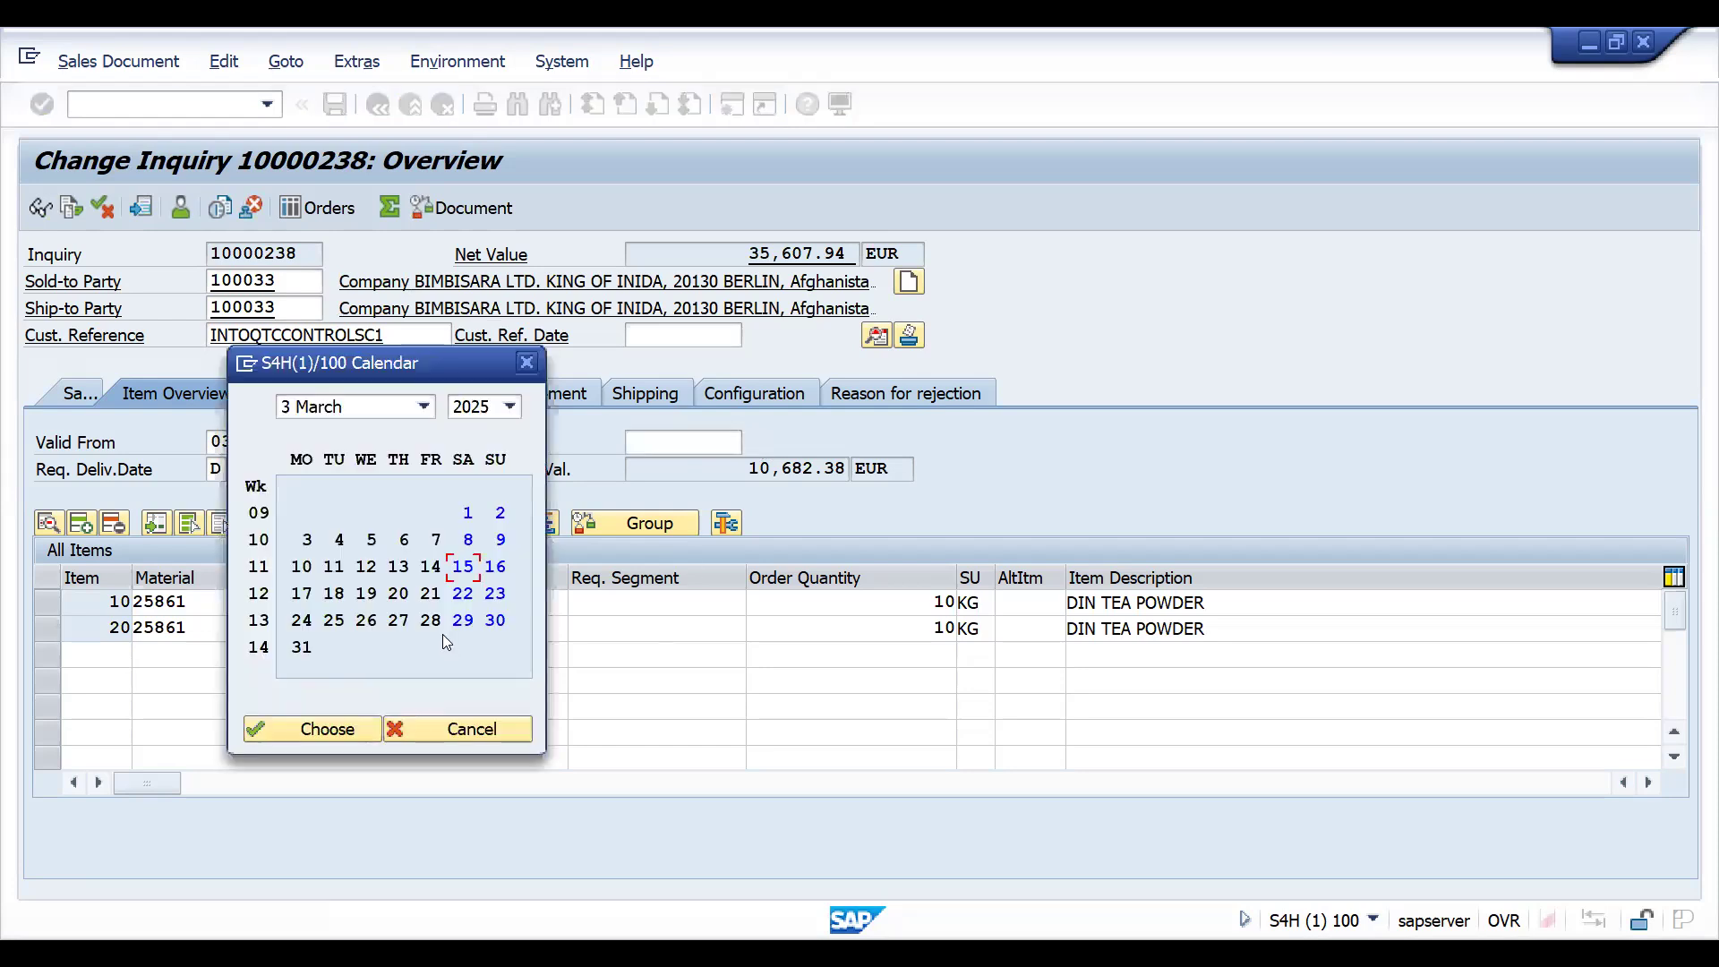
double_click(303, 648)
key(ctrl+s)
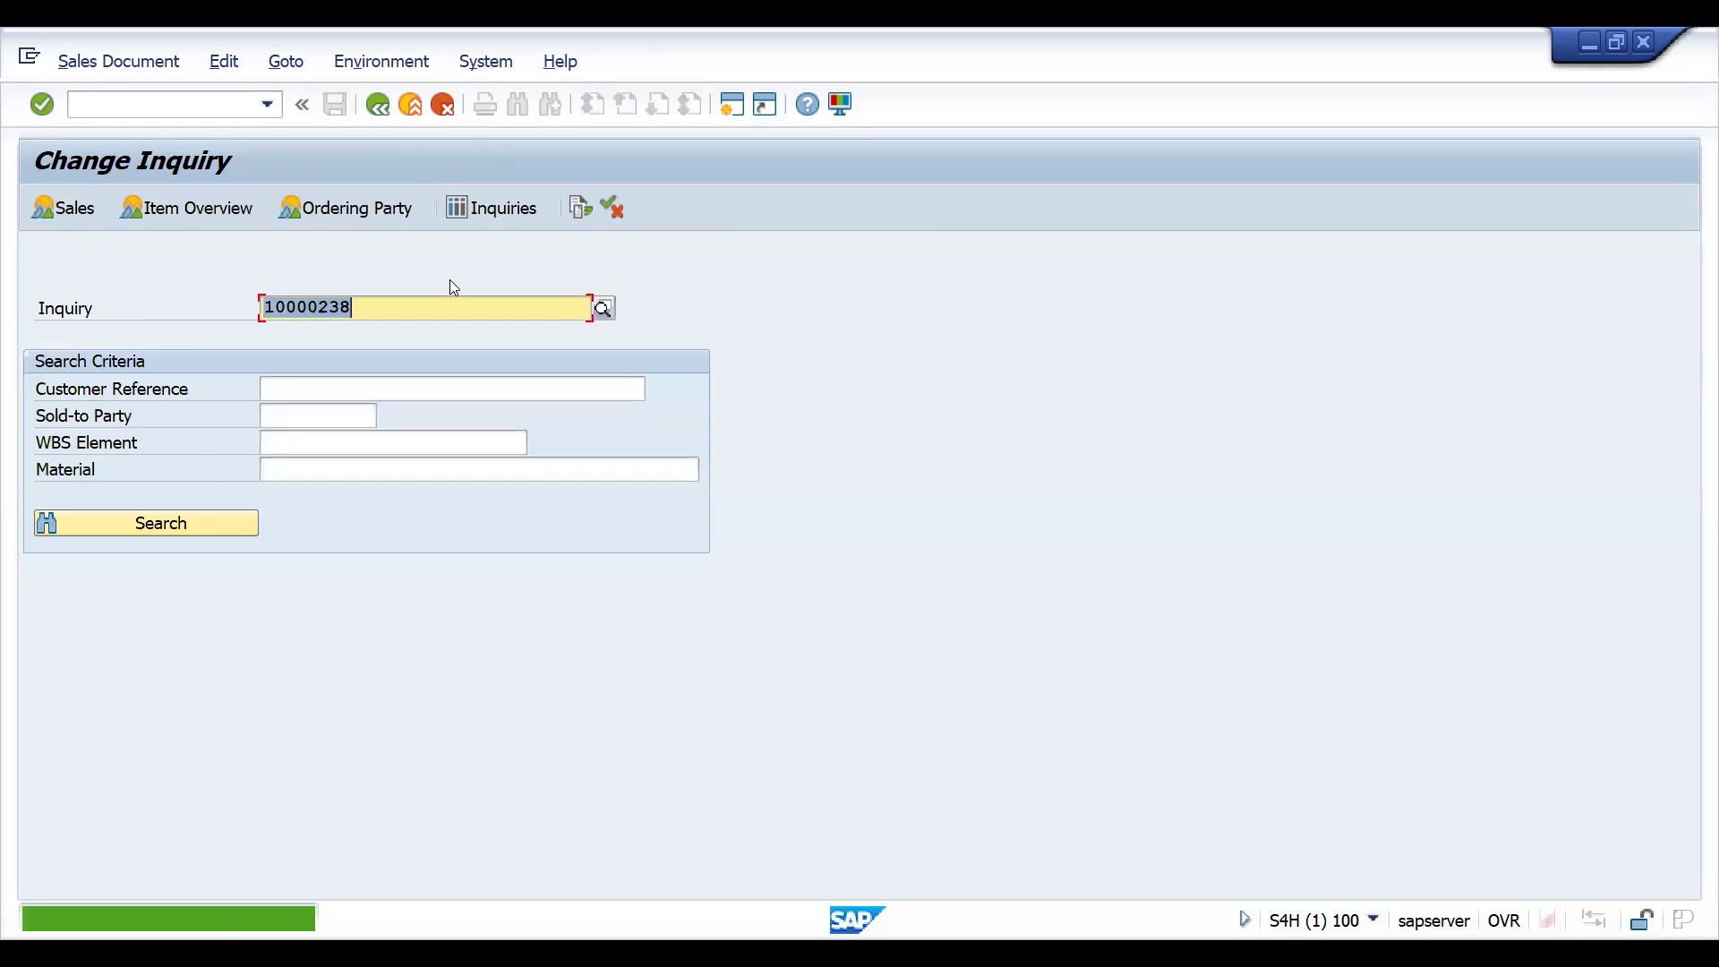
click(446, 278)
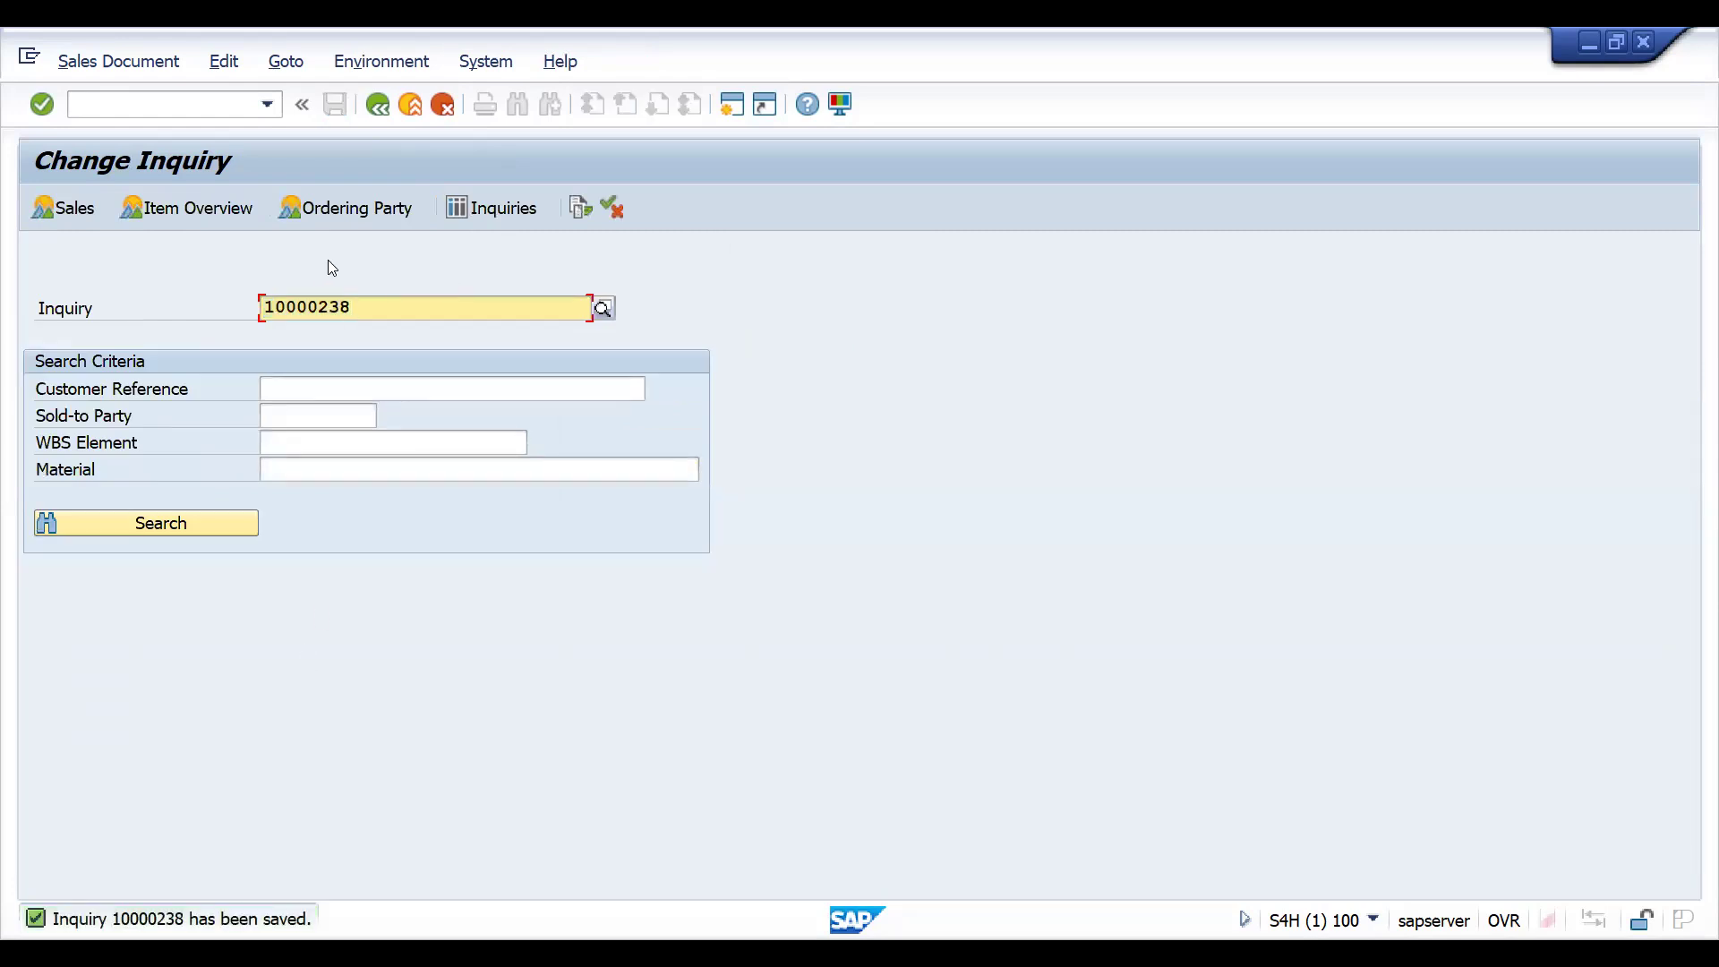
- Switch to the Create Quotations transaction and enter quotation type QT
click(156, 104)
text(/NVA)
text(23)
key(Return)
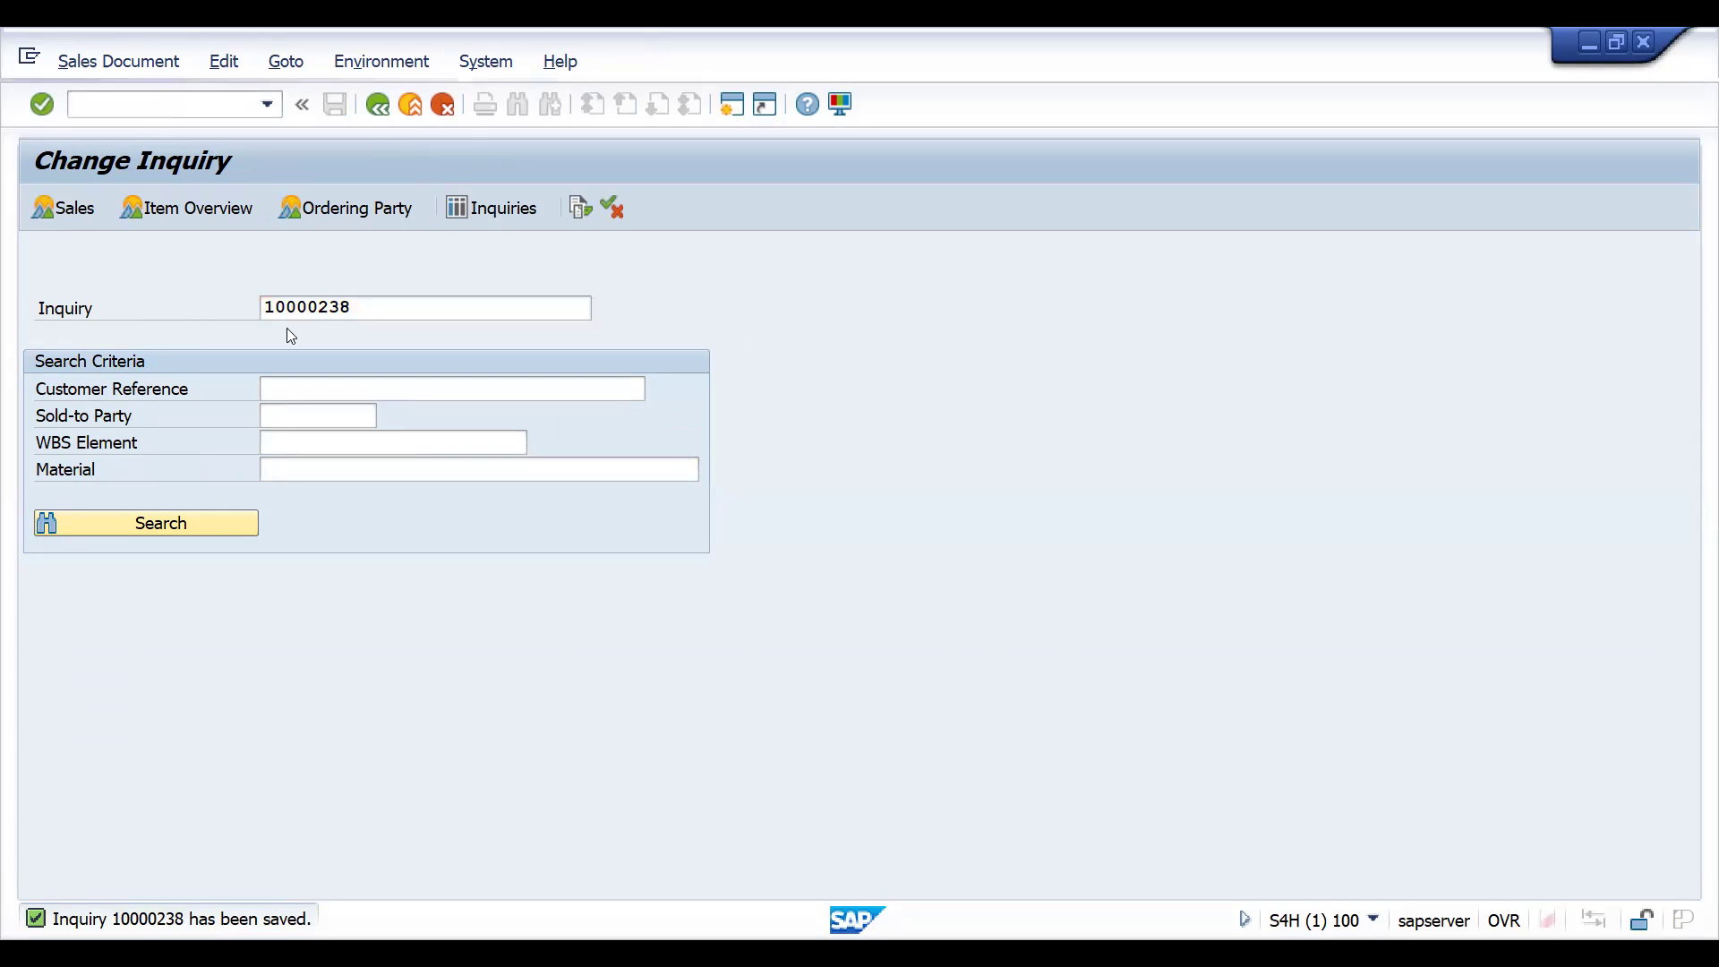
text(QT)
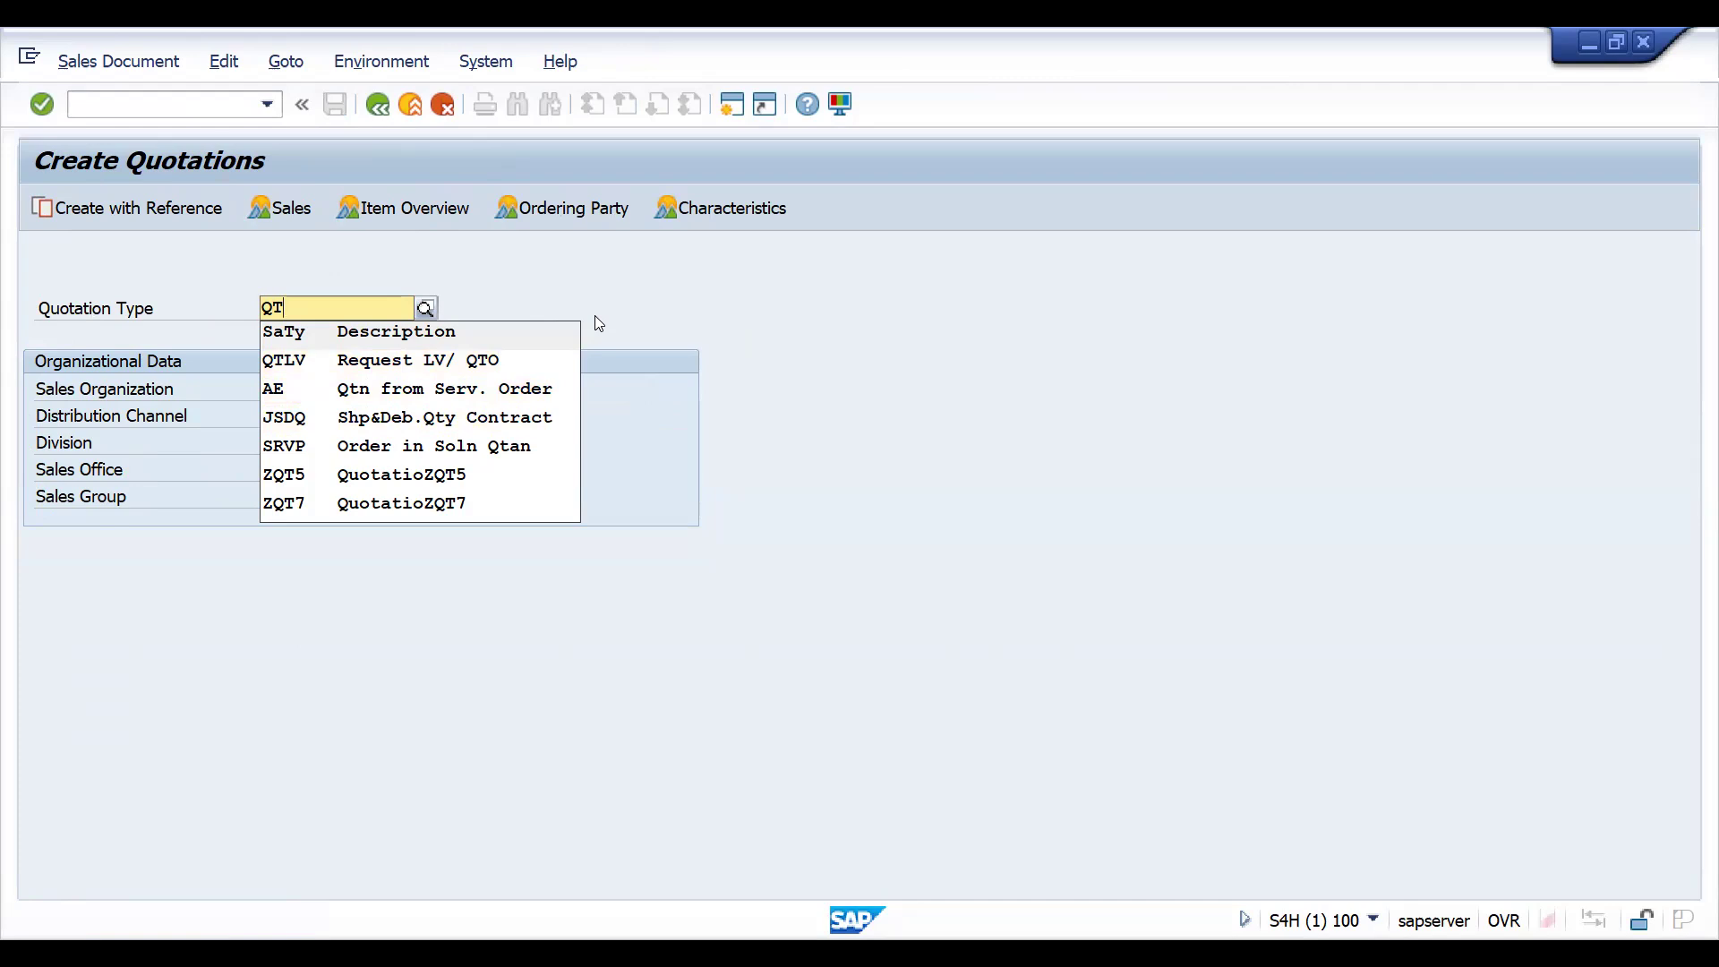
key(Return)
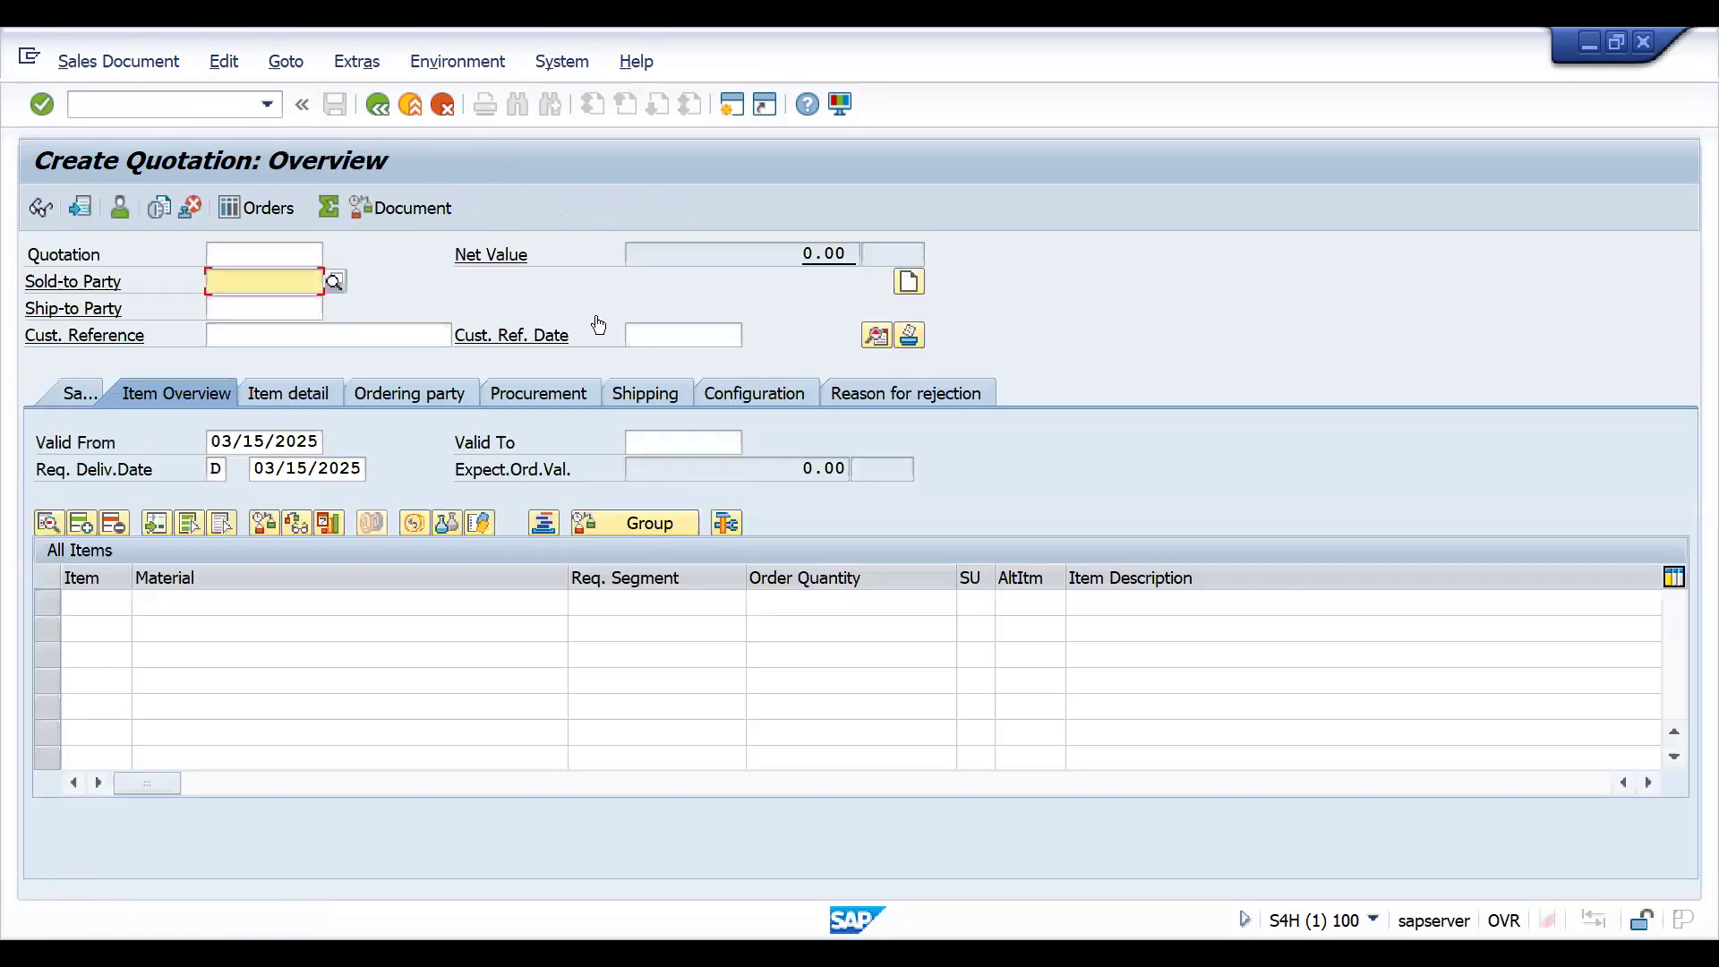
click(377, 104)
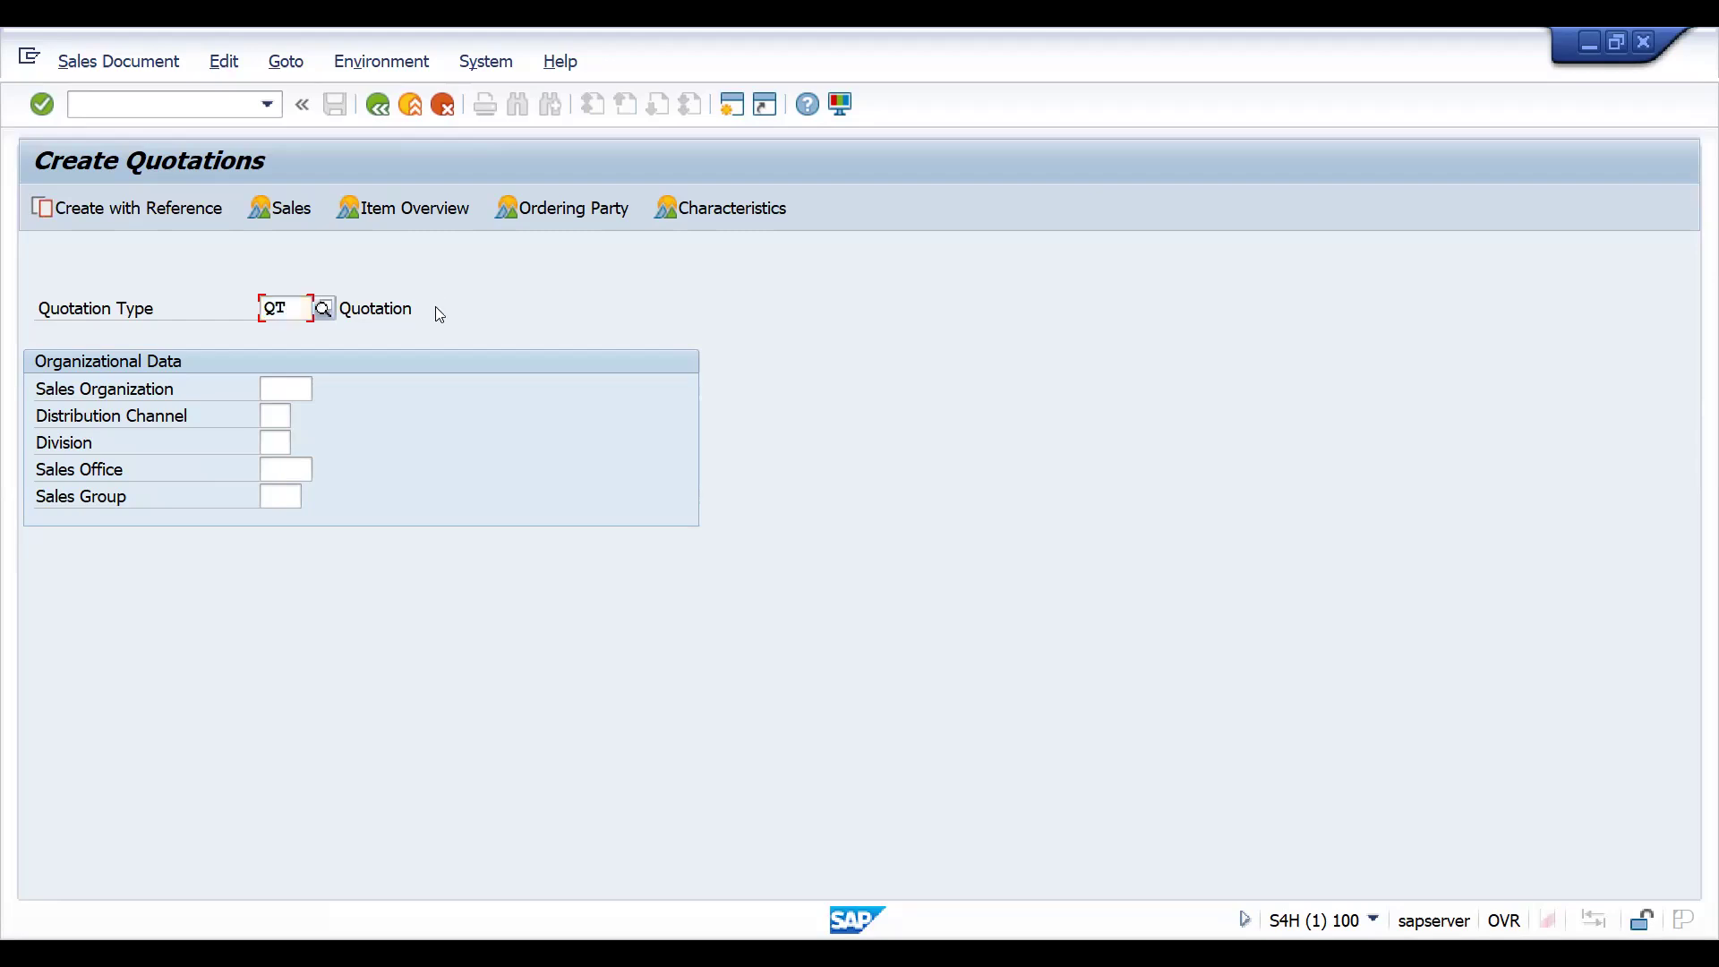
key(Return)
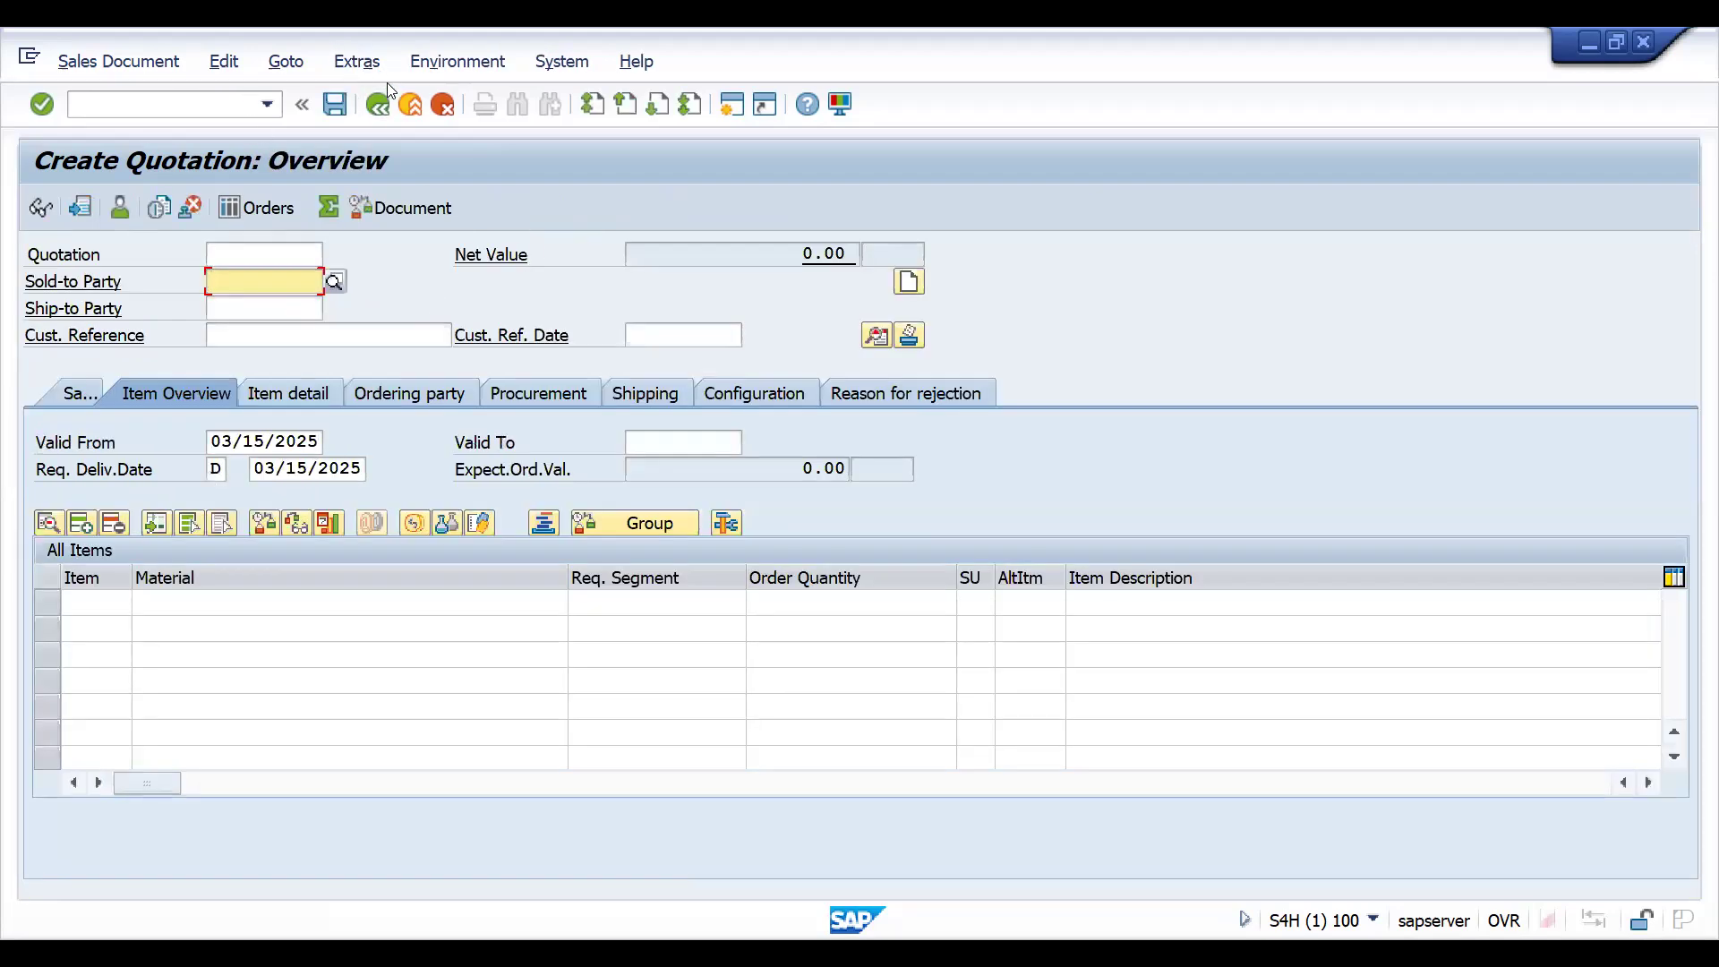
click(379, 107)
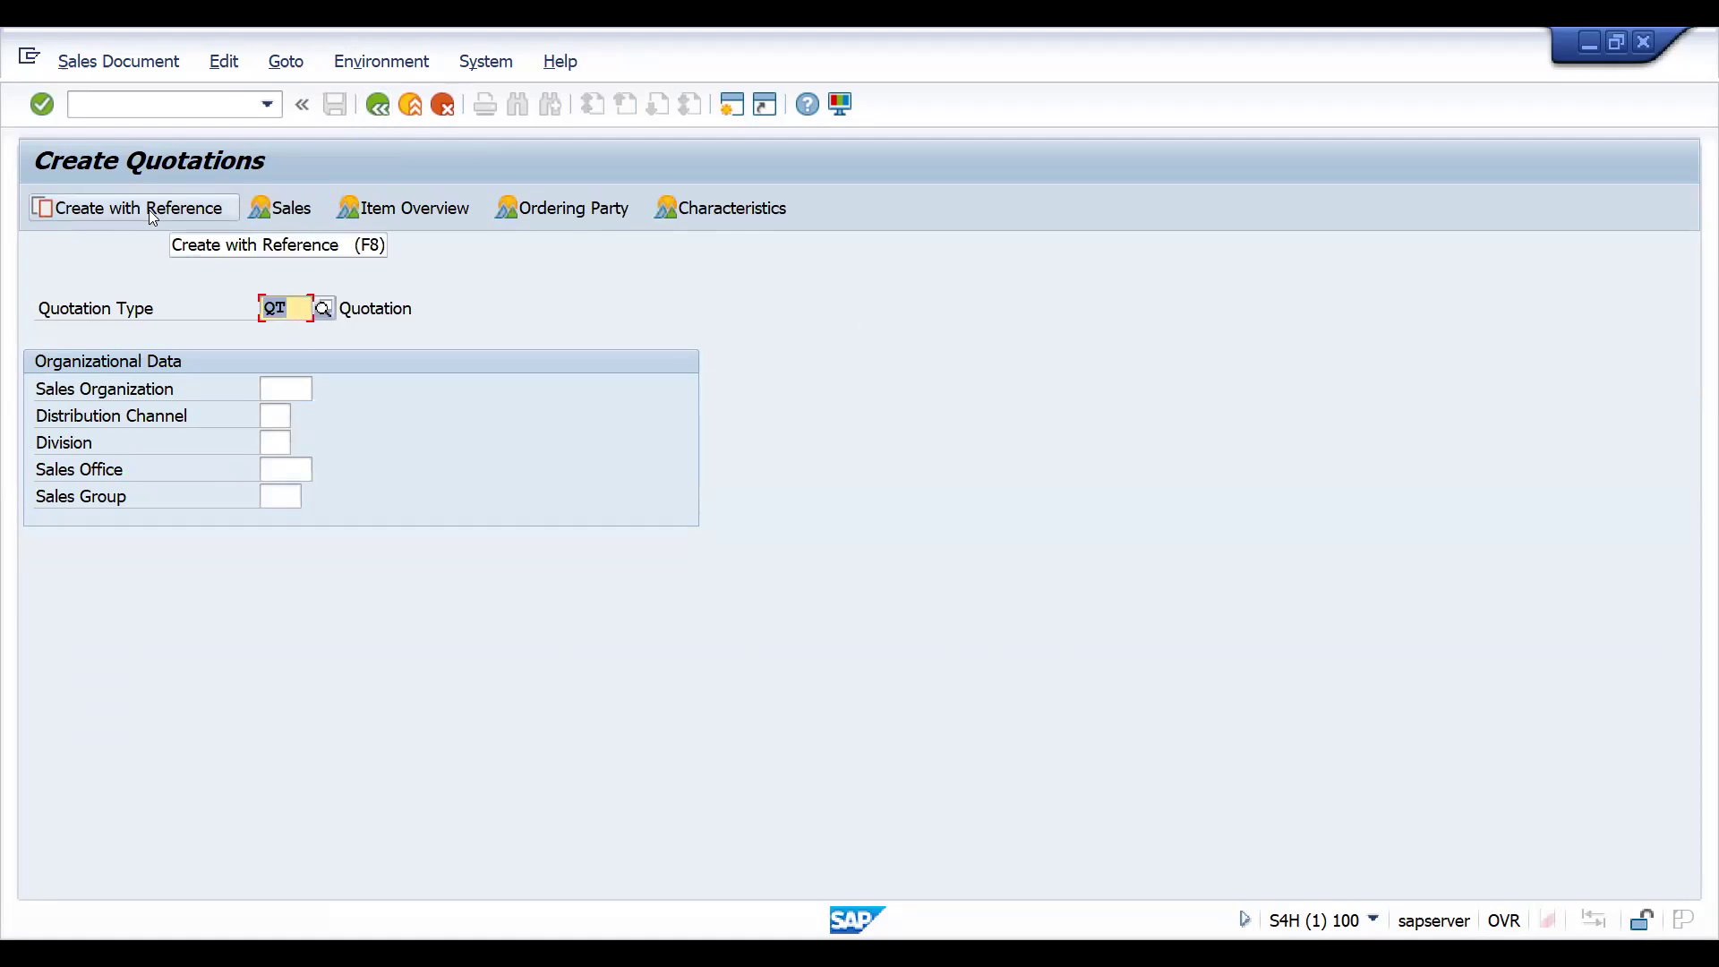
- Create the quotation with reference to the saved inquiry, pasting its number and copying all its items
key(F8)
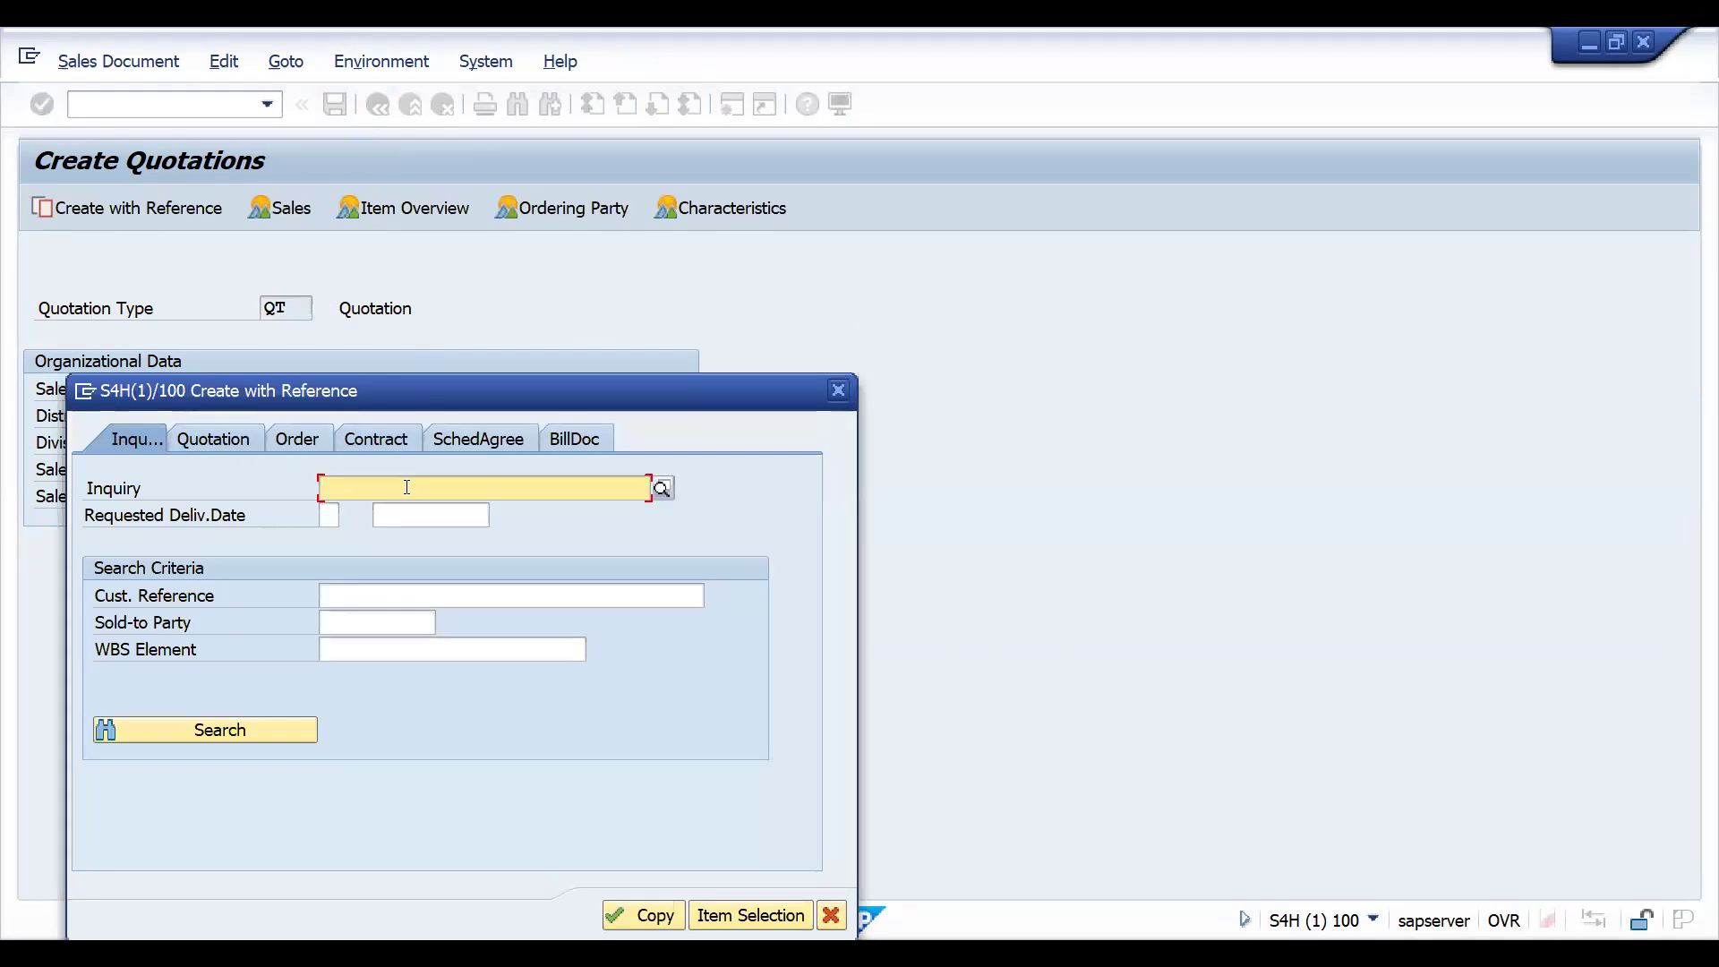
text(10000238)
click(653, 925)
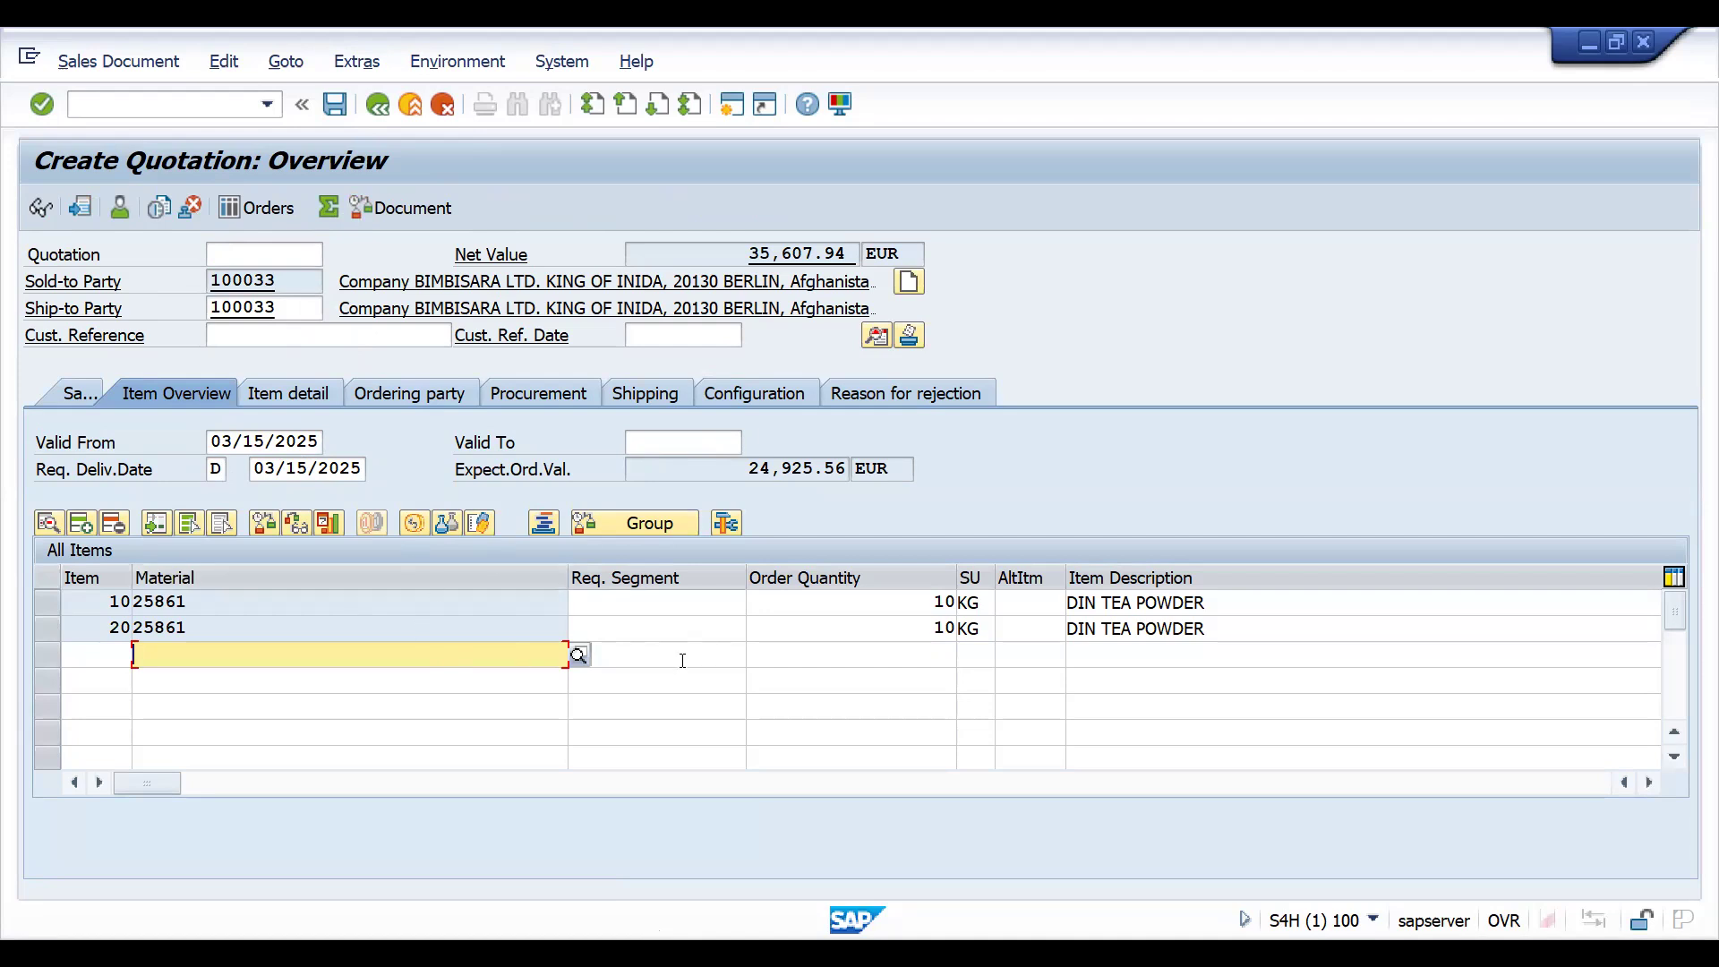
- Examine item 10 of the quotation, reviewing its pricing conditions, shipping, sales and account assignment data
double_click(389, 603)
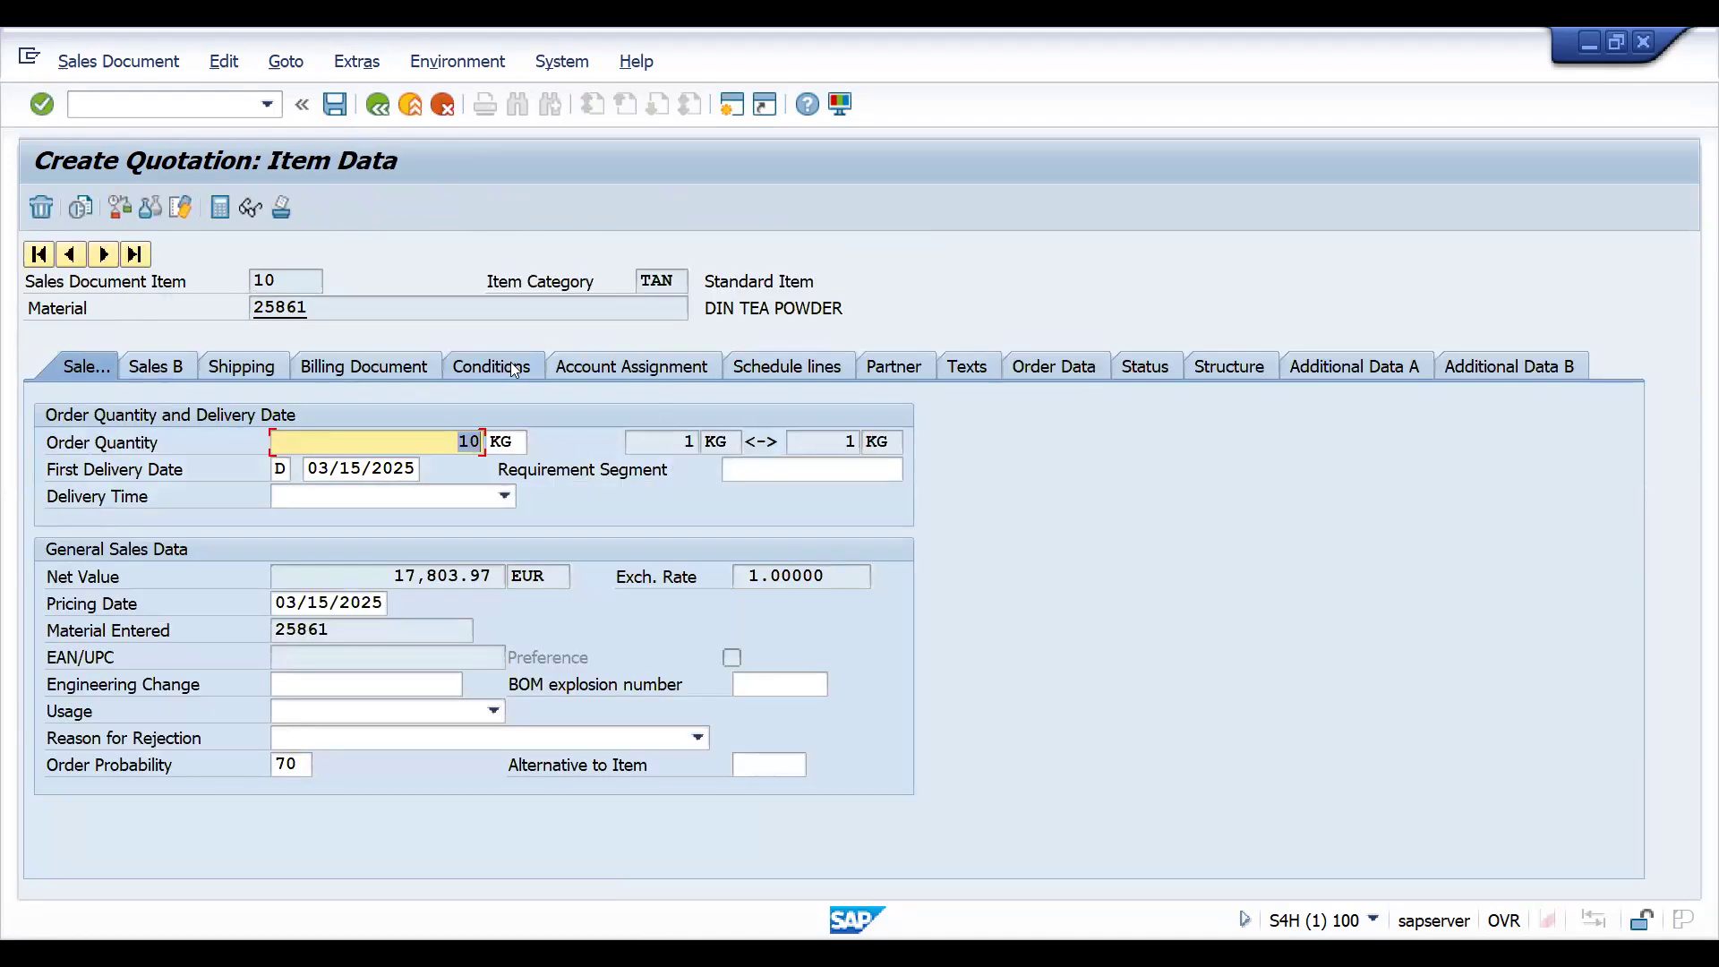
click(515, 367)
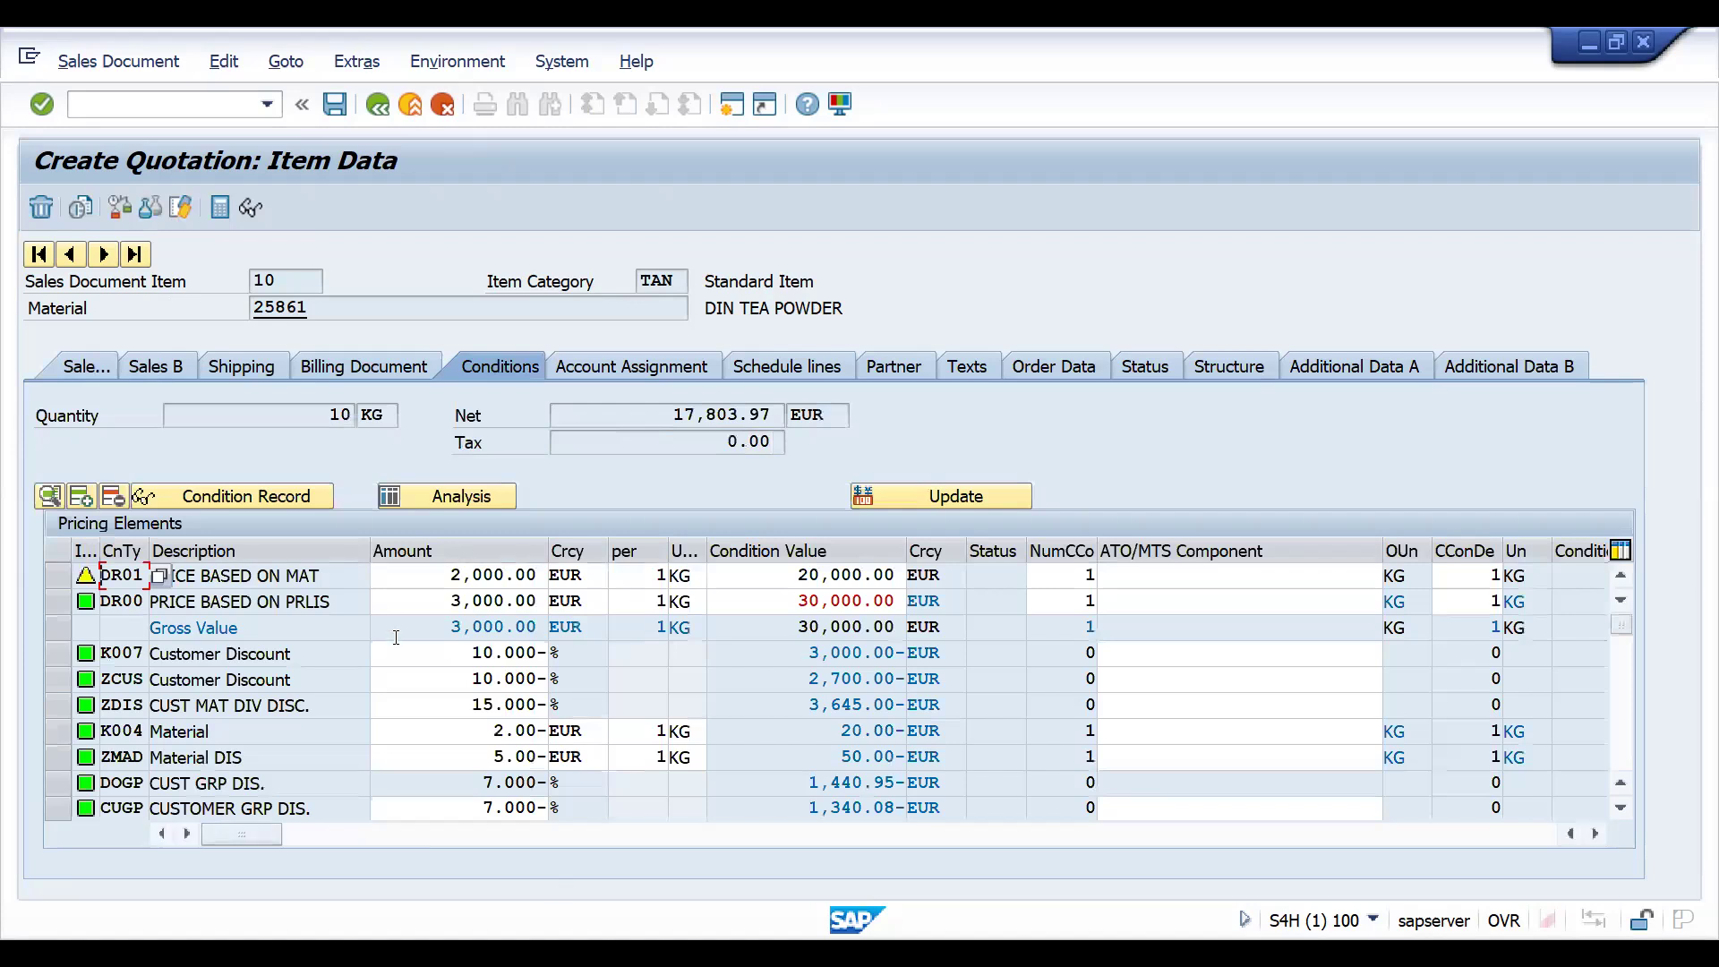
click(226, 373)
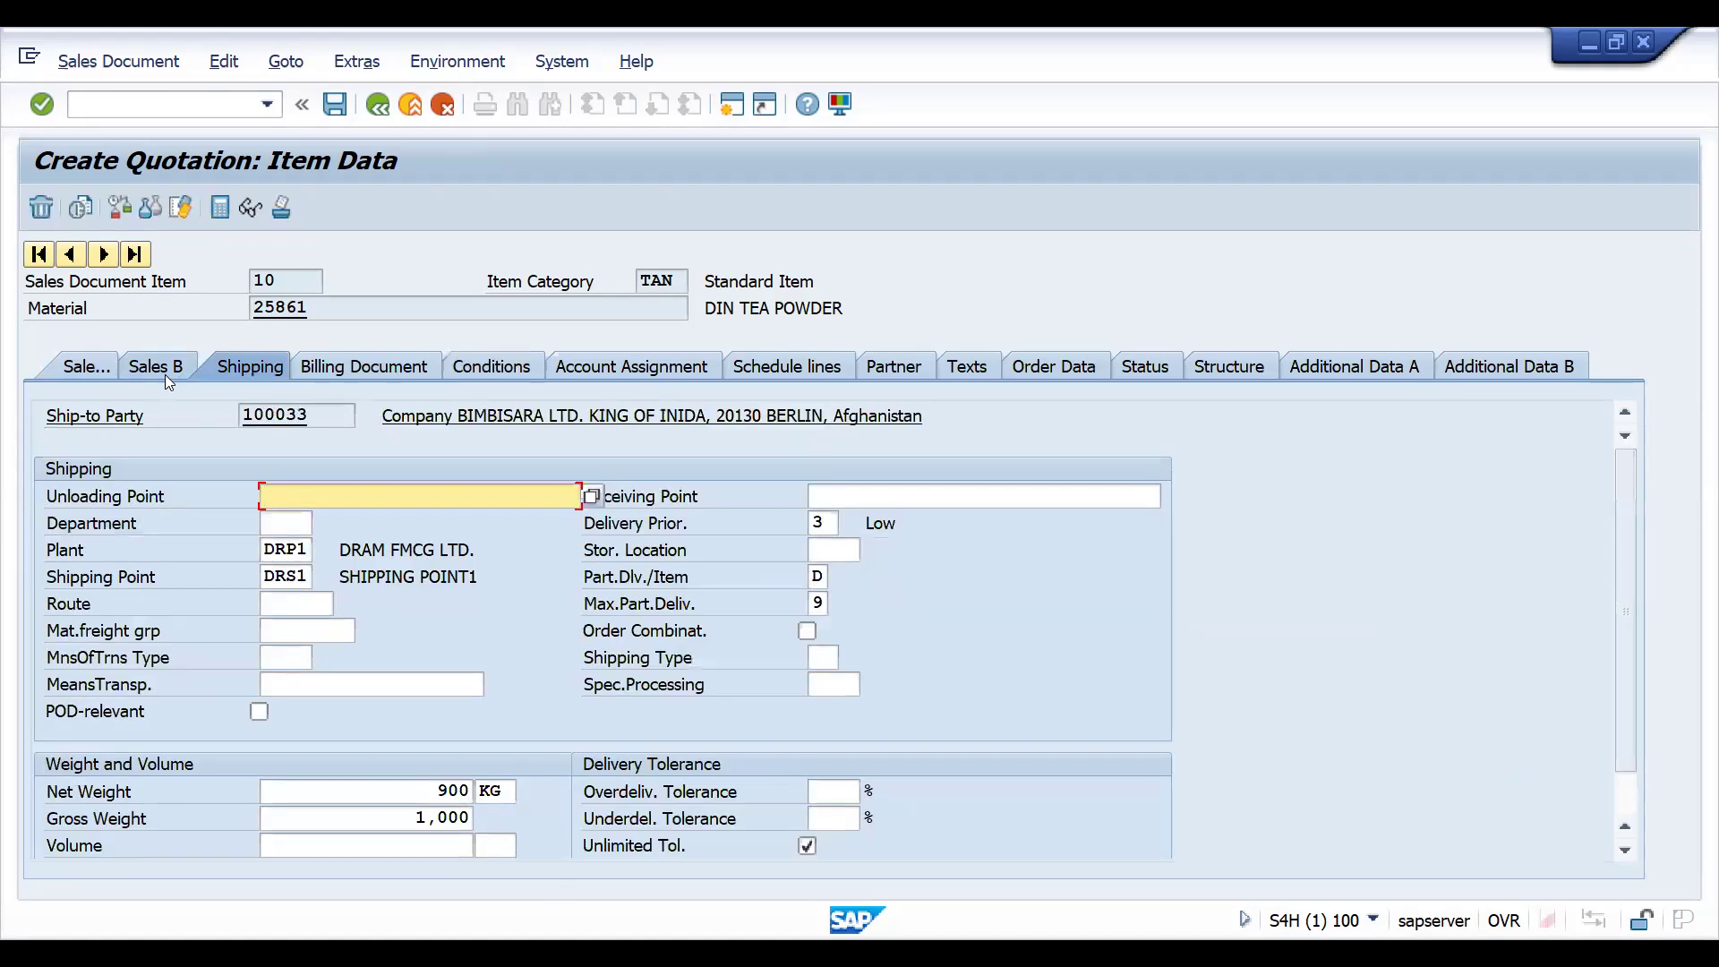
click(155, 370)
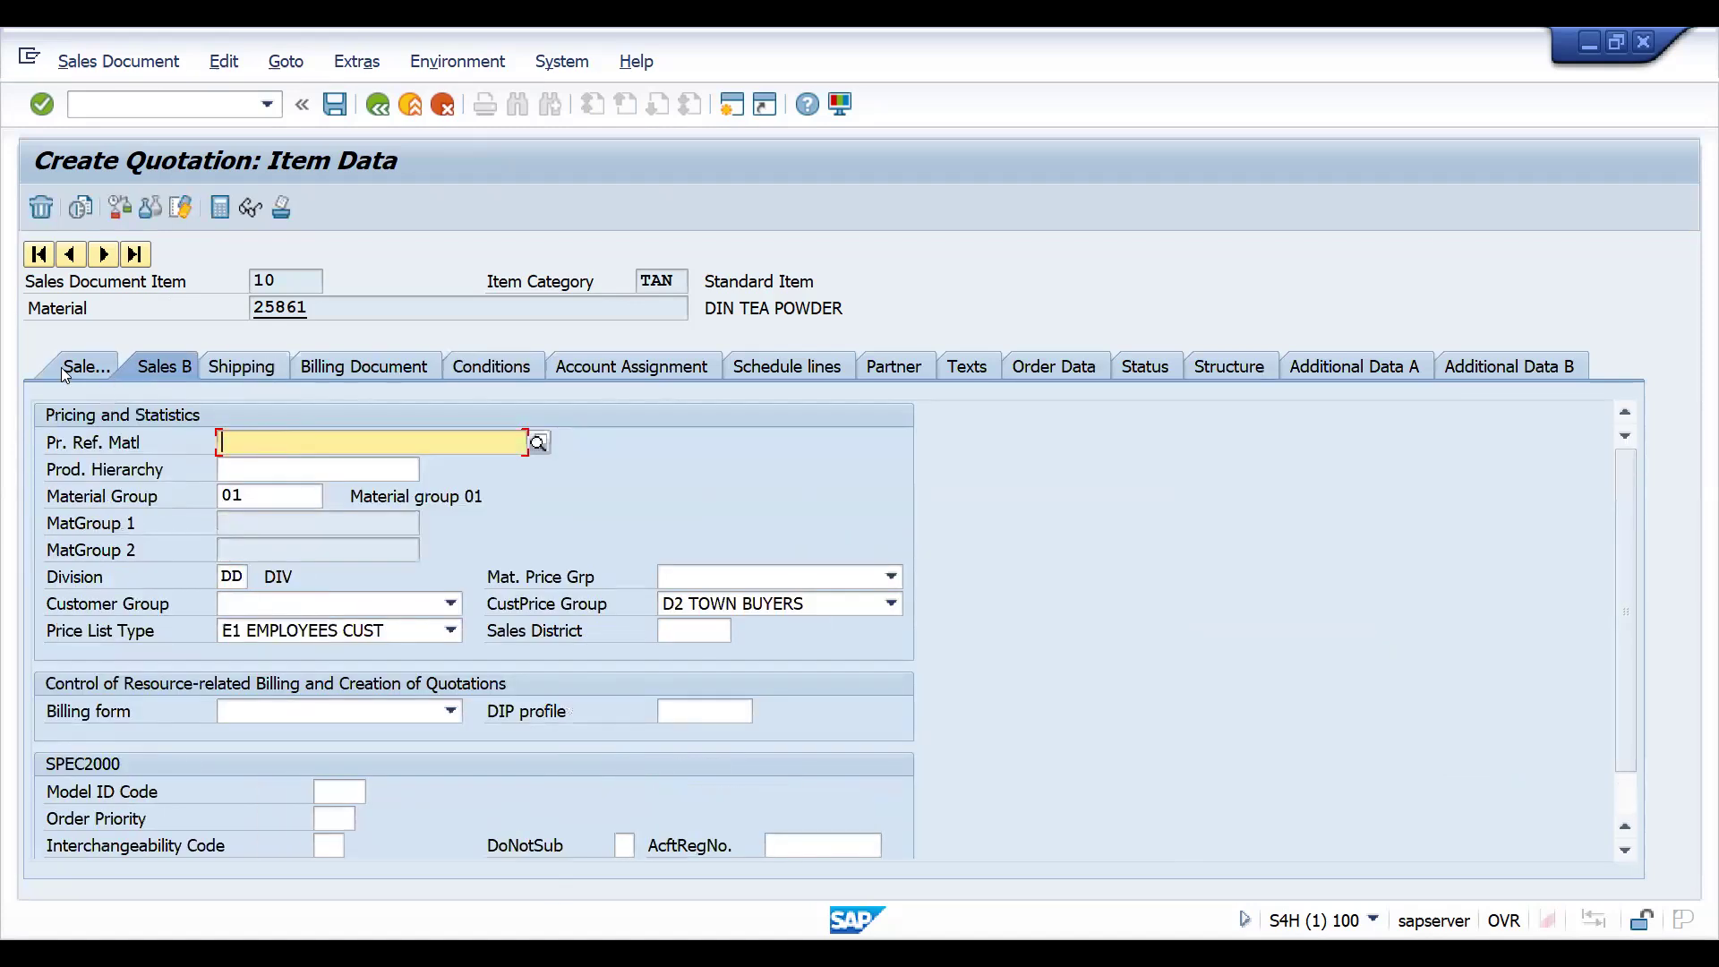
click(65, 375)
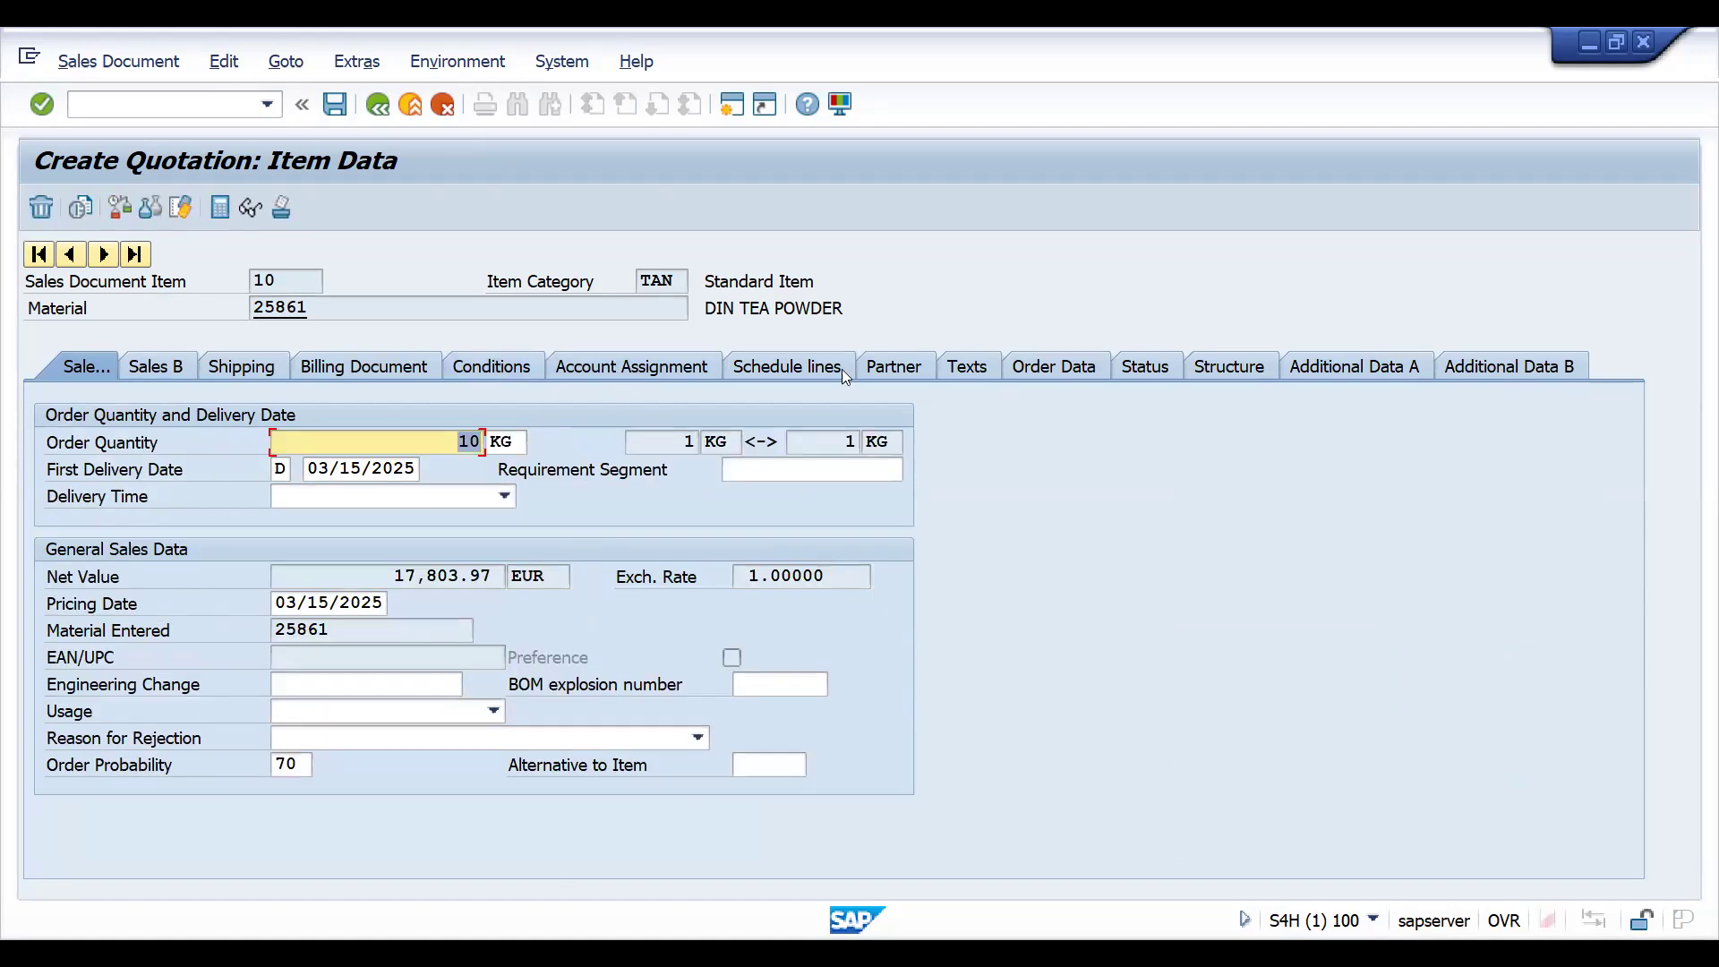
click(673, 367)
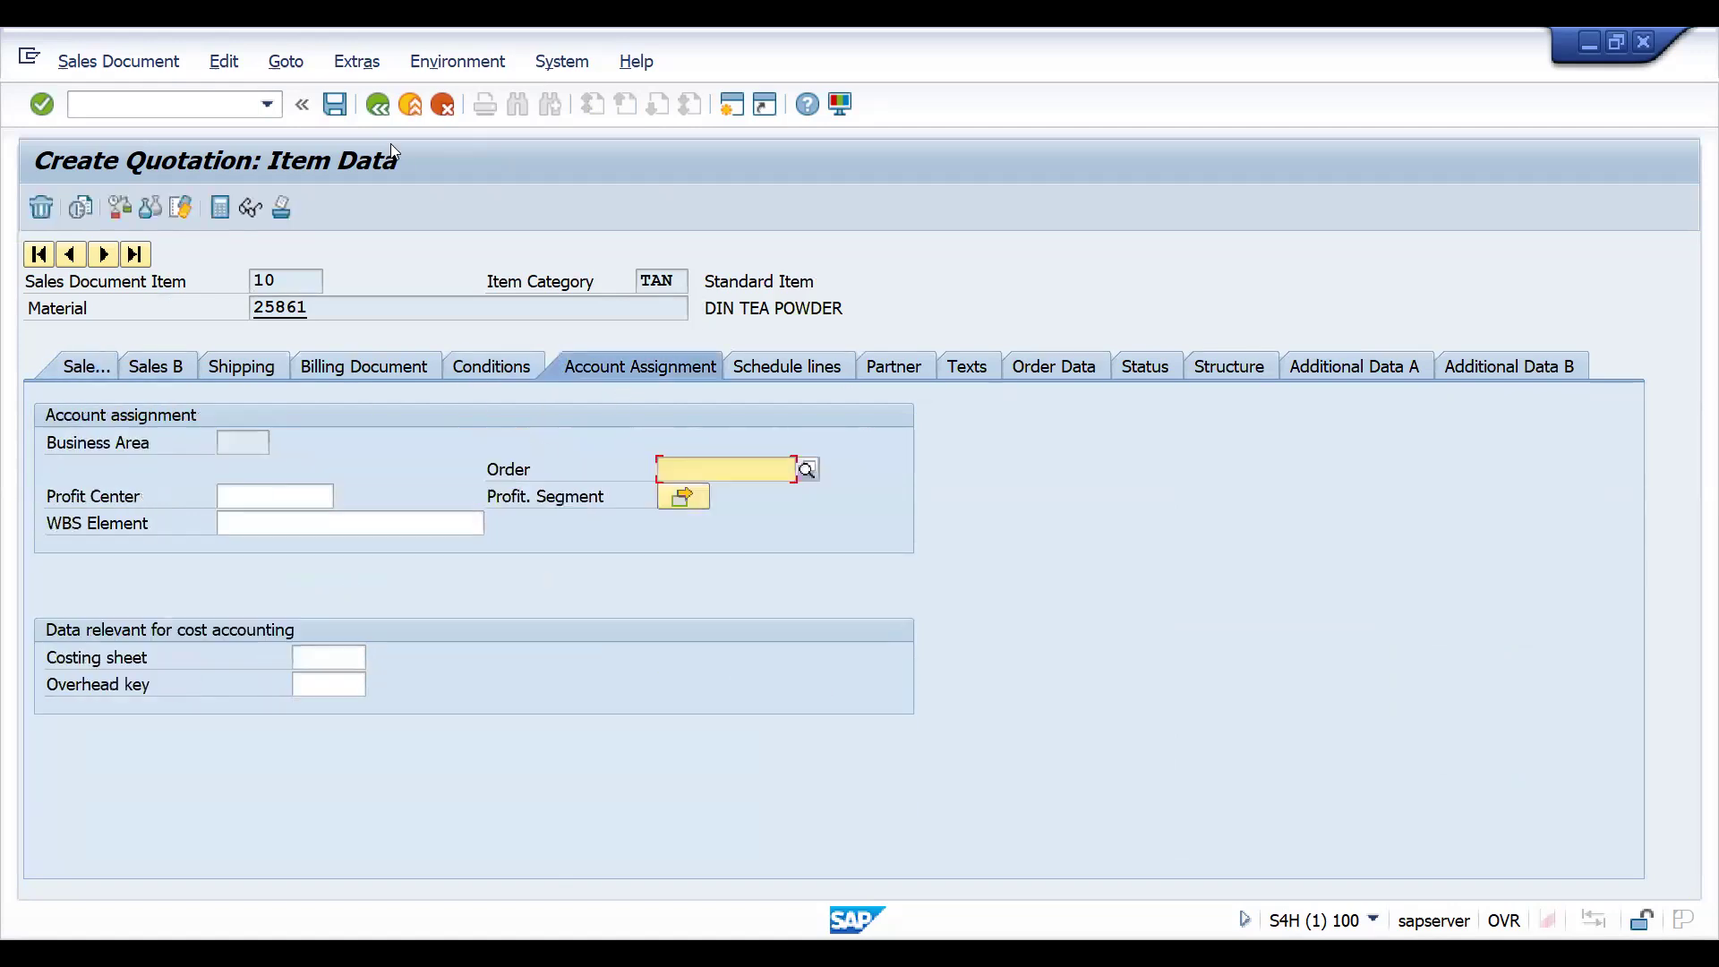
- Return to the quotation overview and set the customer reference to INTOQTCCONTROLSC1
click(377, 105)
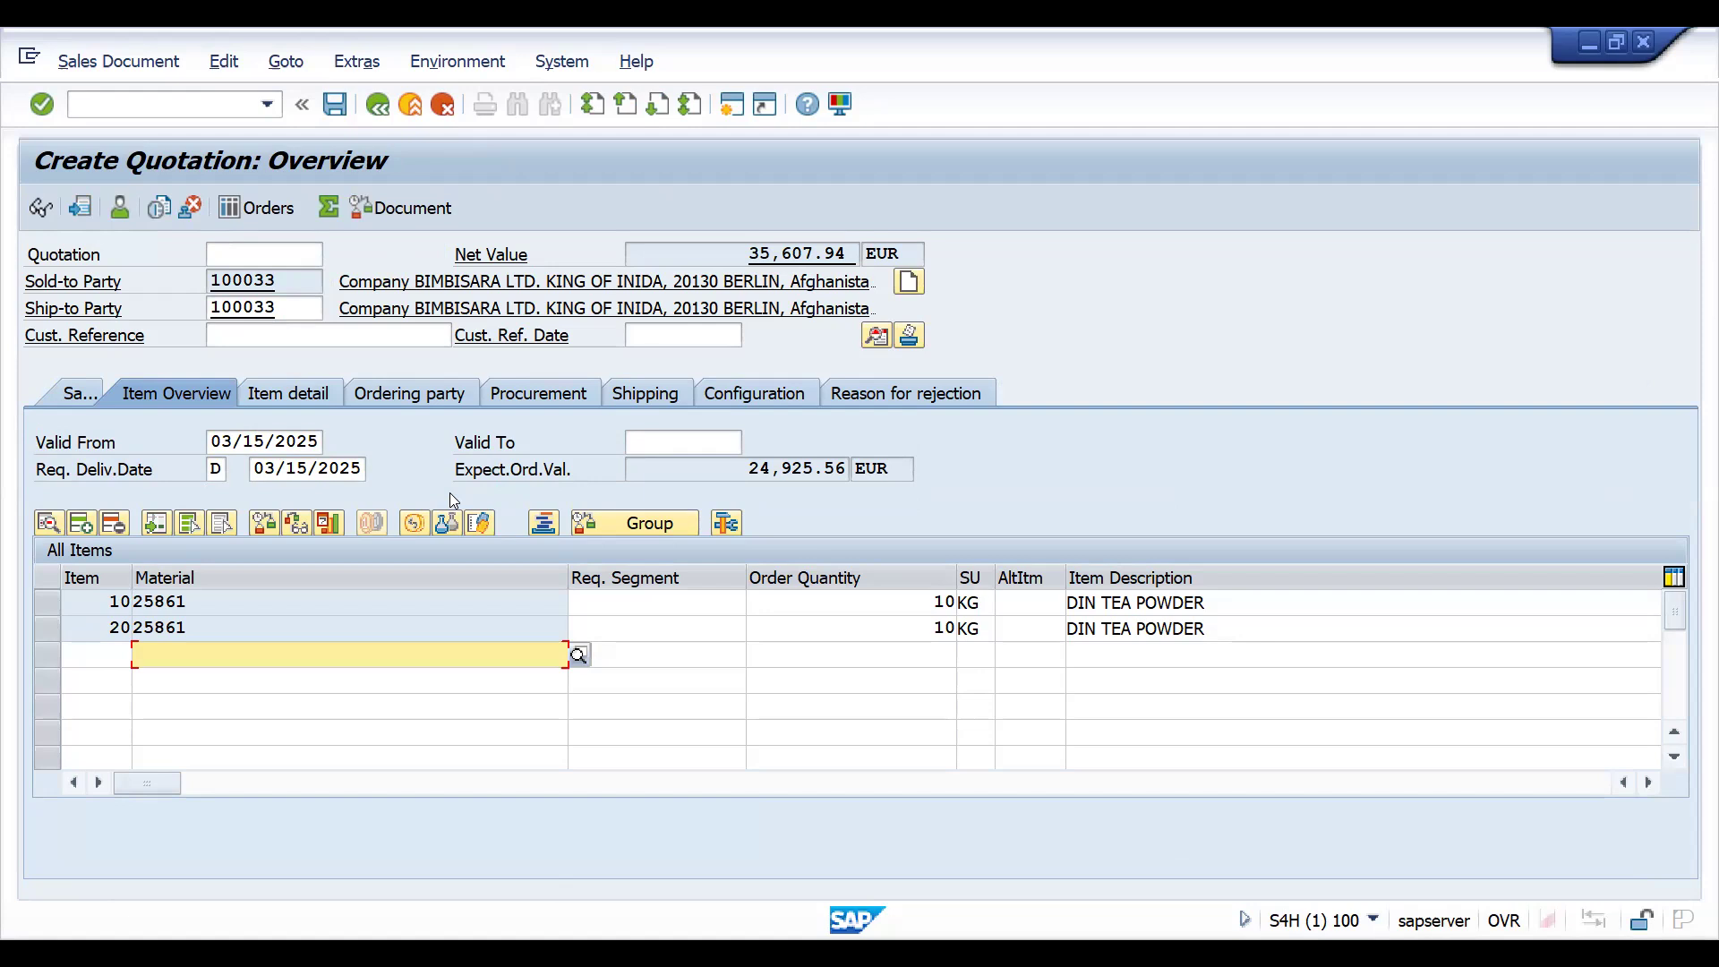
click(247, 333)
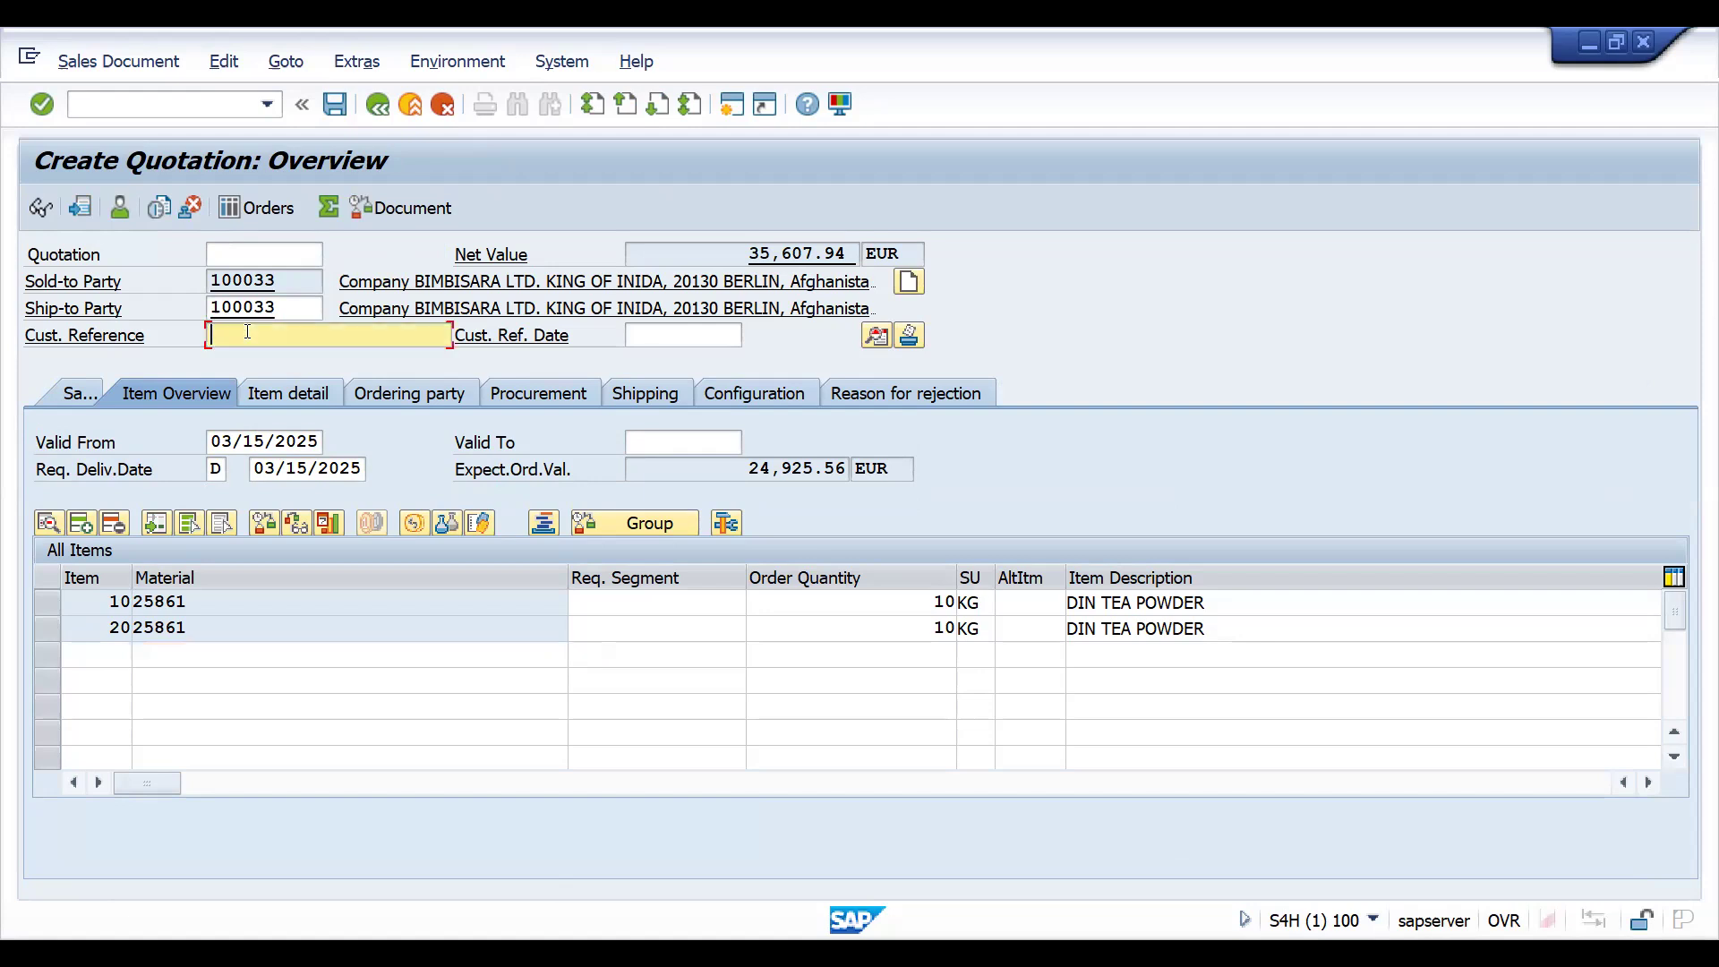
click(249, 353)
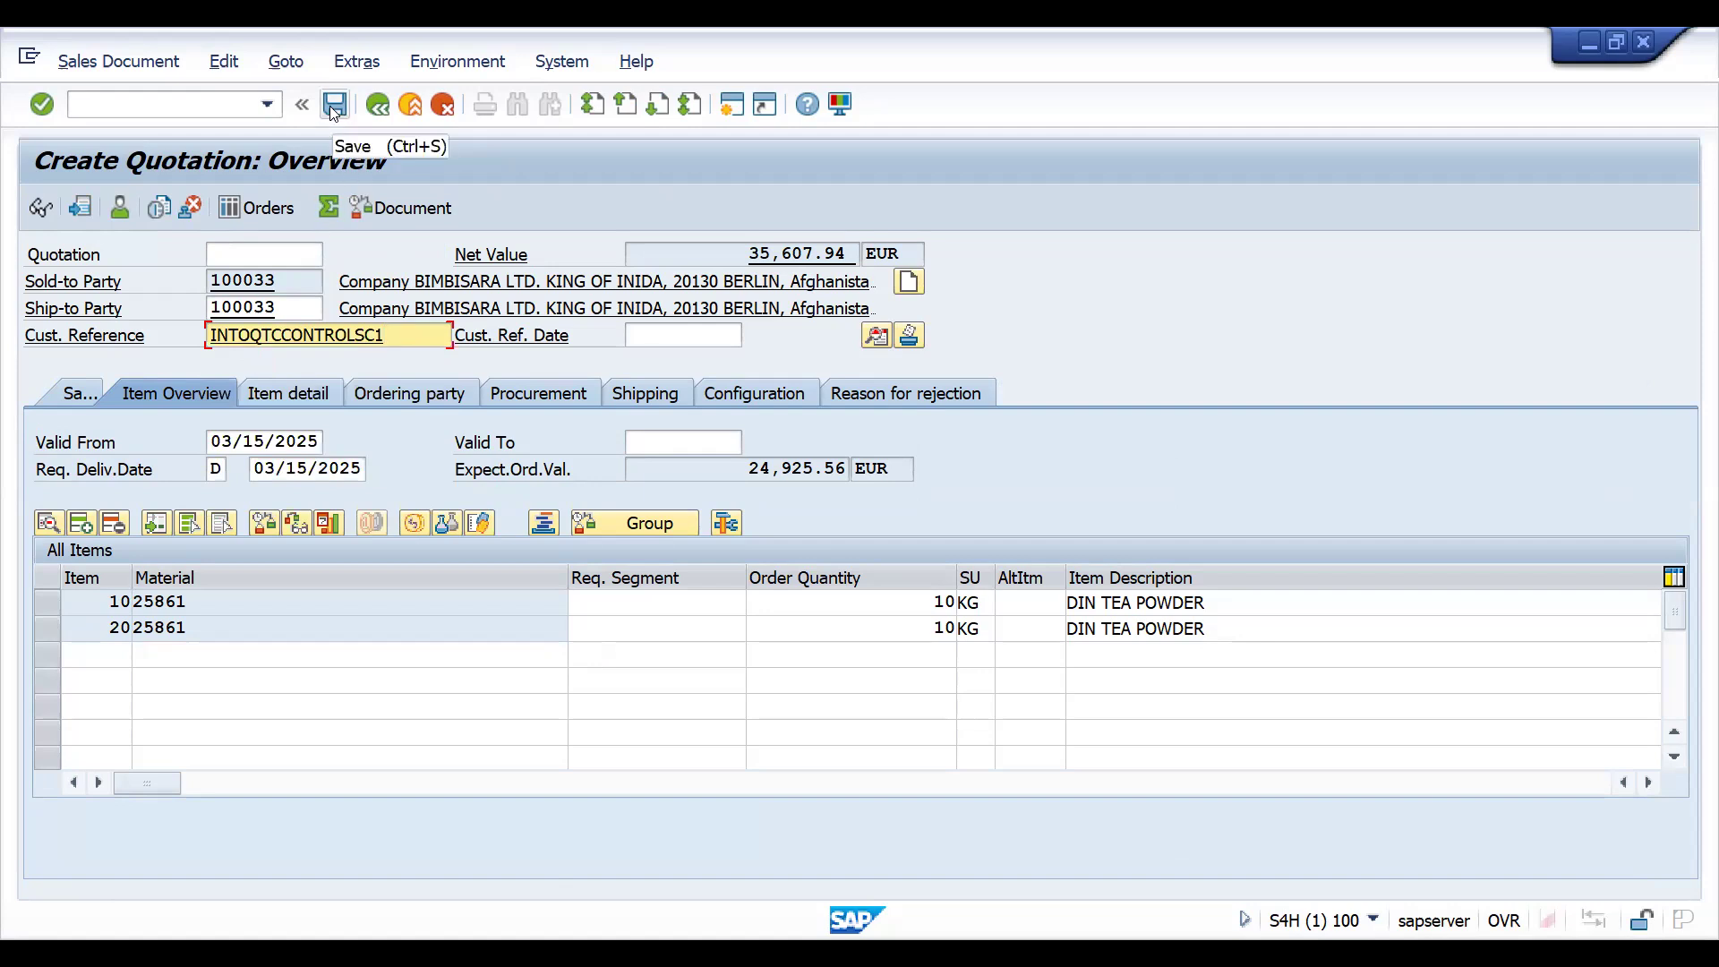
- Set the quotation's Valid To date to 03/31/2025 and save the quotation
click(654, 439)
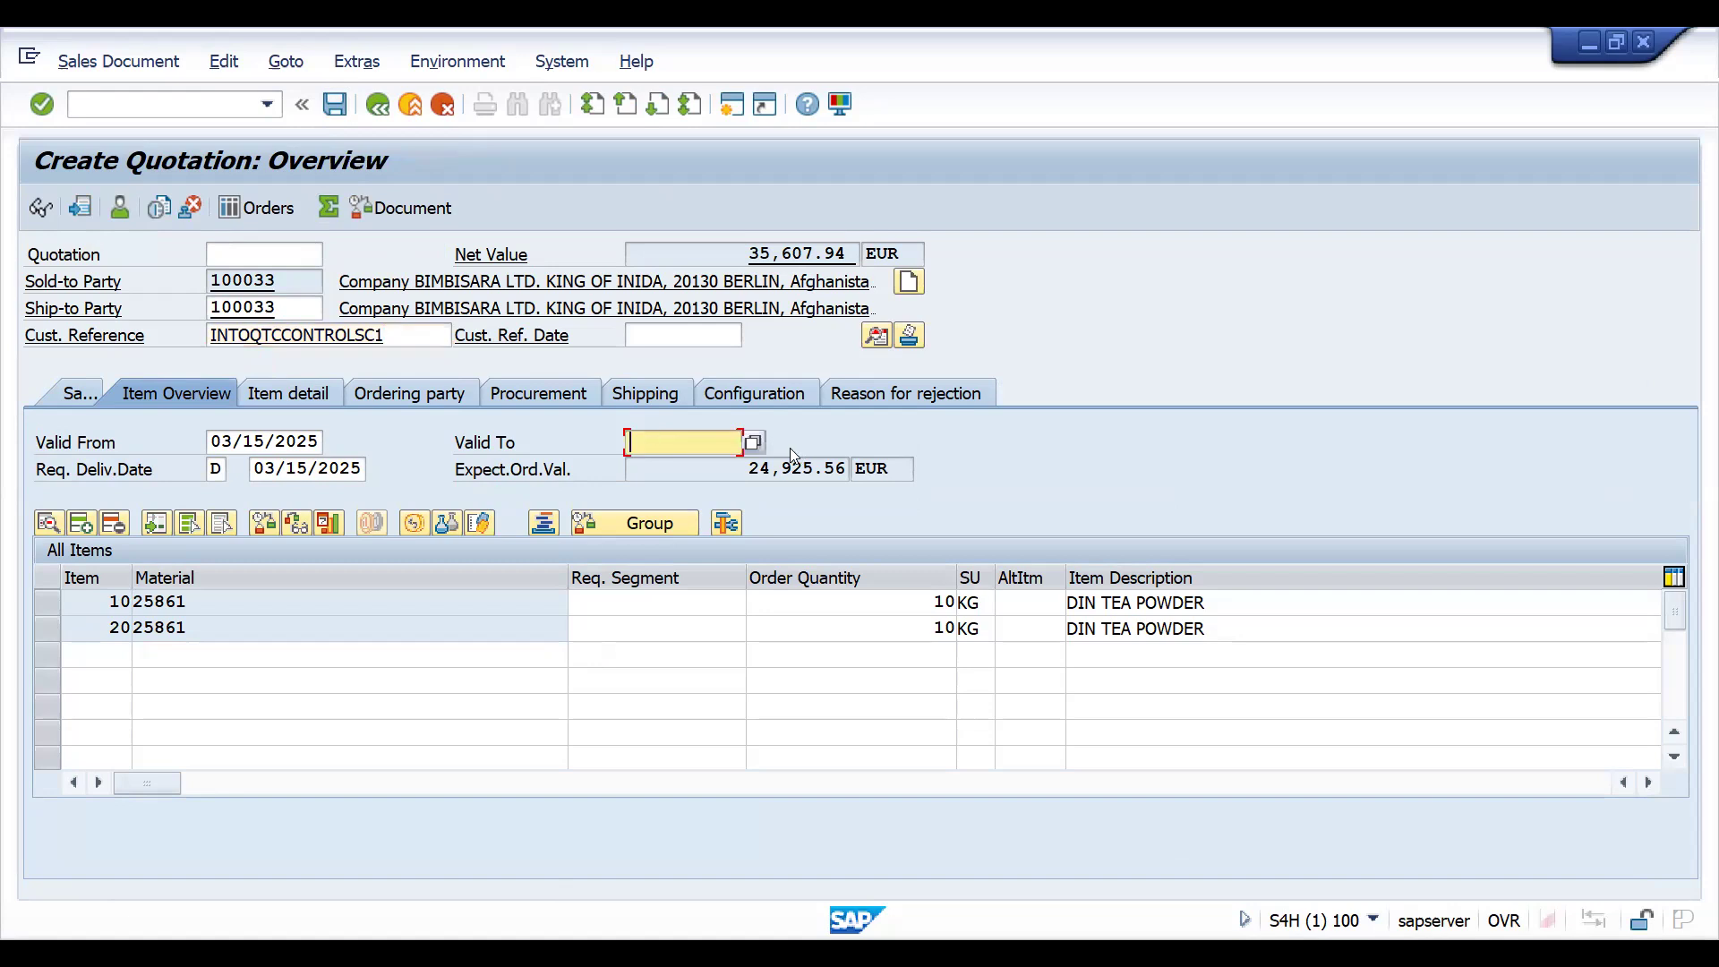
click(754, 442)
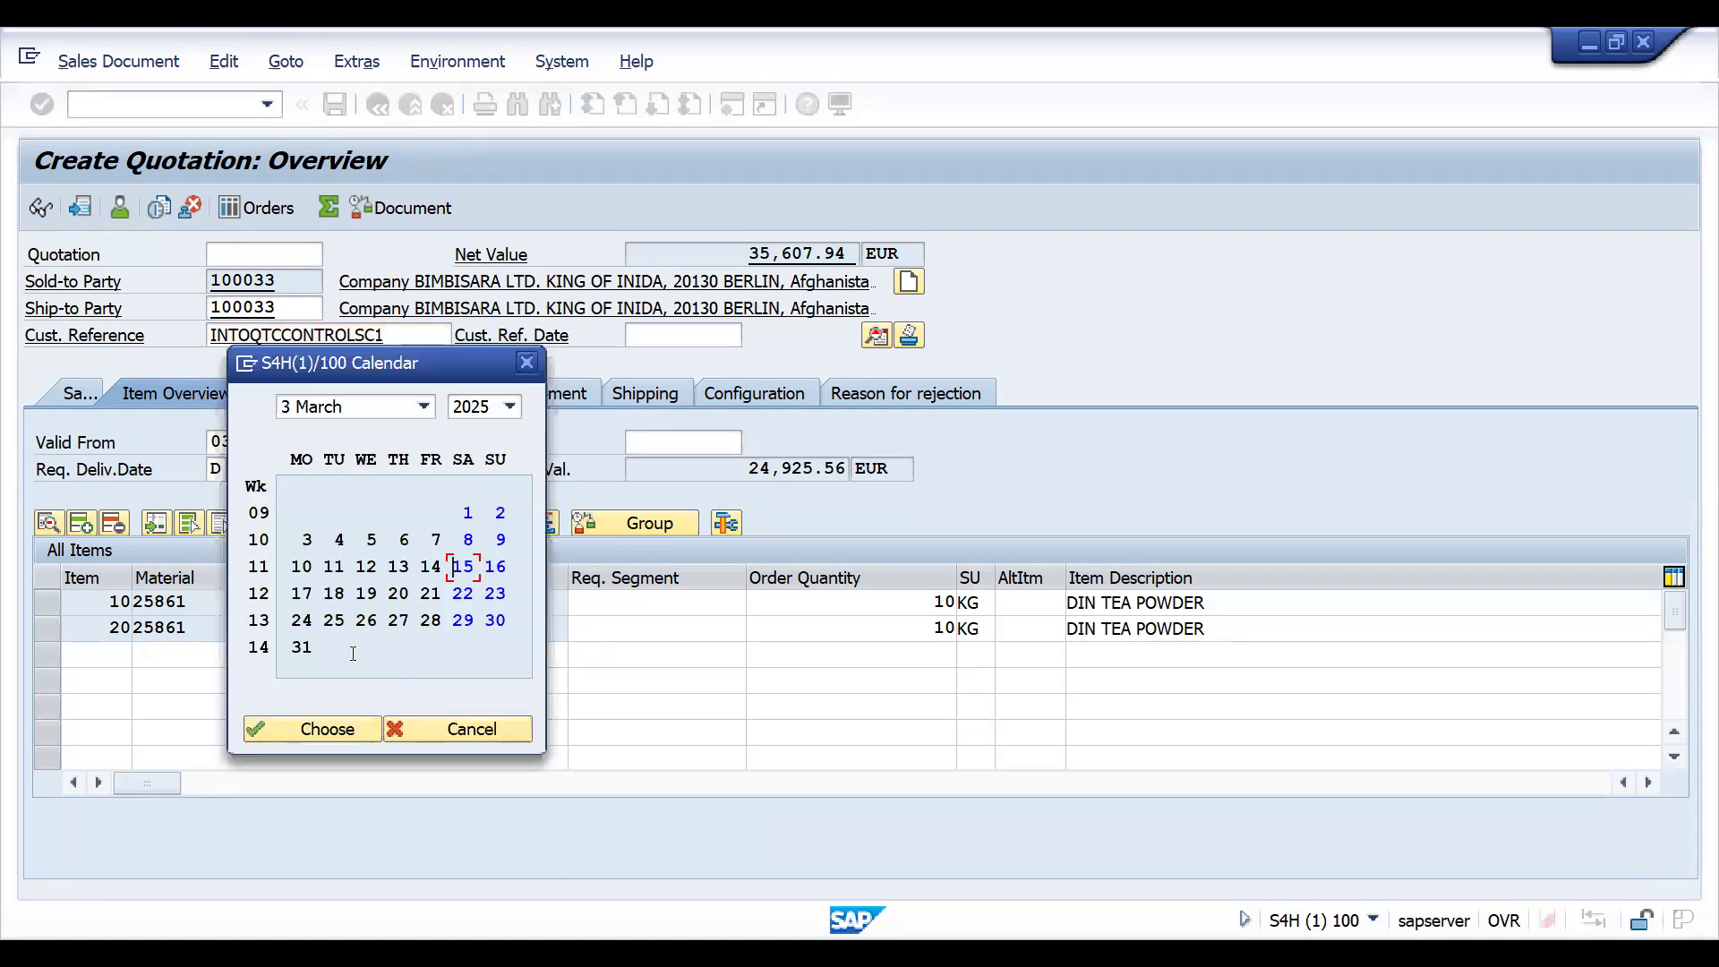
double_click(302, 646)
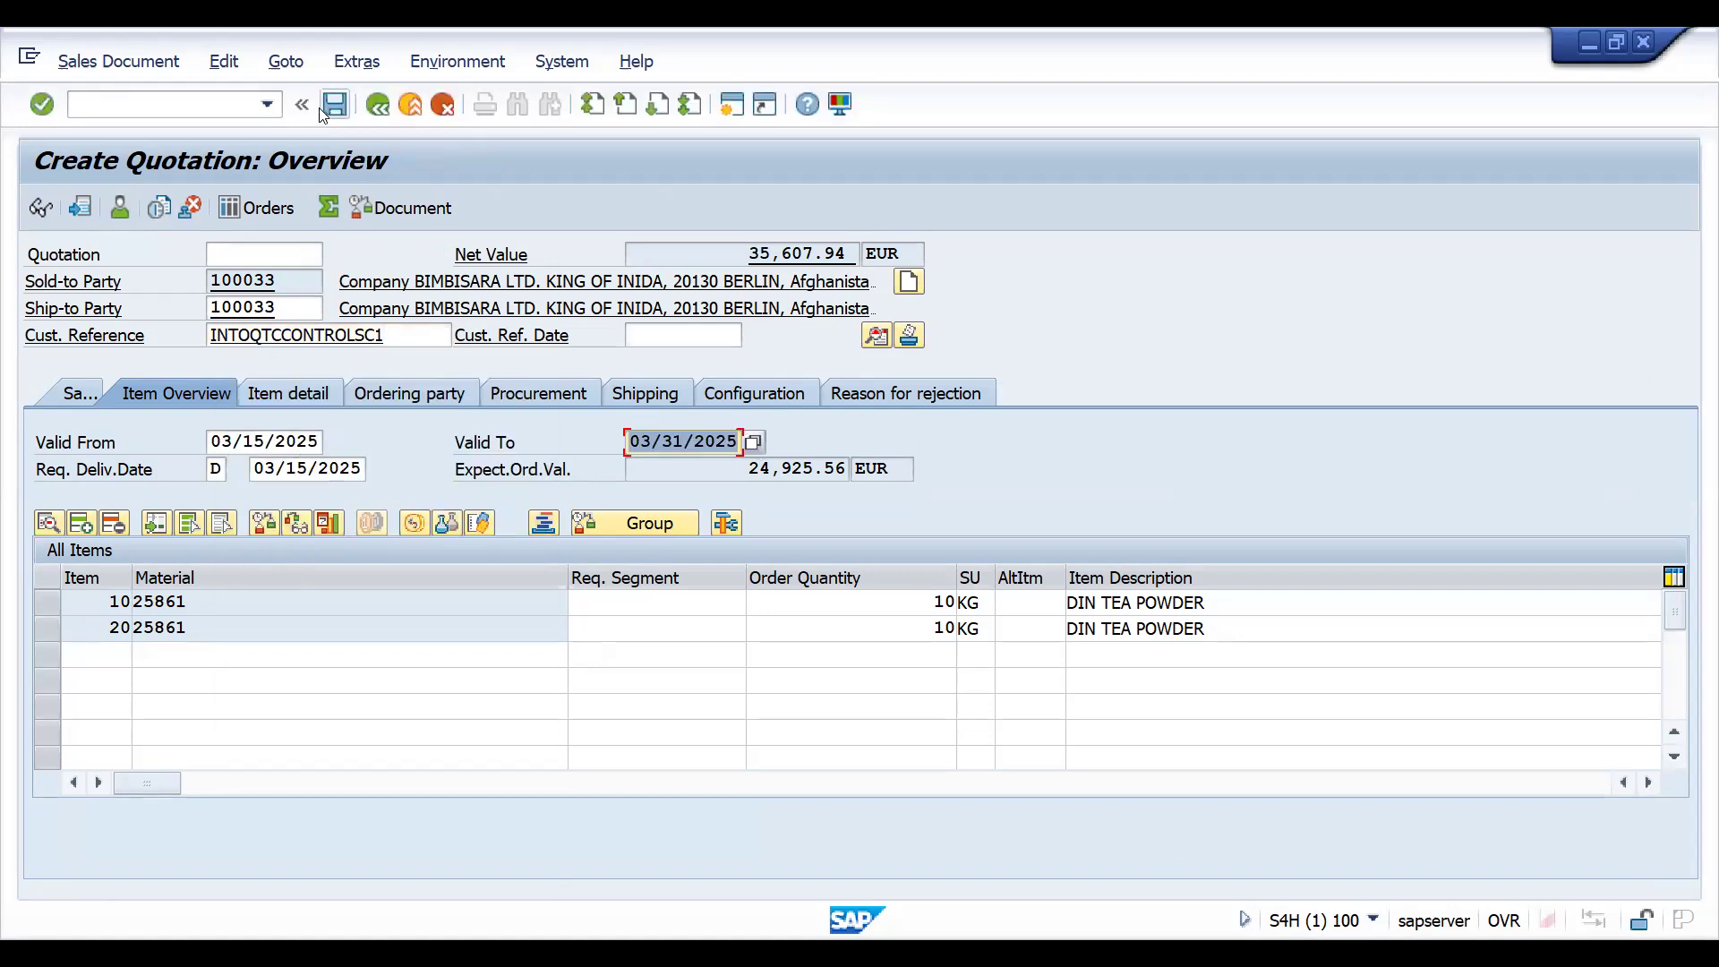
click(335, 107)
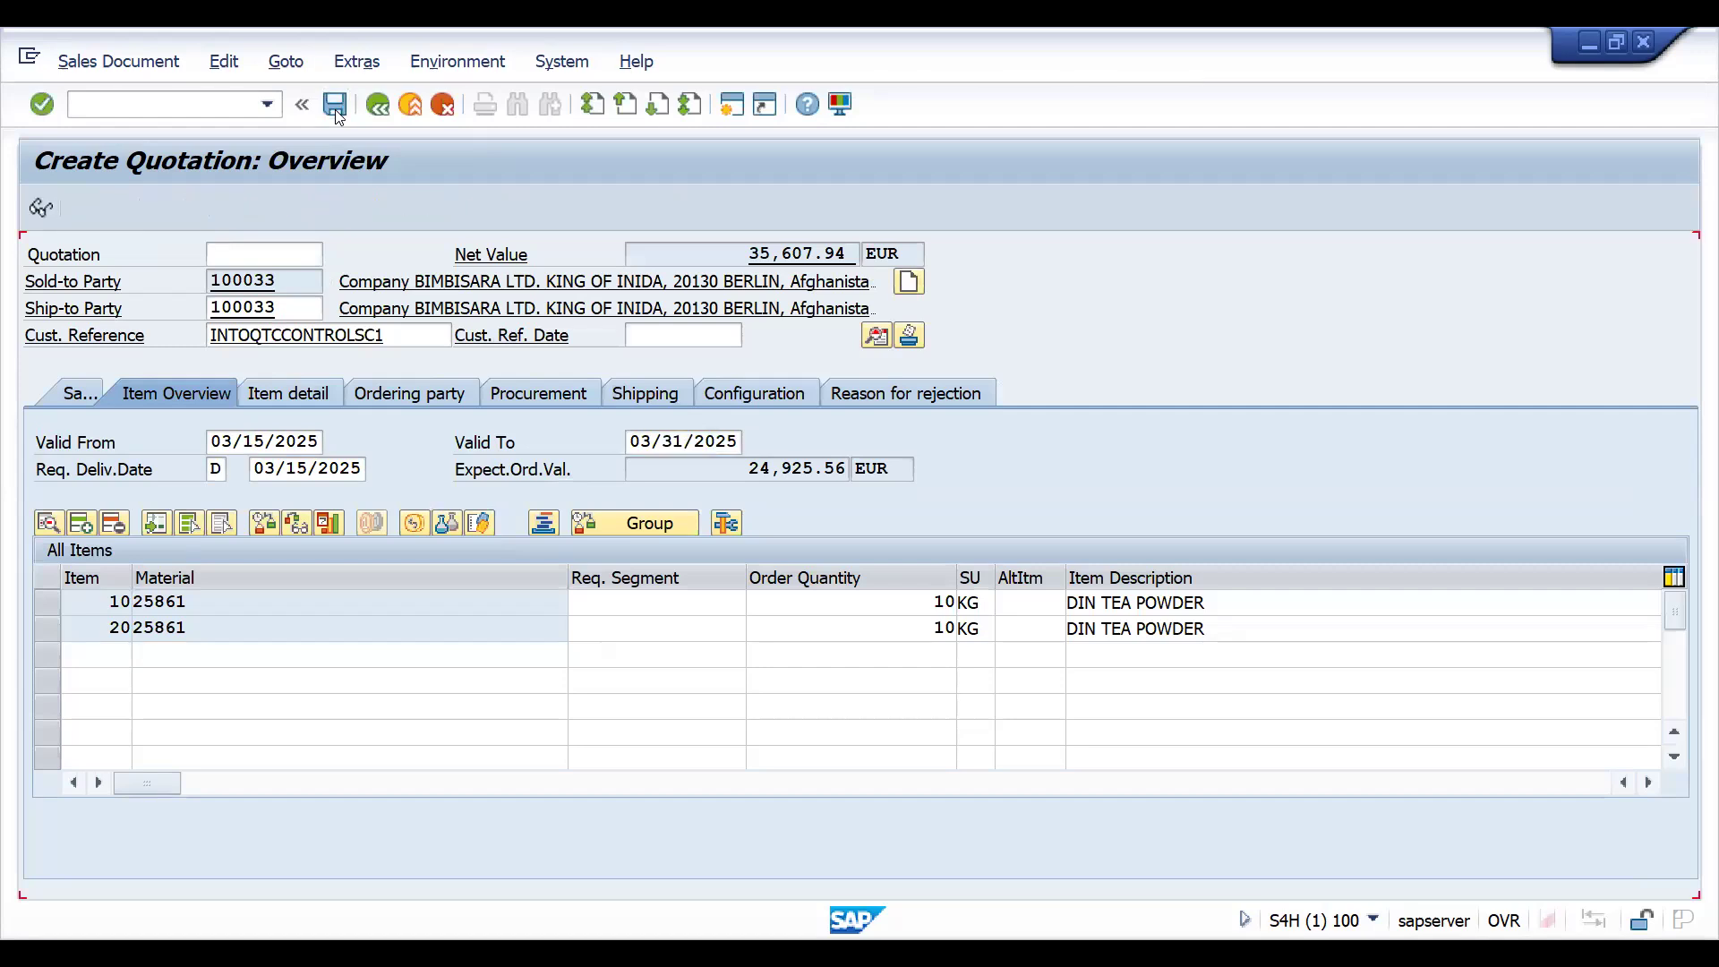
- Display the document flow of the saved quotation from transaction VA23 and expand it to item level
text(/NV)
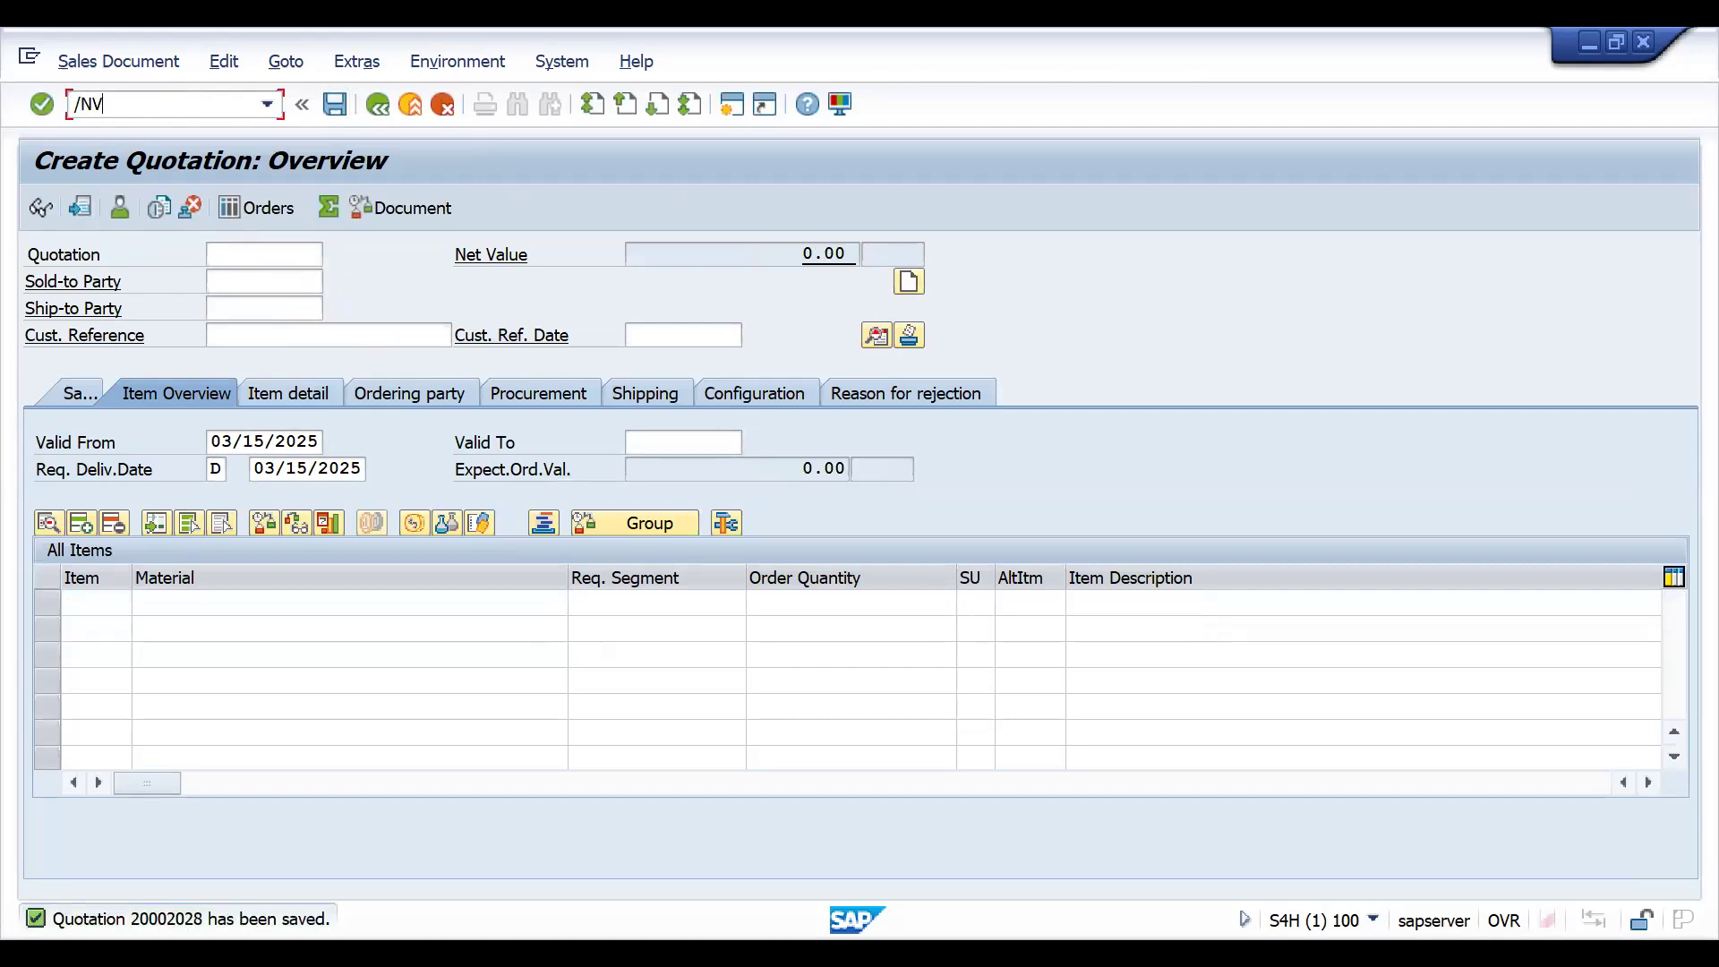
text(A23)
key(Return)
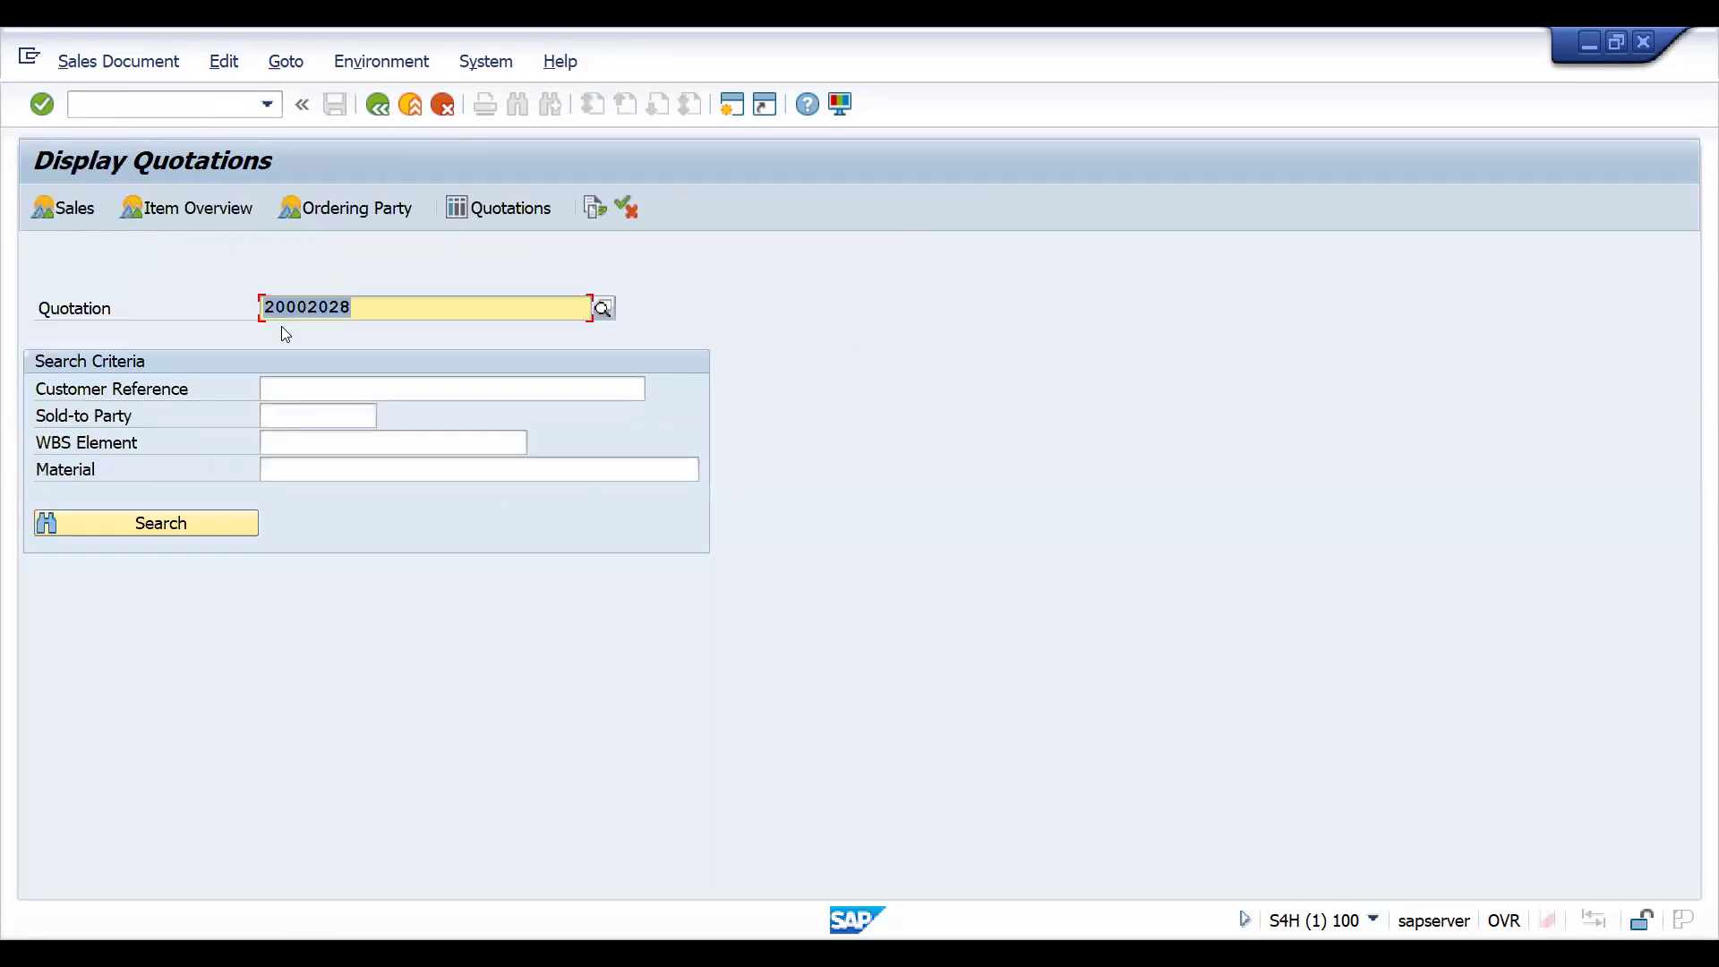
click(594, 211)
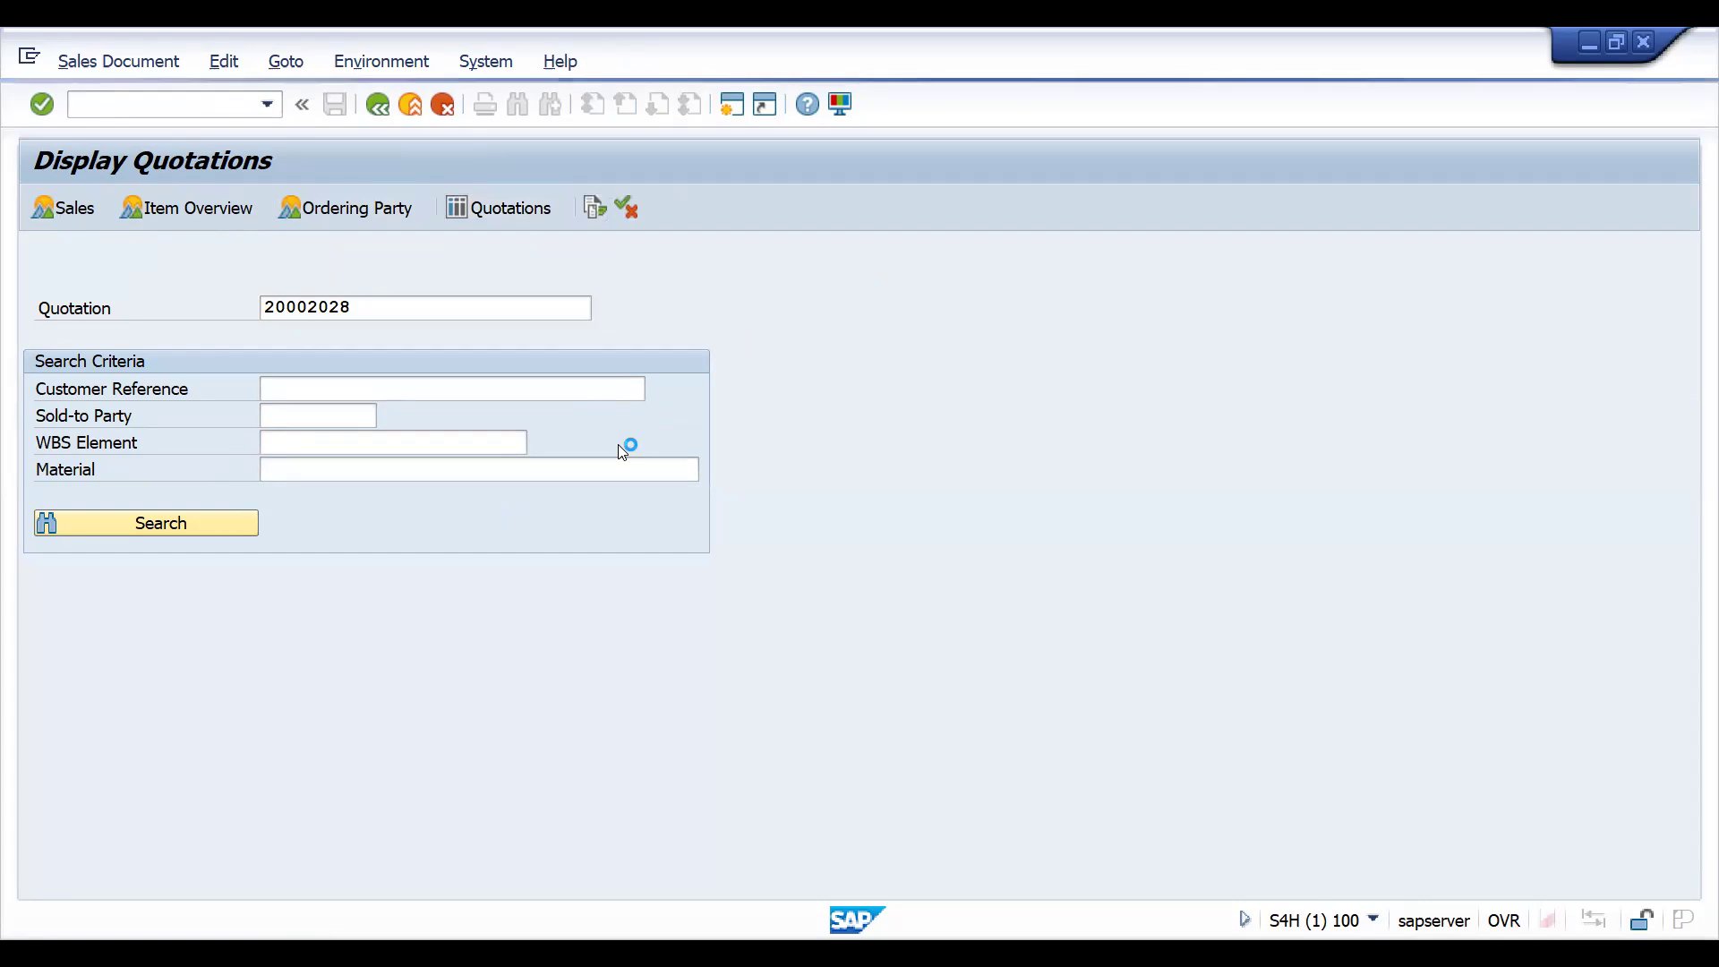
click(130, 63)
mouse_move(123, 95)
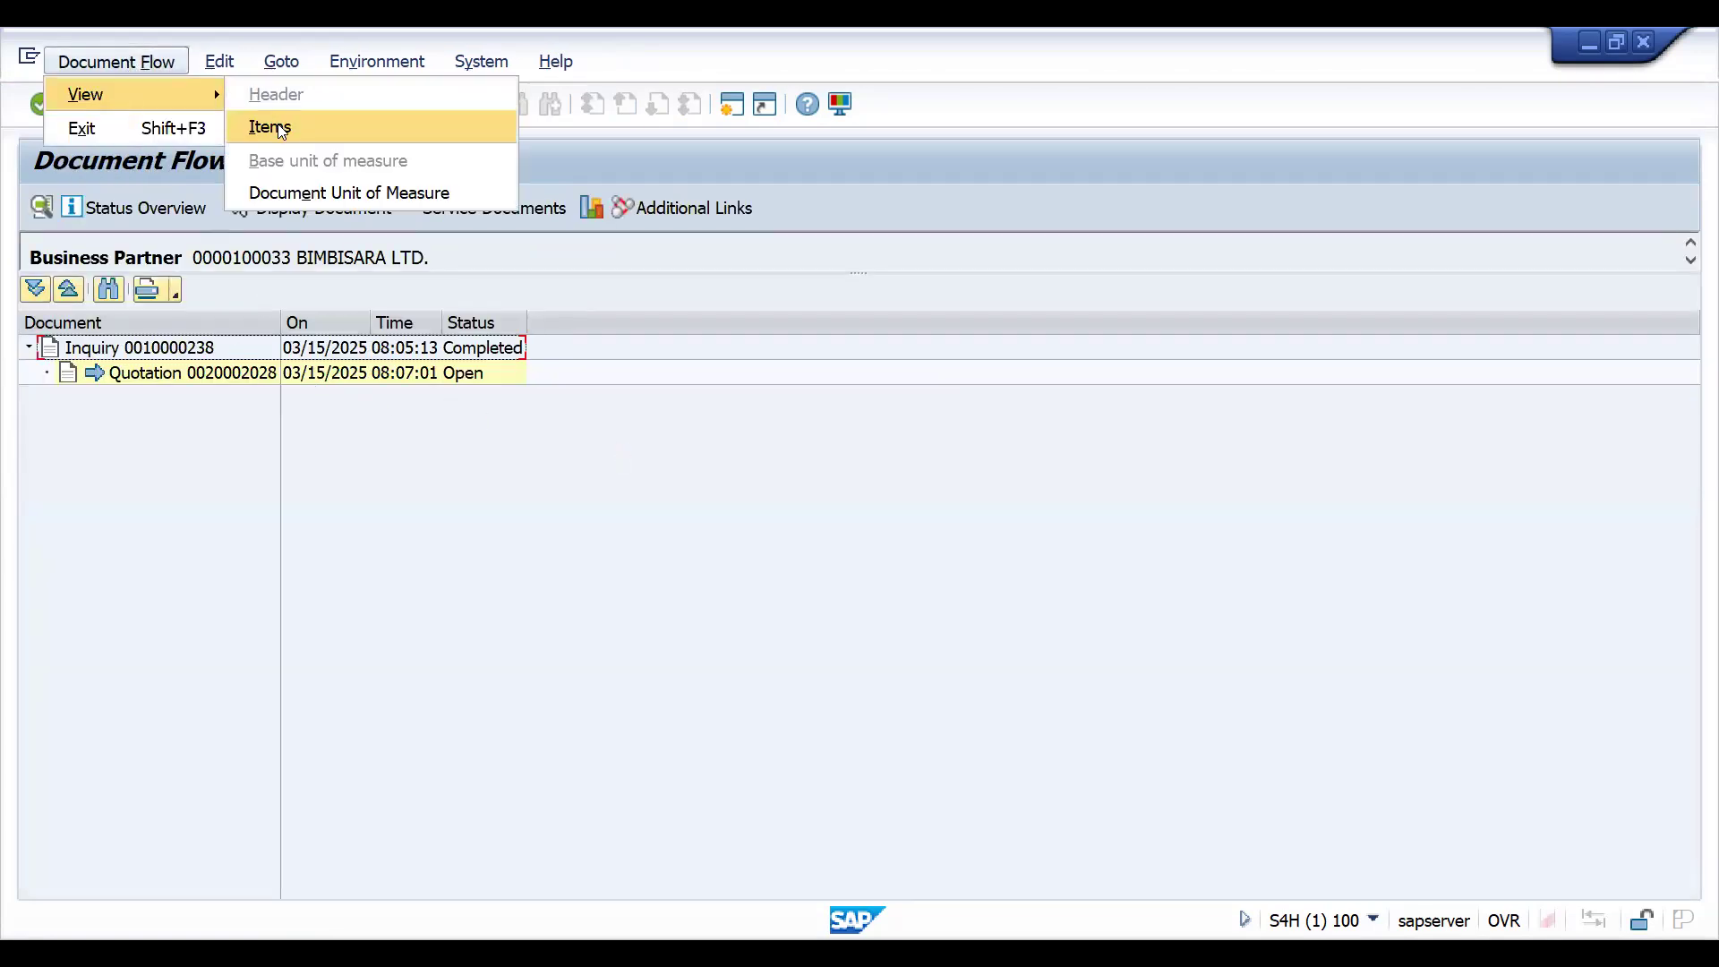
click(278, 123)
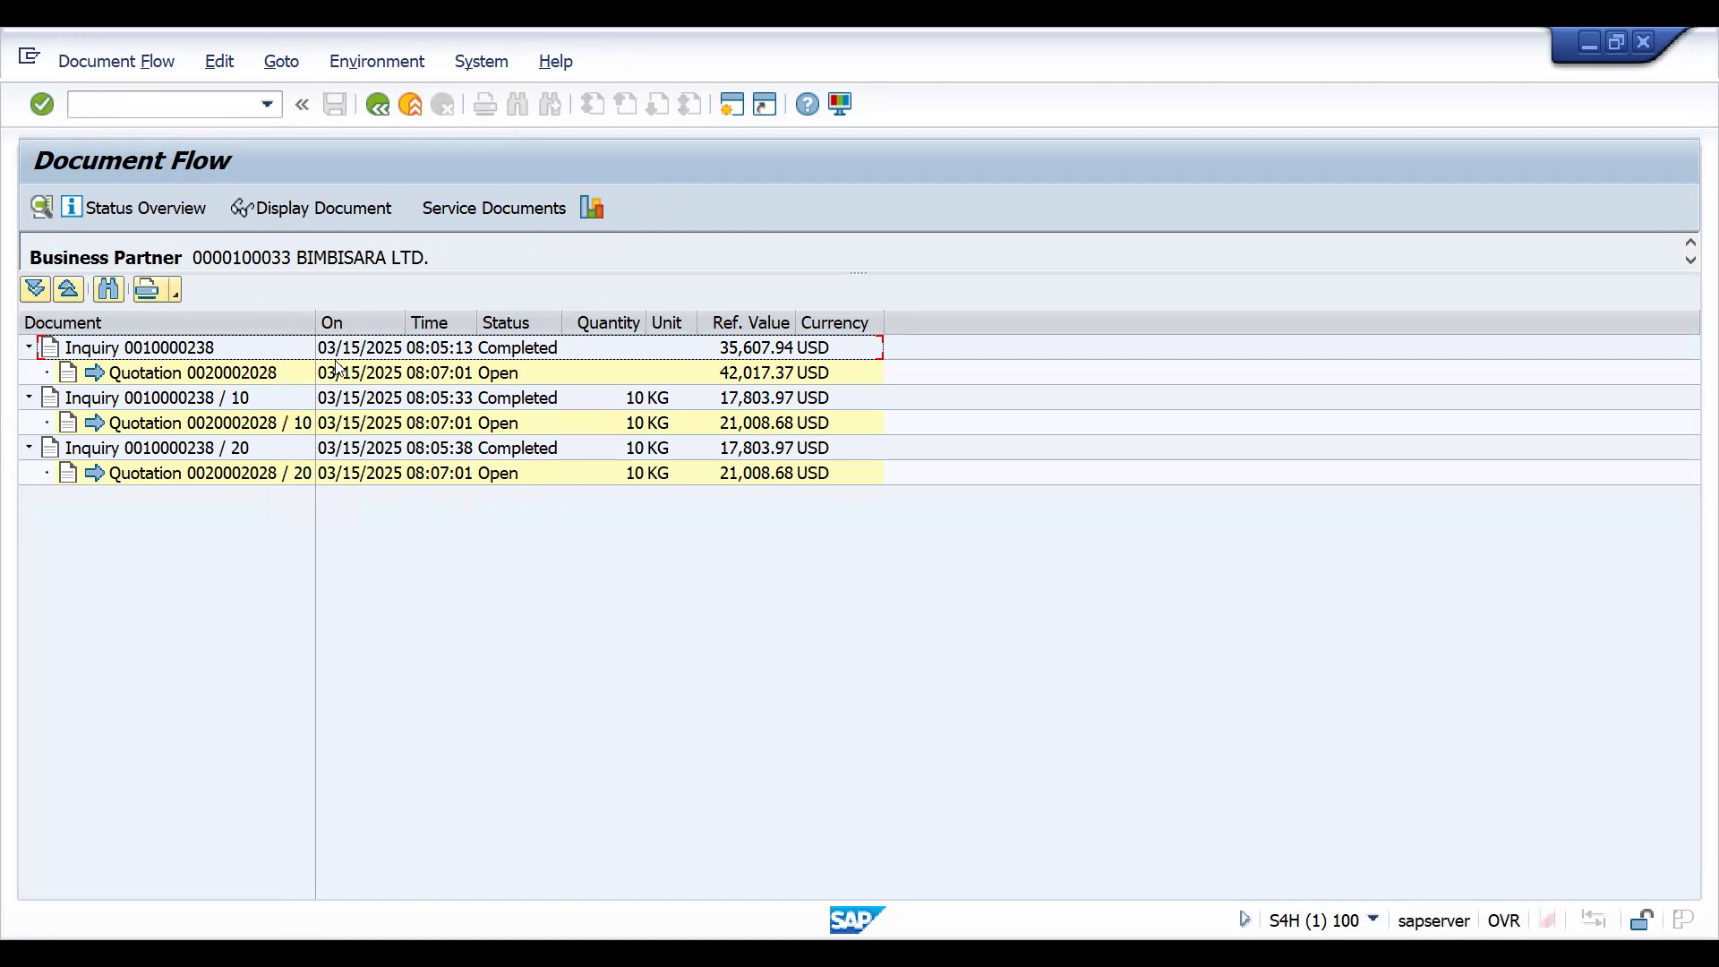
click(154, 113)
text(/NVA01)
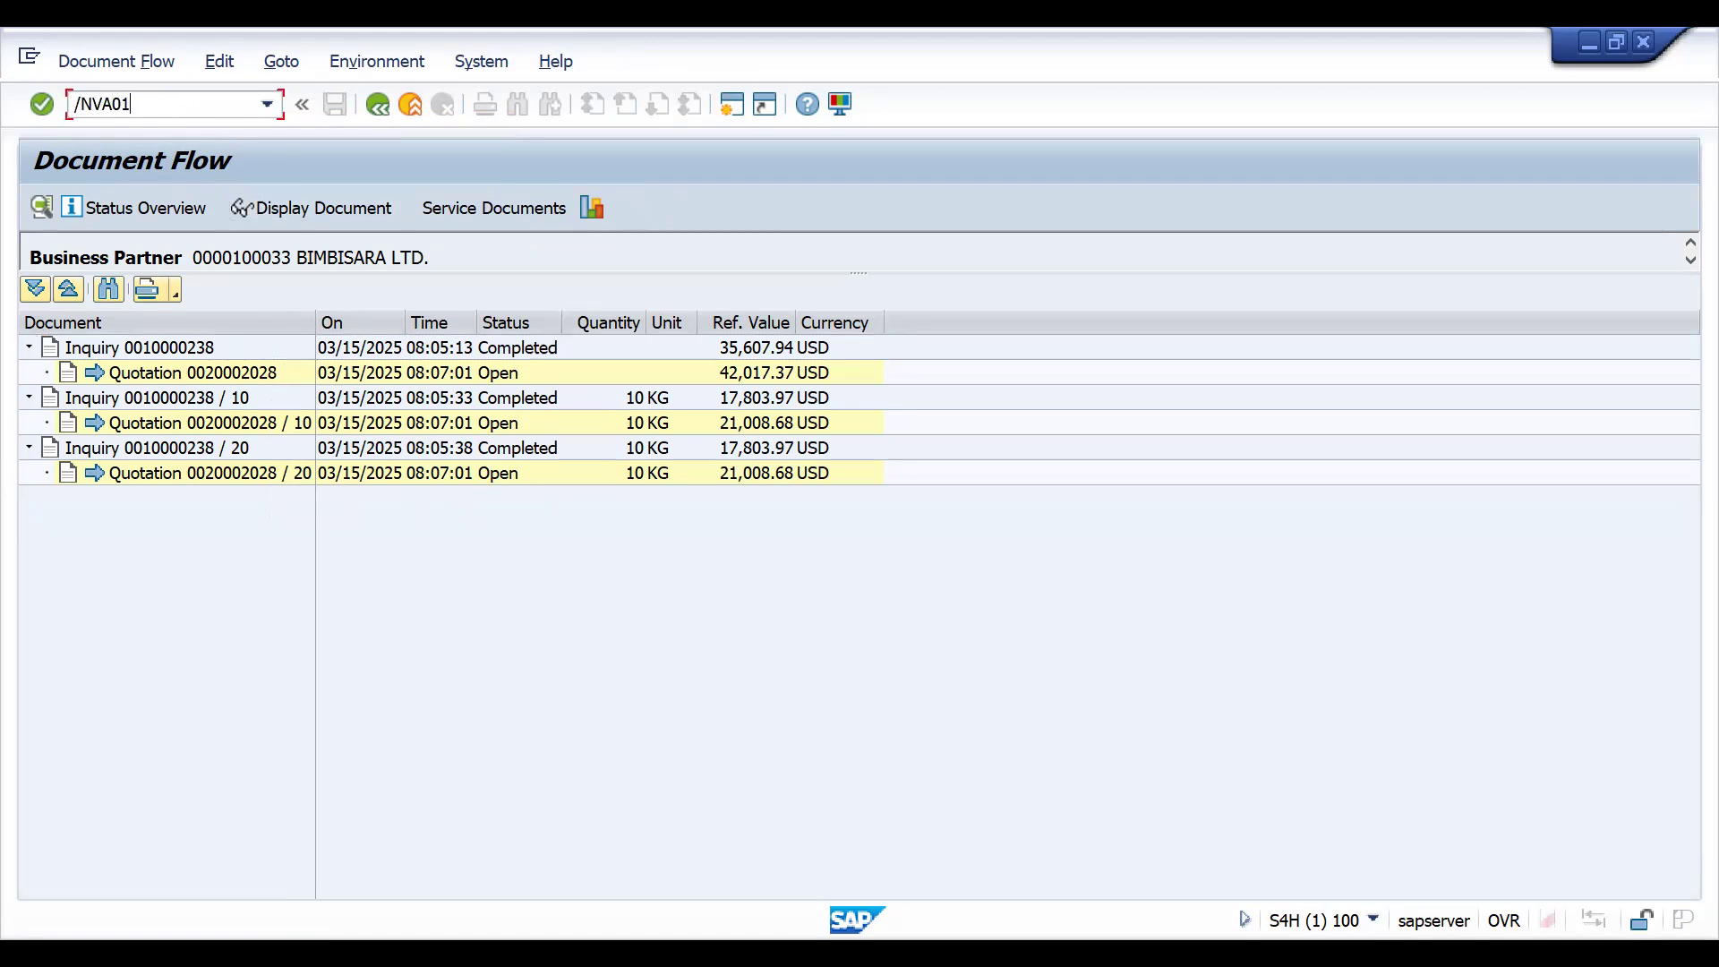
key(BackSpace)
key(BackSpace)
text(12)
key(Return)
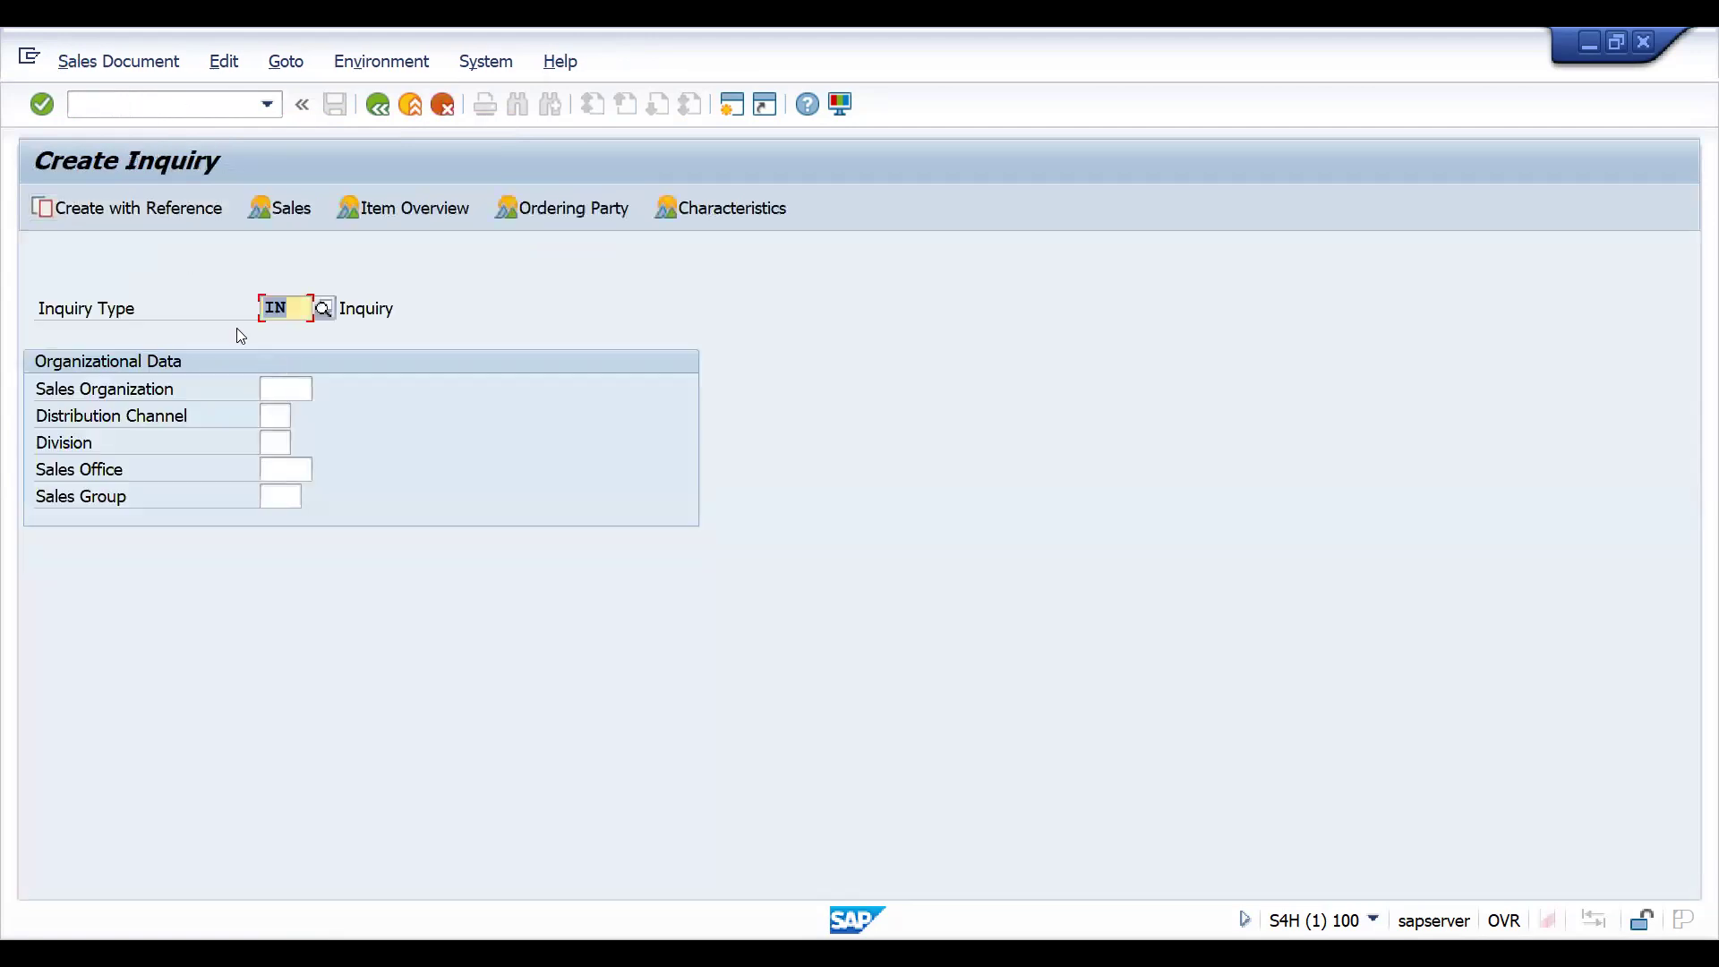
click(170, 214)
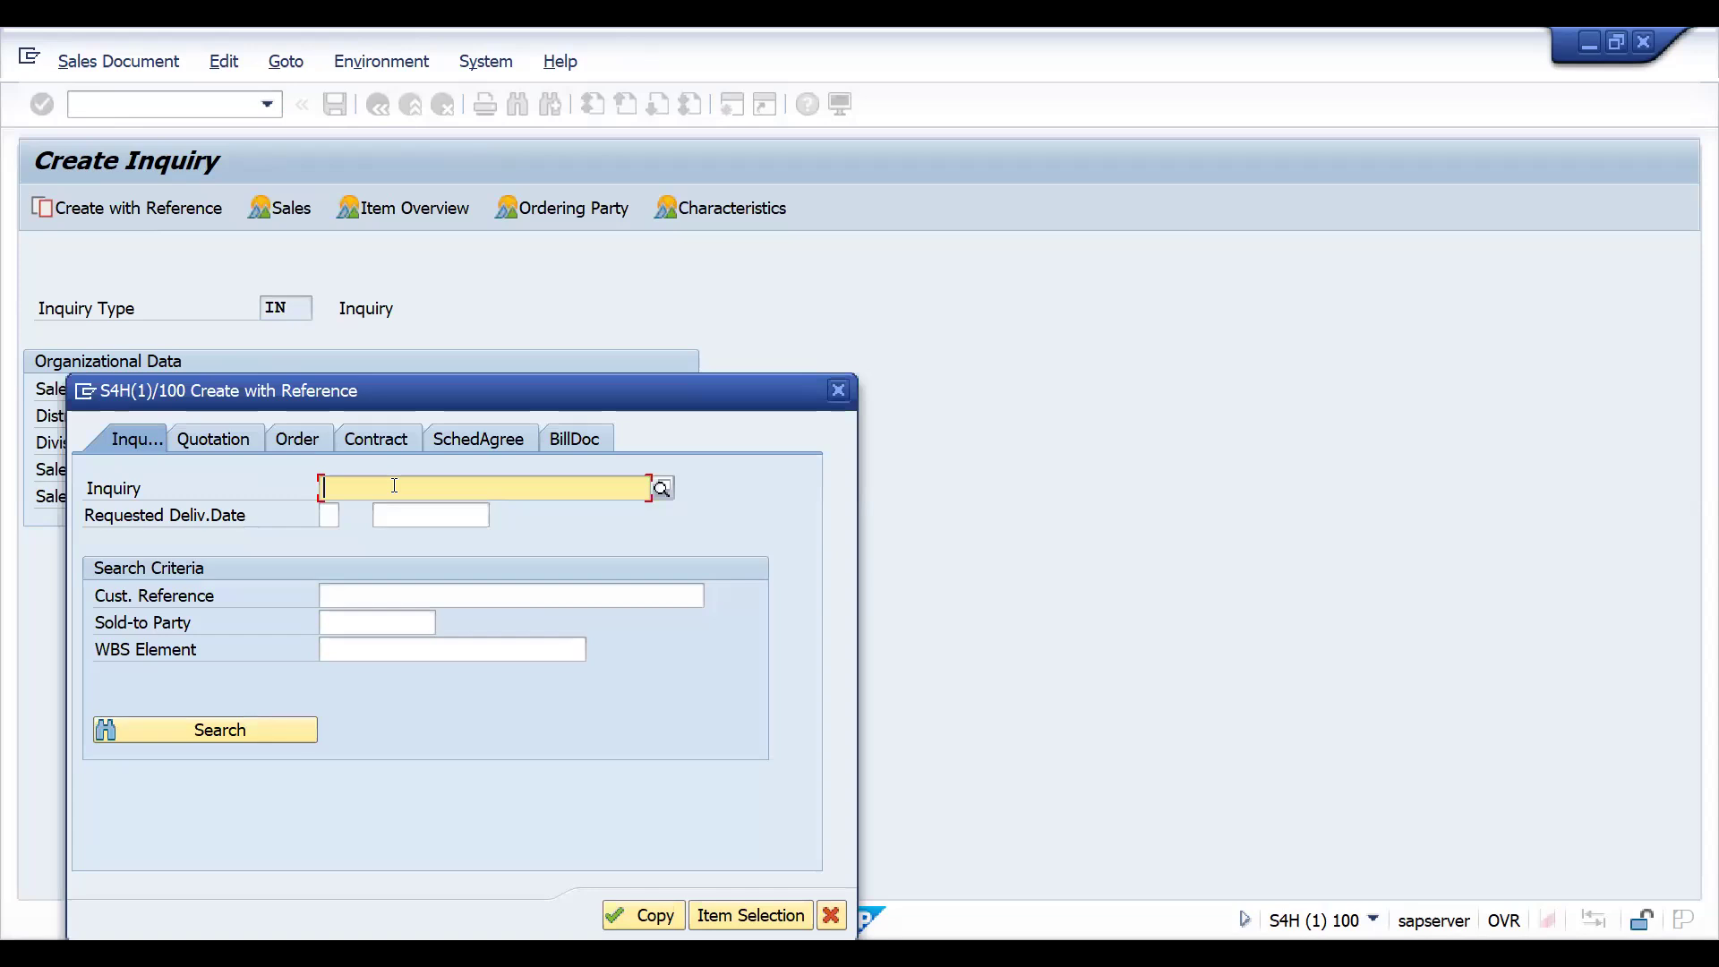
click(842, 392)
- Switch to the Change Inquiry transaction VA12 to pick up the number of the last saved inquiry
click(143, 98)
text(/NV12)
key(Return)
click(126, 100)
text(VA12)
key(Return)
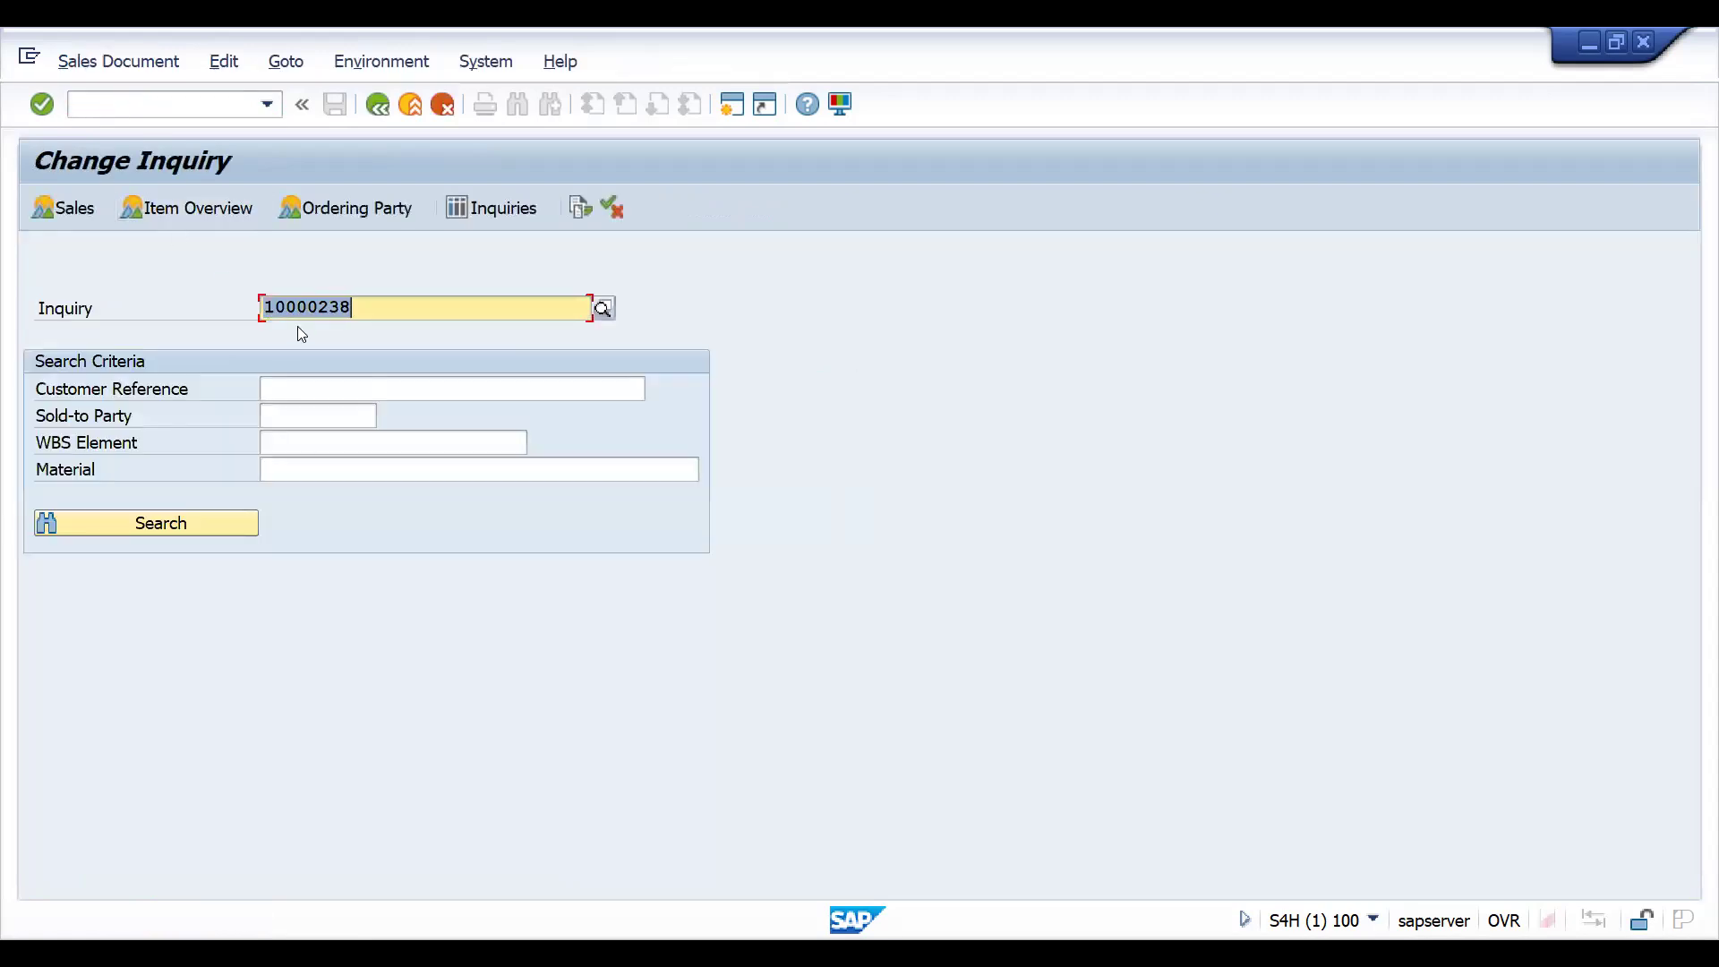
- Create an inquiry of type IN in VA11 with reference to the existing inquiry, pasting its number and copying its items, and save it
click(132, 102)
text(/NVA11)
key(Return)
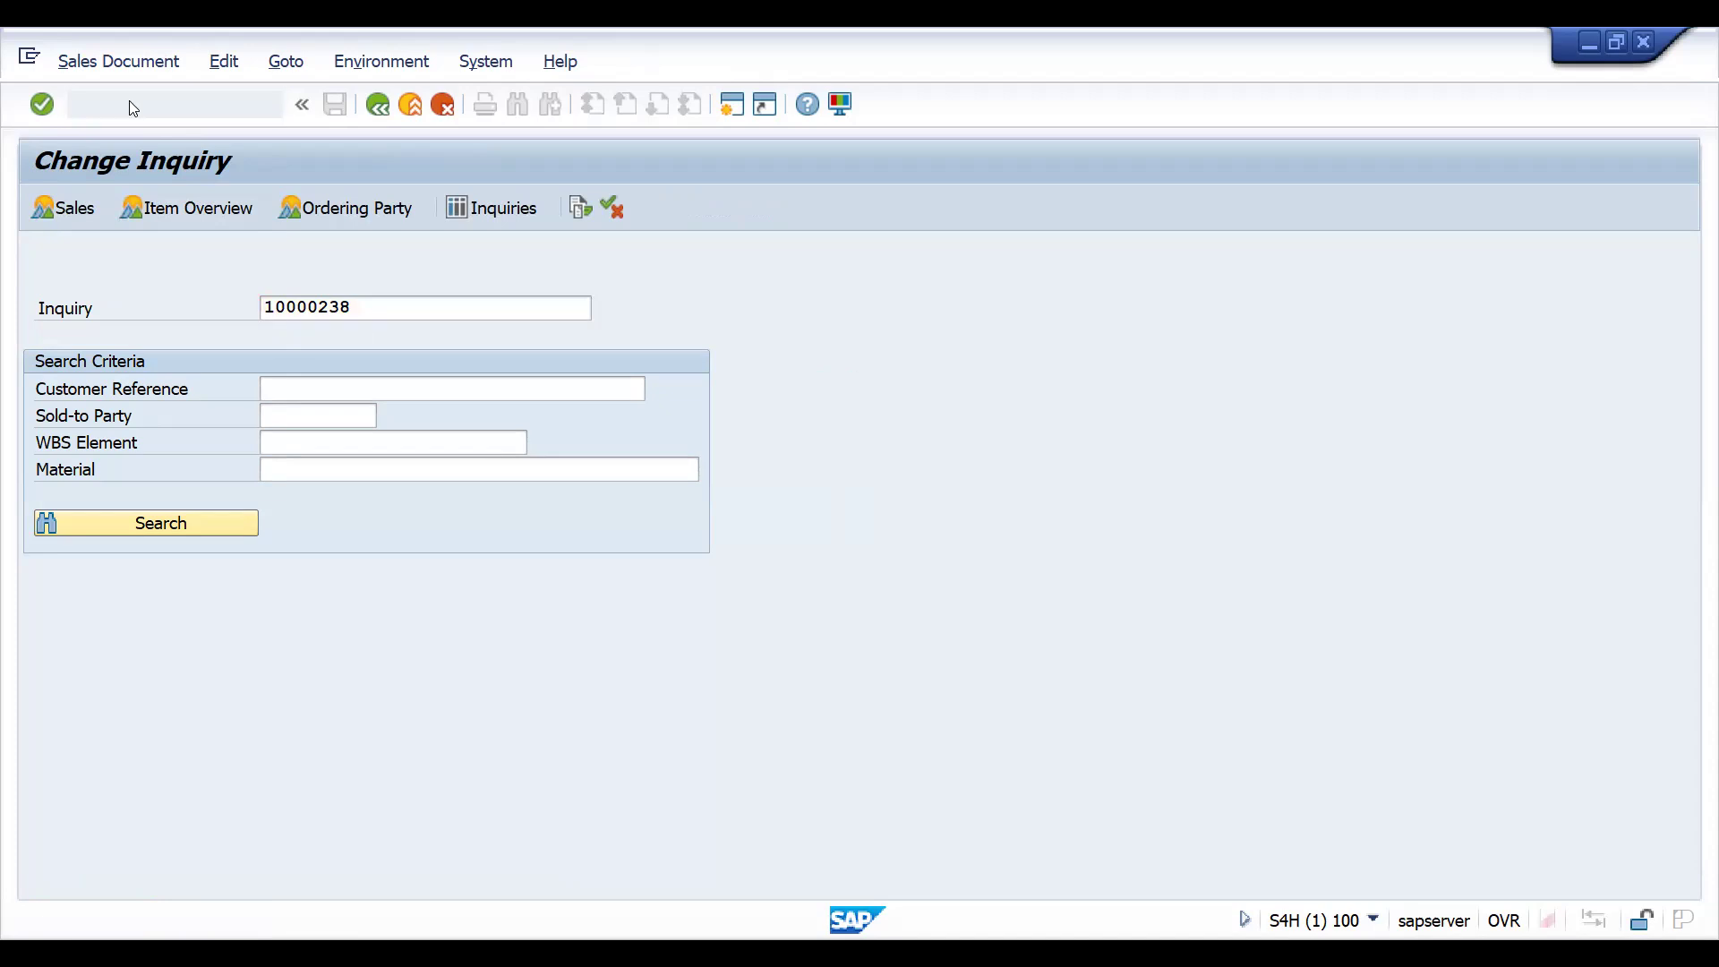
click(128, 207)
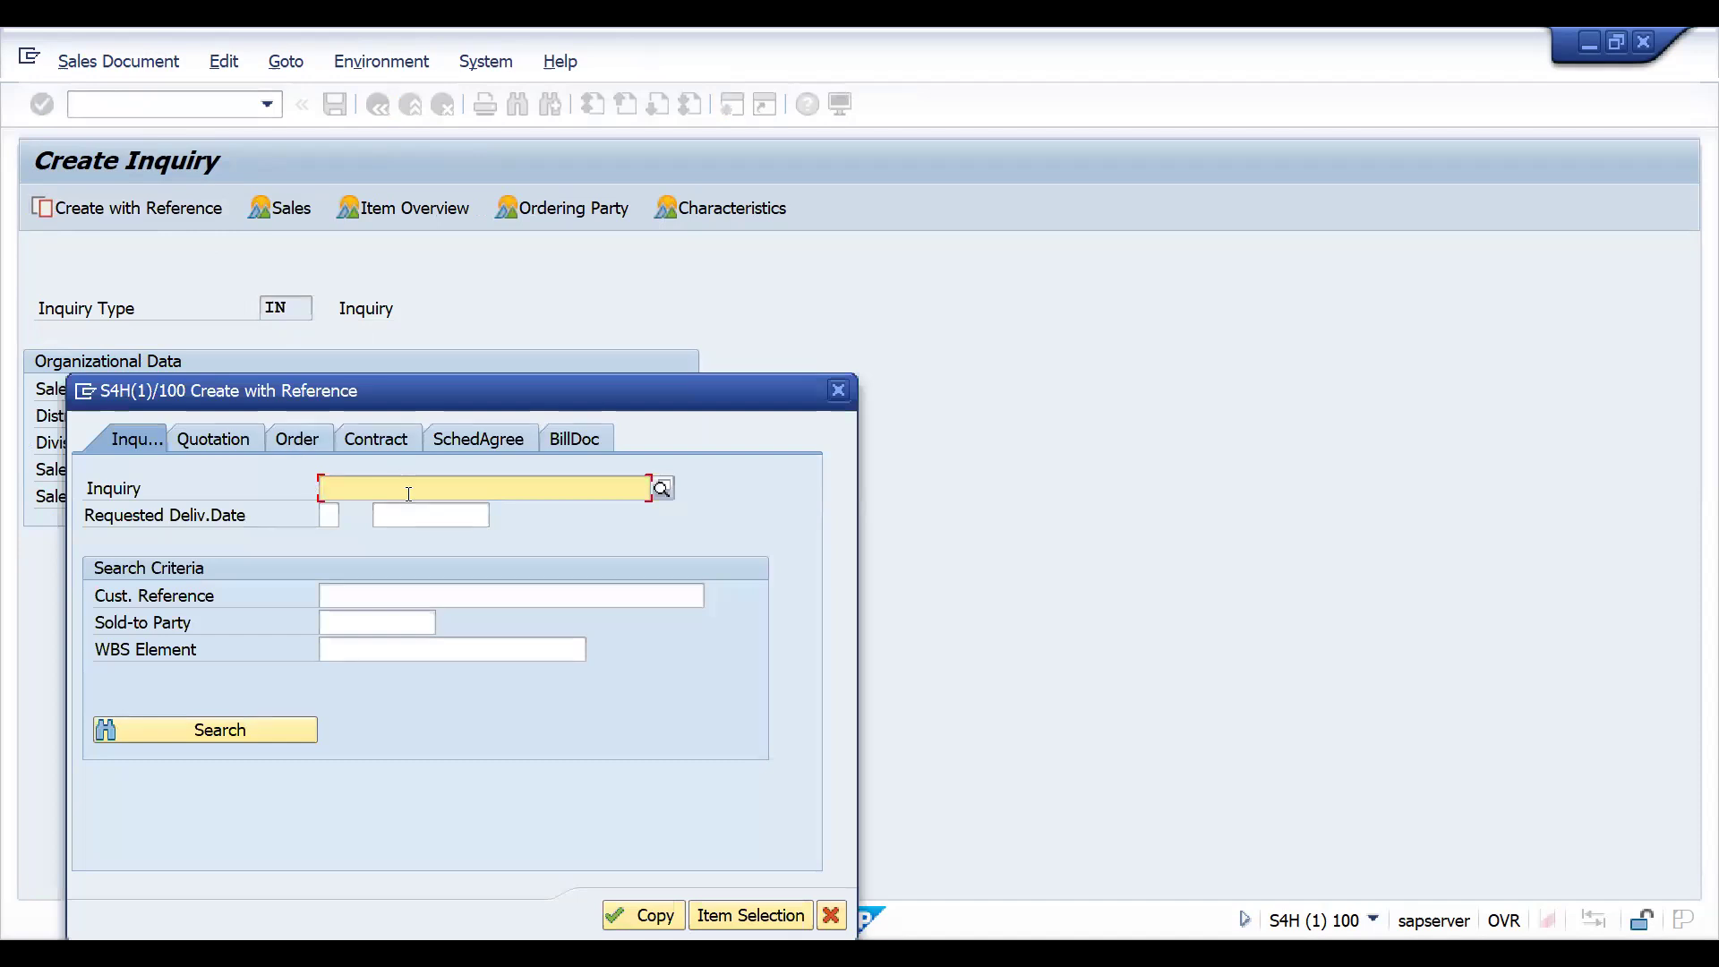
text(10000238)
click(634, 914)
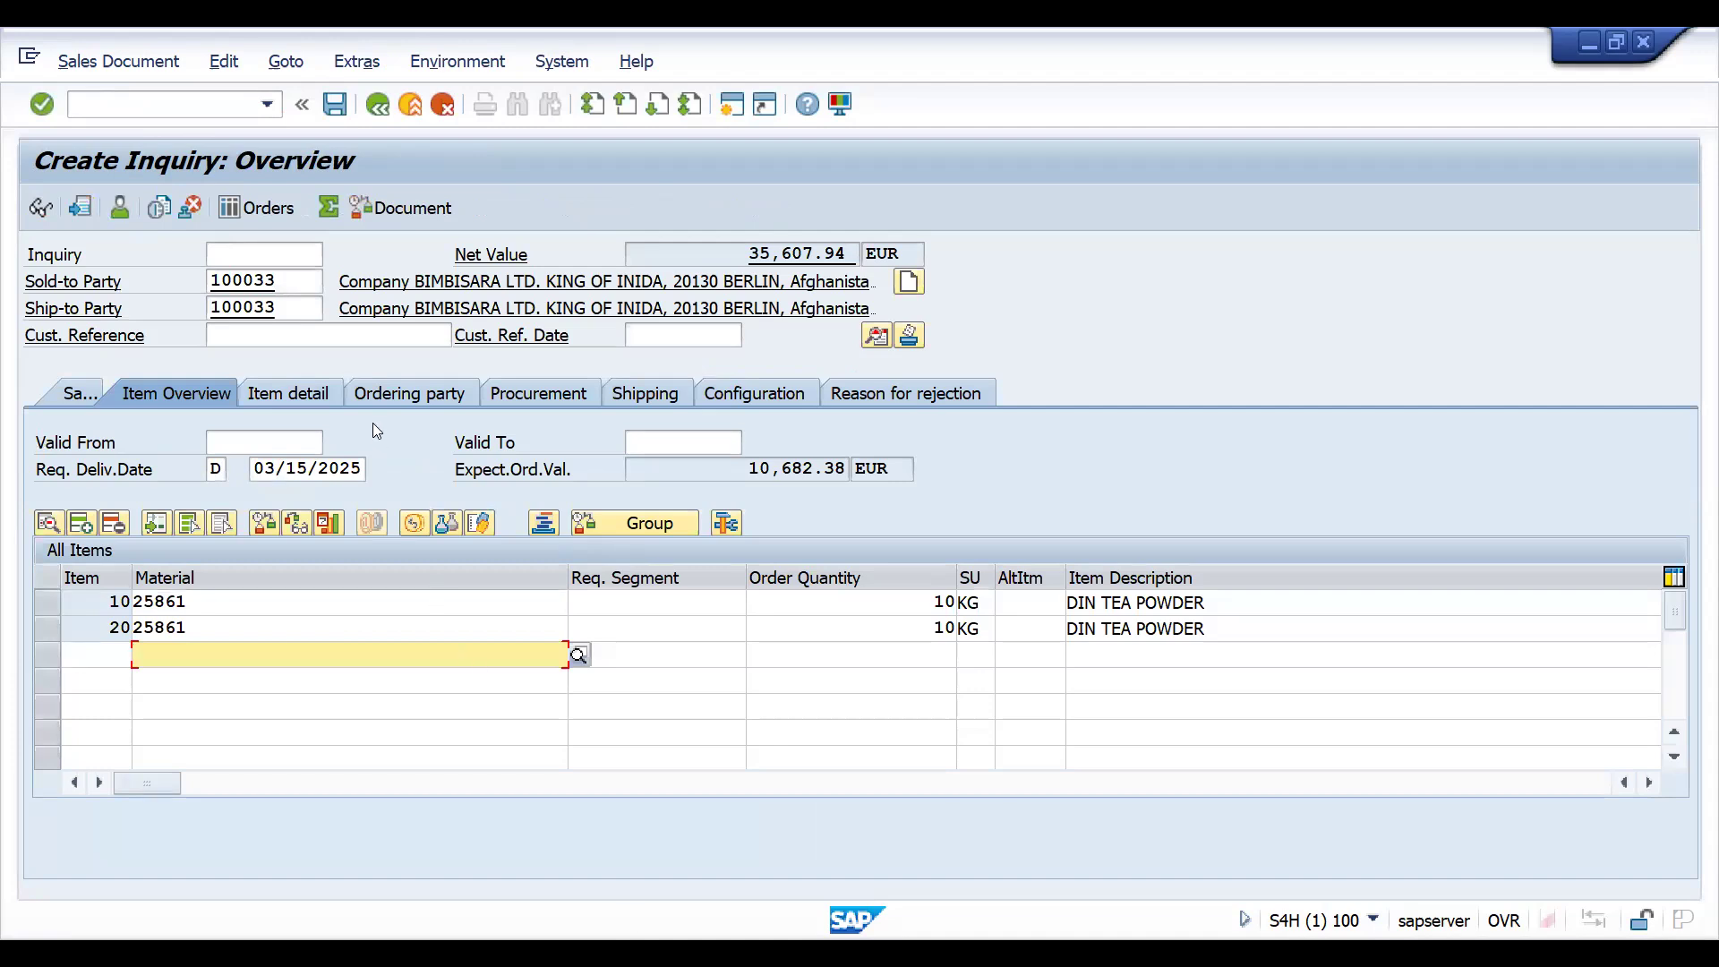
click(334, 106)
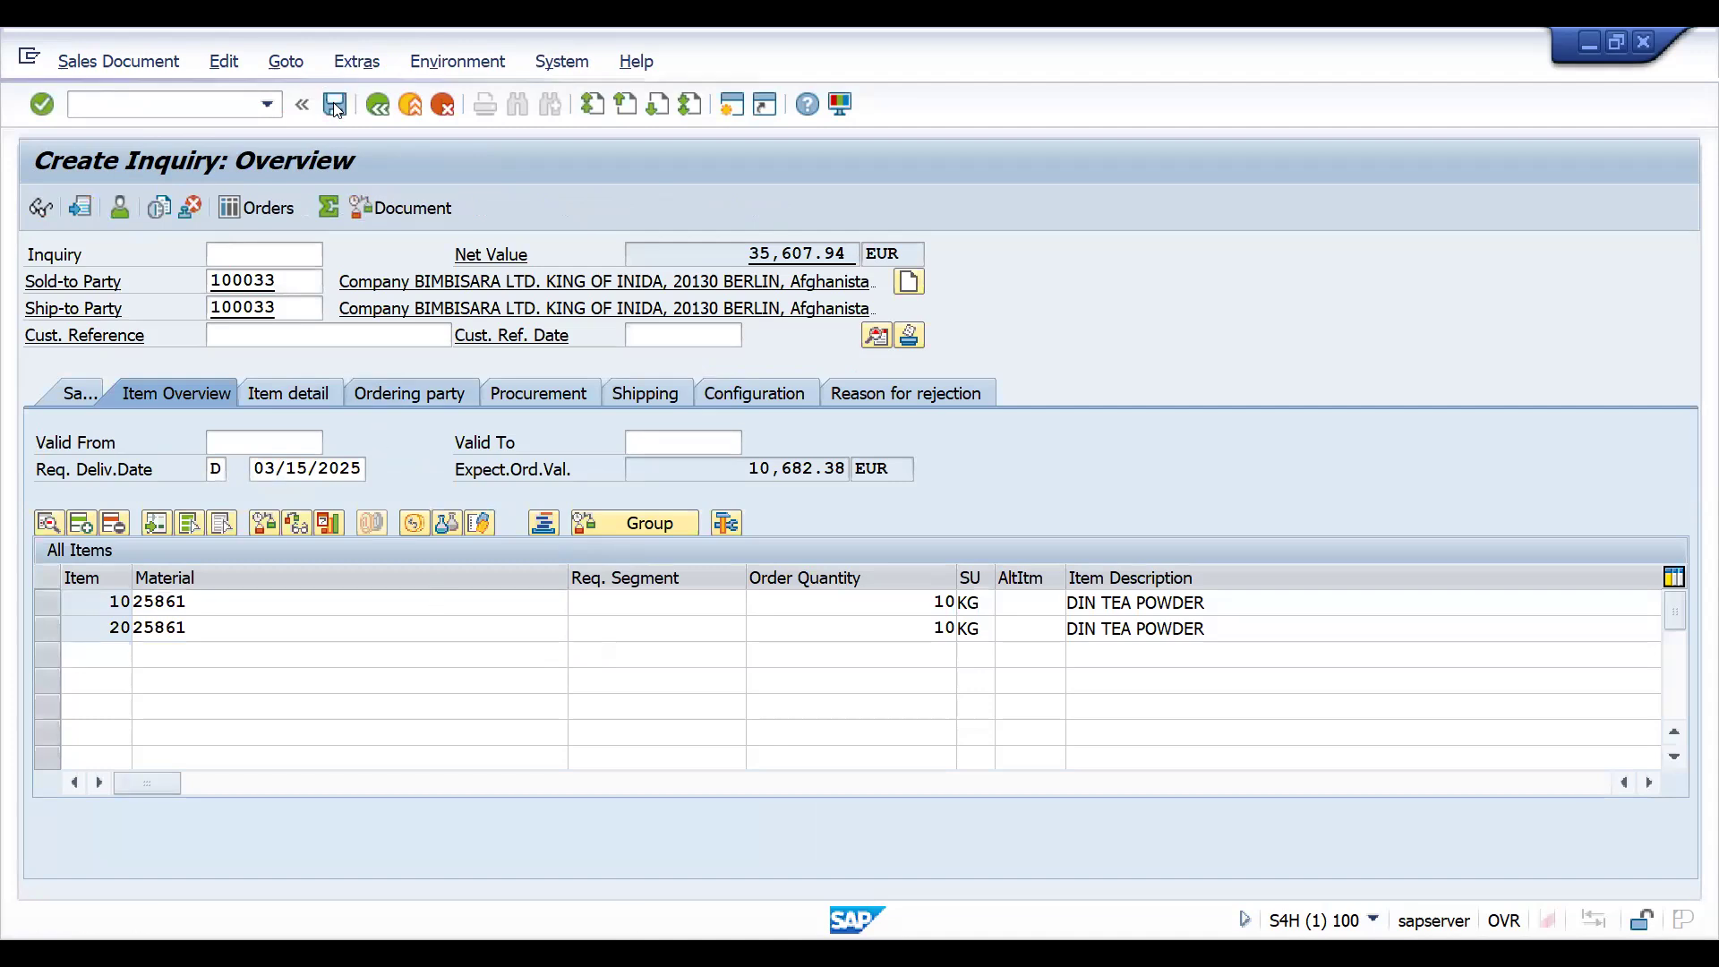
- Open the SAP Customizing Implementation Guide through transaction SPRO
click(174, 100)
text(/NSPRO)
key(Return)
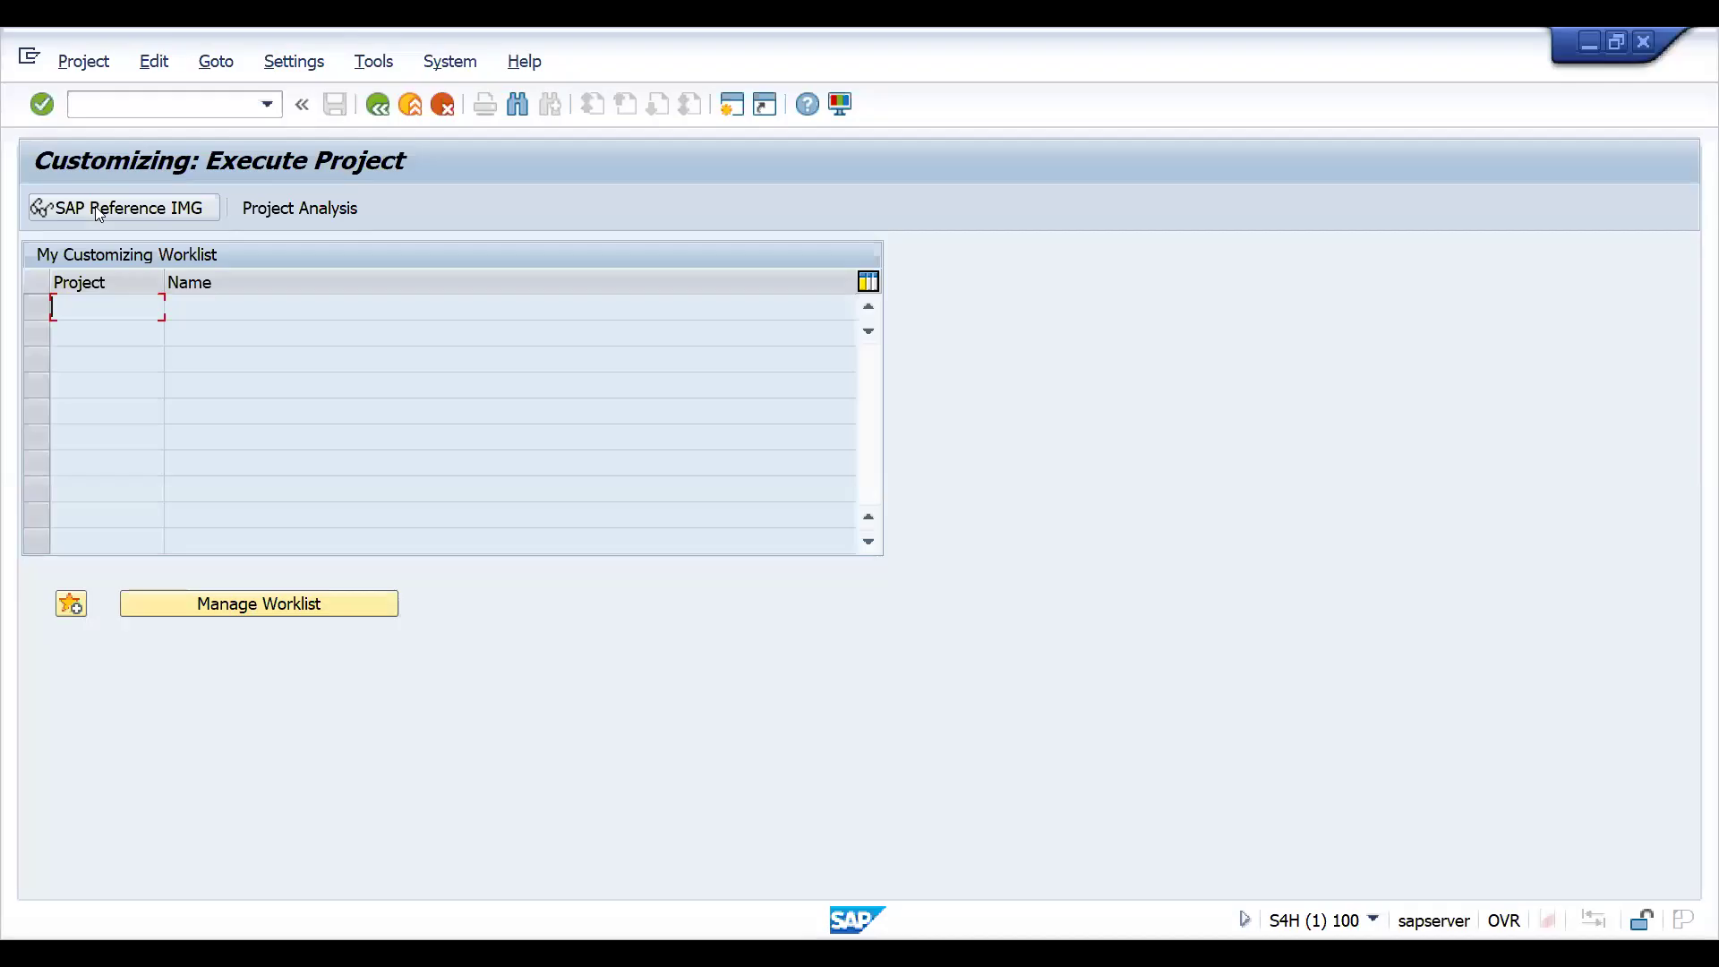
click(107, 206)
- Expand the Sales and Distribution node of the implementation guide
click(153, 503)
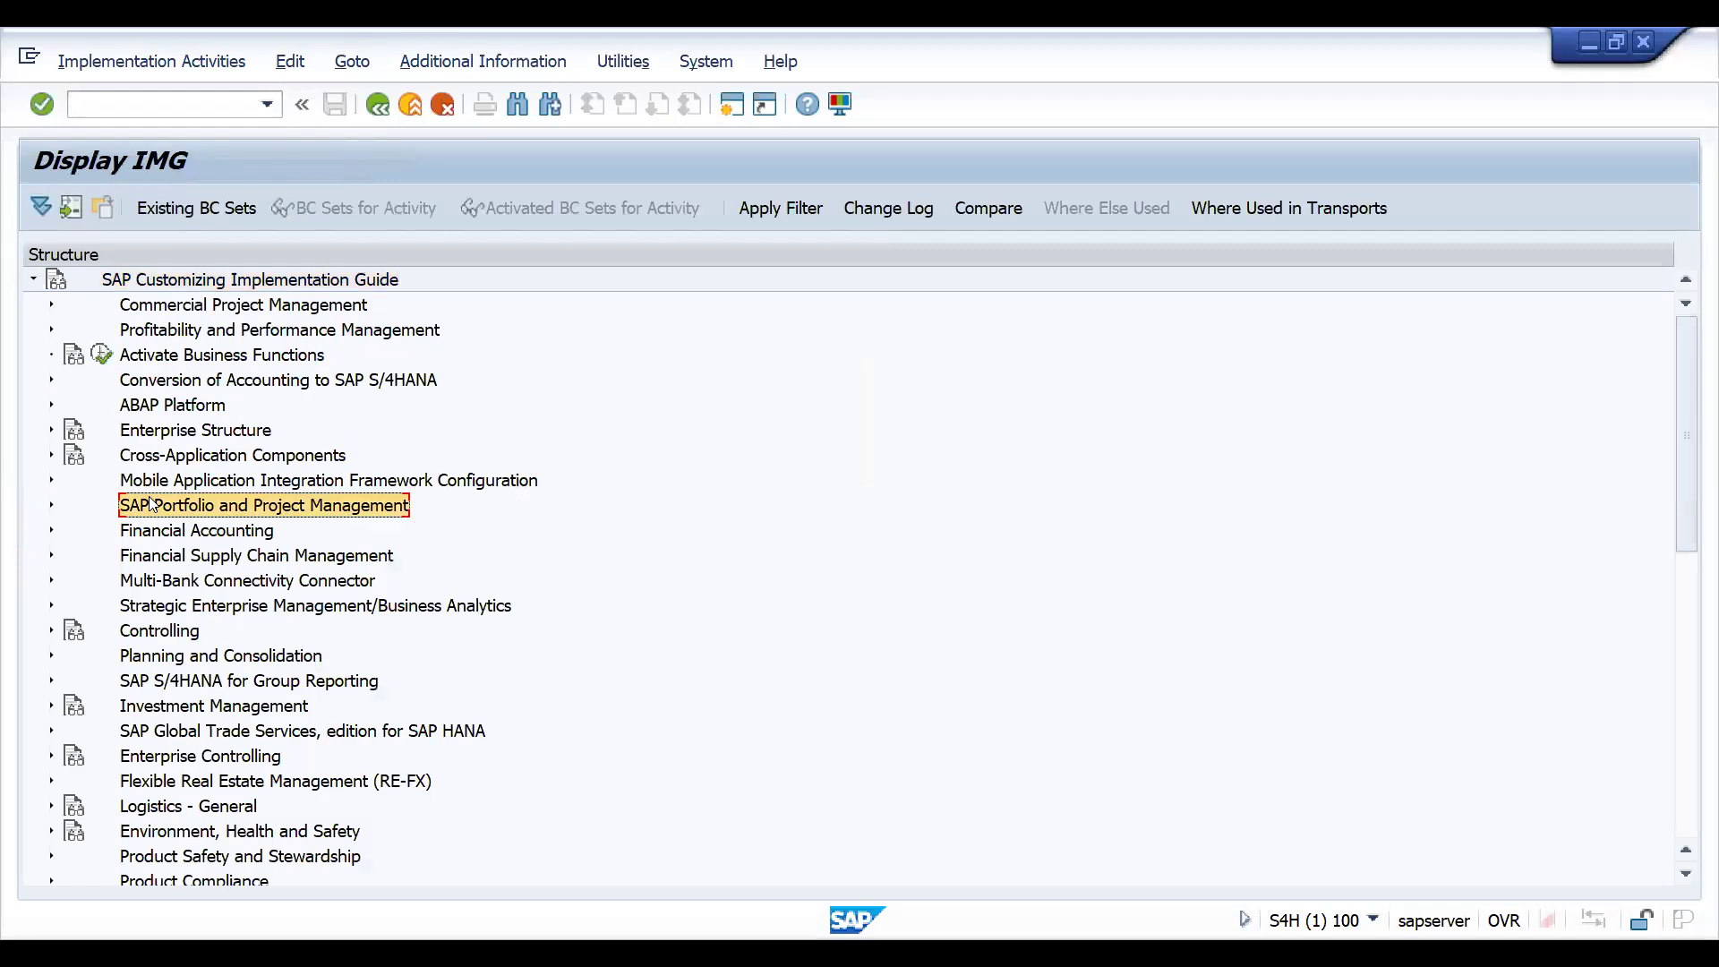
key(Down)
key(Down)
key(Down)
key(Down)
key(Down)
key(Down)
key(Down)
key(Down)
key(Down)
key(Down)
key(Down)
key(Down)
key(Down)
key(Down)
key(Down)
key(Down)
key(Down)
key(Down)
key(Down)
key(Up)
- Expand Sales and its Copying Control for Sales Documents node under Sales and Distribution
key(Up)
key(Up)
key(Right)
key(Down)
key(Down)
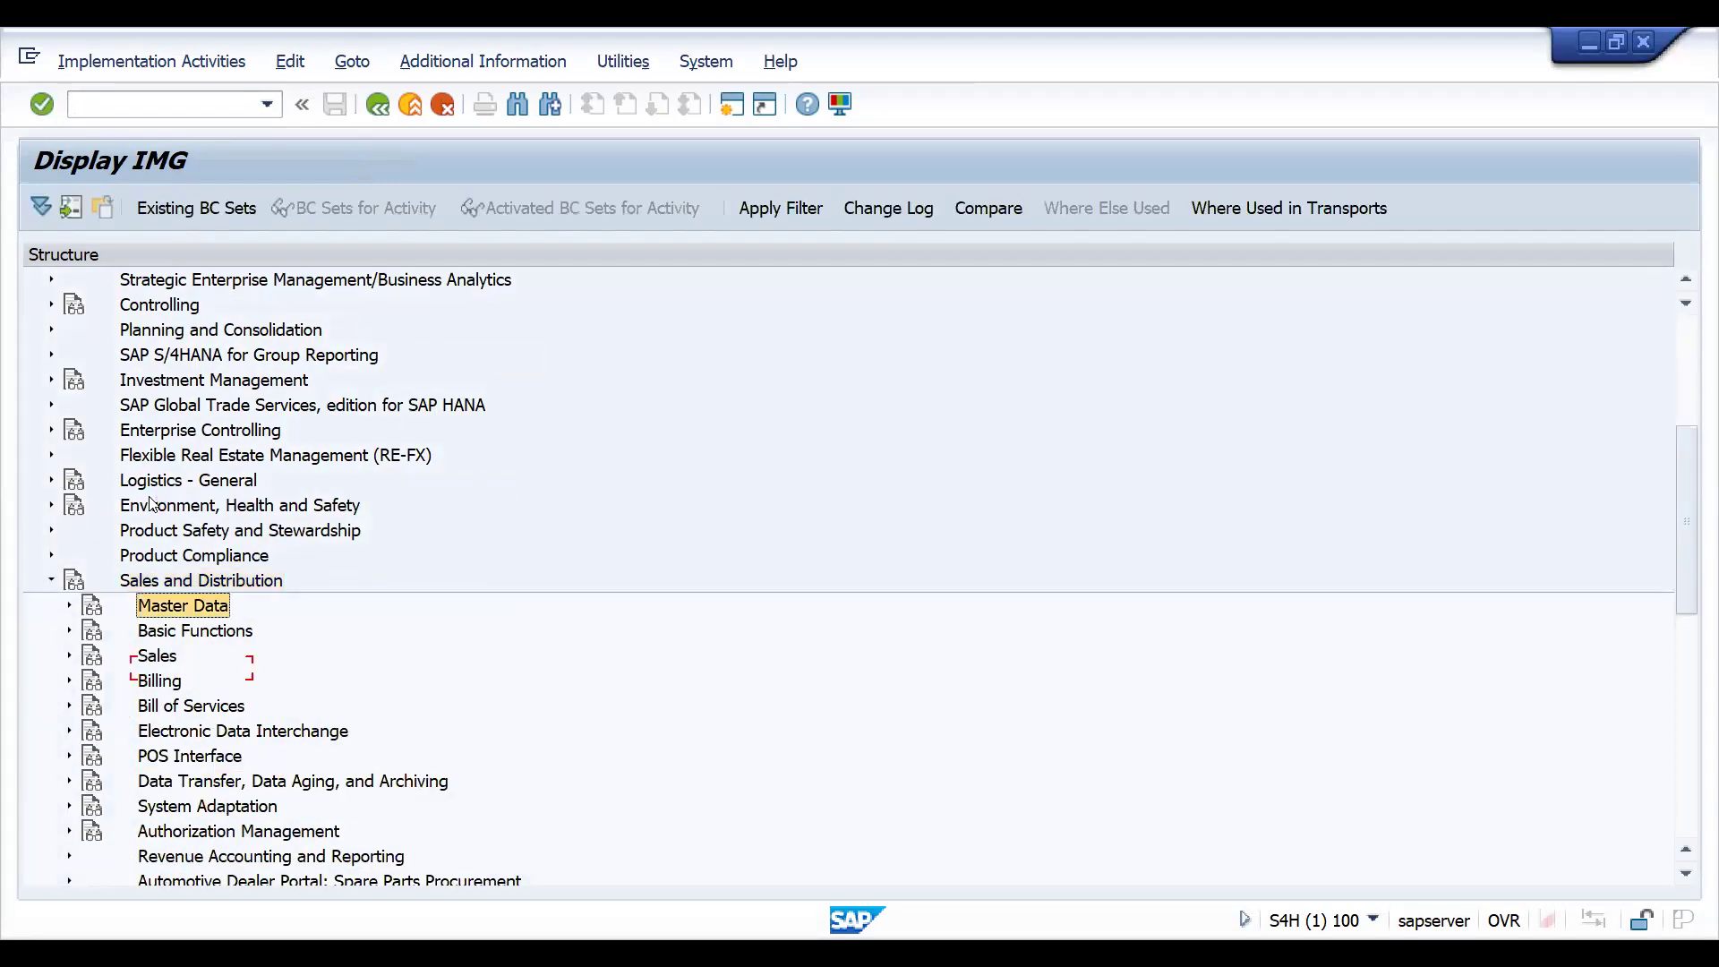
key(Down)
key(Right)
key(Down)
key(Down)
key(Down)
key(Down)
key(Down)
key(Down)
key(Down)
key(Down)
key(Up)
key(Up)
key(Up)
key(Up)
key(Up)
key(Up)
key(Up)
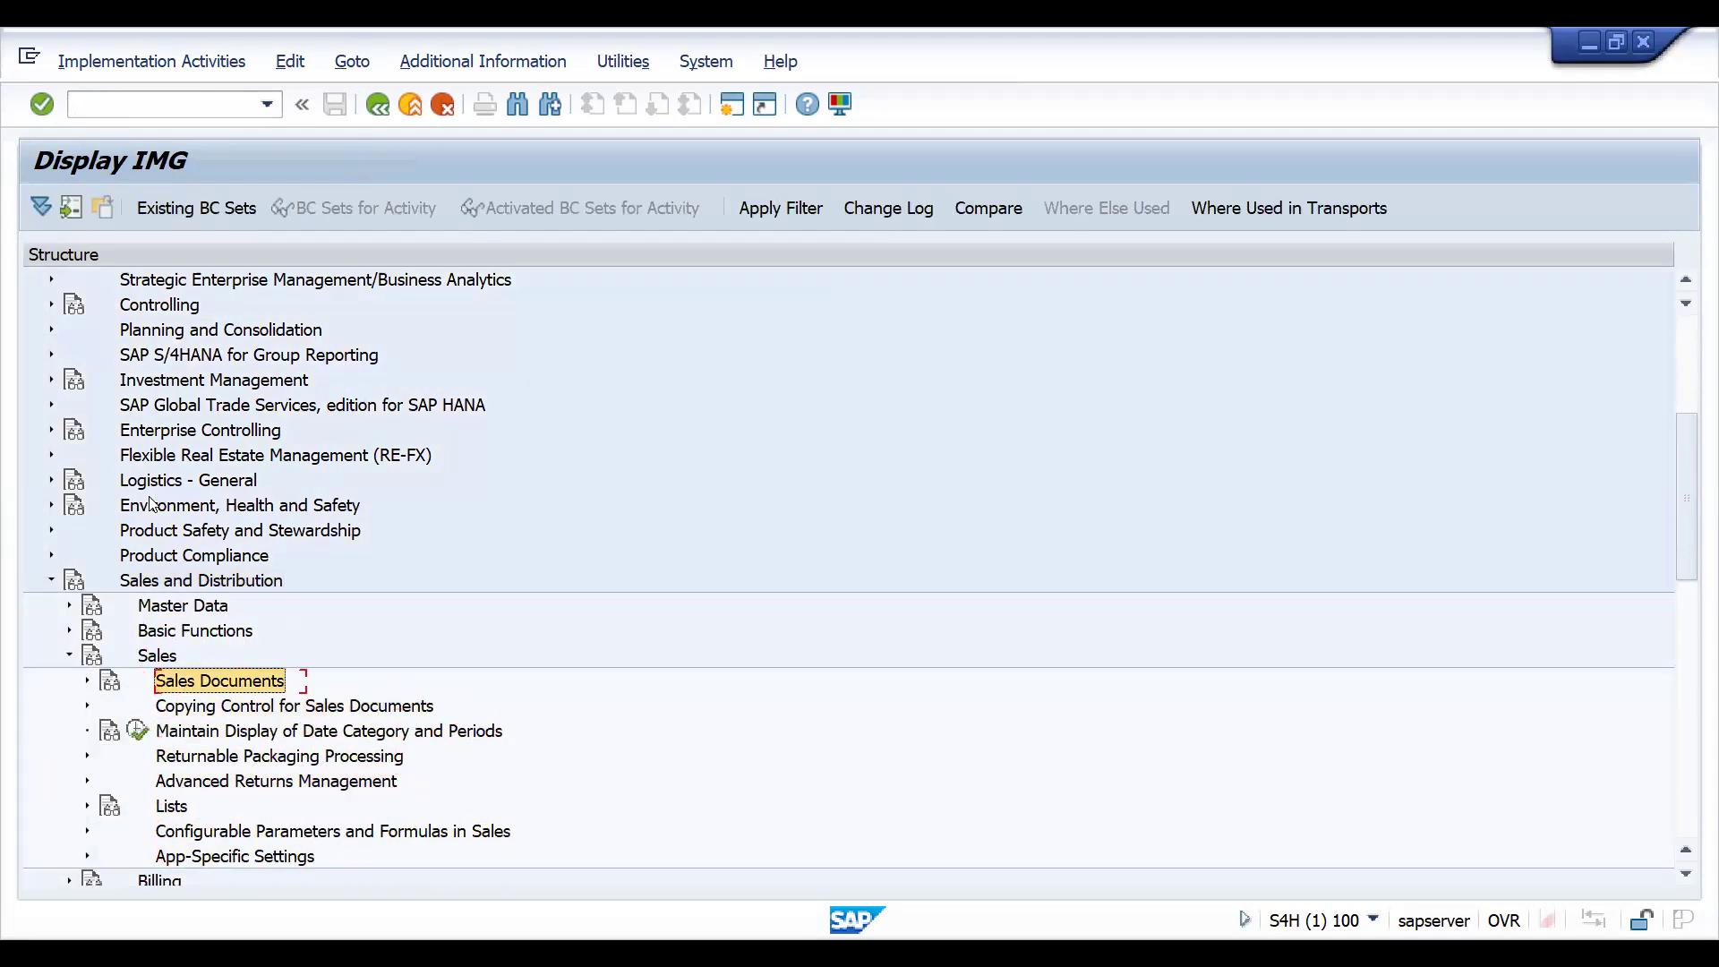
key(Down)
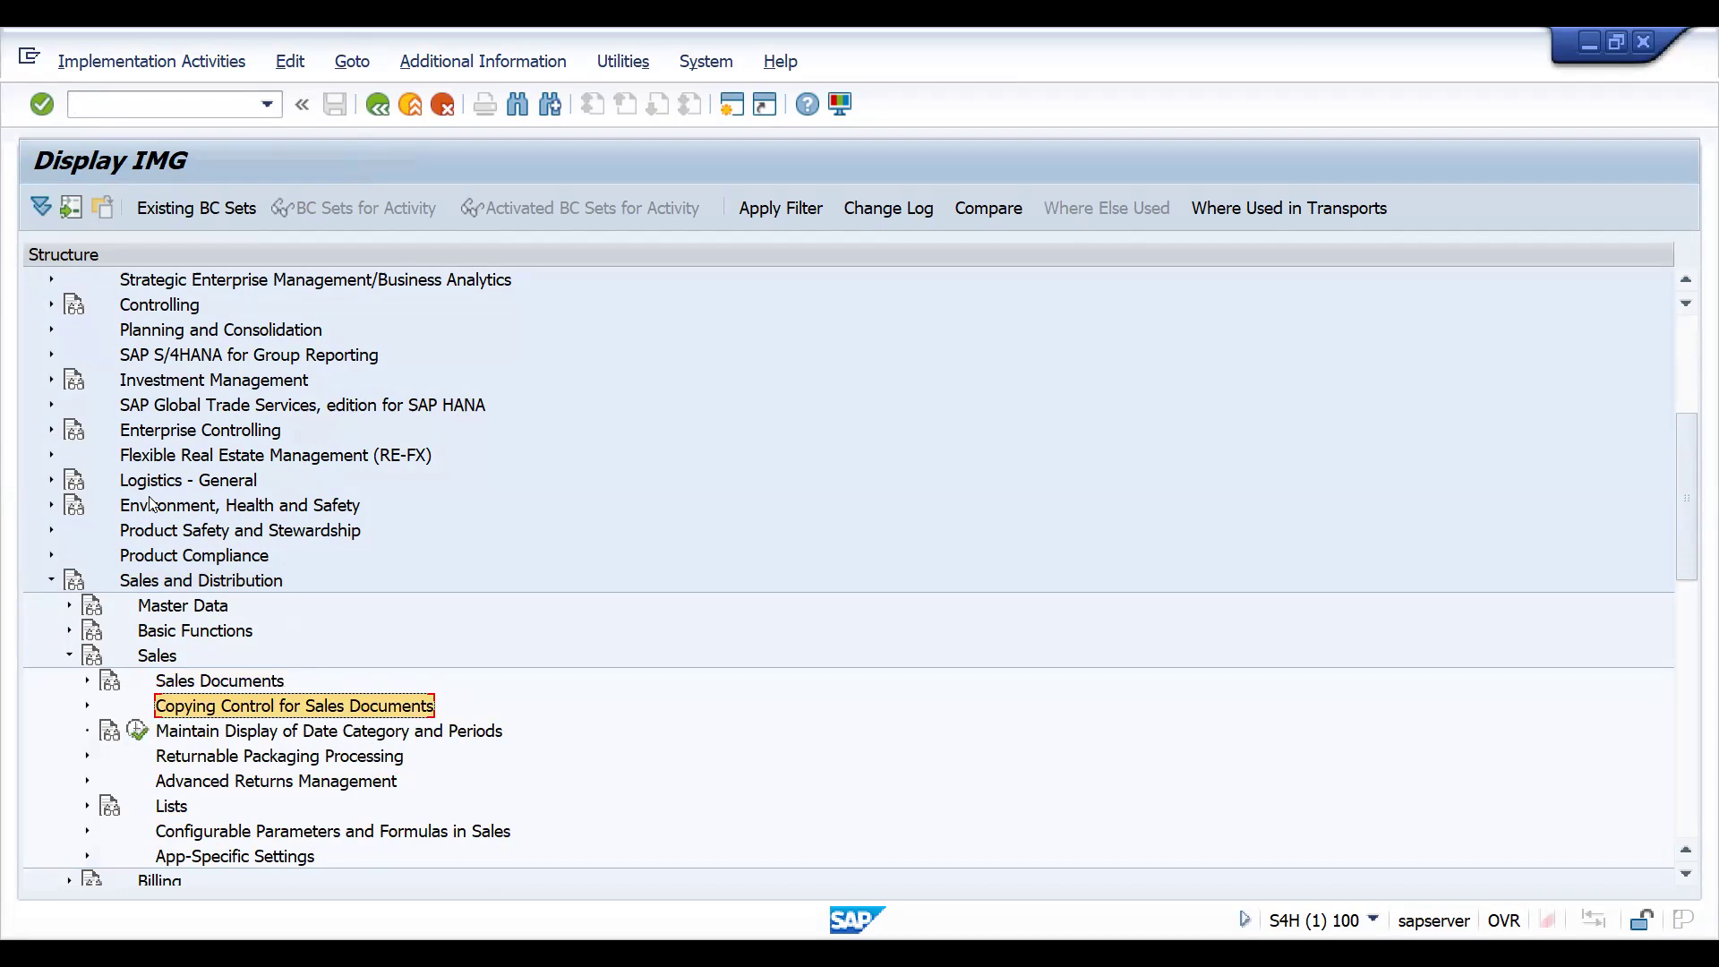
key(Right)
key(Down)
key(Down)
key(Down)
key(Down)
key(Down)
key(Down)
key(Down)
key(Down)
key(Down)
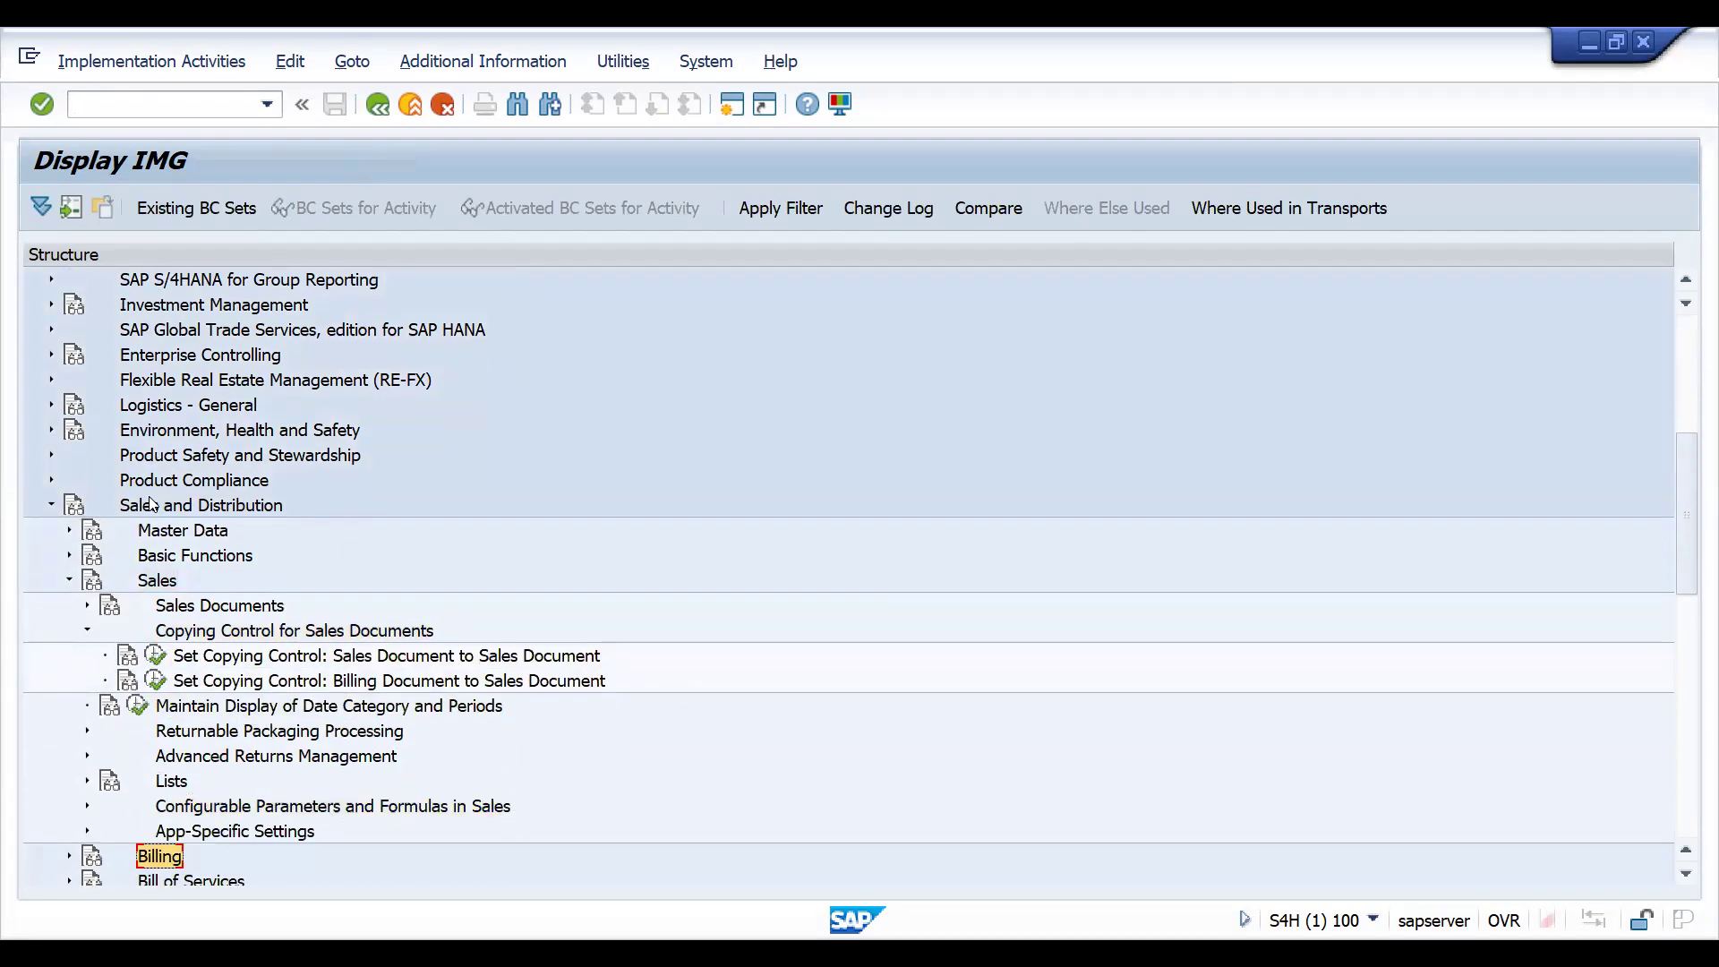
- Execute the activity Set Copying Control: Sales Document to Sales Document
click(369, 660)
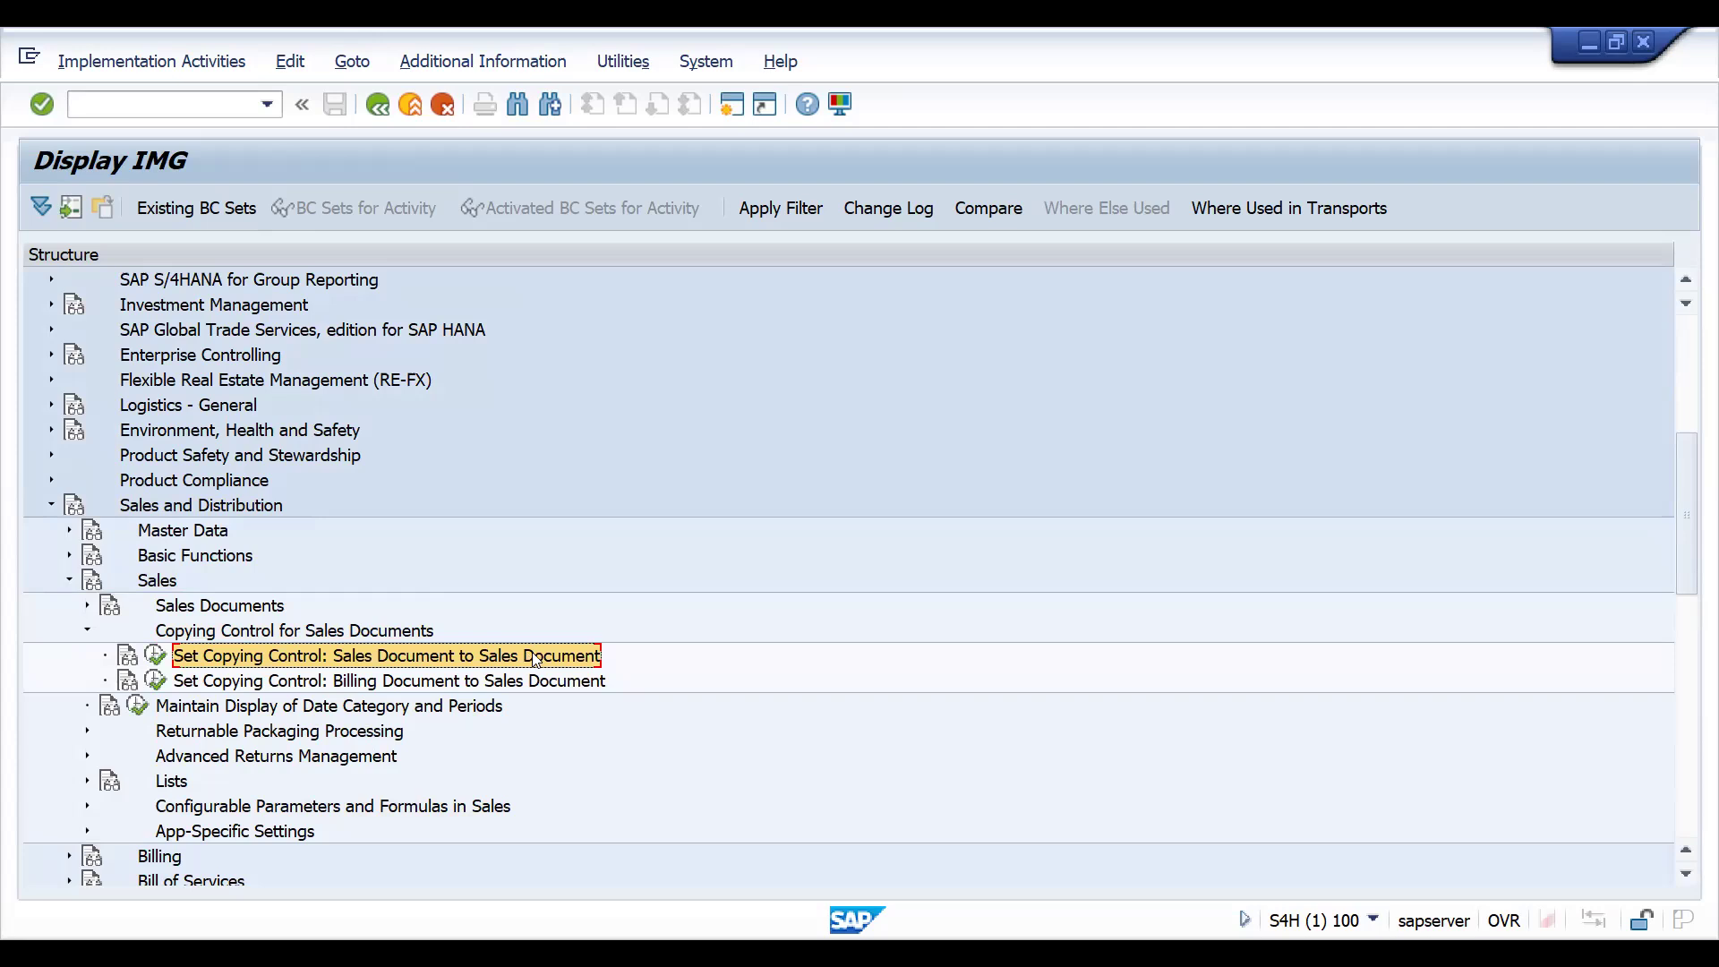
click(394, 686)
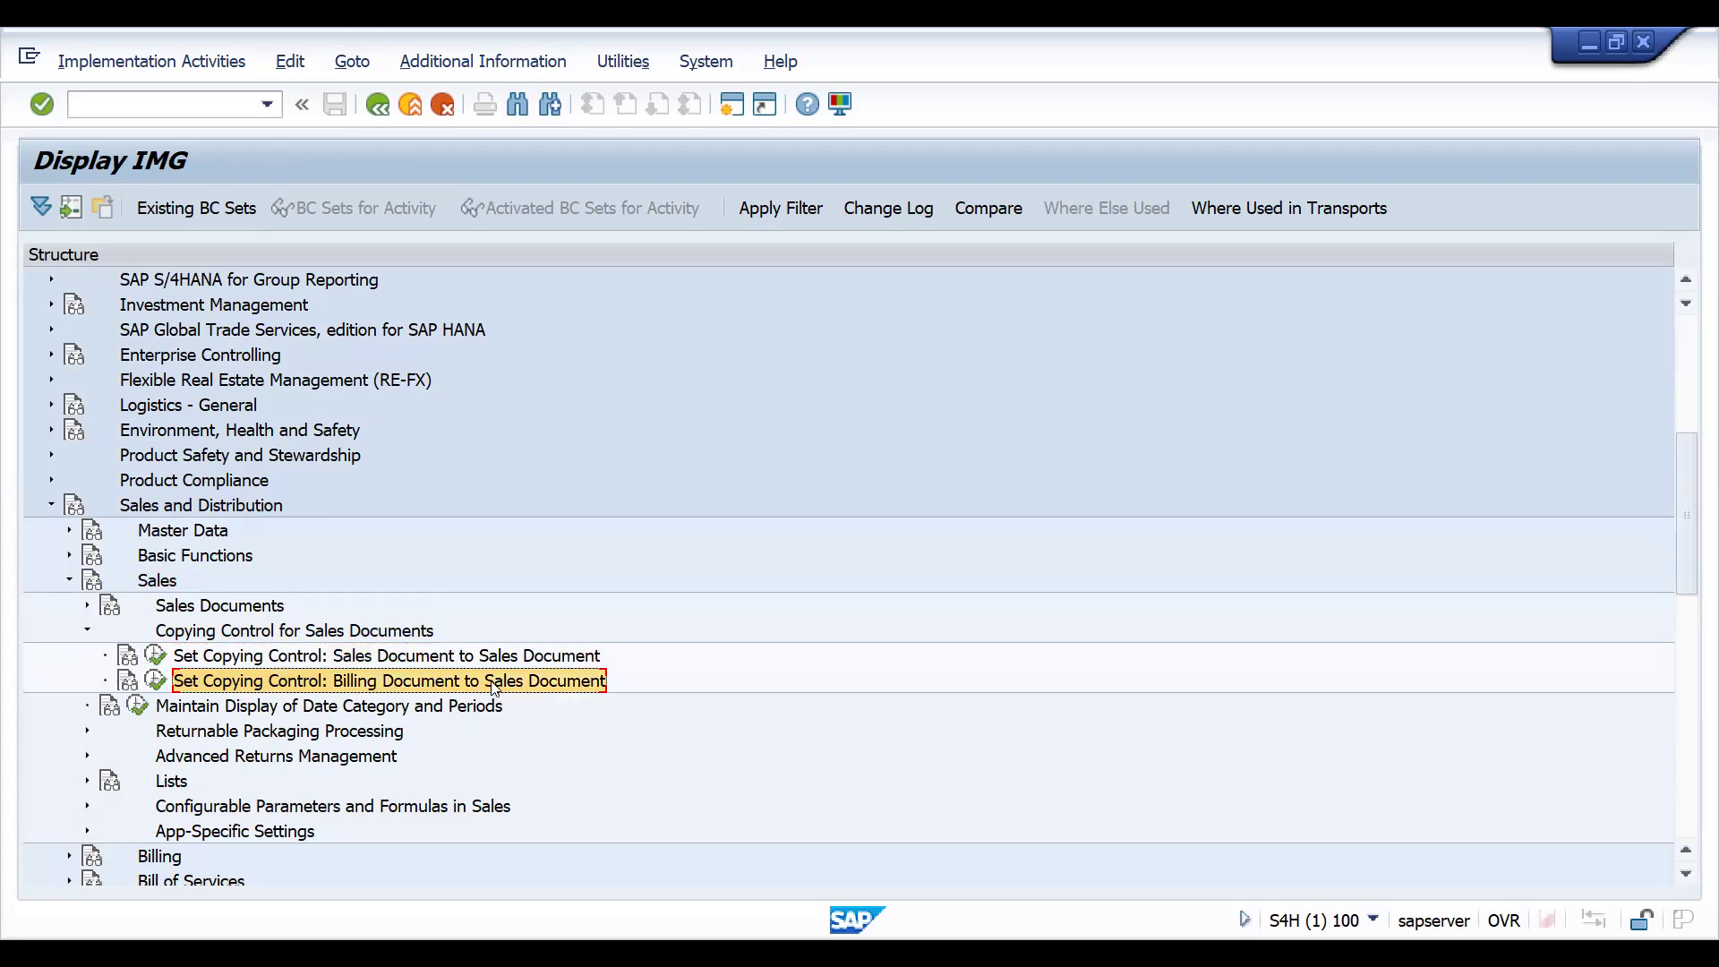
click(412, 662)
click(400, 691)
click(405, 659)
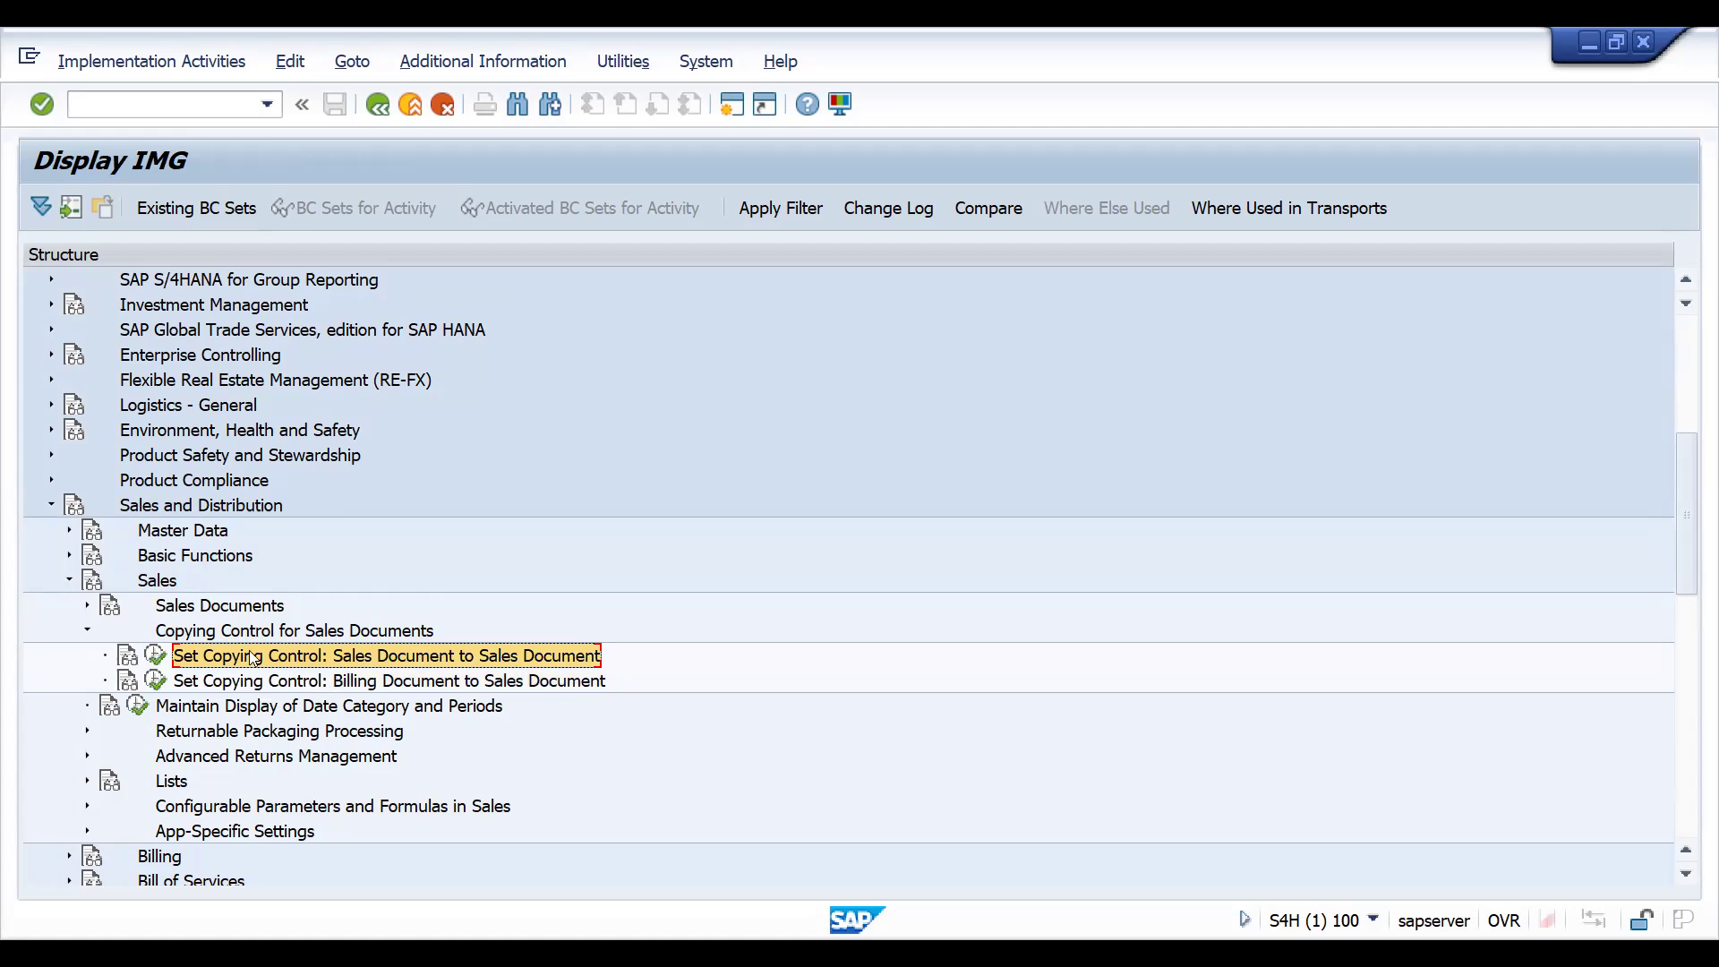
click(157, 656)
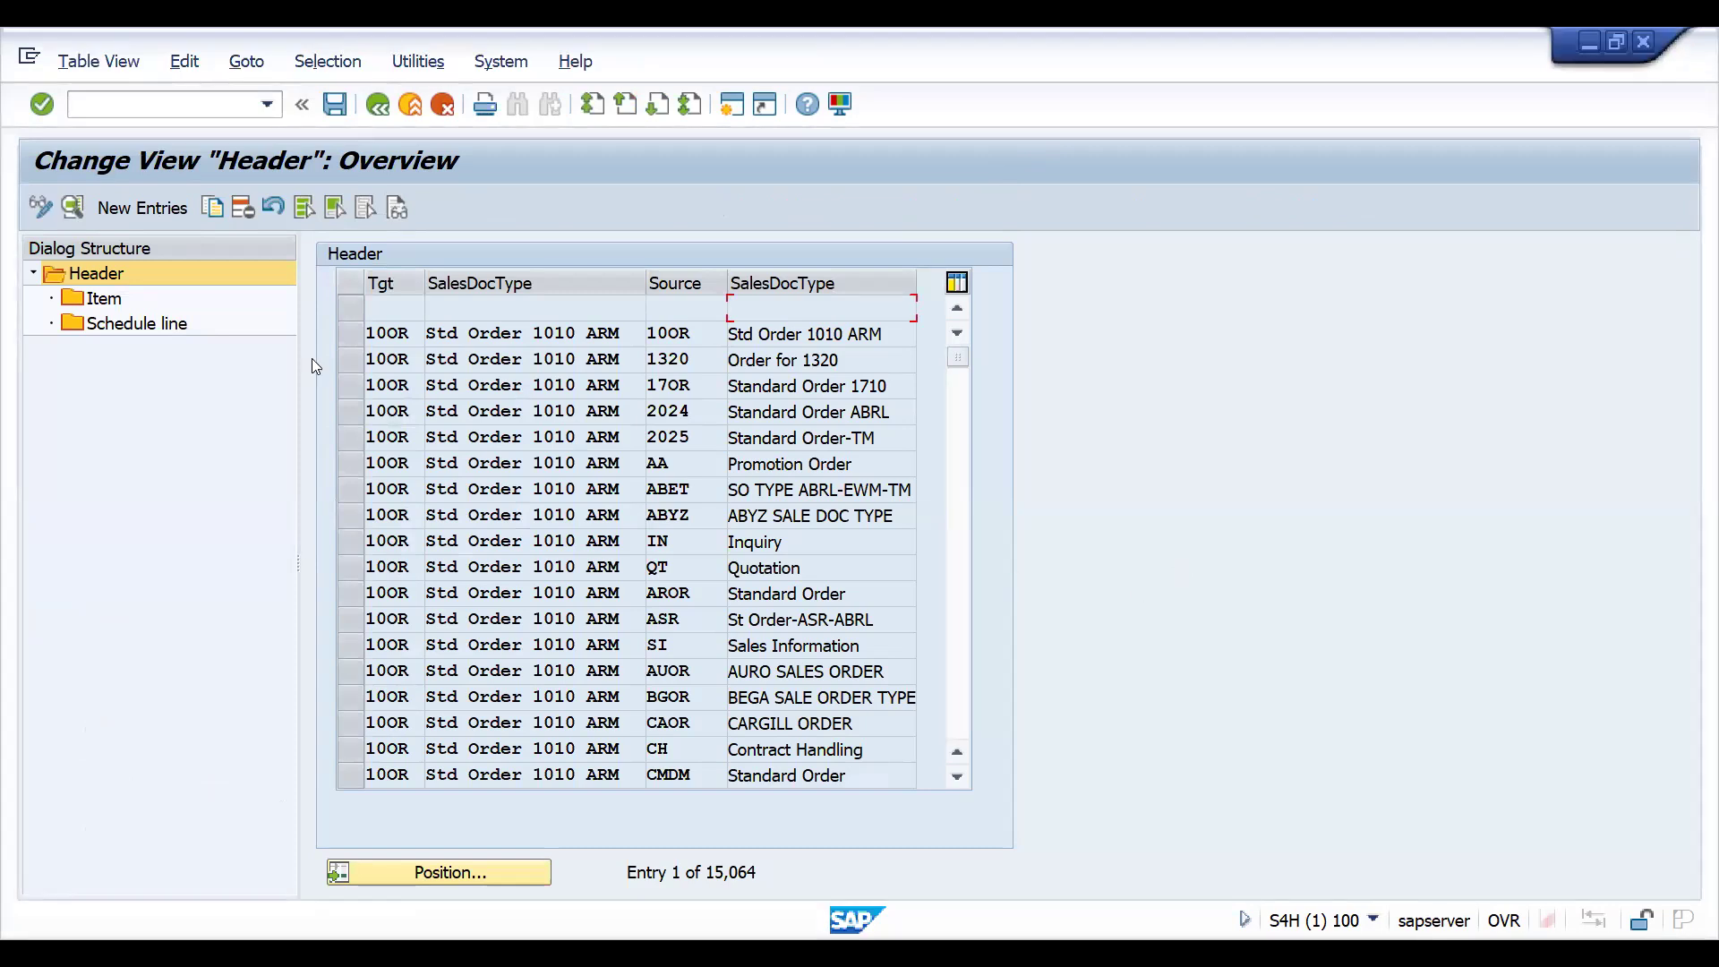
- Position the copying control header list at target document type IN with source document type IN
double_click(370, 333)
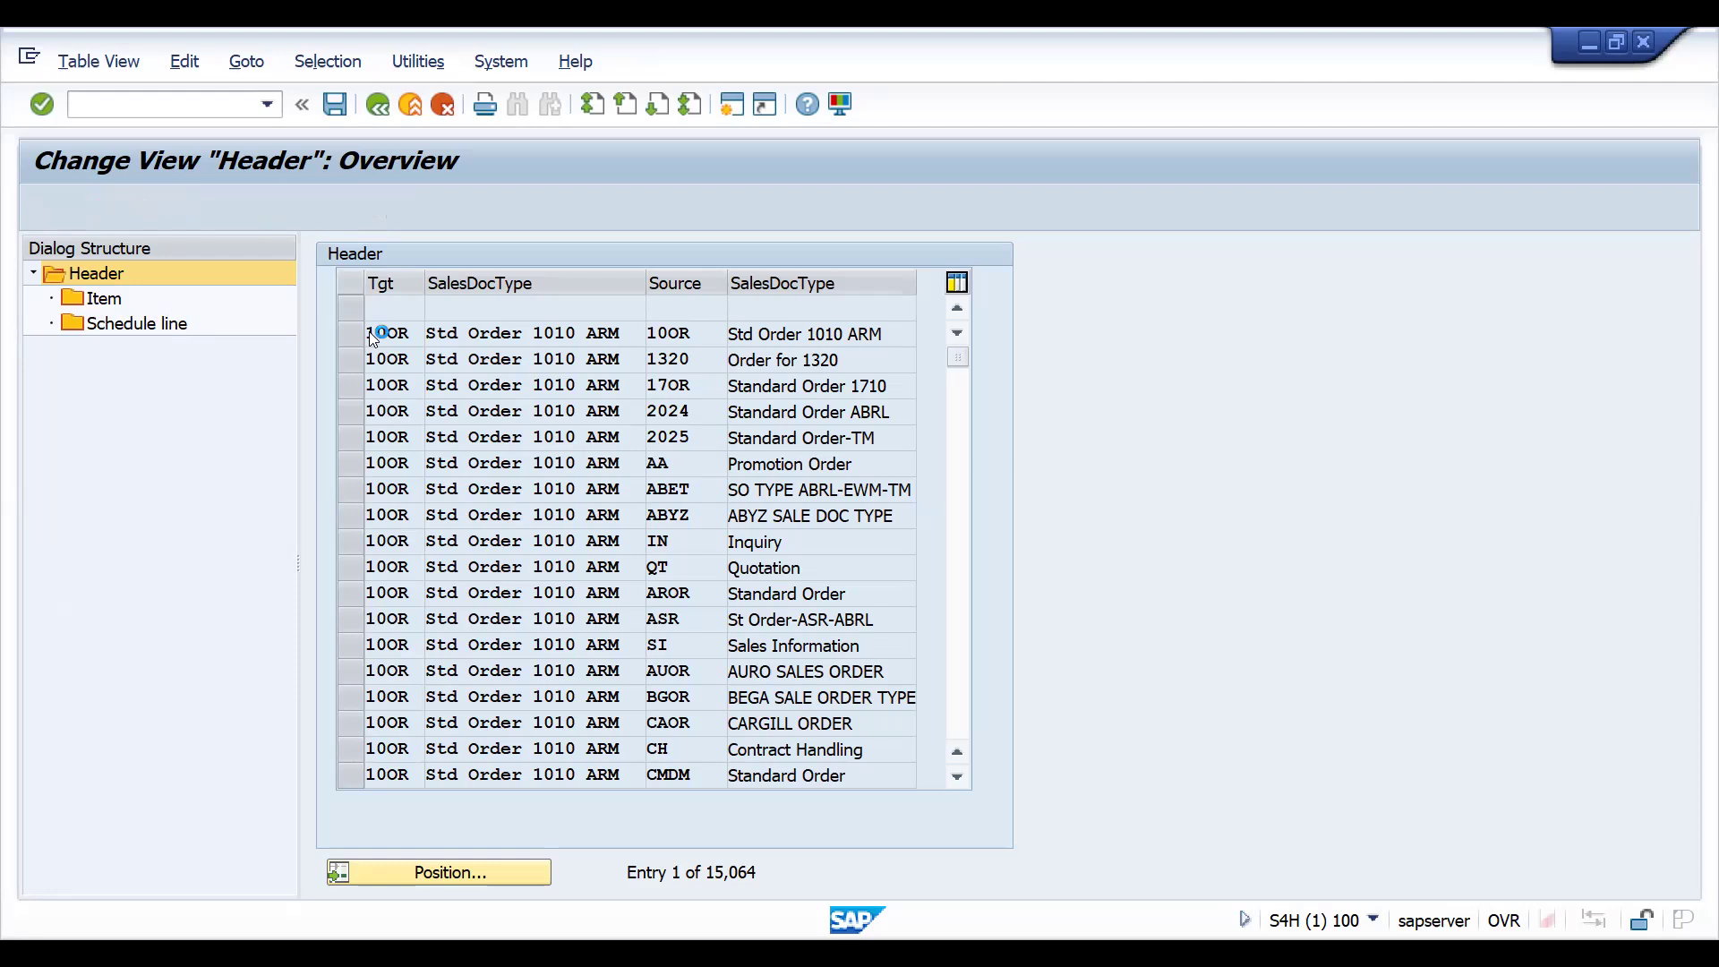
click(379, 104)
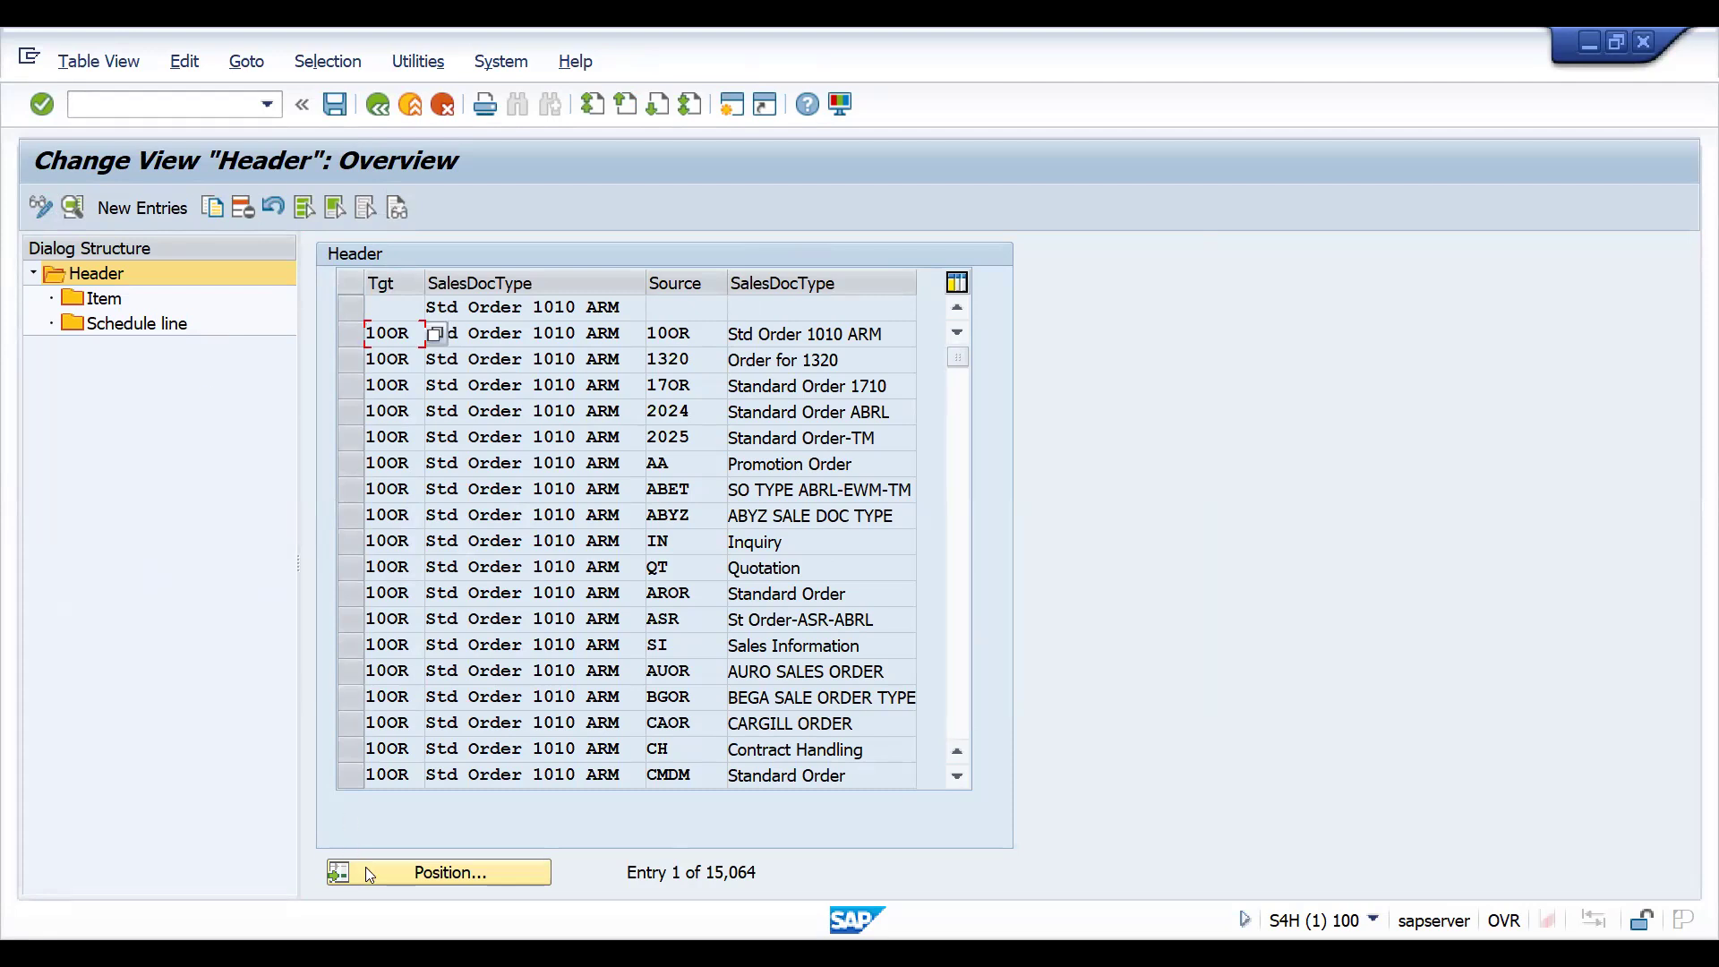
click(413, 874)
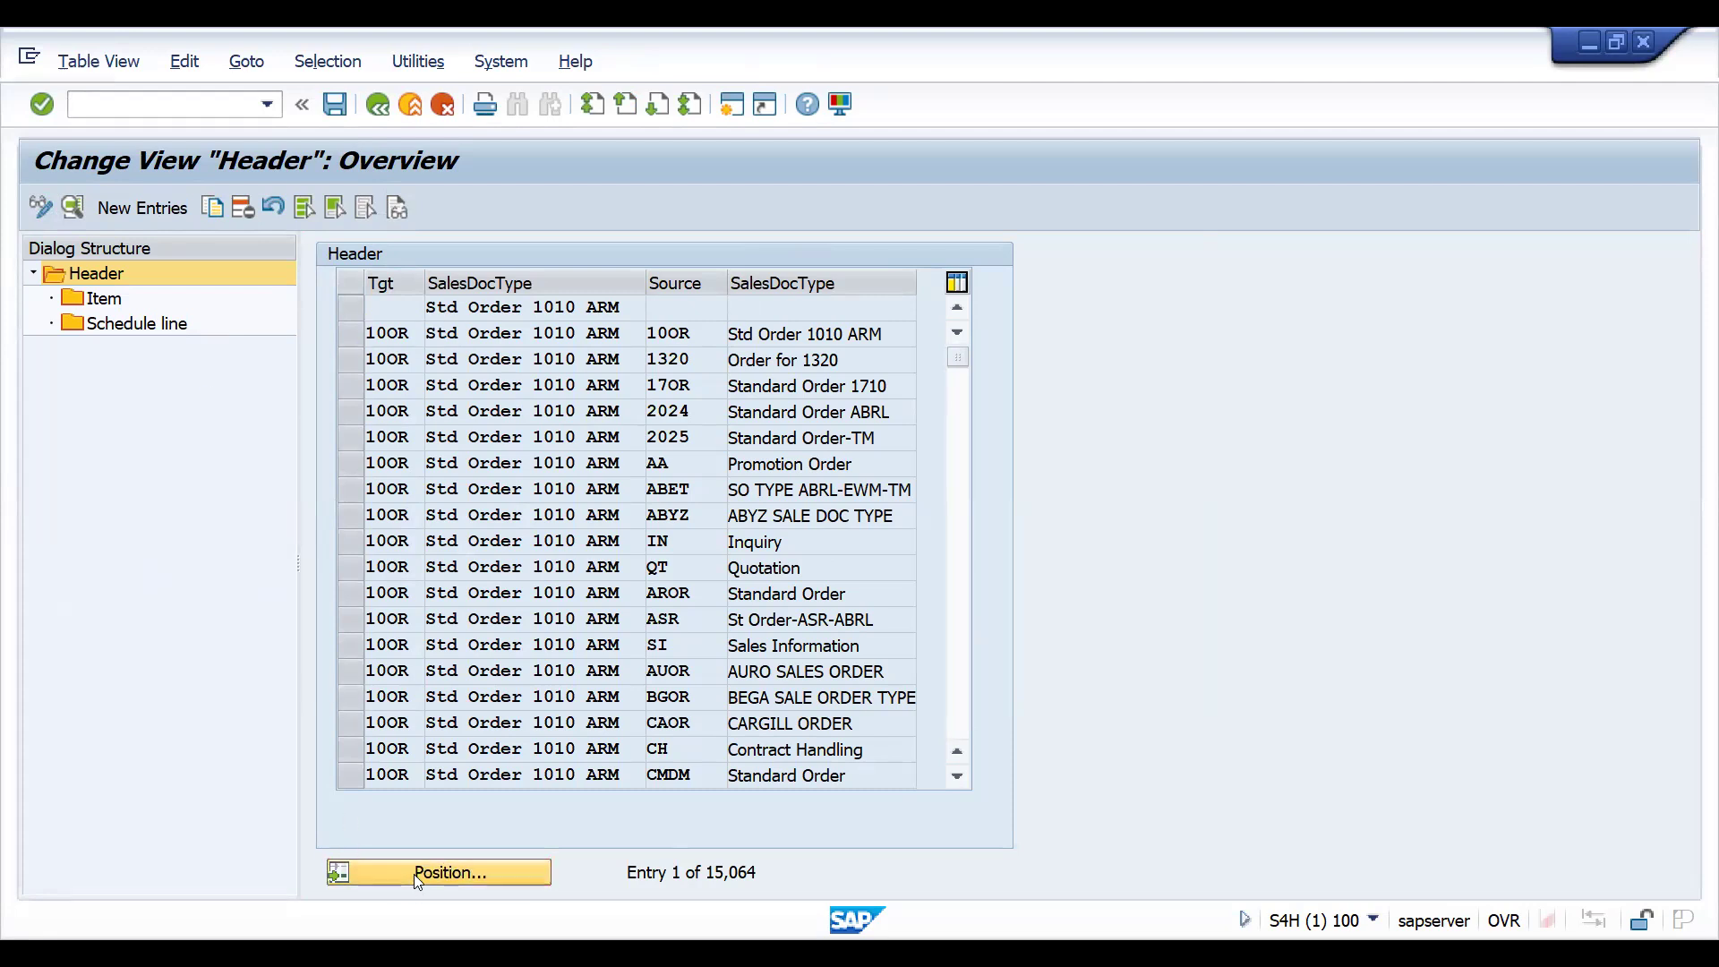
text(IN)
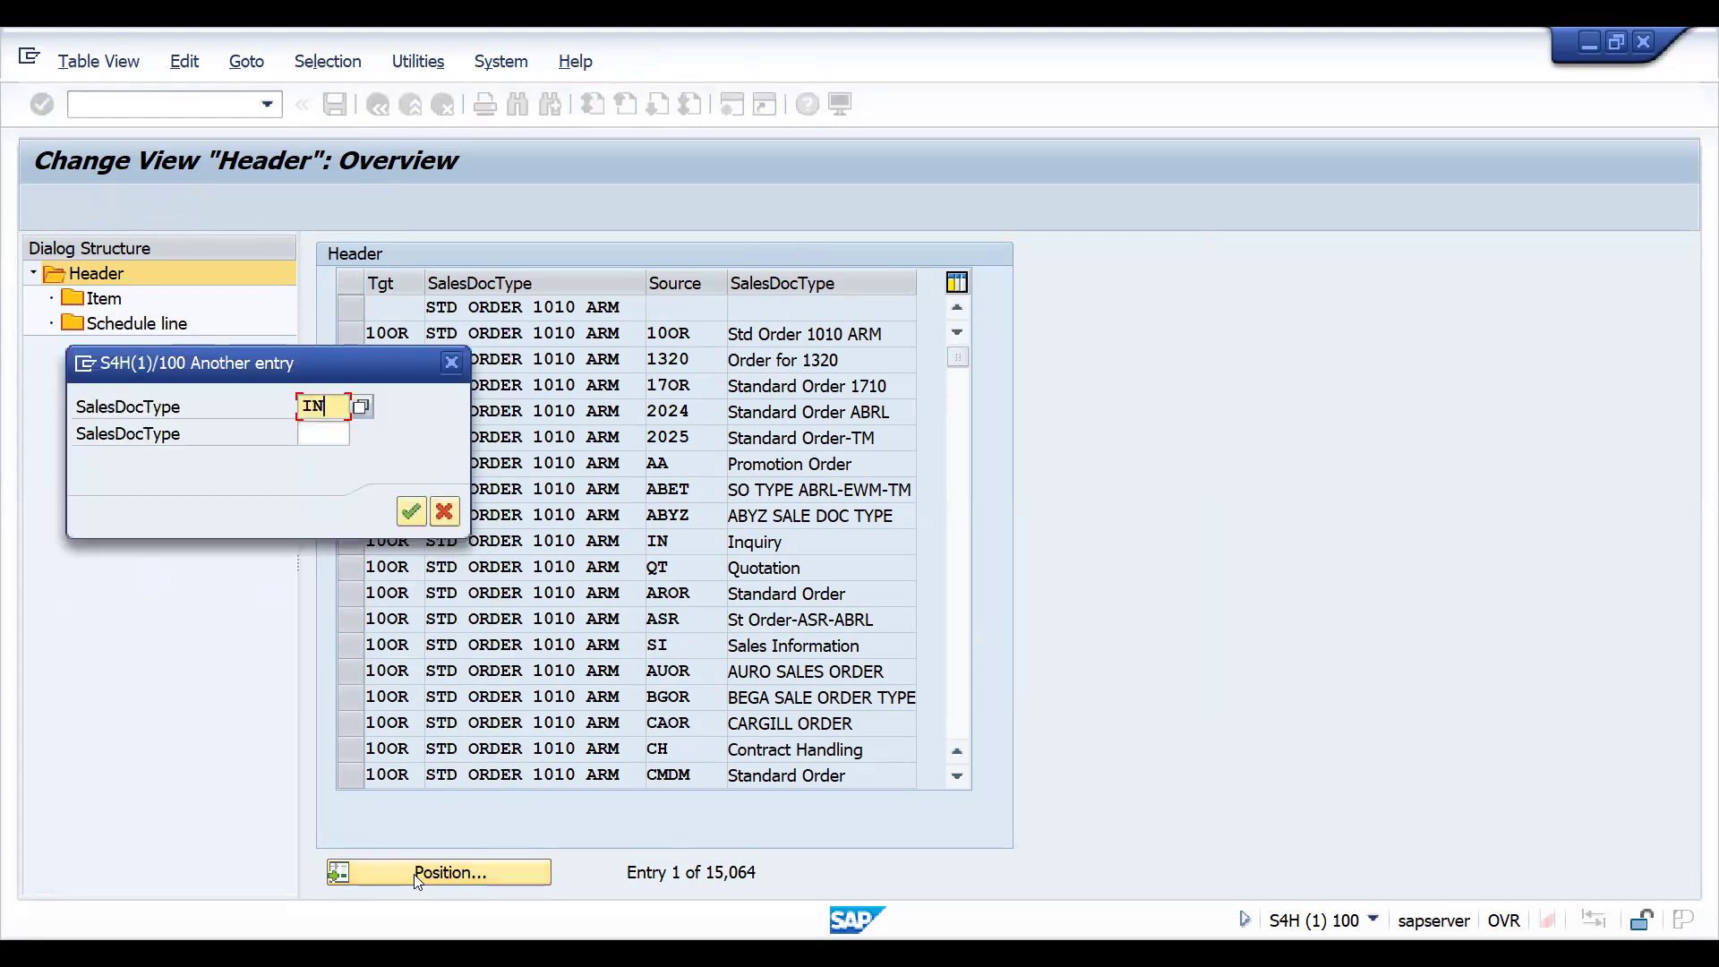
key(Tab)
text(IN)
key(Return)
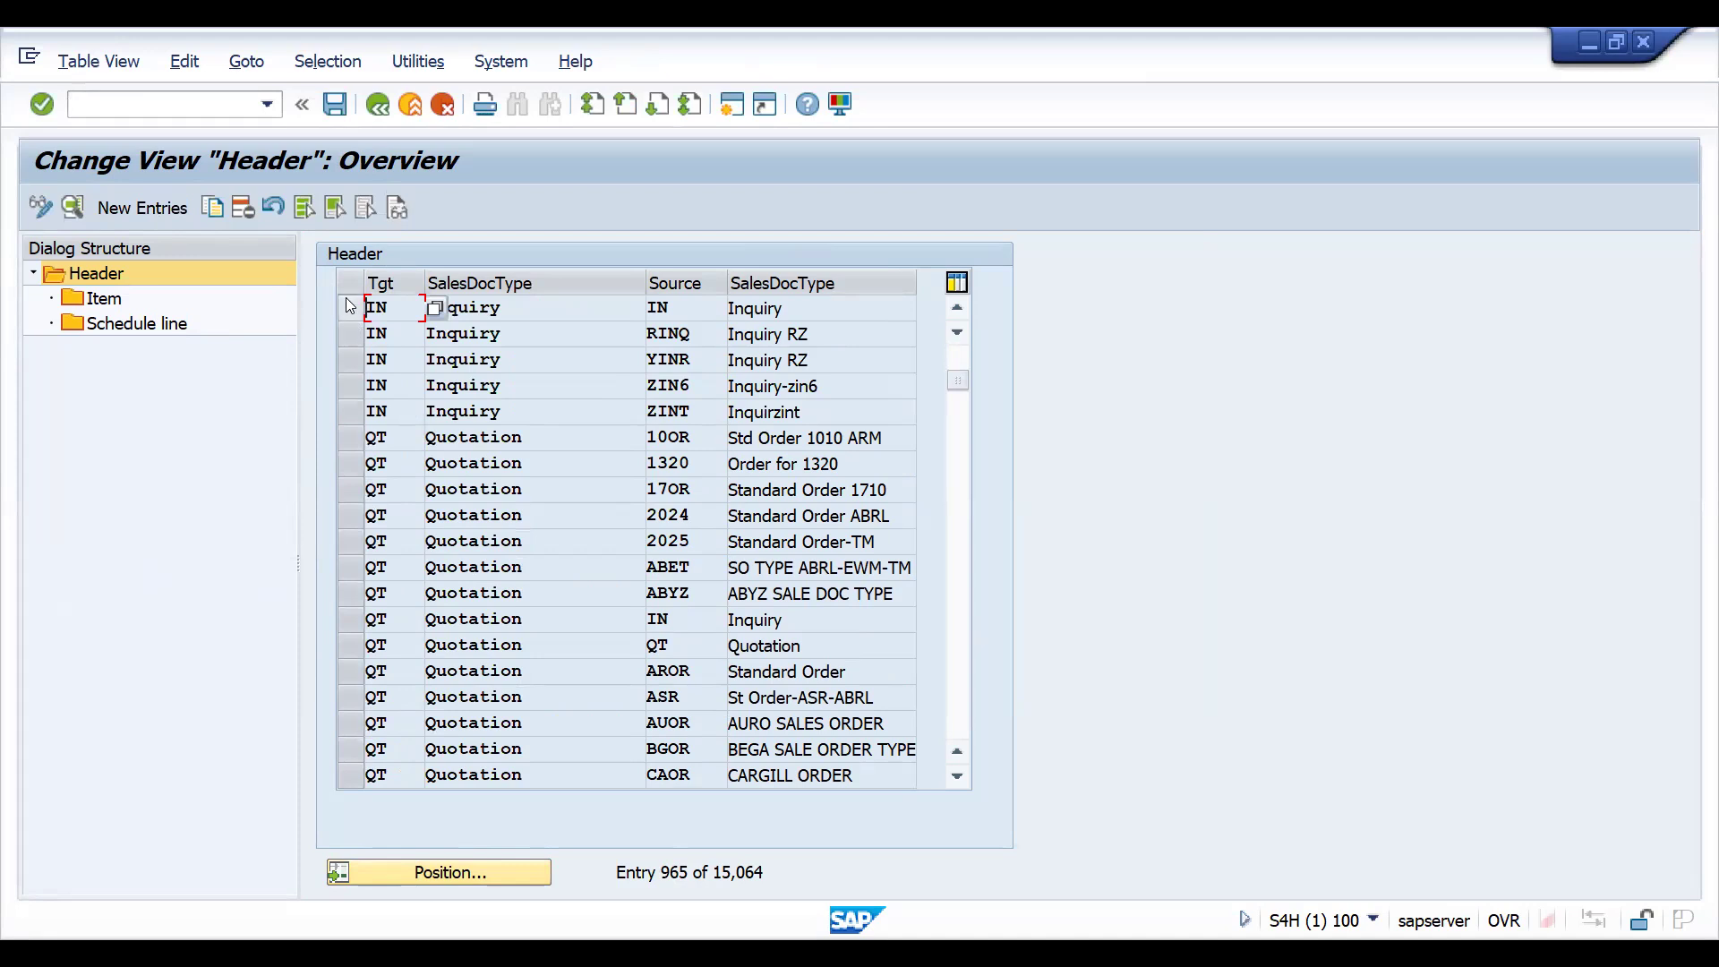
- Review the header copying details for target document type IN with source IN, and return to the header overview
click(351, 307)
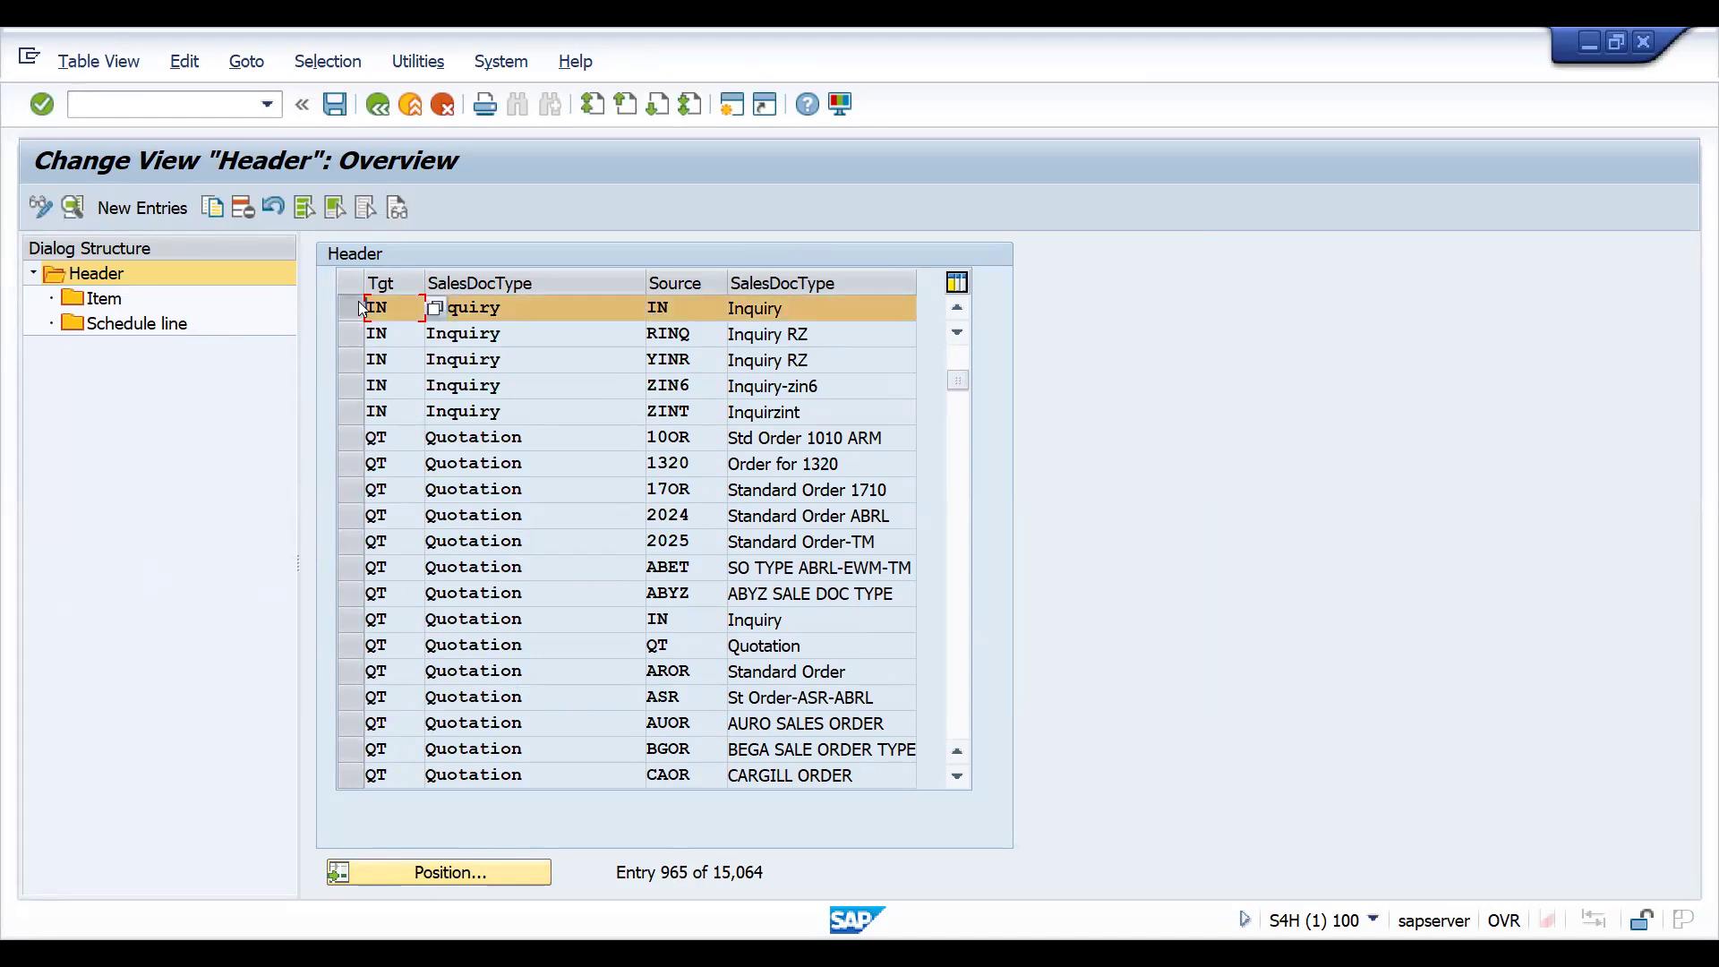
double_click(671, 304)
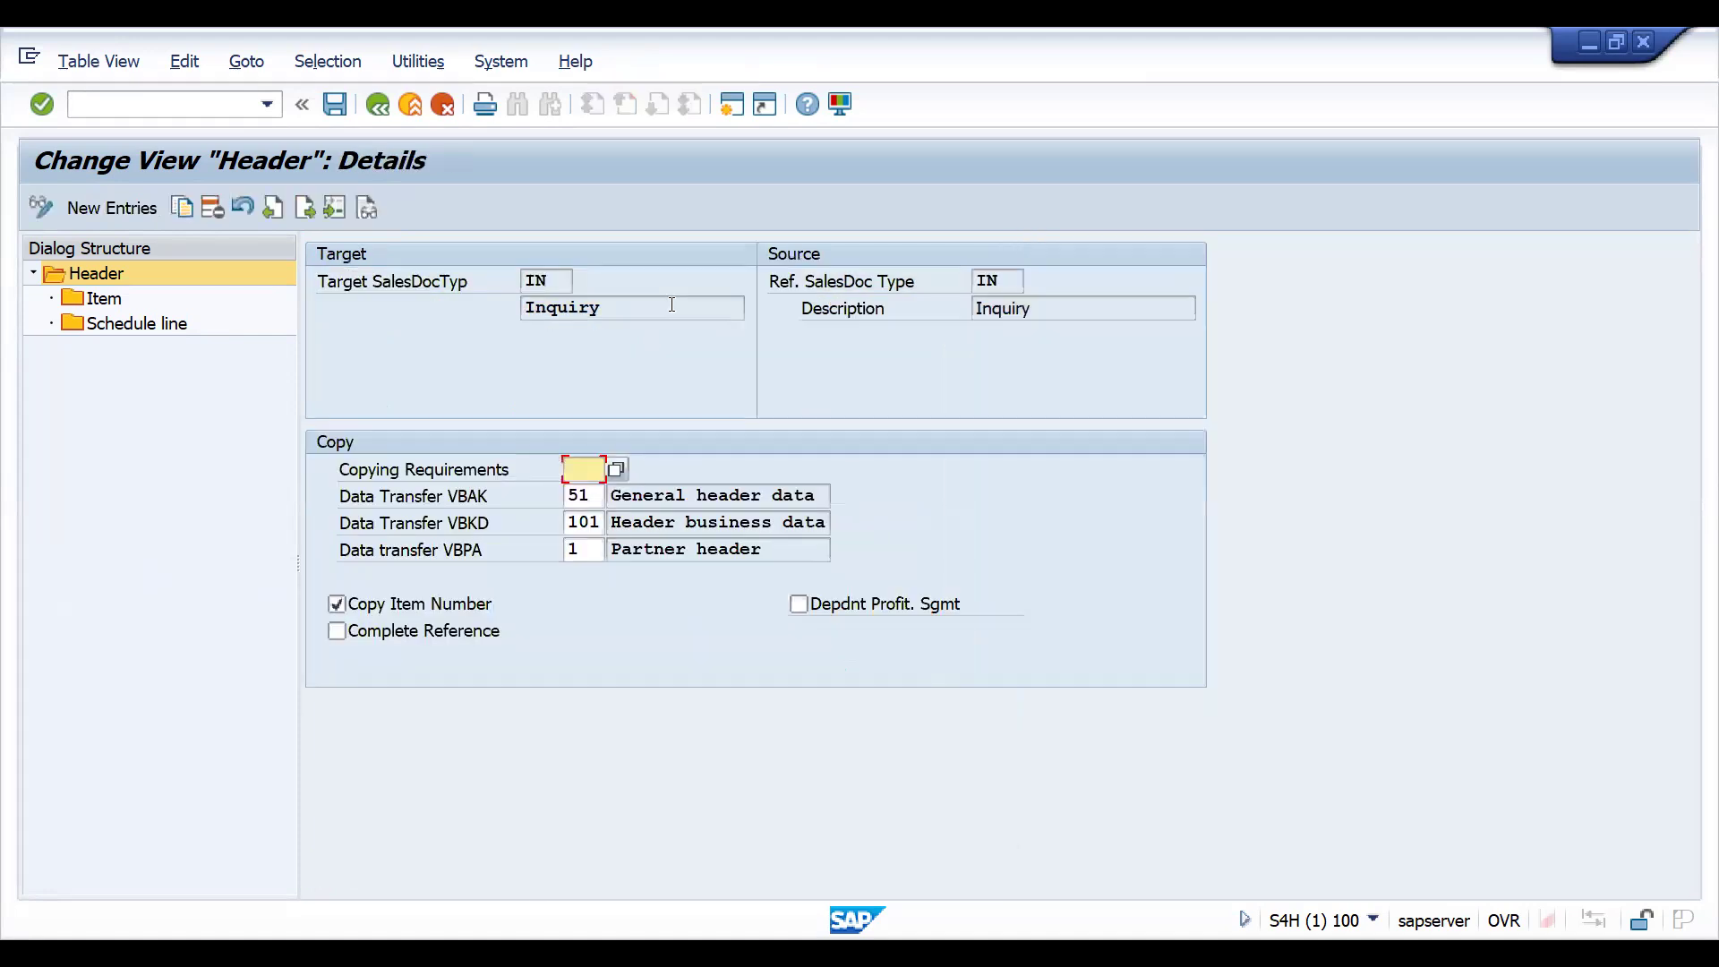
click(983, 283)
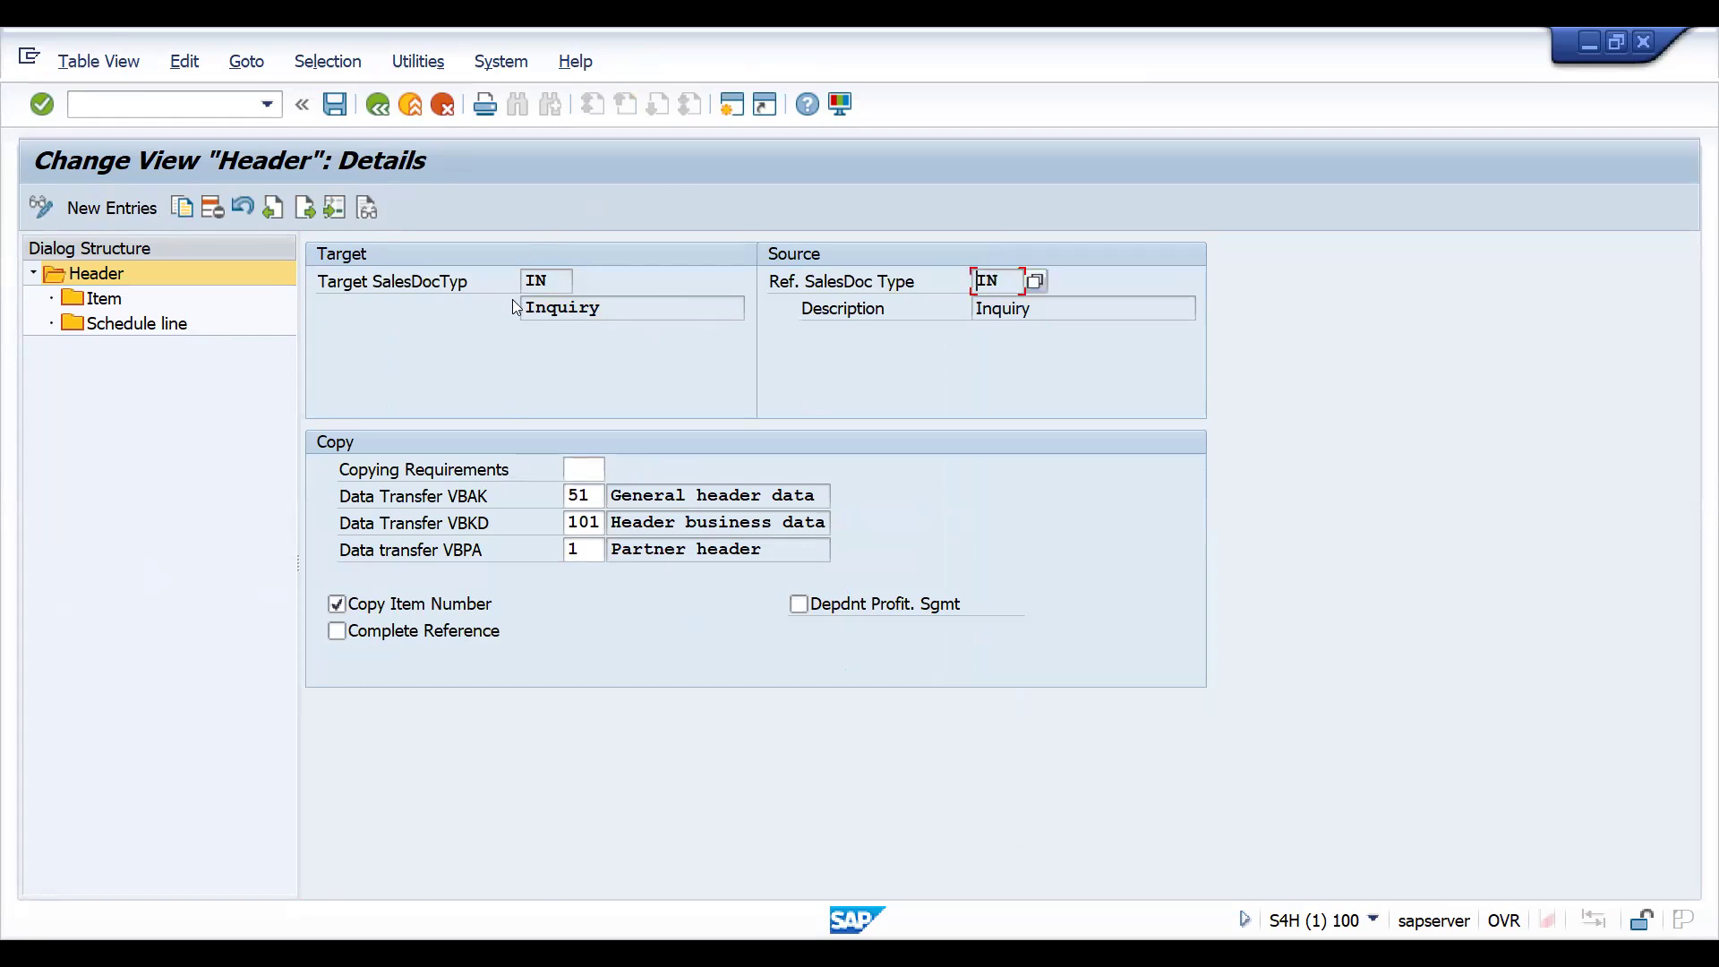
click(377, 104)
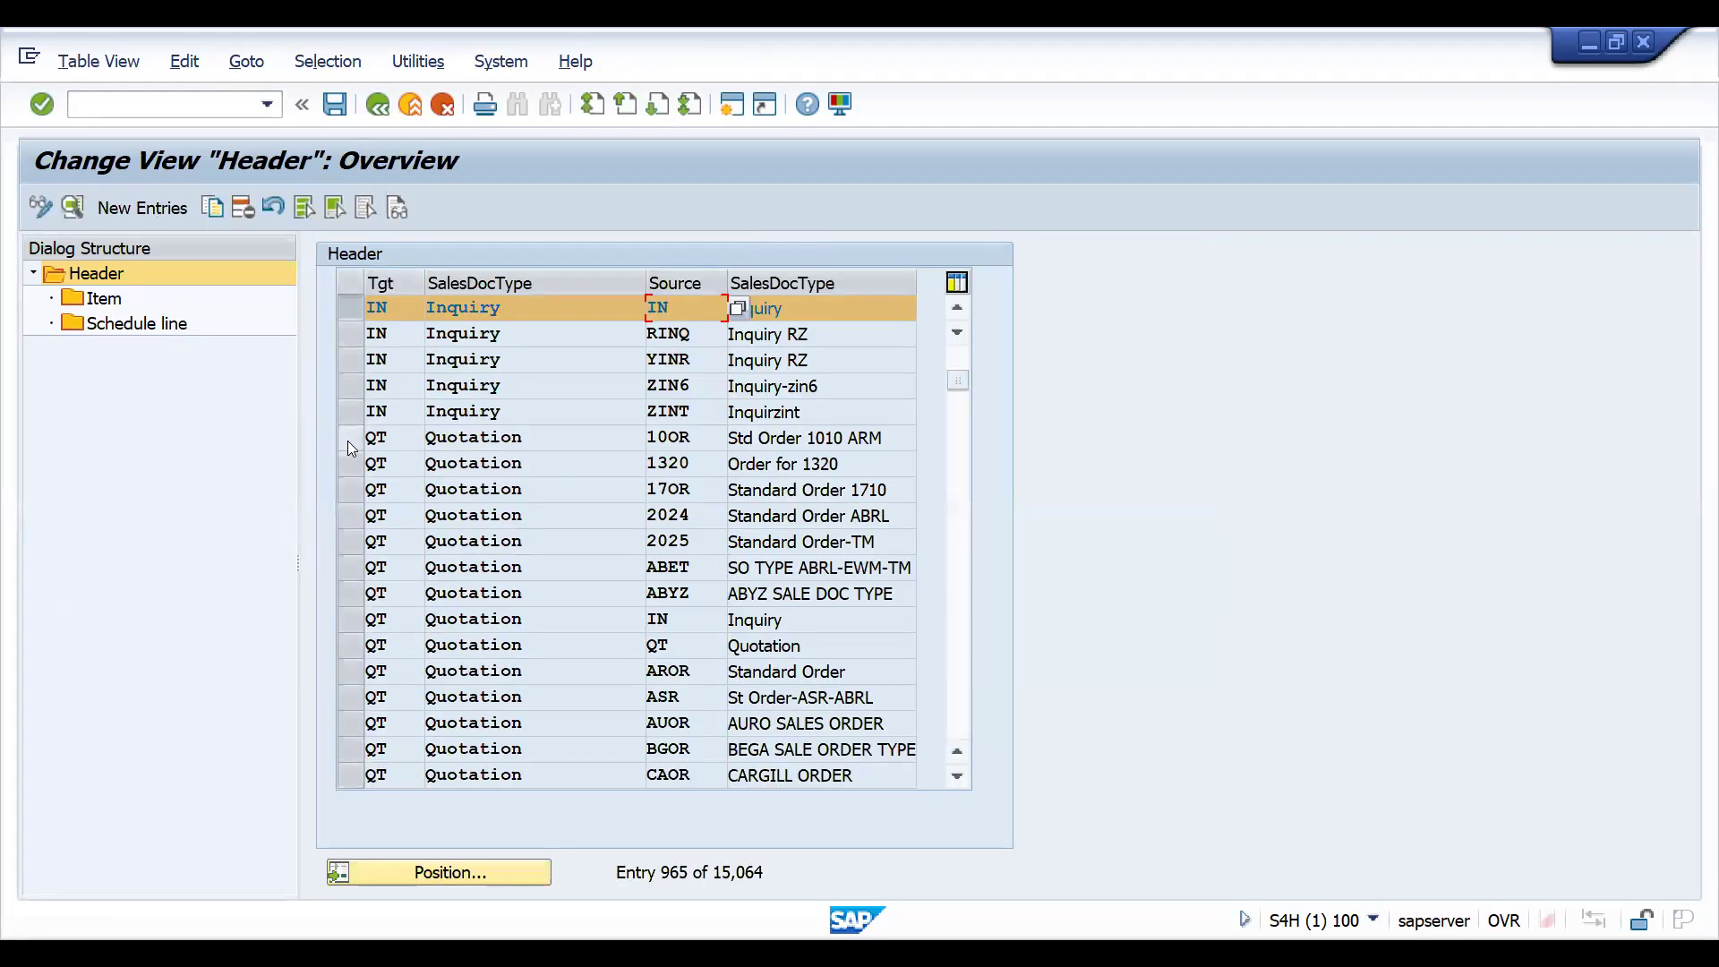
- Examine the header copying details for target QT with source IN, and its item details for item category AFN
click(342, 618)
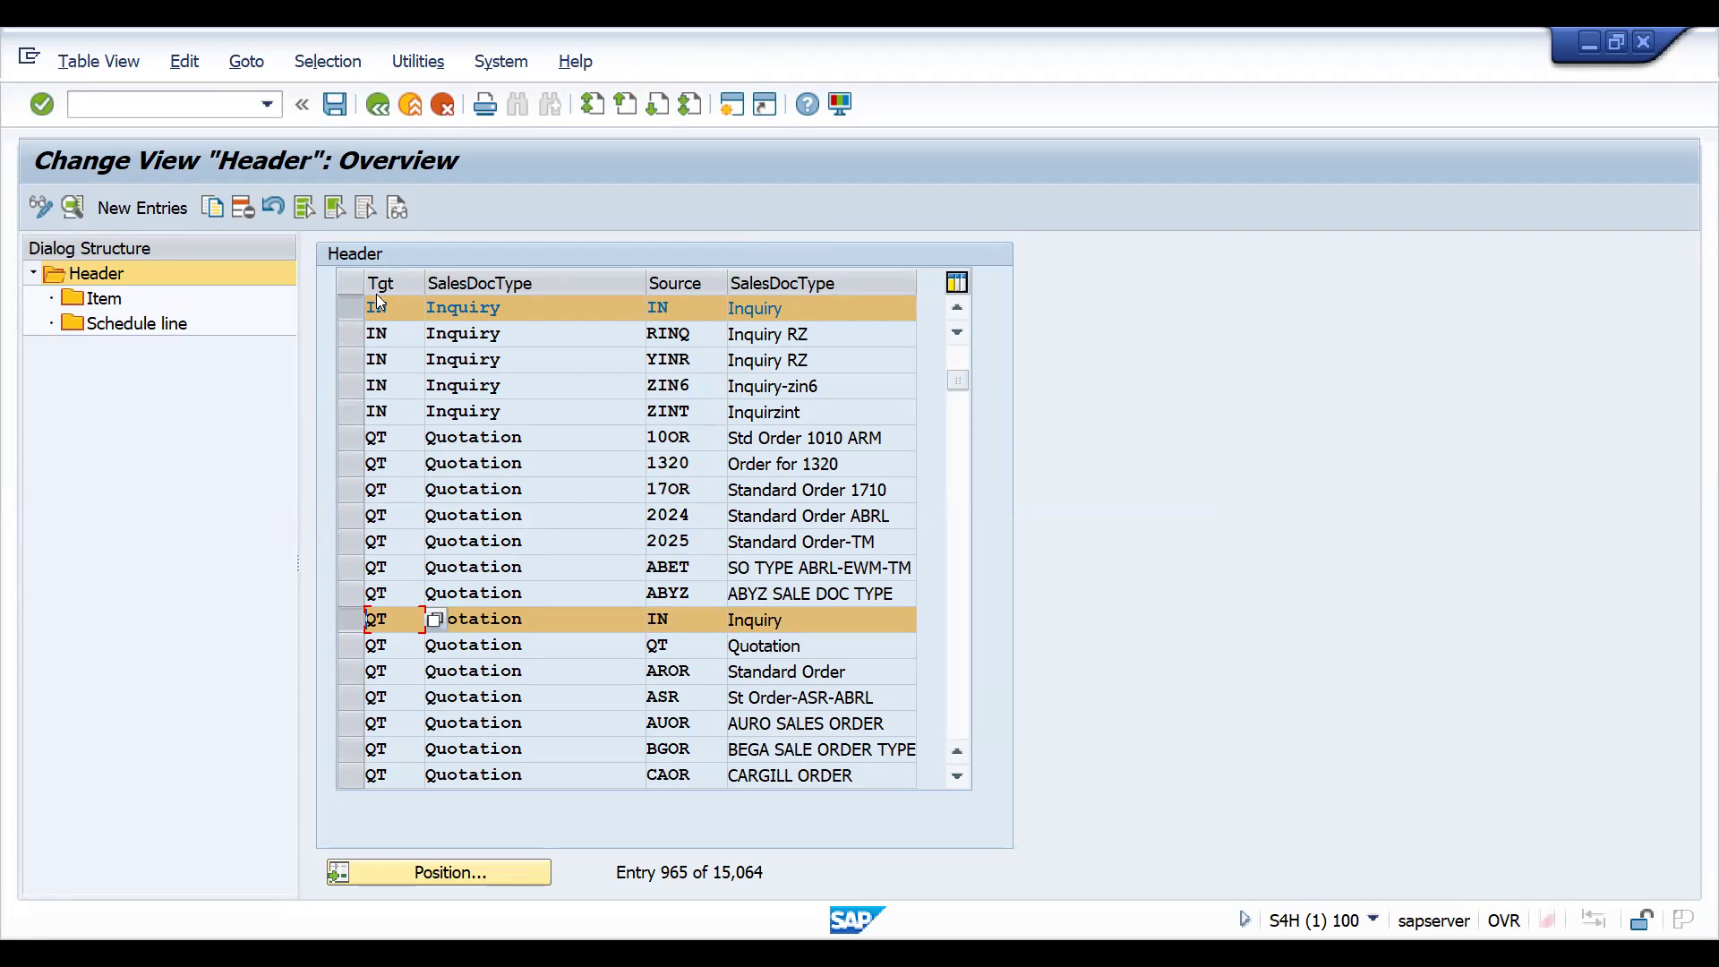
double_click(523, 620)
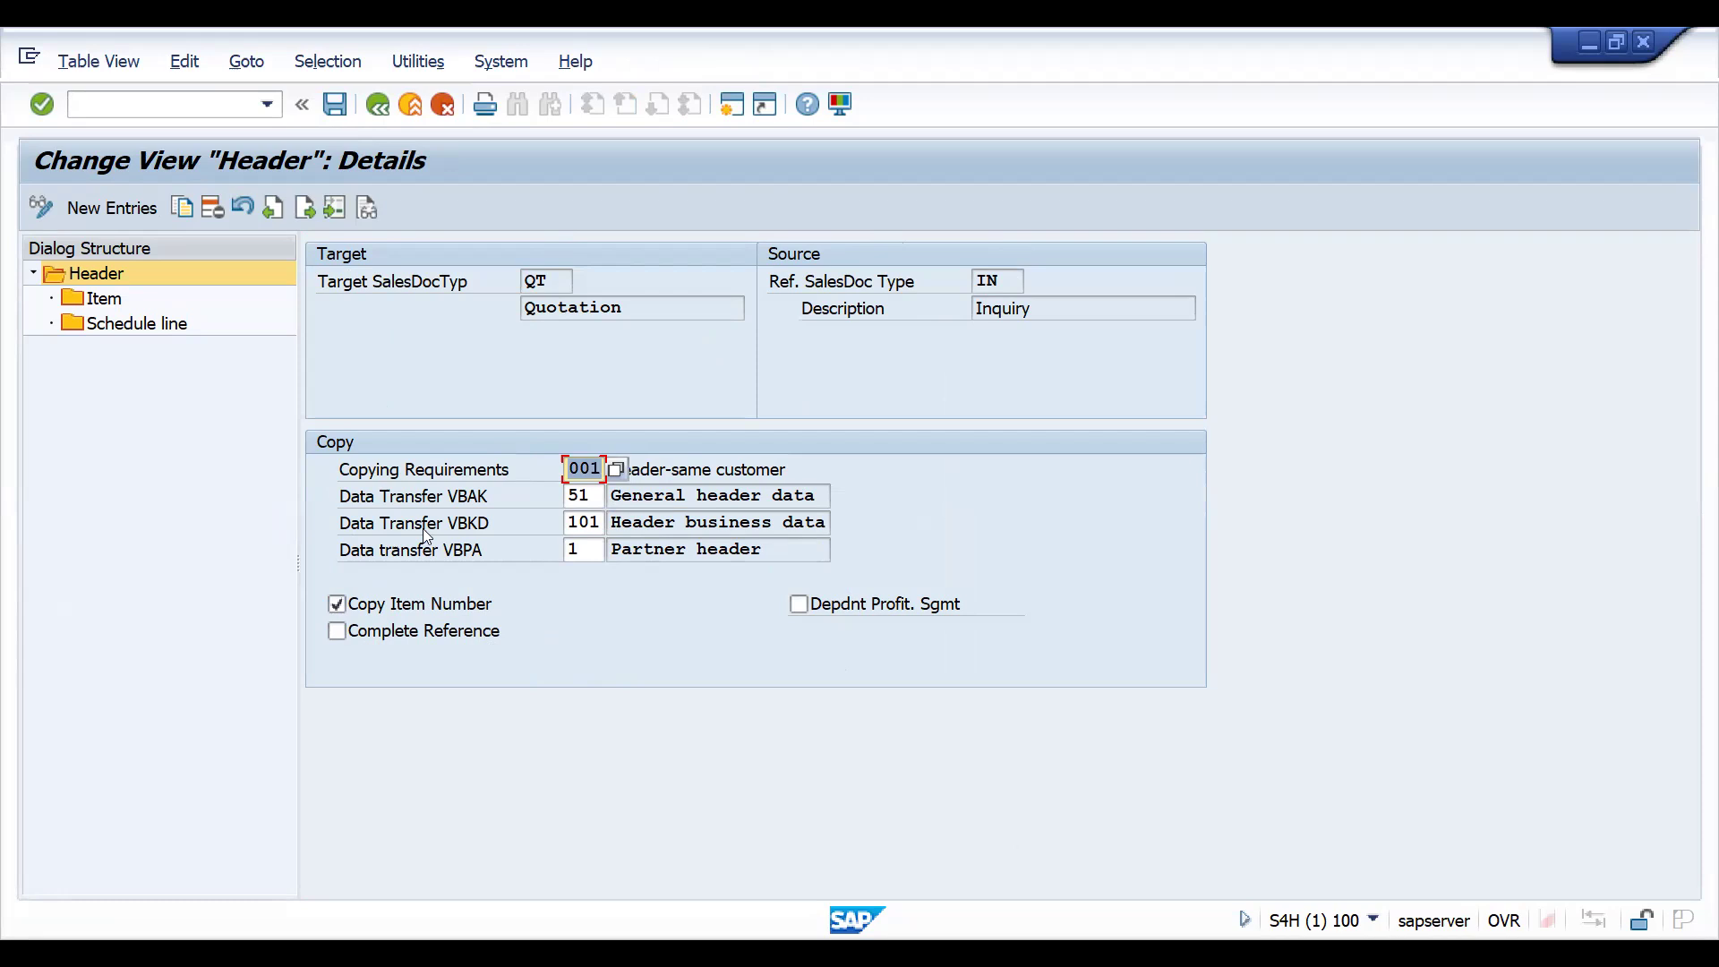
click(99, 303)
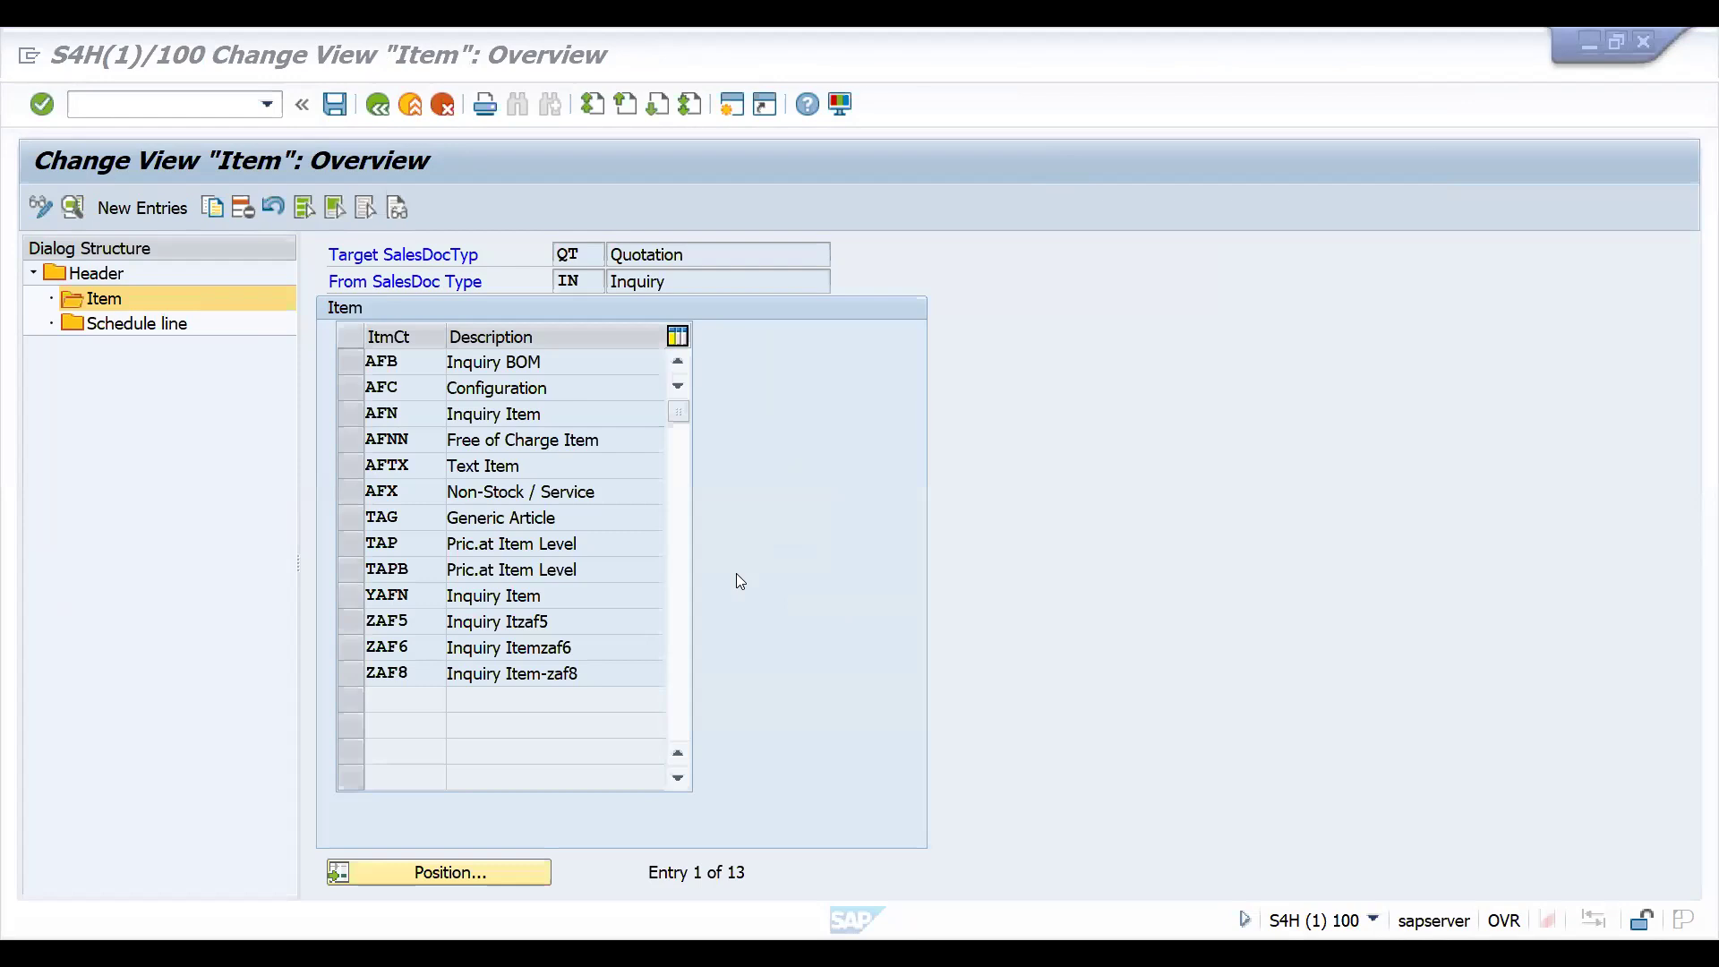
click(419, 877)
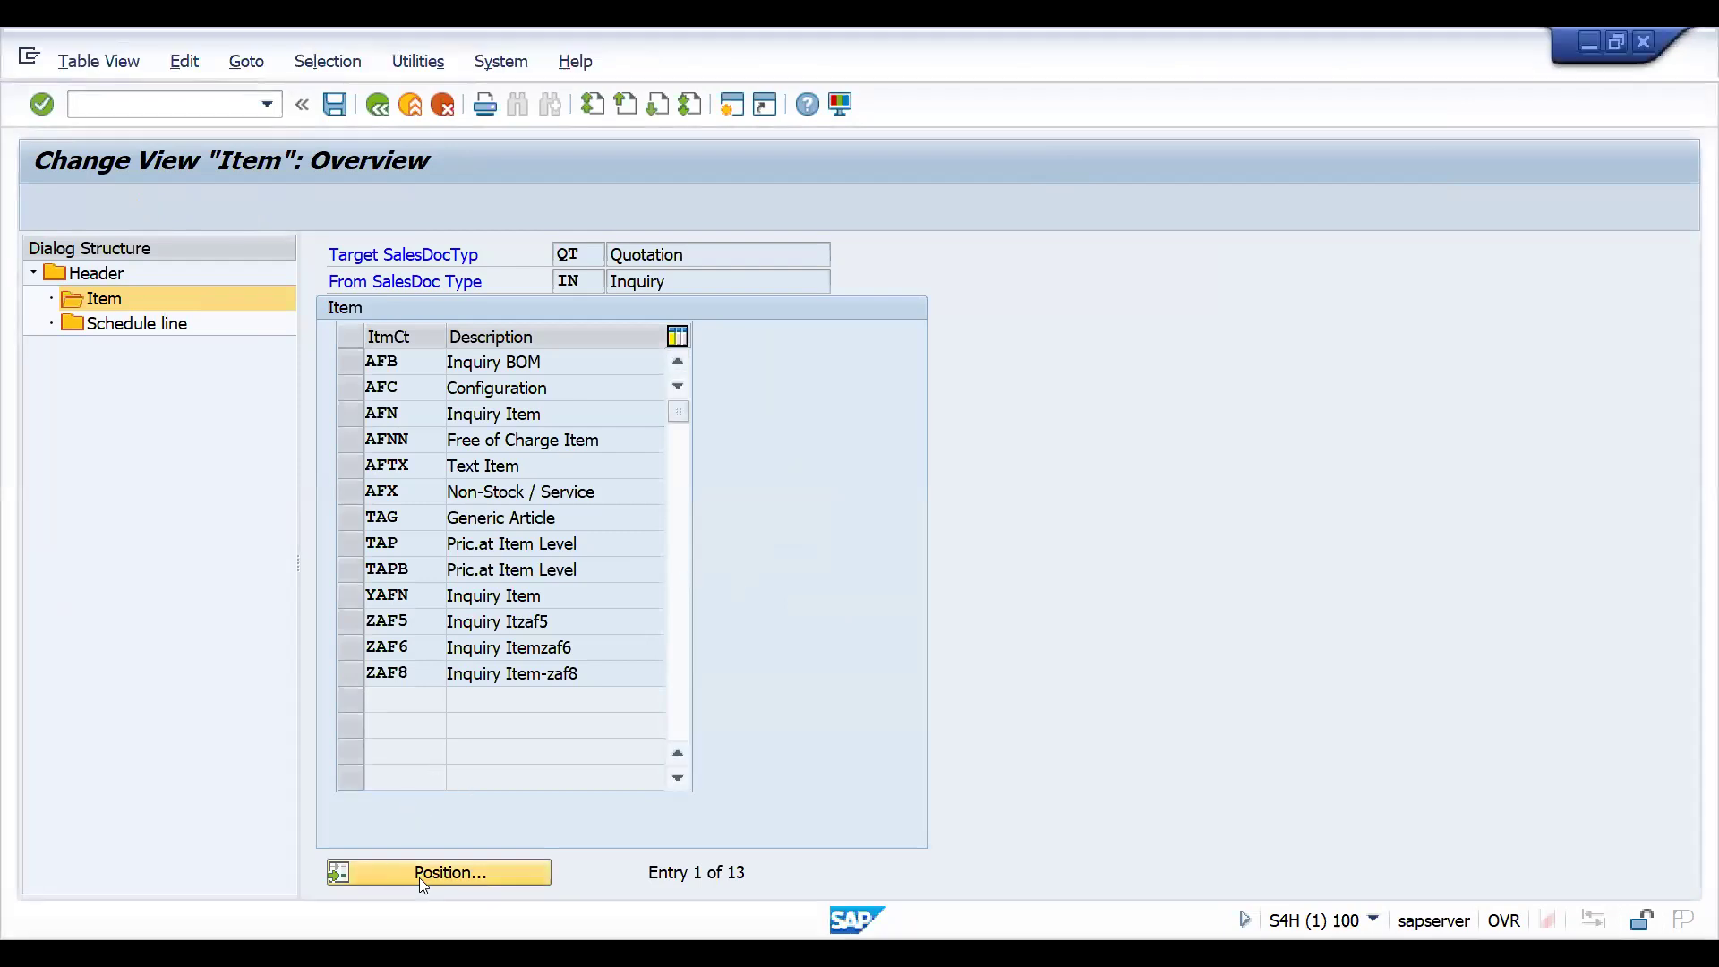
click(450, 363)
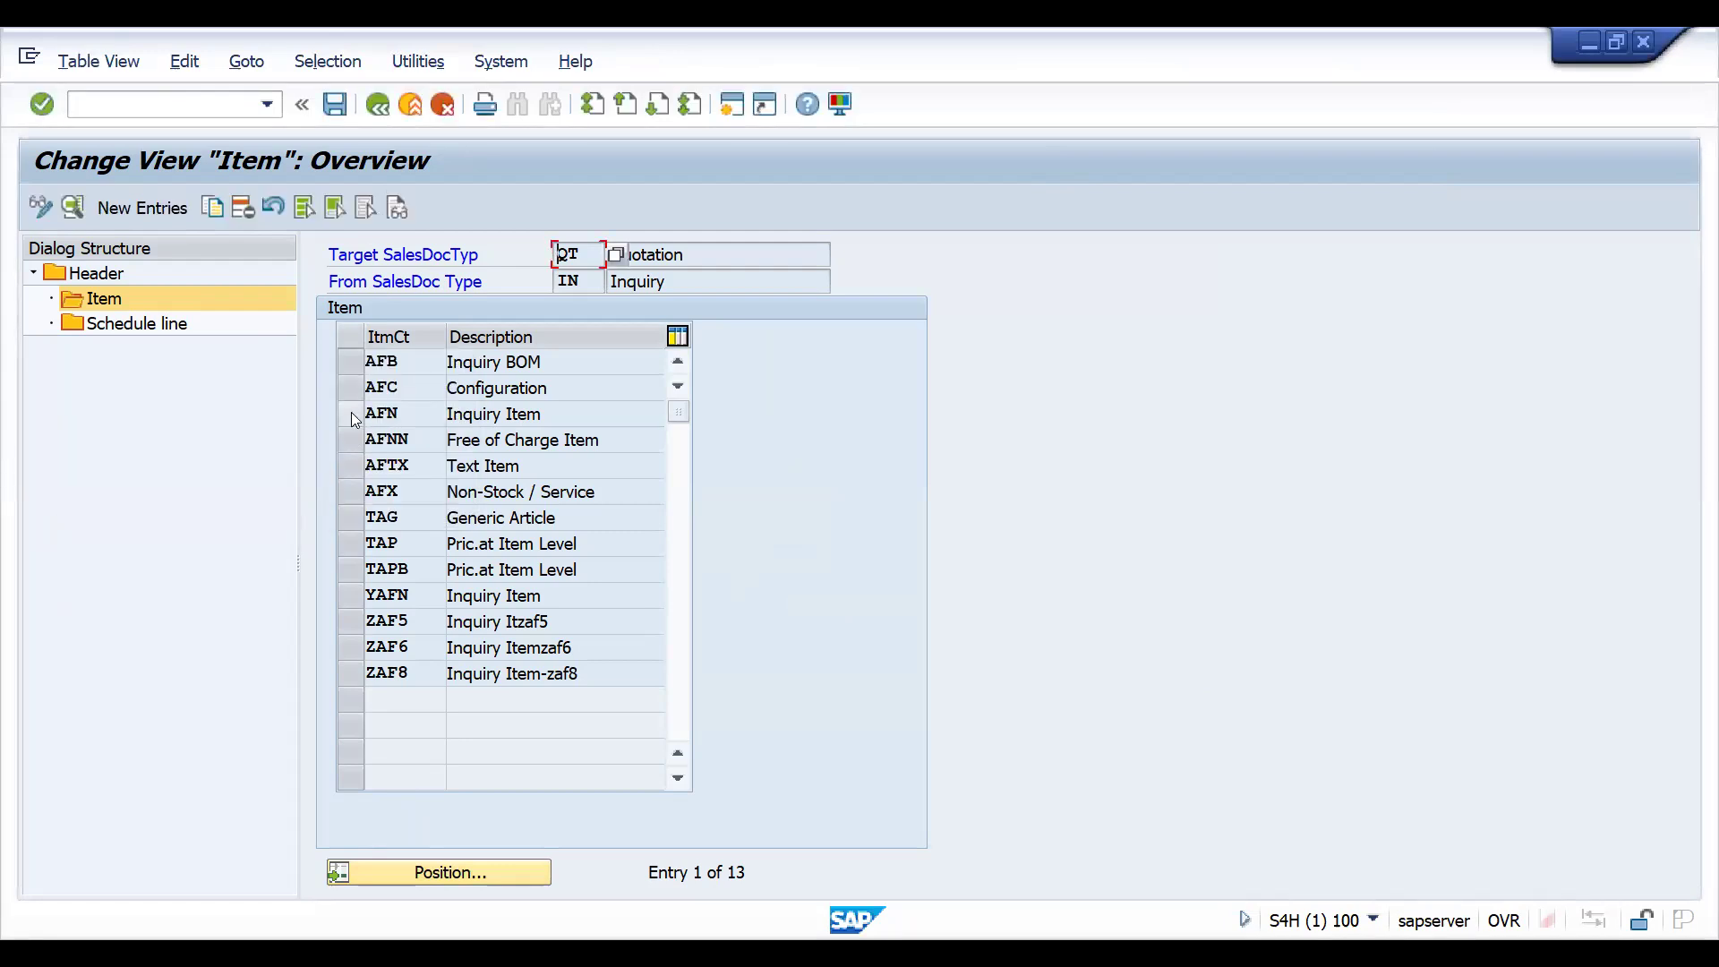
click(351, 412)
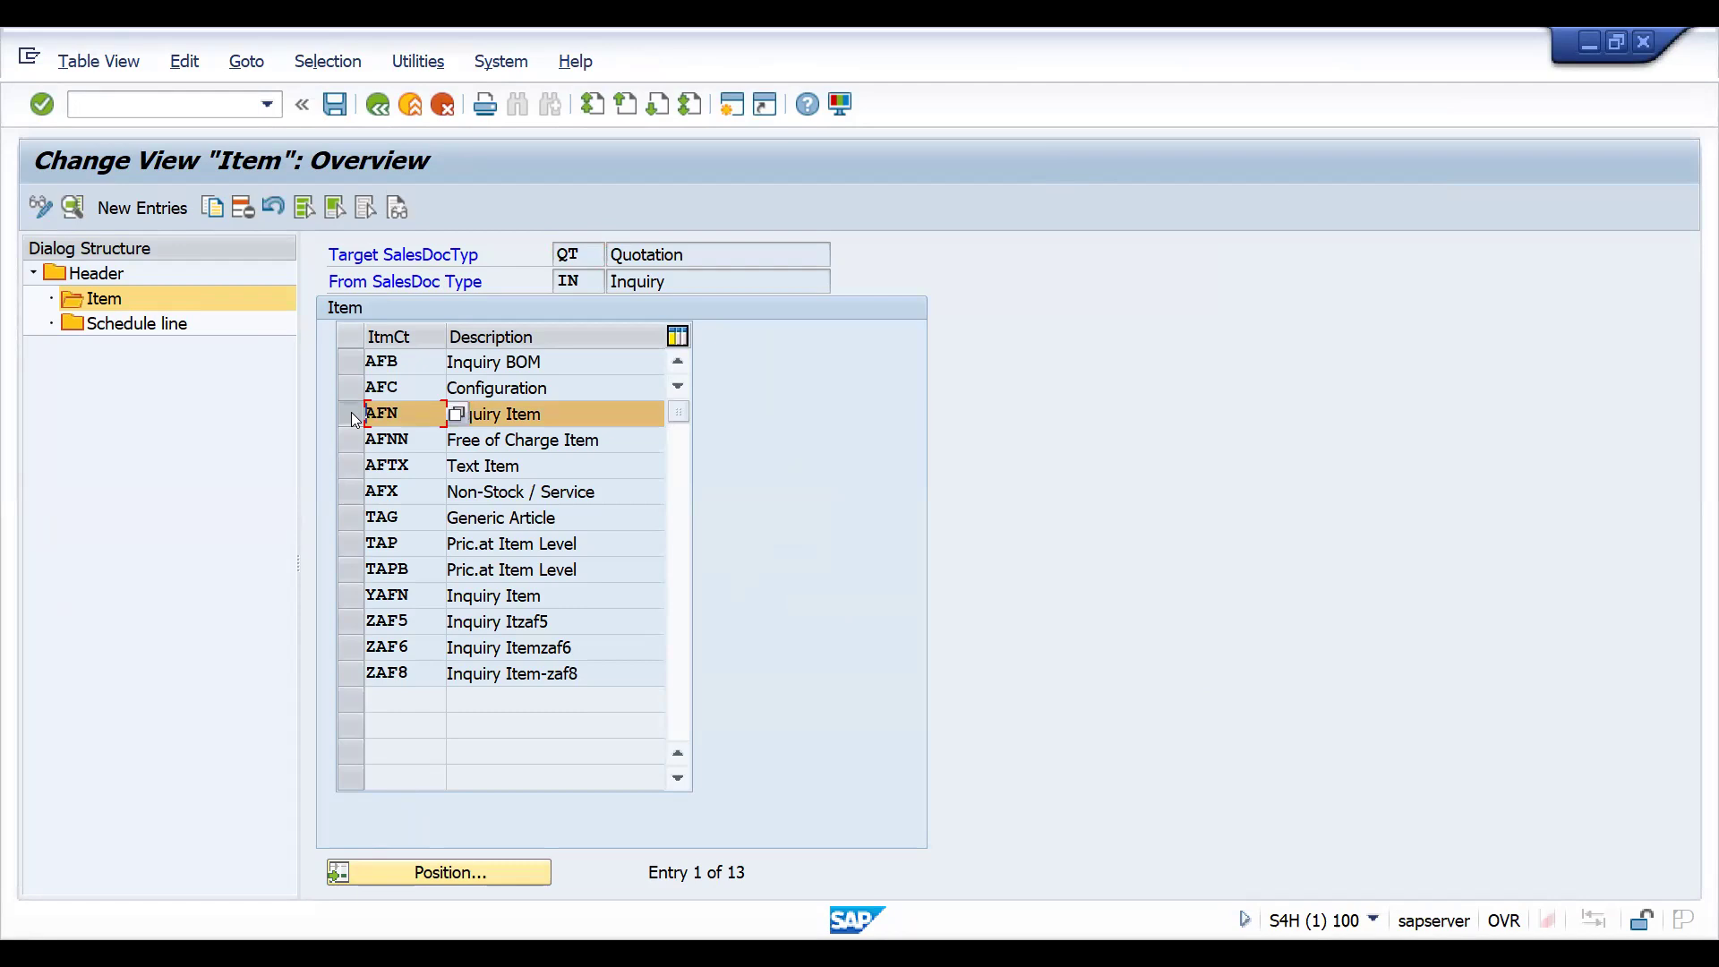
double_click(389, 414)
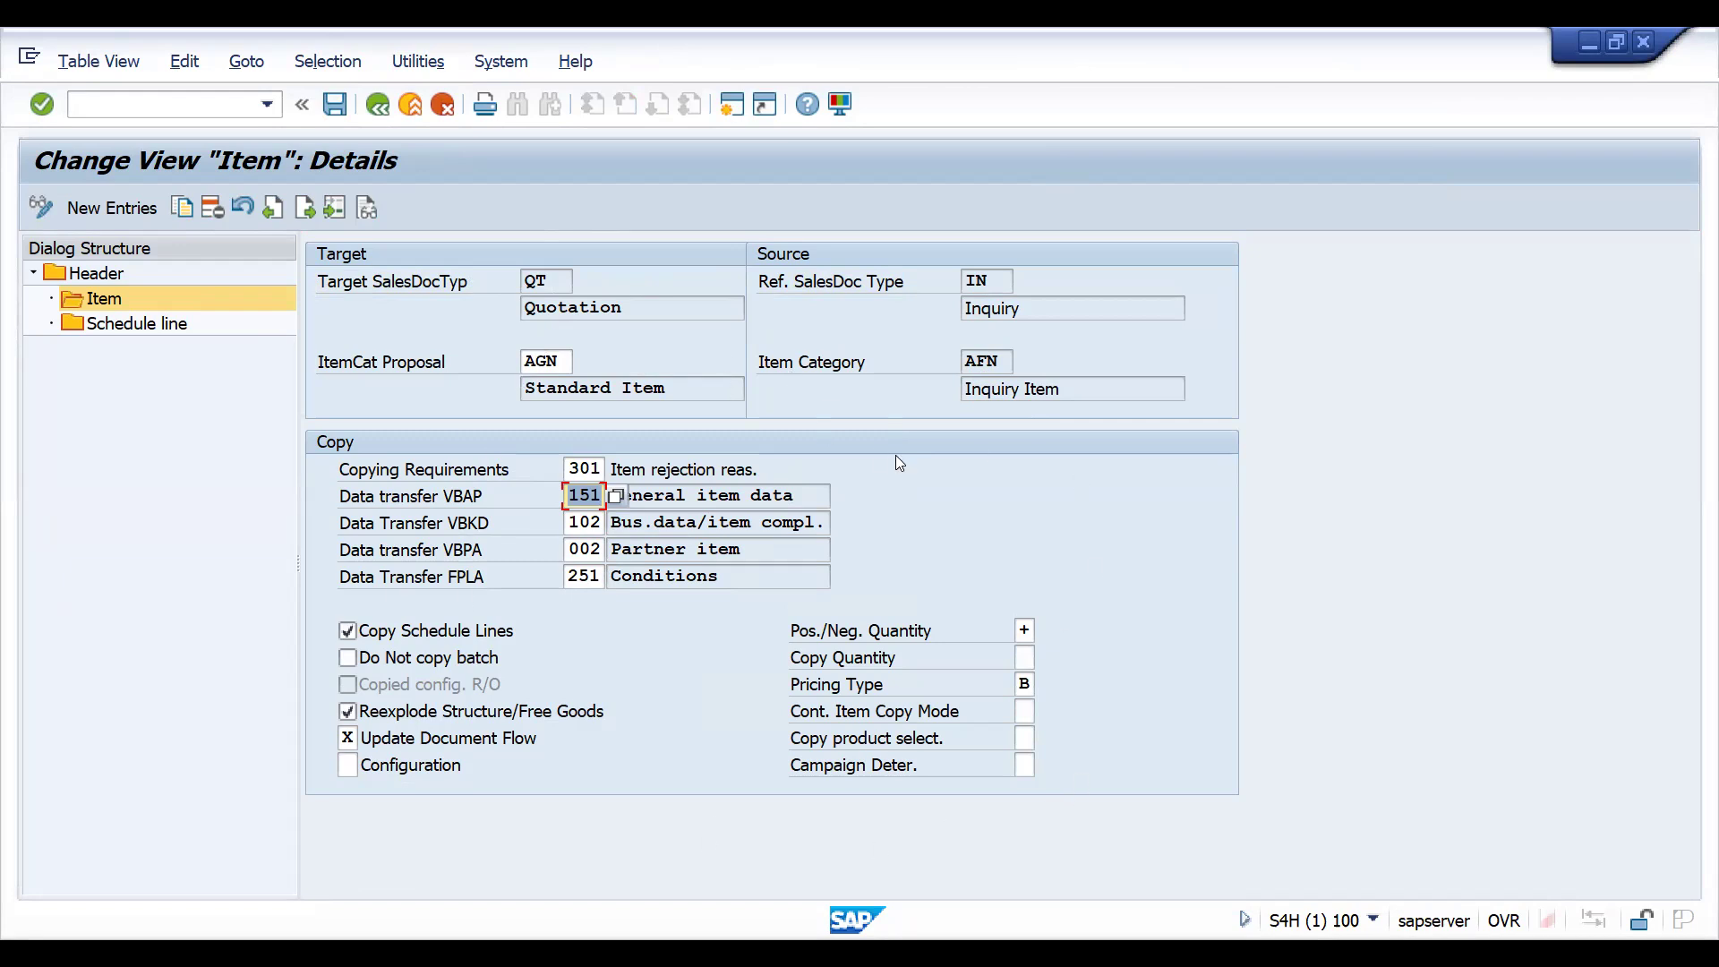
- Examine the schedule line copying details for category AT from IN to QT, and return to the header overview
click(141, 327)
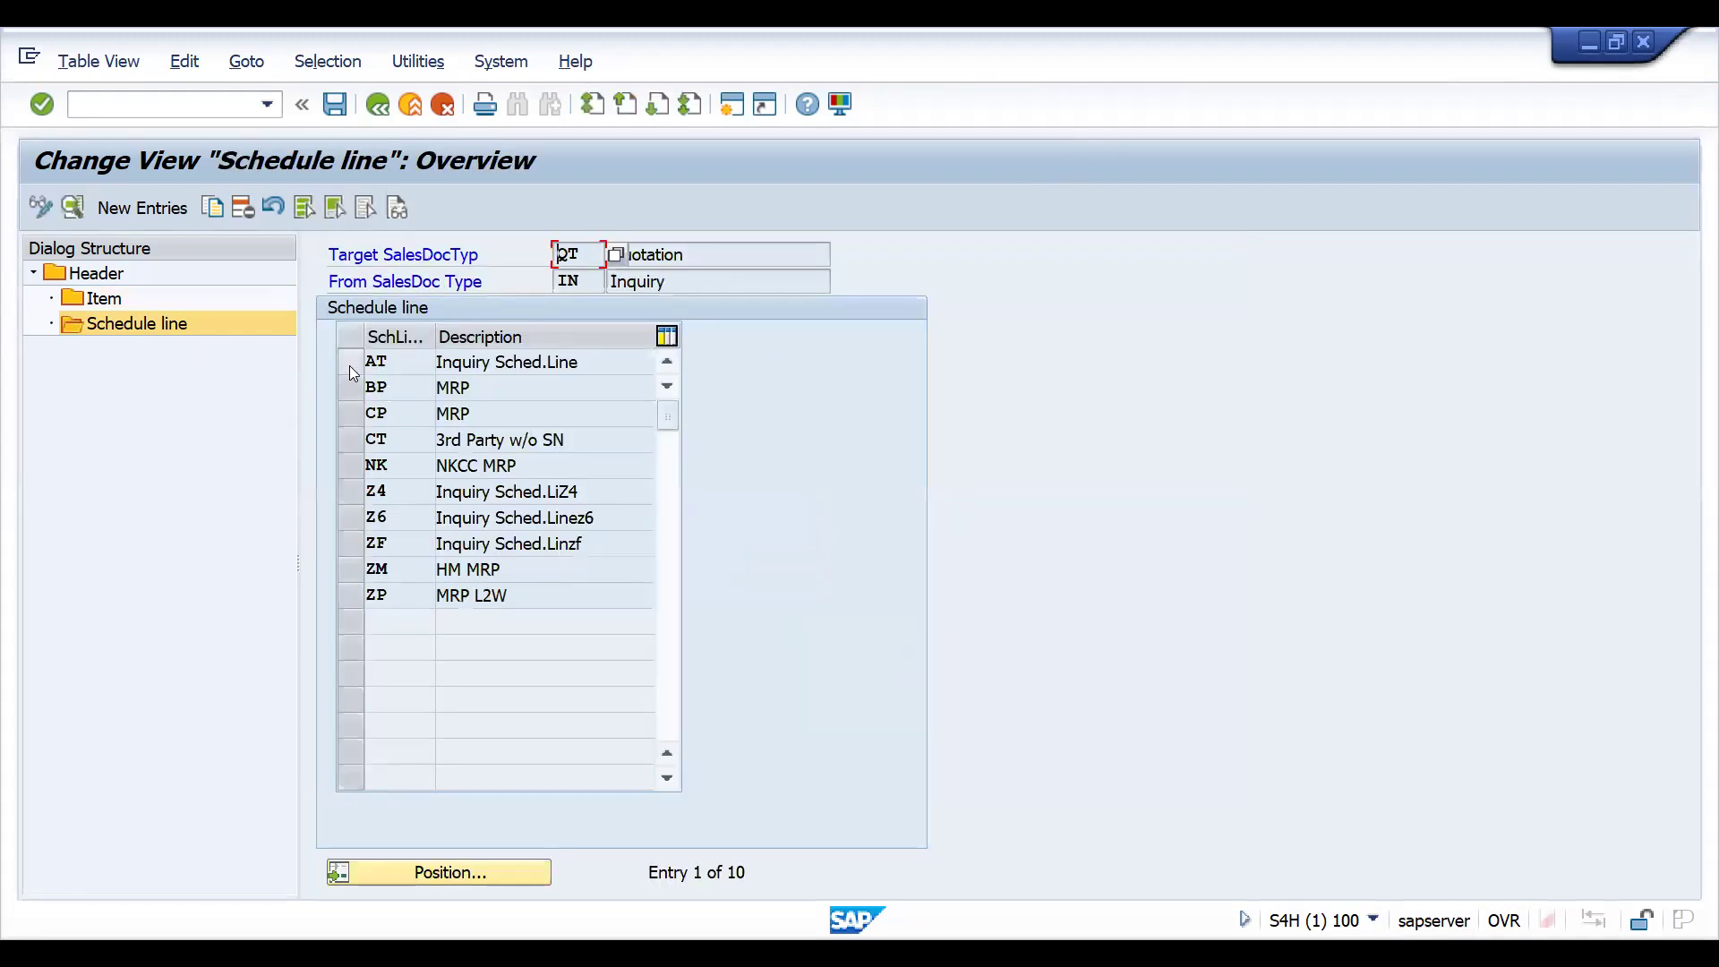
click(349, 365)
double_click(403, 360)
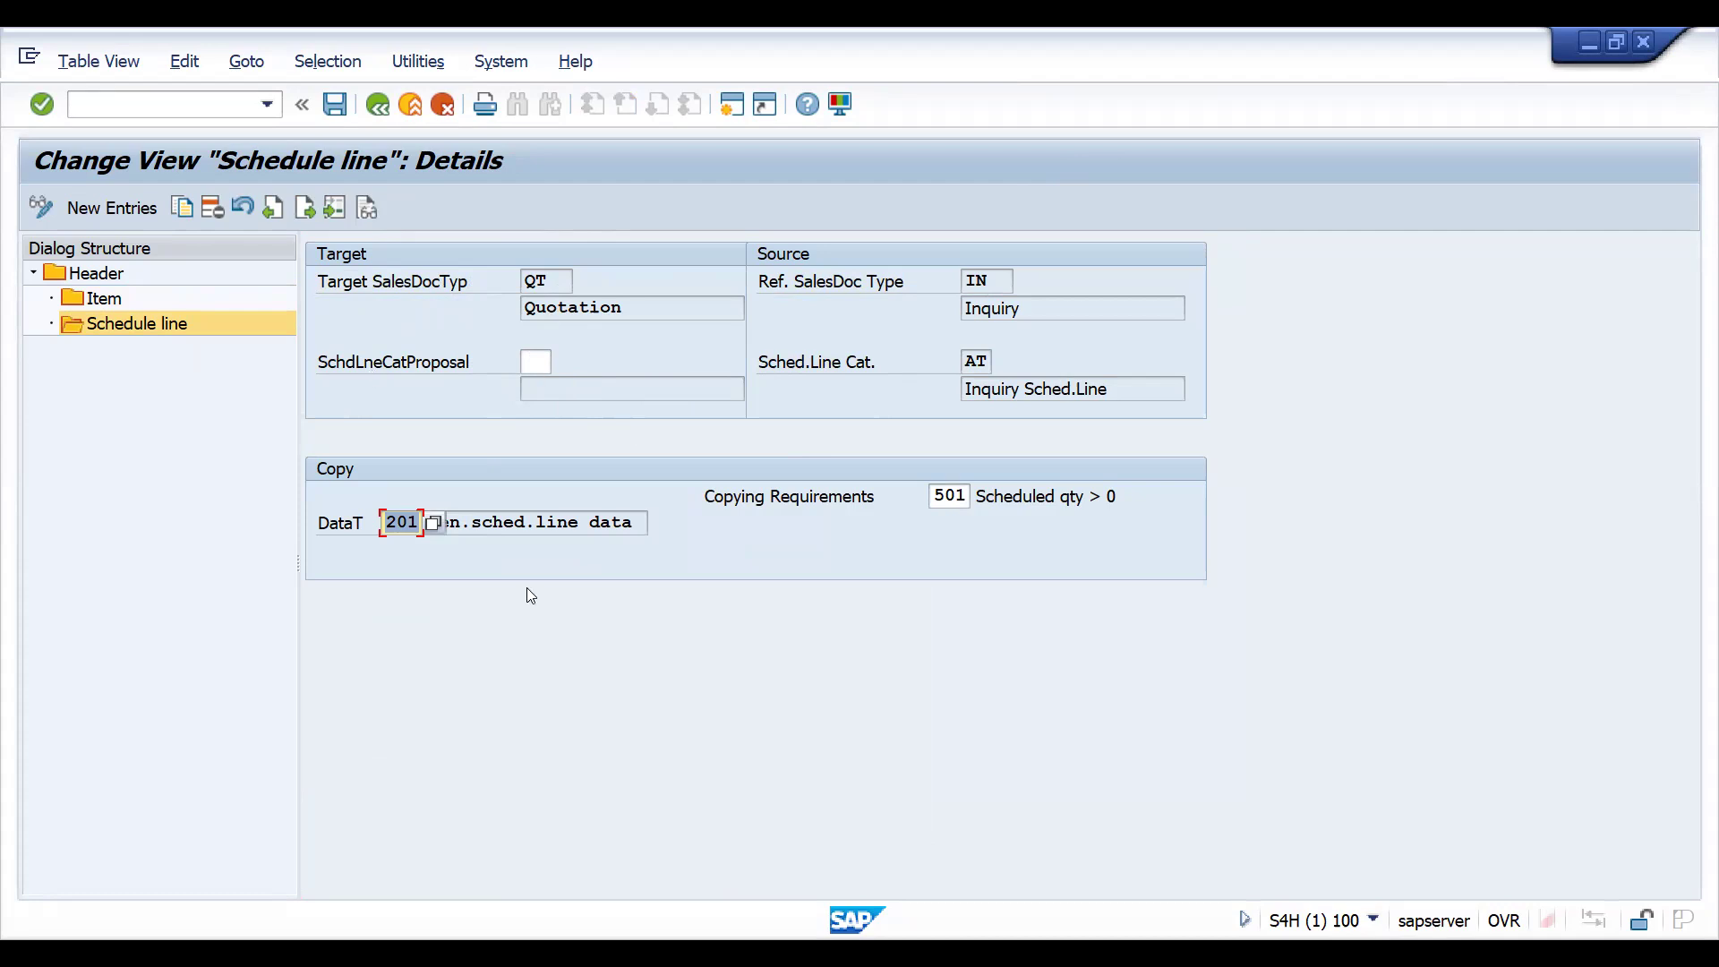
click(387, 110)
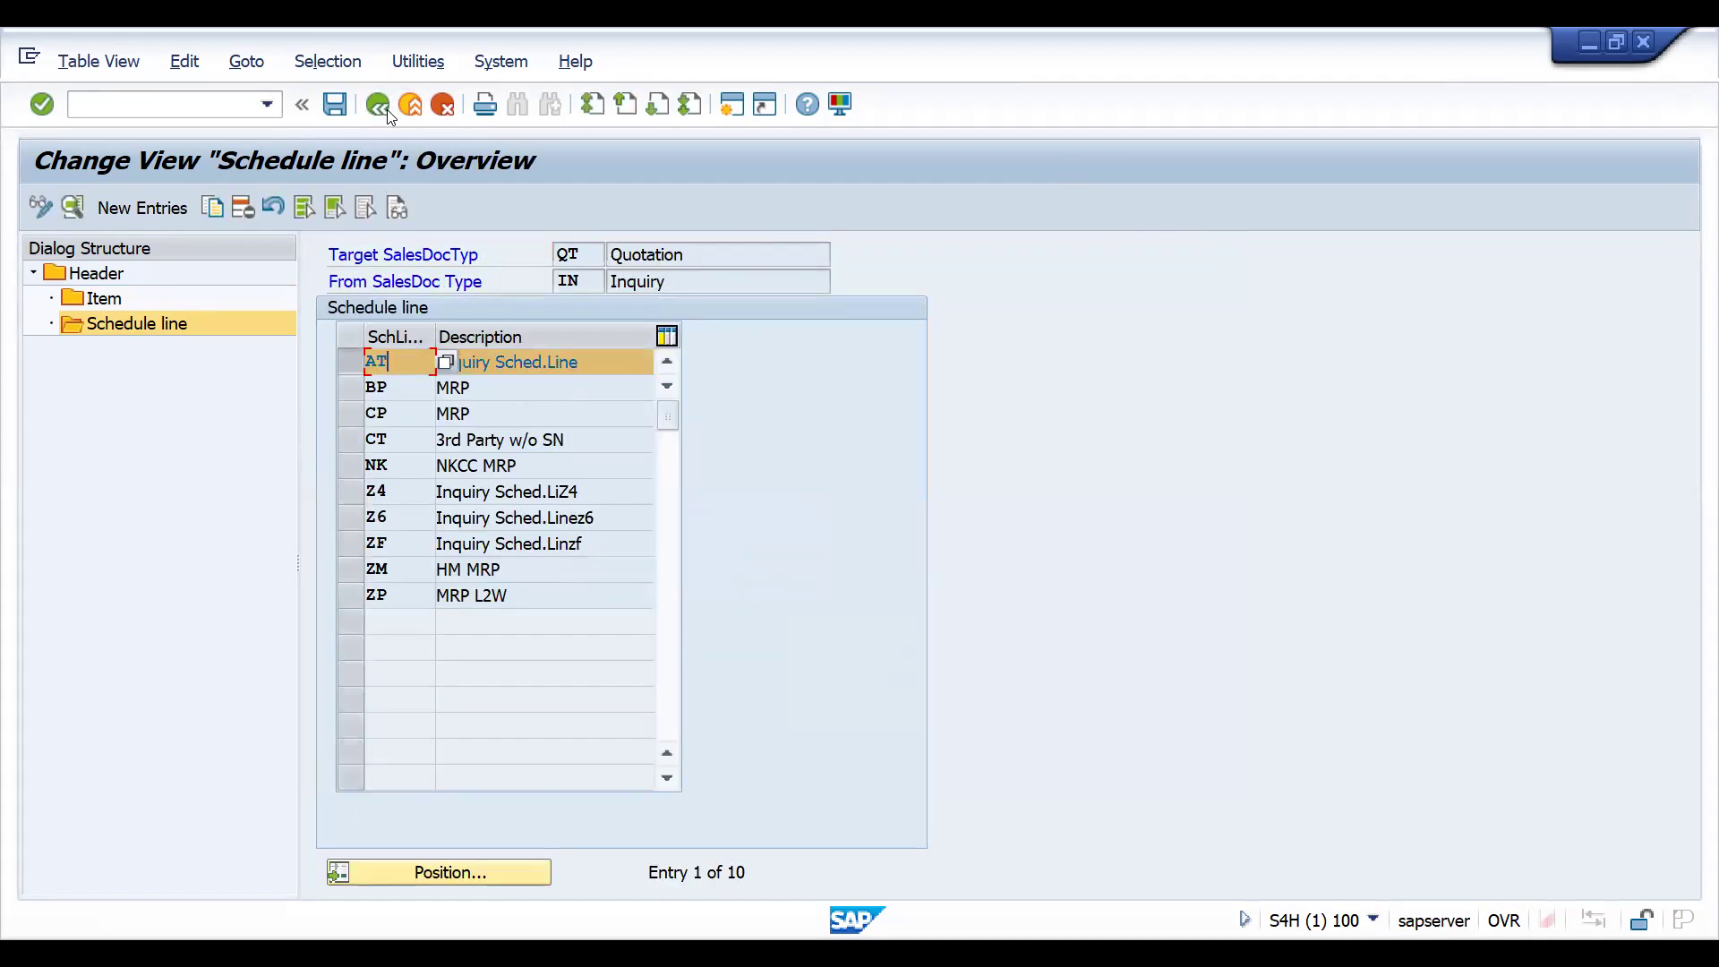
click(387, 109)
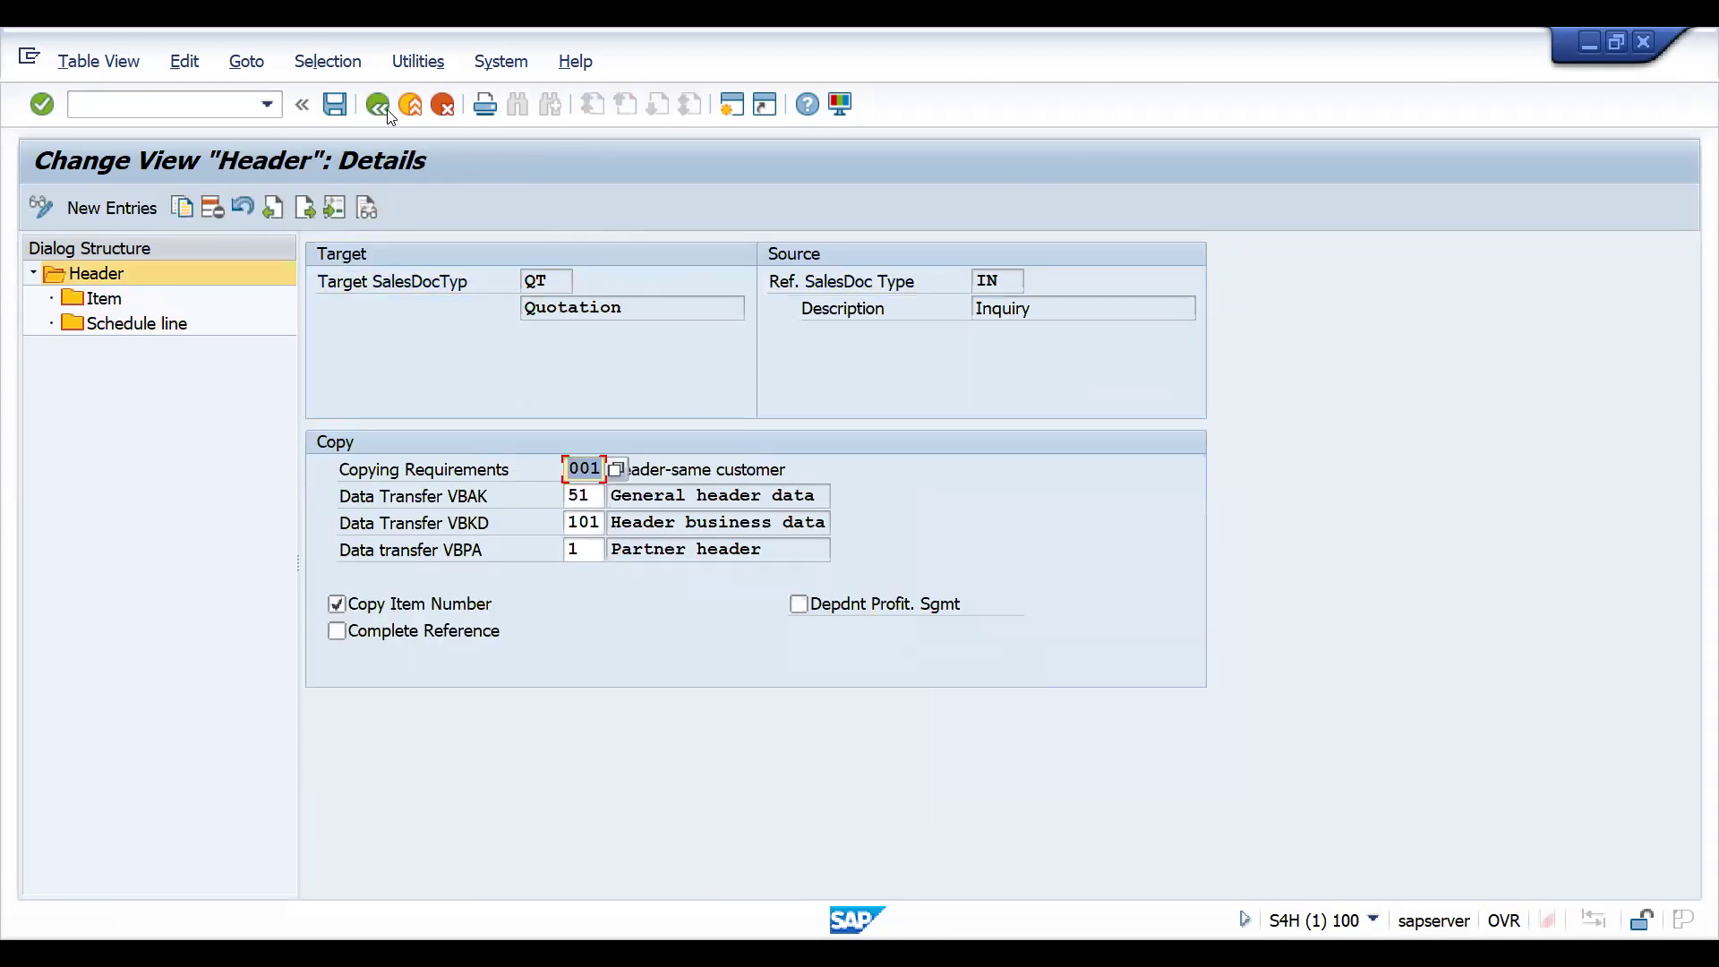
click(382, 104)
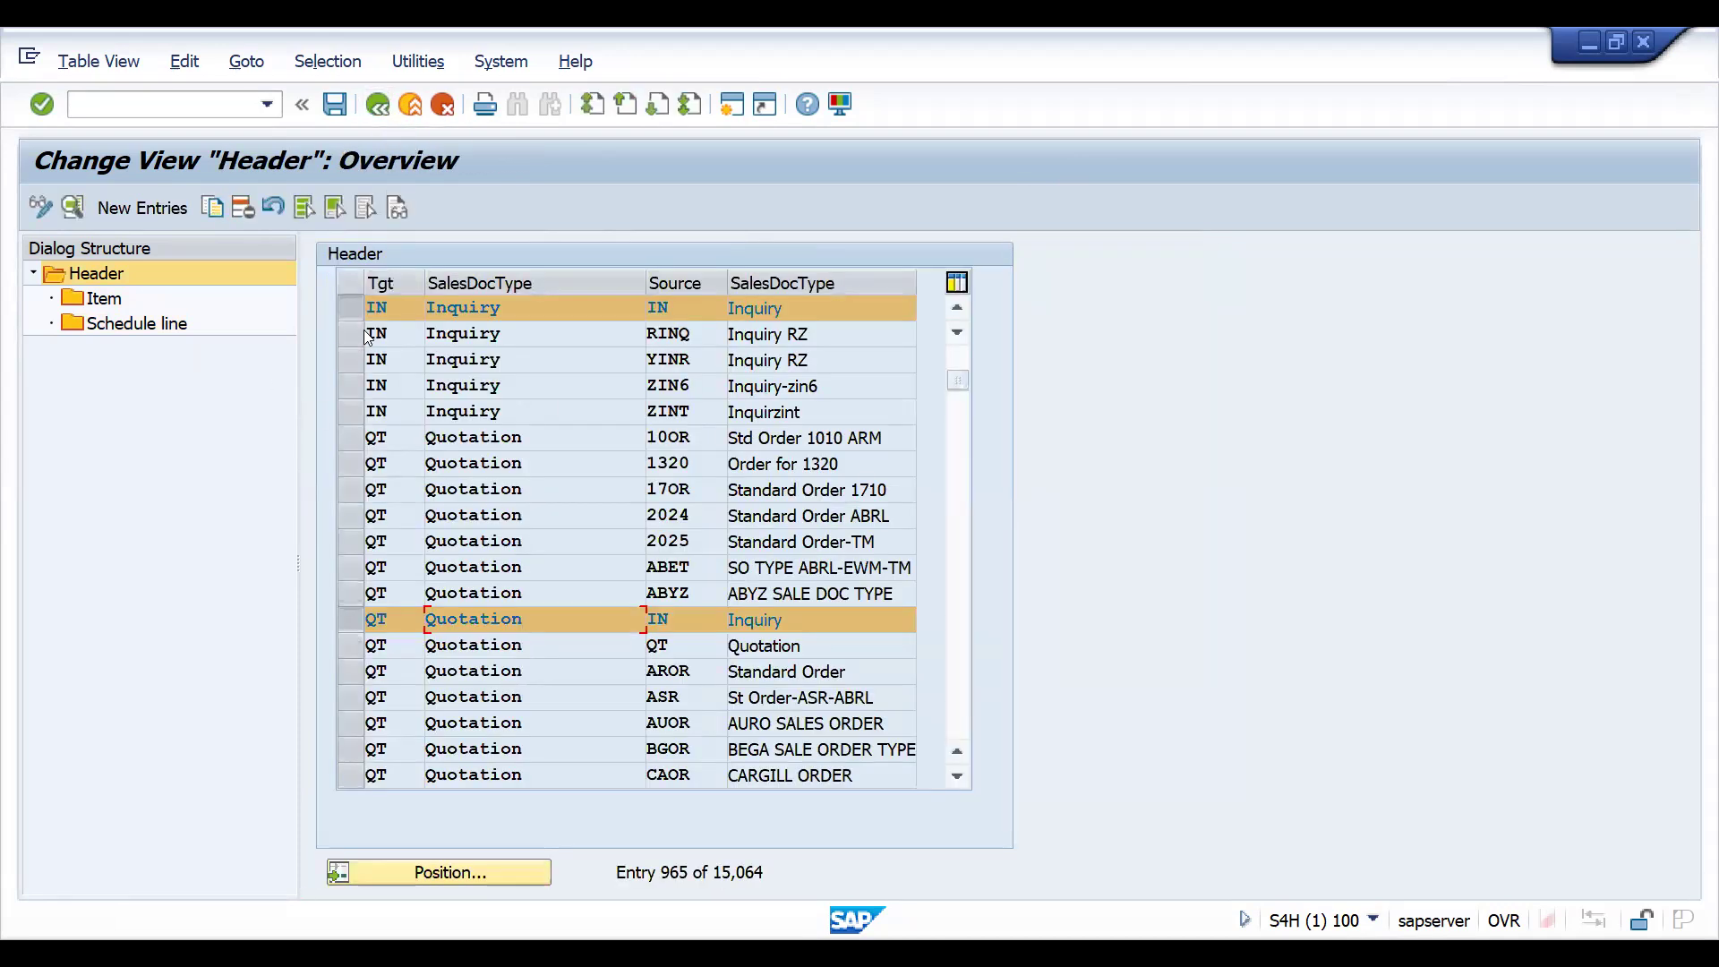
click(358, 310)
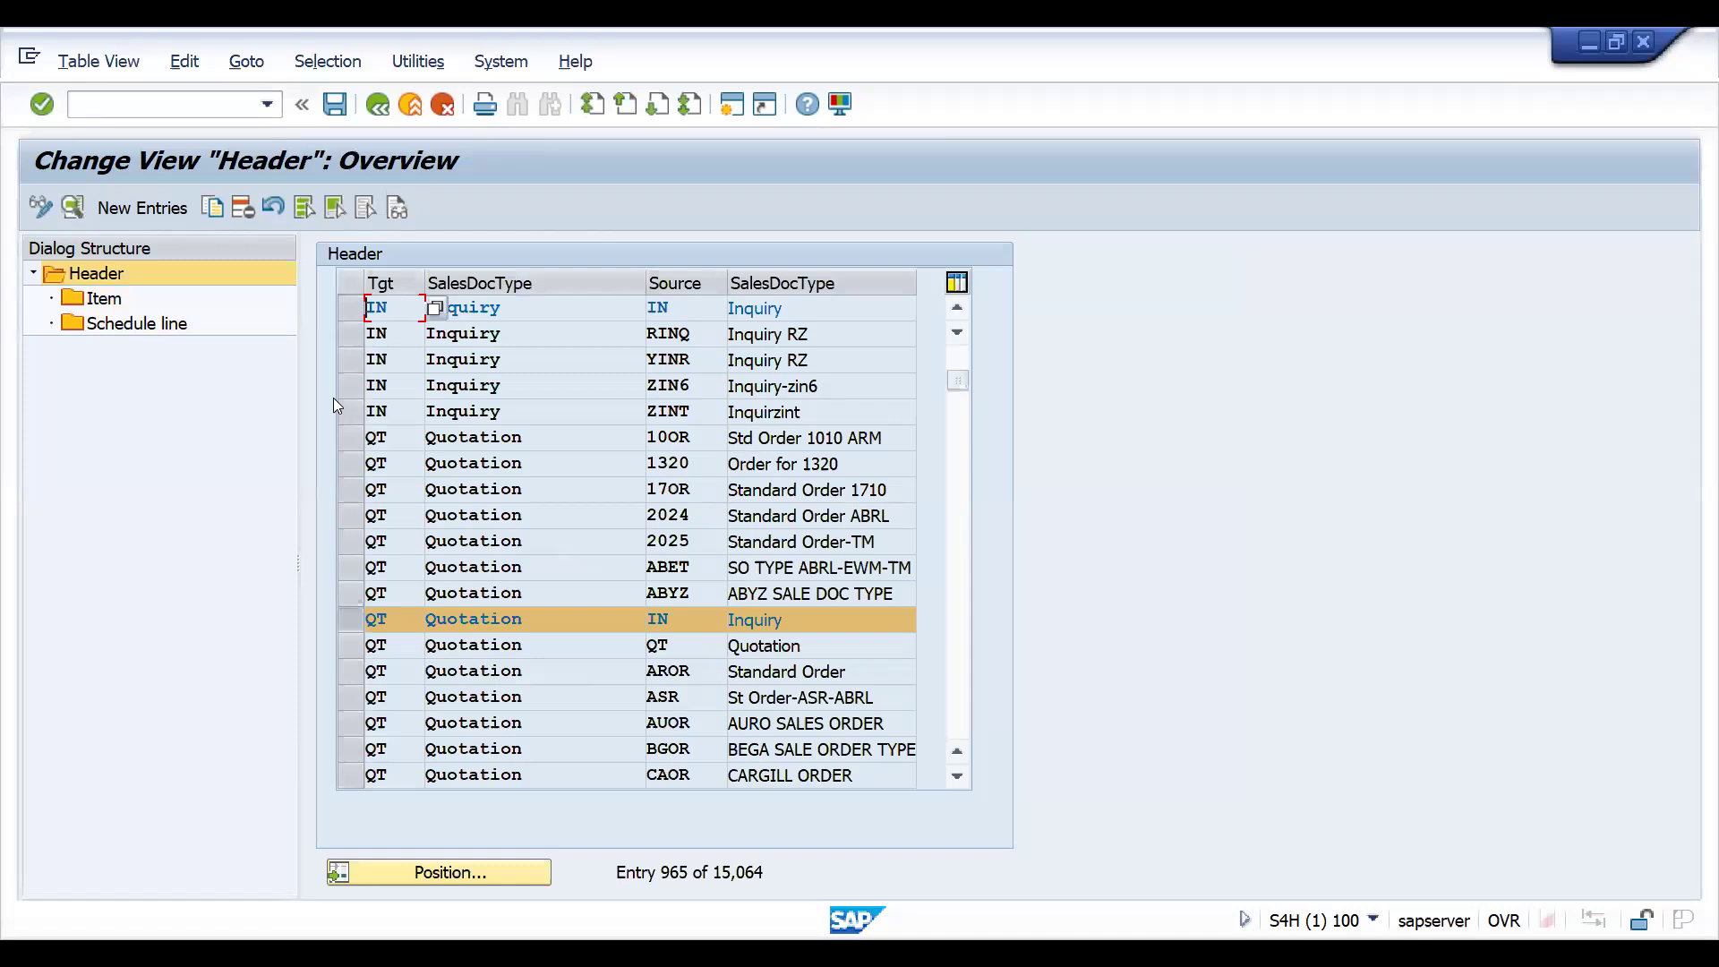
click(350, 617)
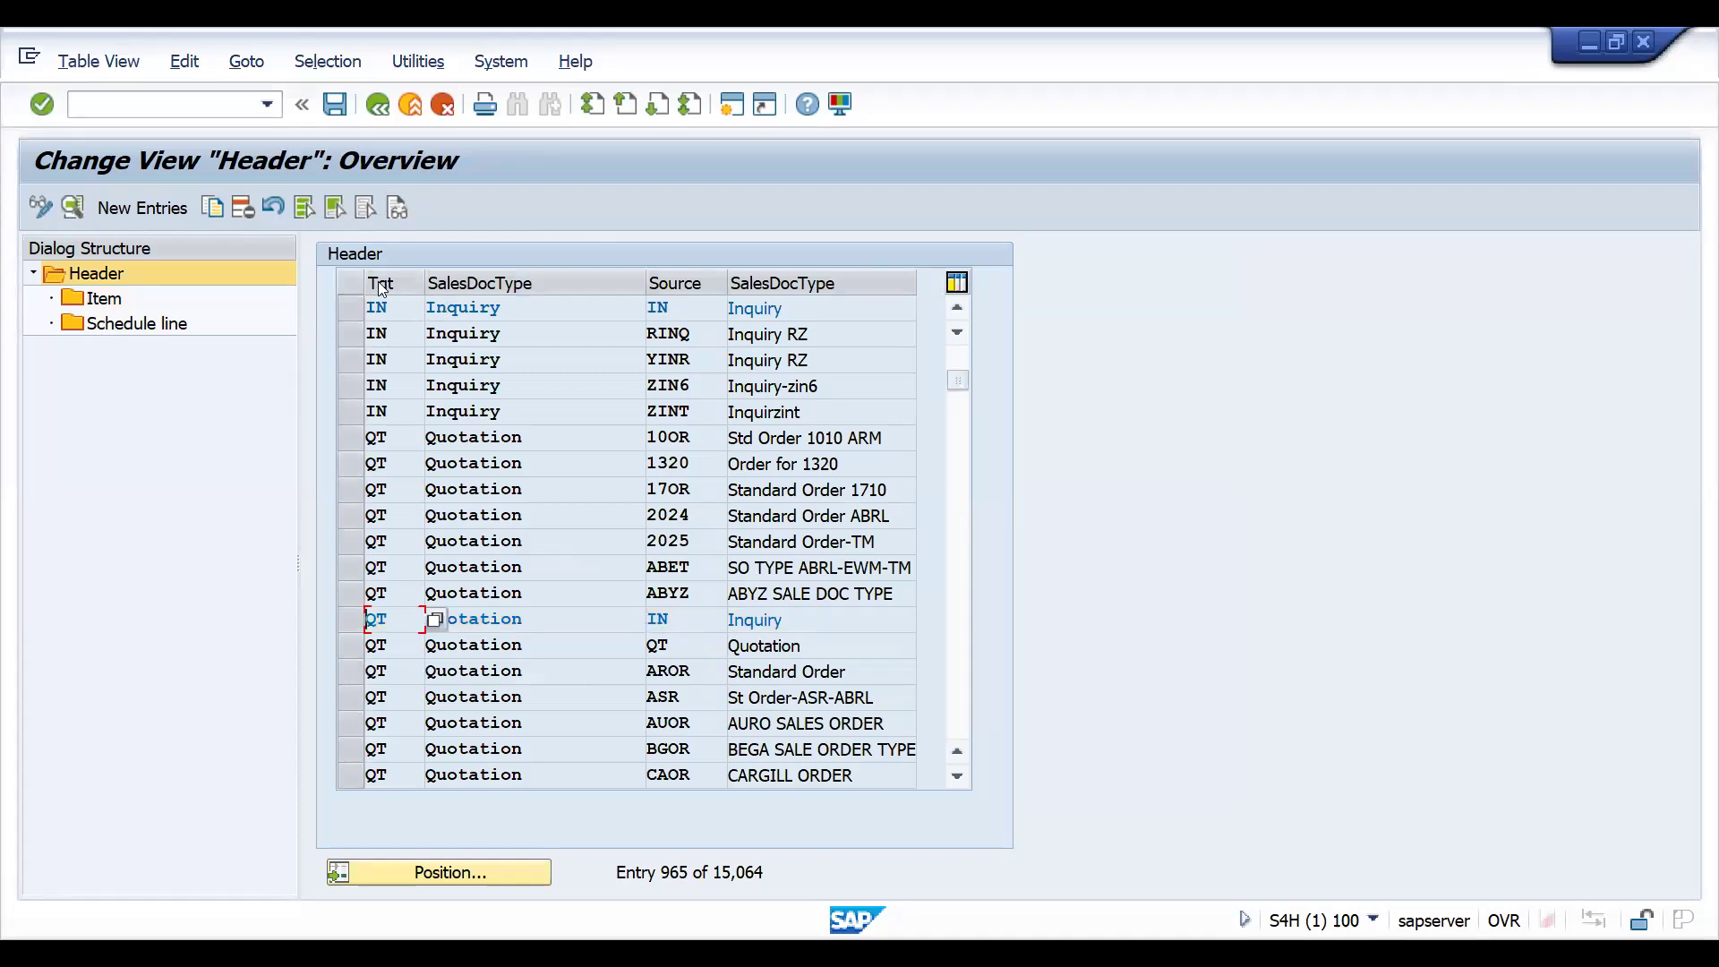
click(348, 309)
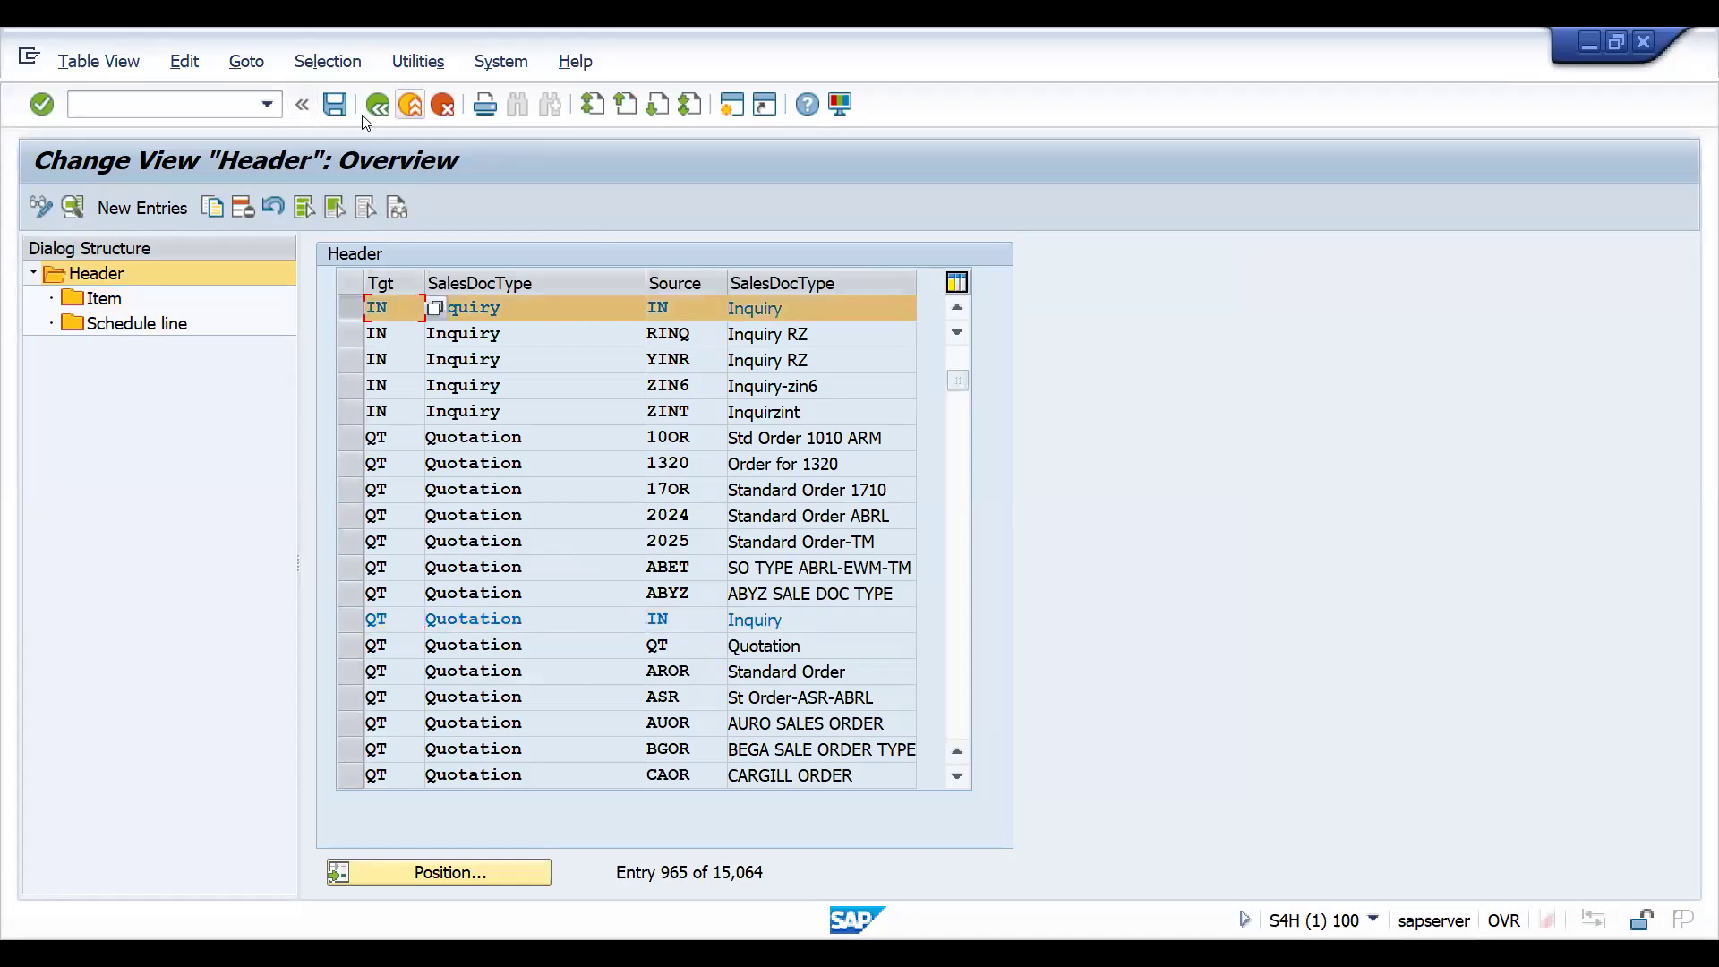
- Leave the customizing view with /n and start transaction VTAA
click(199, 95)
text(/n)
key(Return)
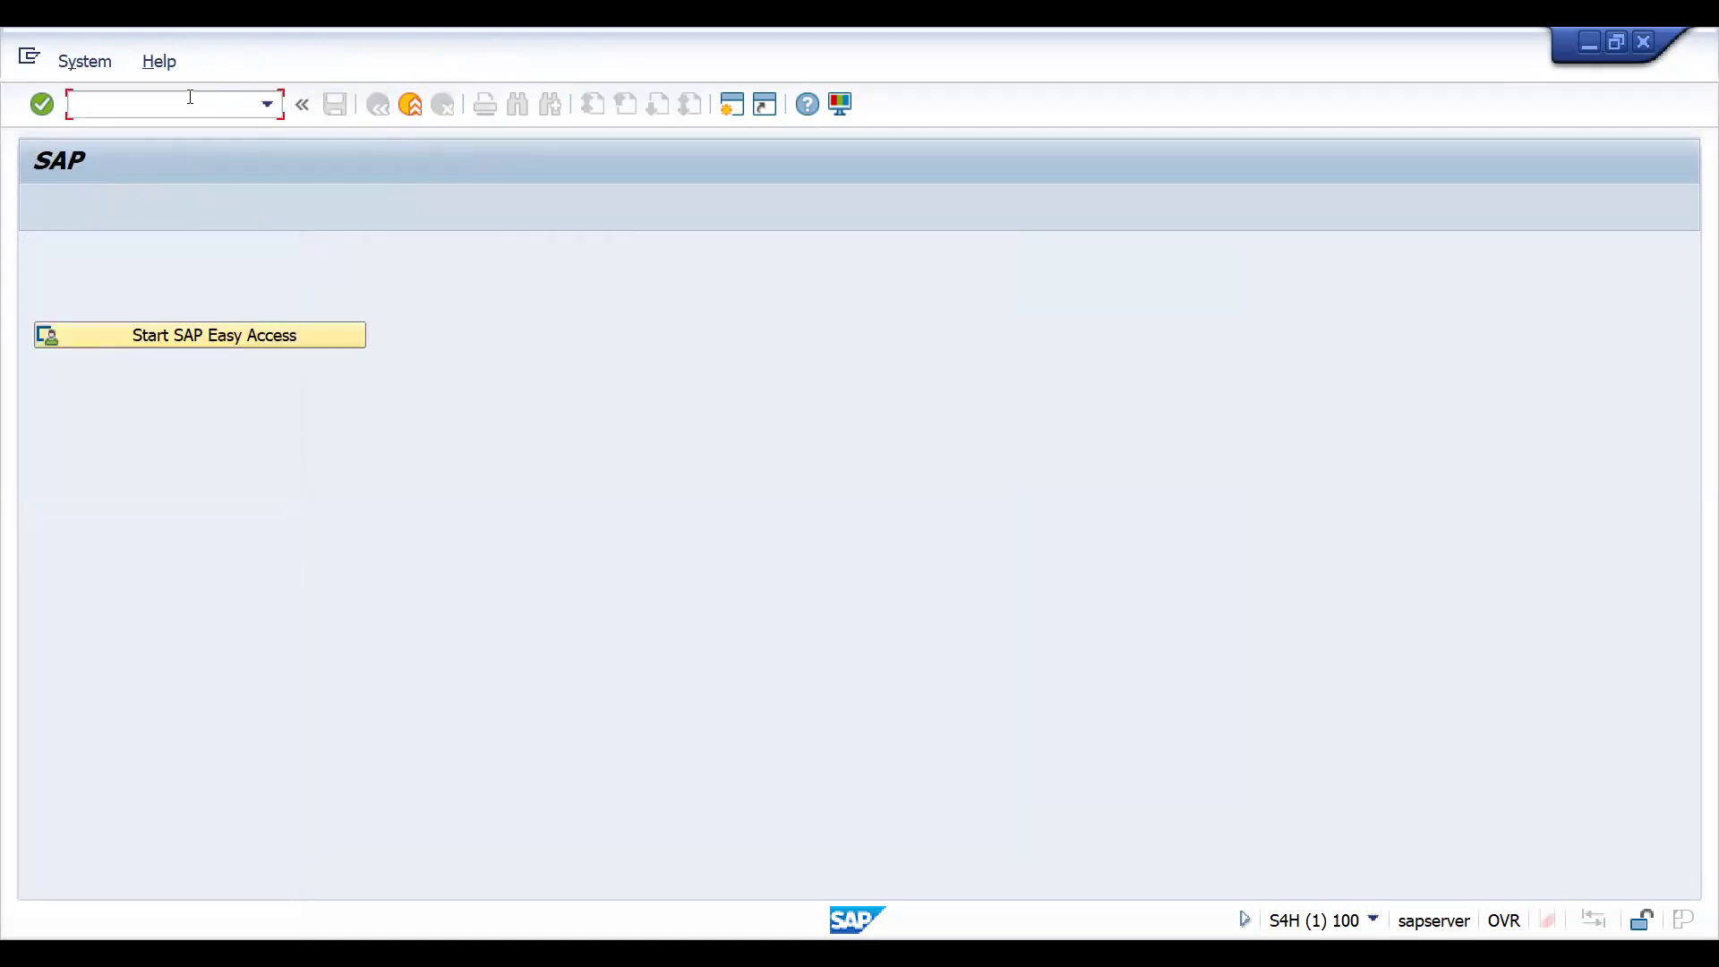
text(VTAA)
key(Return)
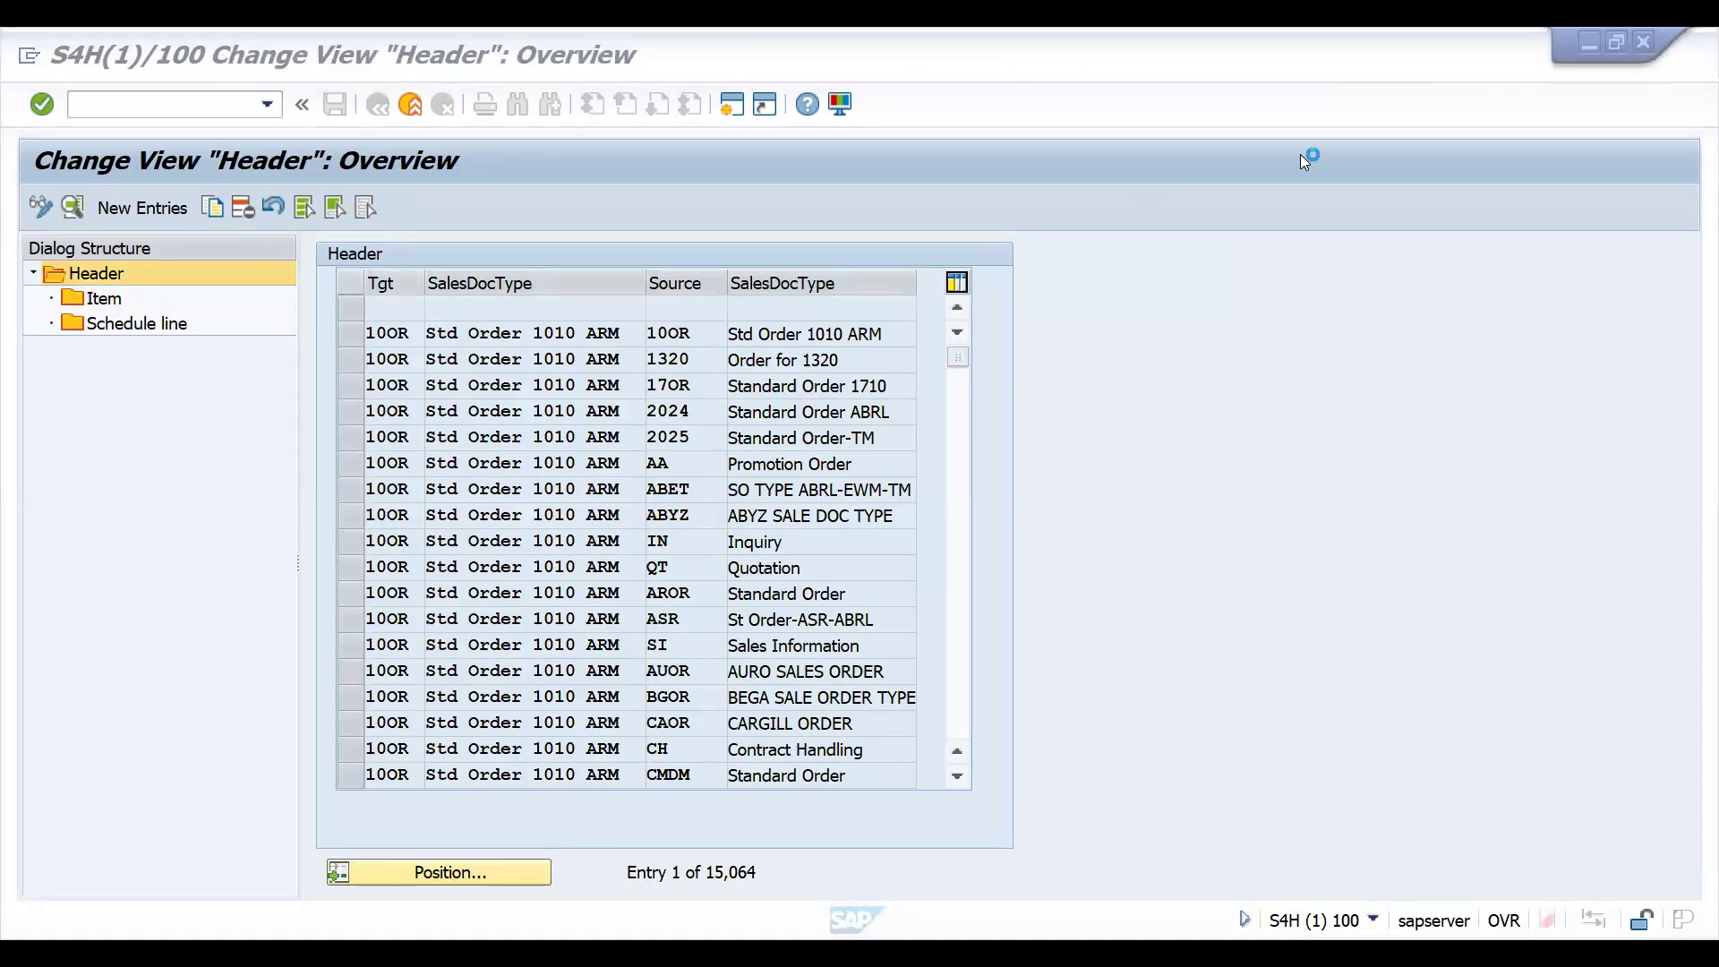
- Switch to the COPY CONTROL workbook in Excel and enter VTAA in cell G3, next to the SALE DOC heading
key(alt+Tab)
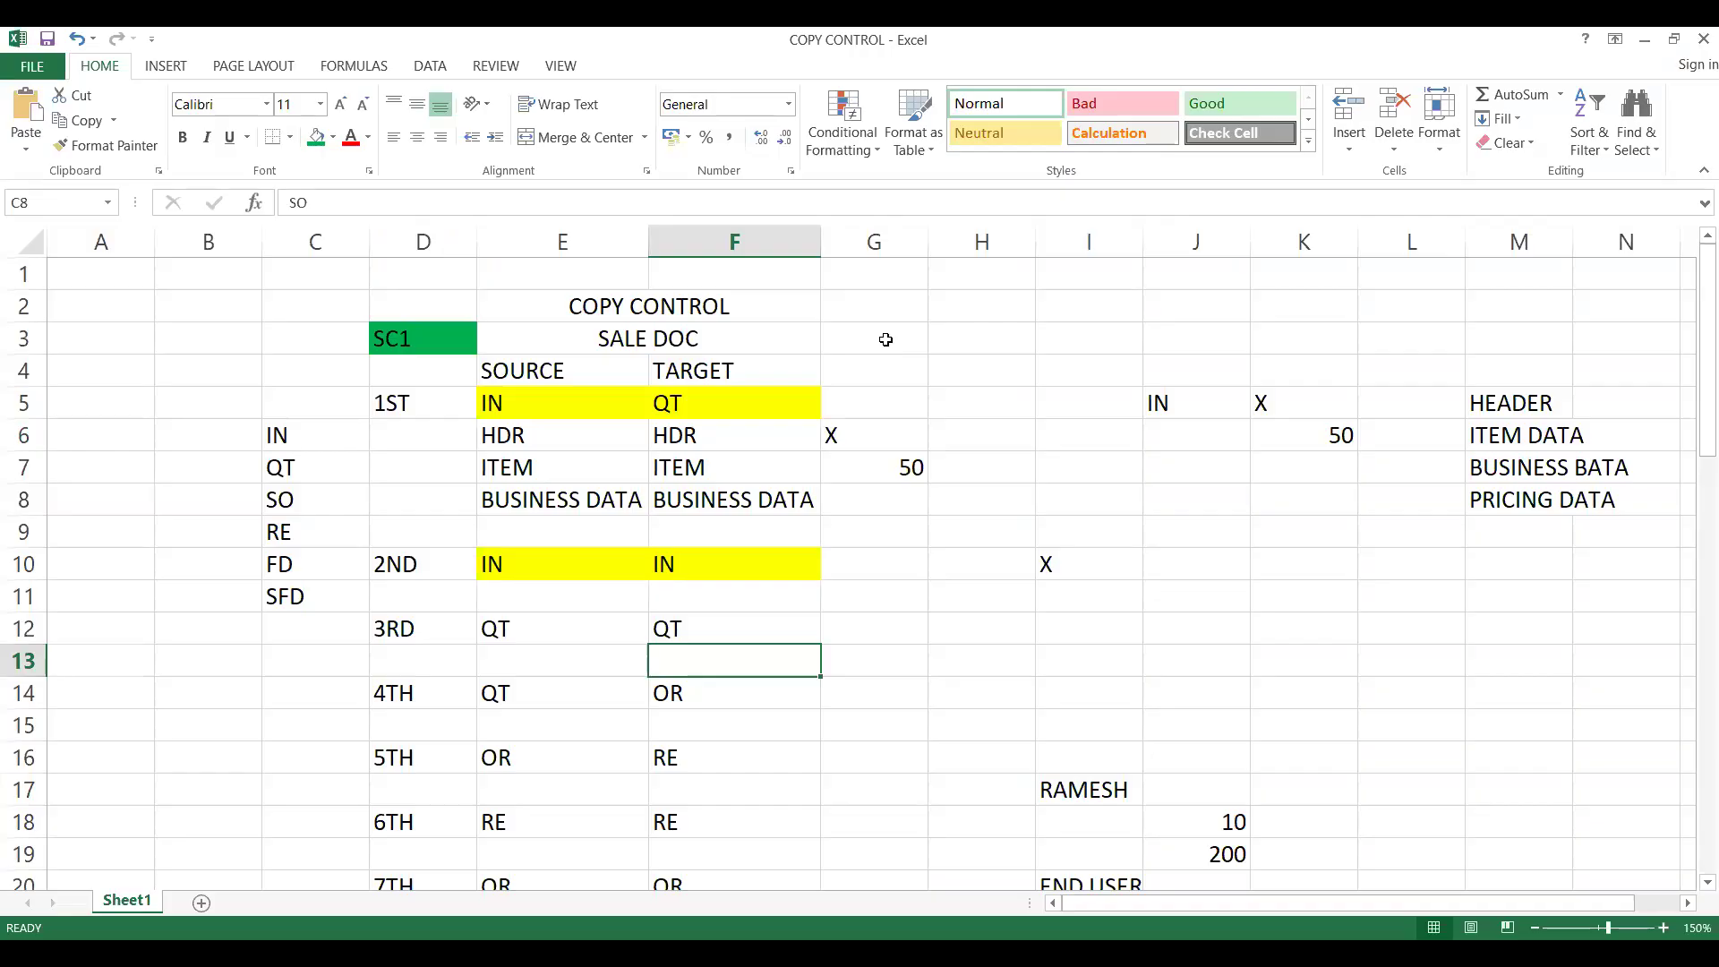
click(886, 340)
text(VTAA)
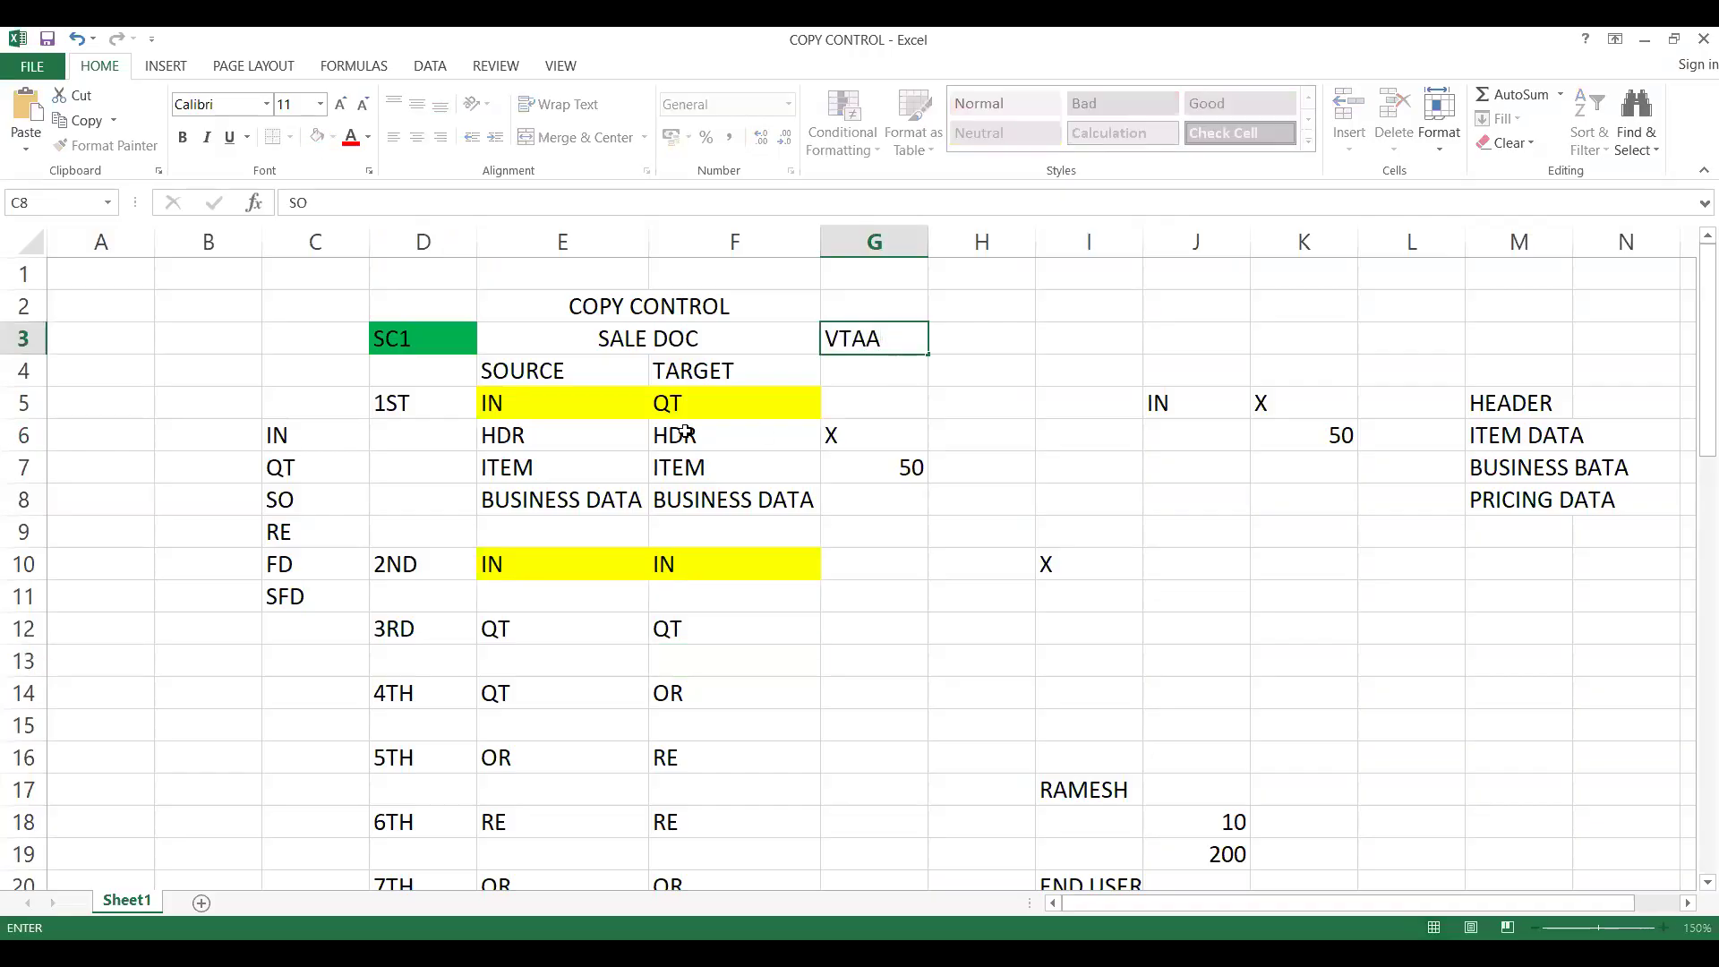
click(674, 434)
- Enter the heading SALDOC TO SAL DOC in cell Q4, in the empty area beyond the existing notes
key(Right)
key(Right)
key(Right)
key(Right)
key(Right)
key(Right)
key(Right)
key(Right)
key(Right)
key(Right)
key(Right)
key(Right)
key(Right)
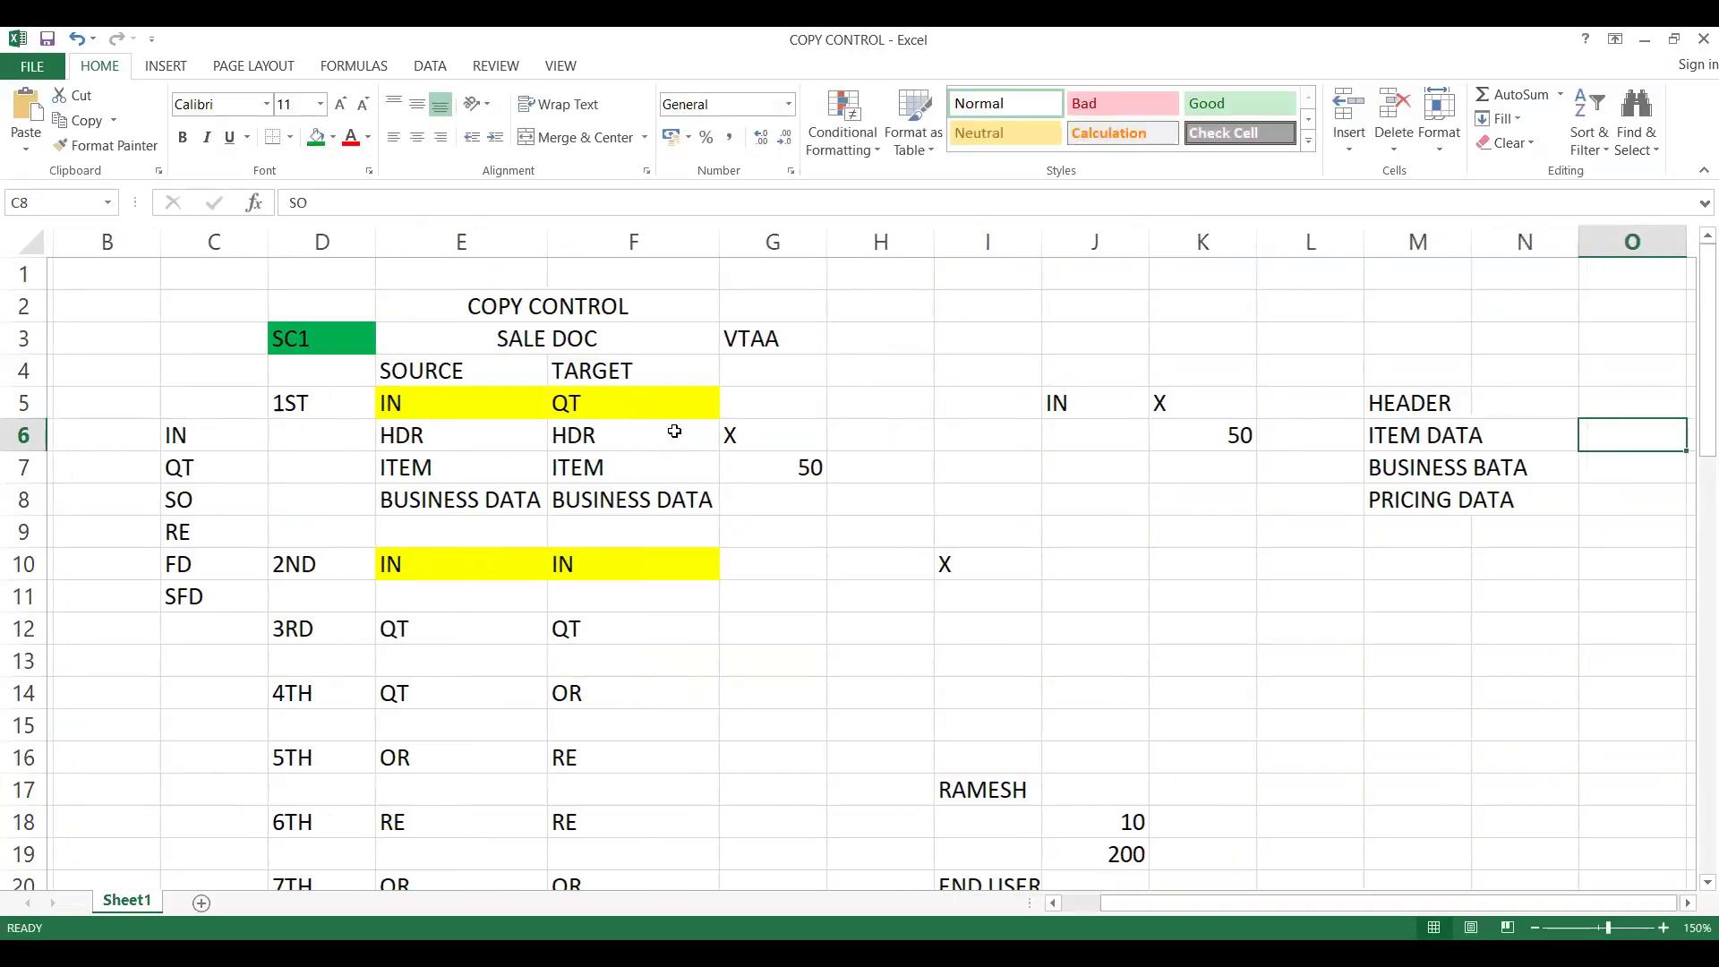
key(Right)
key(Right)
key(Right)
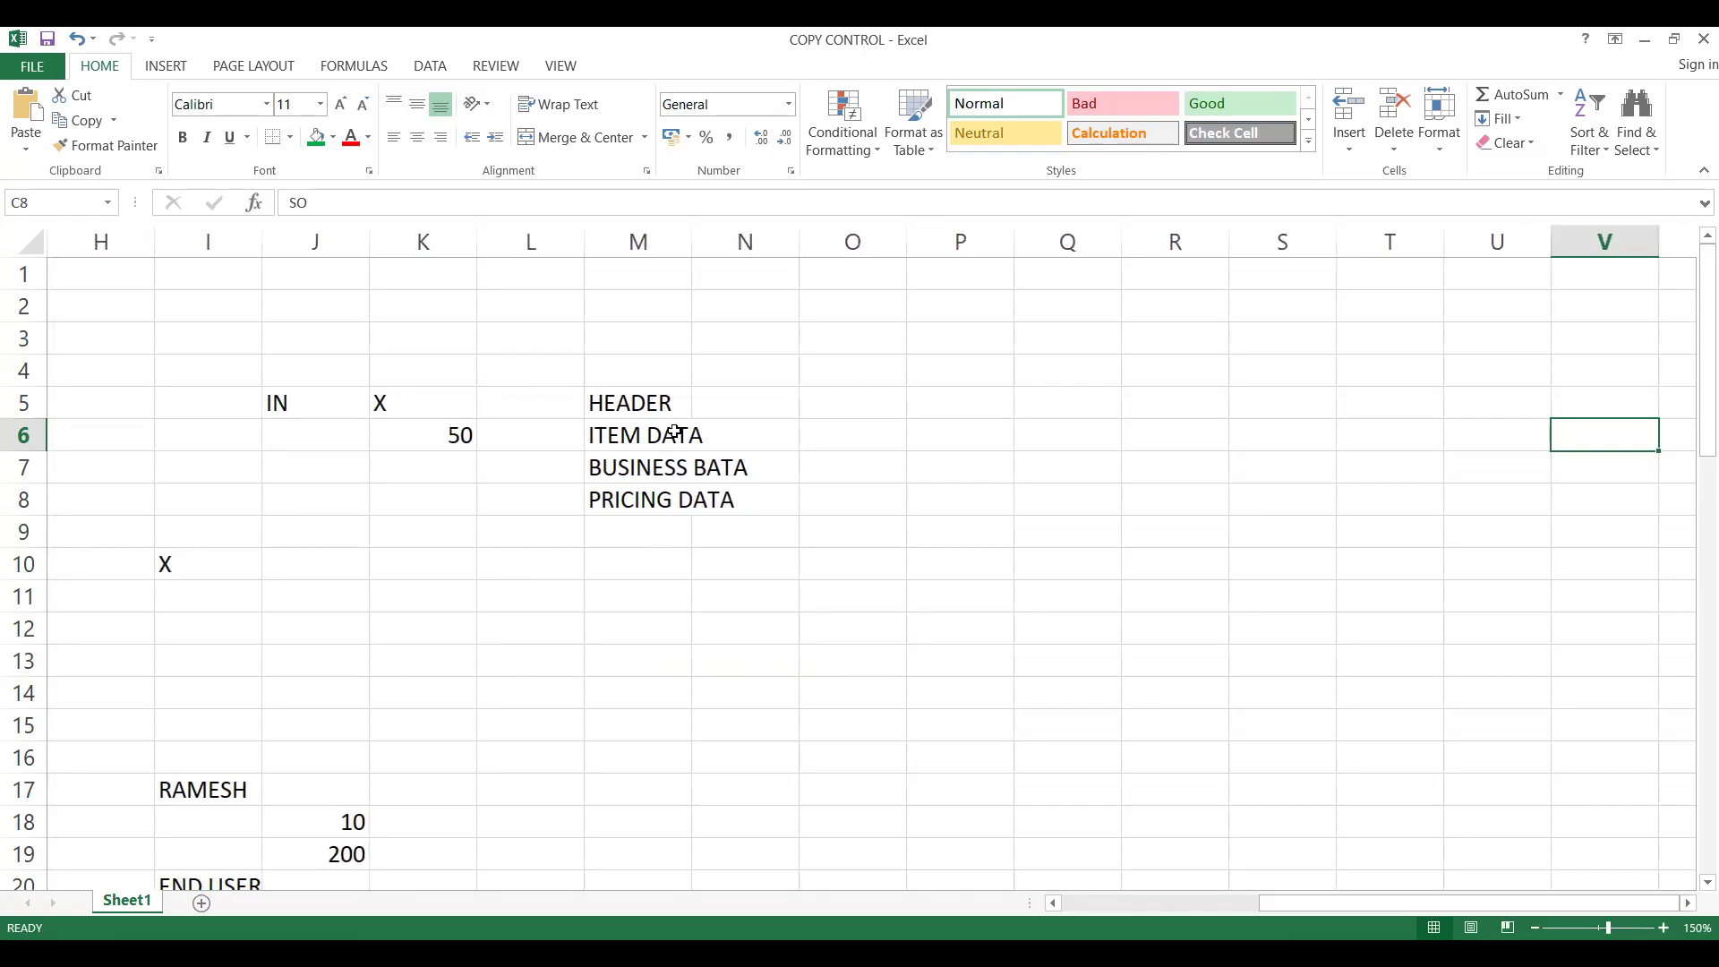
key(Left)
key(Left)
key(Left)
key(Left)
key(Left)
key(Left)
key(Up)
key(Up)
key(Up)
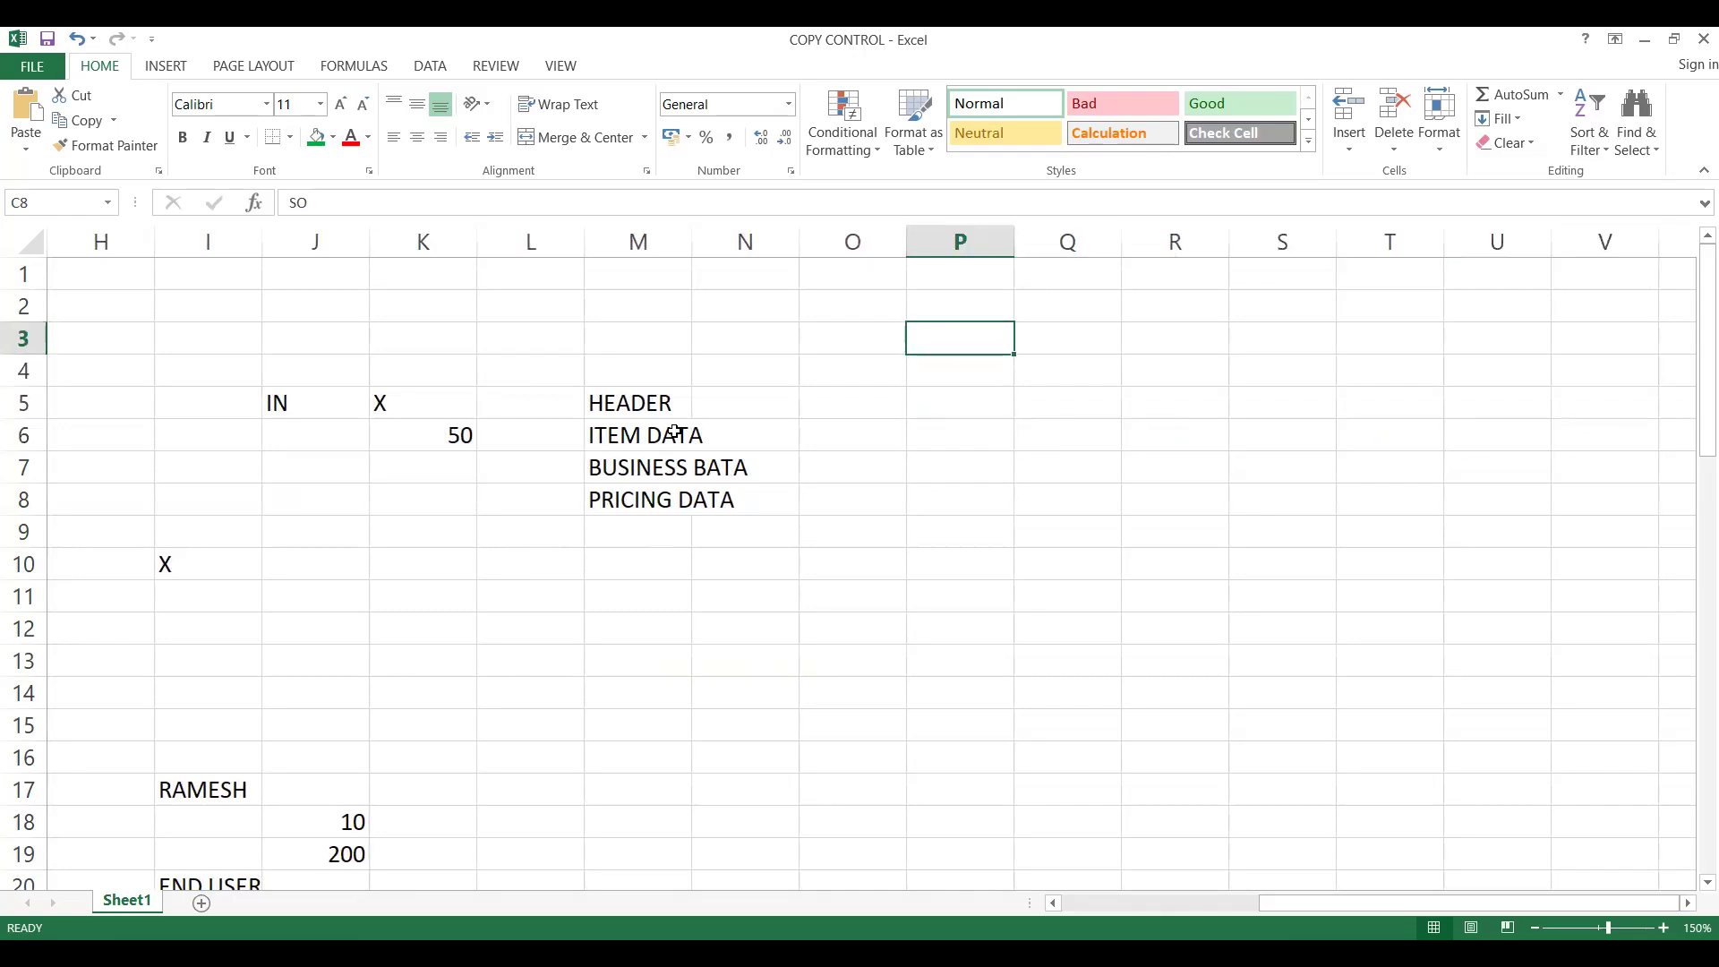
key(Down)
key(Right)
text(SAL)
text(T)
key(BackSpace)
text(T)
key(BackSpace)
key(BackSpace)
text(DOC TO SAL DOC)
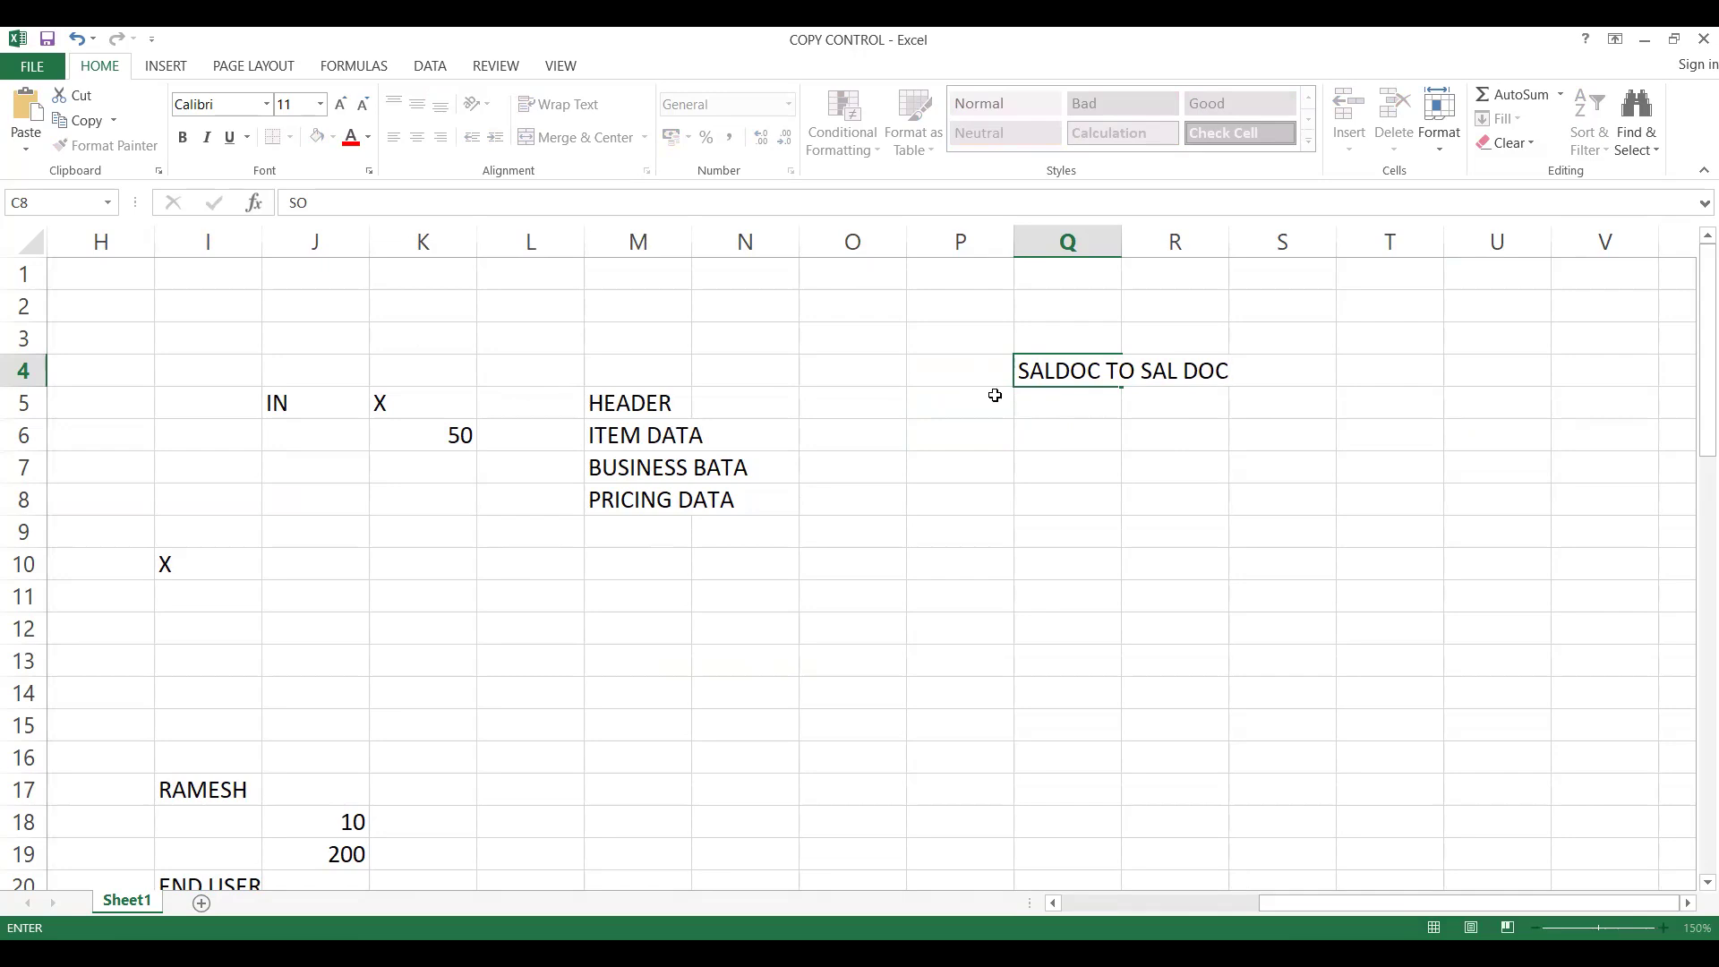
- Widen column Q to fit its heading and enter VTAA in cell Q5
click(1090, 409)
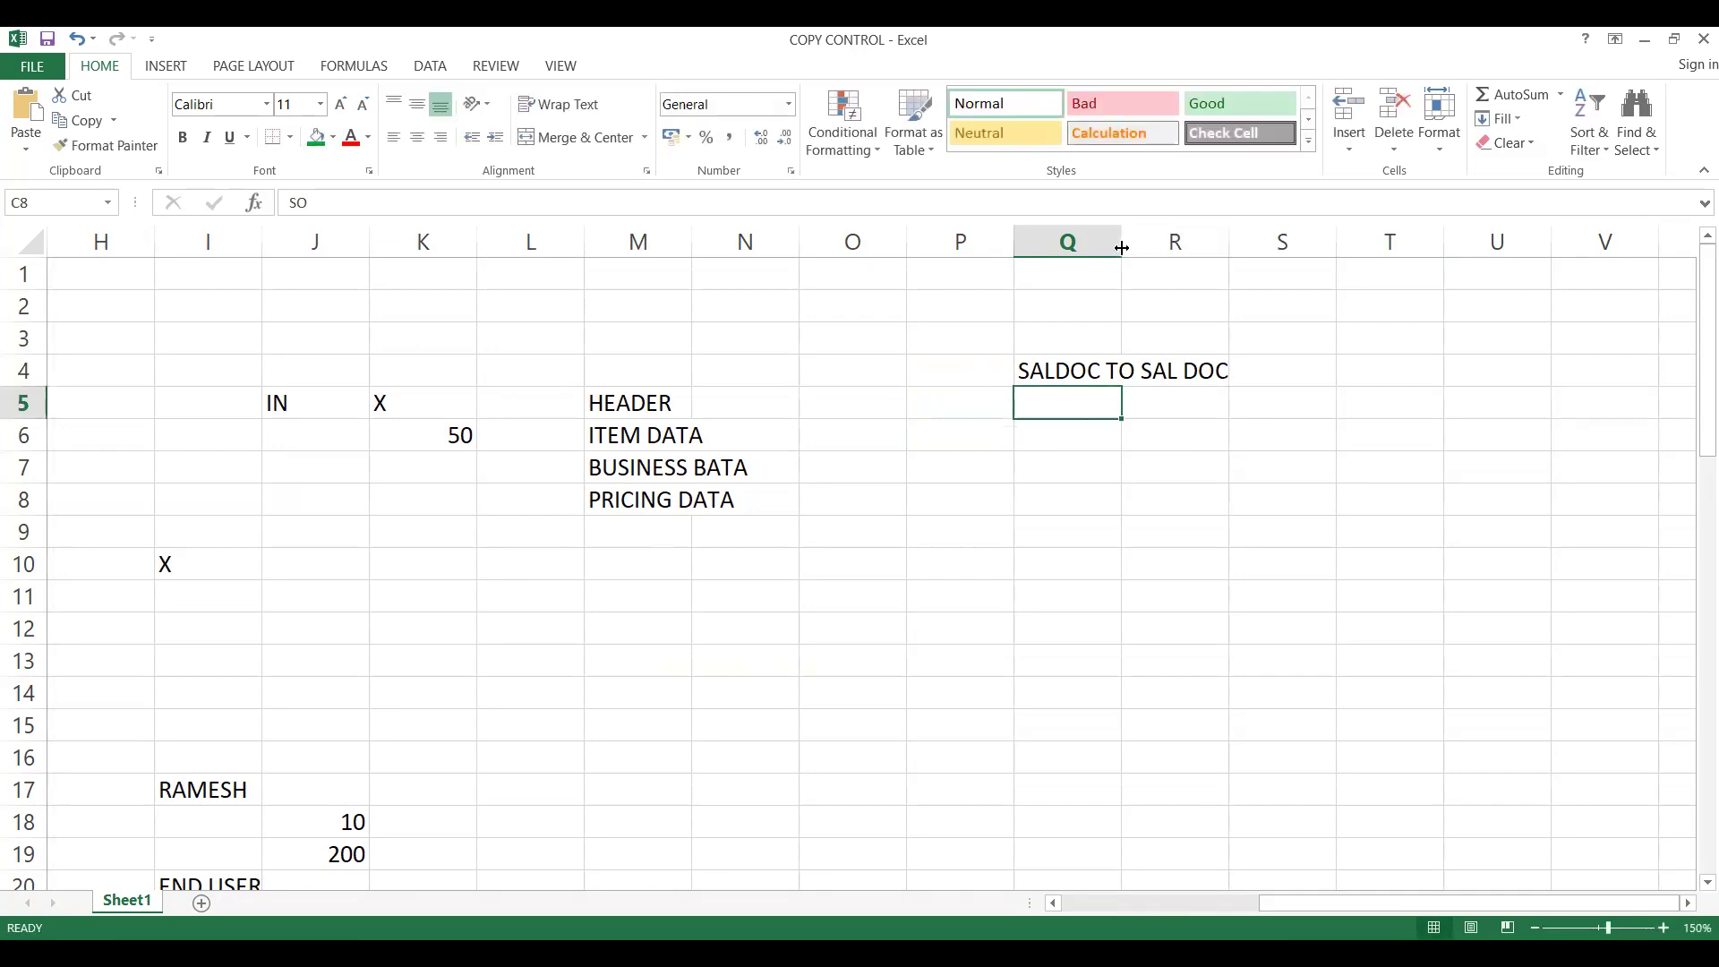
drag(1121, 248, 1237, 248)
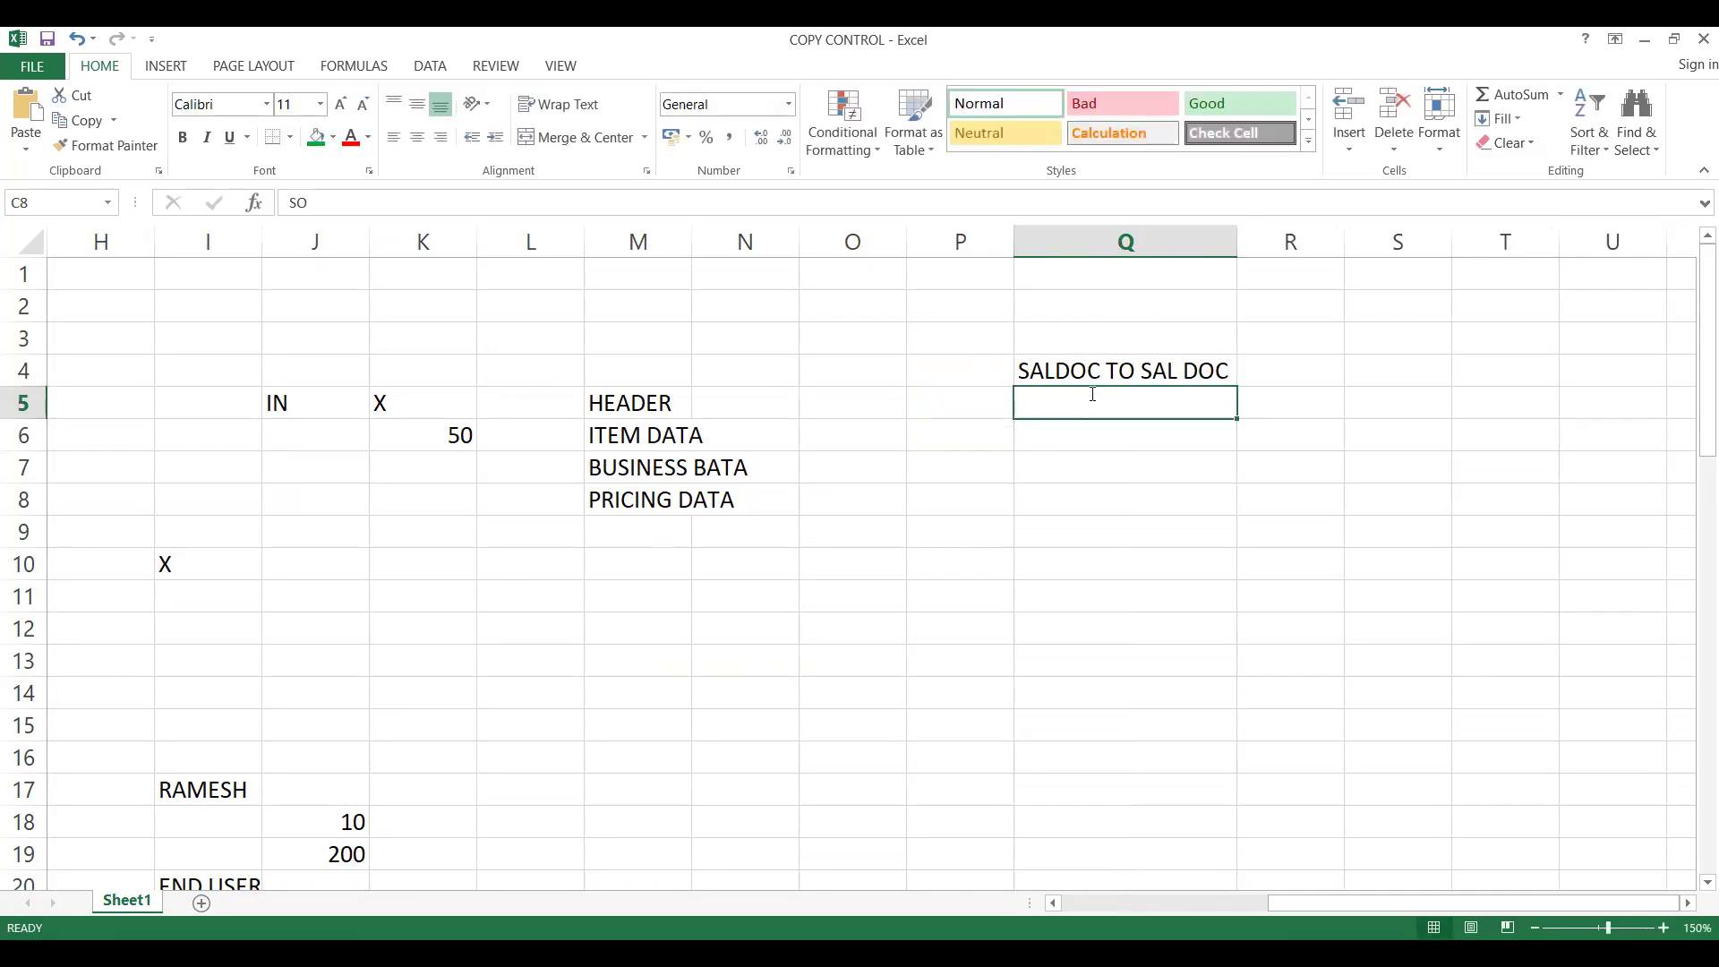
text(VTAA)
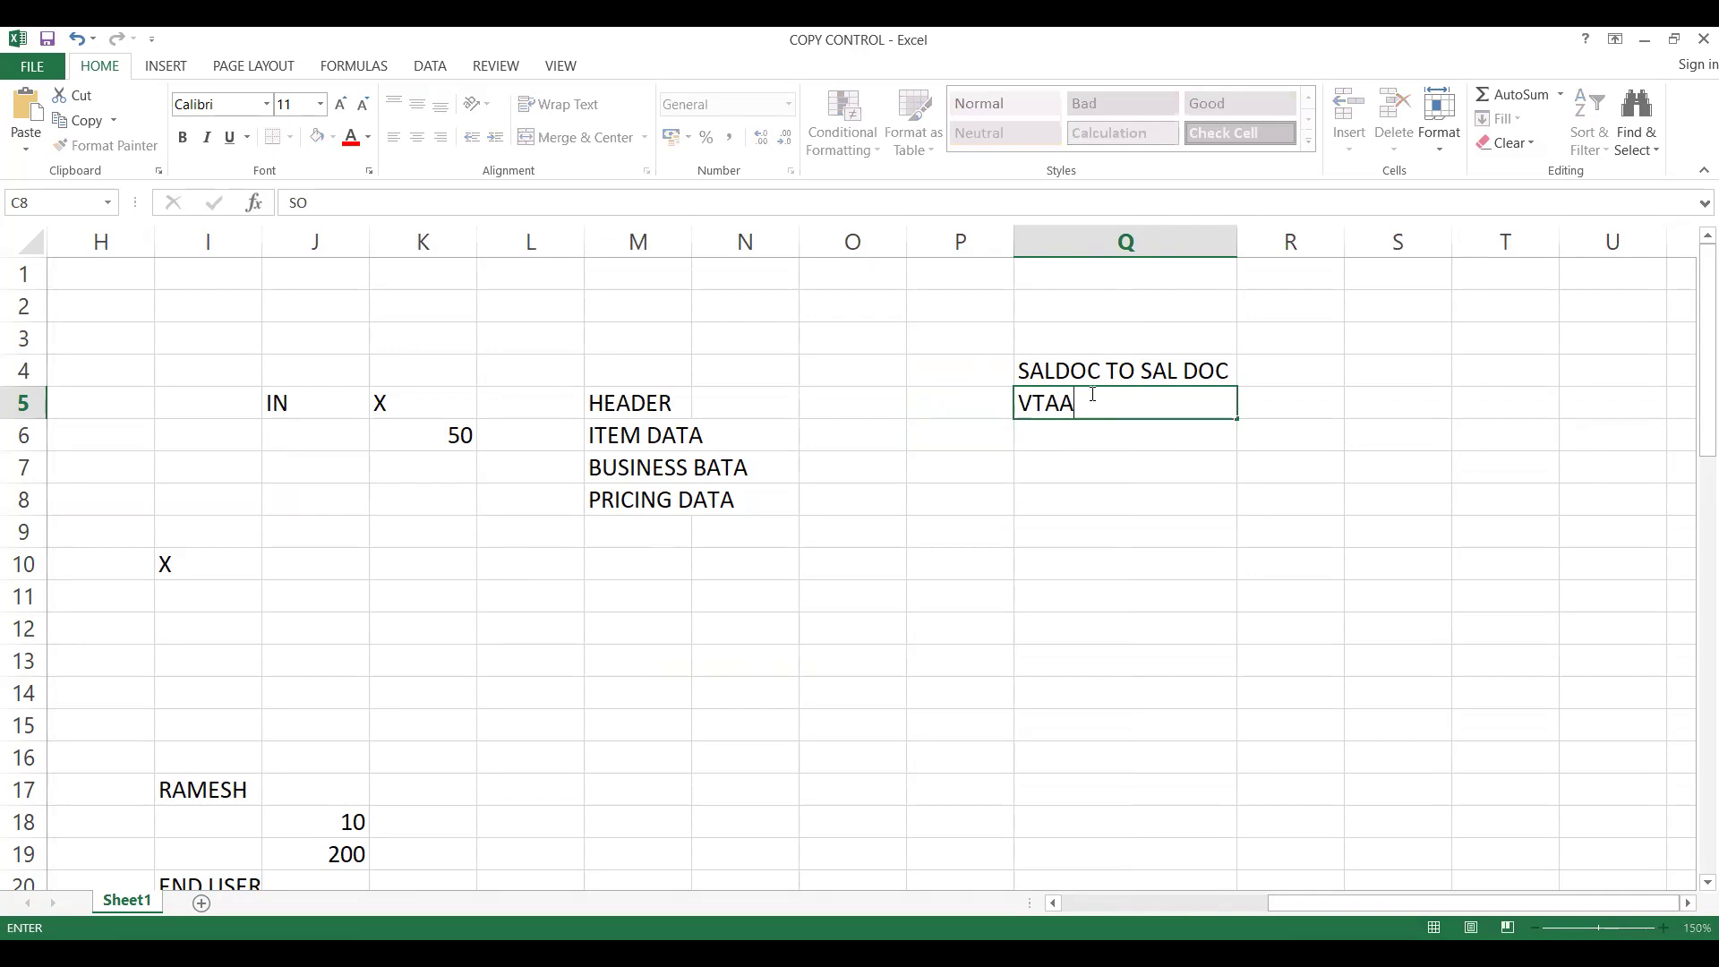
key(Tab)
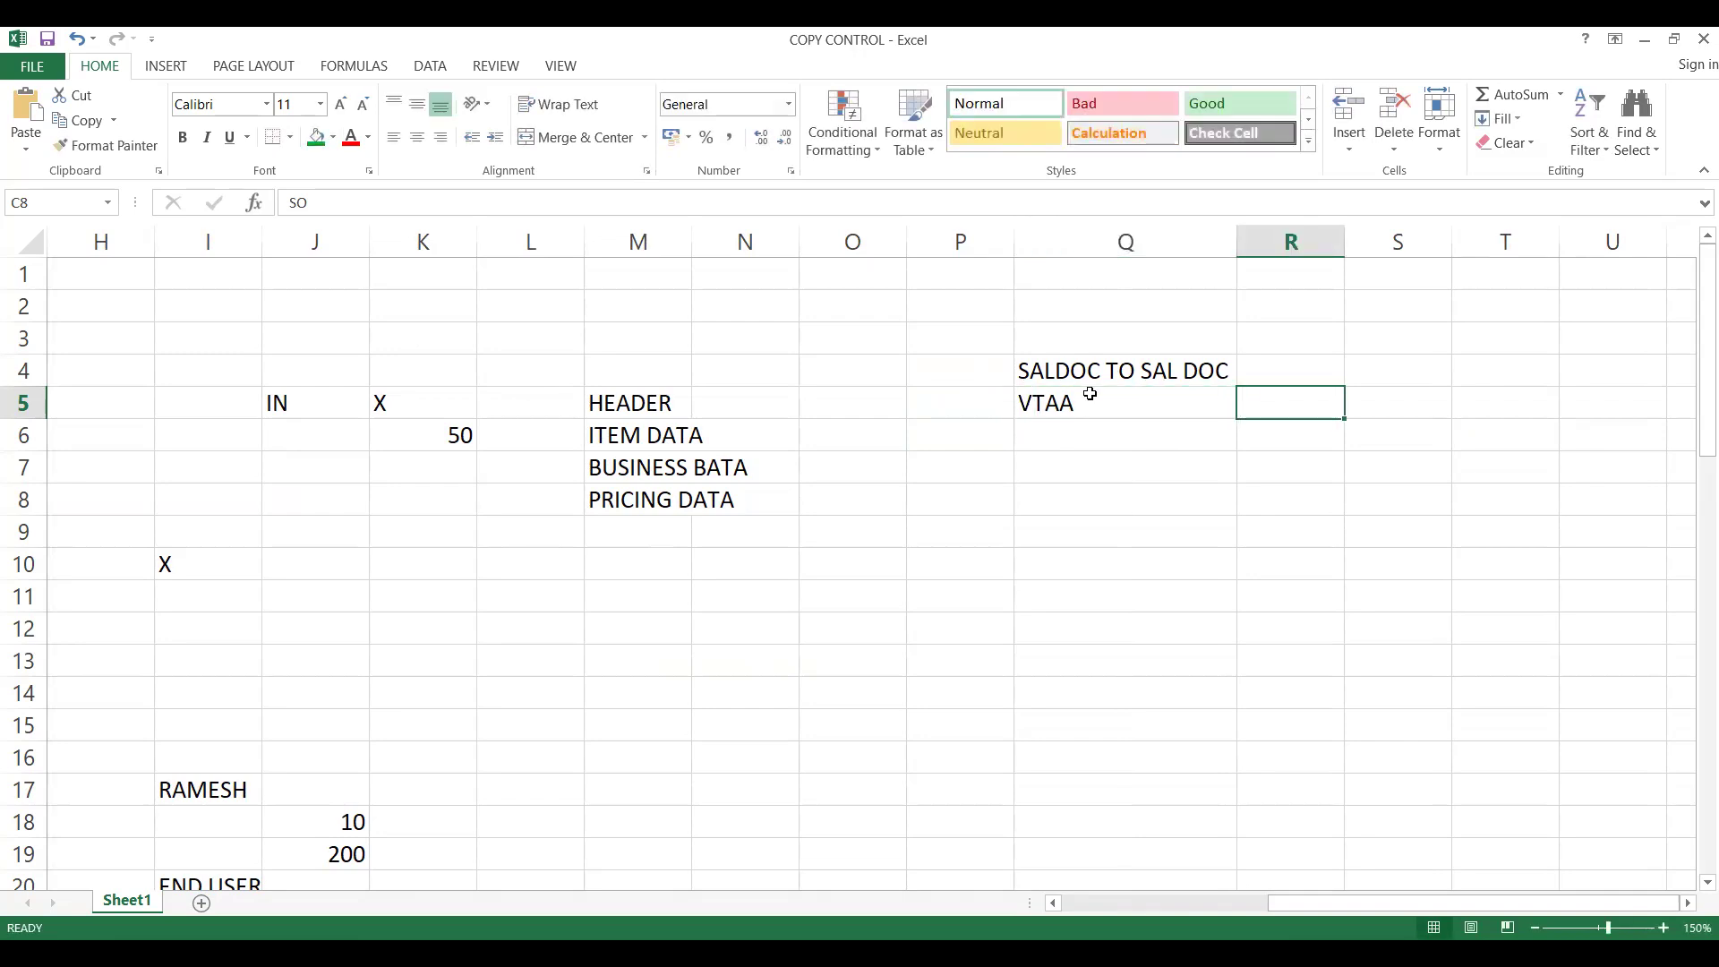
key(Down)
key(Left)
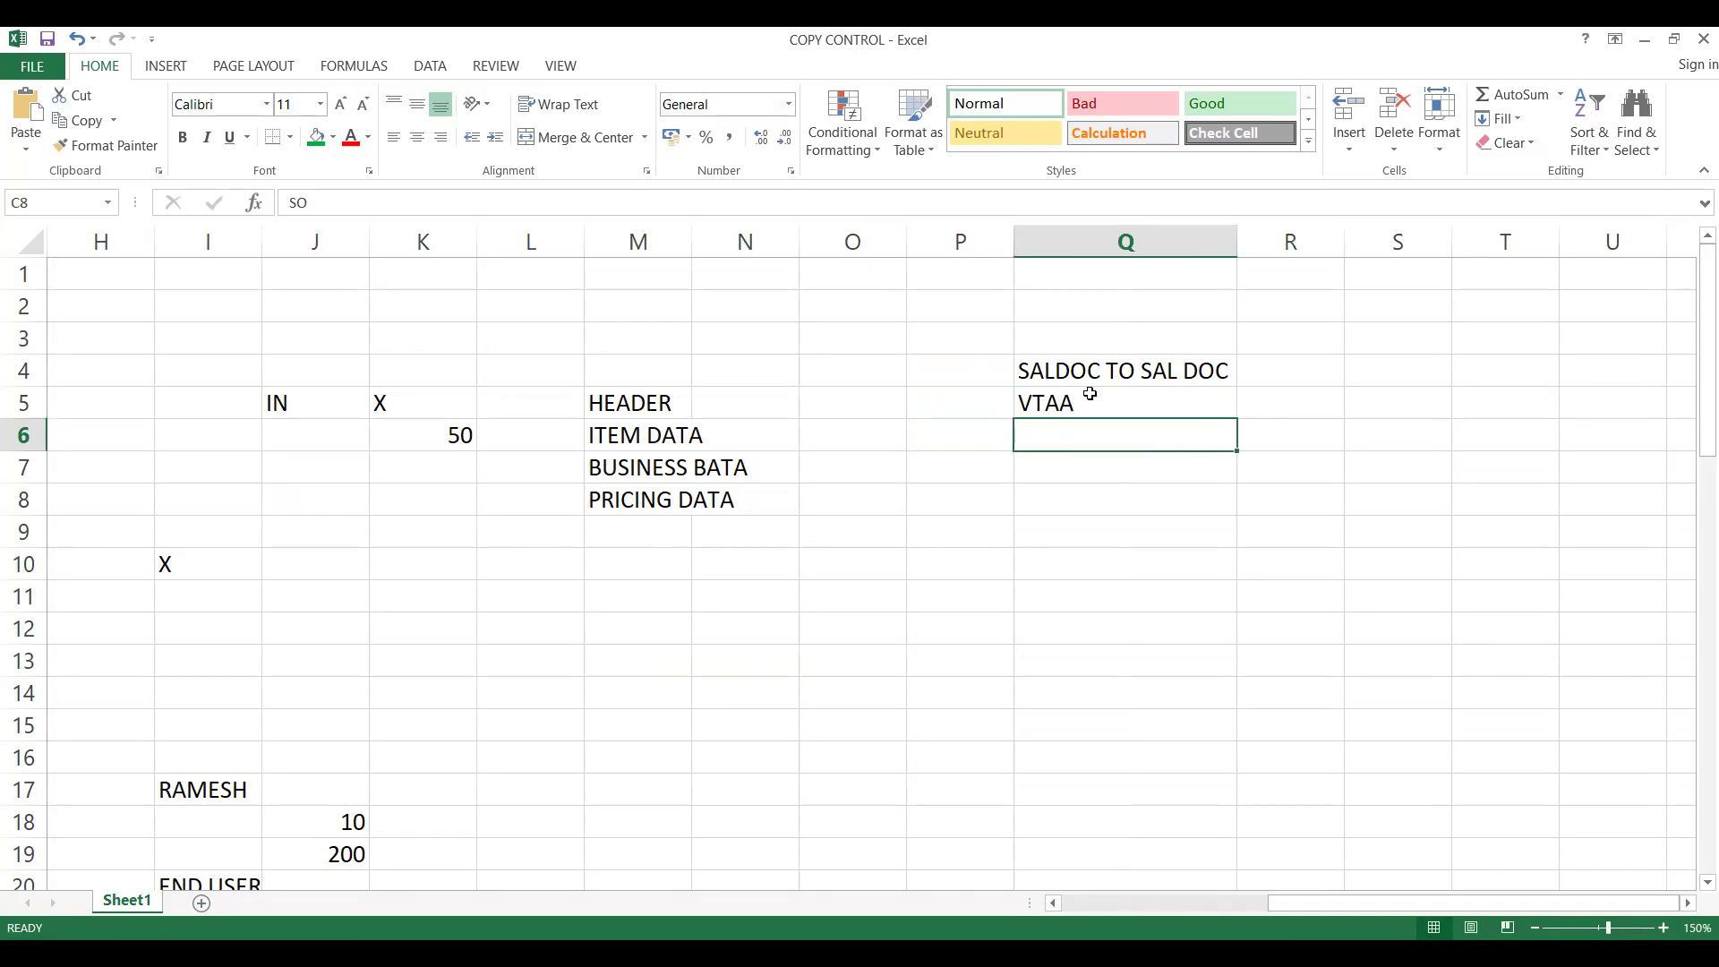
text(SALE DOC TO)
key(BackSpace)
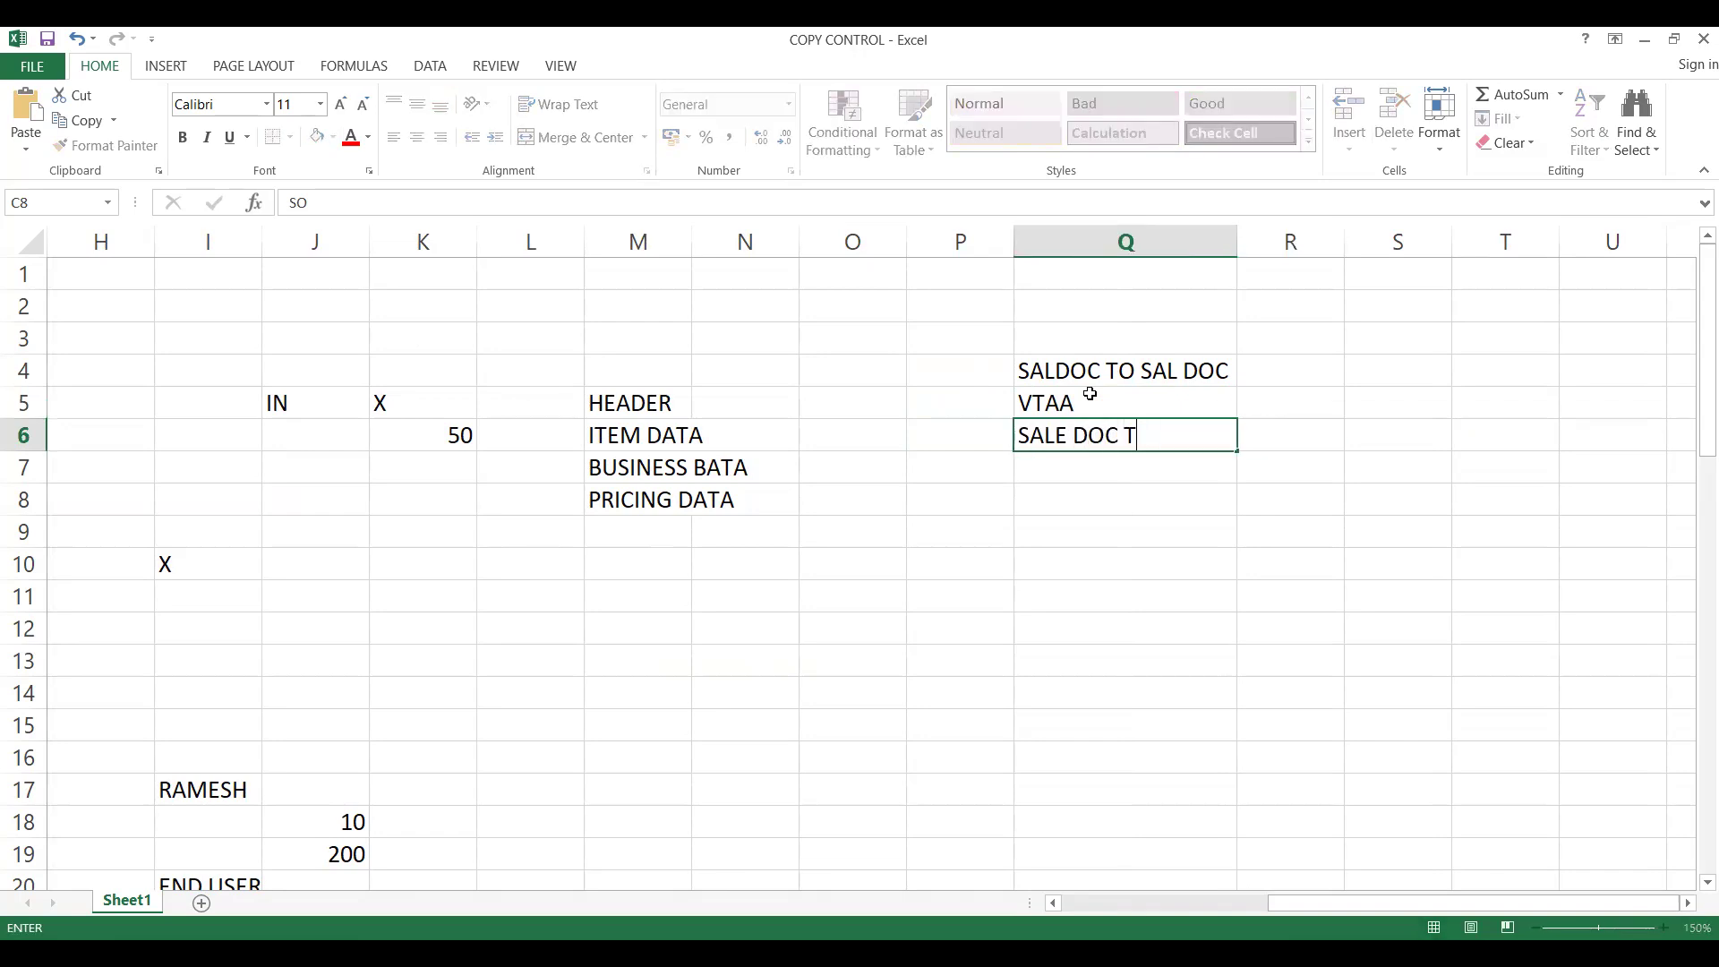
key(BackSpace)
key(BackSpace)
key(BackSpace)
key(BackSpace)
key(BackSpace)
key(BackSpace)
key(BackSpace)
key(BackSpace)
key(BackSpace)
key(BackSpace)
- Enter the label SC1 in cell P4, beside the SALDOC TO SAL DOC heading, and select cell Q11
click(985, 373)
text(SC)
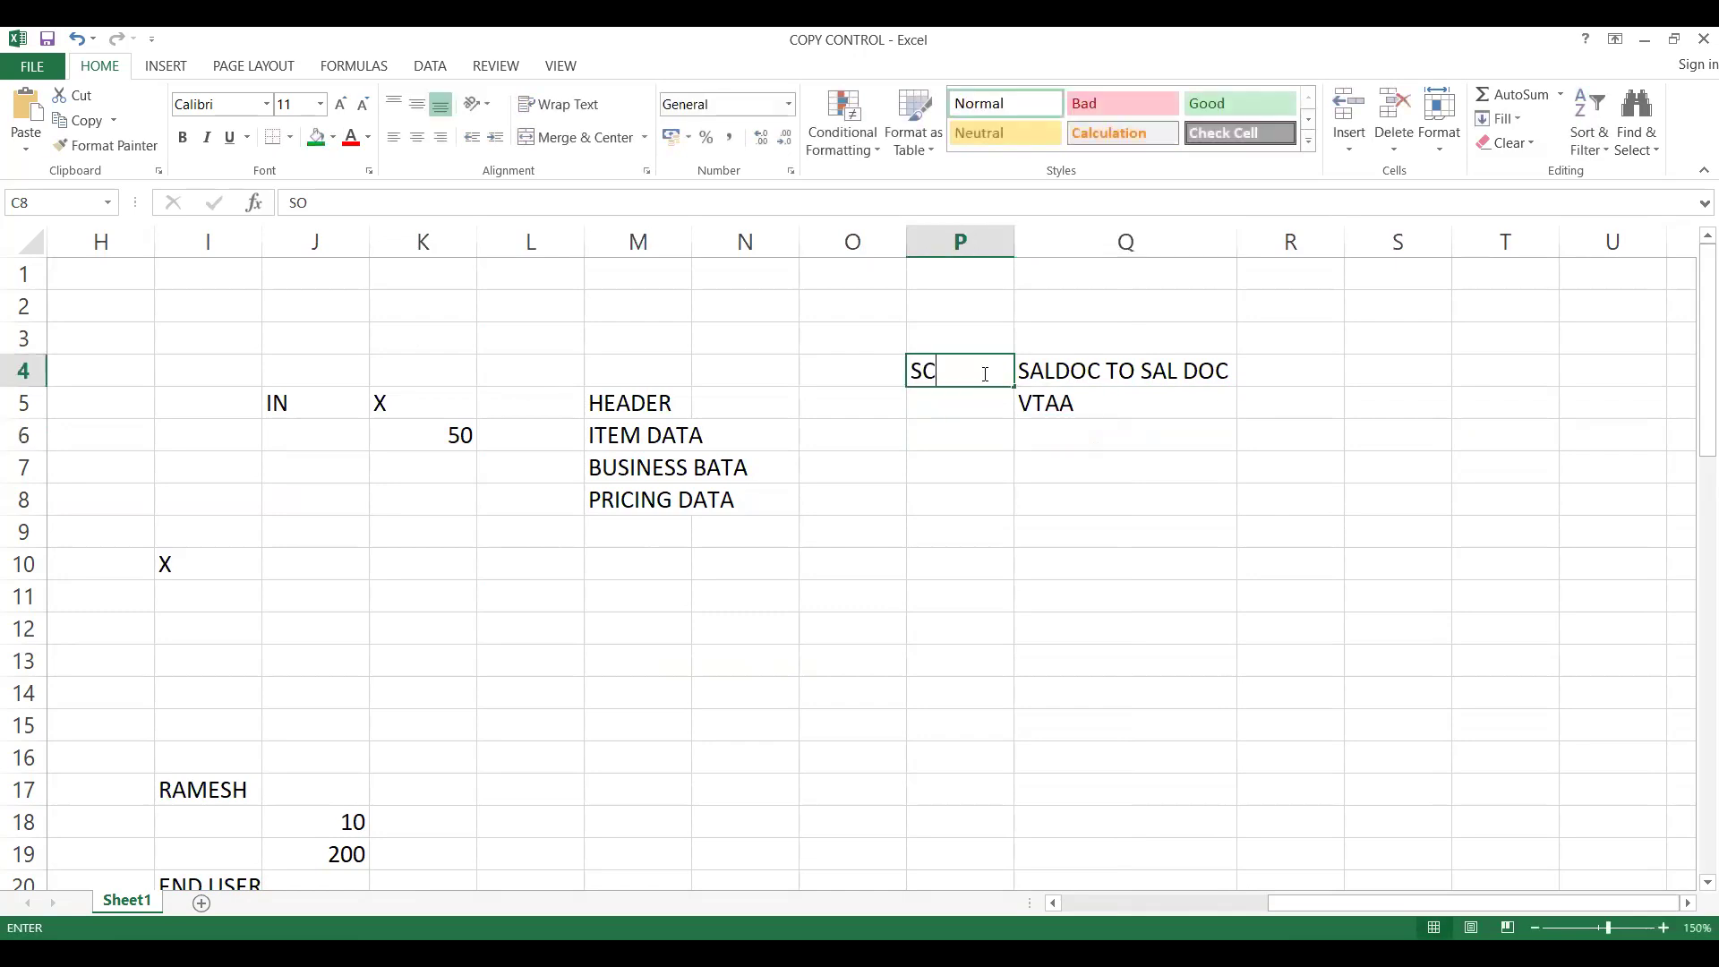
text(1)
key(Return)
key(Right)
key(Down)
key(Down)
key(Down)
key(Down)
key(Down)
key(Down)
key(Down)
key(Down)
key(Down)
key(Up)
key(Up)
key(Up)
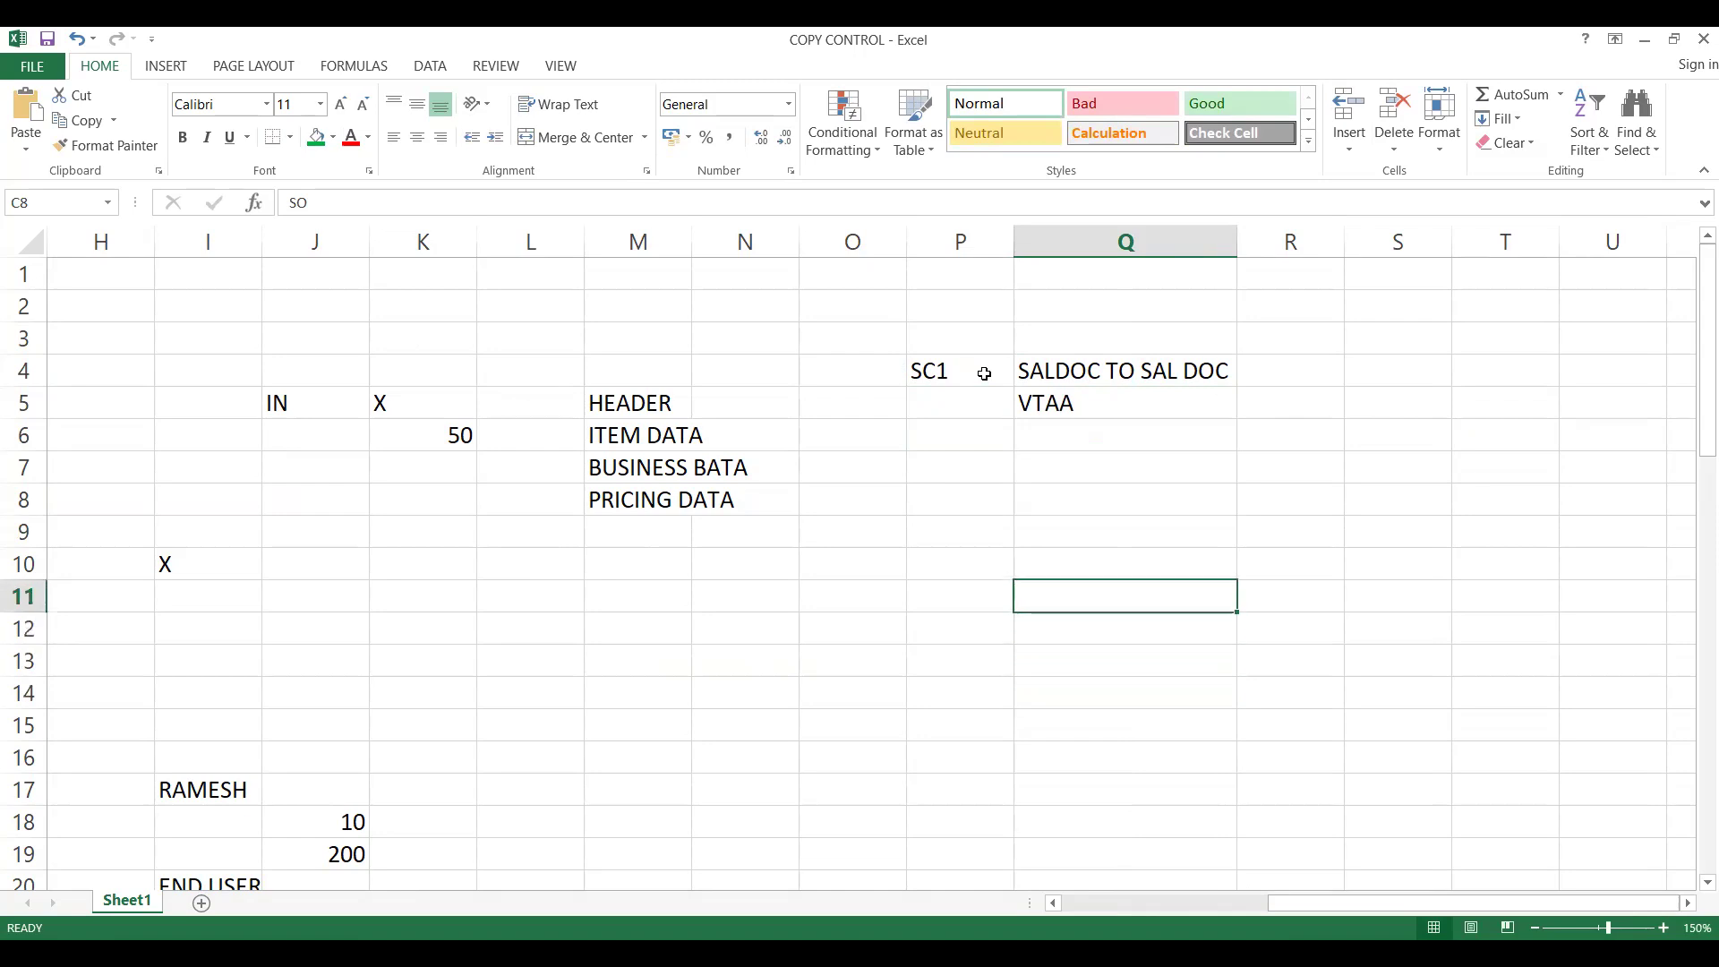
- Enter VT* in cell Q11 and COMMON beside it in cell R11
text(A)
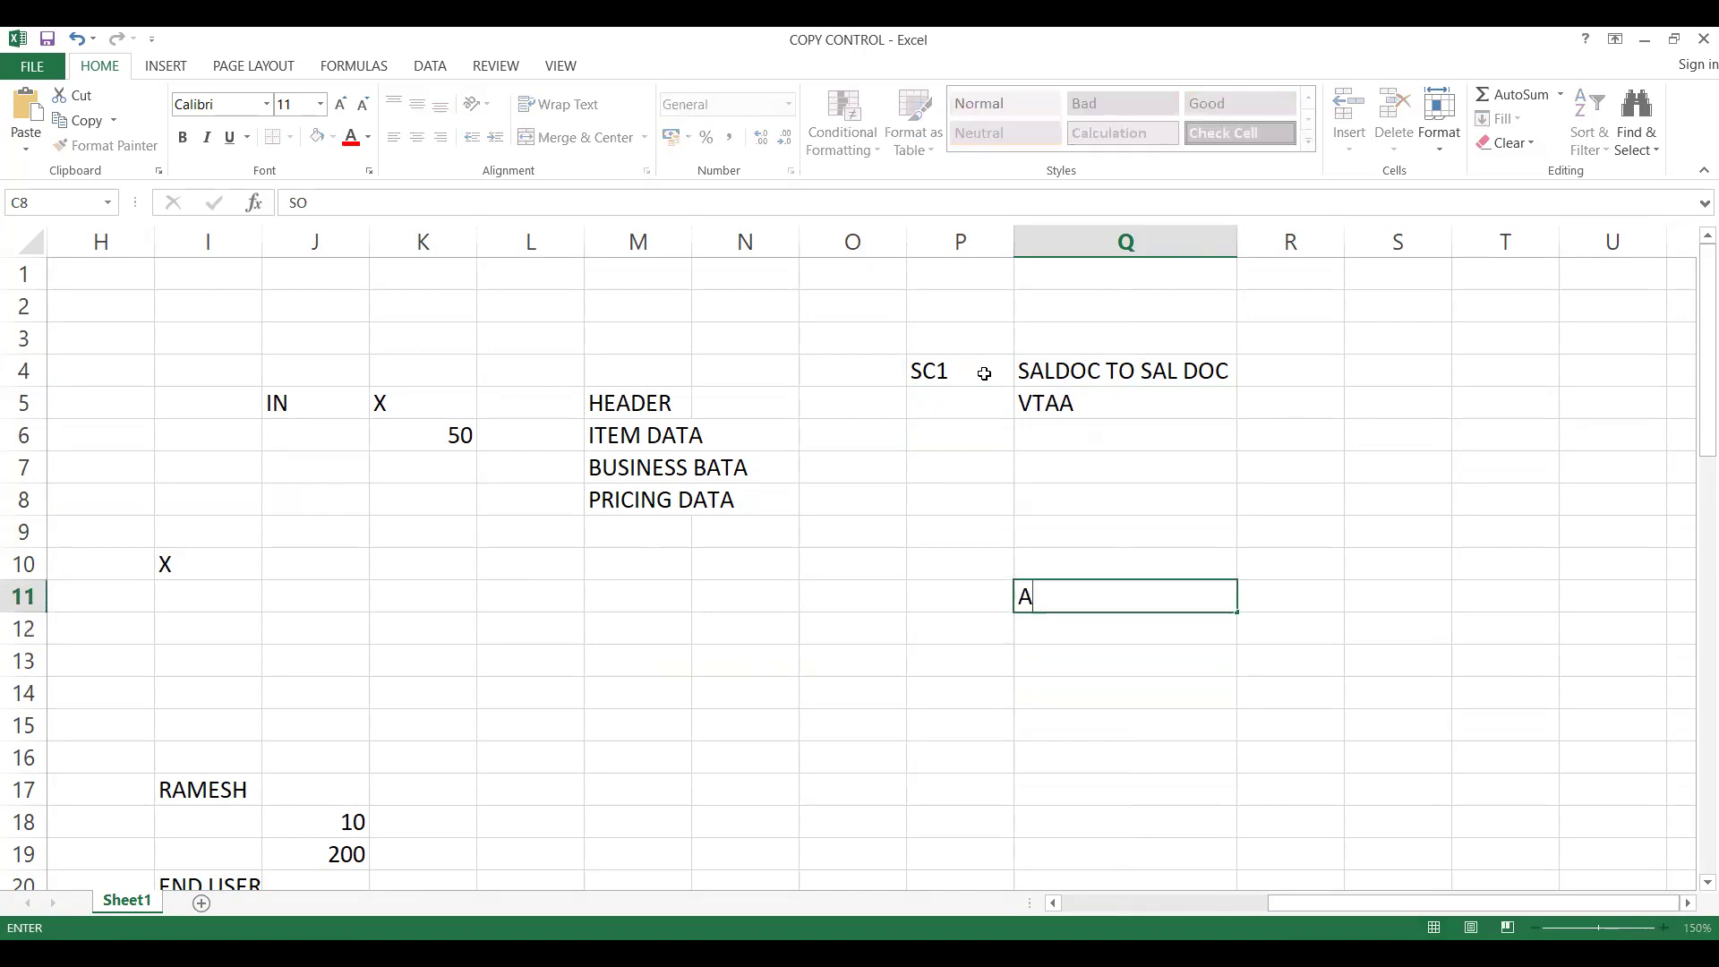
key(BackSpace)
text(VT*)
key(Tab)
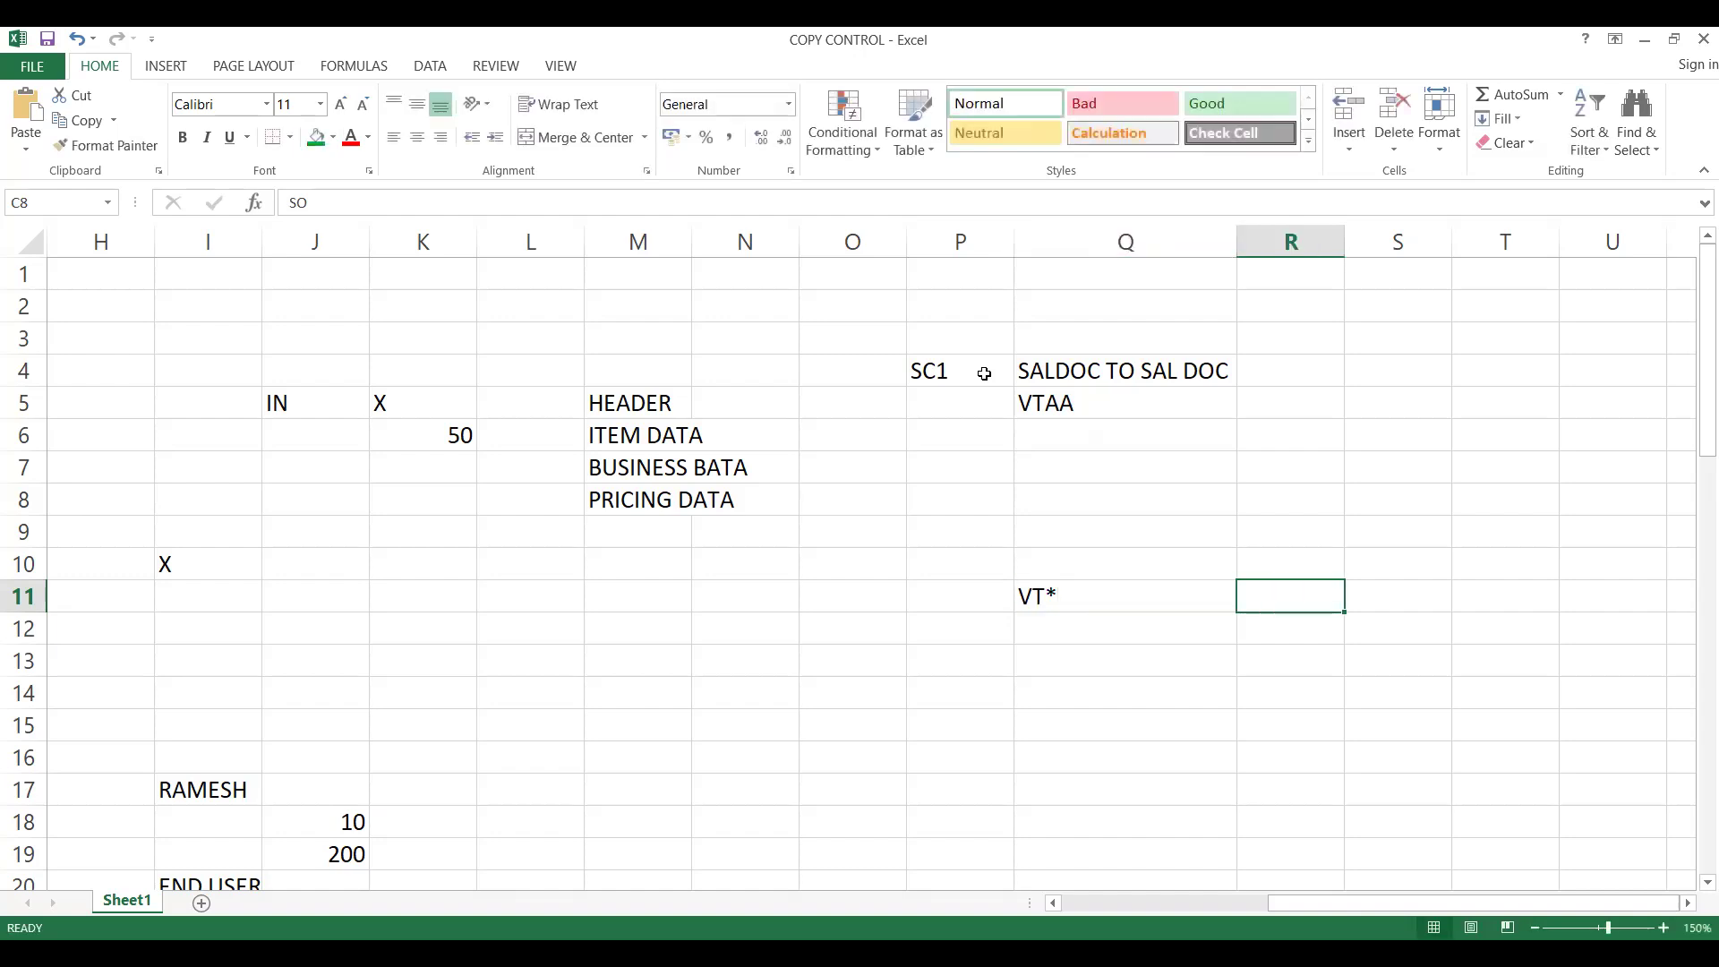
text(COMMON)
key(Return)
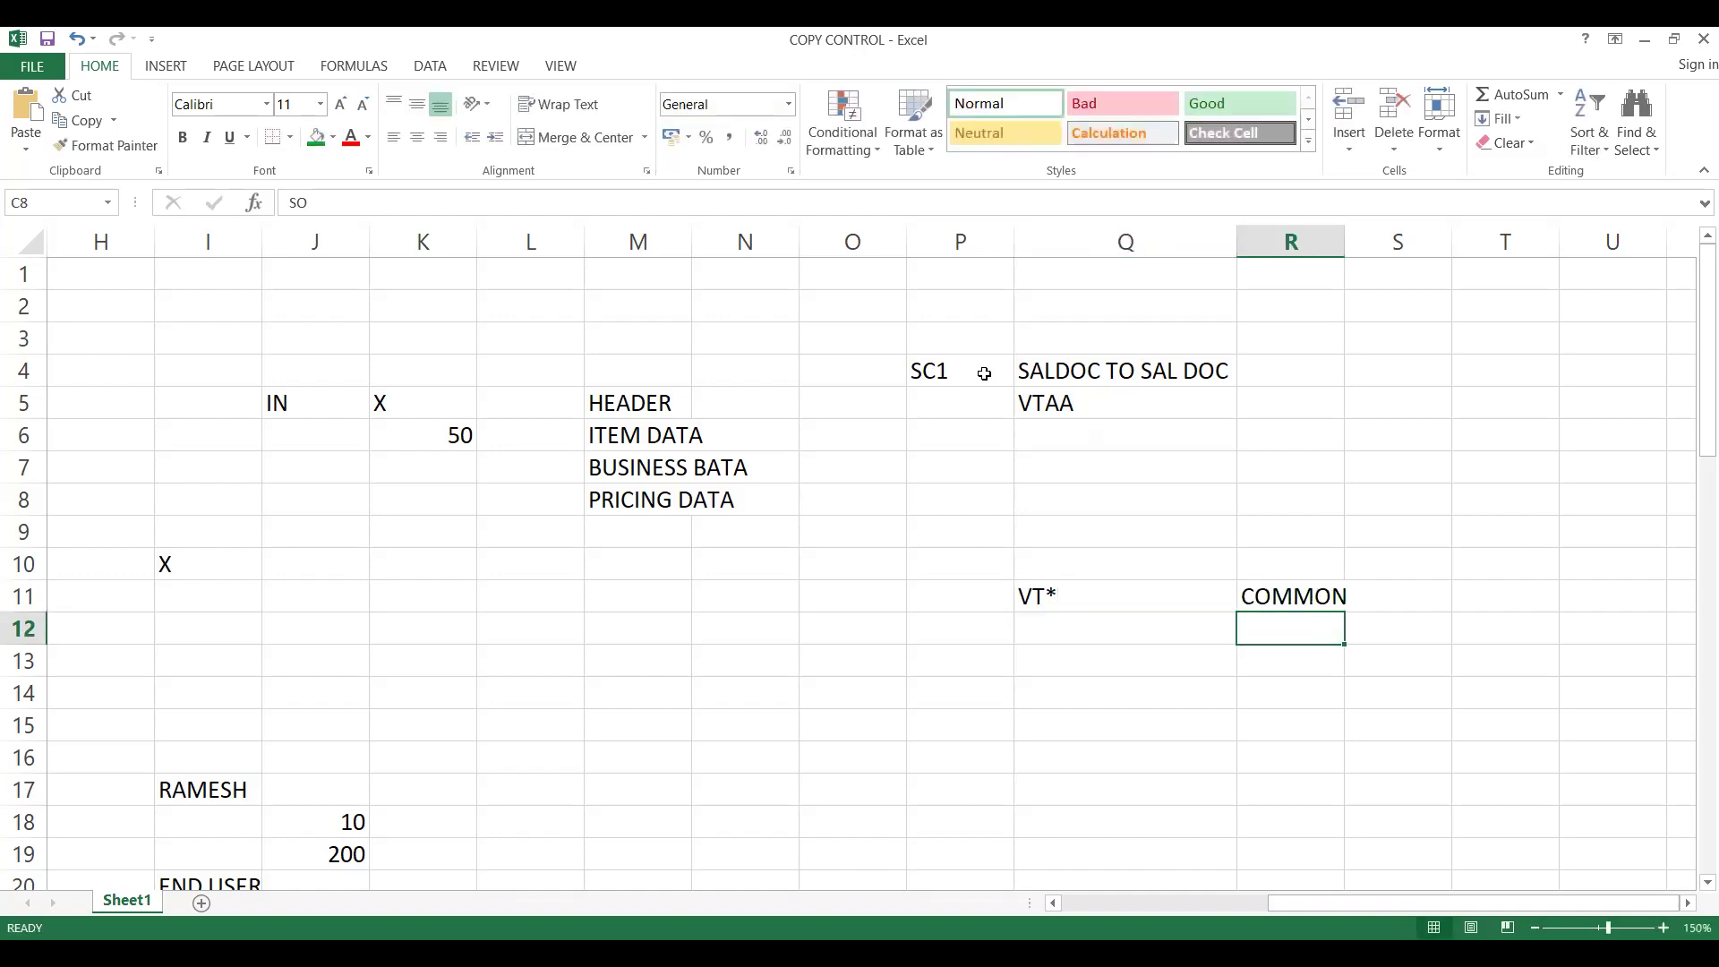
- Enter A in cell Q12 and SALES DOCUMENT beside it in cell R12
key(Left)
text(A)
key(Tab)
text(SALES DOCUMENT)
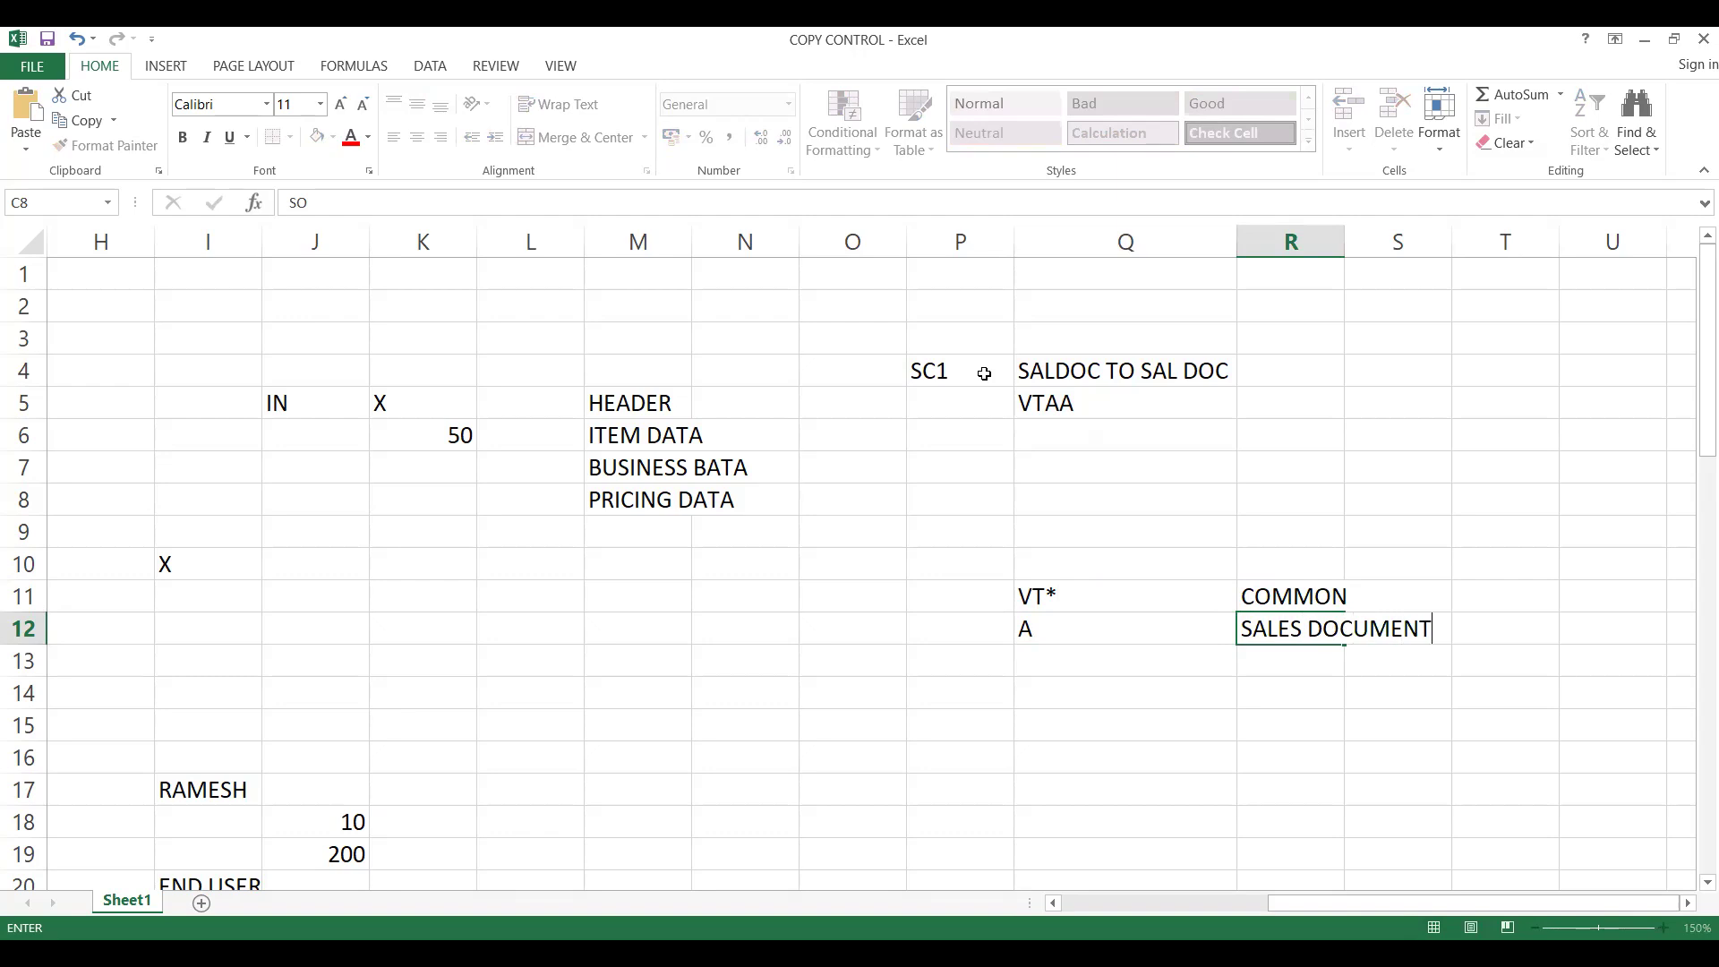
click(1031, 412)
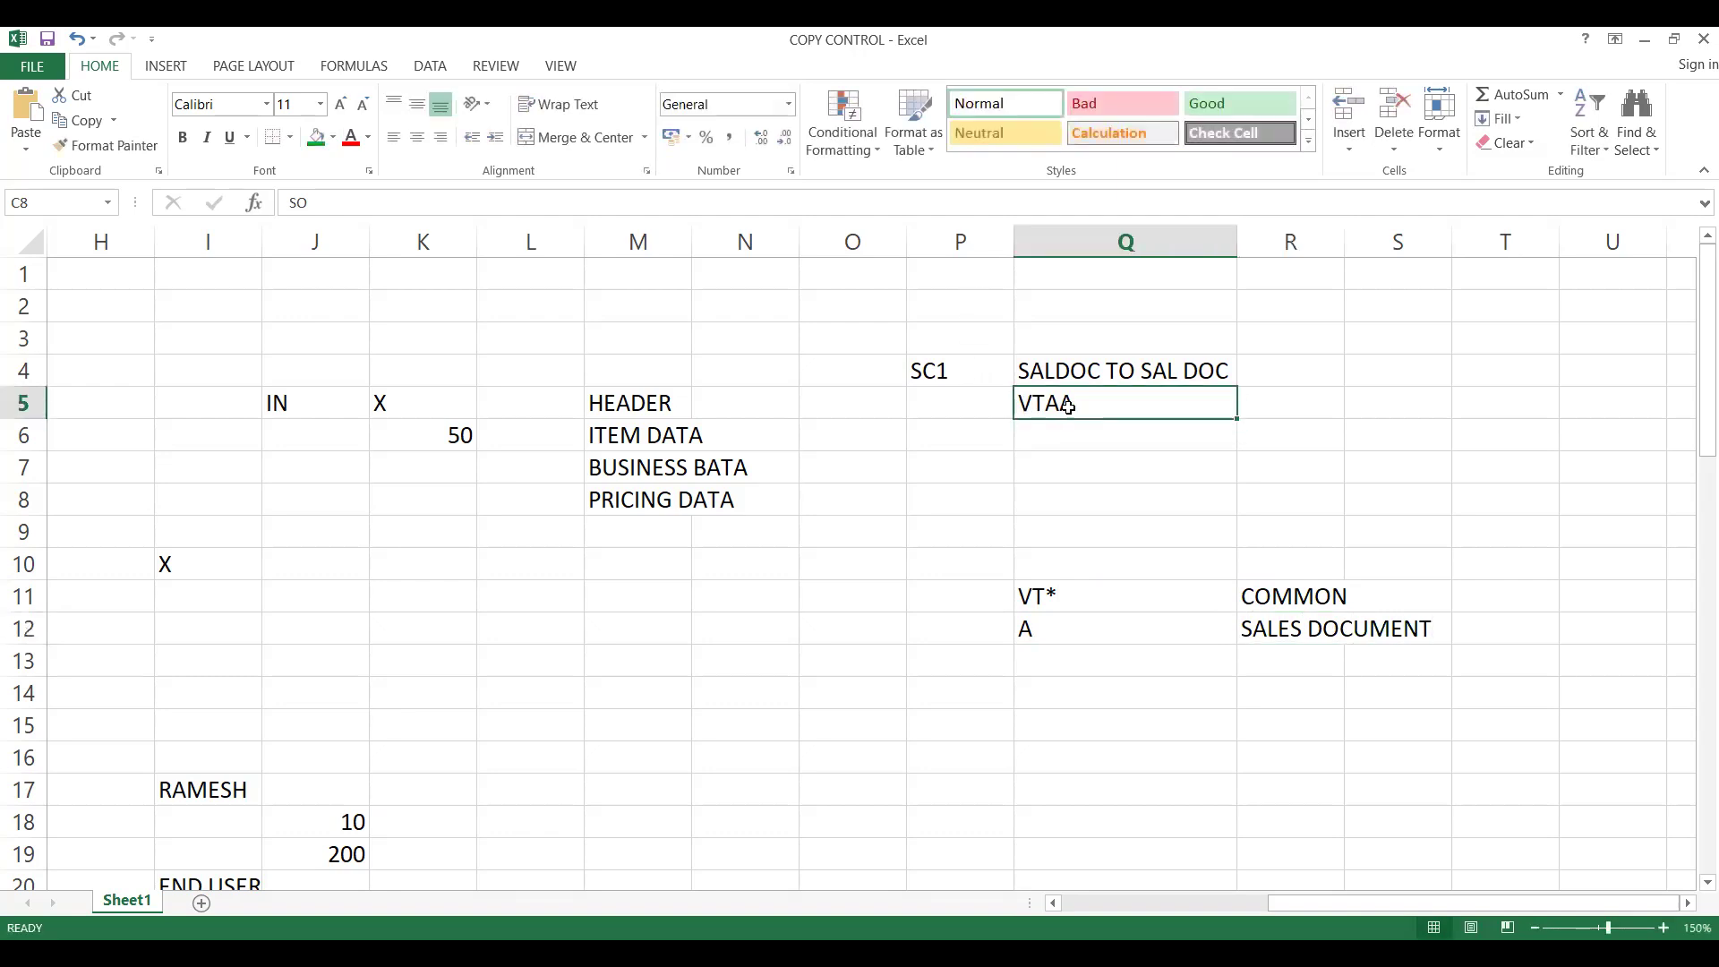
- Select the VTAA cell Q5 and widen column Q slightly
click(1049, 657)
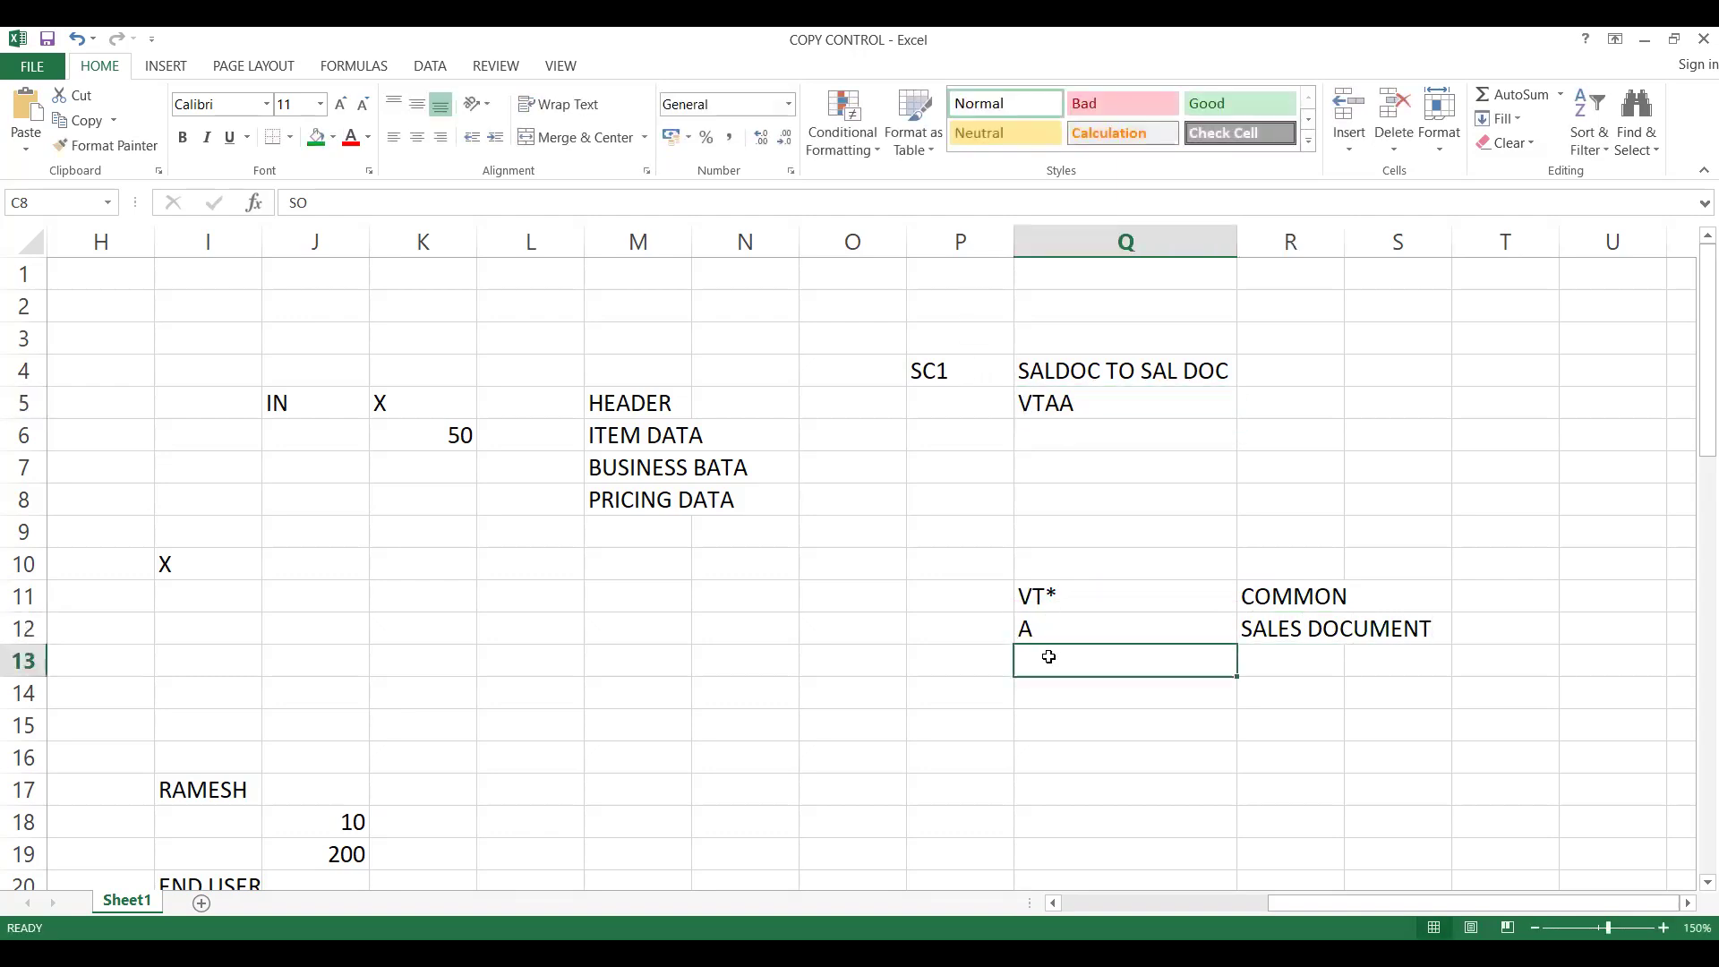
click(1053, 400)
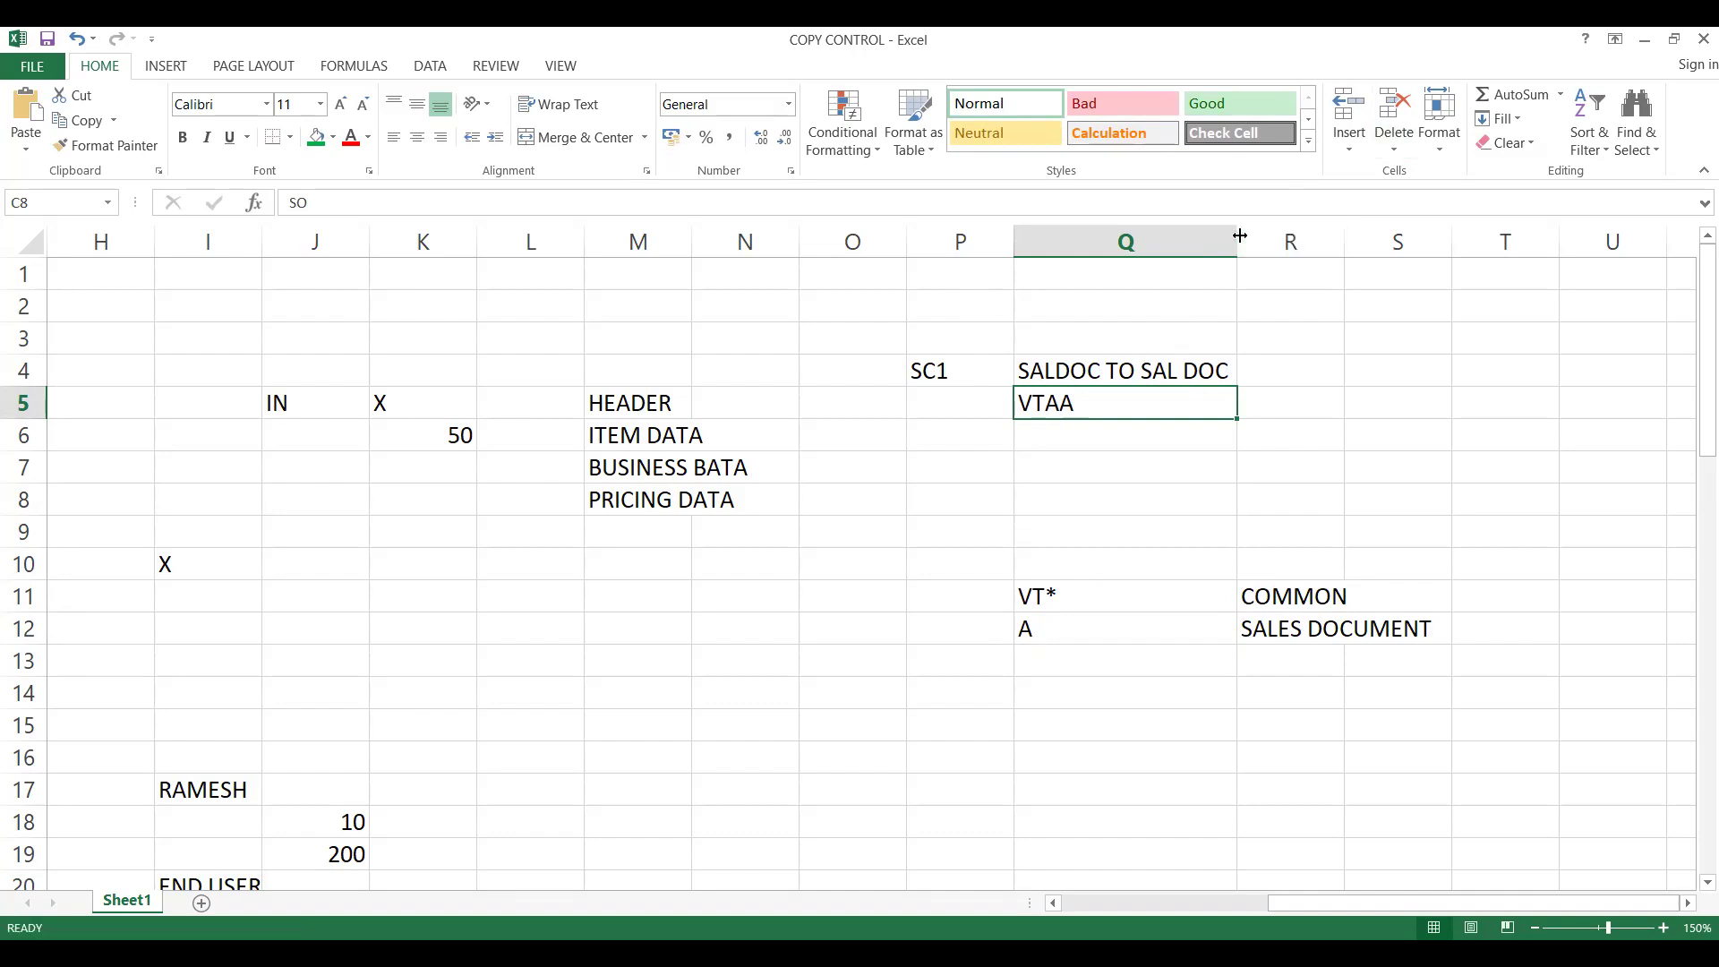
mouse_move(1239, 235)
mouse_down()
mouse_move(1266, 254)
mouse_move(1252, 255)
mouse_up()
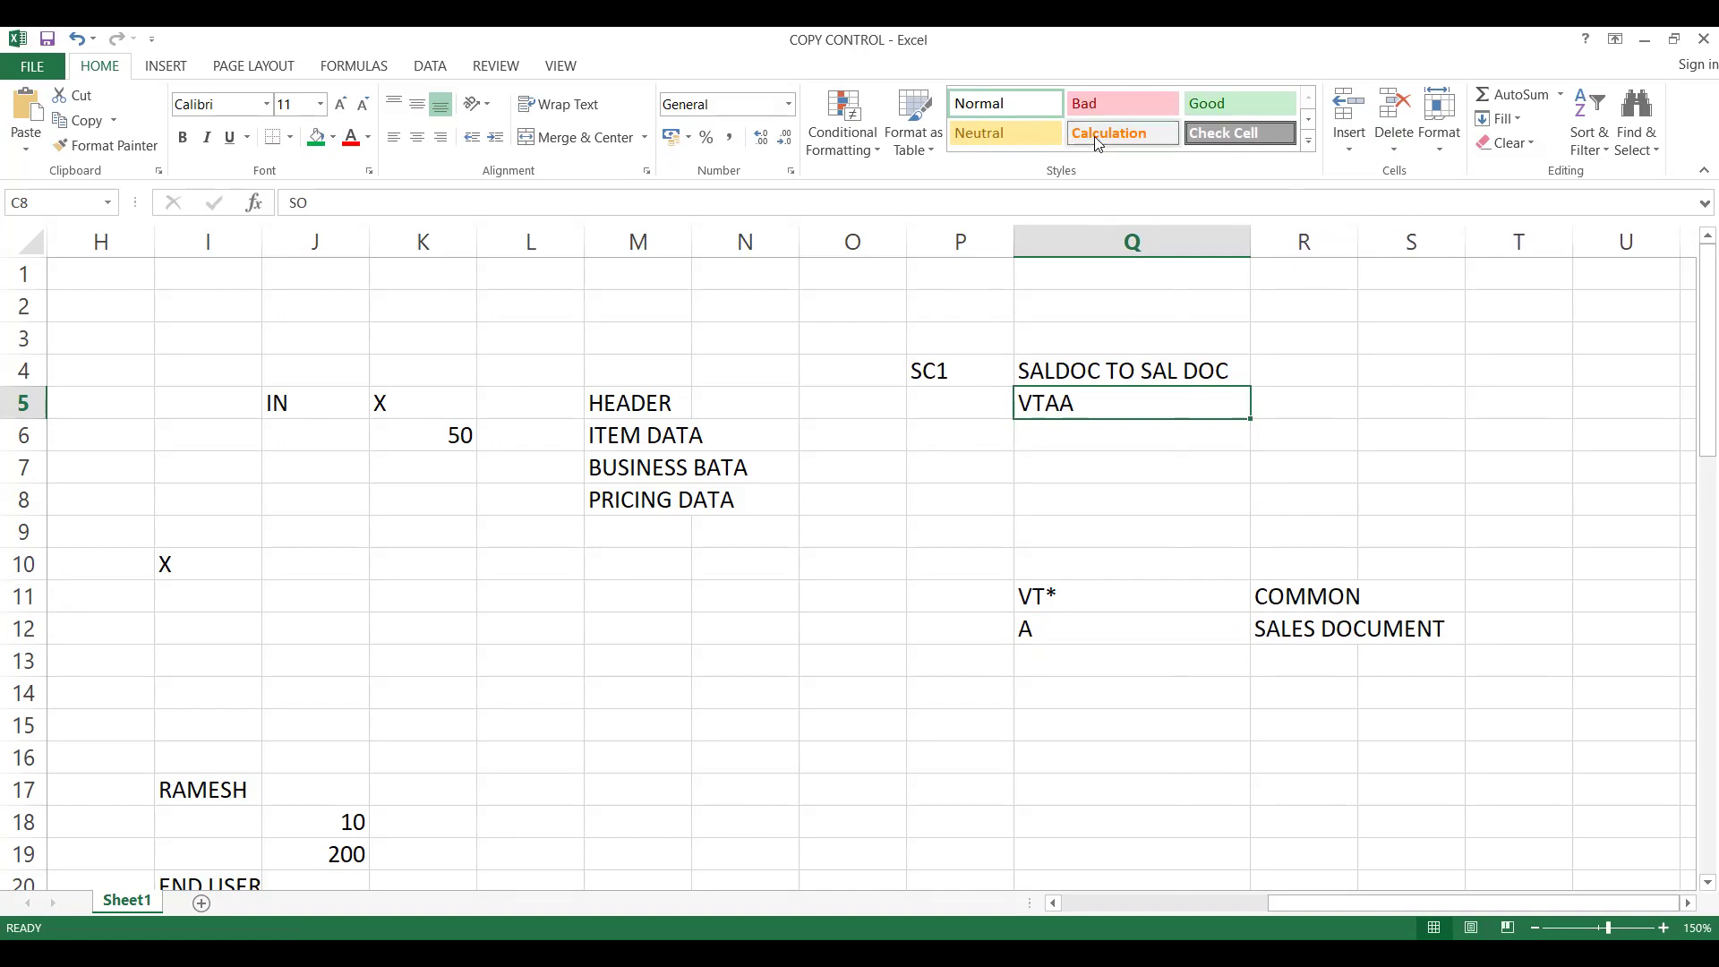
- Switch to SAP, start transaction SPRO in a new session and display the SAP Reference IMG
key(alt+Tab)
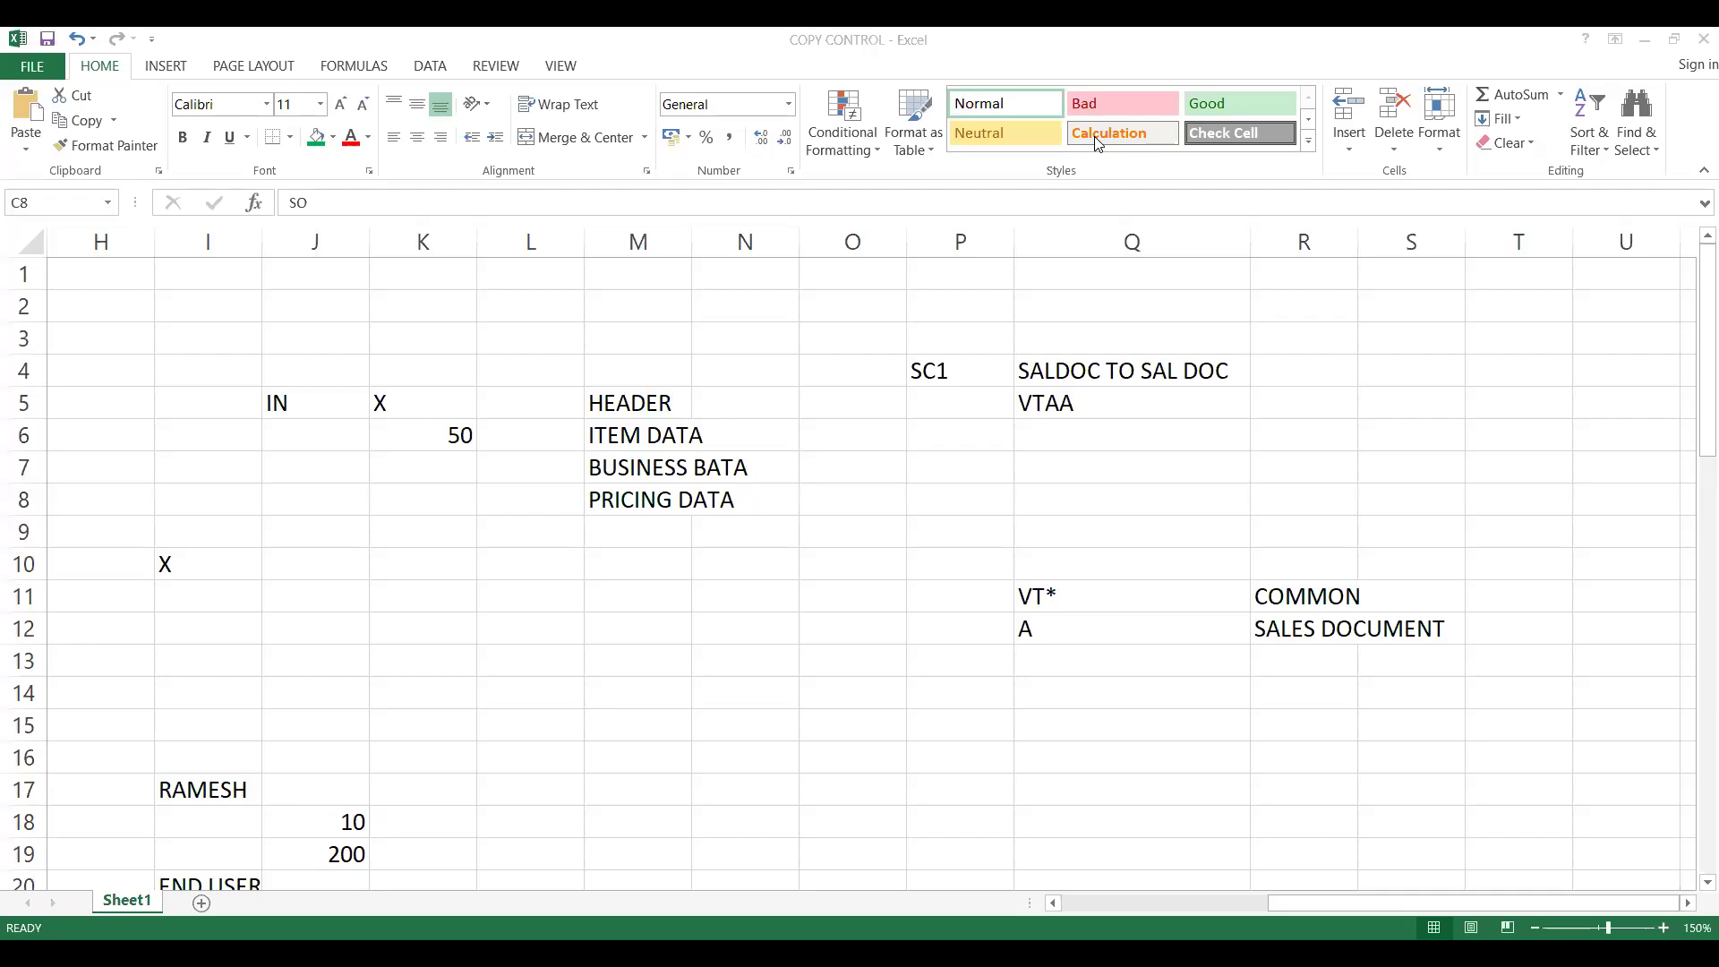
key(alt+Tab)
click(122, 108)
text(/NSPRO)
key(Return)
click(86, 207)
- Expand the Sales and Distribution node and its Sales subnode in the IMG structure
click(196, 533)
key(Down)
key(Down)
key(Down)
key(Down)
key(Down)
key(Down)
key(Down)
key(Down)
key(Down)
key(Down)
key(Down)
key(Down)
key(Down)
key(Down)
key(Down)
key(Down)
key(Down)
key(Down)
key(Down)
key(Down)
key(Up)
key(Up)
key(Up)
key(Up)
key(Up)
key(Up)
key(Down)
key(Up)
key(Up)
key(Up)
key(Up)
key(Up)
key(Up)
key(Down)
key(Down)
key(Down)
key(Right)
key(Down)
key(Down)
key(Down)
key(Right)
- Expand Sales Documents and Sales Document Header, and open the Define Sales Document Types activity
key(Down)
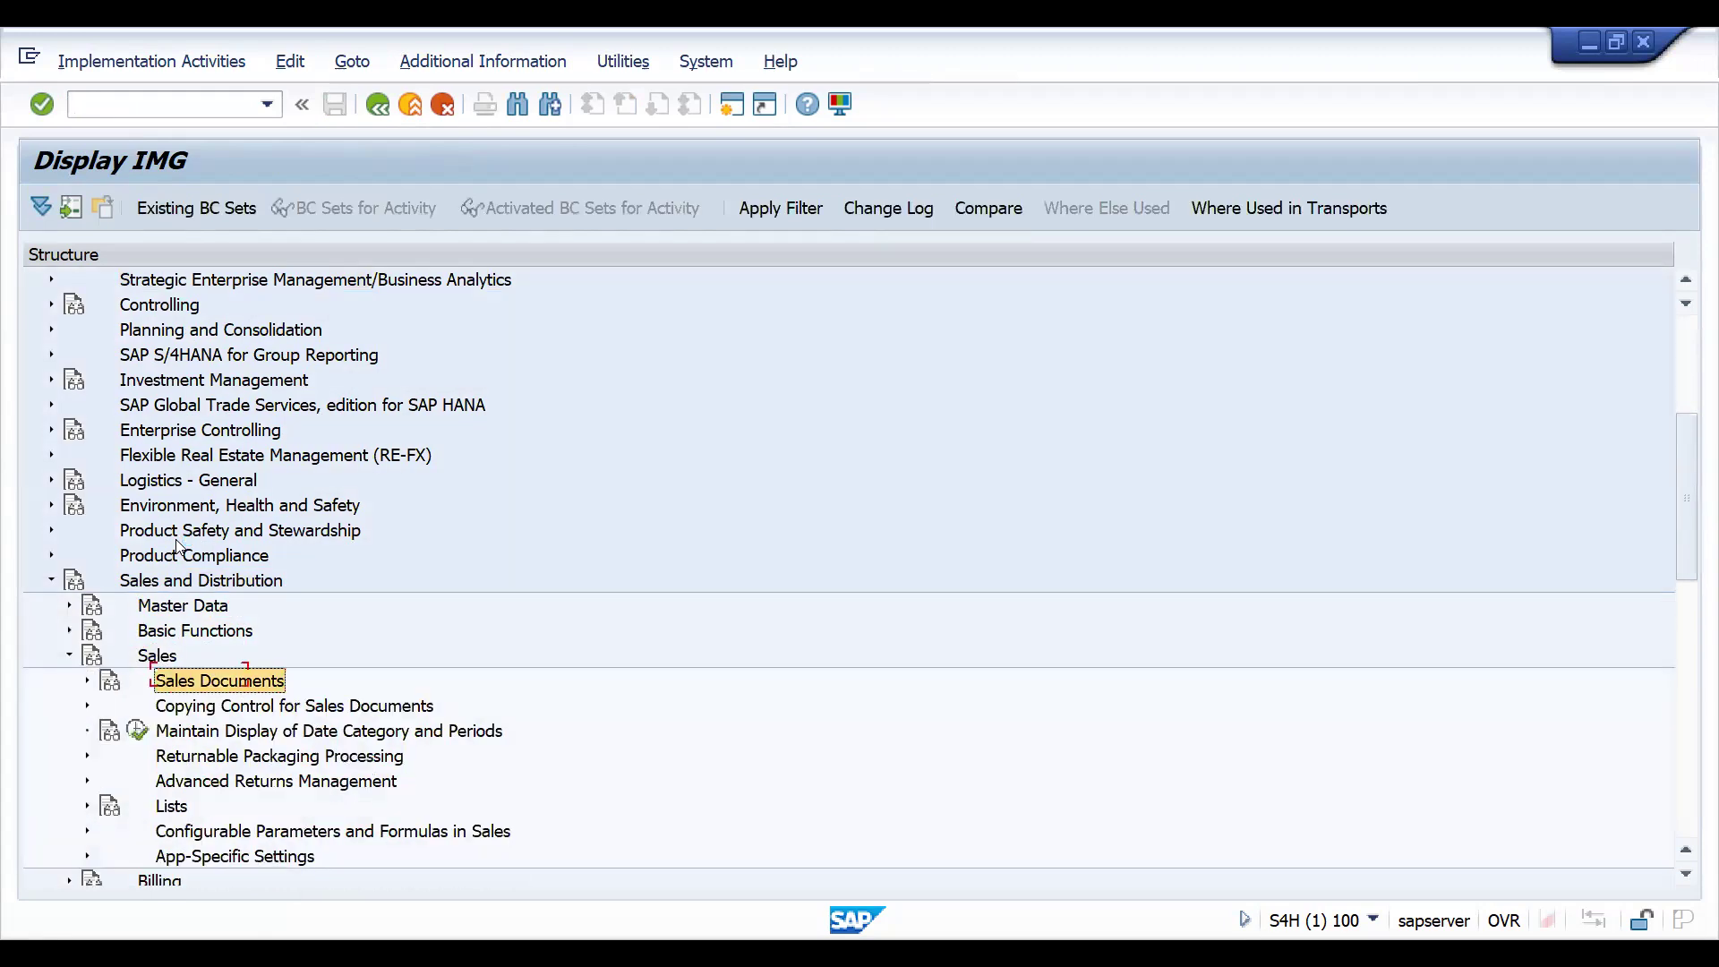
key(Right)
key(Left)
key(Down)
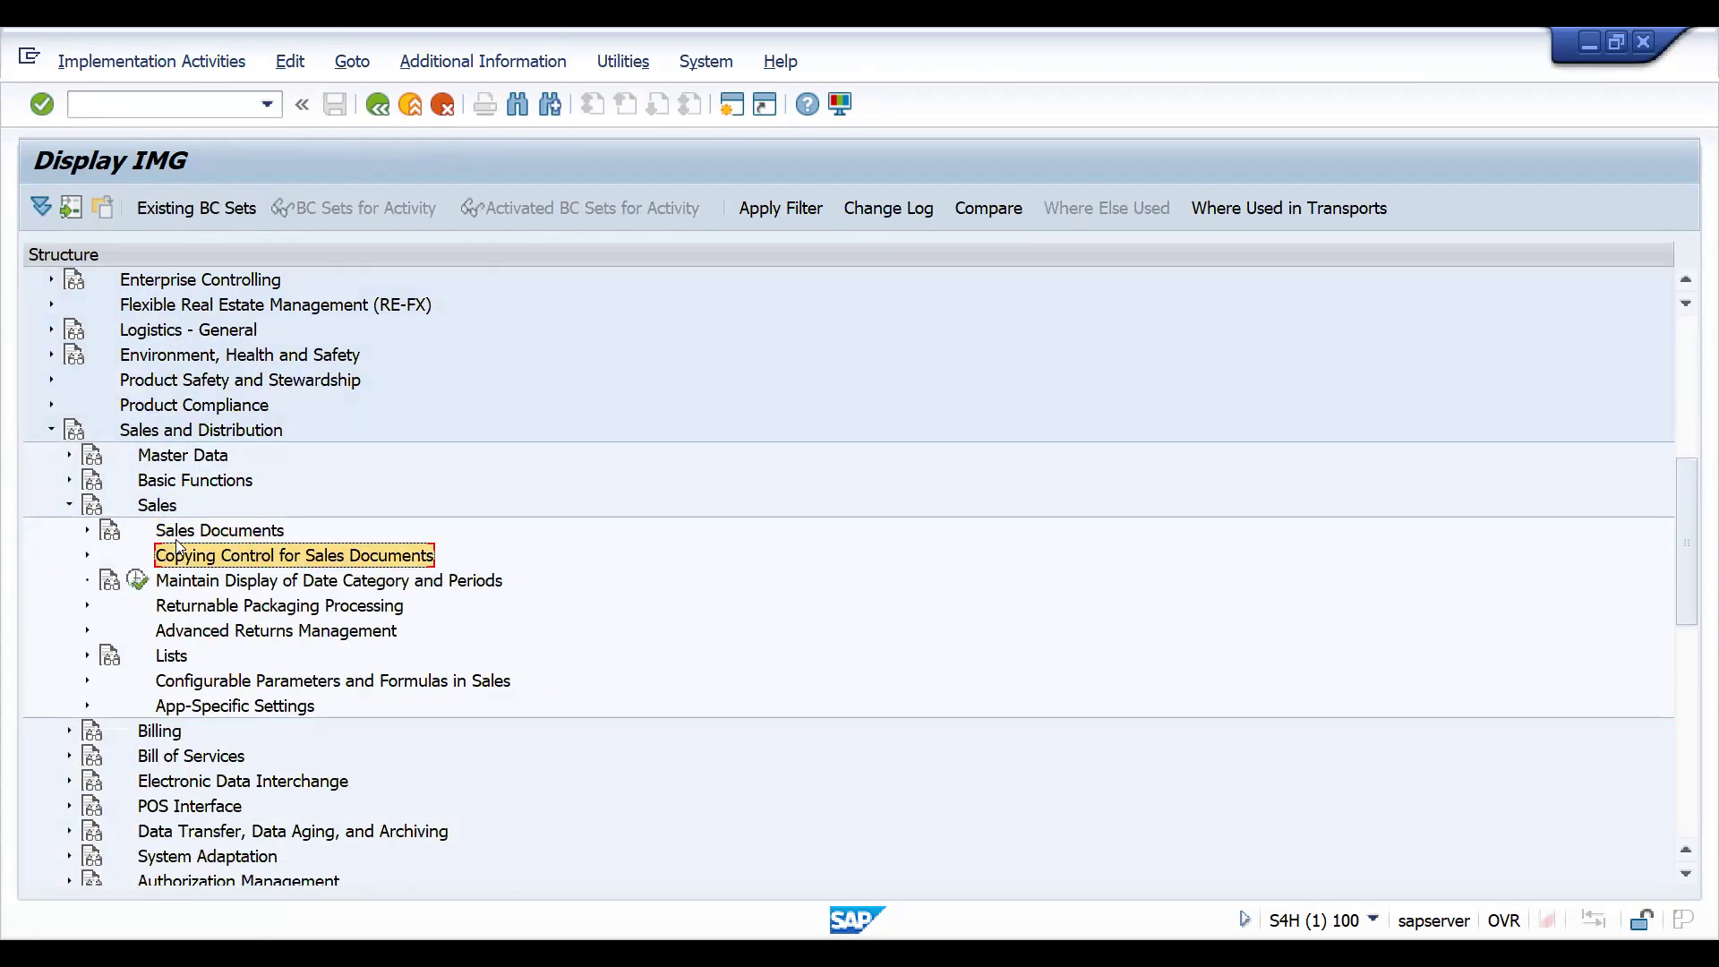
key(Up)
key(Right)
key(Down)
key(Right)
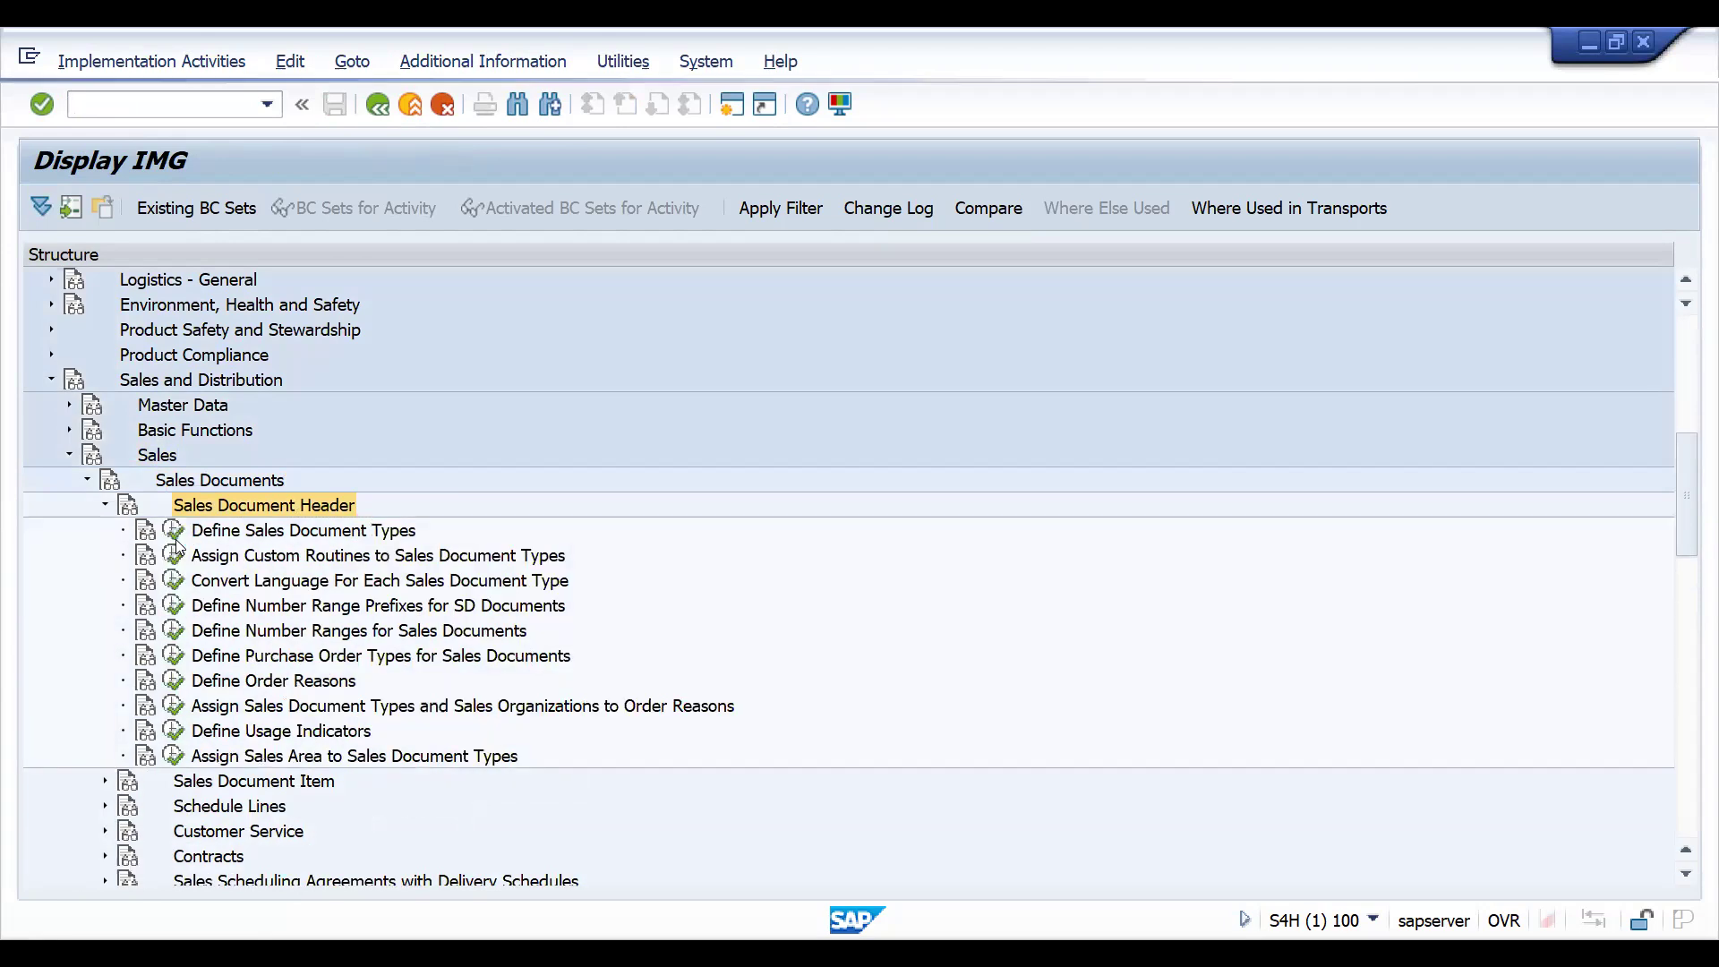
click(174, 531)
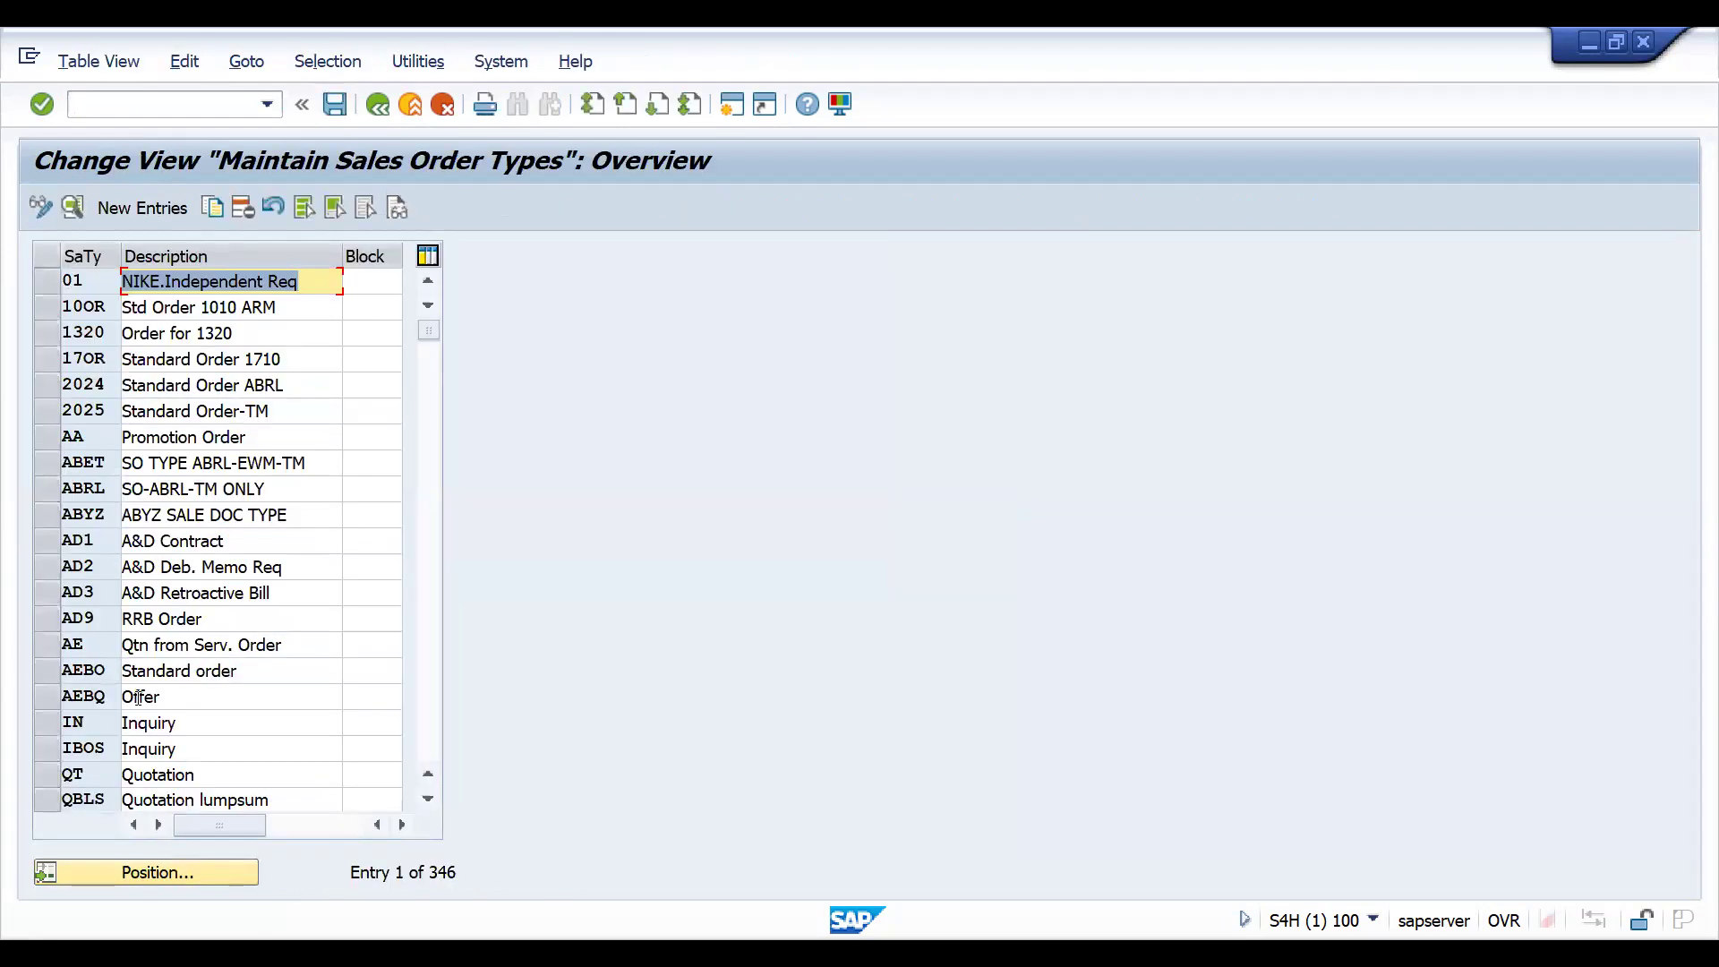
- Position the sales document type list at IN and select the Inquiry entry
click(190, 877)
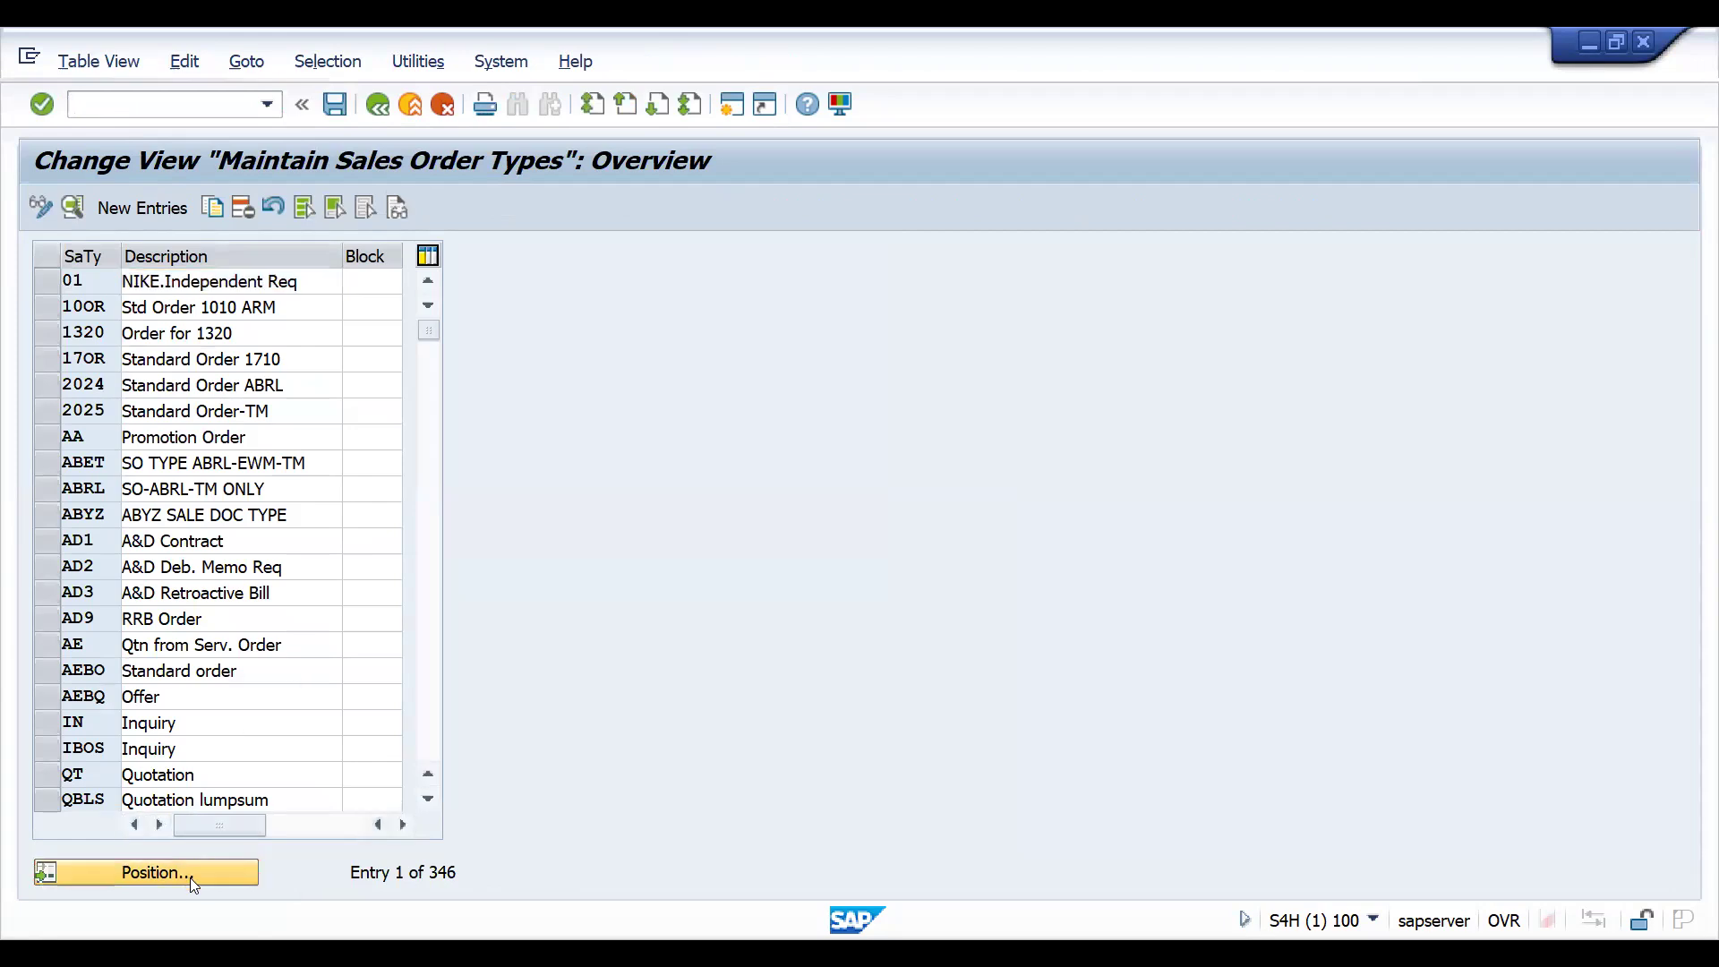
text(IN)
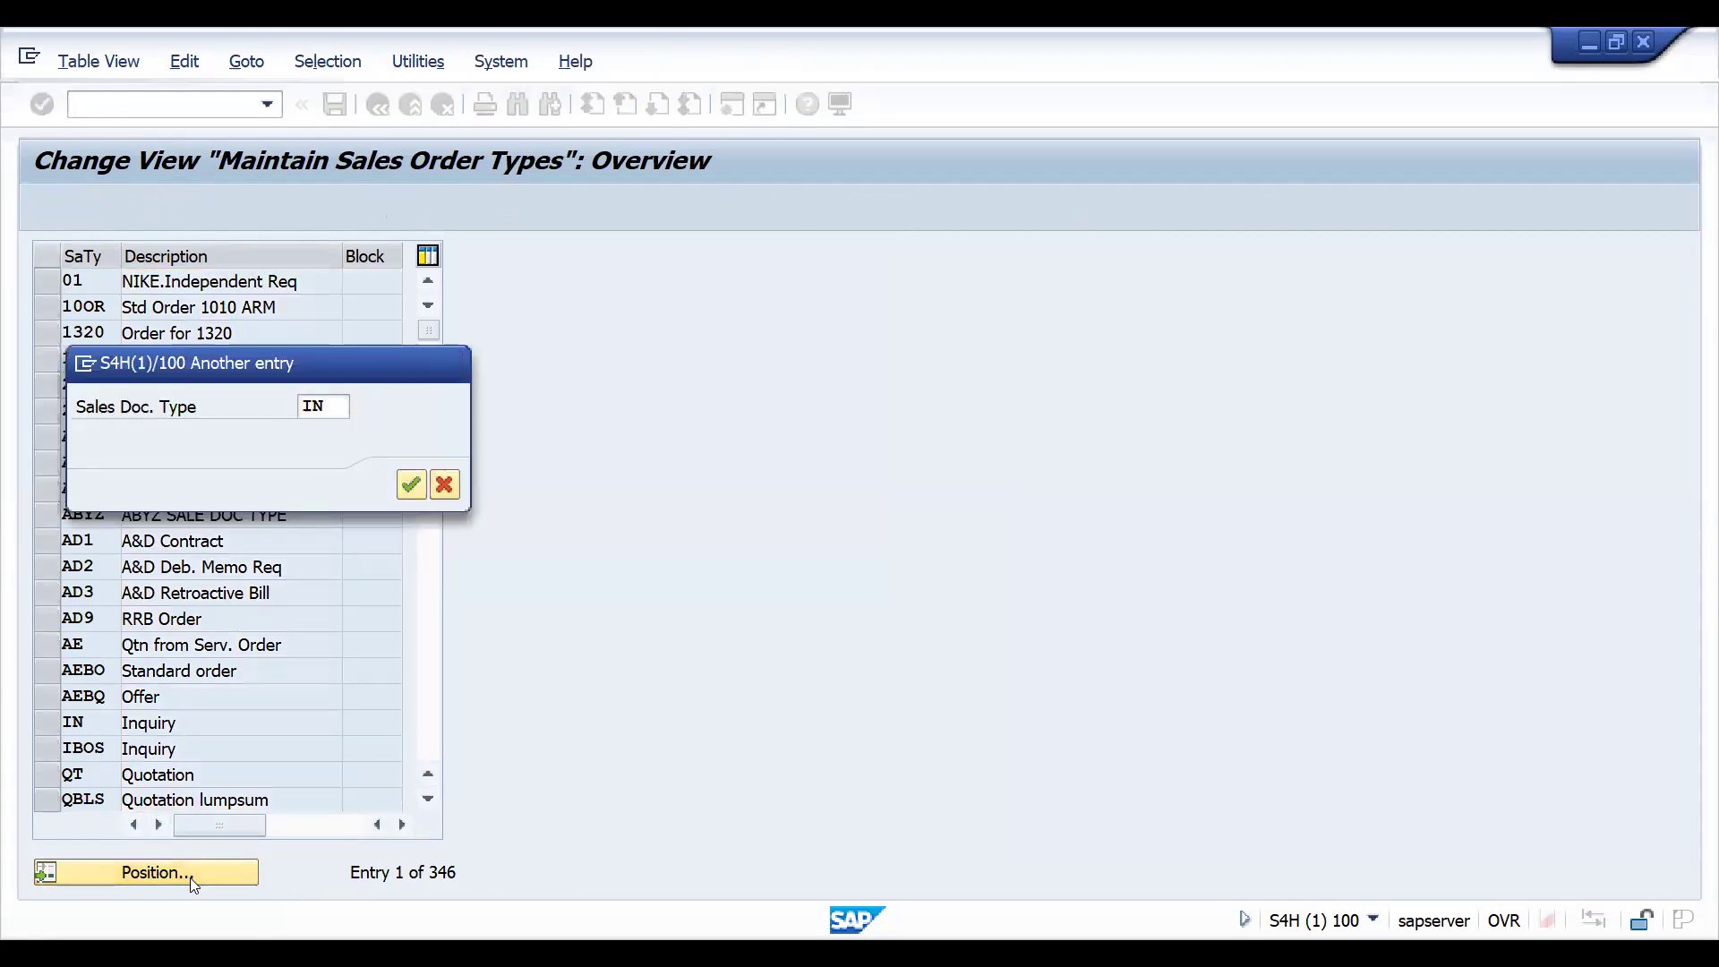
key(Return)
click(47, 283)
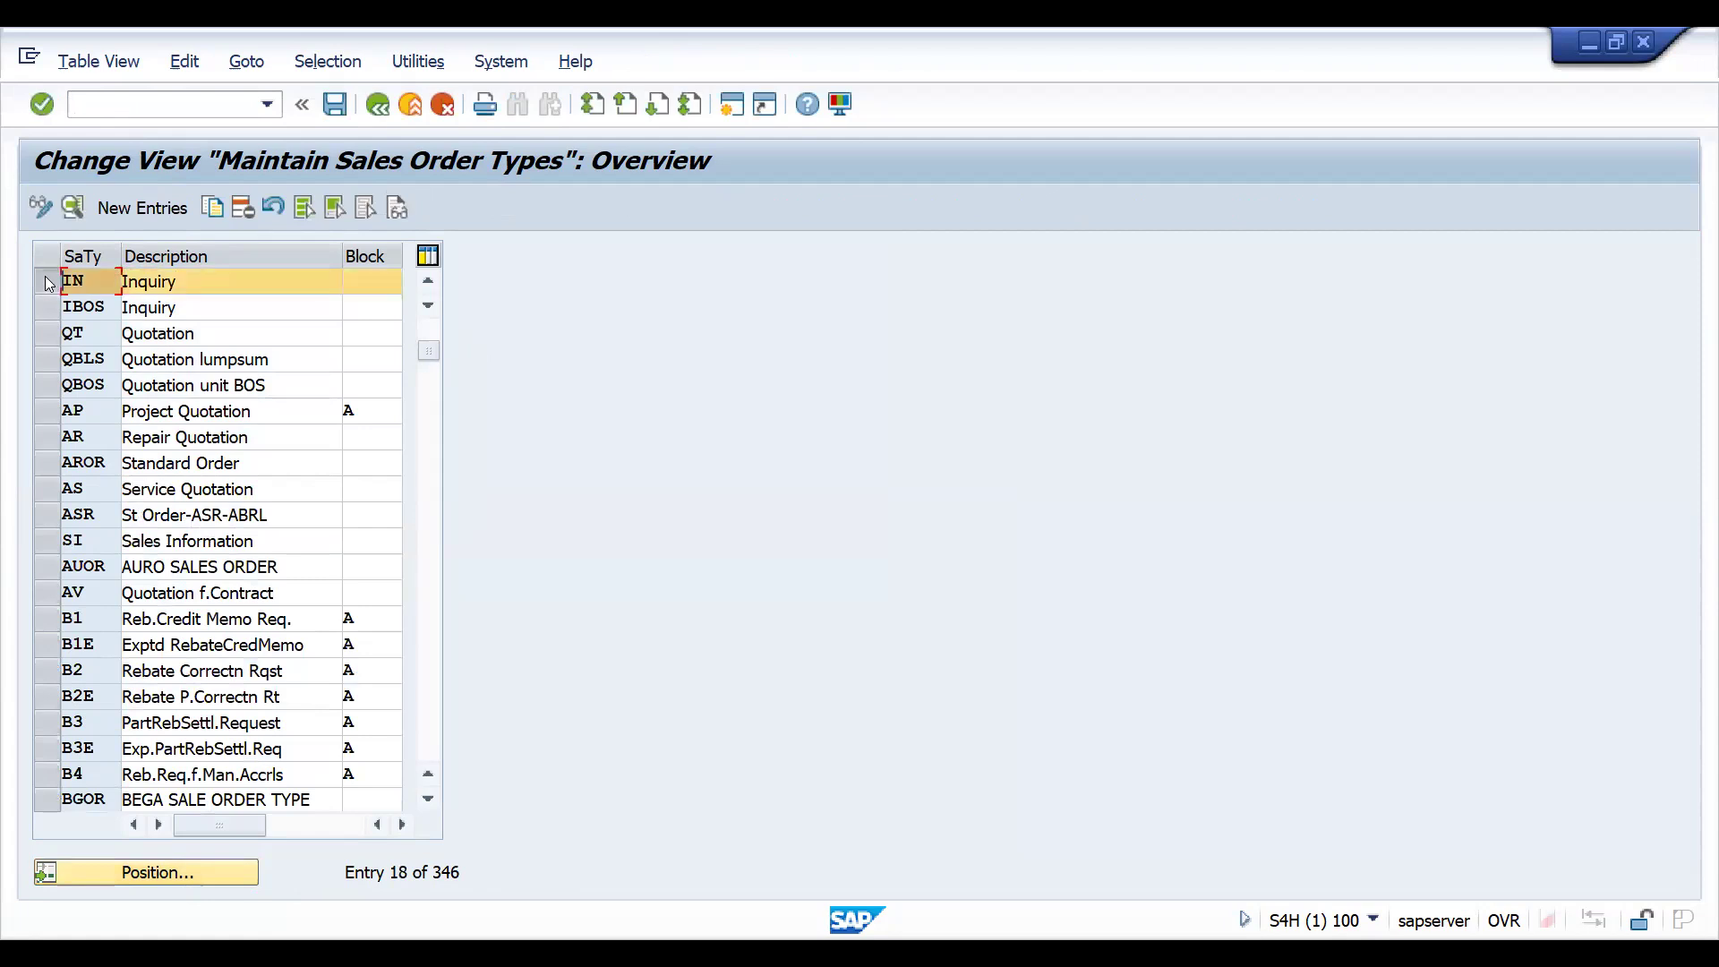
- Copy the Inquiry type IN as sales document type ZZIN, including its dependent copying control entries
click(213, 209)
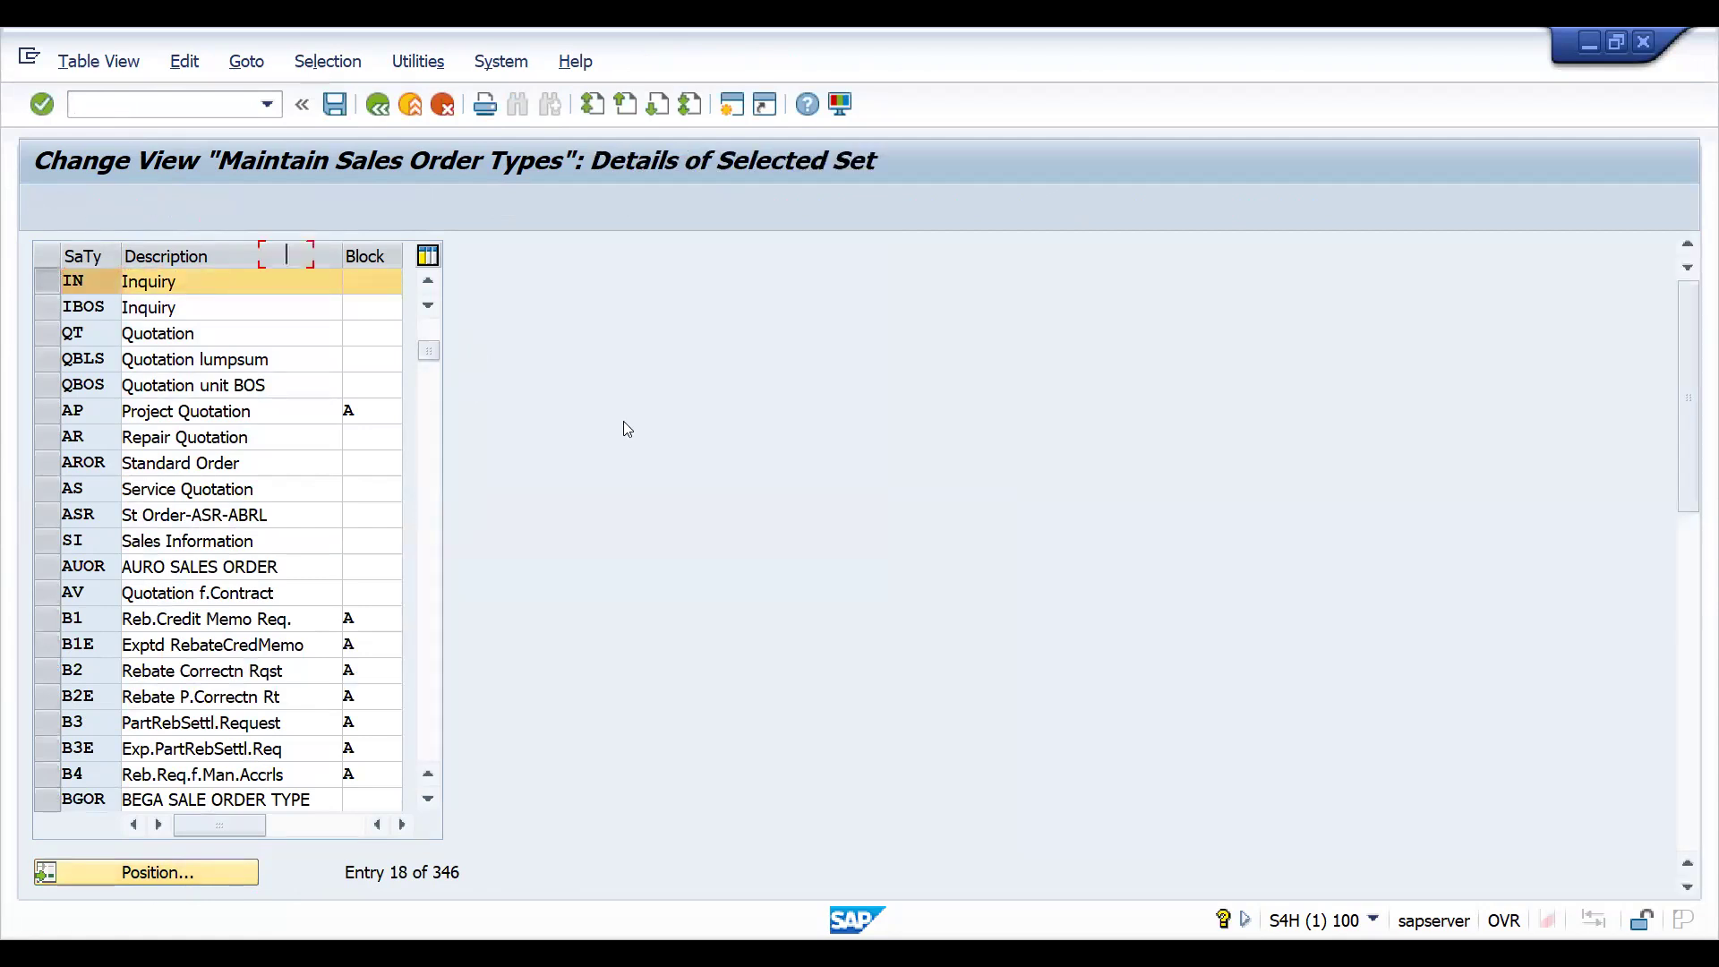
text(Z)
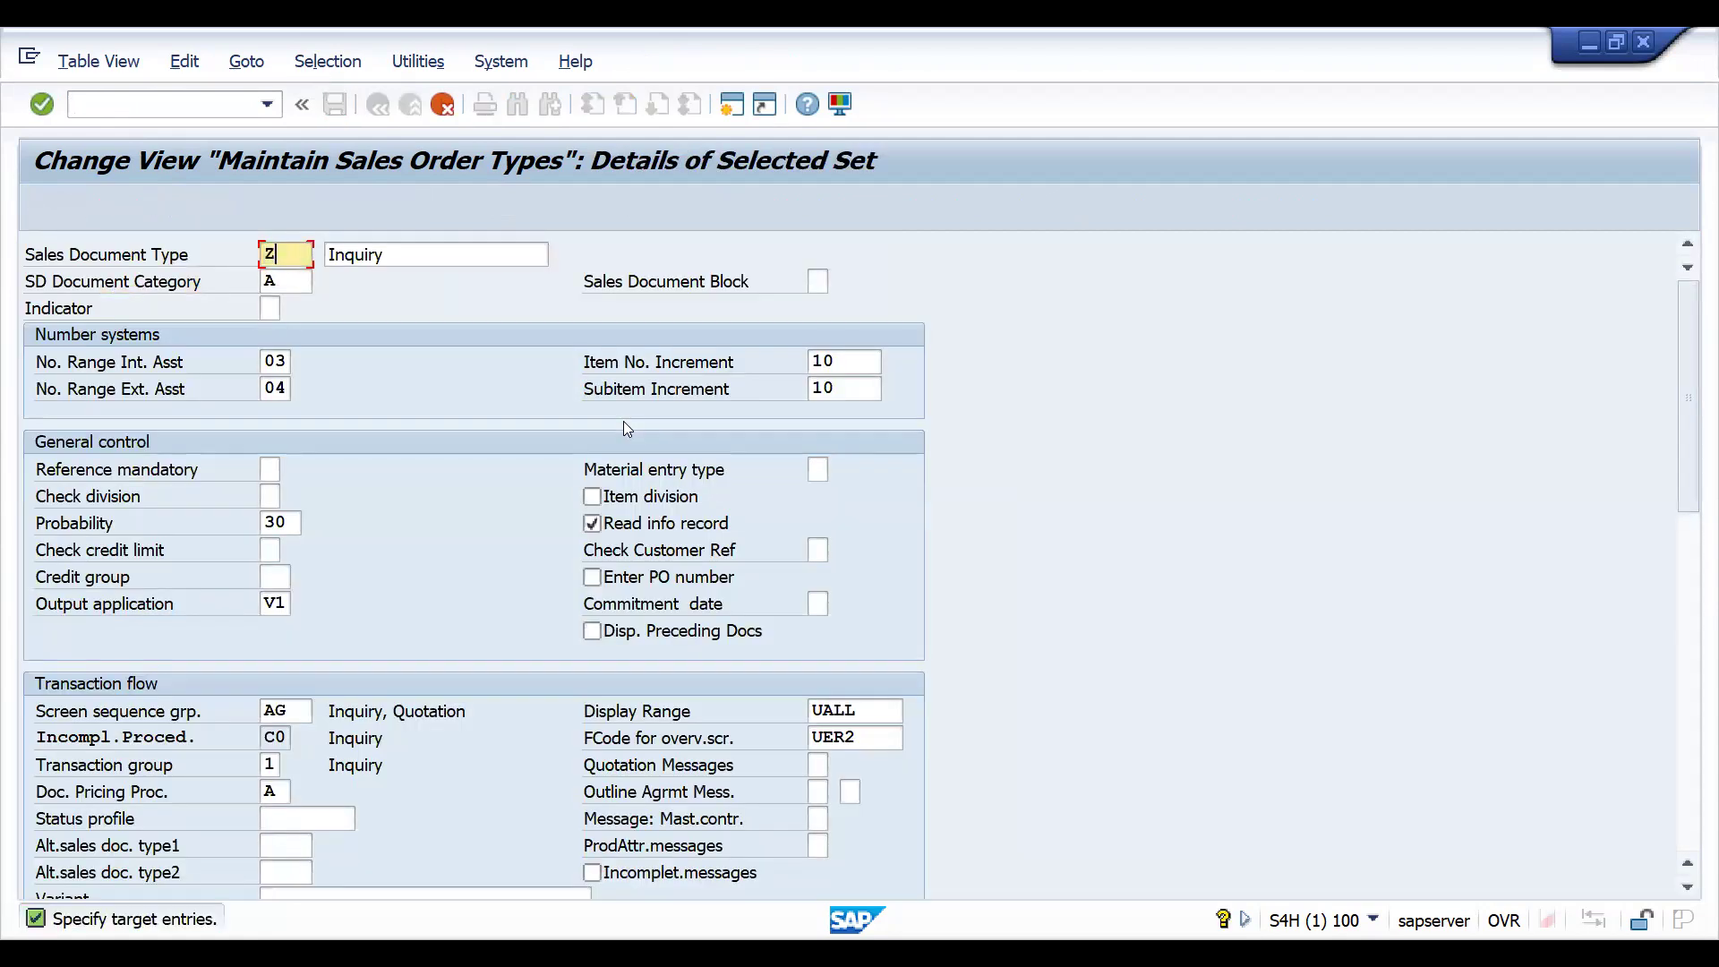
text(ZIN)
key(Return)
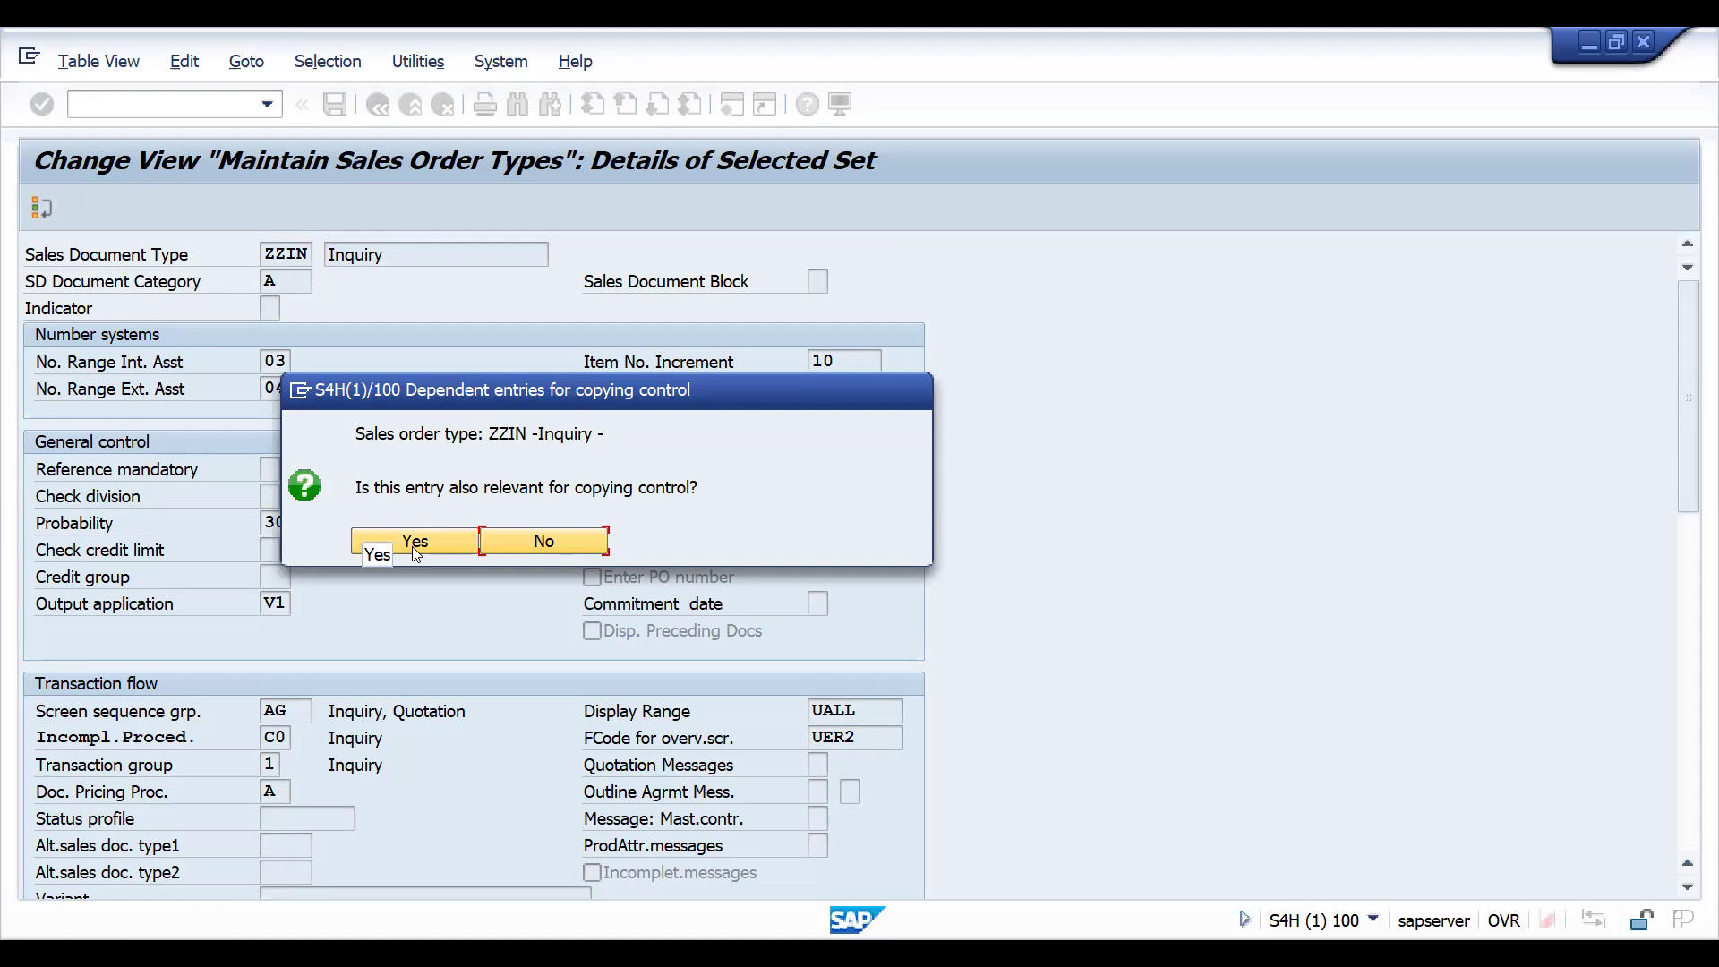
click(413, 546)
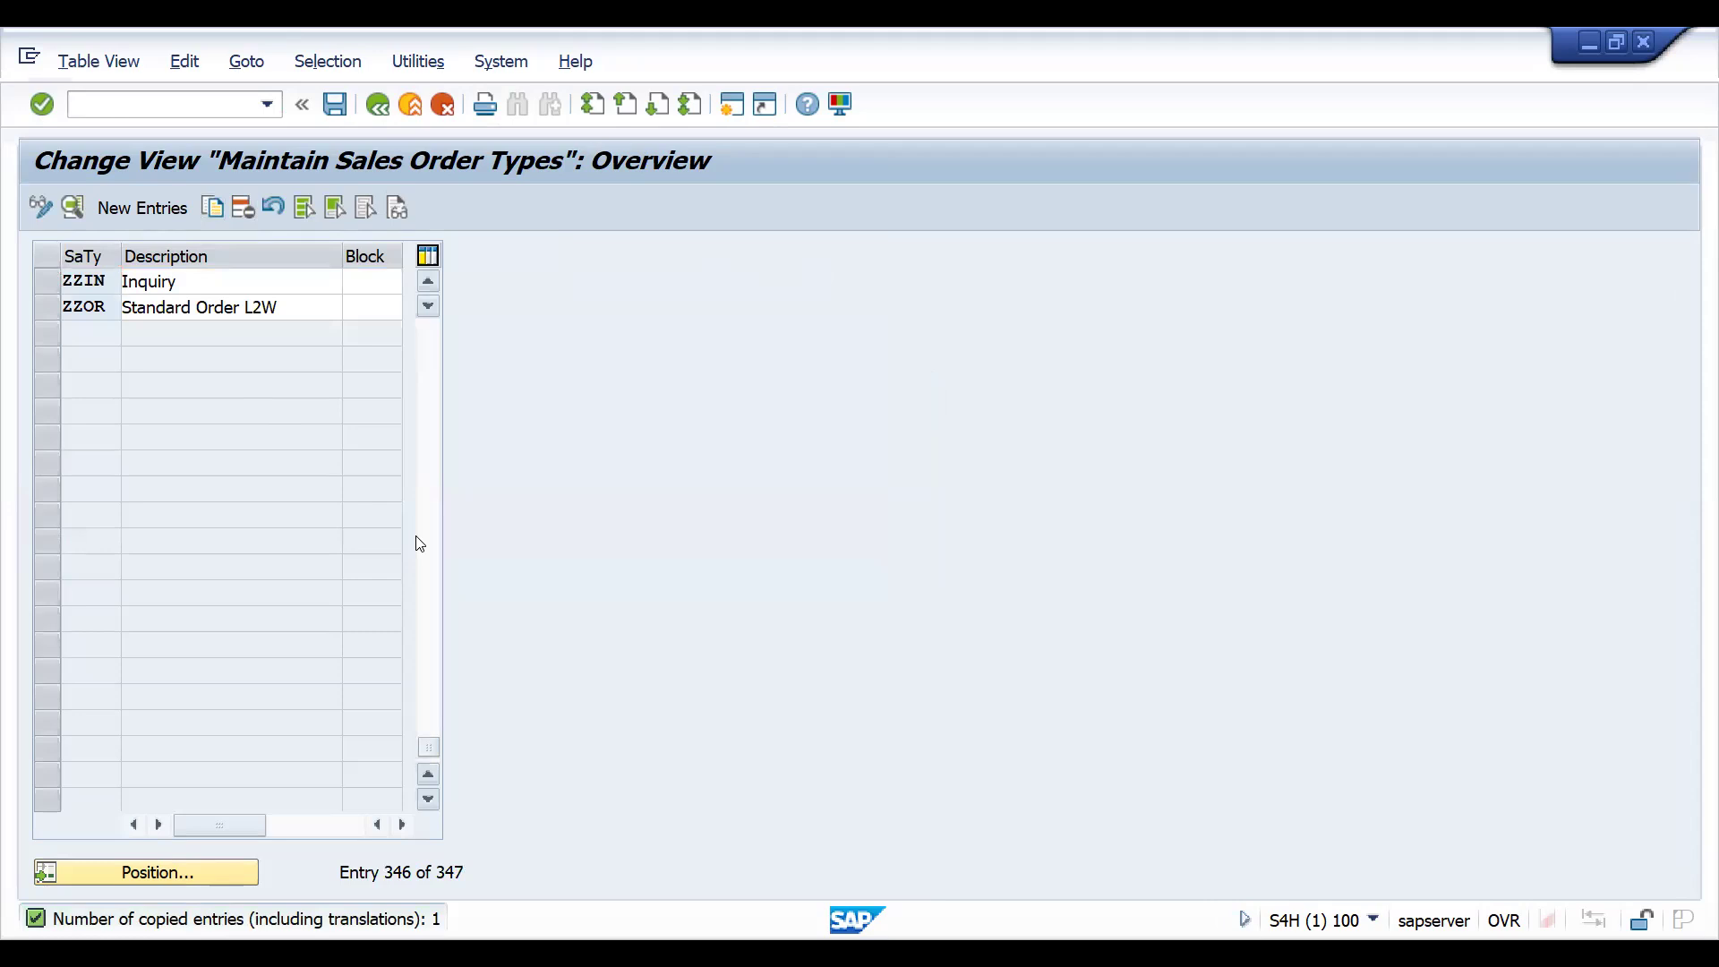
- Save document type ZZIN in the proposed customizing request and open its details
key(ctrl+s)
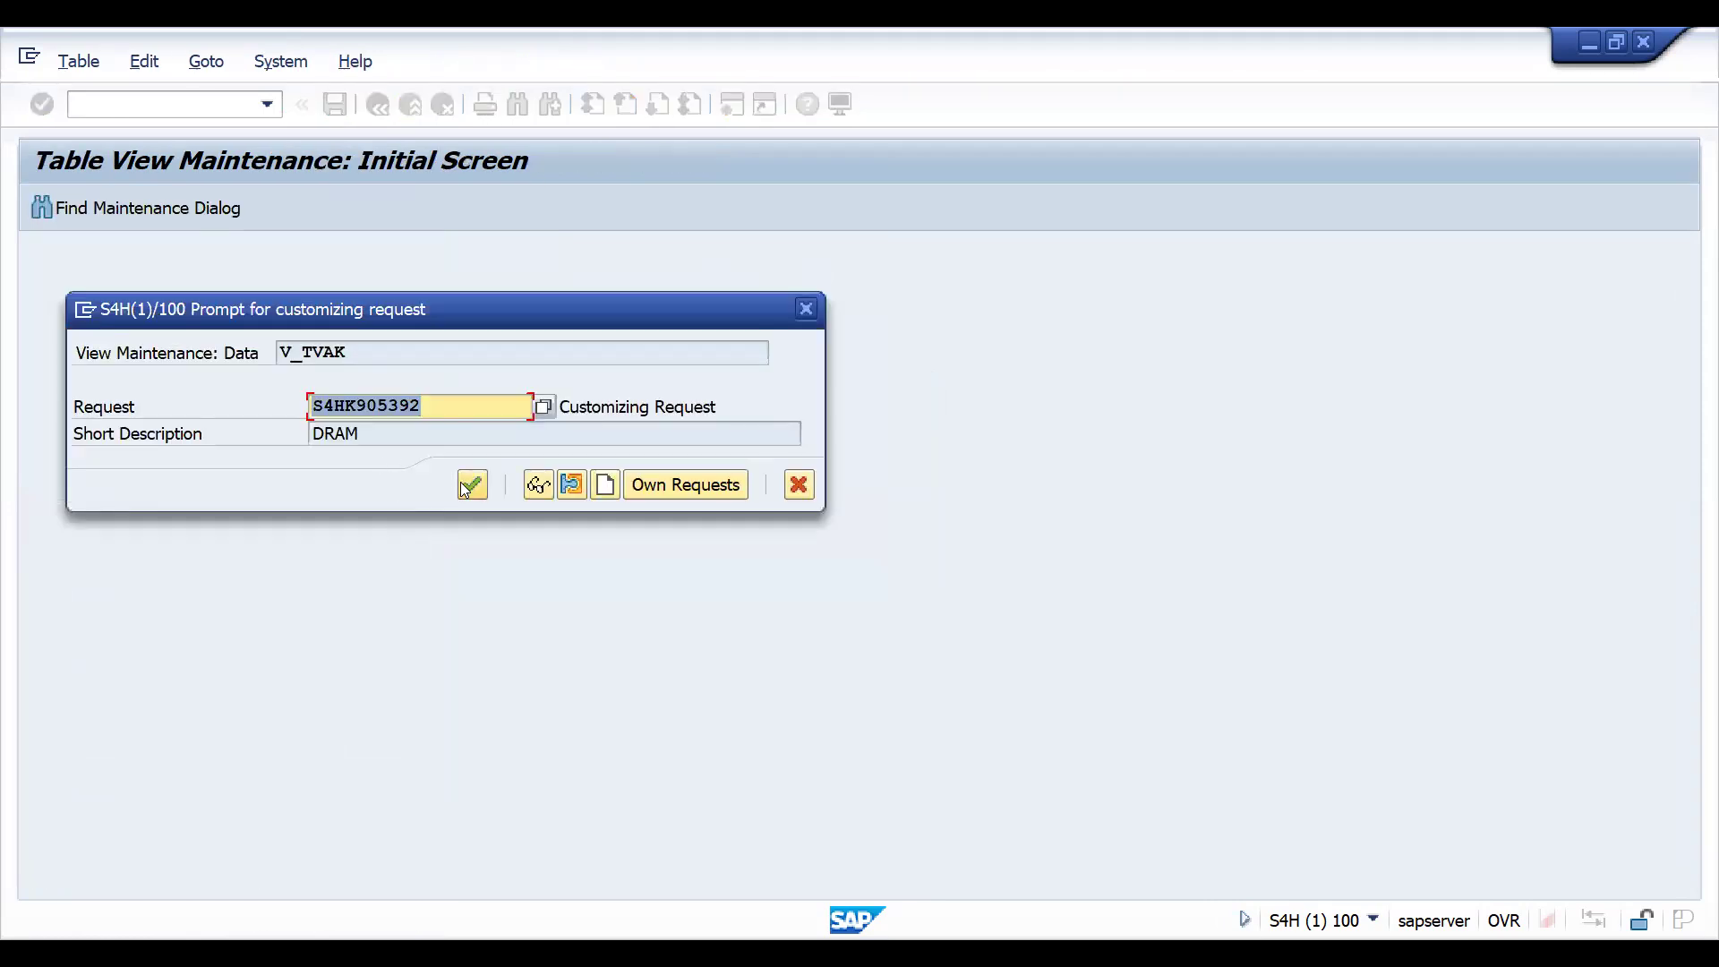
click(462, 484)
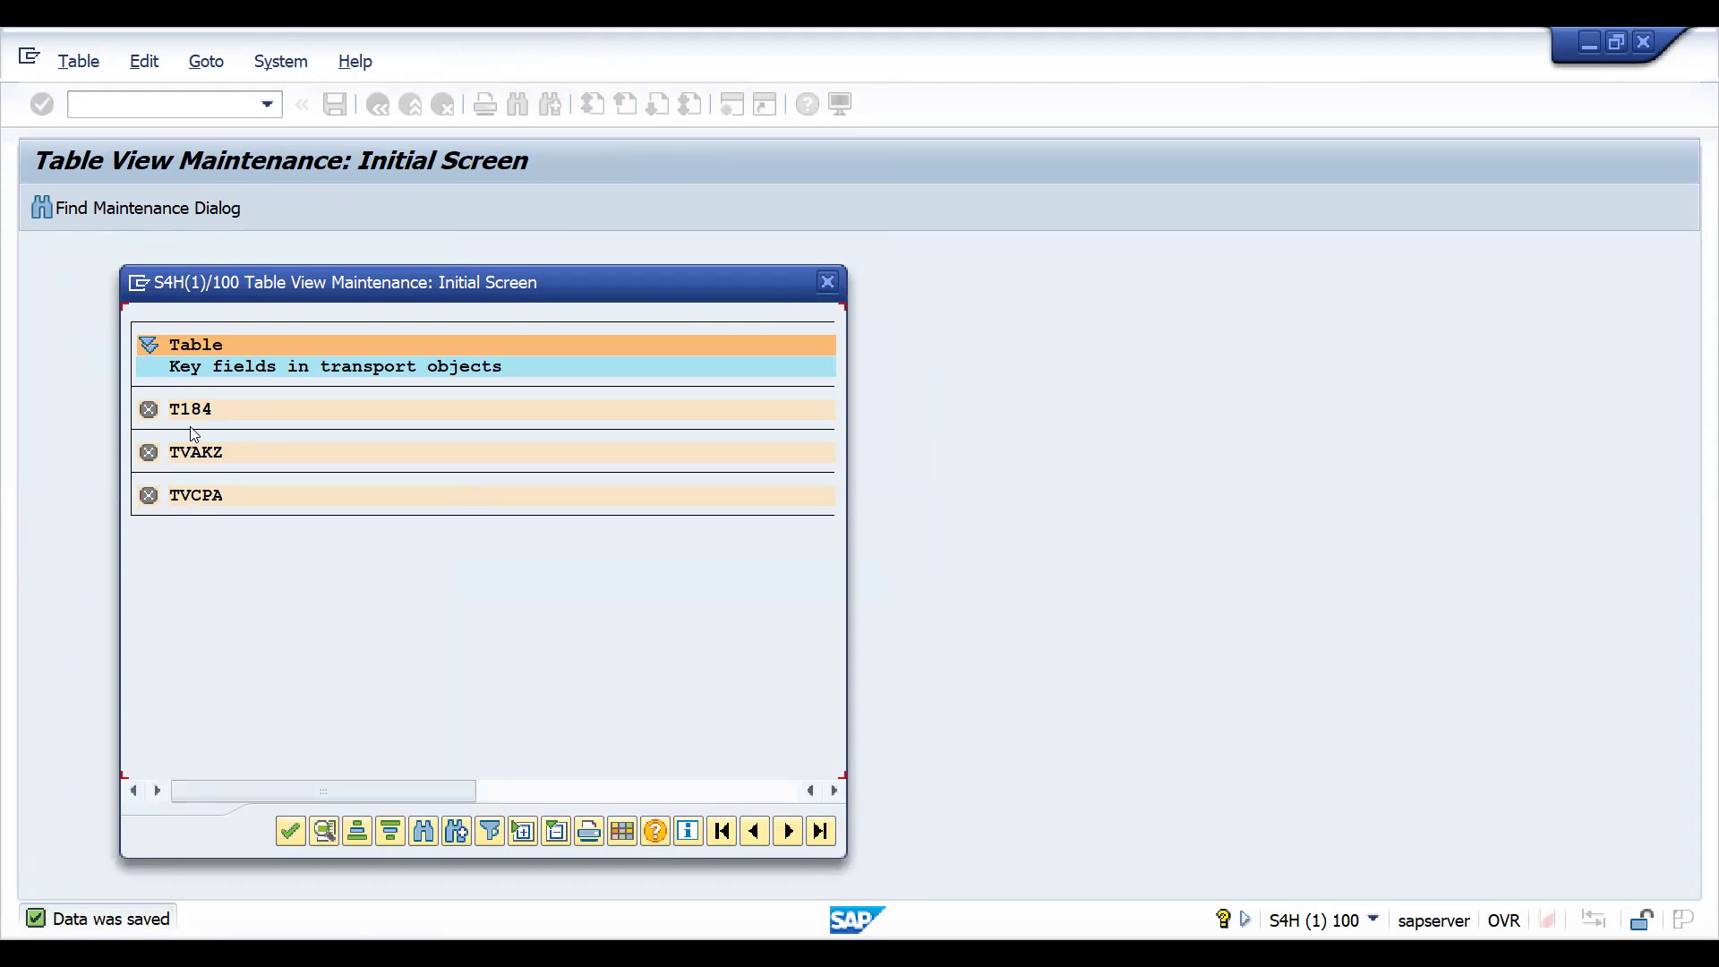
click(290, 832)
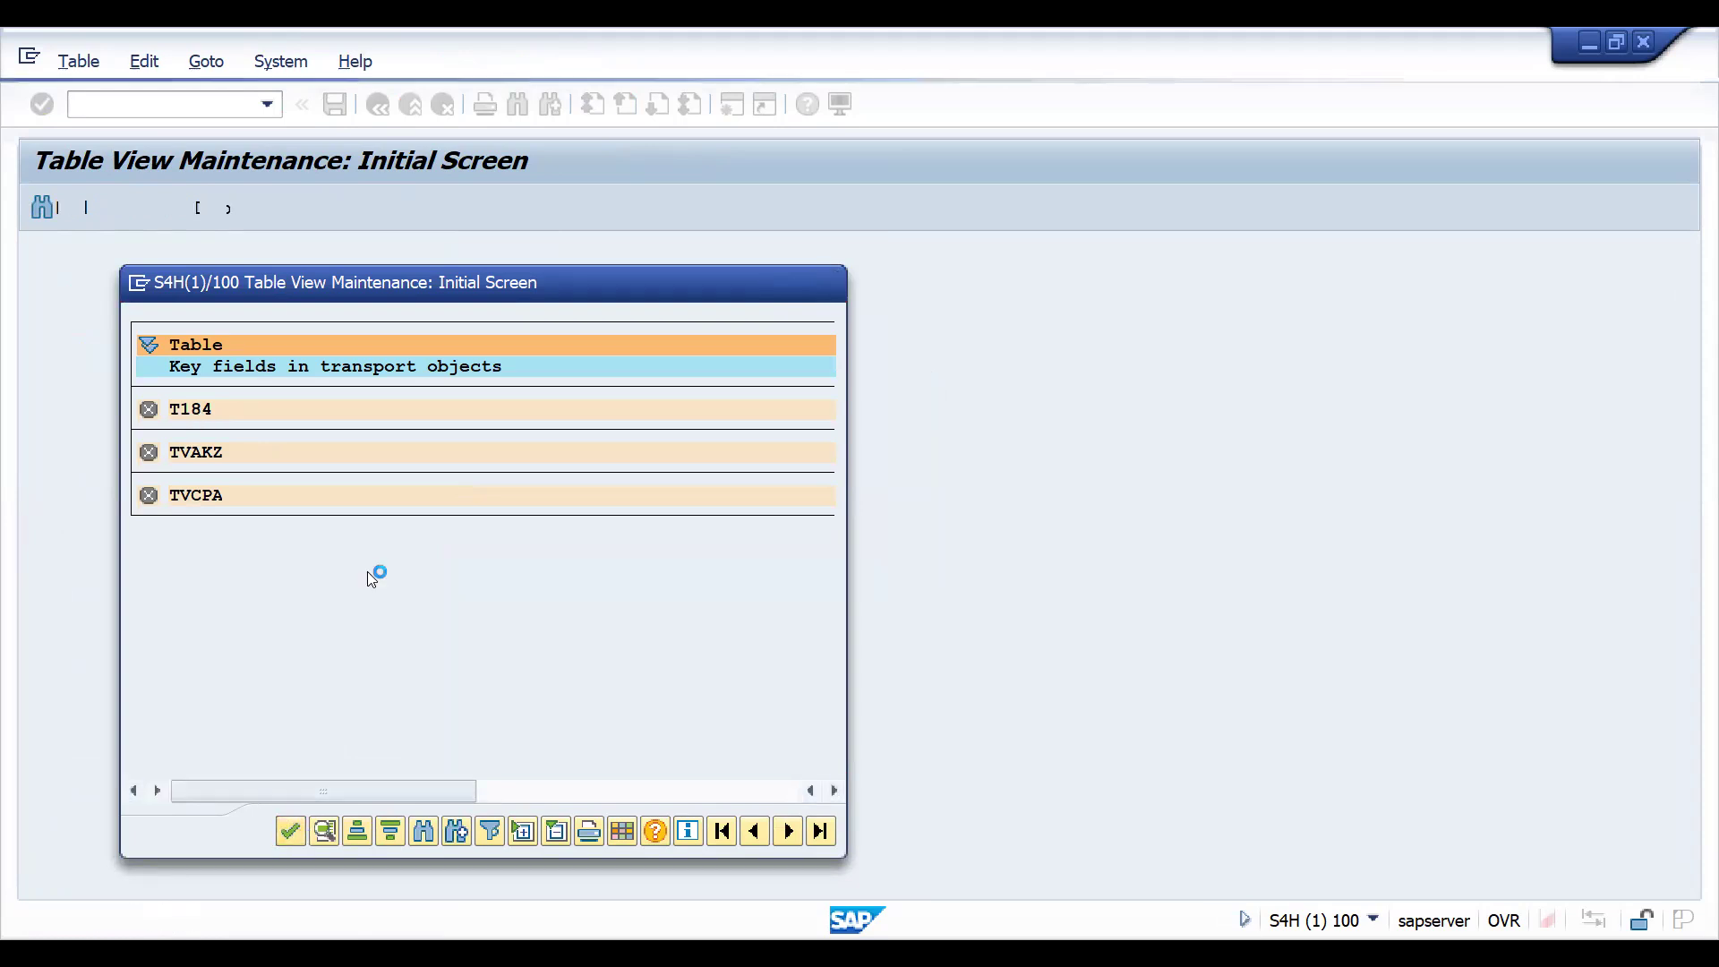
key(ctrl+s)
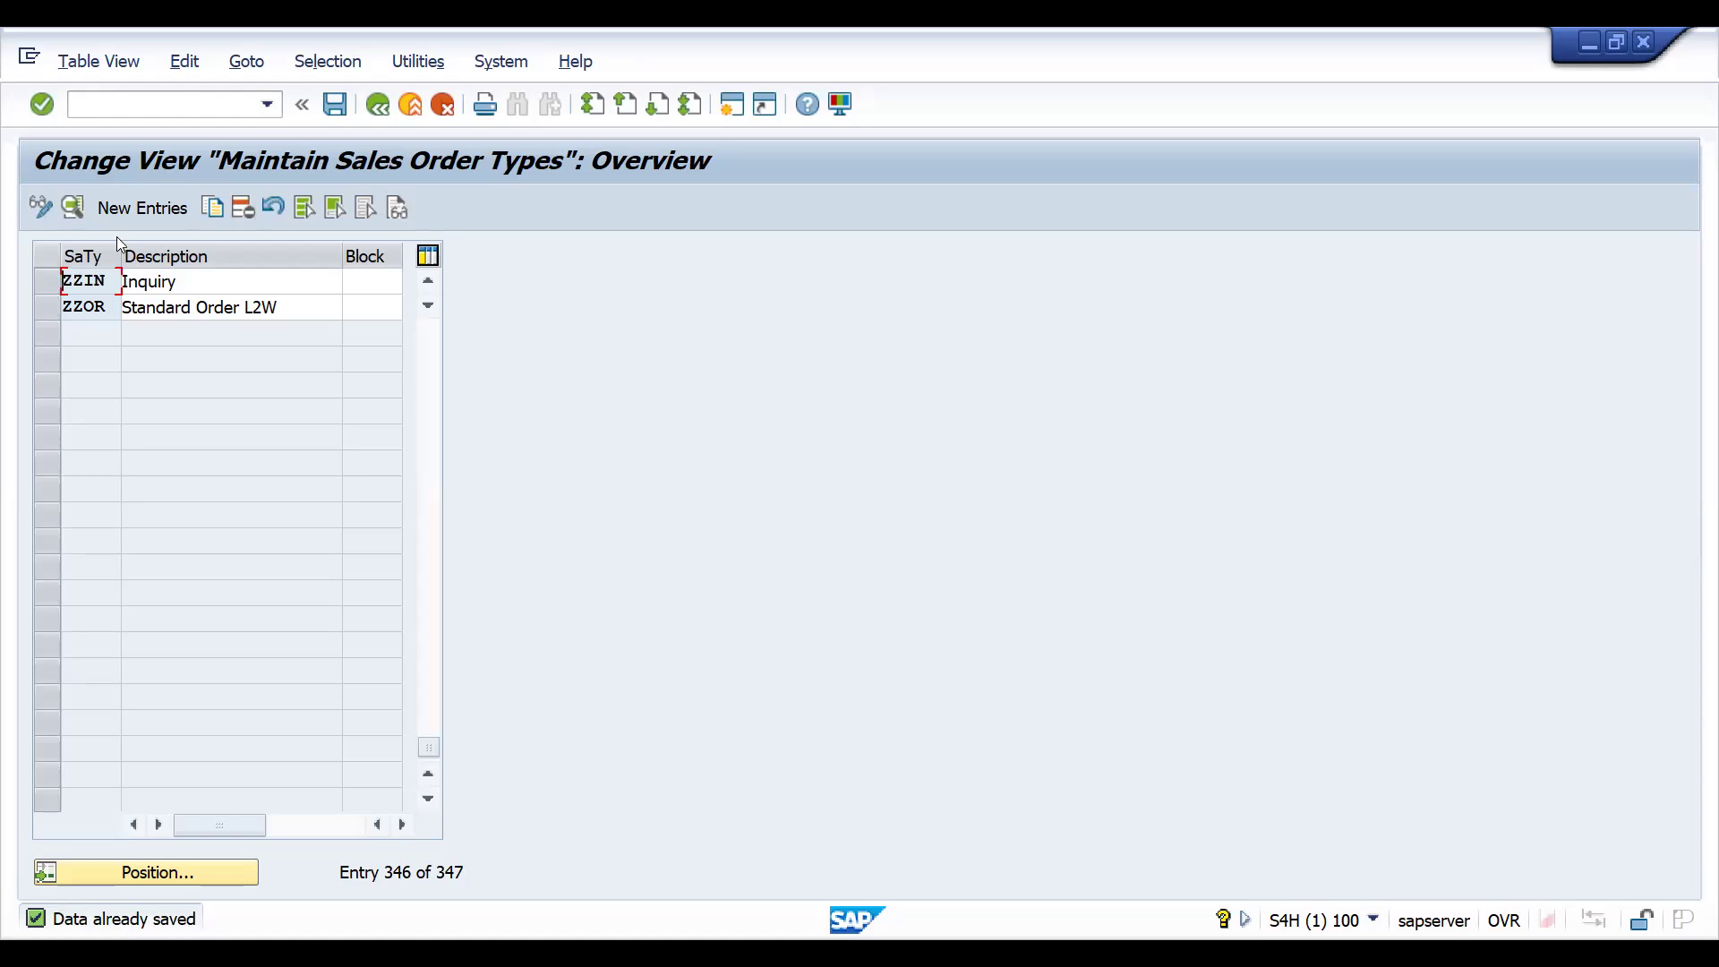
double_click(93, 283)
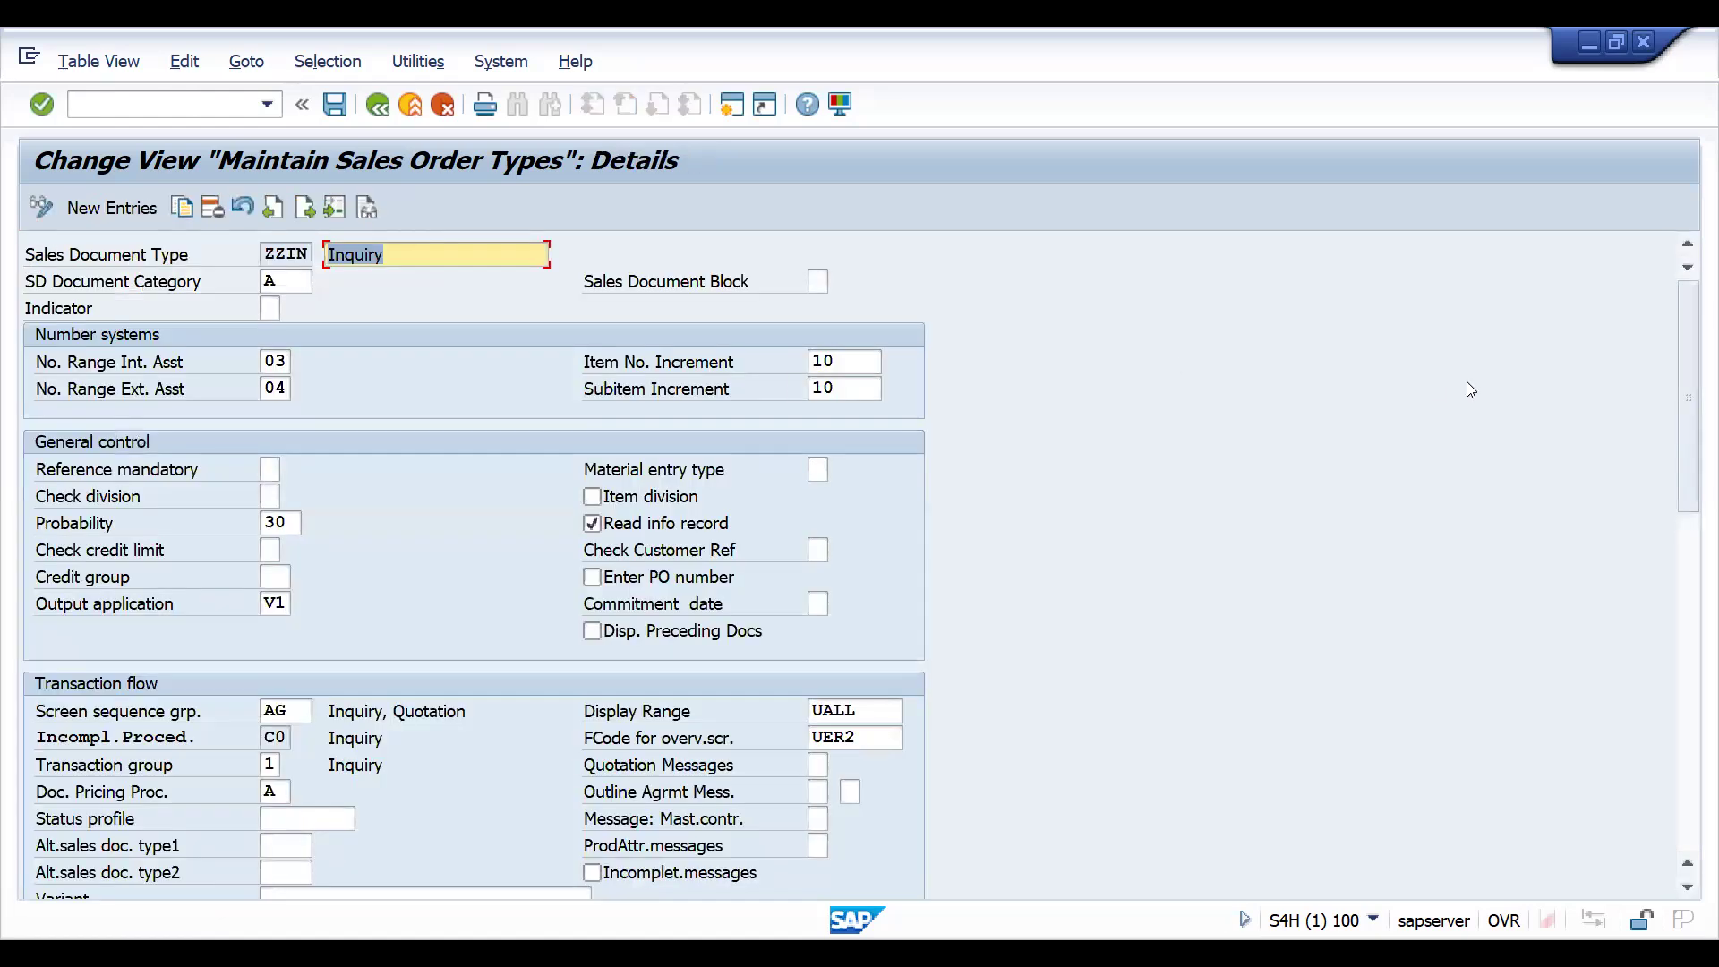
drag(1691, 369, 1683, 251)
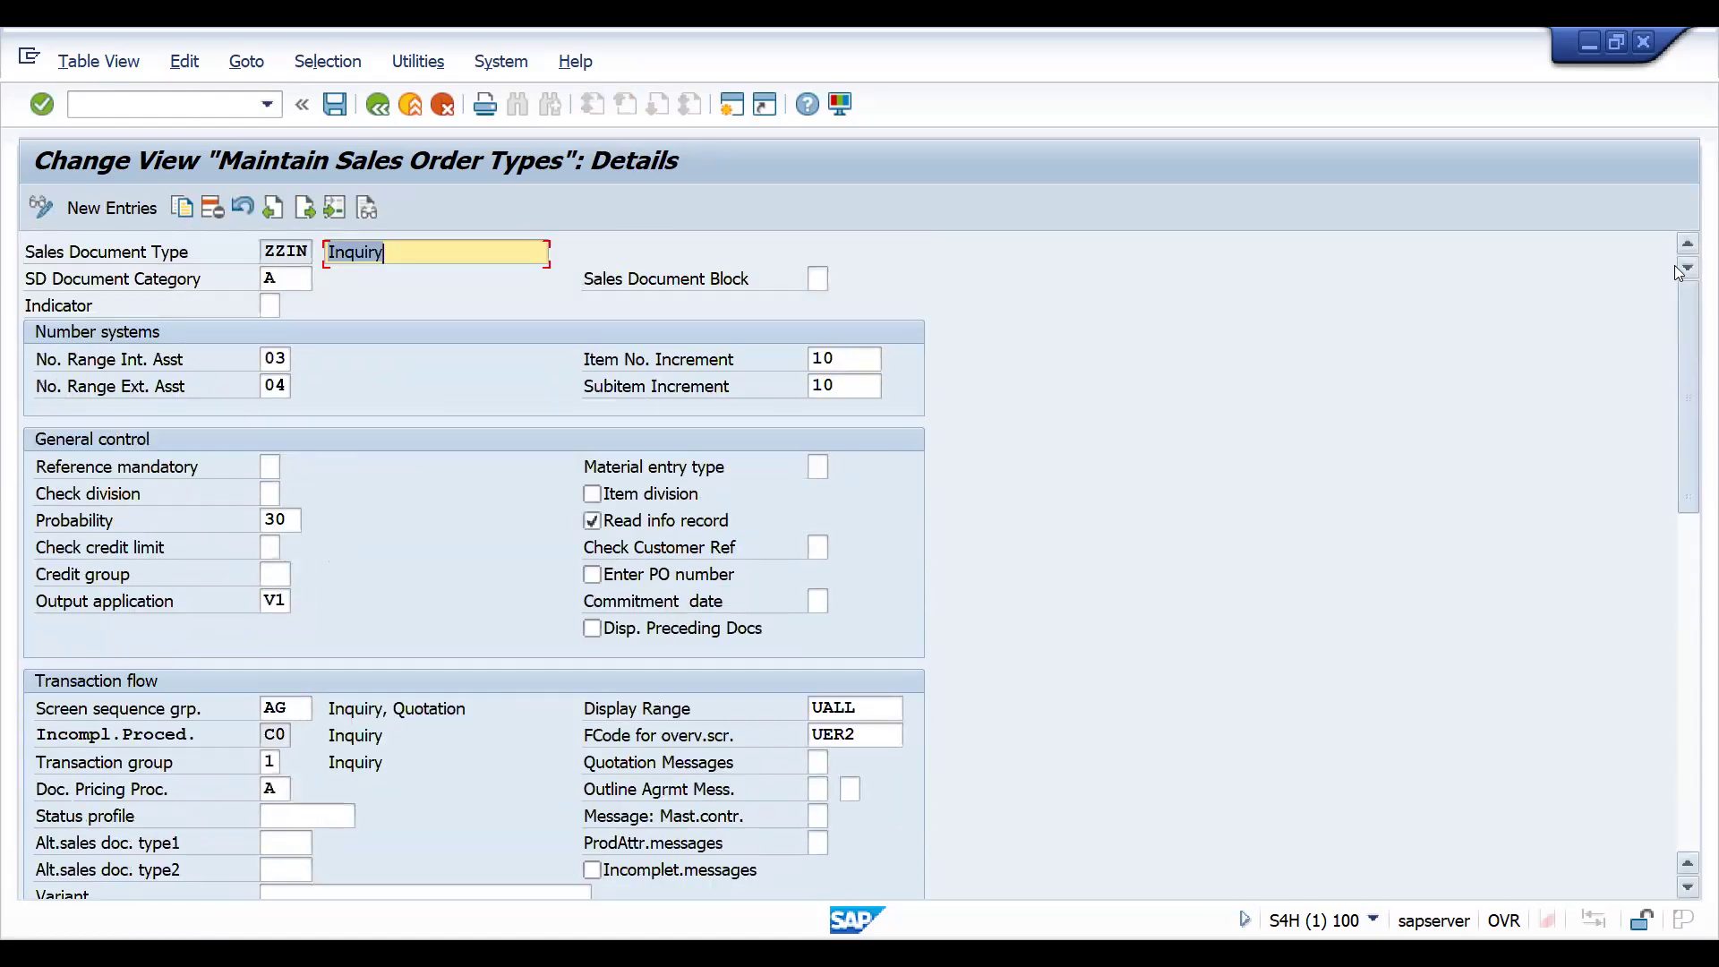
- Start the copy control transaction VTAA in a new session
click(160, 114)
text(/)
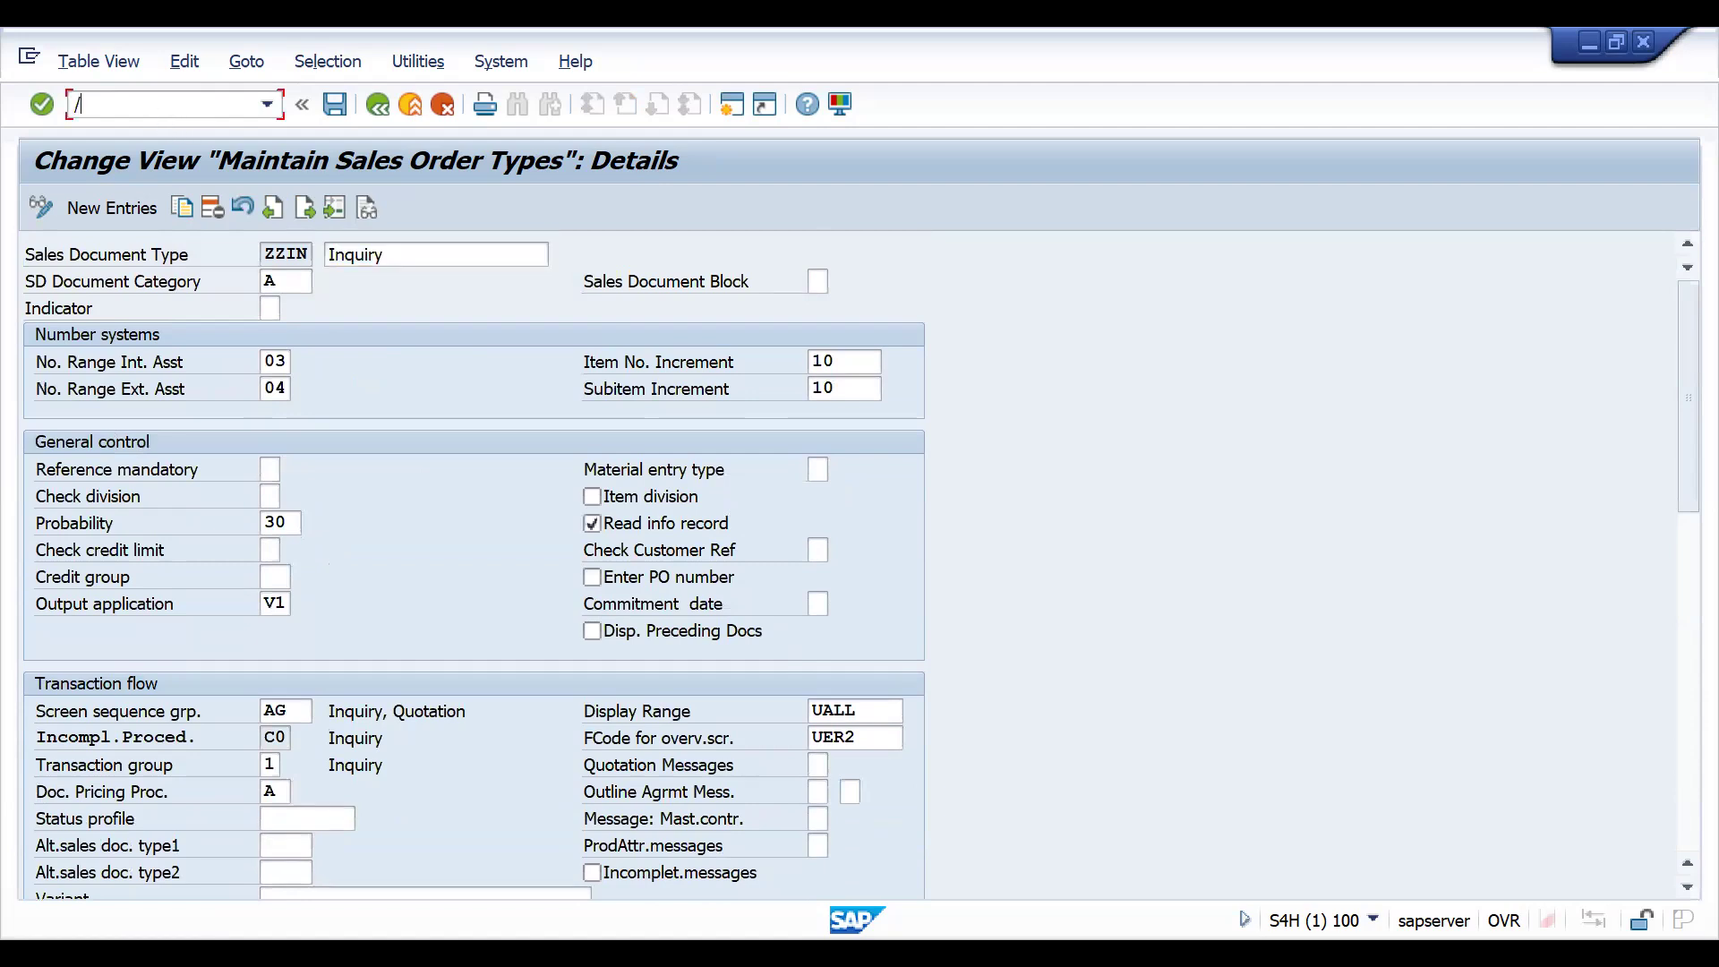
text(NVTAA)
key(Return)
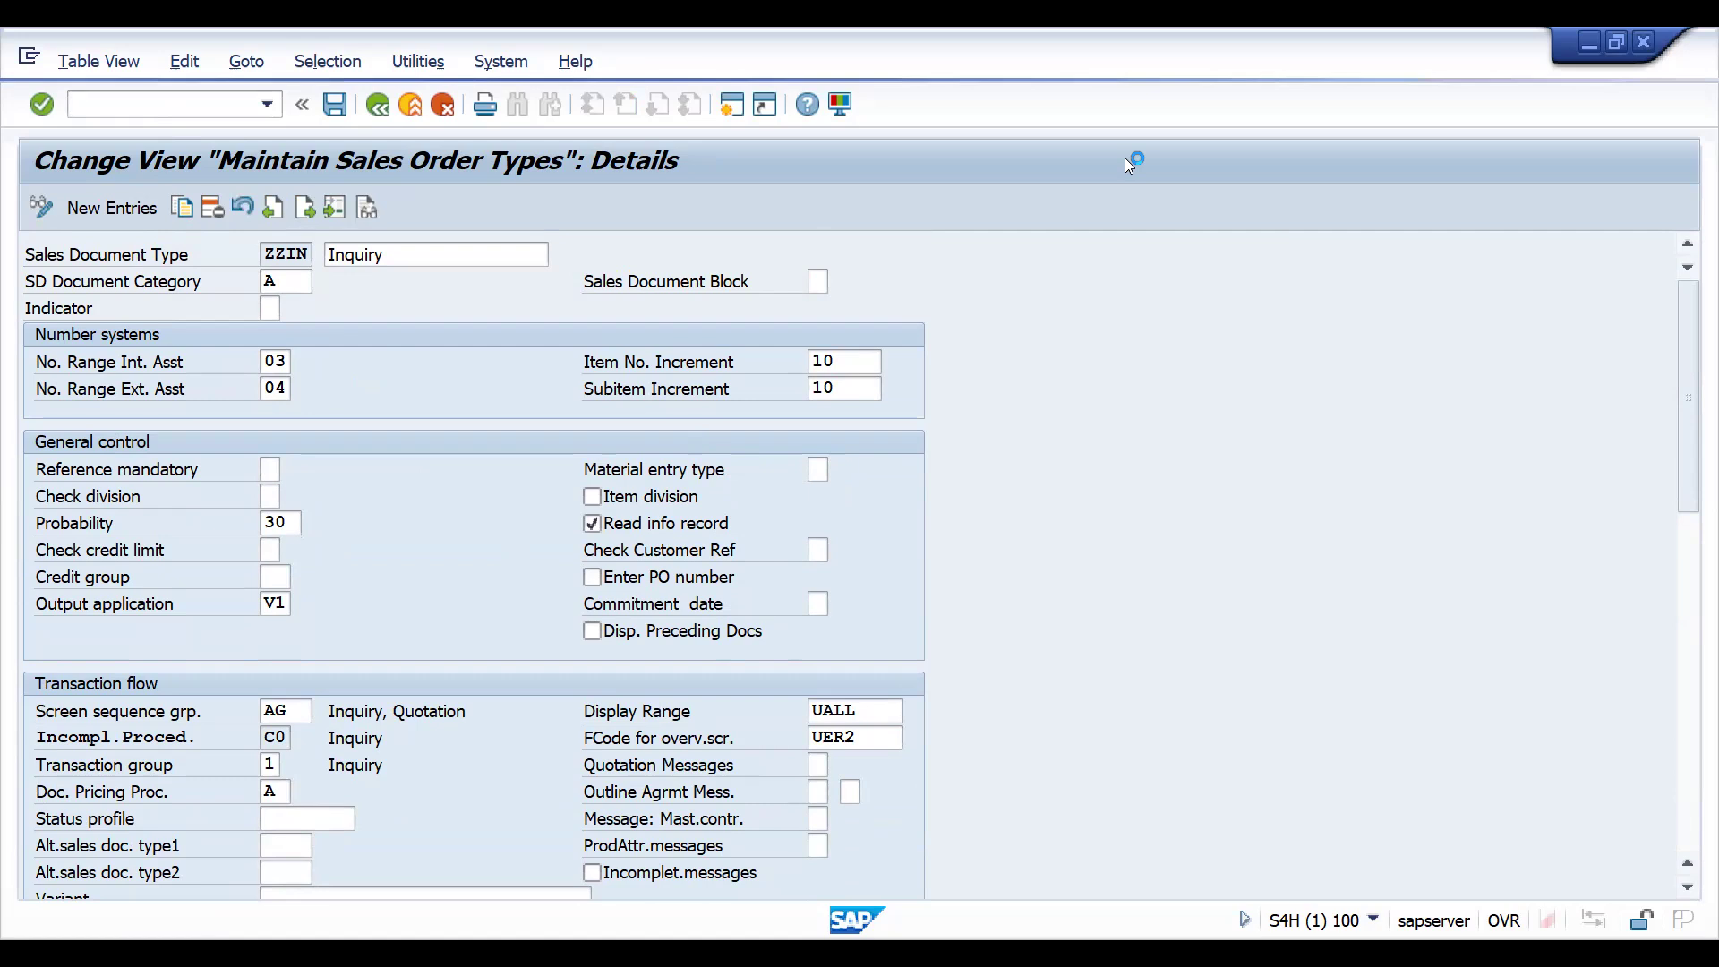
- Position the copy control header list at target and source type ZZIN, and select that entry's target type
click(486, 871)
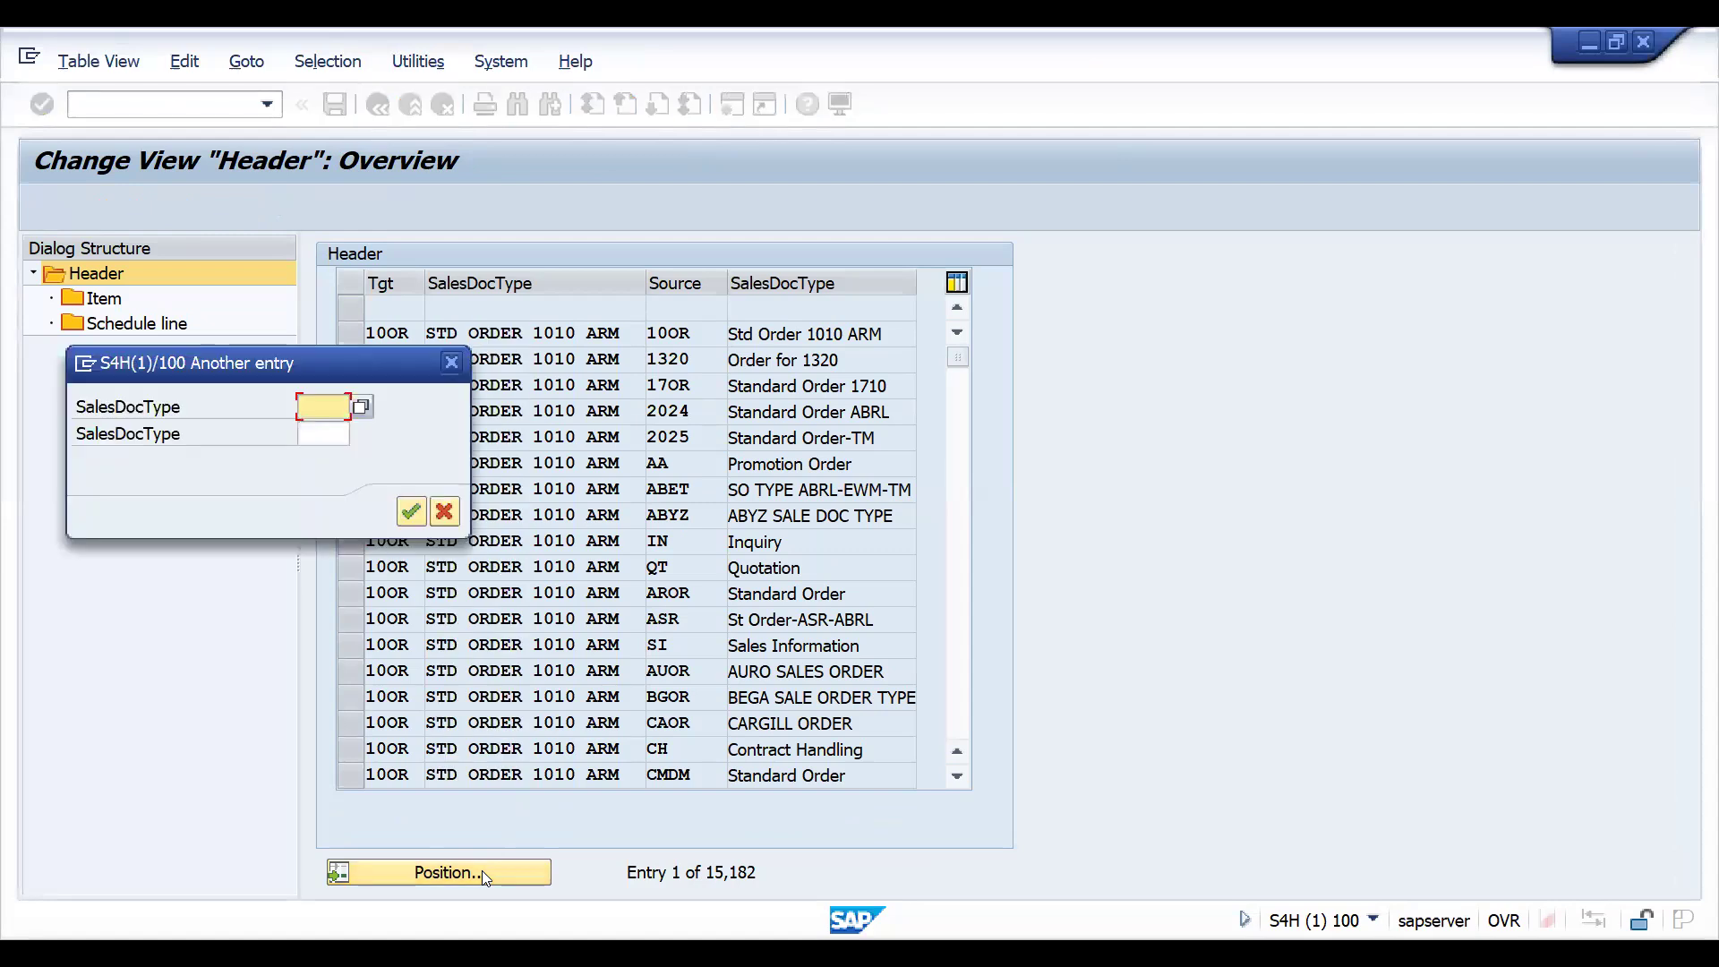
text(ZZIN)
key(BackSpace)
key(BackSpace)
key(BackSpace)
key(BackSpace)
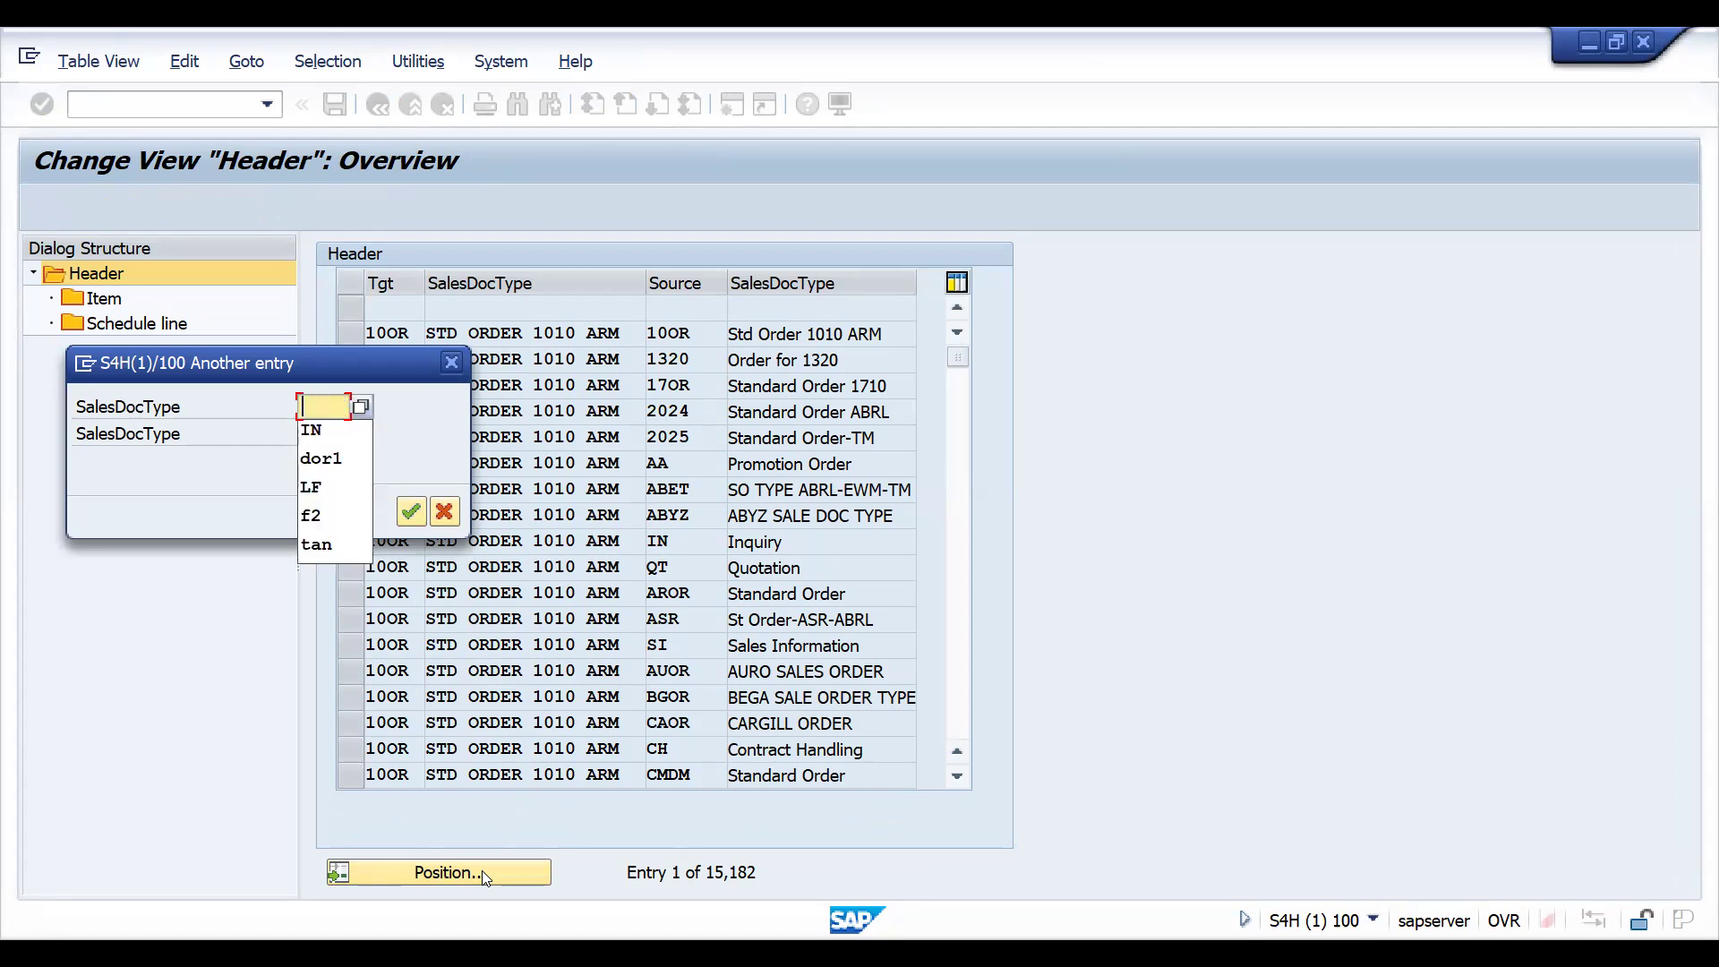
click(226, 423)
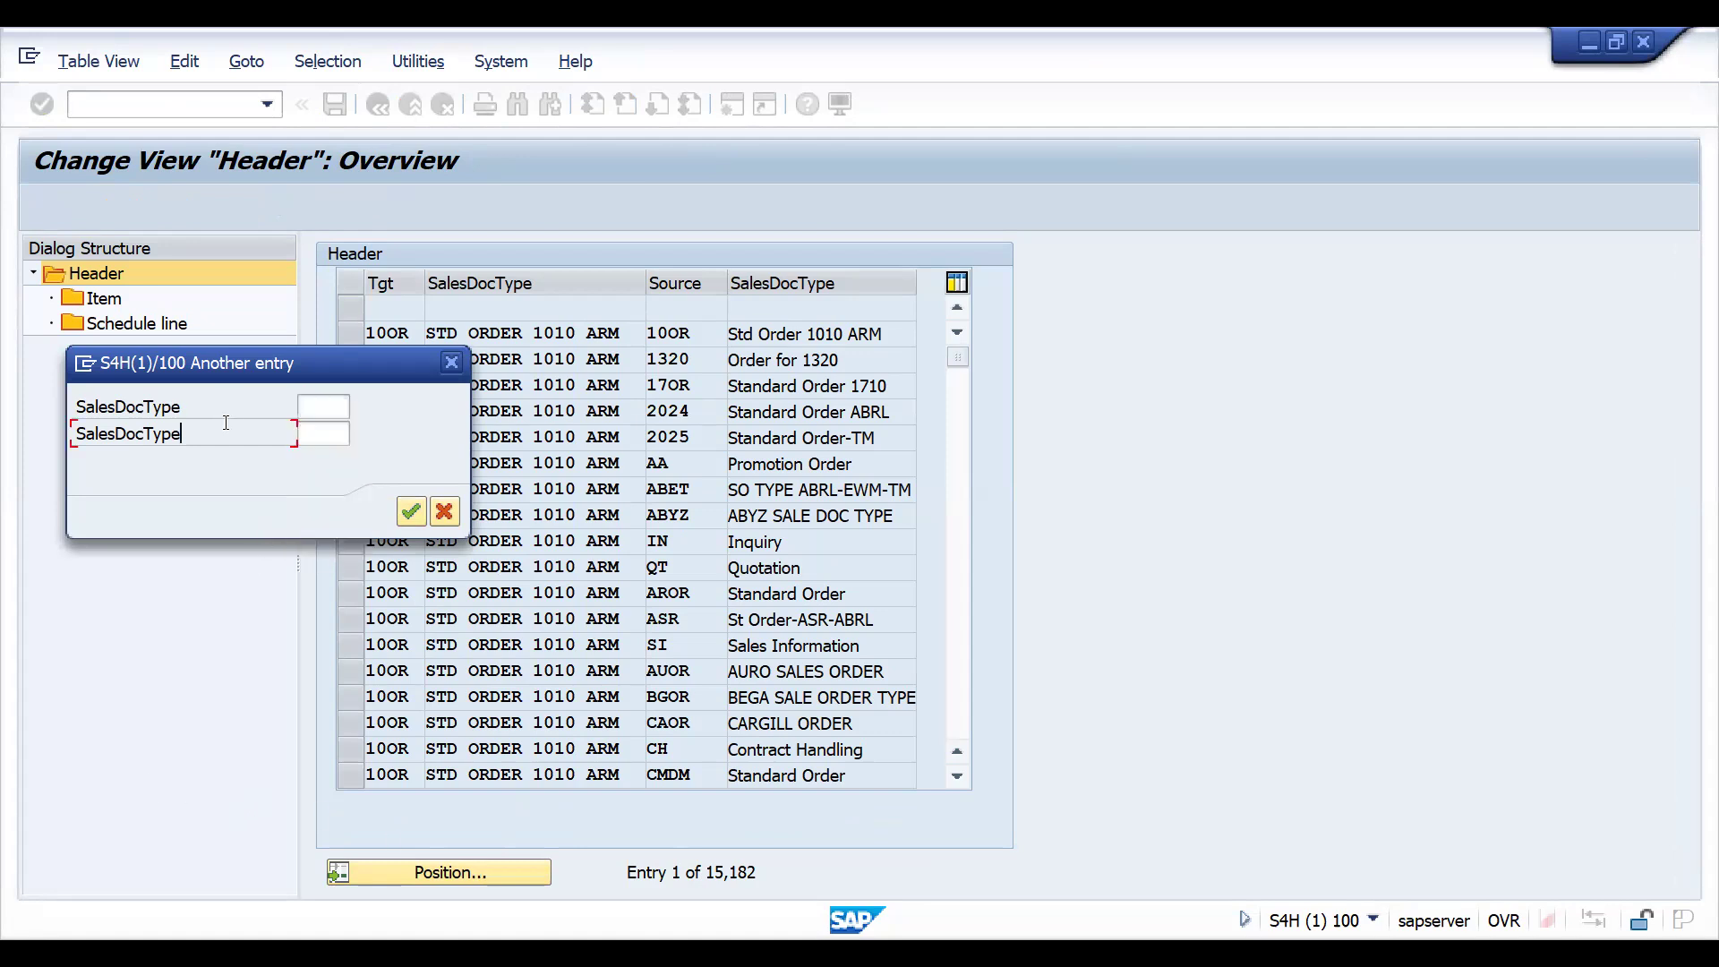
click(329, 435)
text(ZZIN)
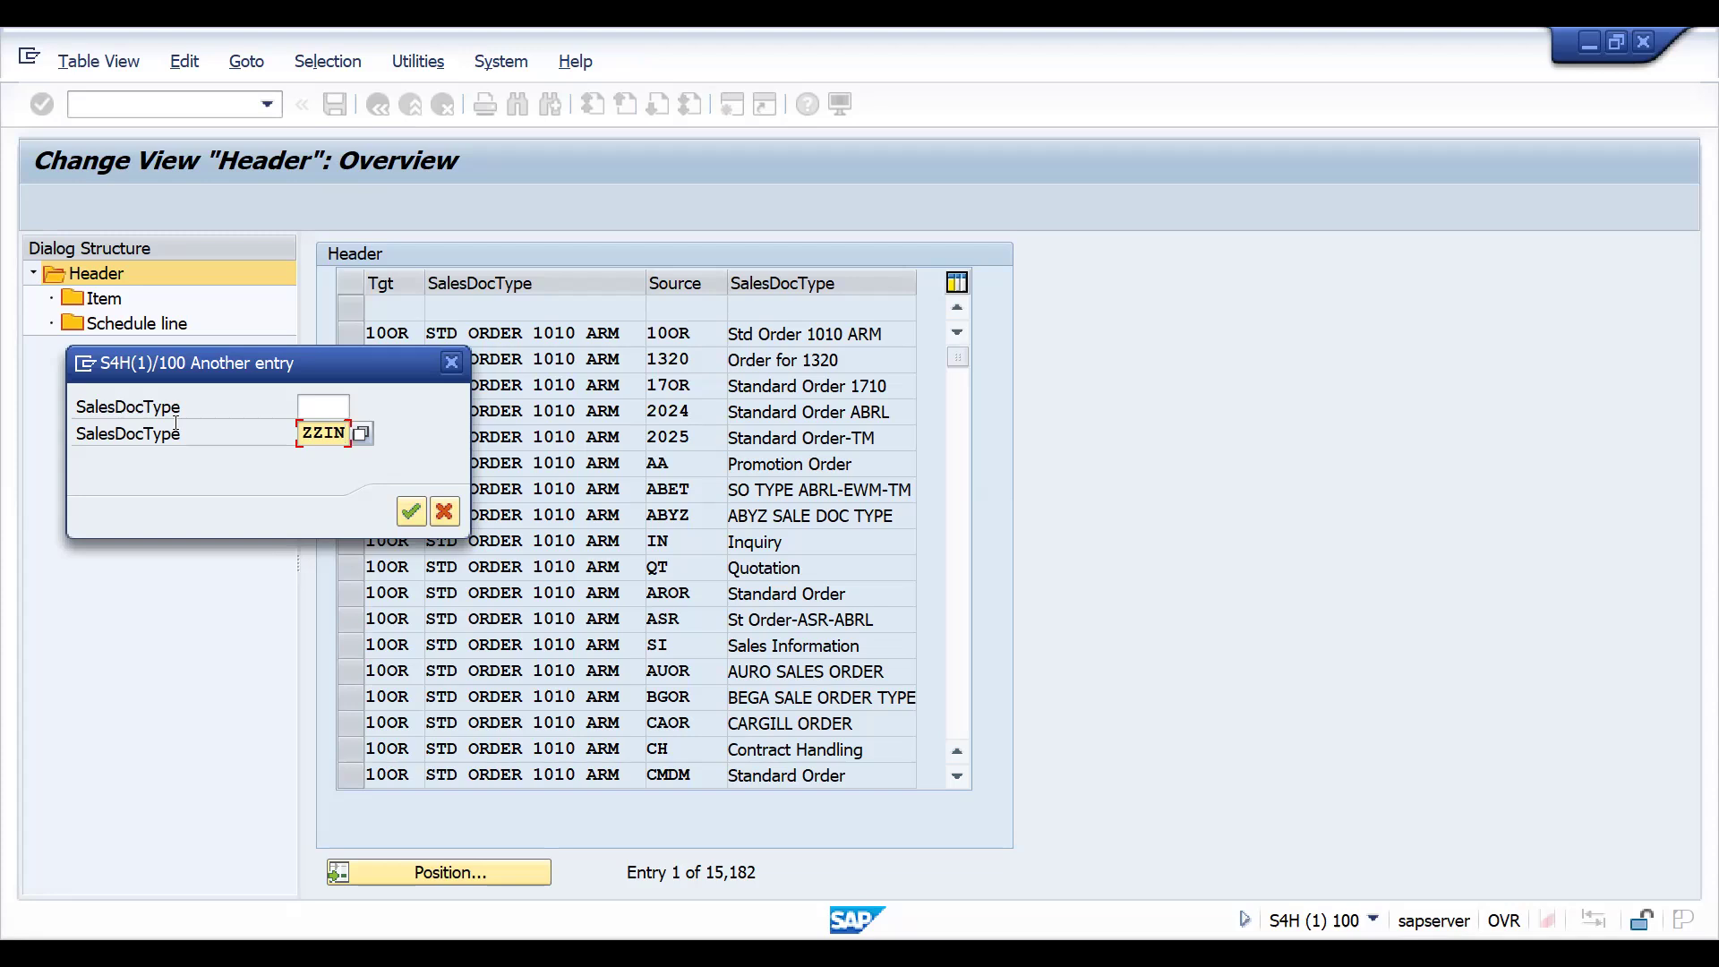
click(329, 407)
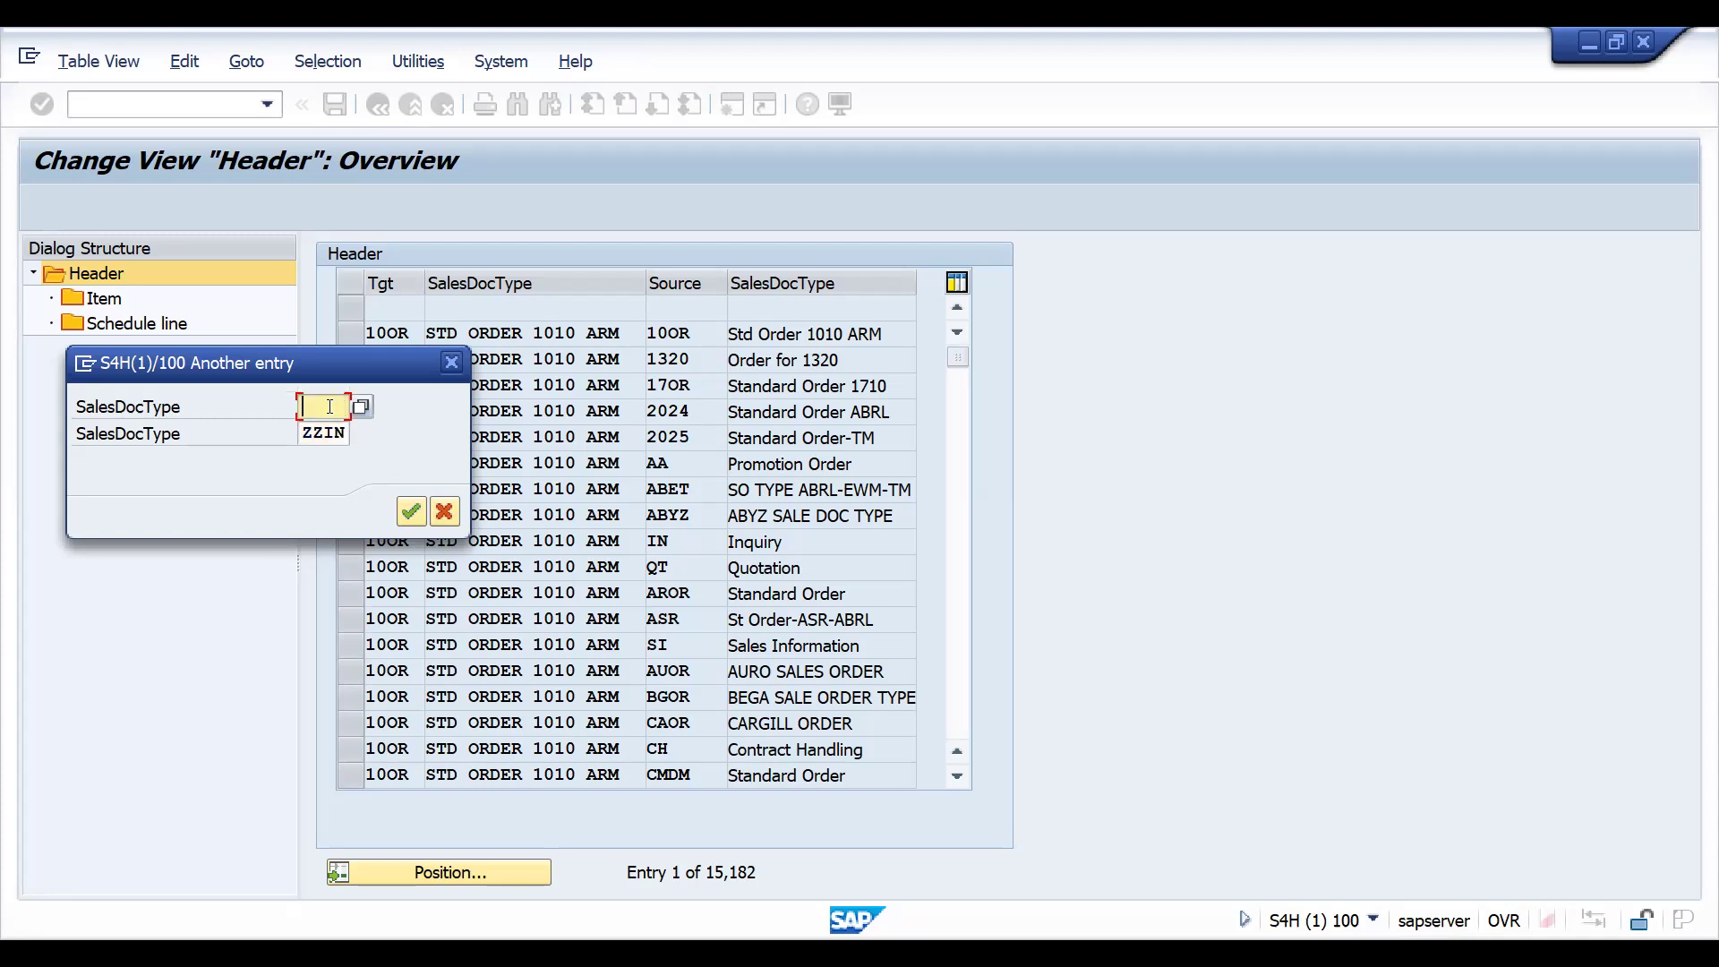
text(ZZIN)
key(Return)
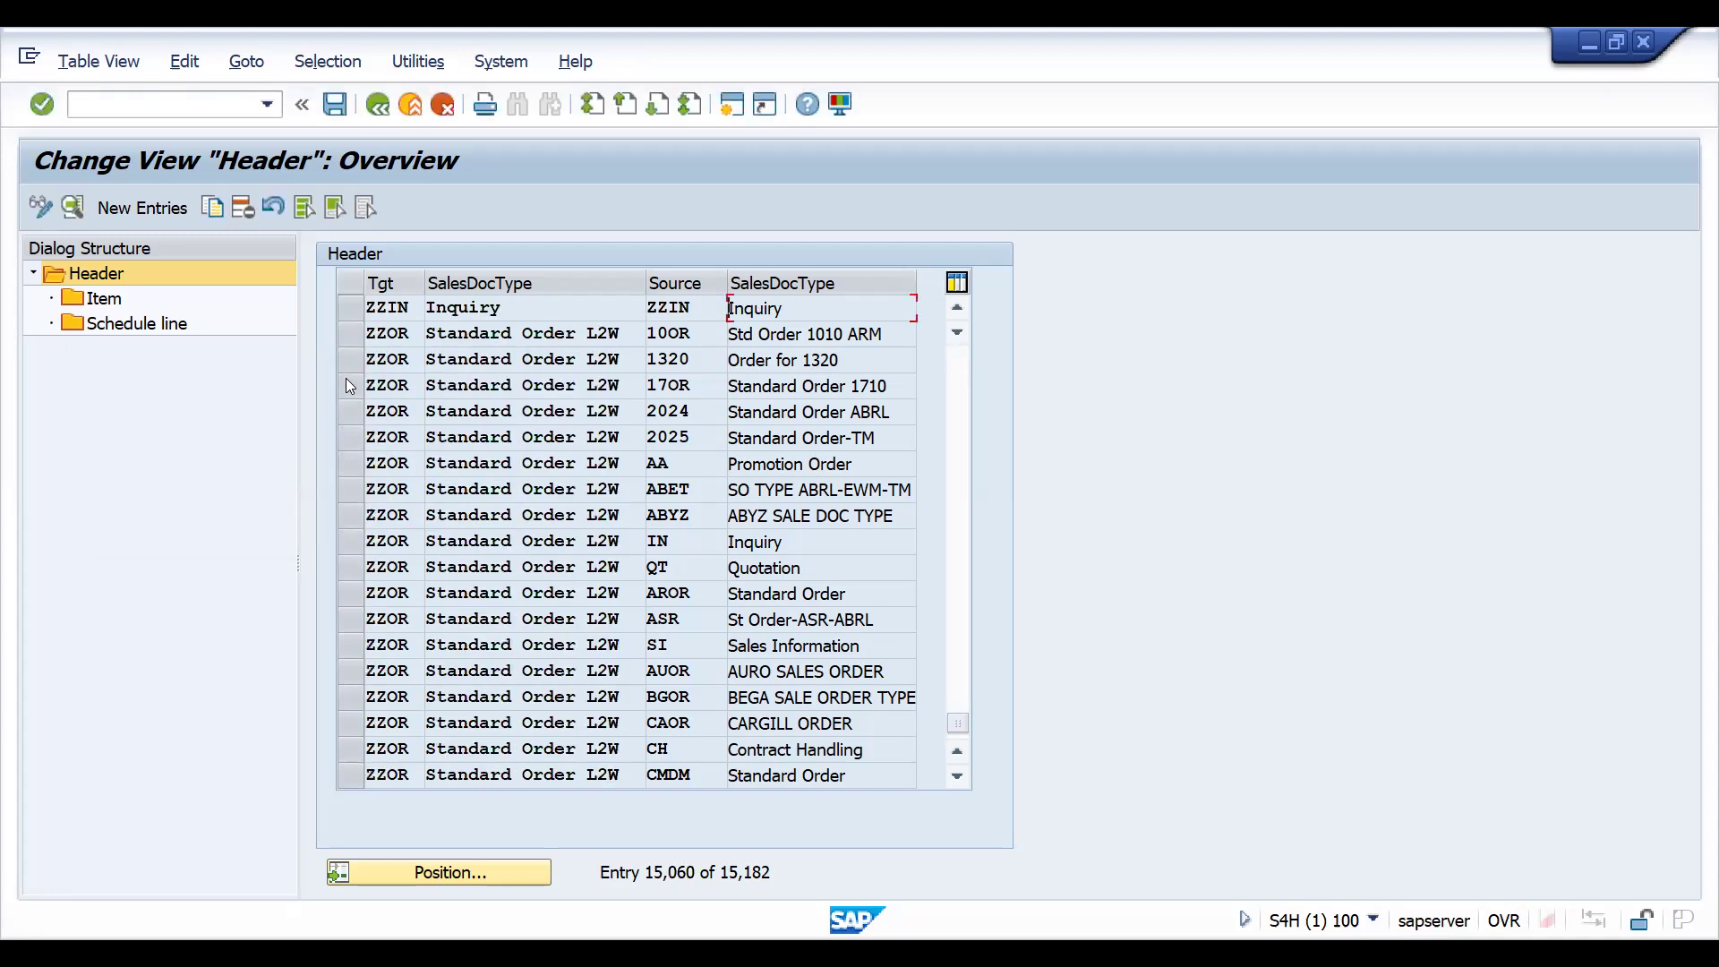
click(369, 307)
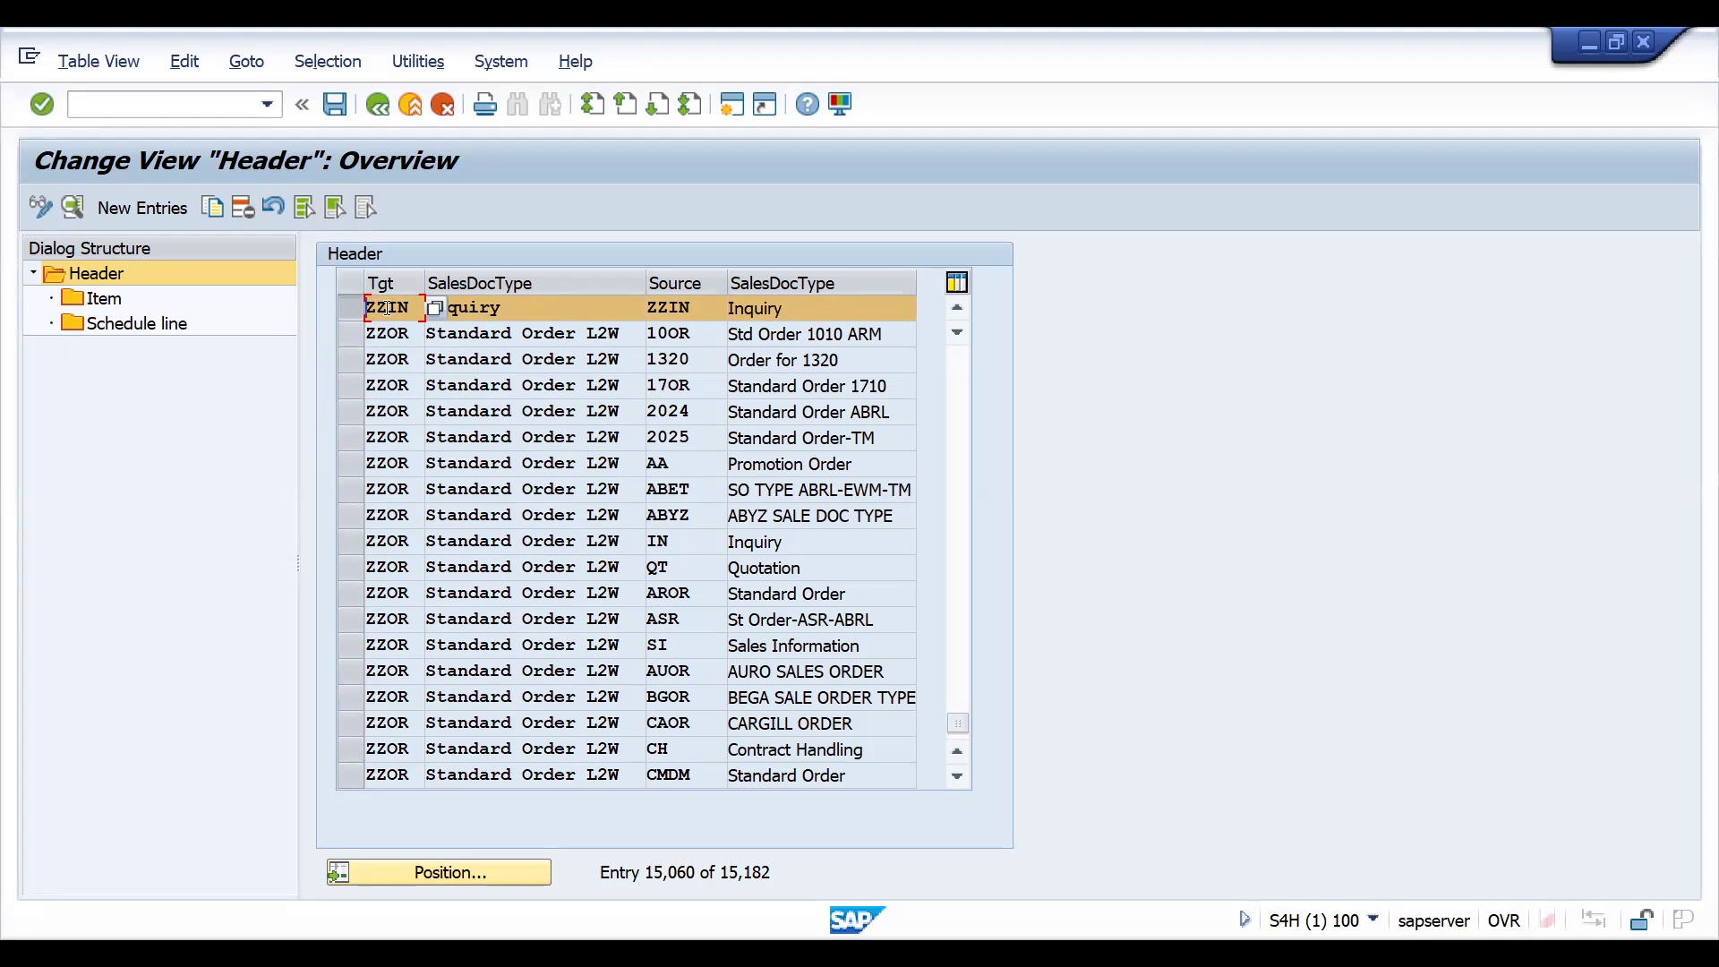
- Review the header and AFN item copy control details for target type ZZIN from source type ZZIN
double_click(387, 308)
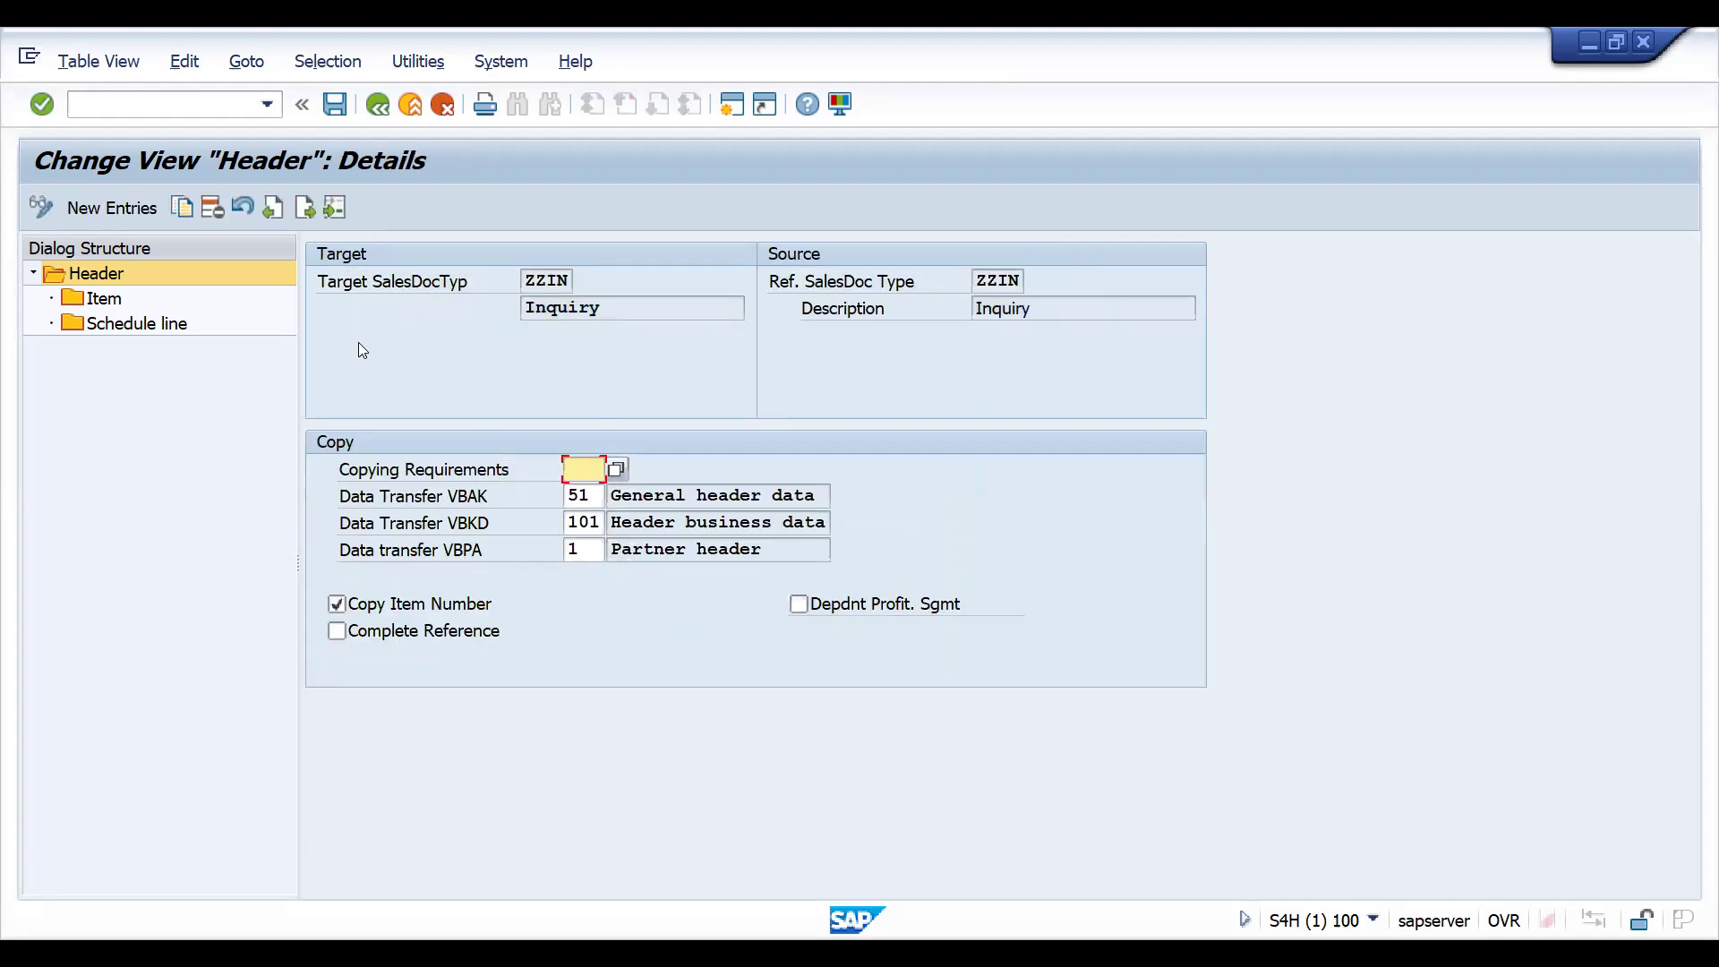
double_click(101, 298)
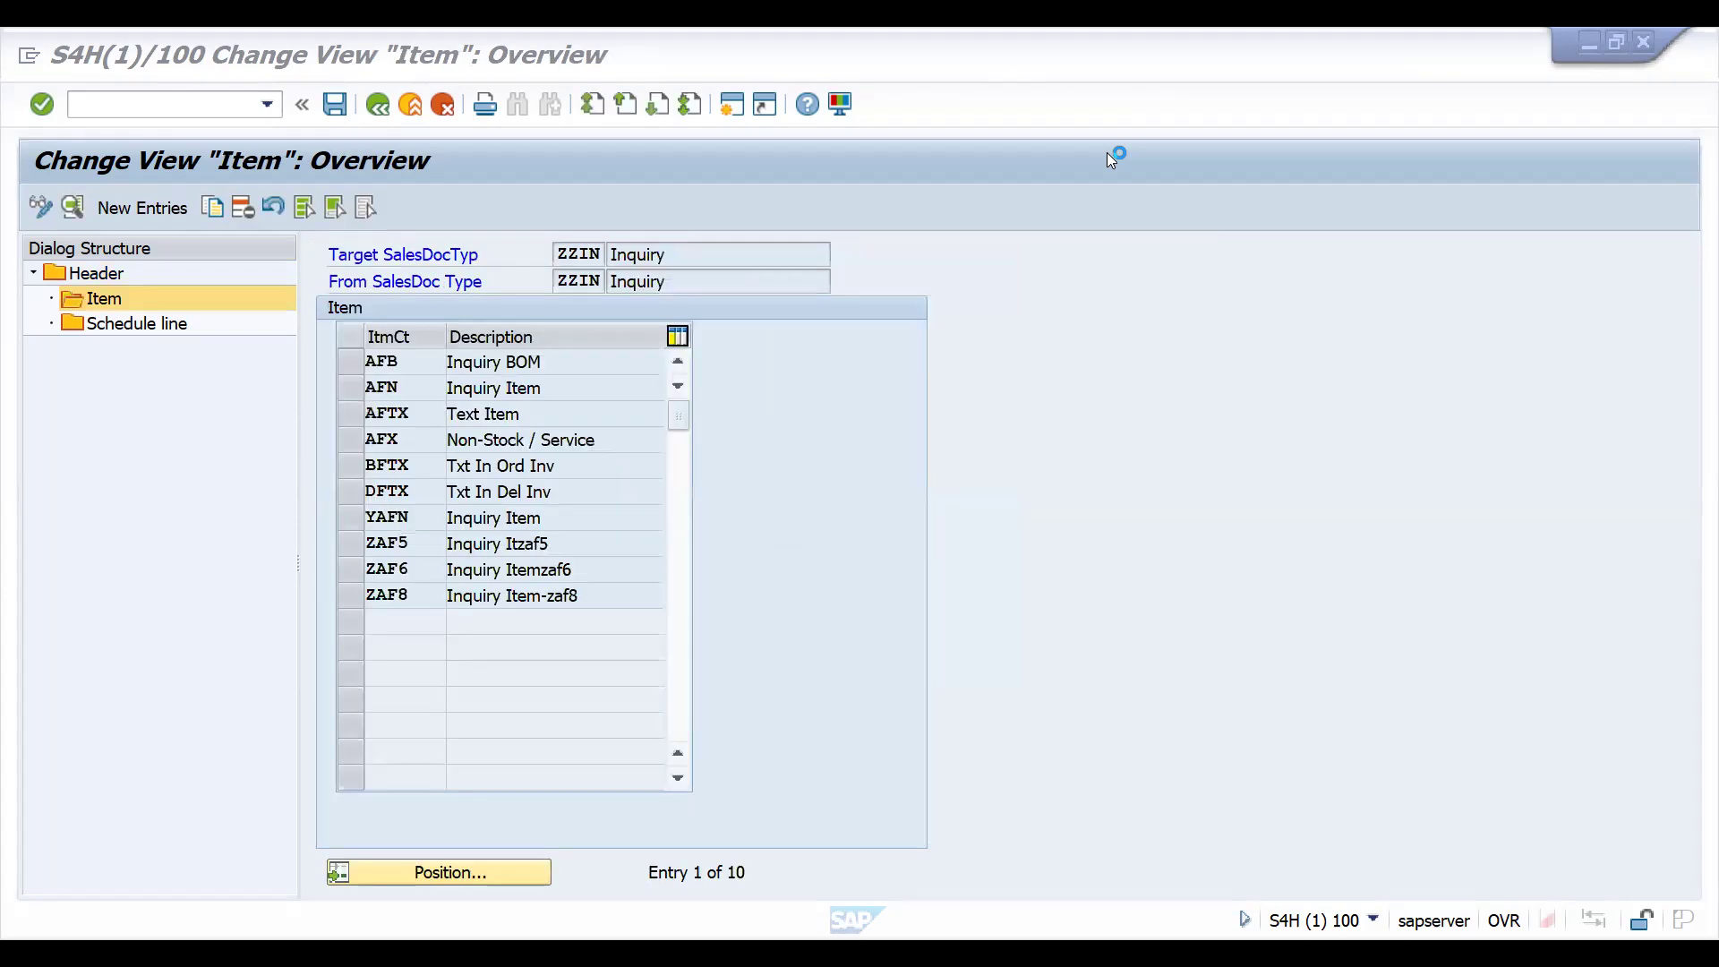
click(492, 583)
click(355, 394)
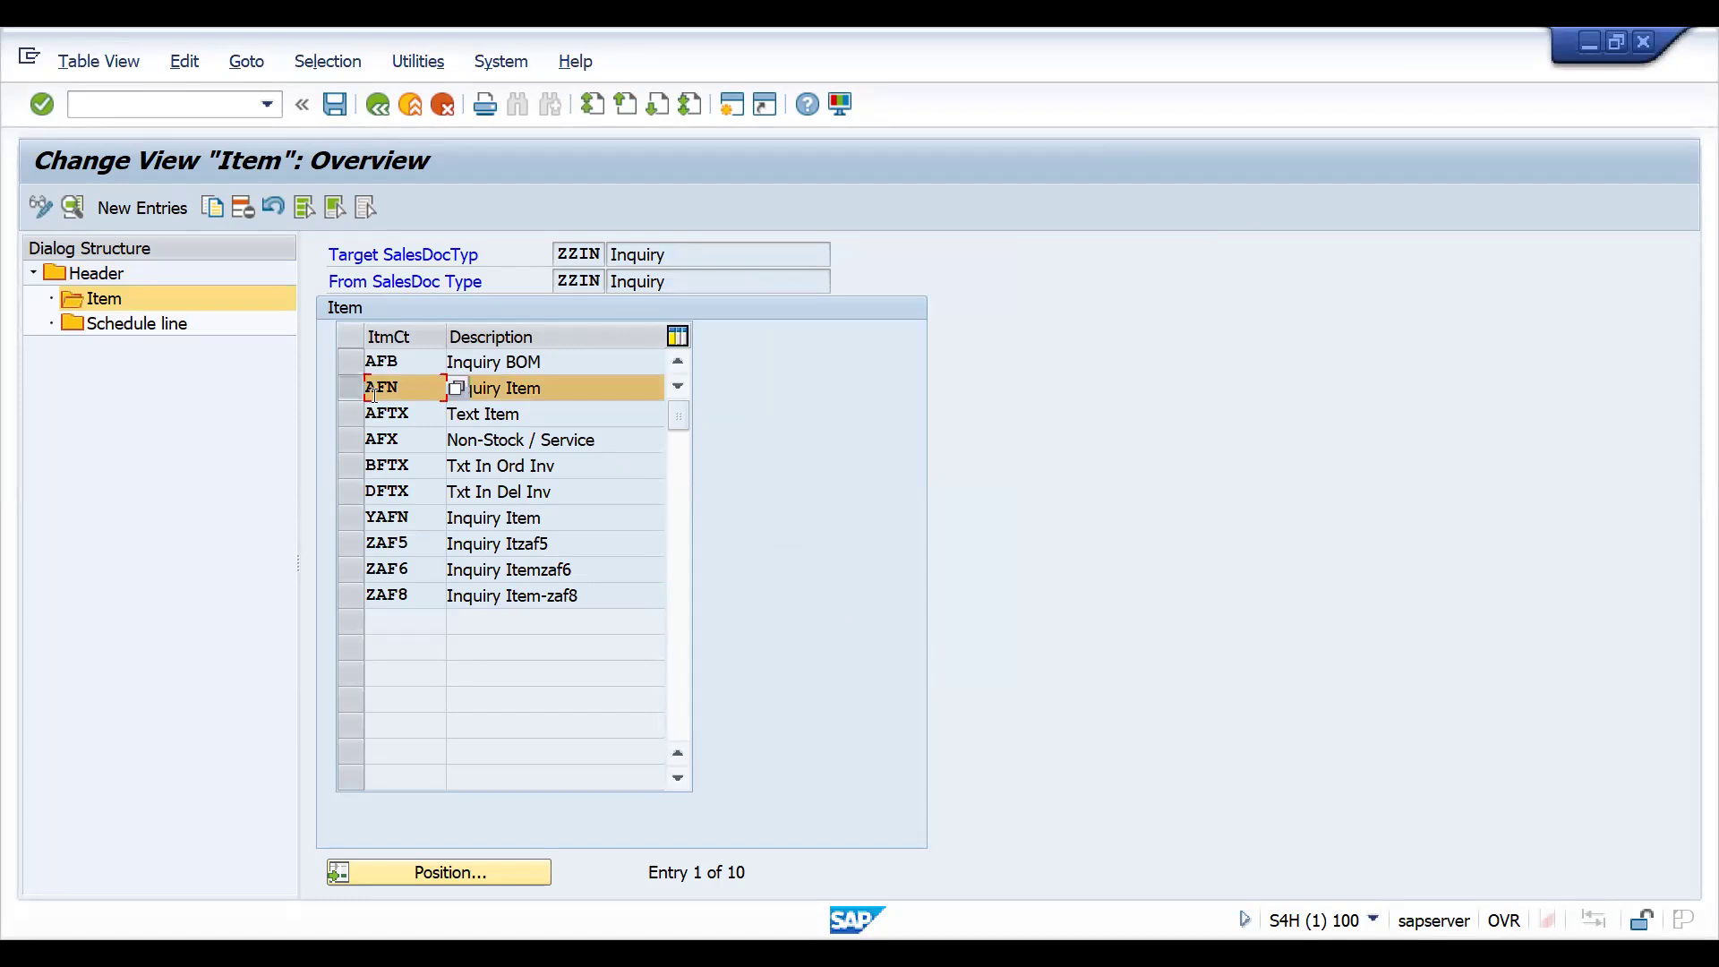
double_click(372, 394)
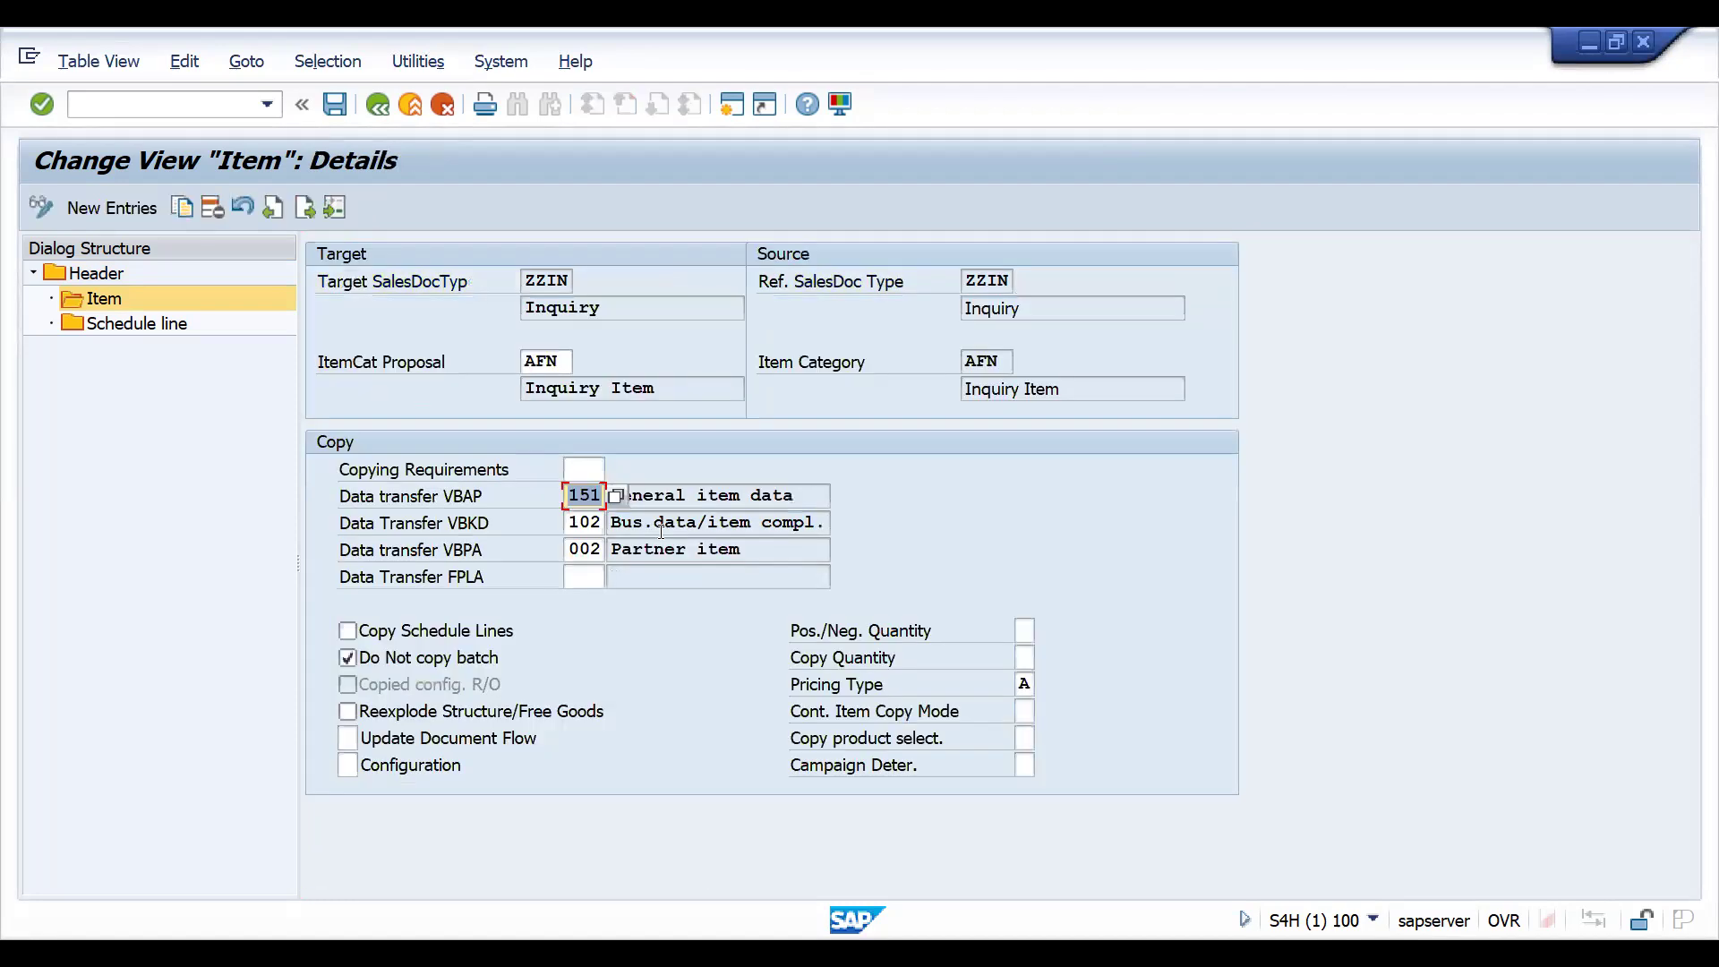
click(383, 107)
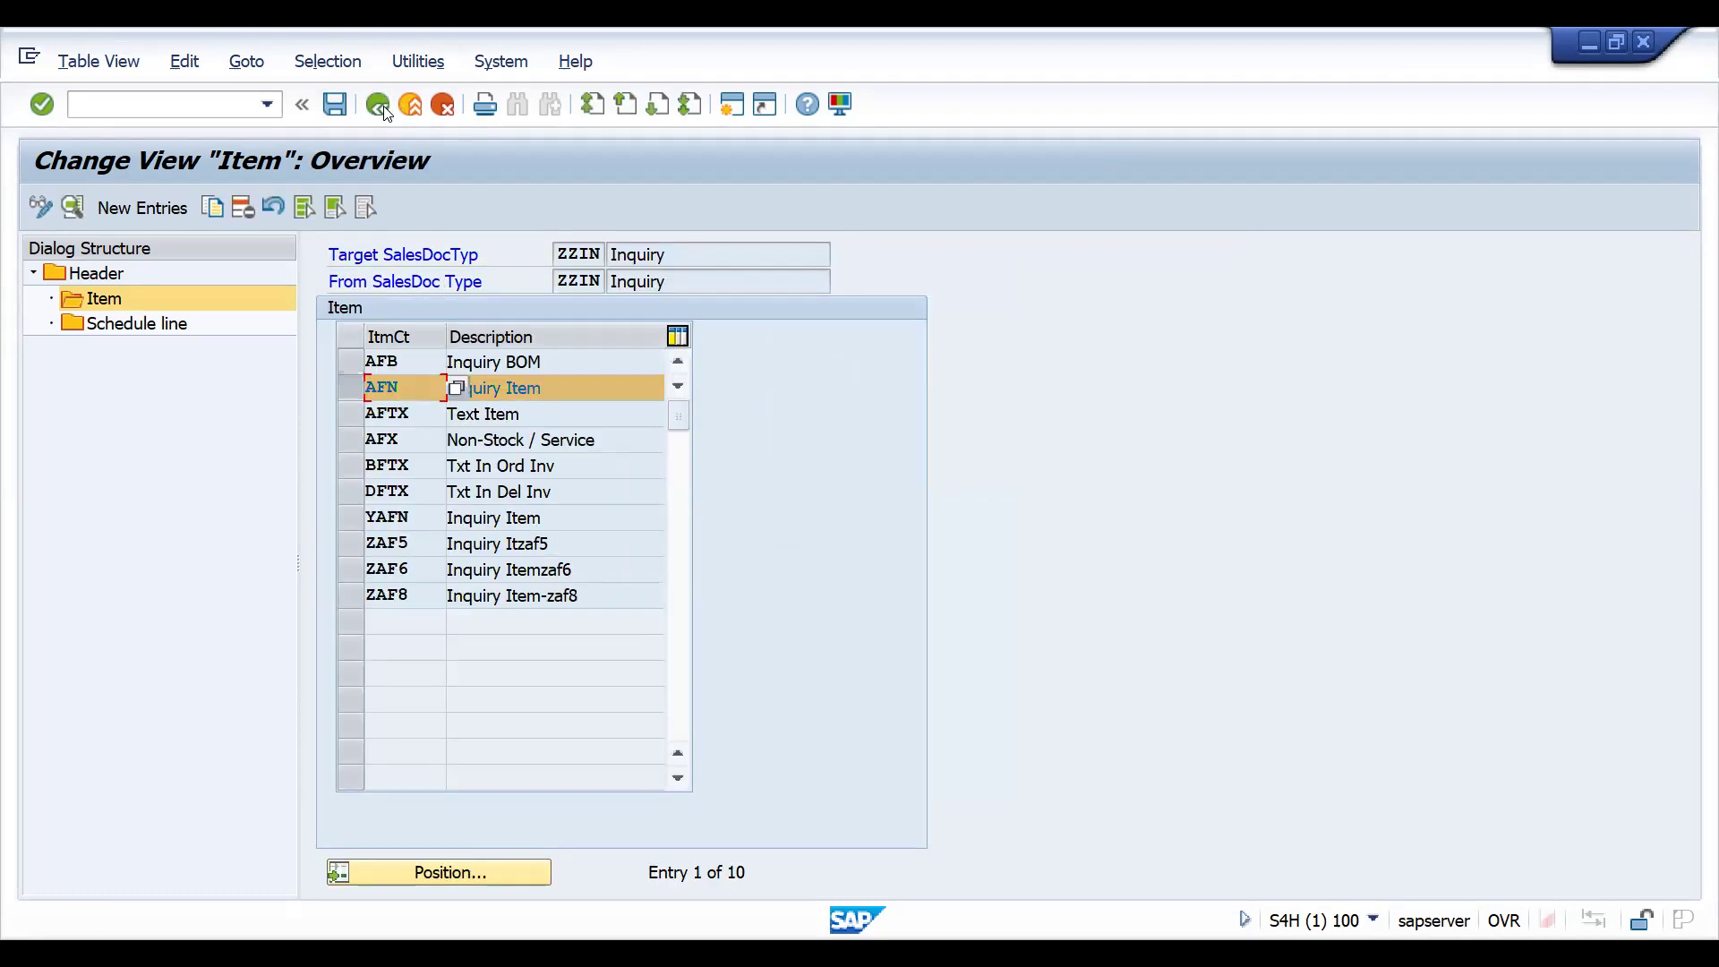
- Start transaction SPRO in a new session and display the SAP Reference IMG
click(133, 103)
text(/0)
text(SPRO)
key(Return)
click(135, 208)
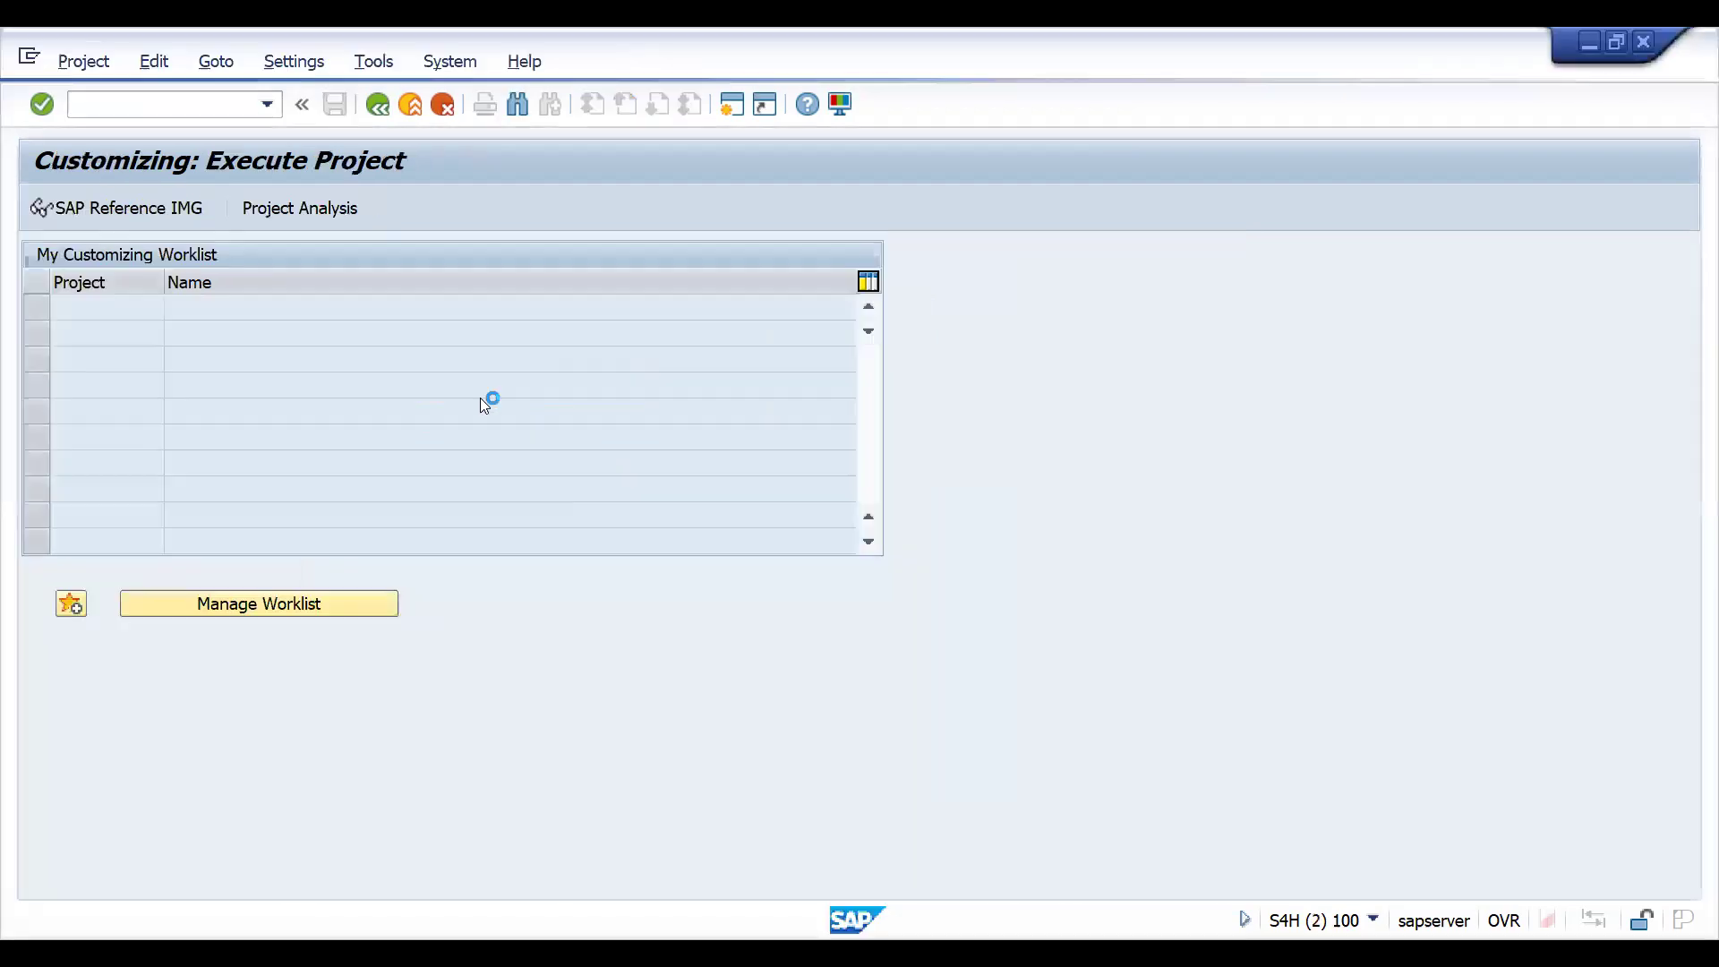
- Expand Sales and Distribution in the implementation guide structure
click(134, 481)
key(Down)
key(Down)
key(Down)
key(Down)
key(Down)
key(Down)
key(Down)
key(Down)
key(Down)
key(Down)
key(Down)
key(Down)
key(Down)
key(Down)
key(Down)
key(Down)
key(Down)
key(Down)
key(Down)
key(Down)
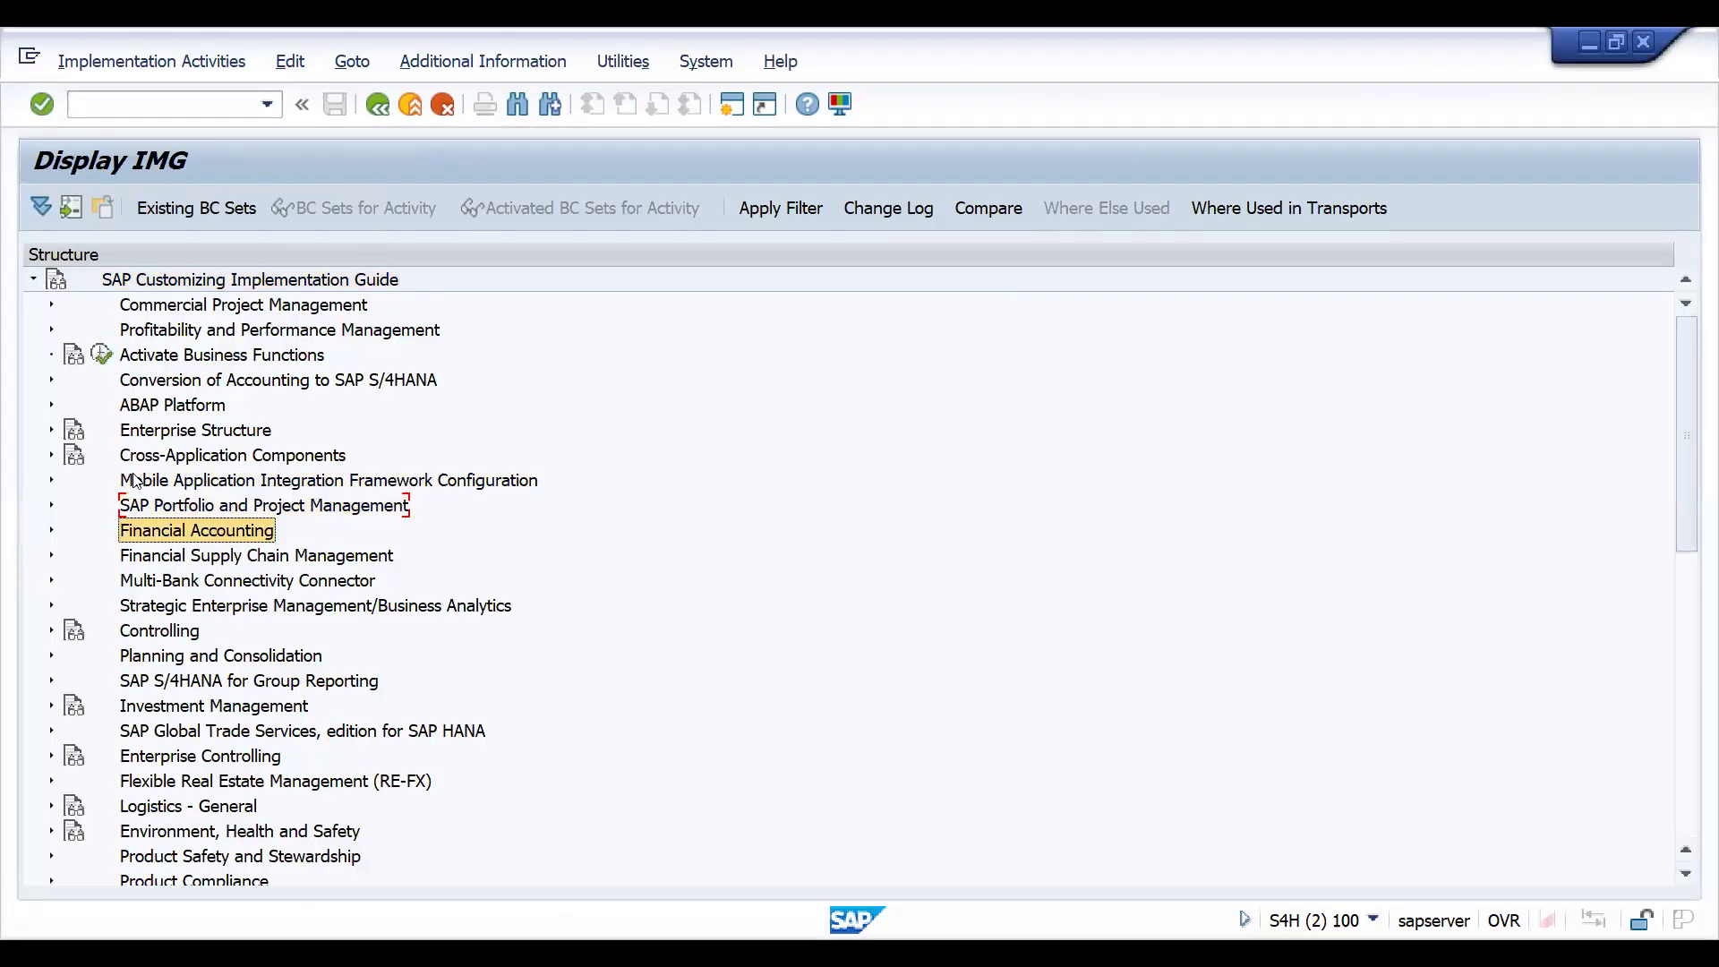
key(Up)
key(Up)
key(Up)
key(Up)
key(Up)
key(Up)
key(Up)
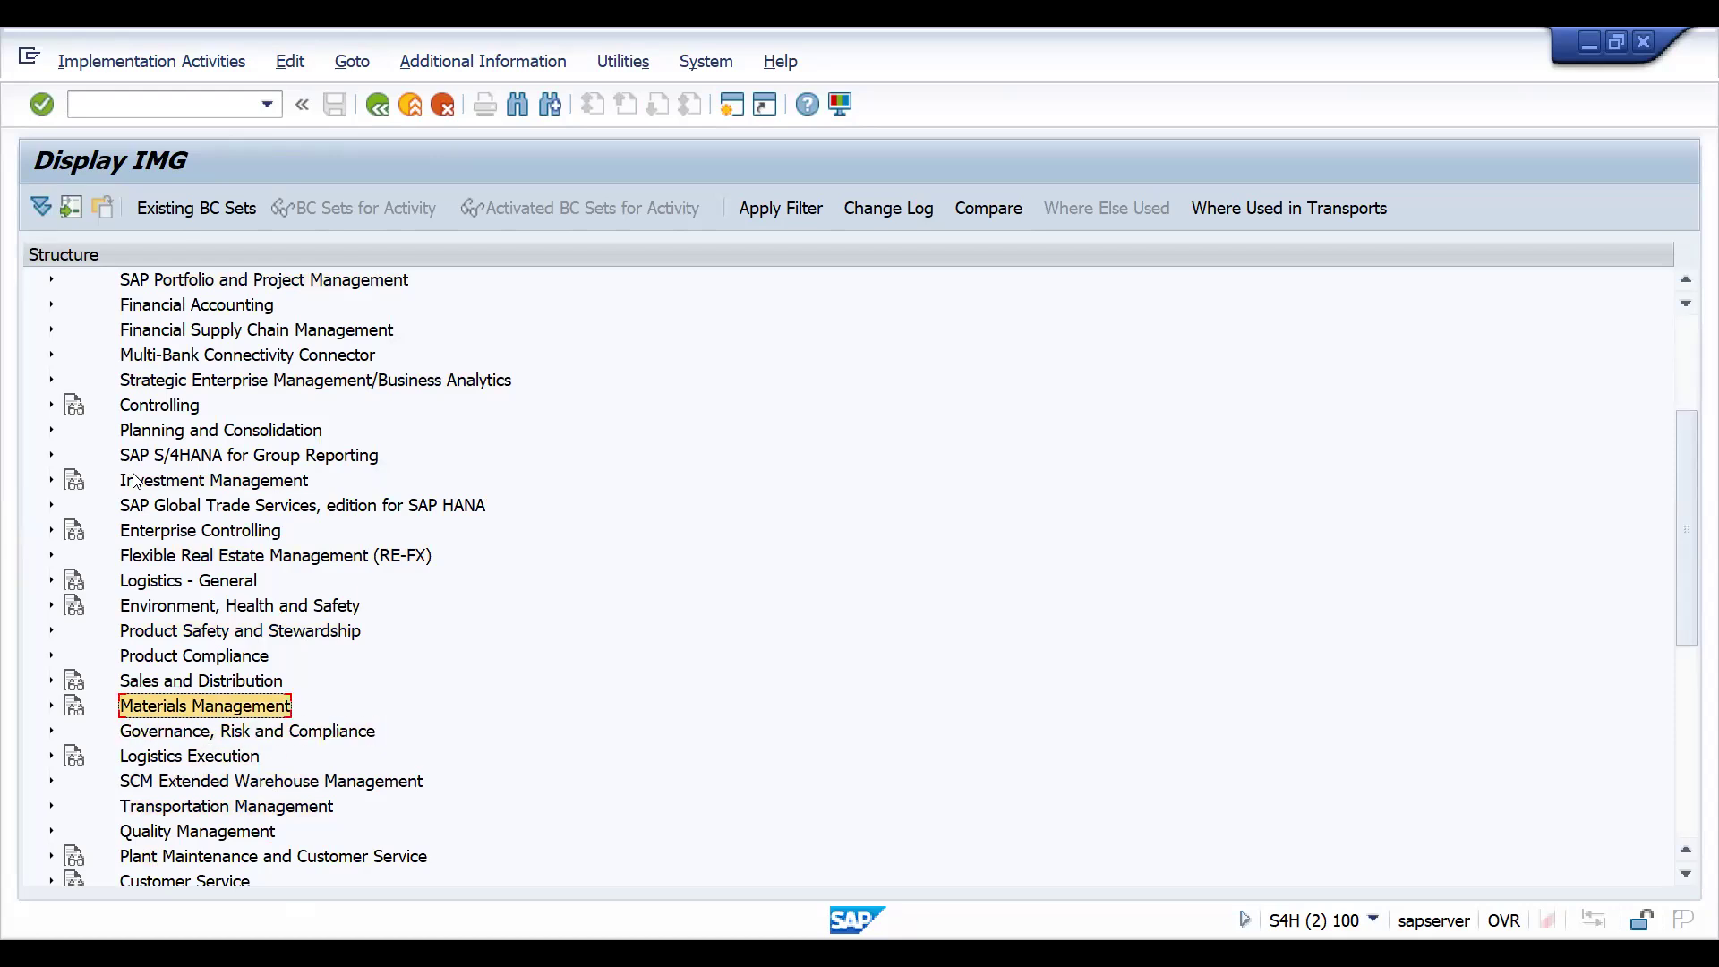
key(Right)
- Open the sales-document-to-sales-document activity under Sales, Copying Control for Sales Documents, accepting display of the locked data
key(Down)
key(Down)
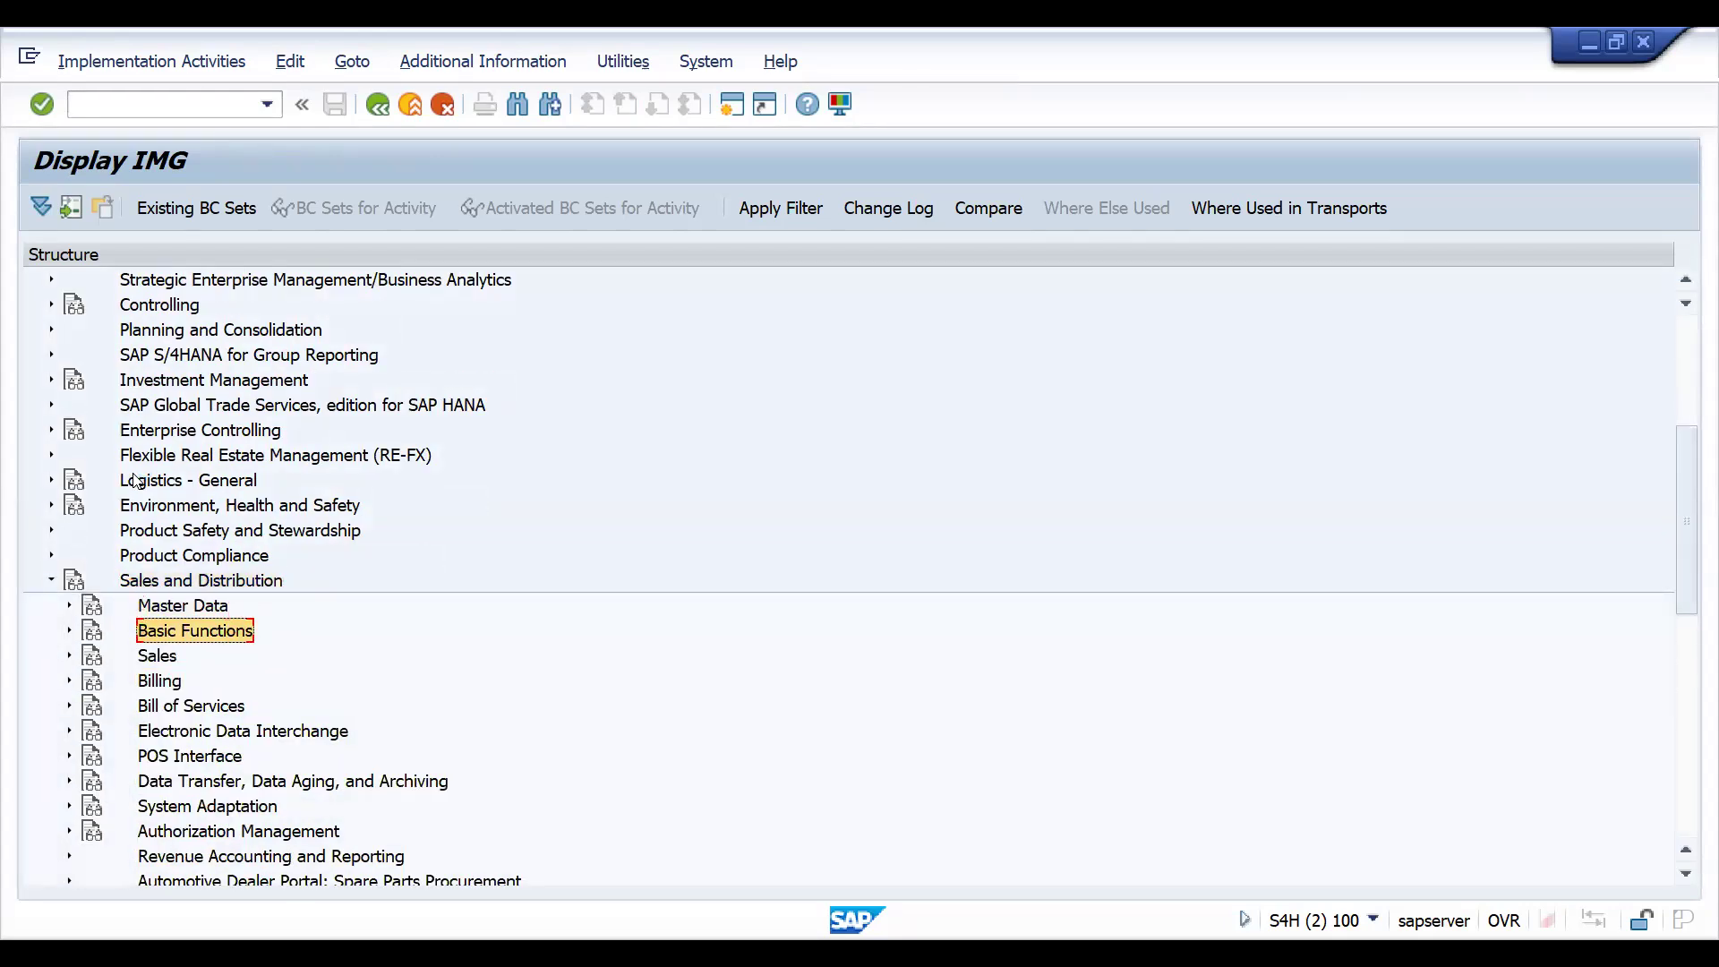
key(Down)
key(Right)
key(Down)
key(Down)
key(Right)
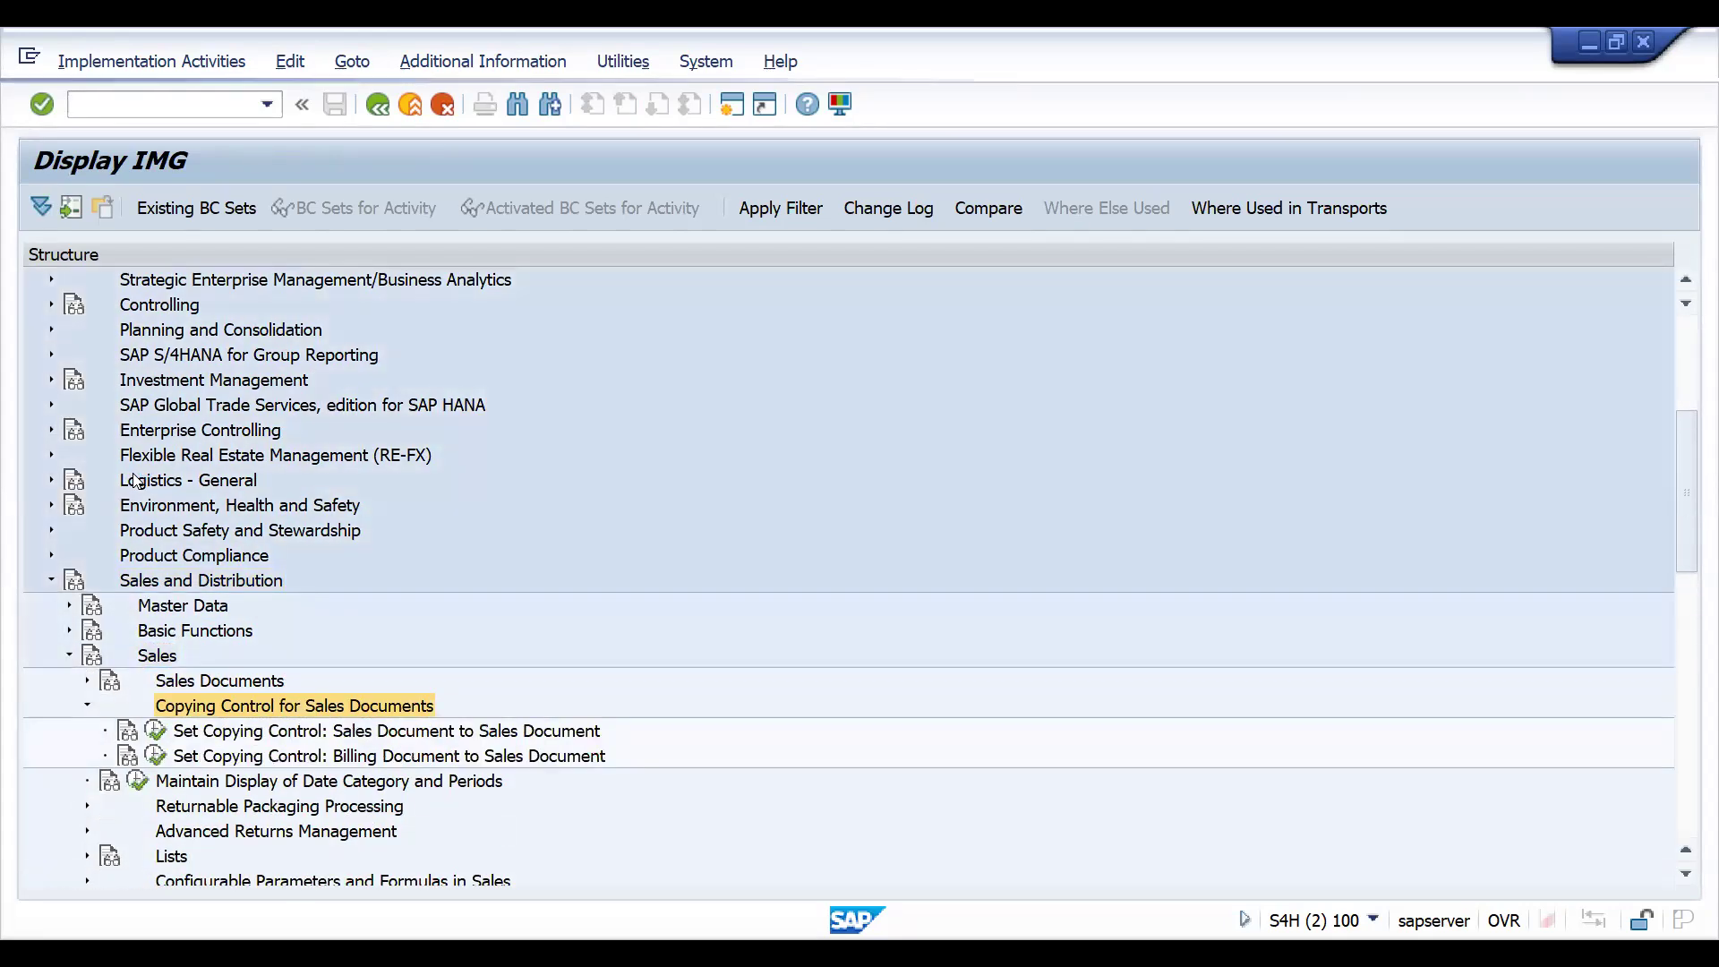
key(Down)
click(157, 731)
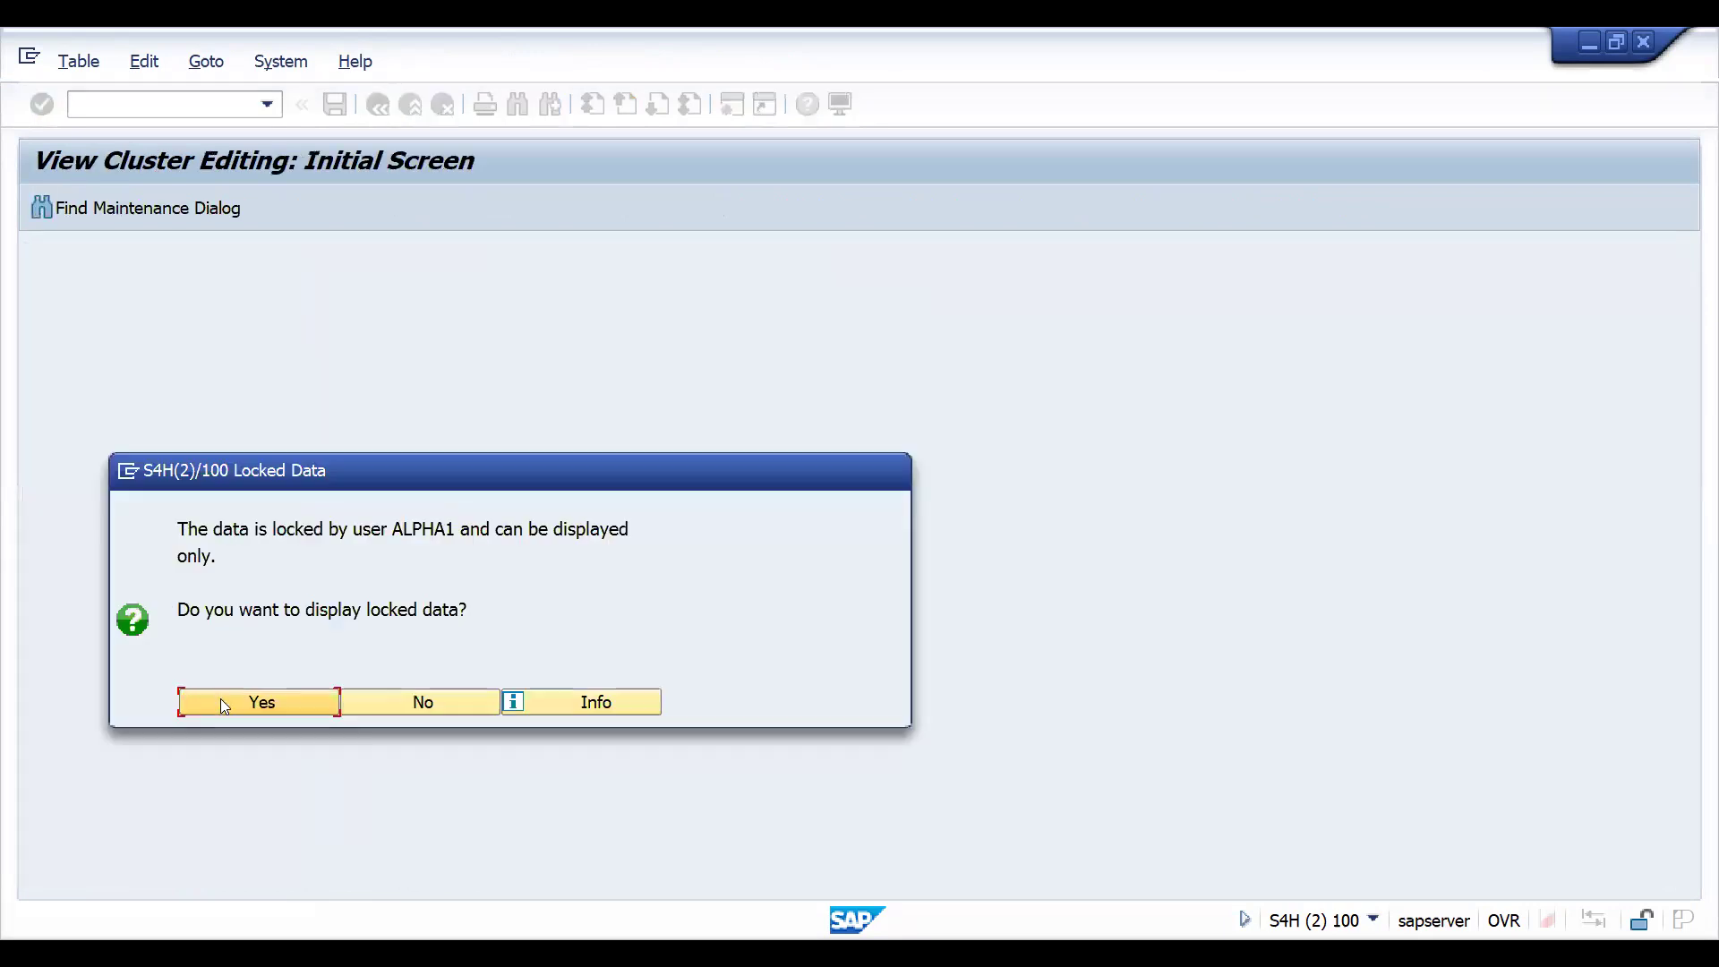
click(274, 704)
click(129, 472)
click(172, 607)
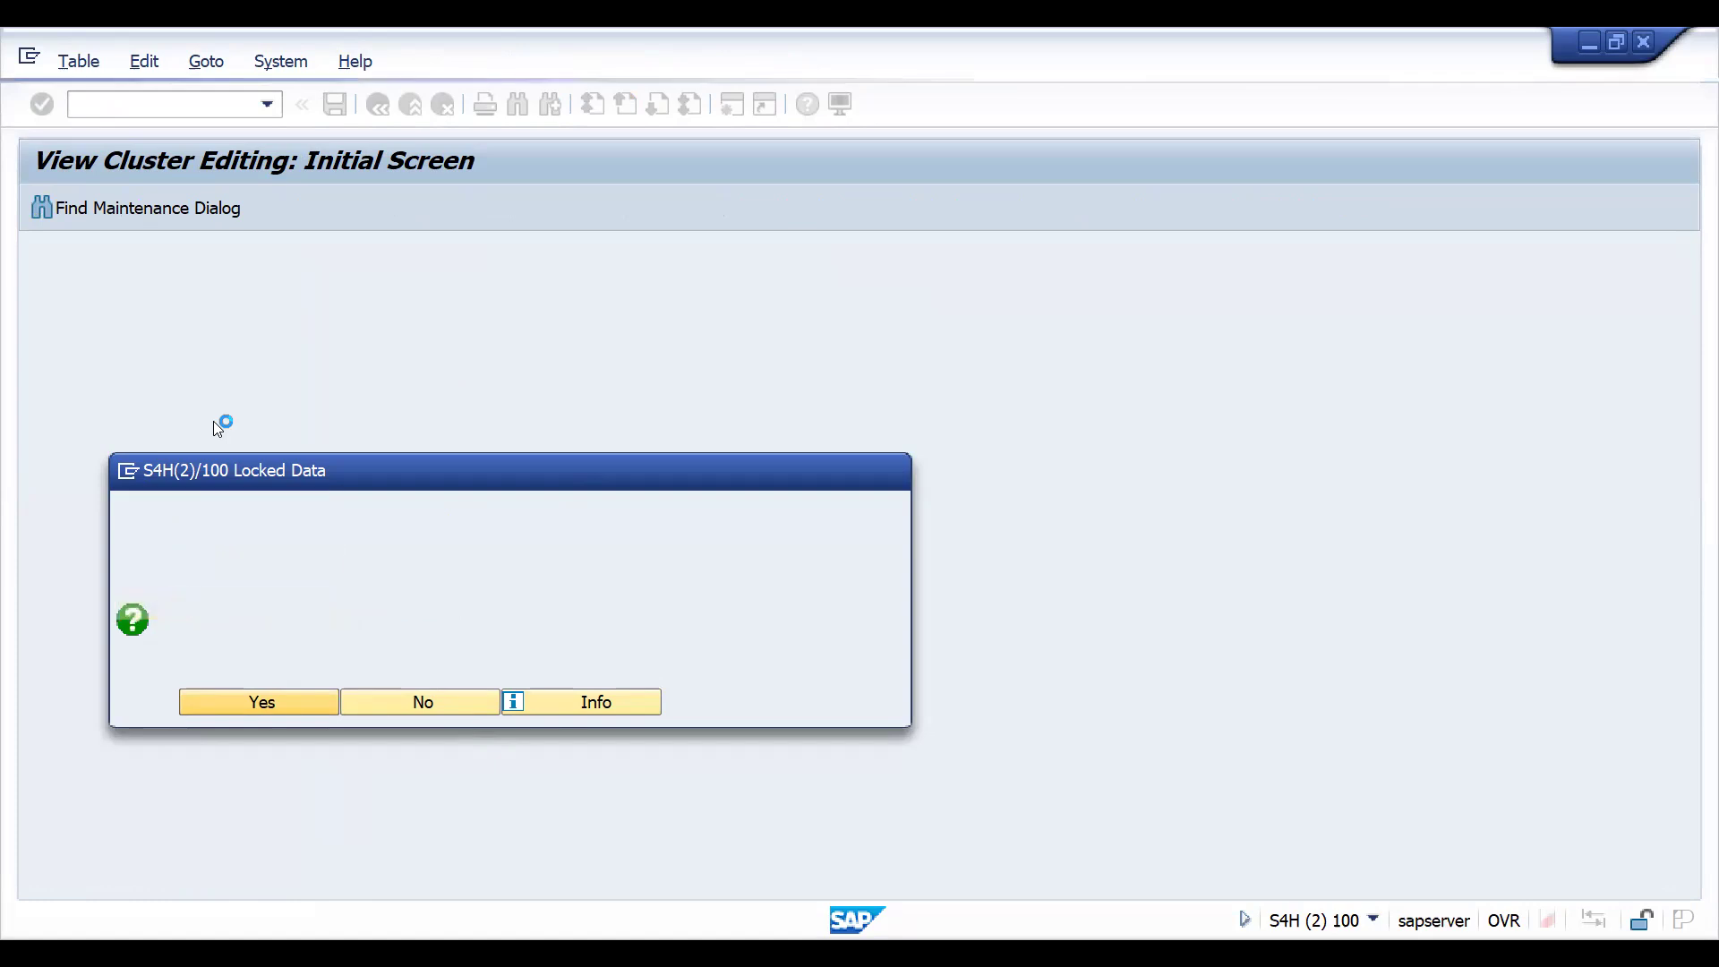
- Start transaction VOV8 and position the sales document type list at QT
text(VOV8)
key(Return)
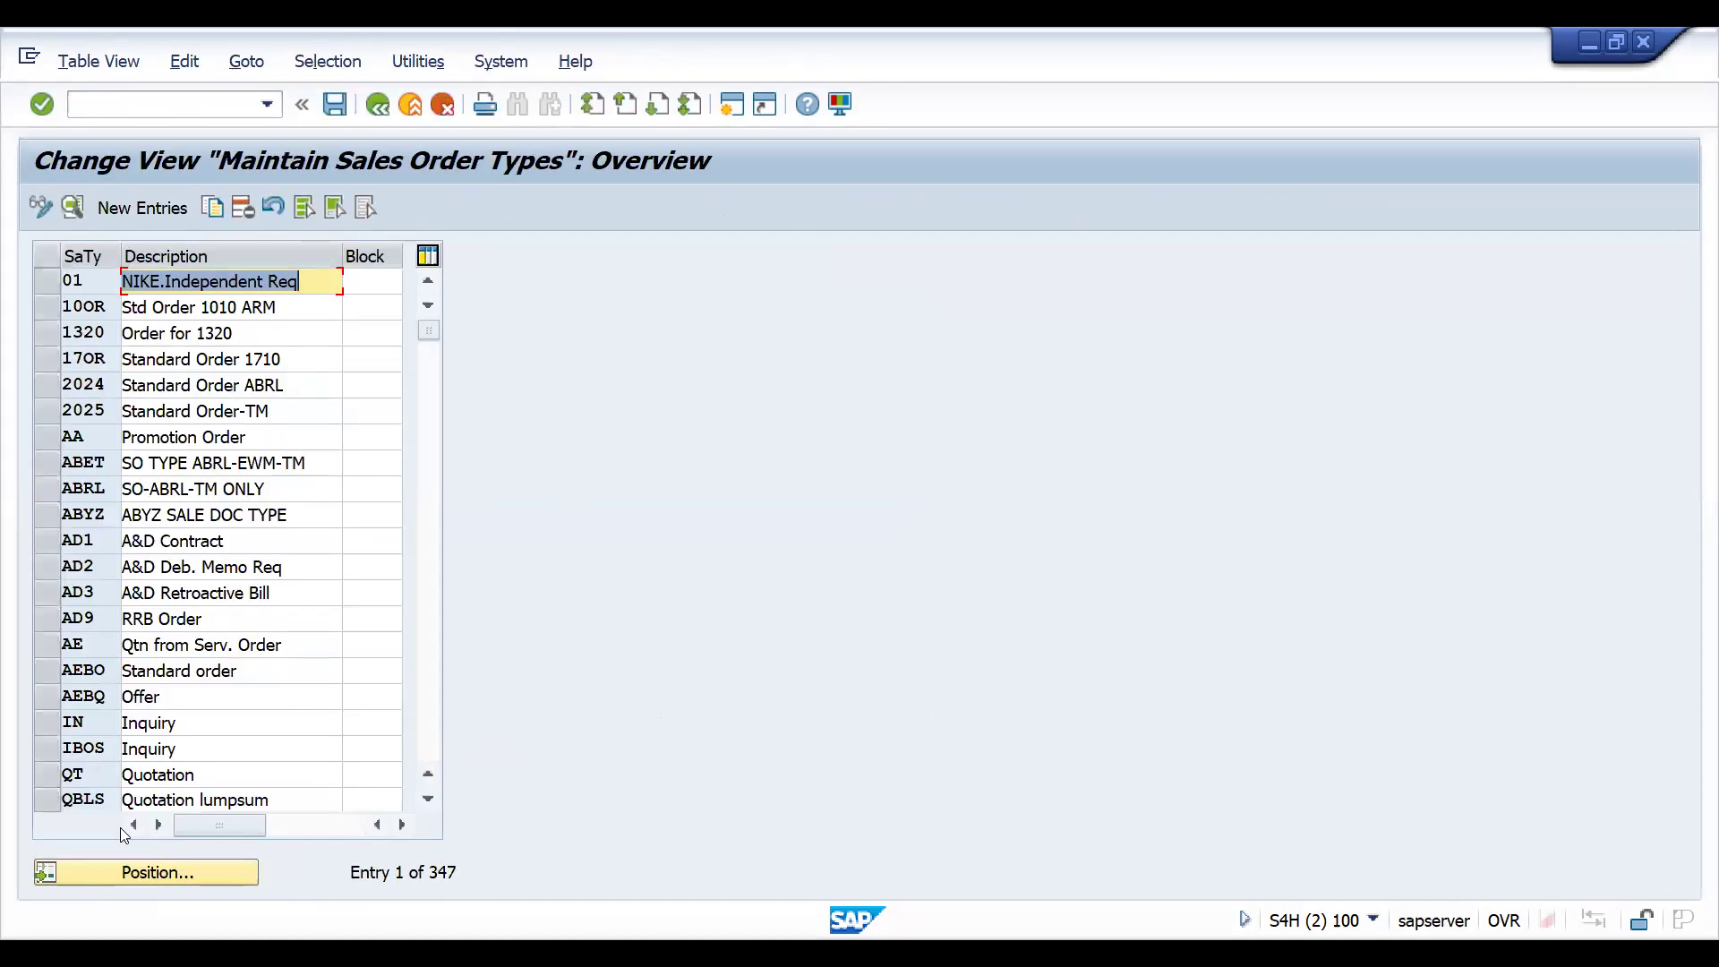
click(152, 873)
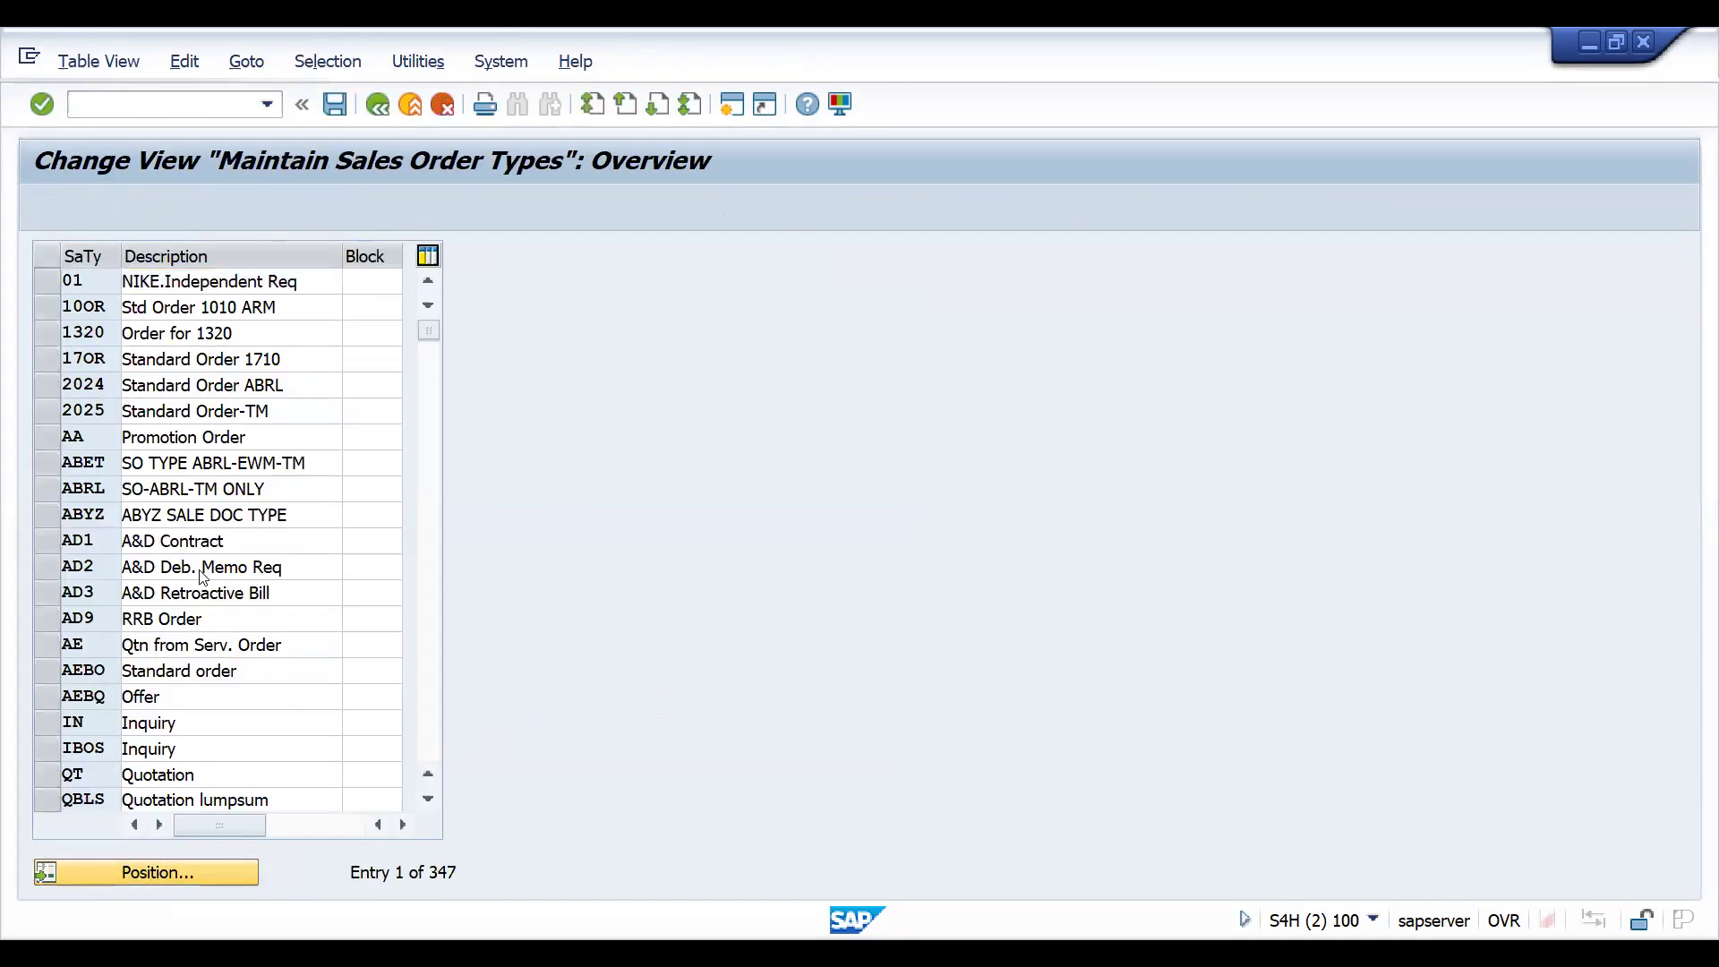
text(QT)
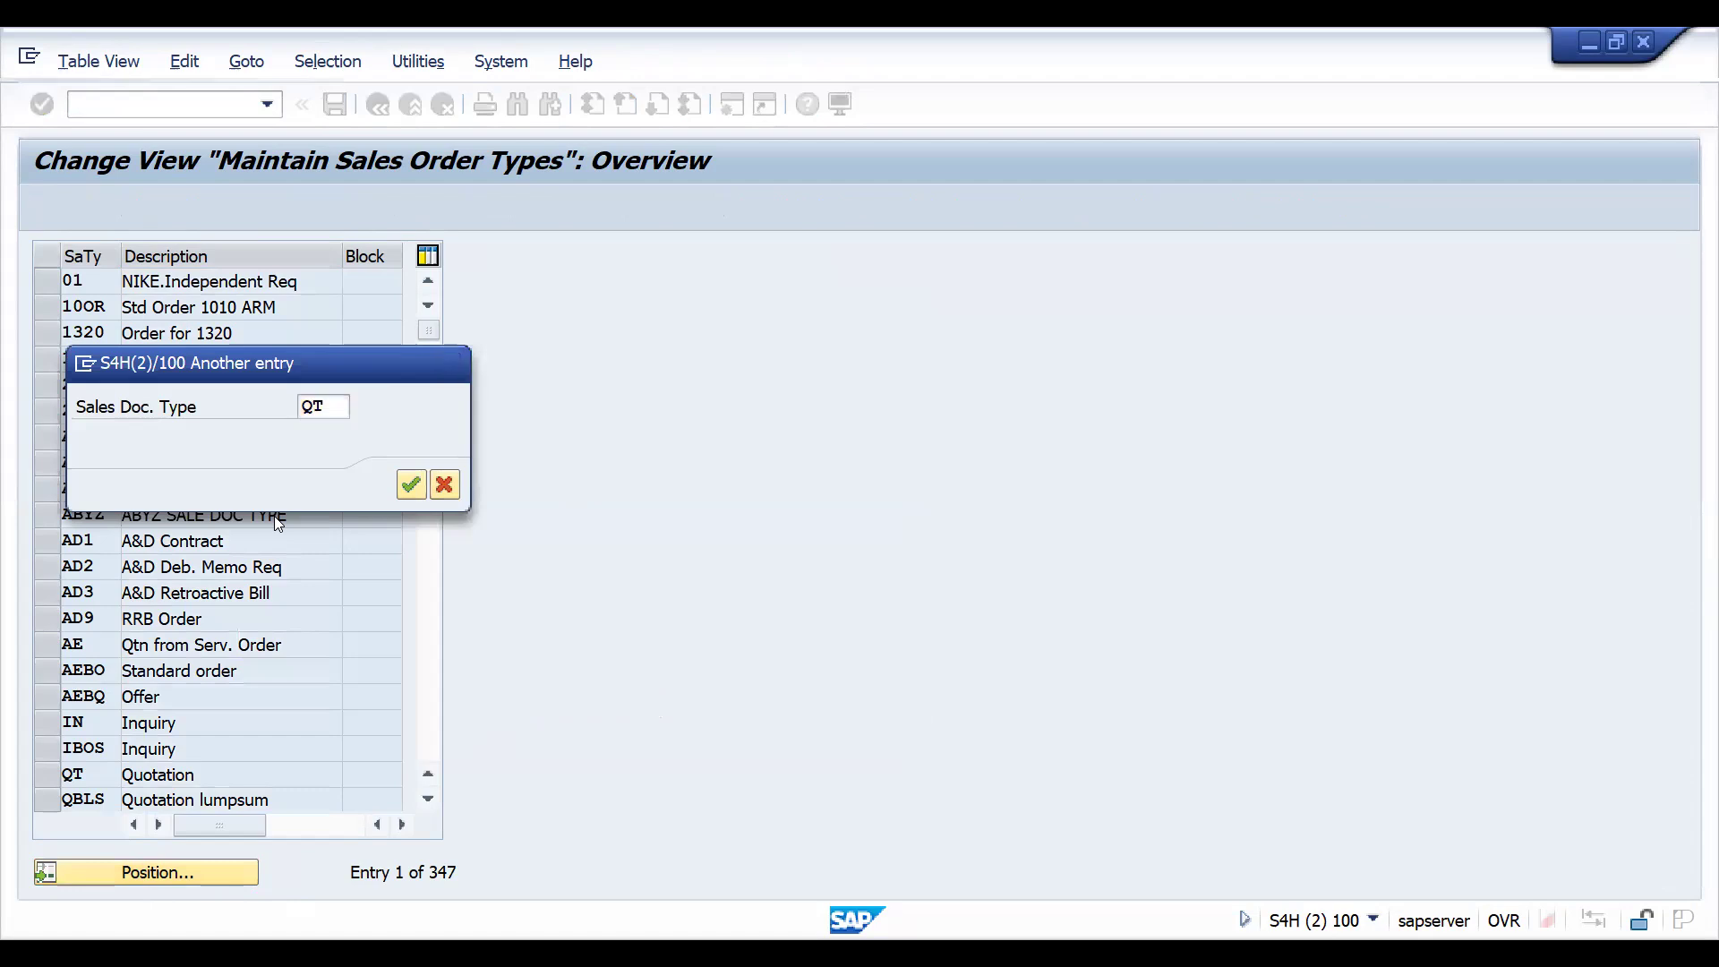
key(Return)
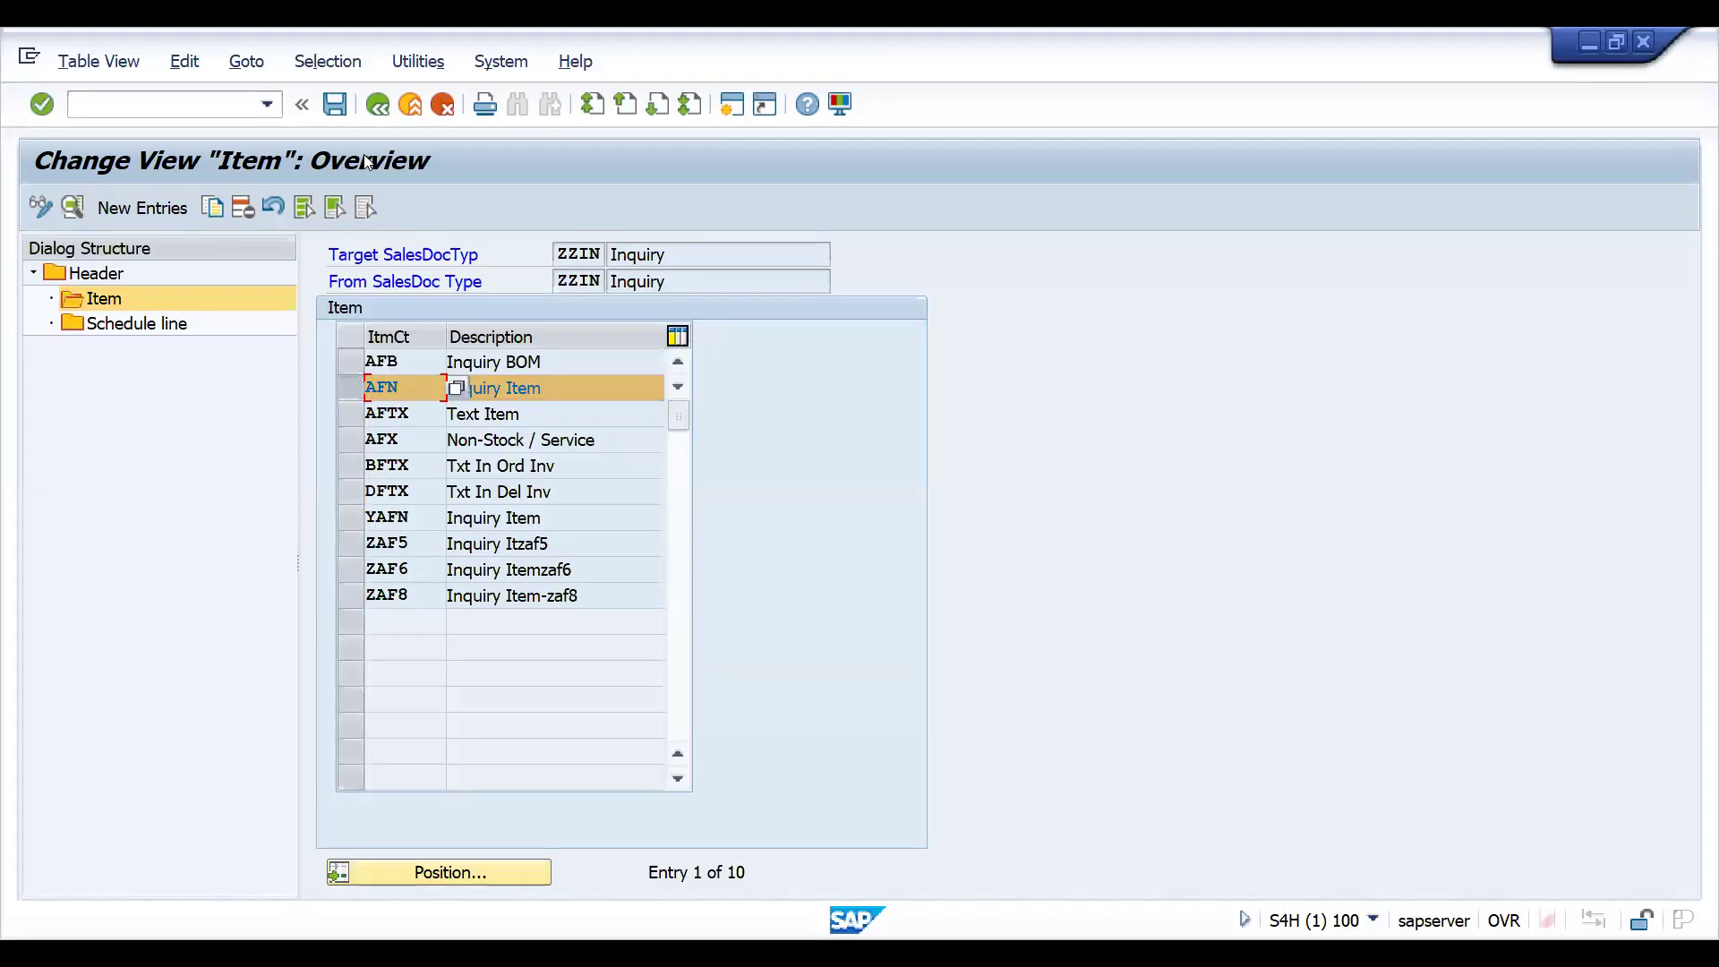
- Return to the copy control header list, position it at target QT and source IN, and open that entry's details
click(380, 106)
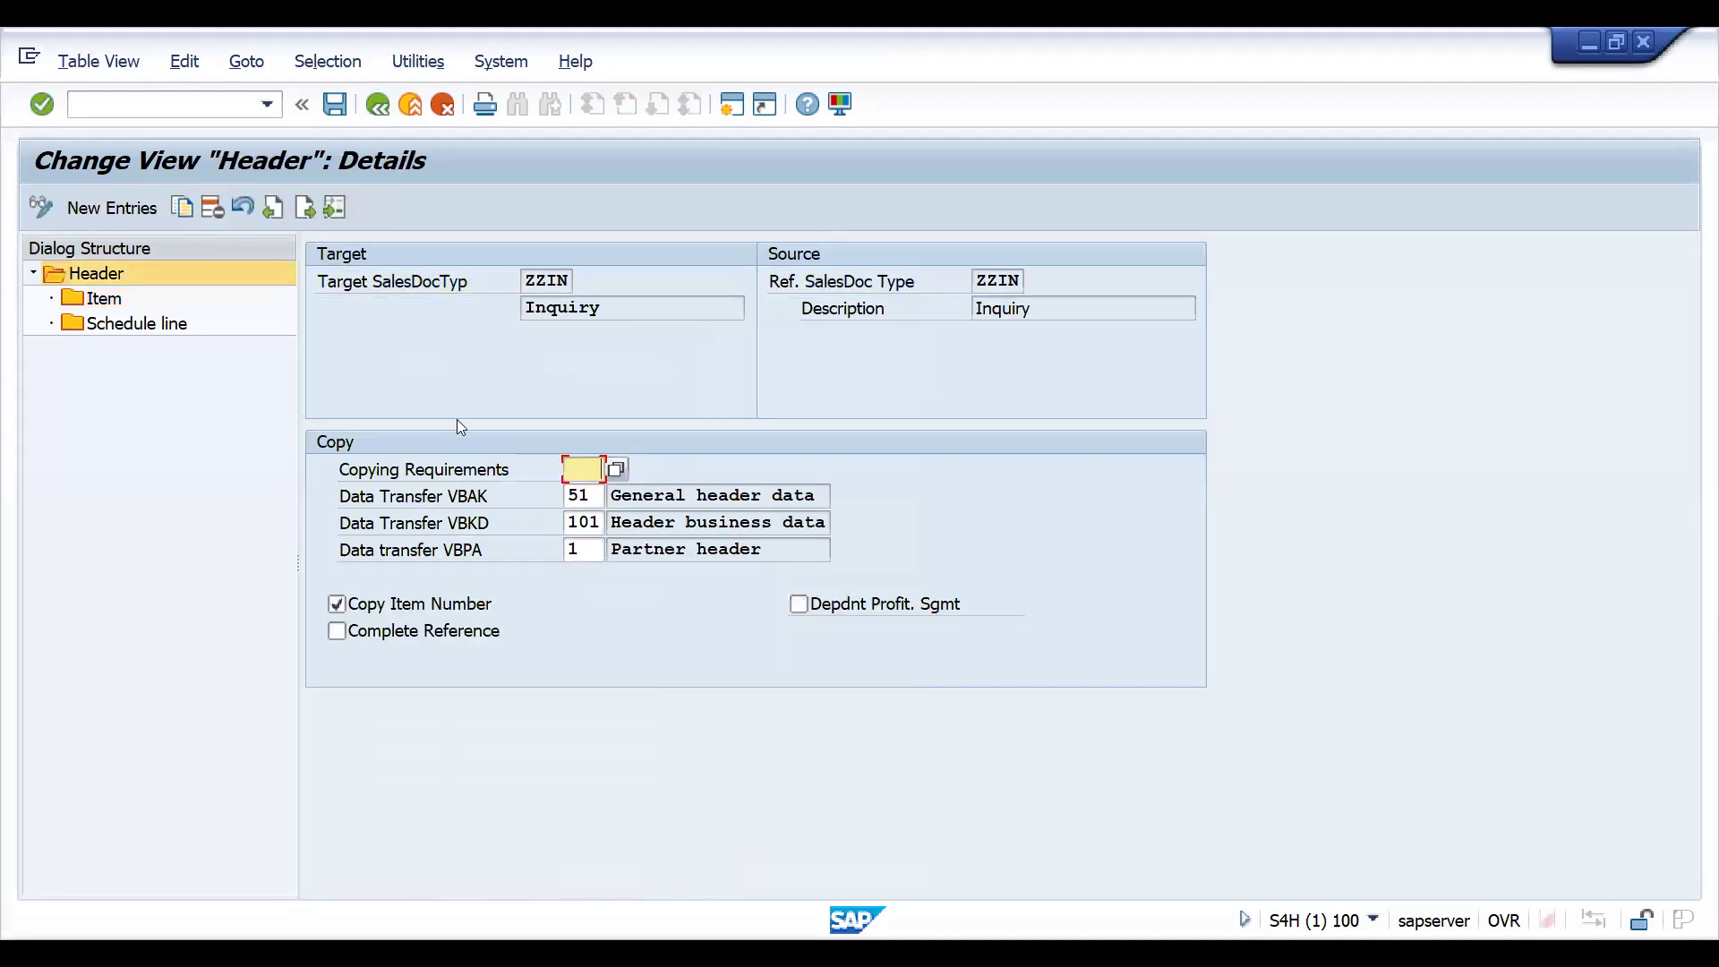
click(378, 106)
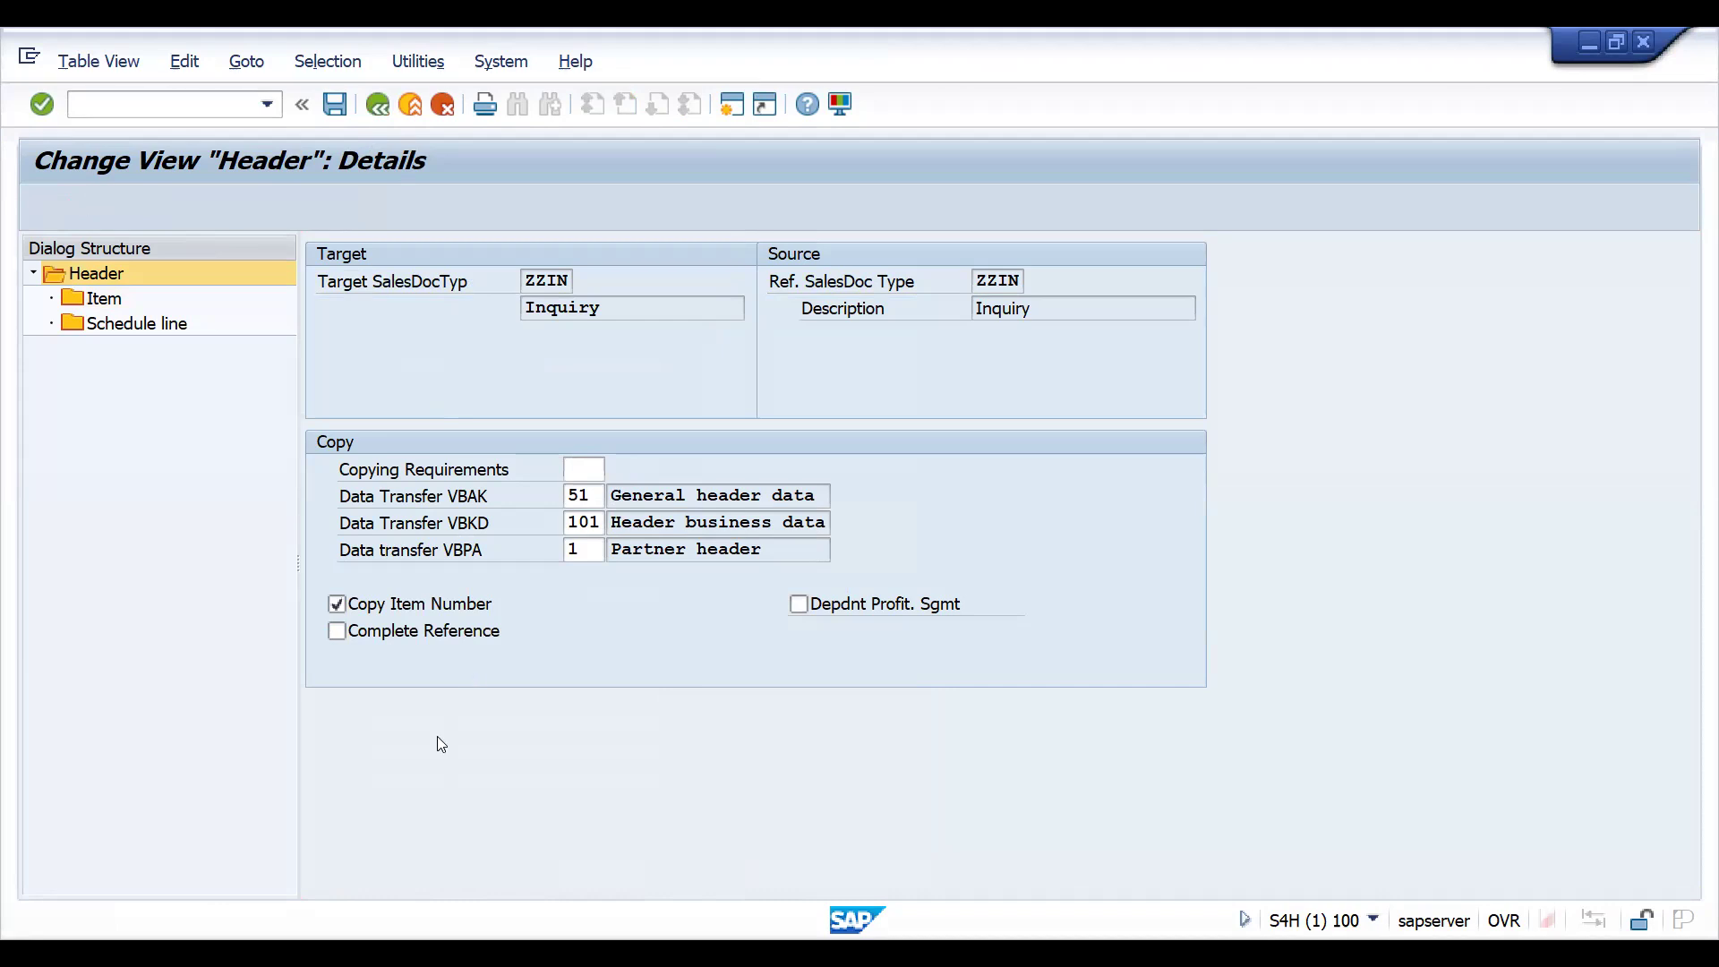
click(450, 872)
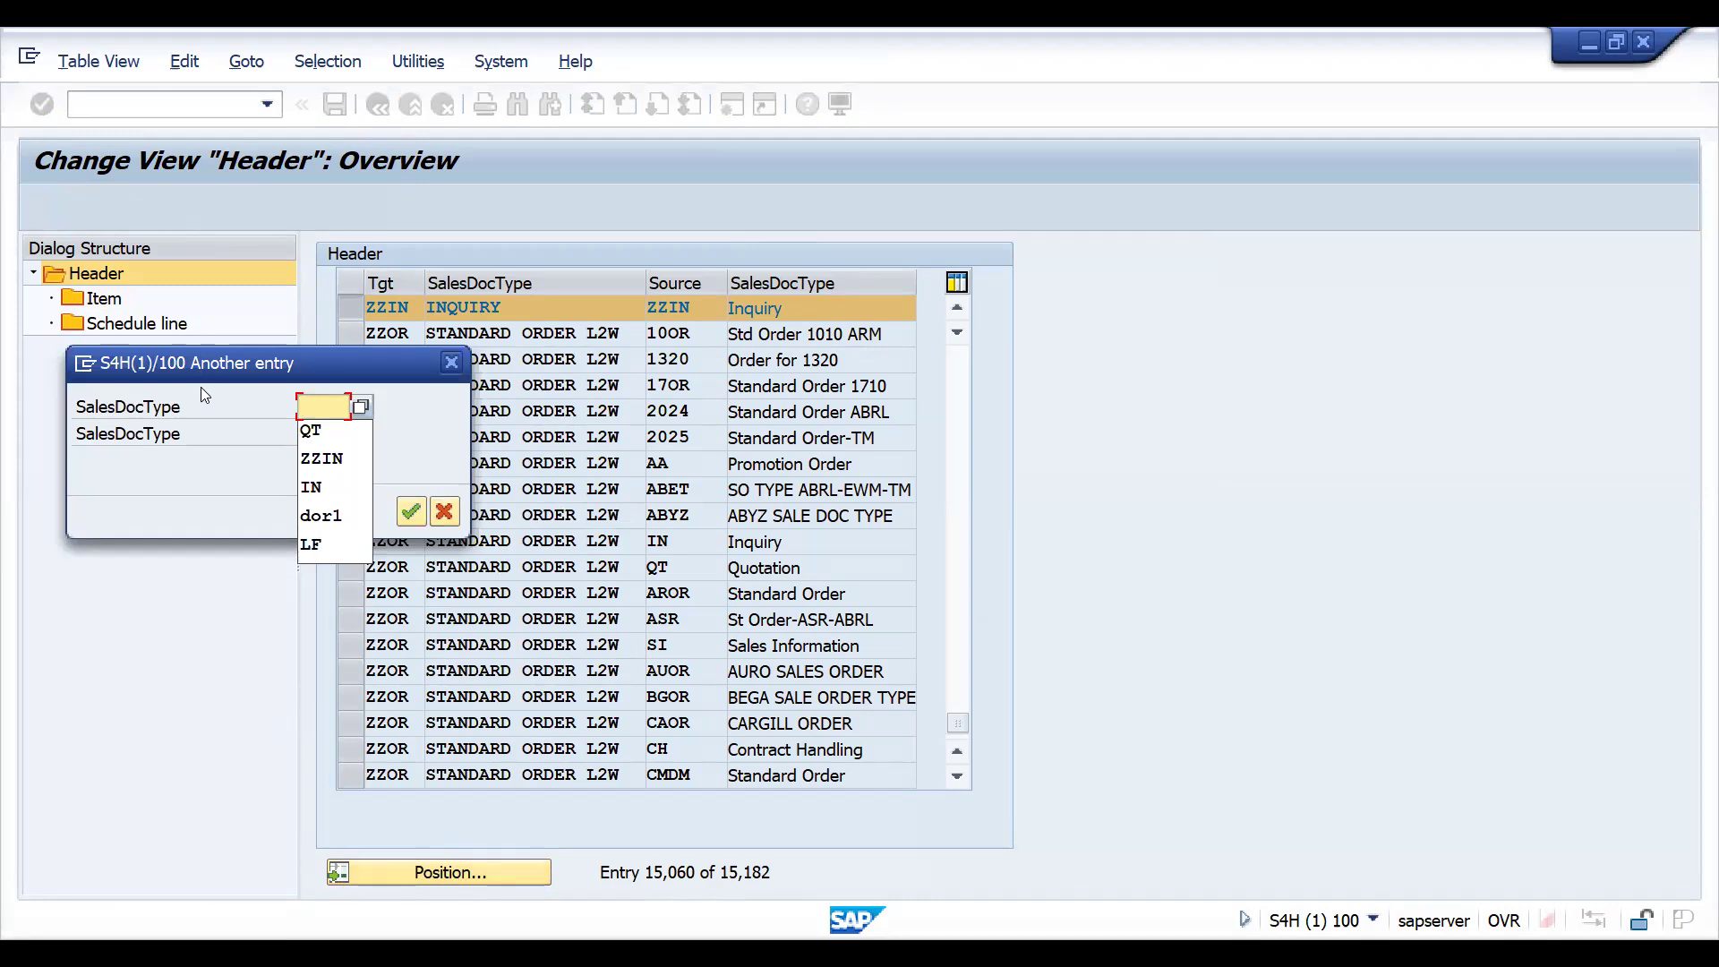
click(333, 436)
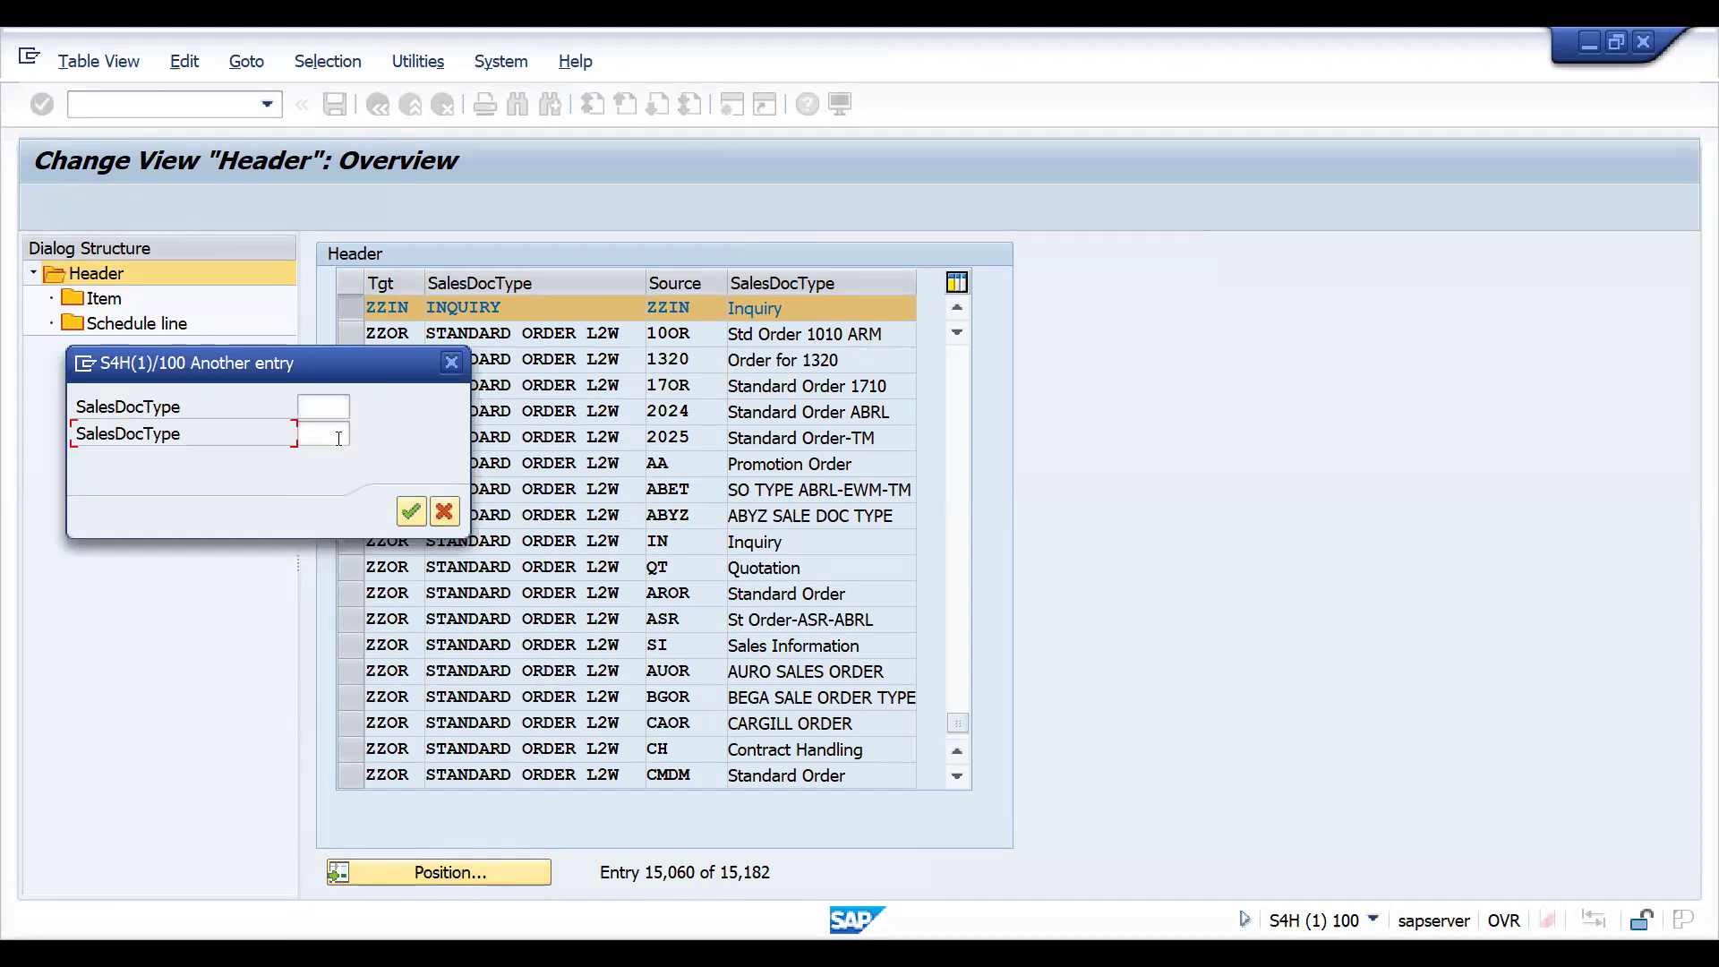
text(IN)
click(311, 406)
text(QT)
key(Return)
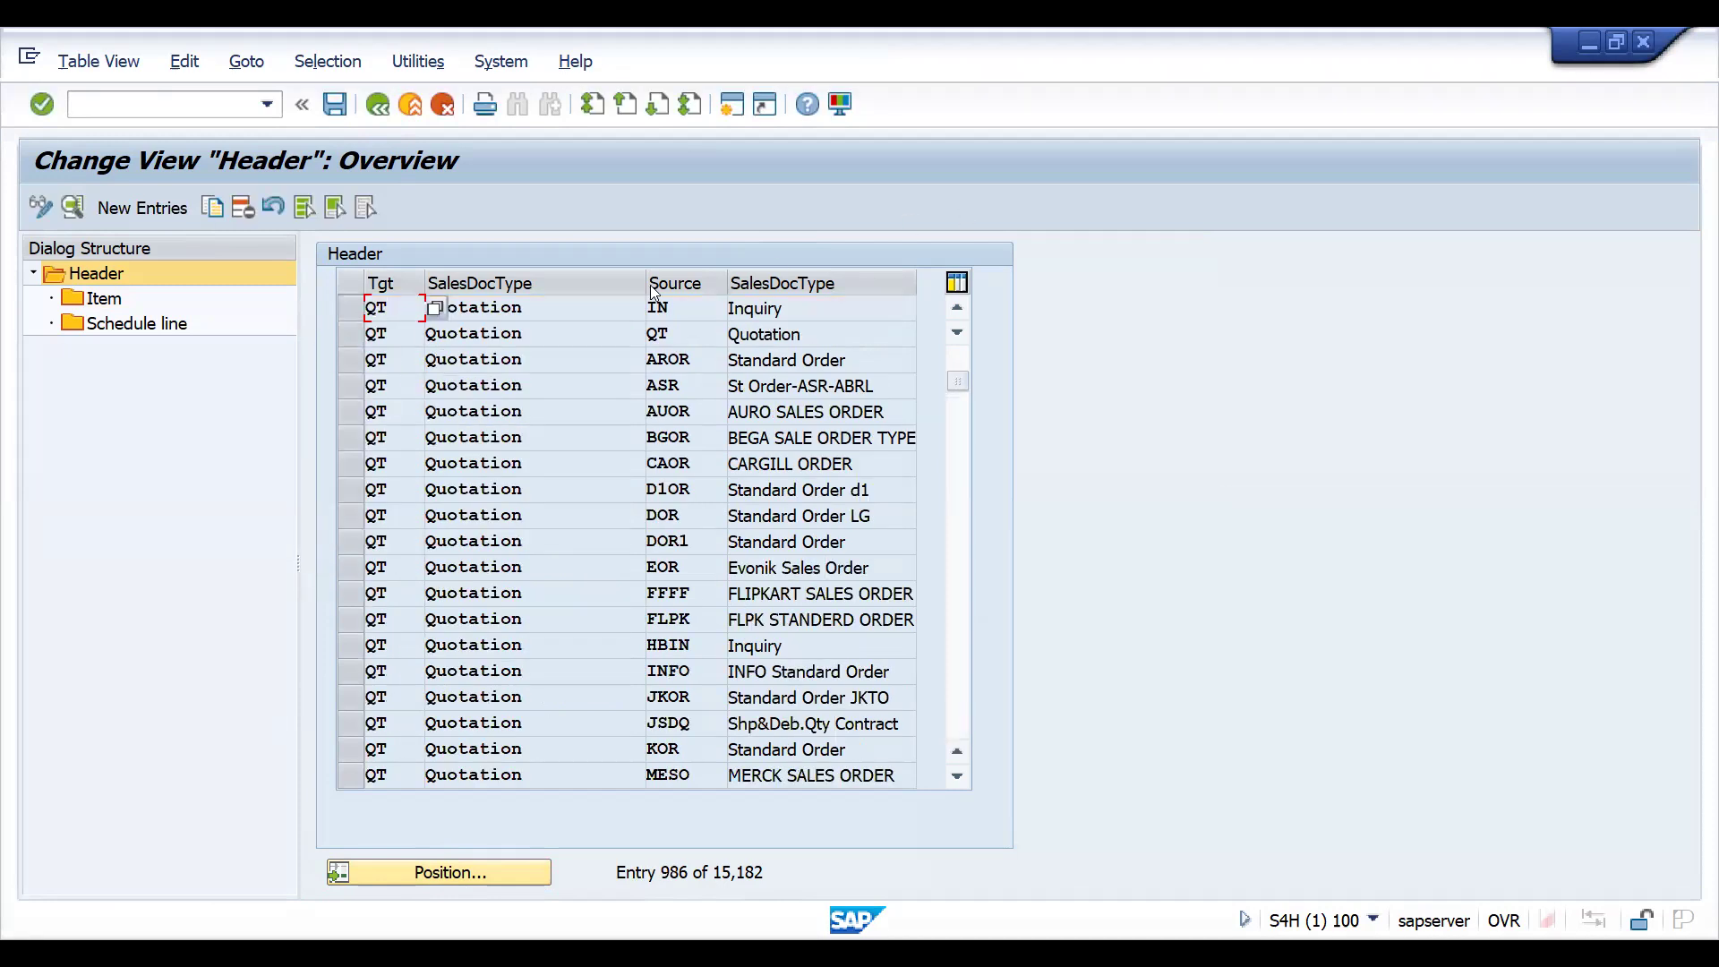
double_click(514, 305)
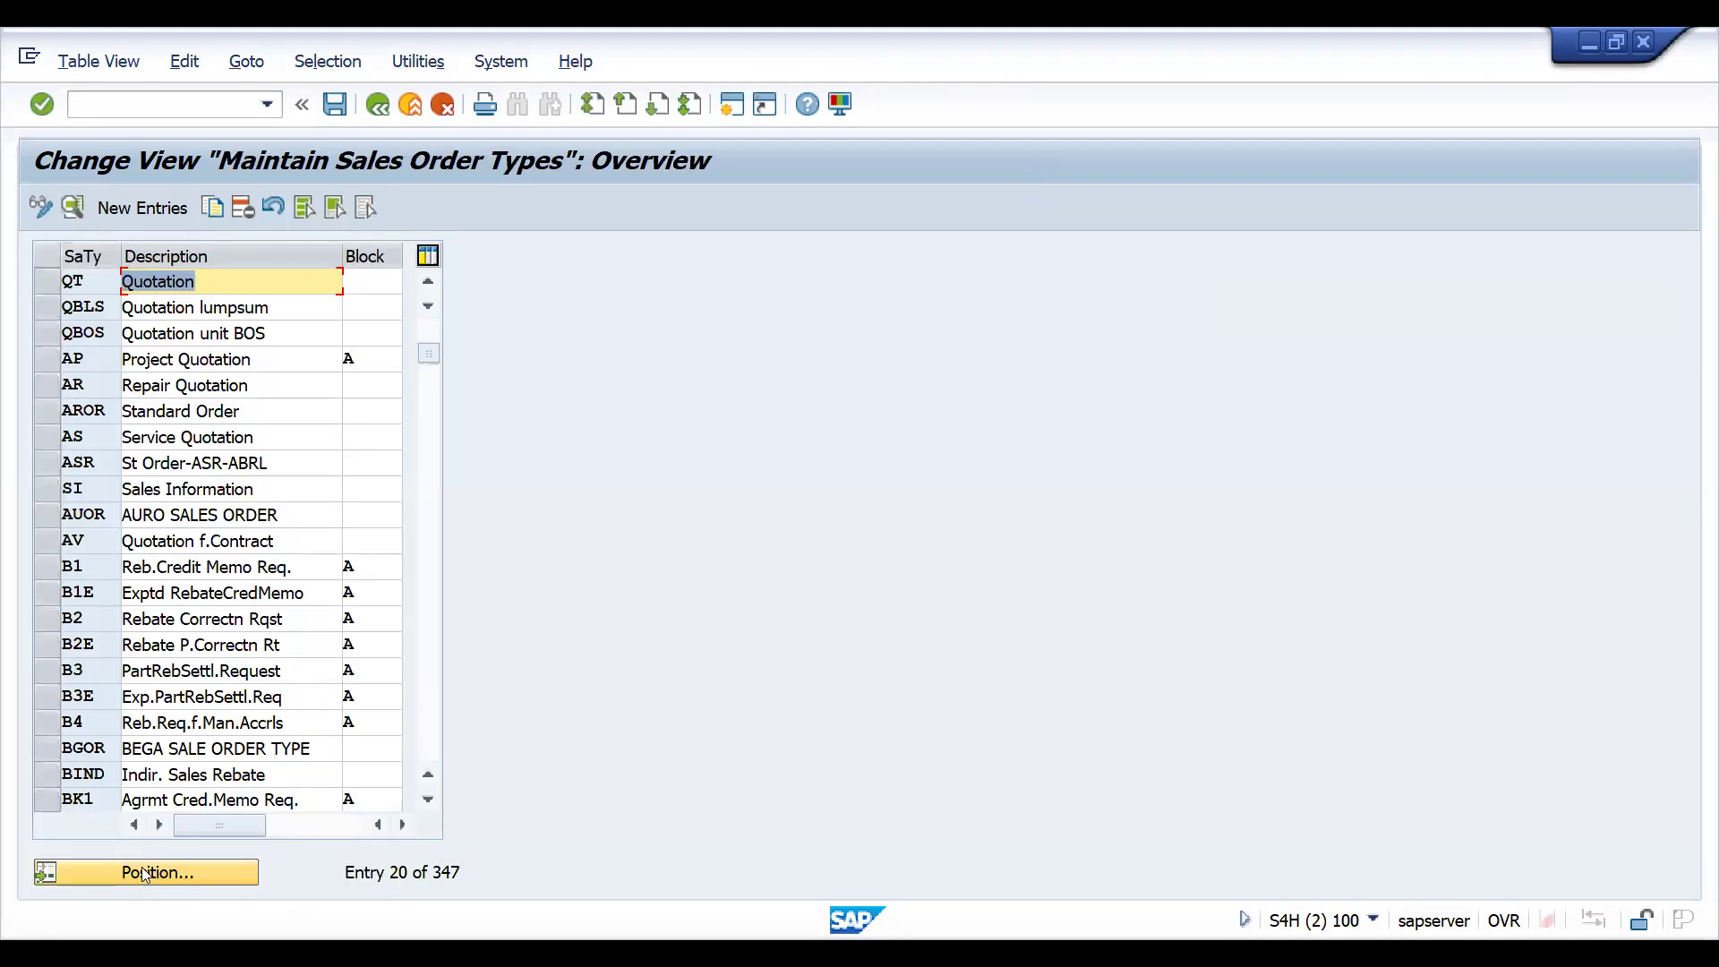
- Start copying the Quotation type QT in the sales document type list, naming the new type ZZQT
click(145, 874)
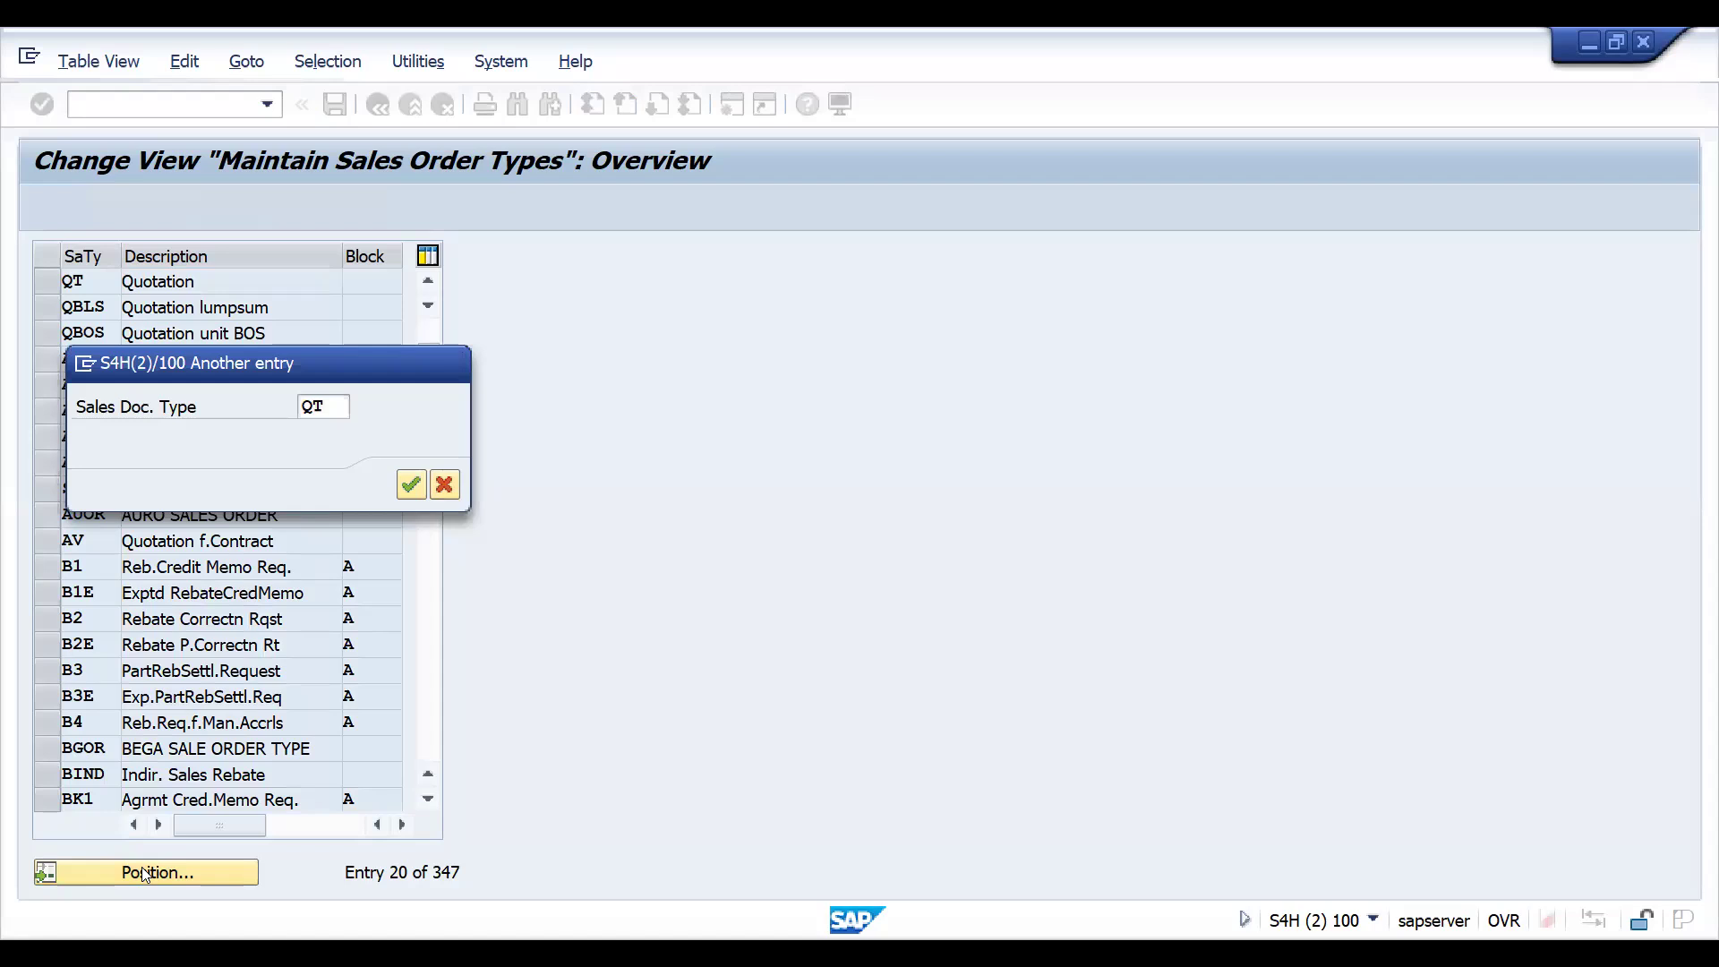
key(Return)
click(54, 282)
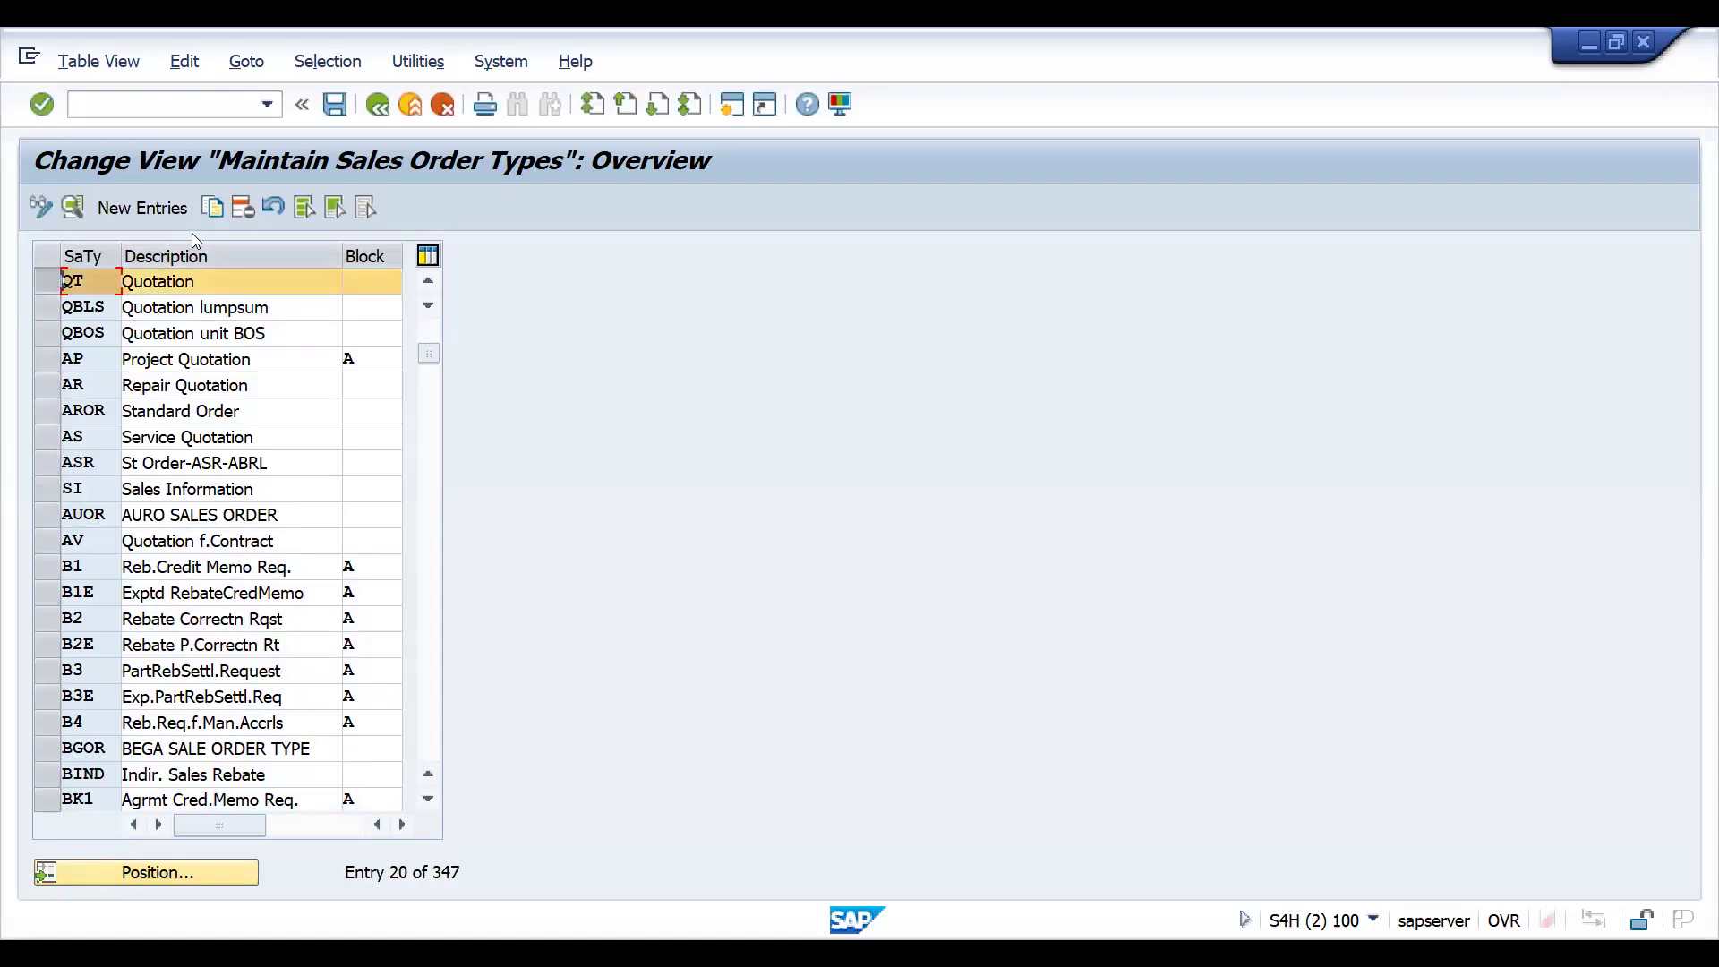
click(211, 208)
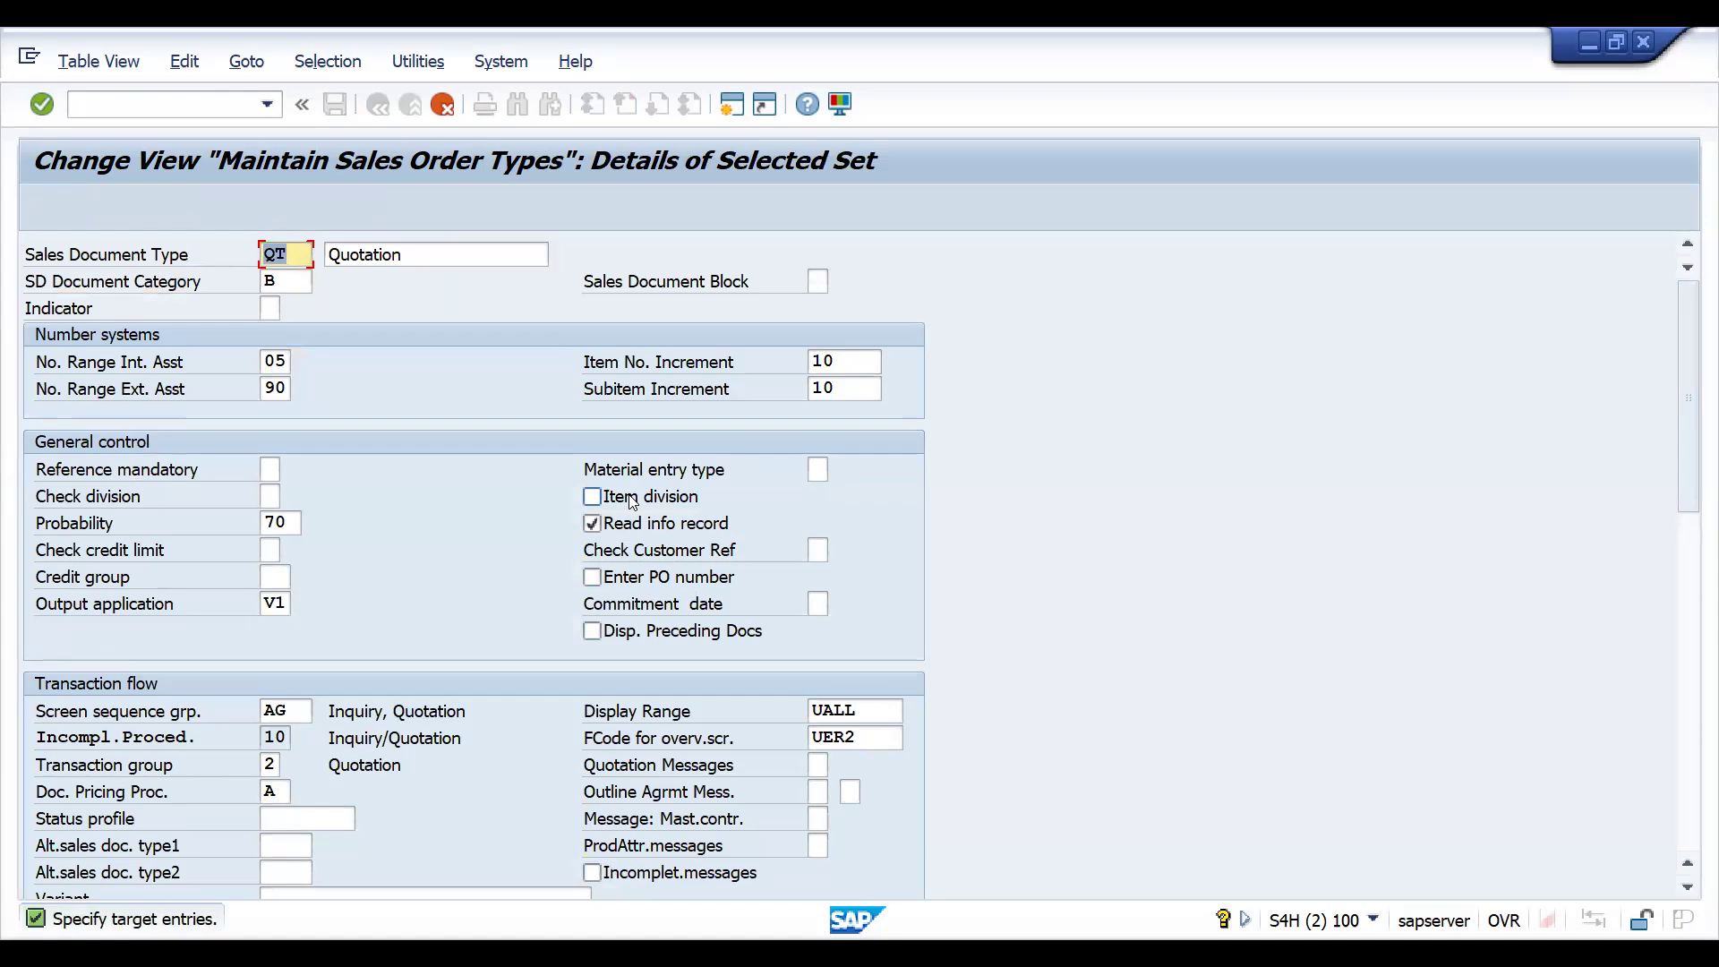
text(ZZQT)
- Replace the description of the new type ZZQT with EXPORT QT
click(408, 257)
key(BackSpace)
key(BackSpace)
key(BackSpace)
key(BackSpace)
key(BackSpace)
key(BackSpace)
key(BackSpace)
key(BackSpace)
key(BackSpace)
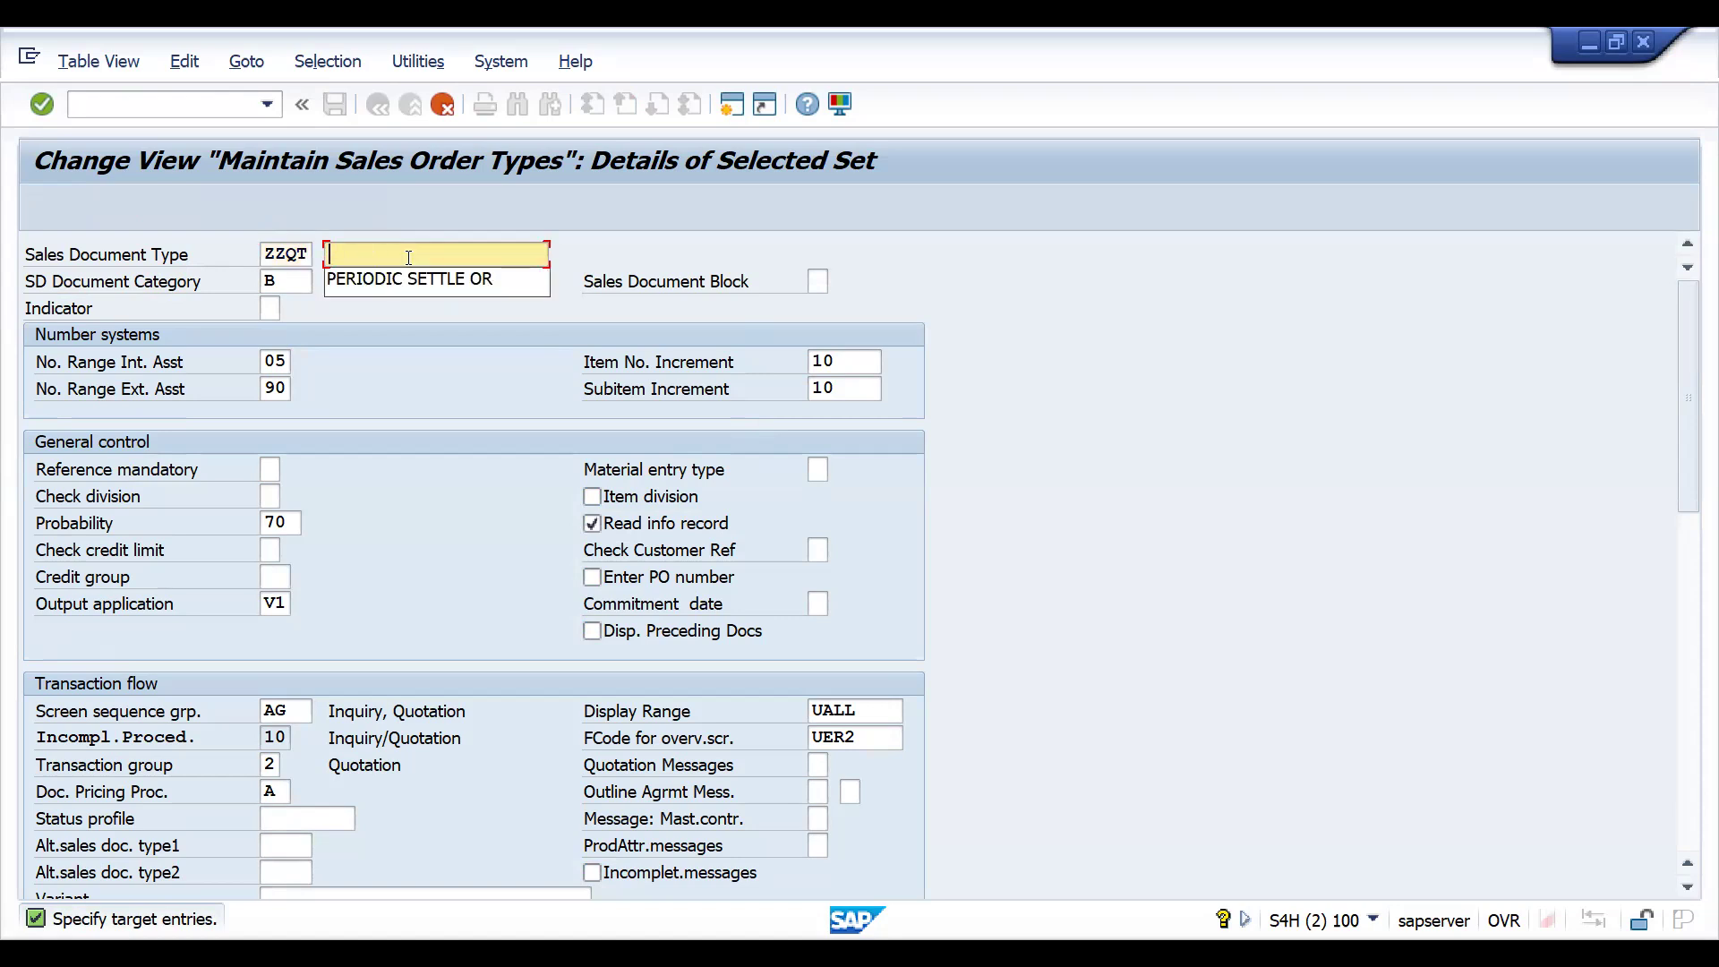
text(EXPO)
text(RT)
key(BackSpace)
key(BackSpace)
text(RT QT)
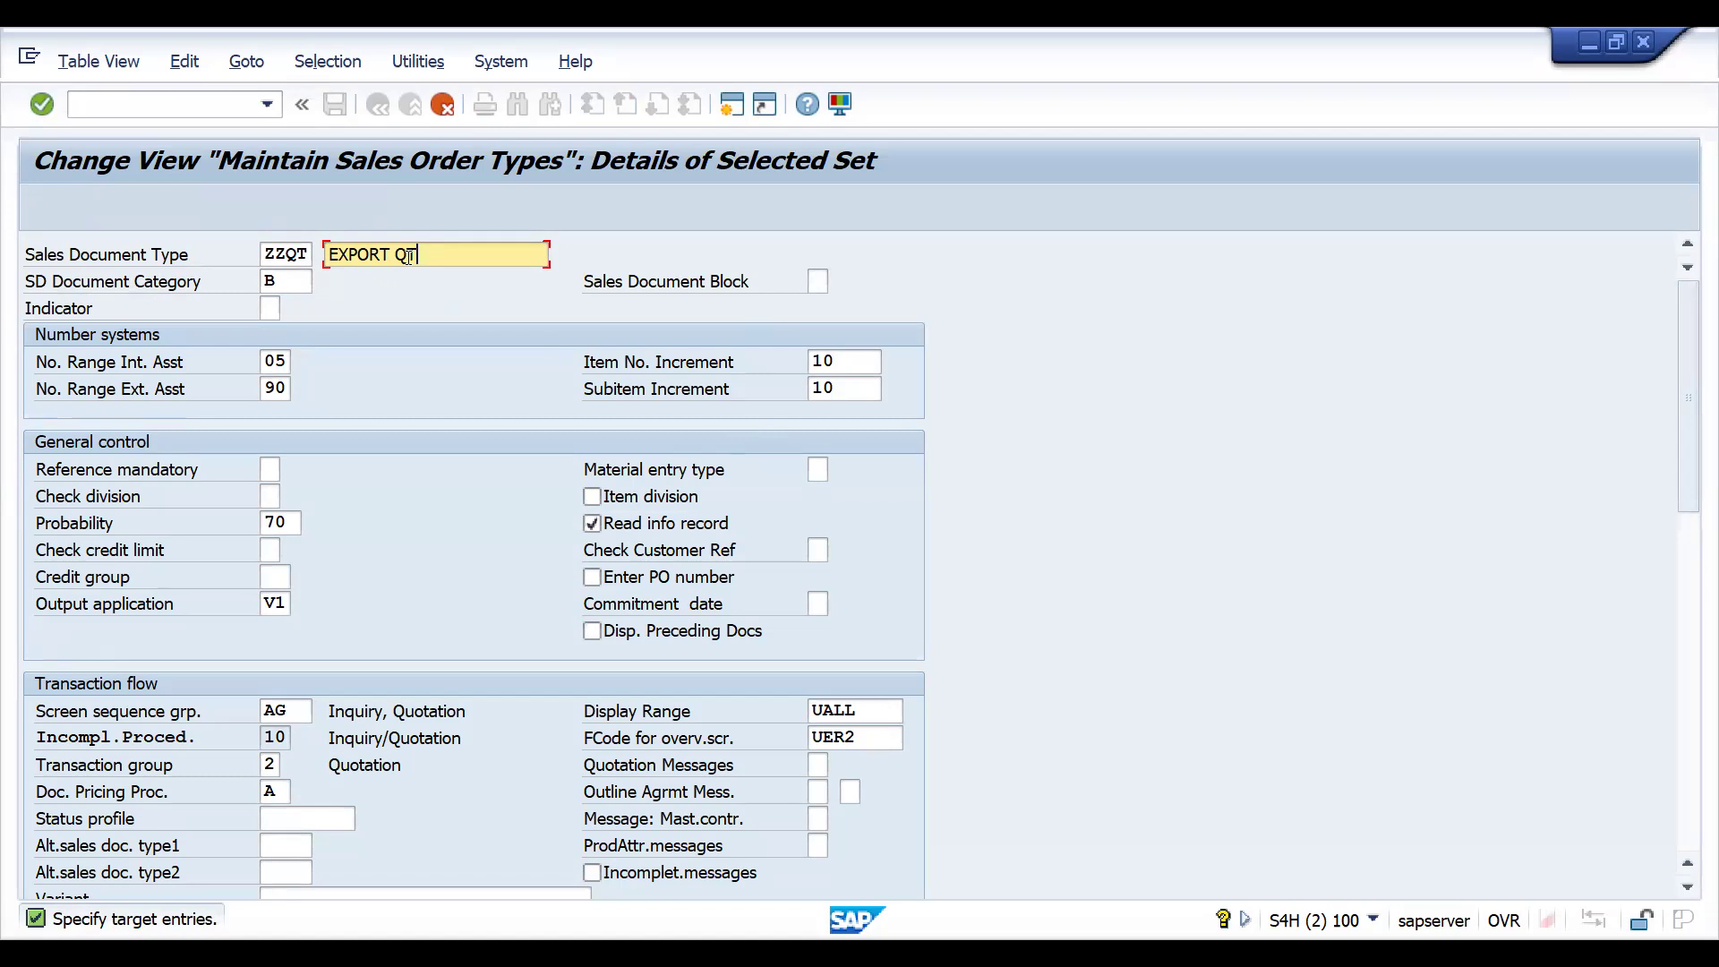
- Create ZZQT without dependent copying control entries and save it in the proposed customizing request
key(Return)
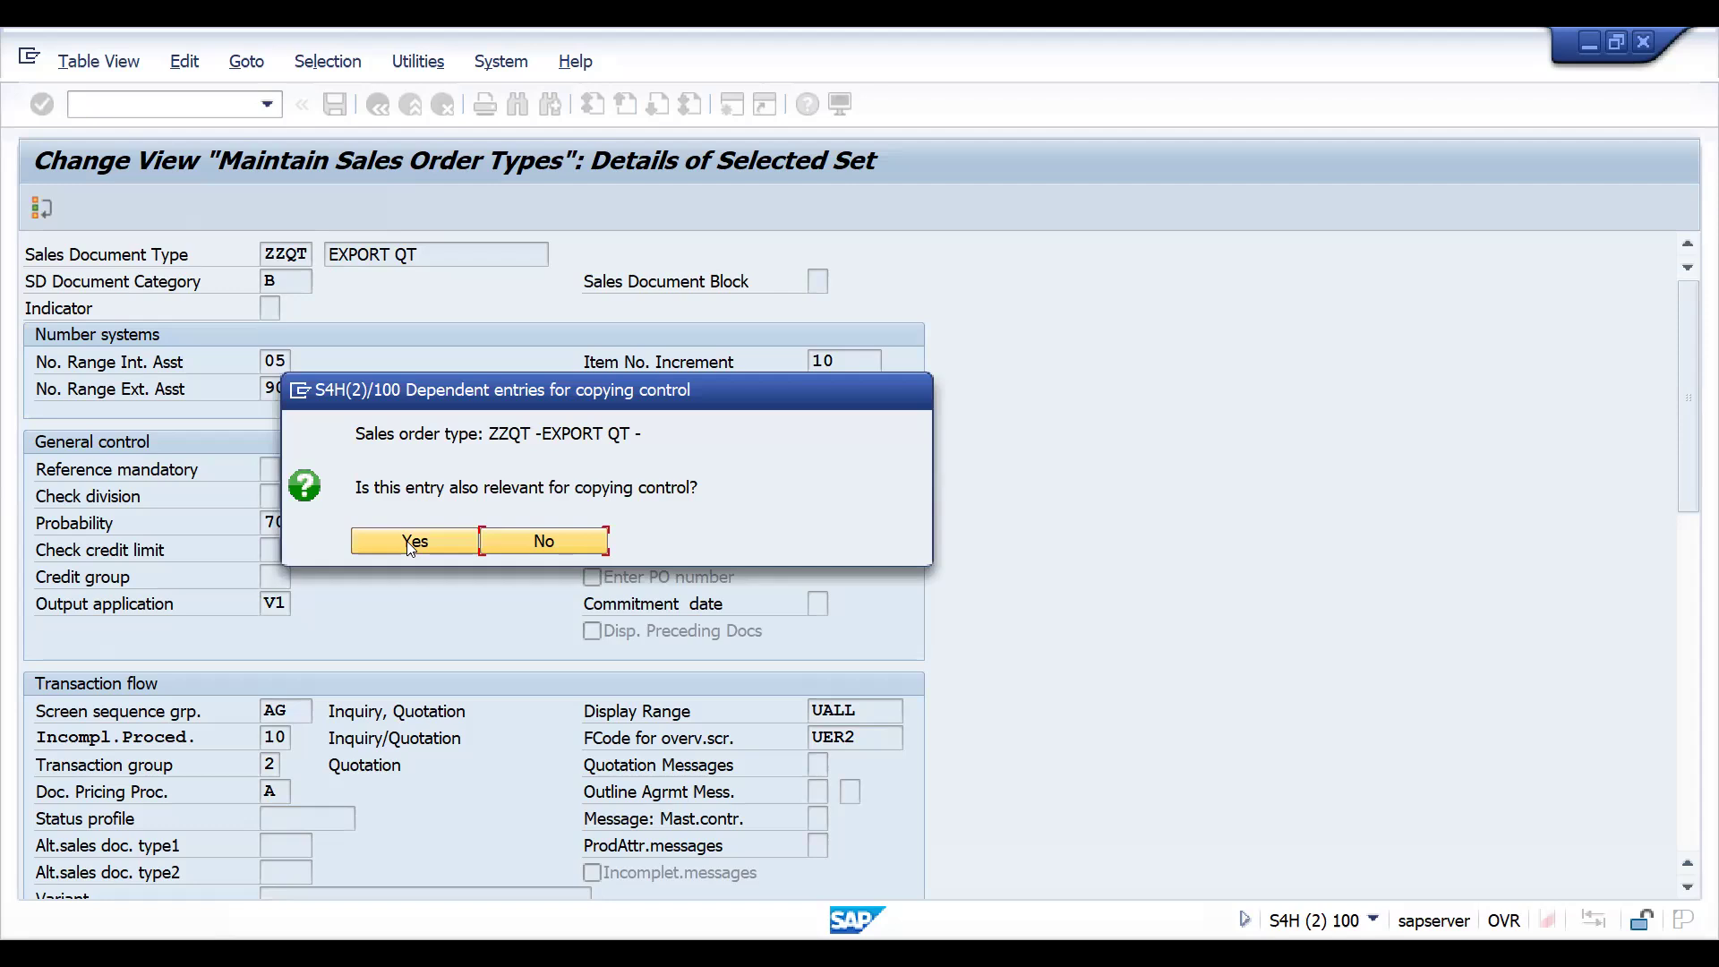
click(522, 544)
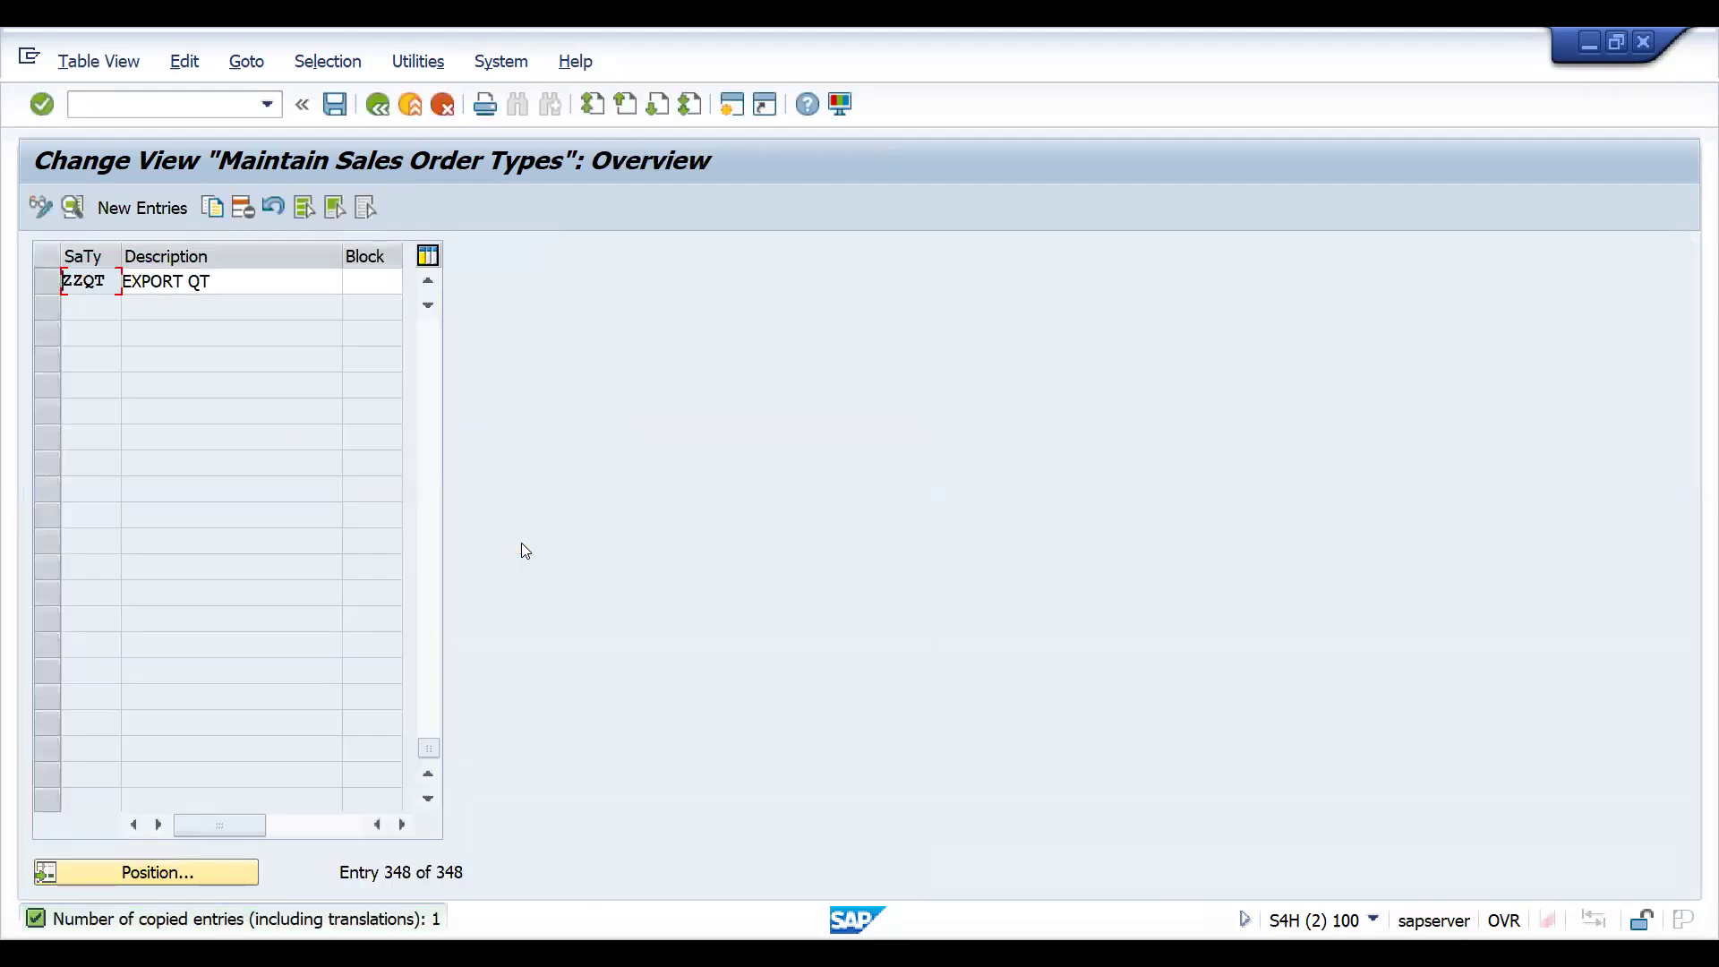
key(ctrl+s)
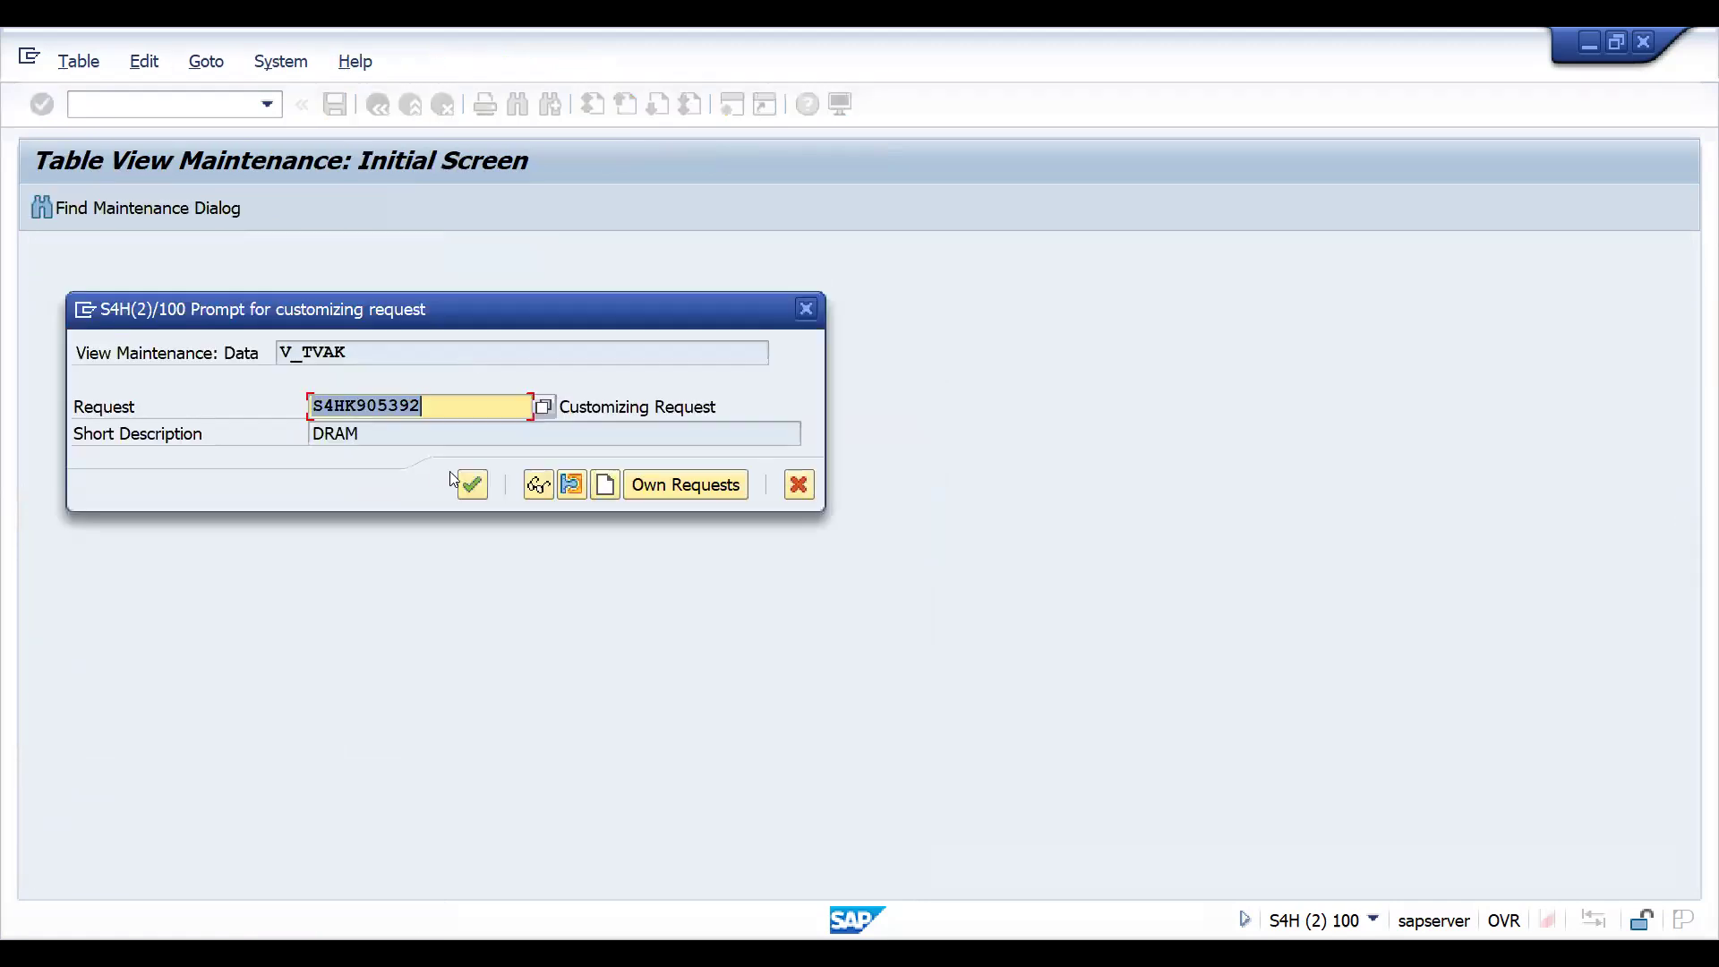
click(466, 487)
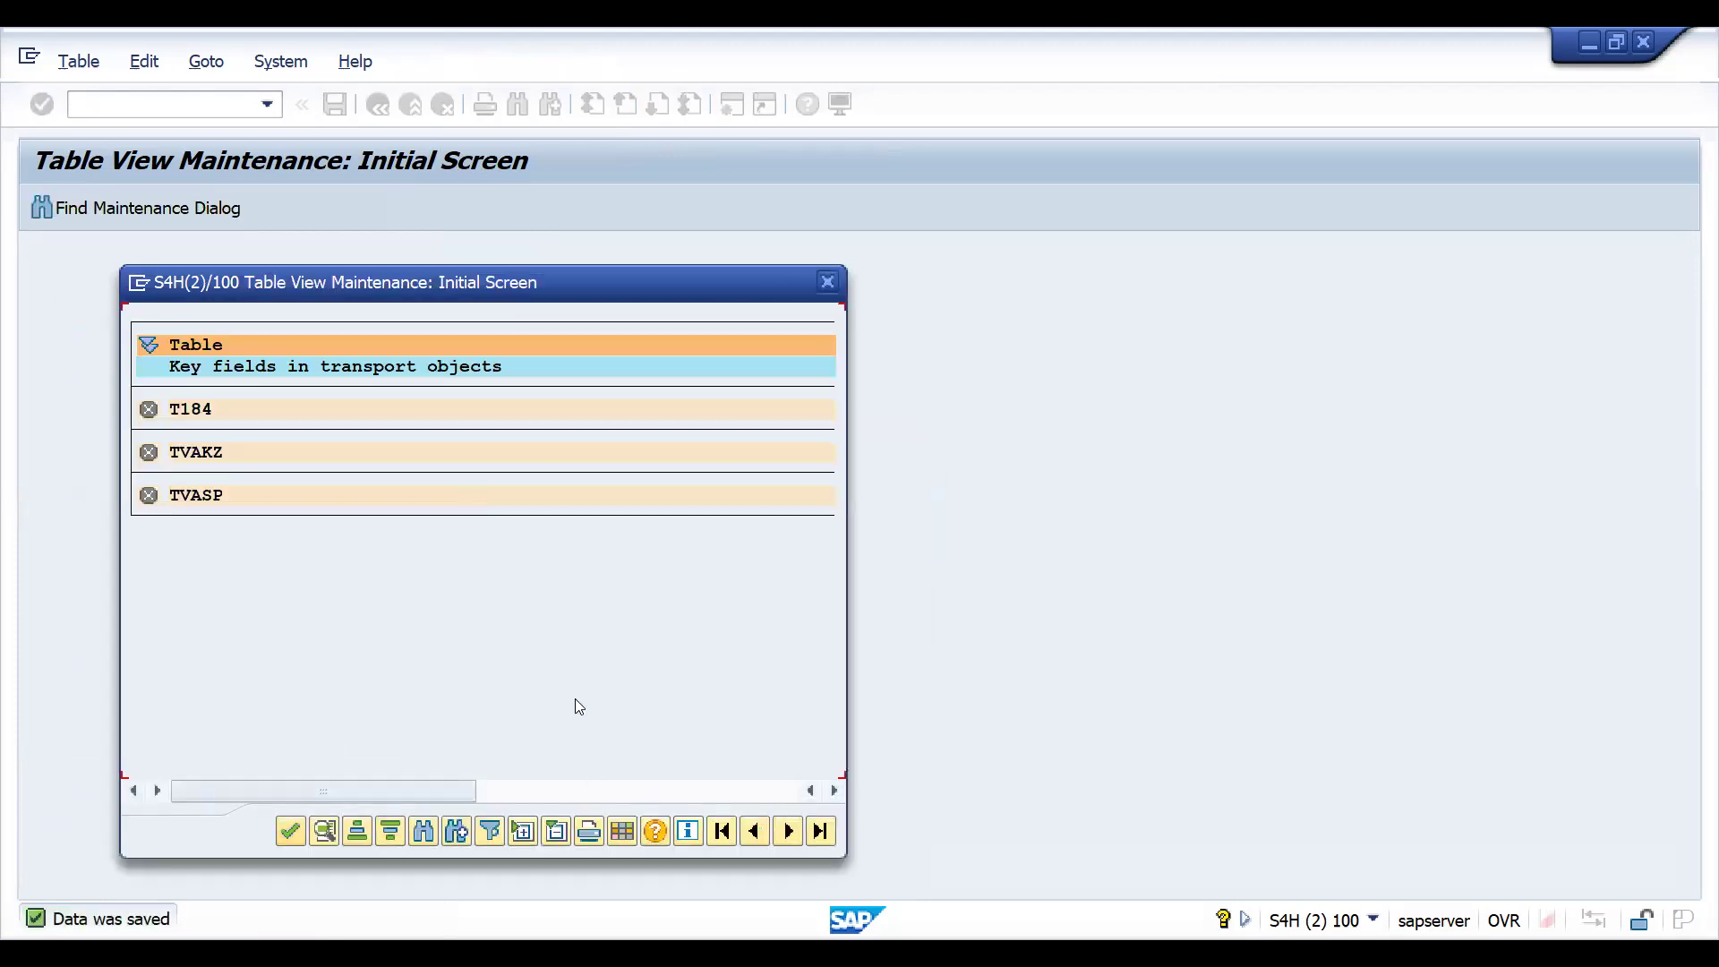
click(833, 290)
key(ctrl+s)
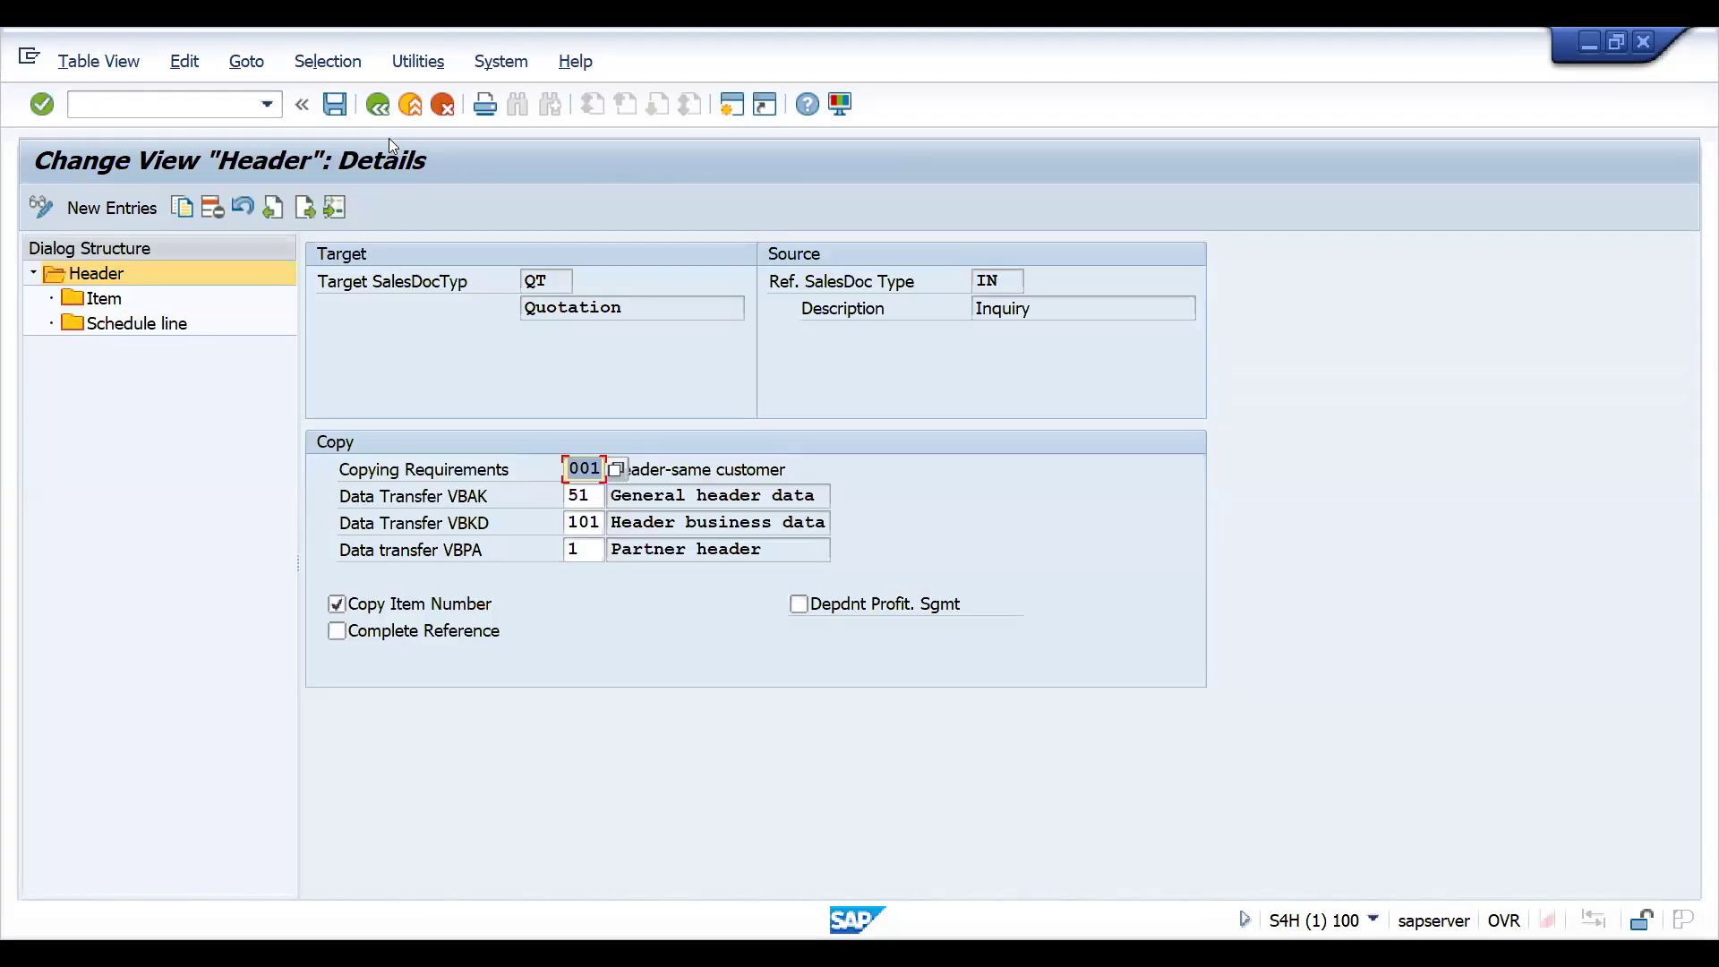
- Return to the copy control header list and look for the entry with target ZZQT and source ZZIN
click(378, 106)
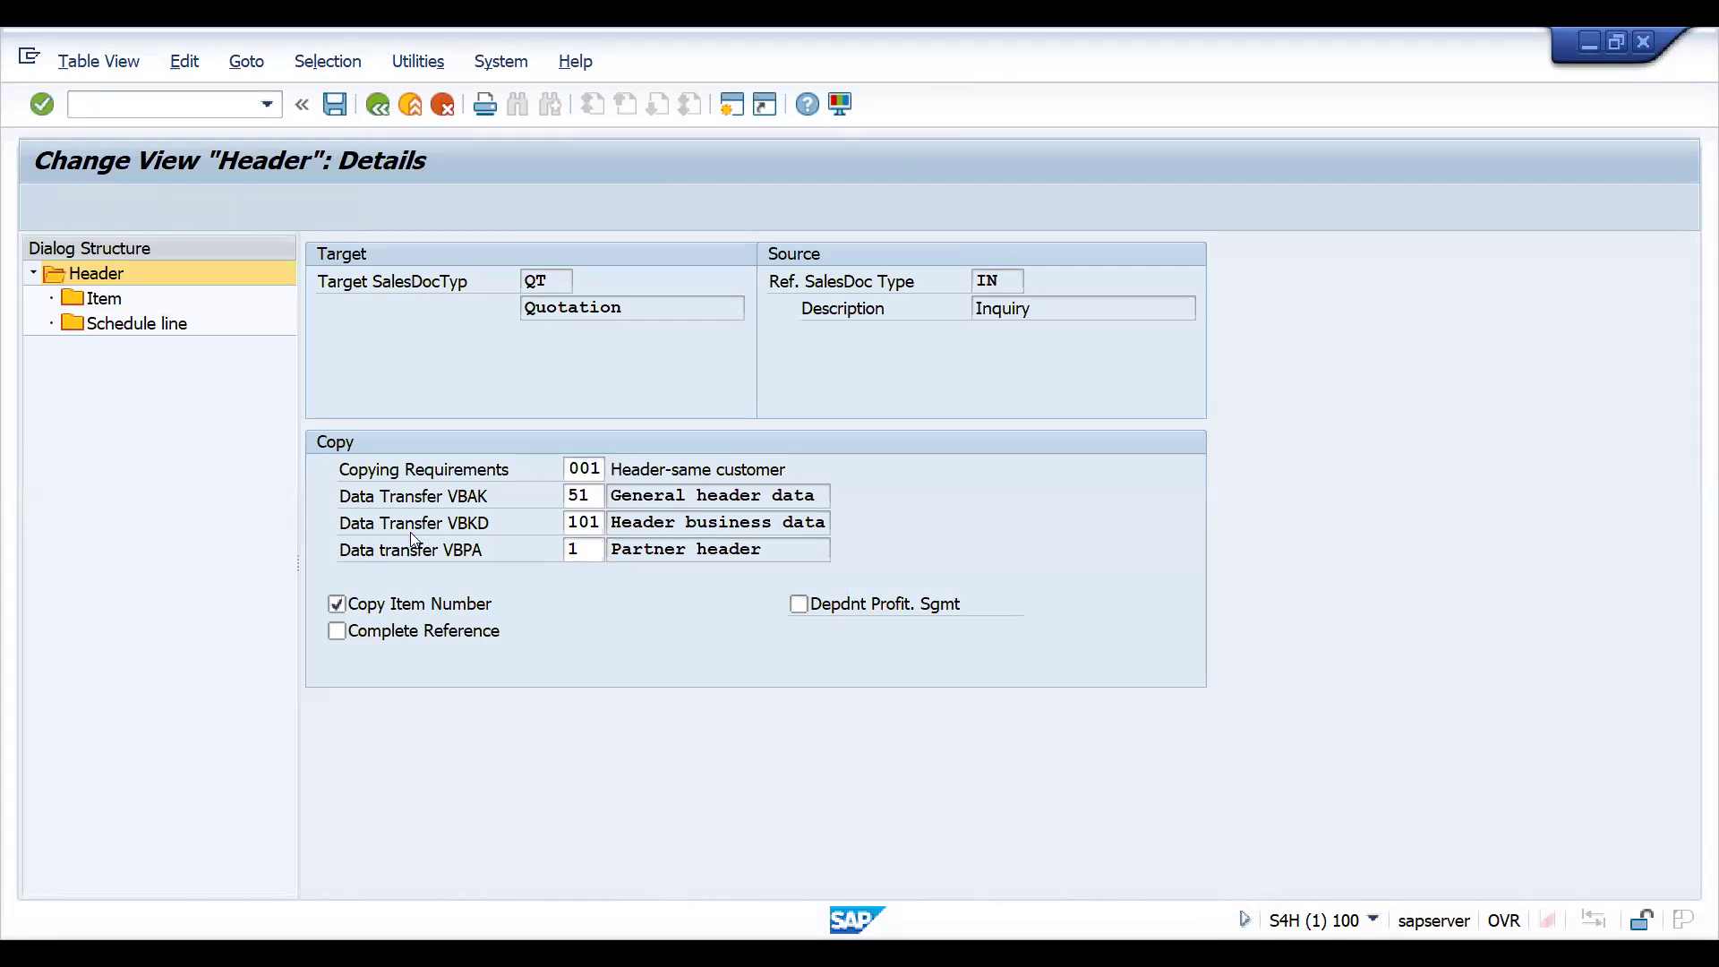
click(408, 879)
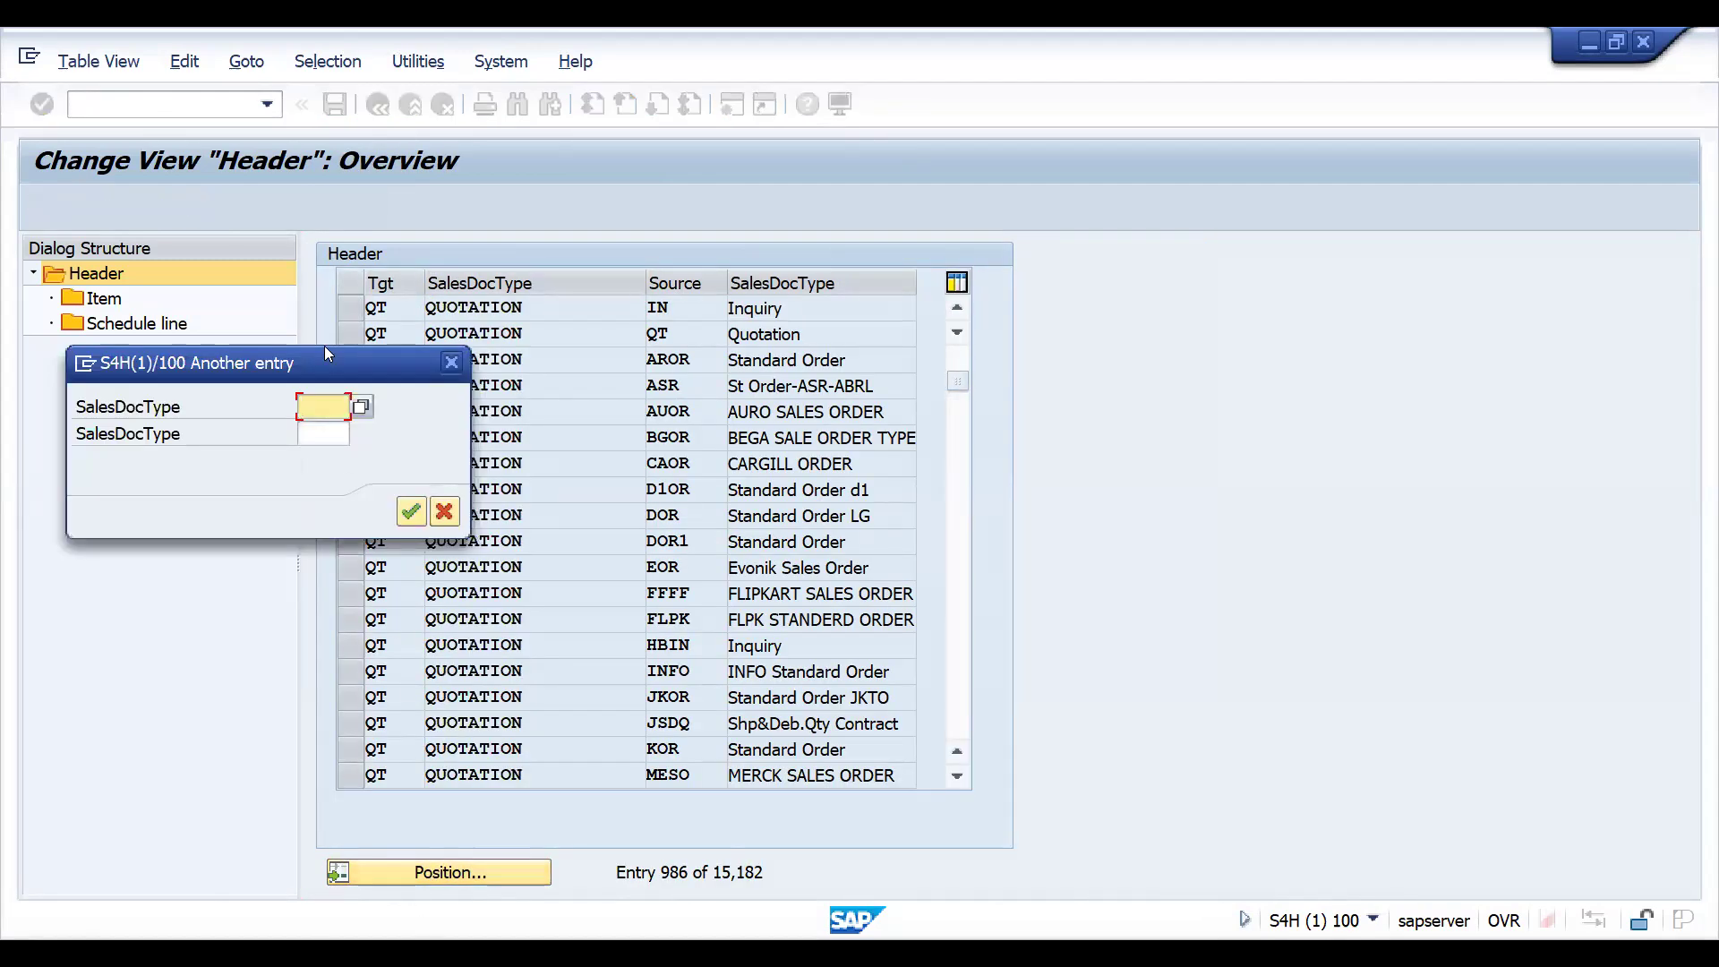
click(312, 435)
text(ZZIN)
click(313, 396)
text(ZZQT)
key(Return)
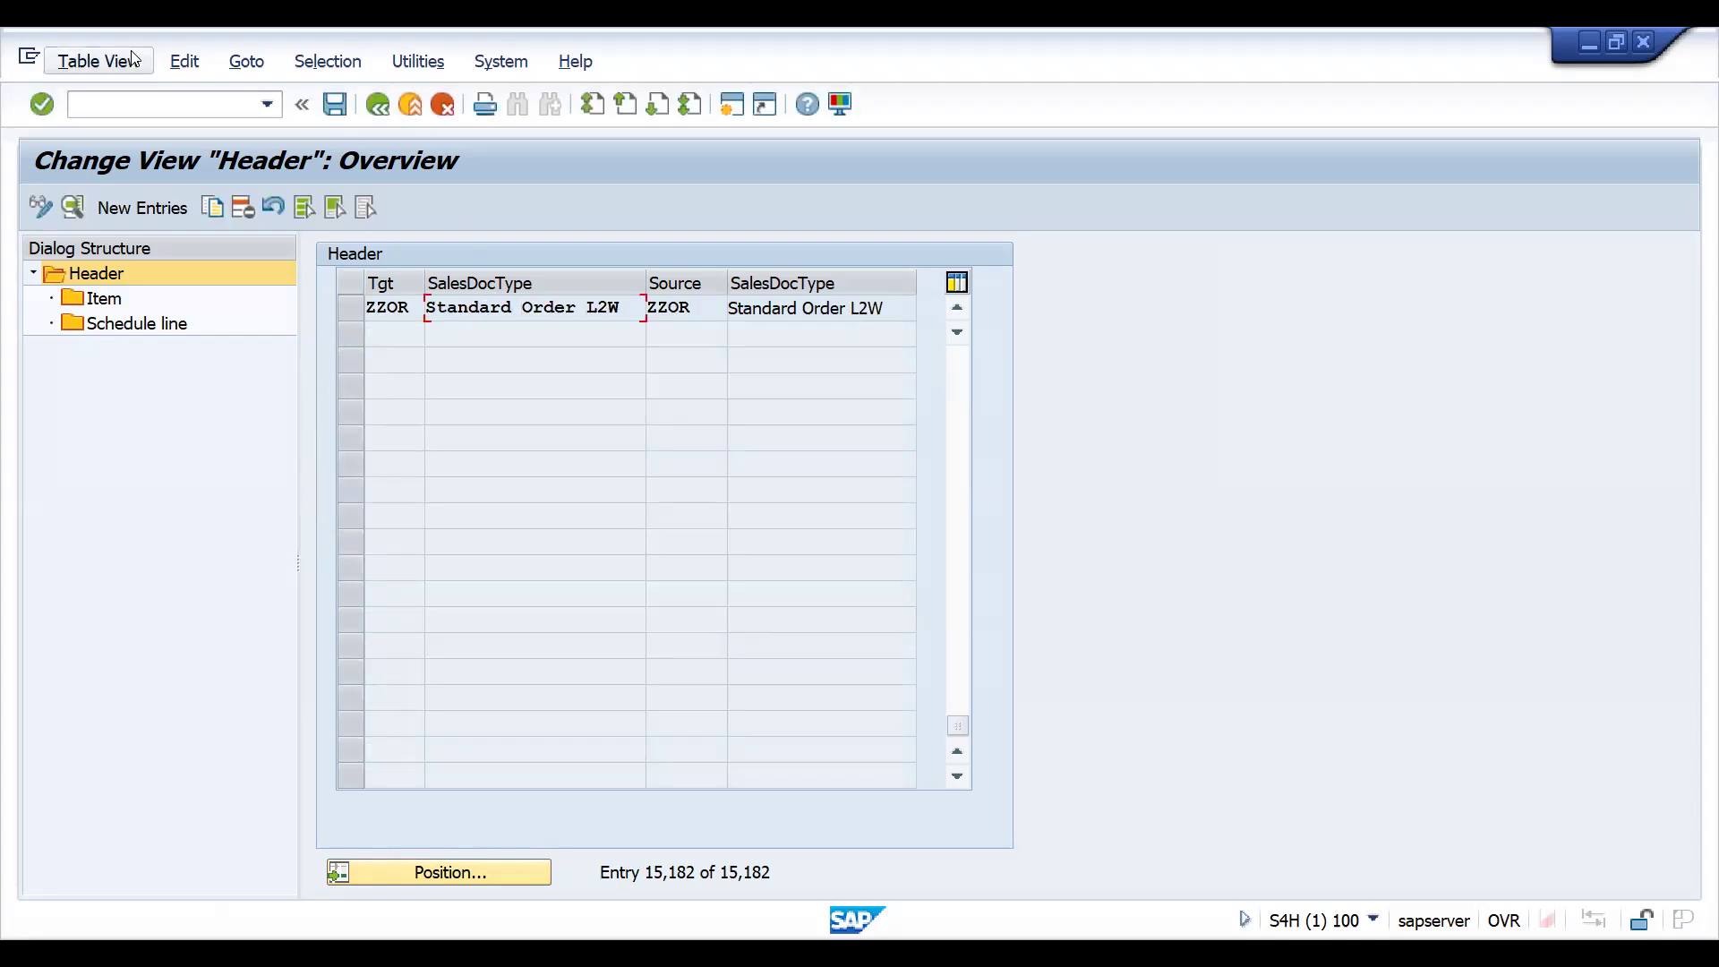
- Start creating an inquiry of type ZZIN and enter the sold-to party's customer number
click(124, 106)
text(/NVA1)
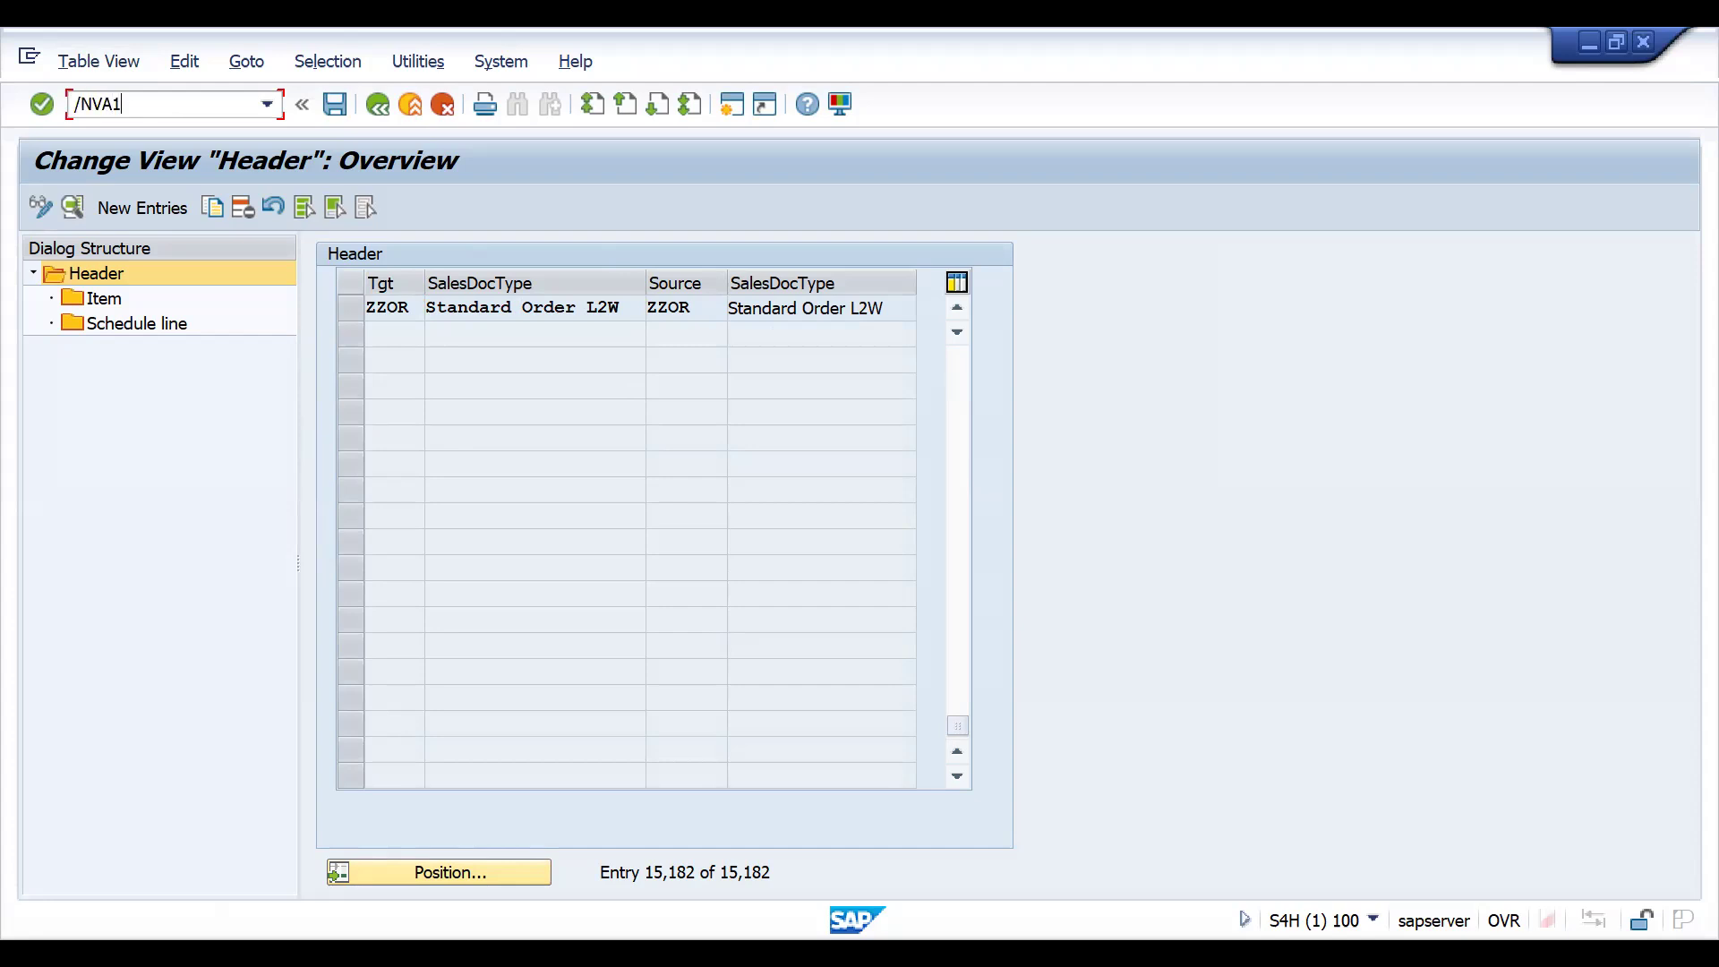
key(Return)
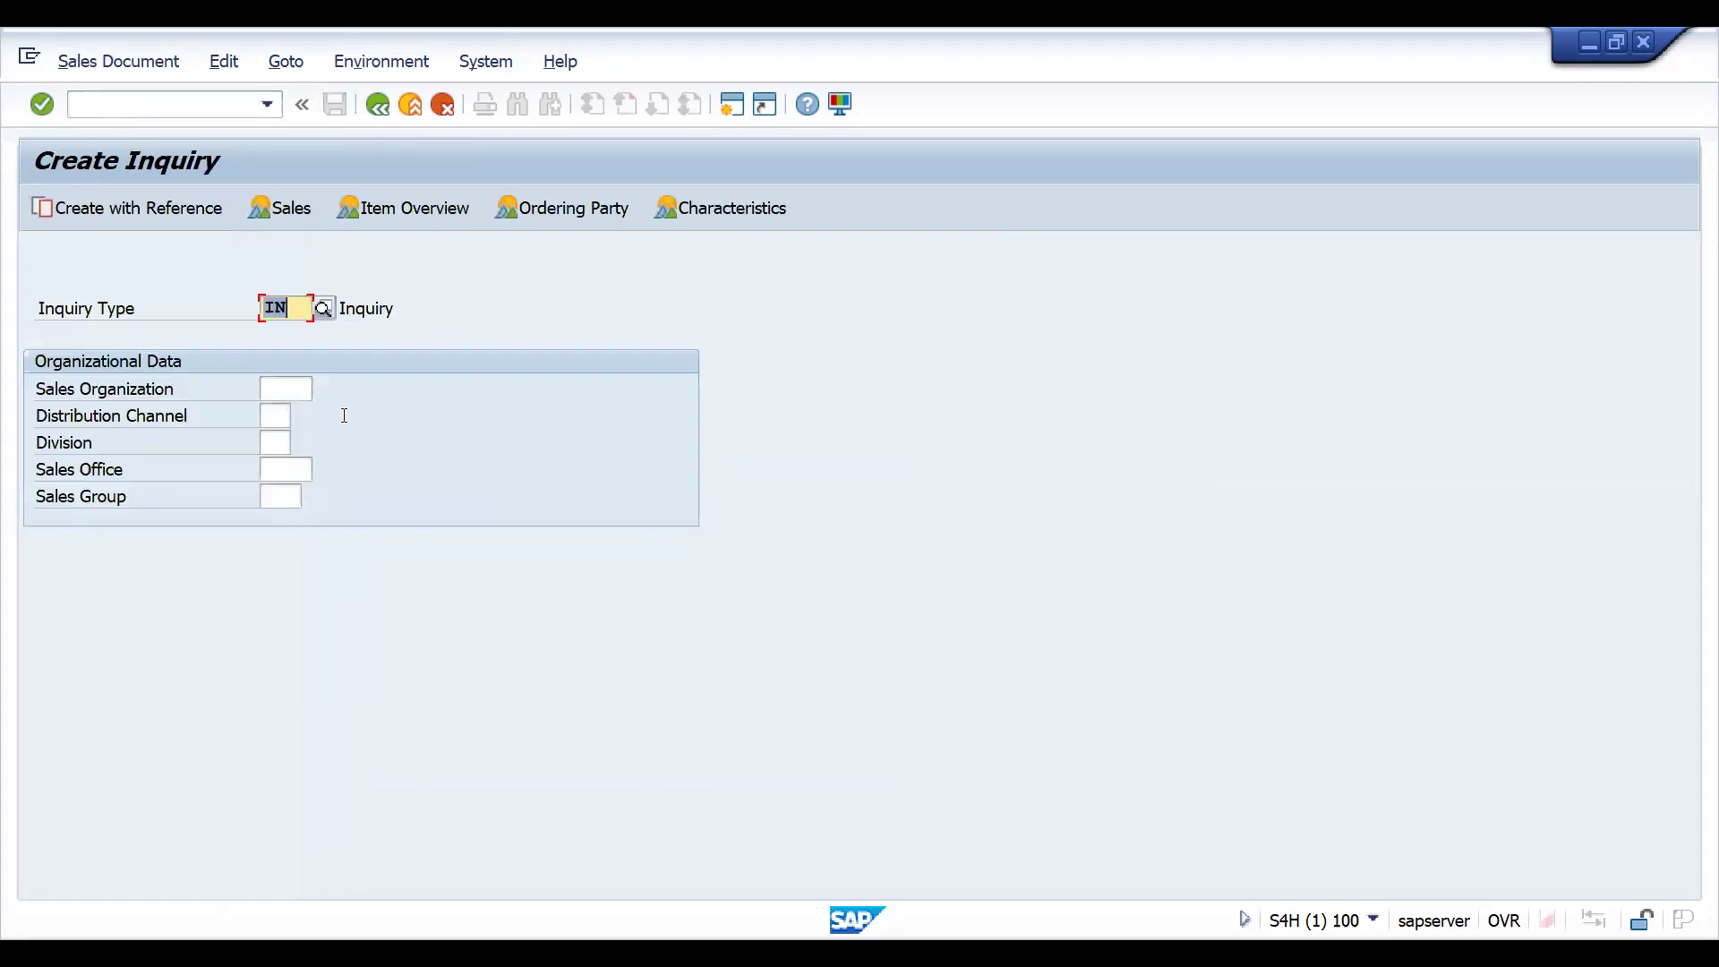
text(ZZIN)
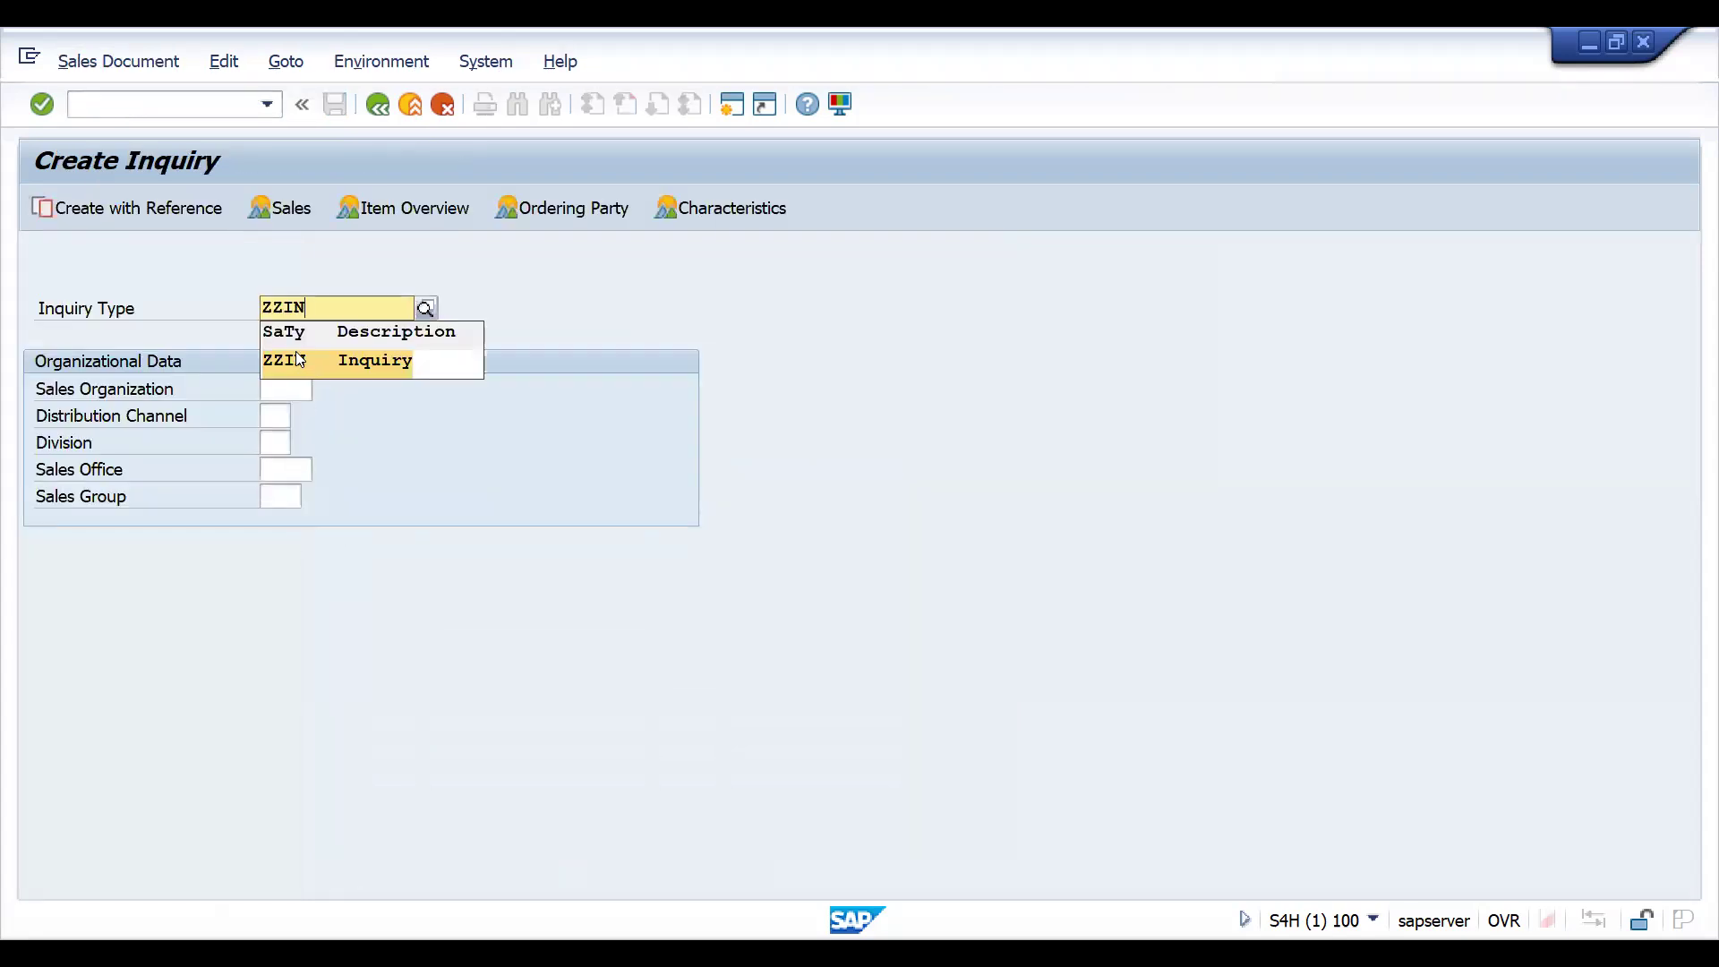
click(281, 367)
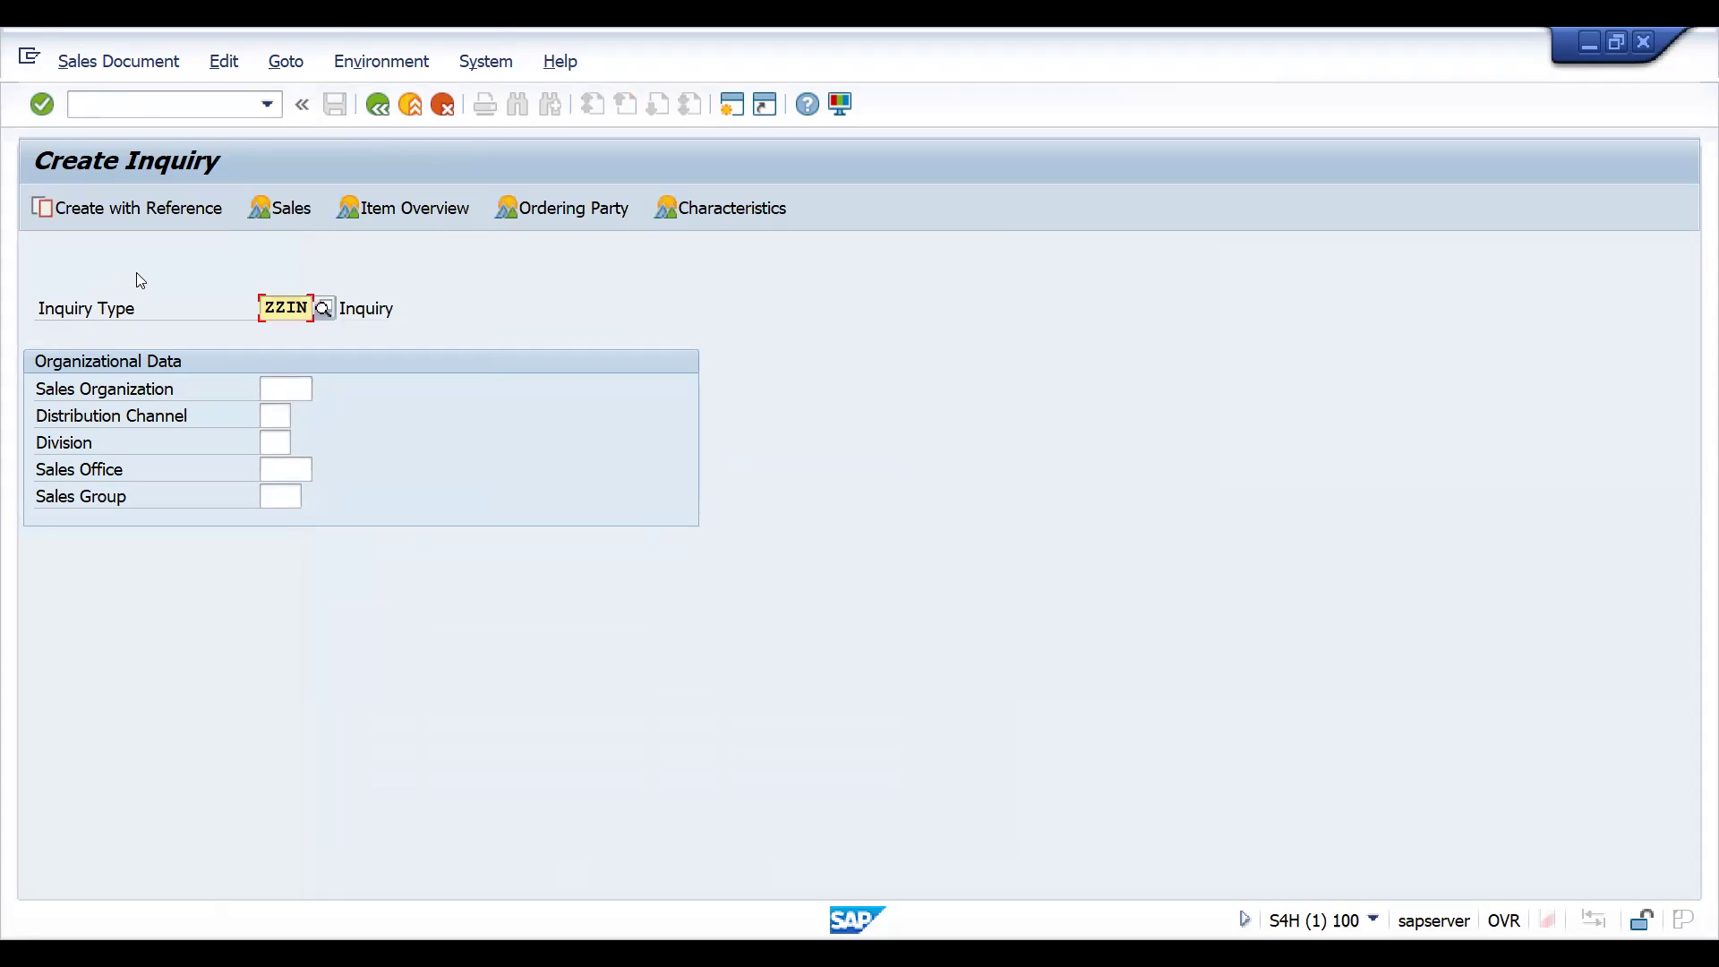
text(100033)
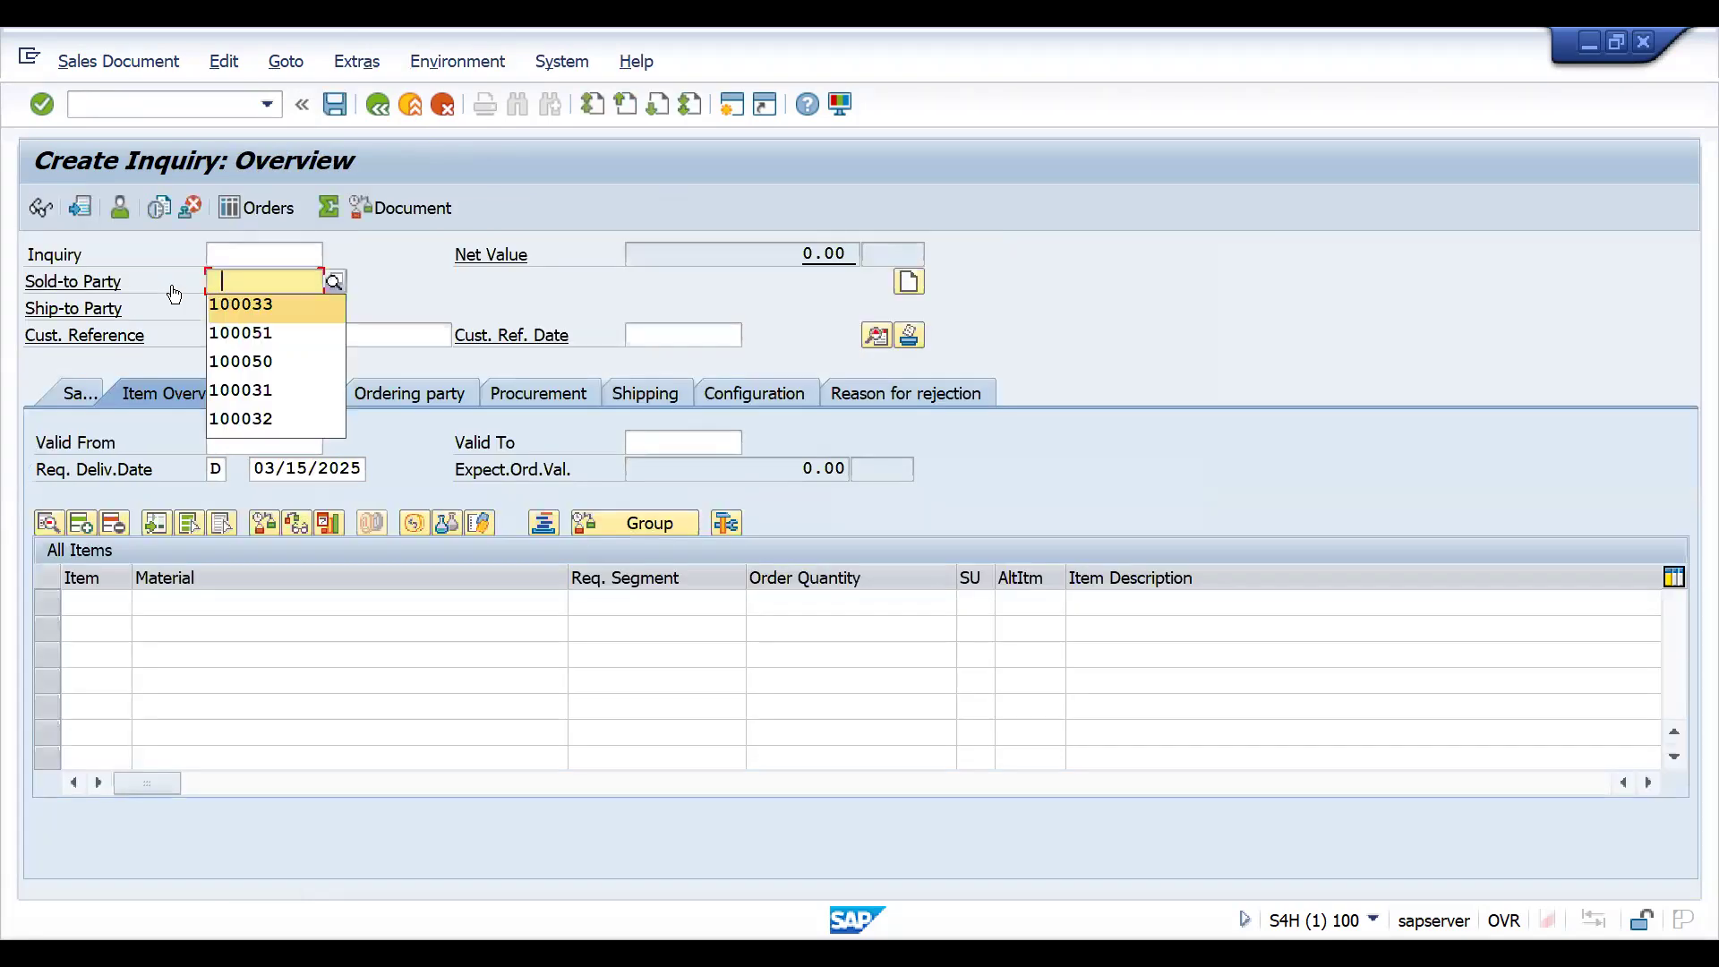
key(Return)
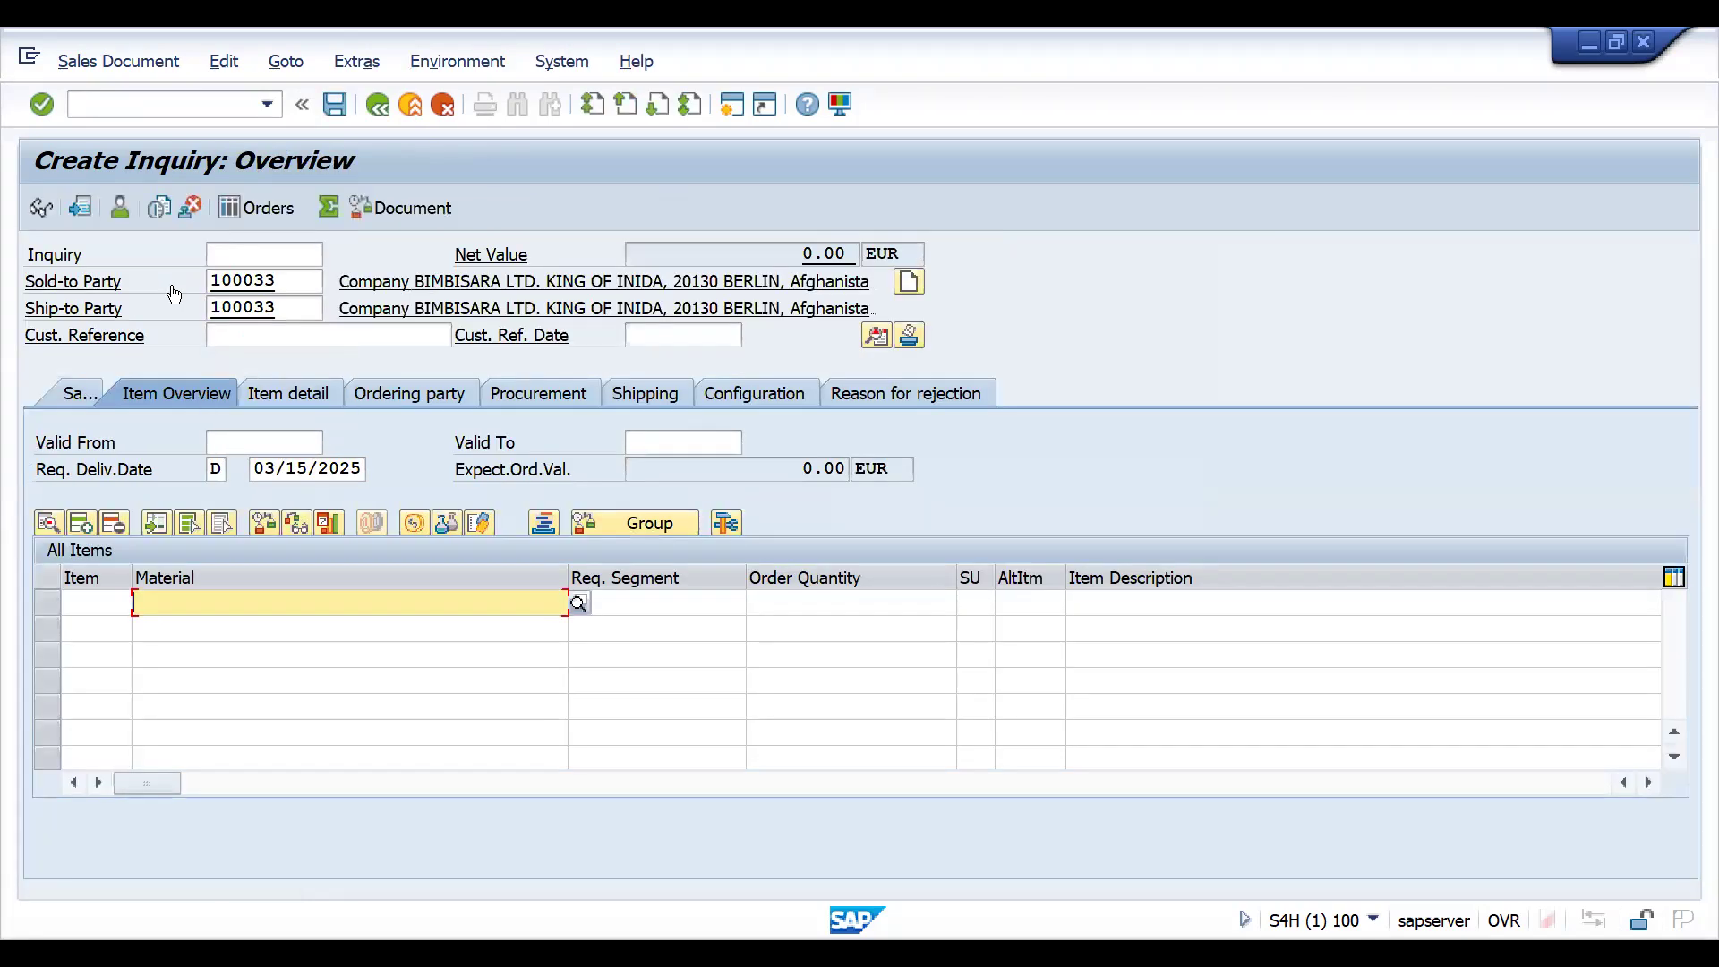
- Fill in the customer reference INTOQTCCONTROLSC1 and add an item for material 25861 with order quantity 1
click(259, 330)
key(space)
key(Down)
key(Return)
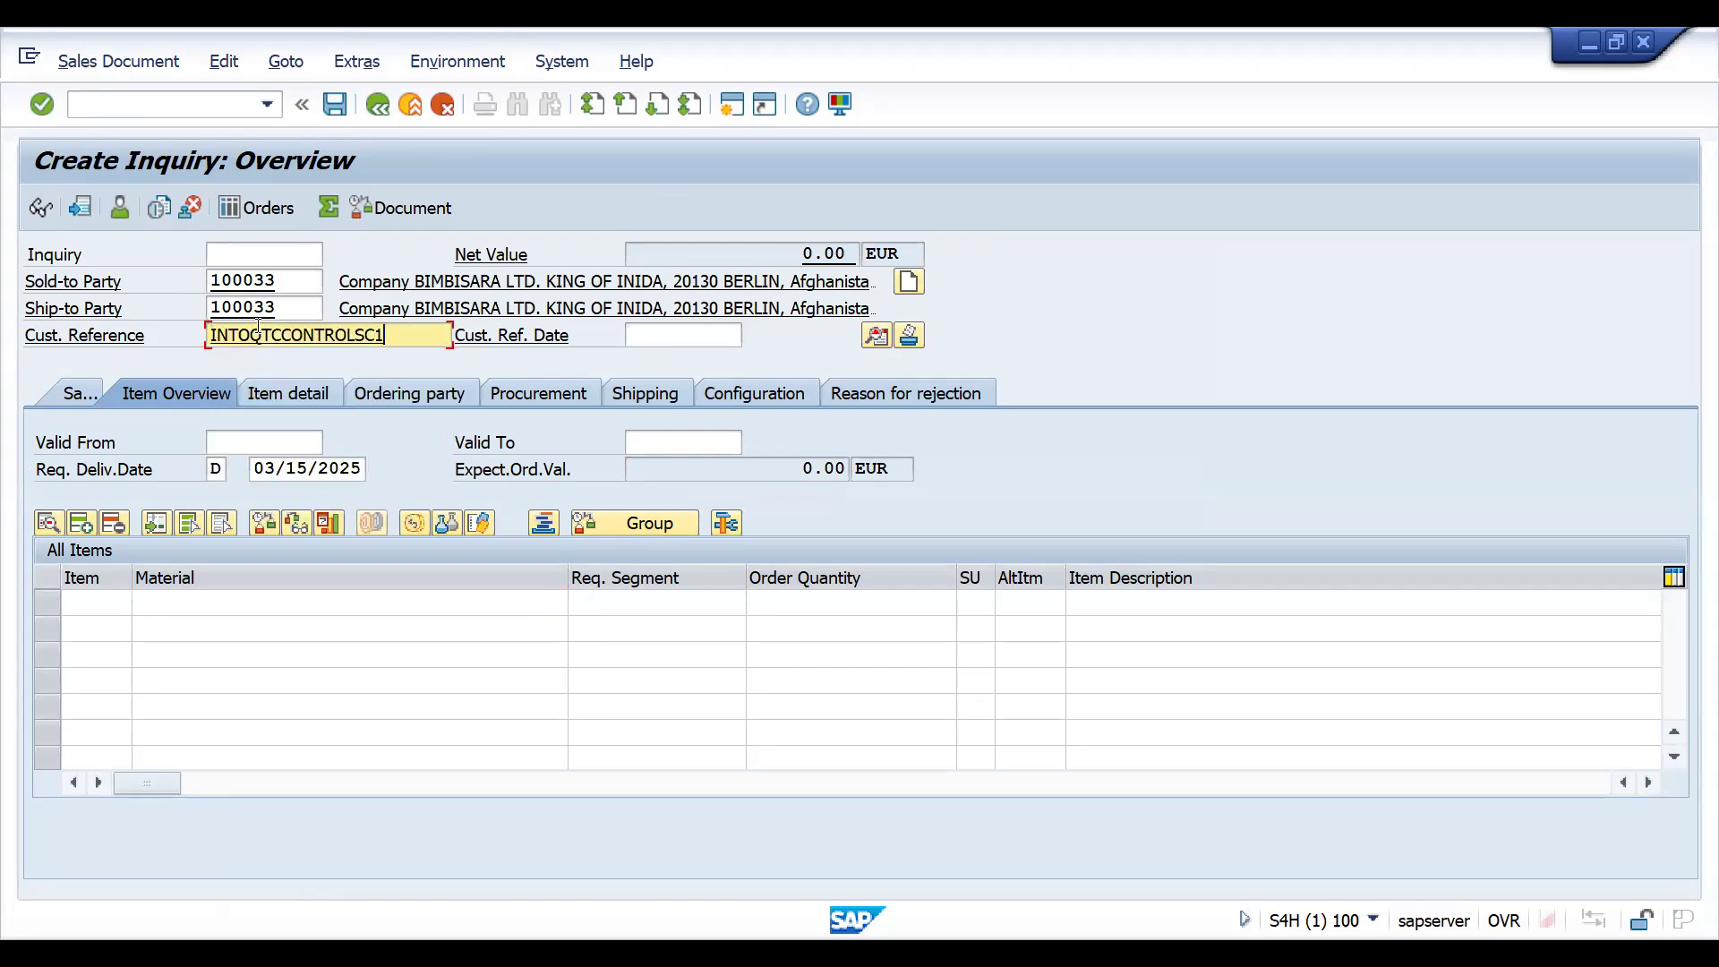
click(142, 602)
click(162, 619)
key(Tab)
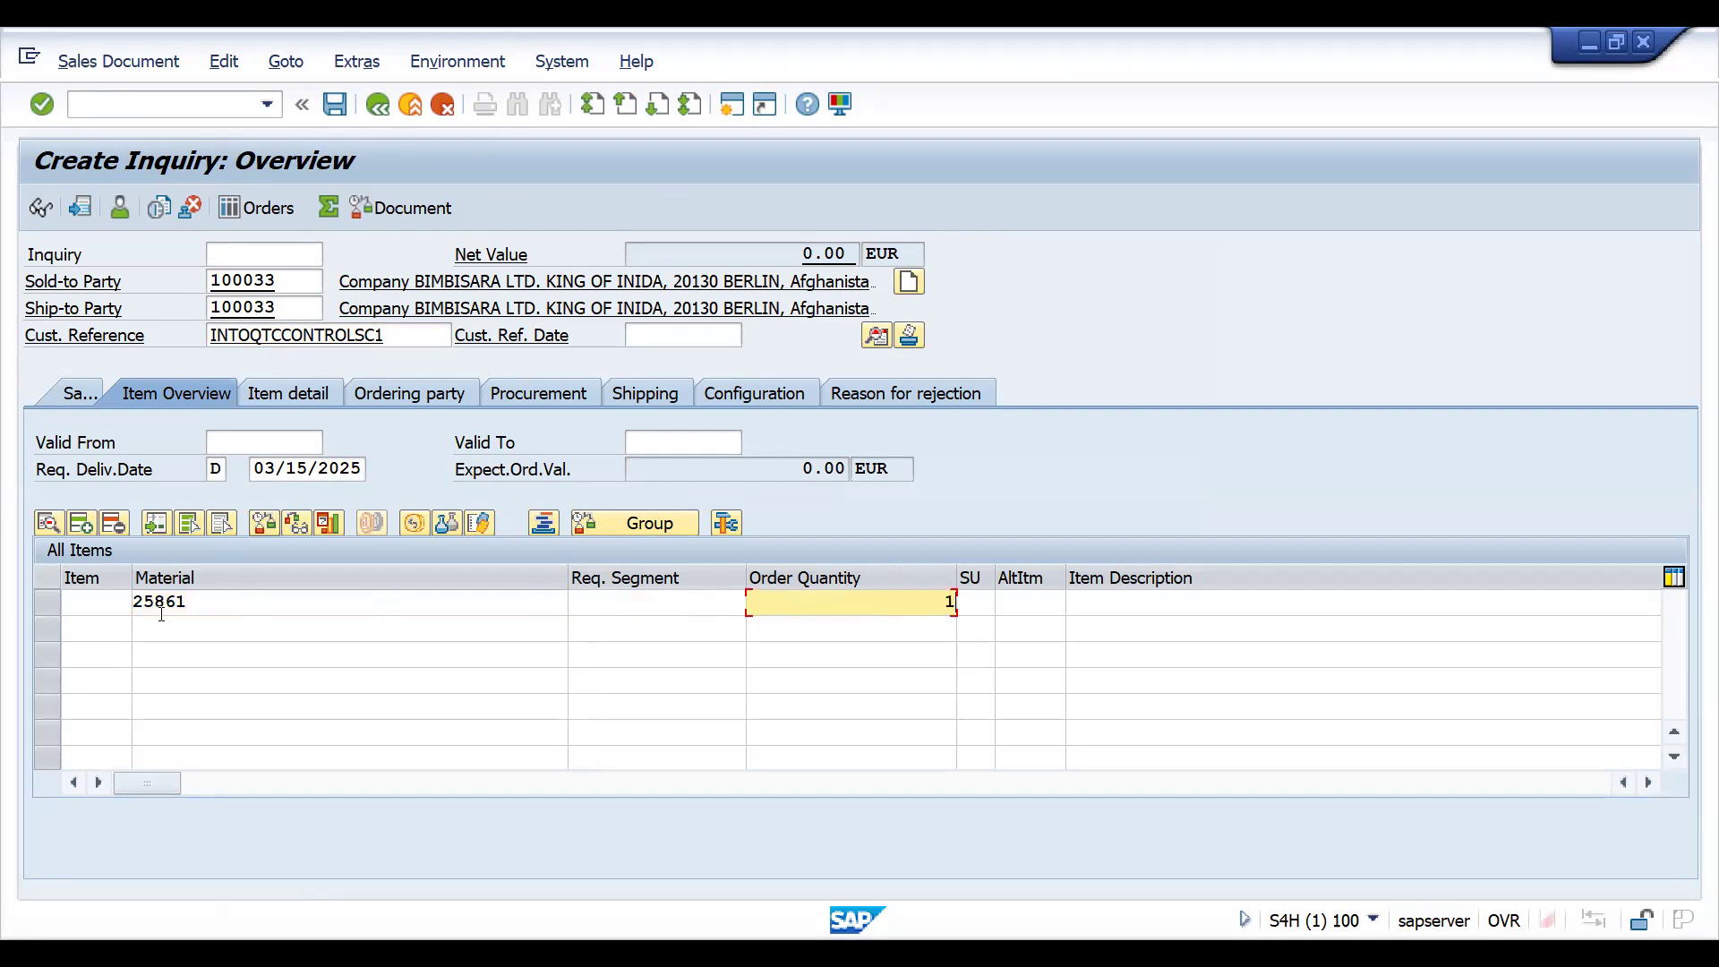
text(1)
key(Return)
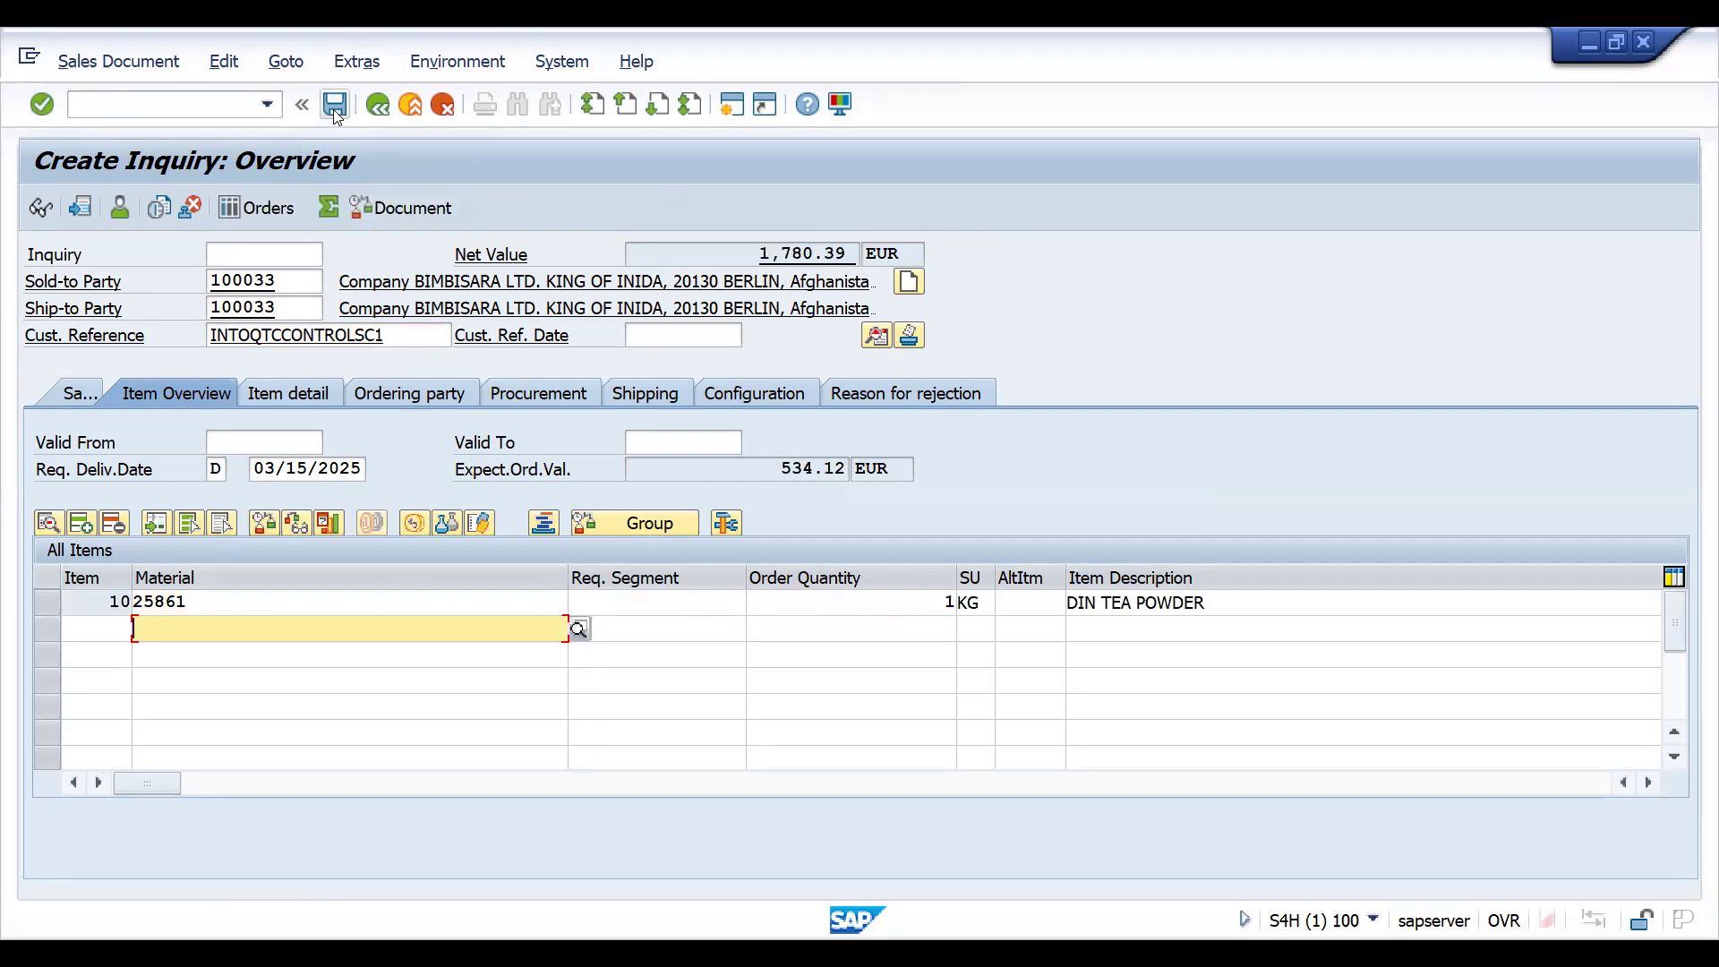
- Set the inquiry's validity from 03/15/2025 to 03/31/2025 and save it
click(277, 435)
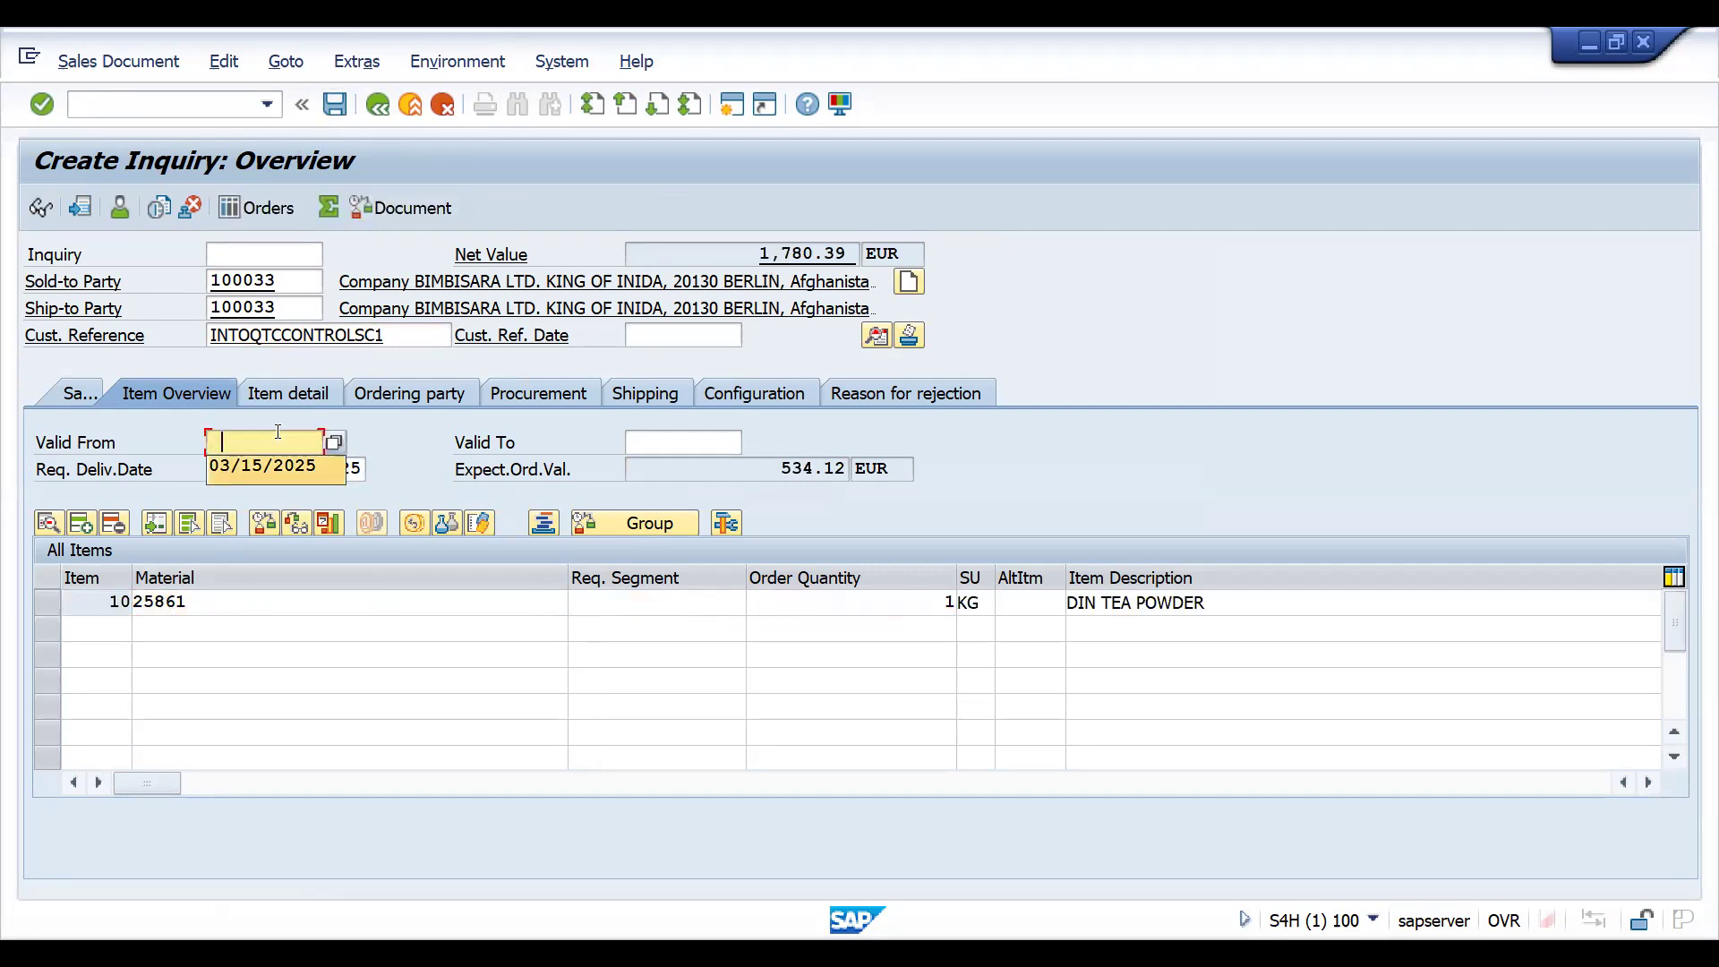
key(Tab)
key(Down)
key(Return)
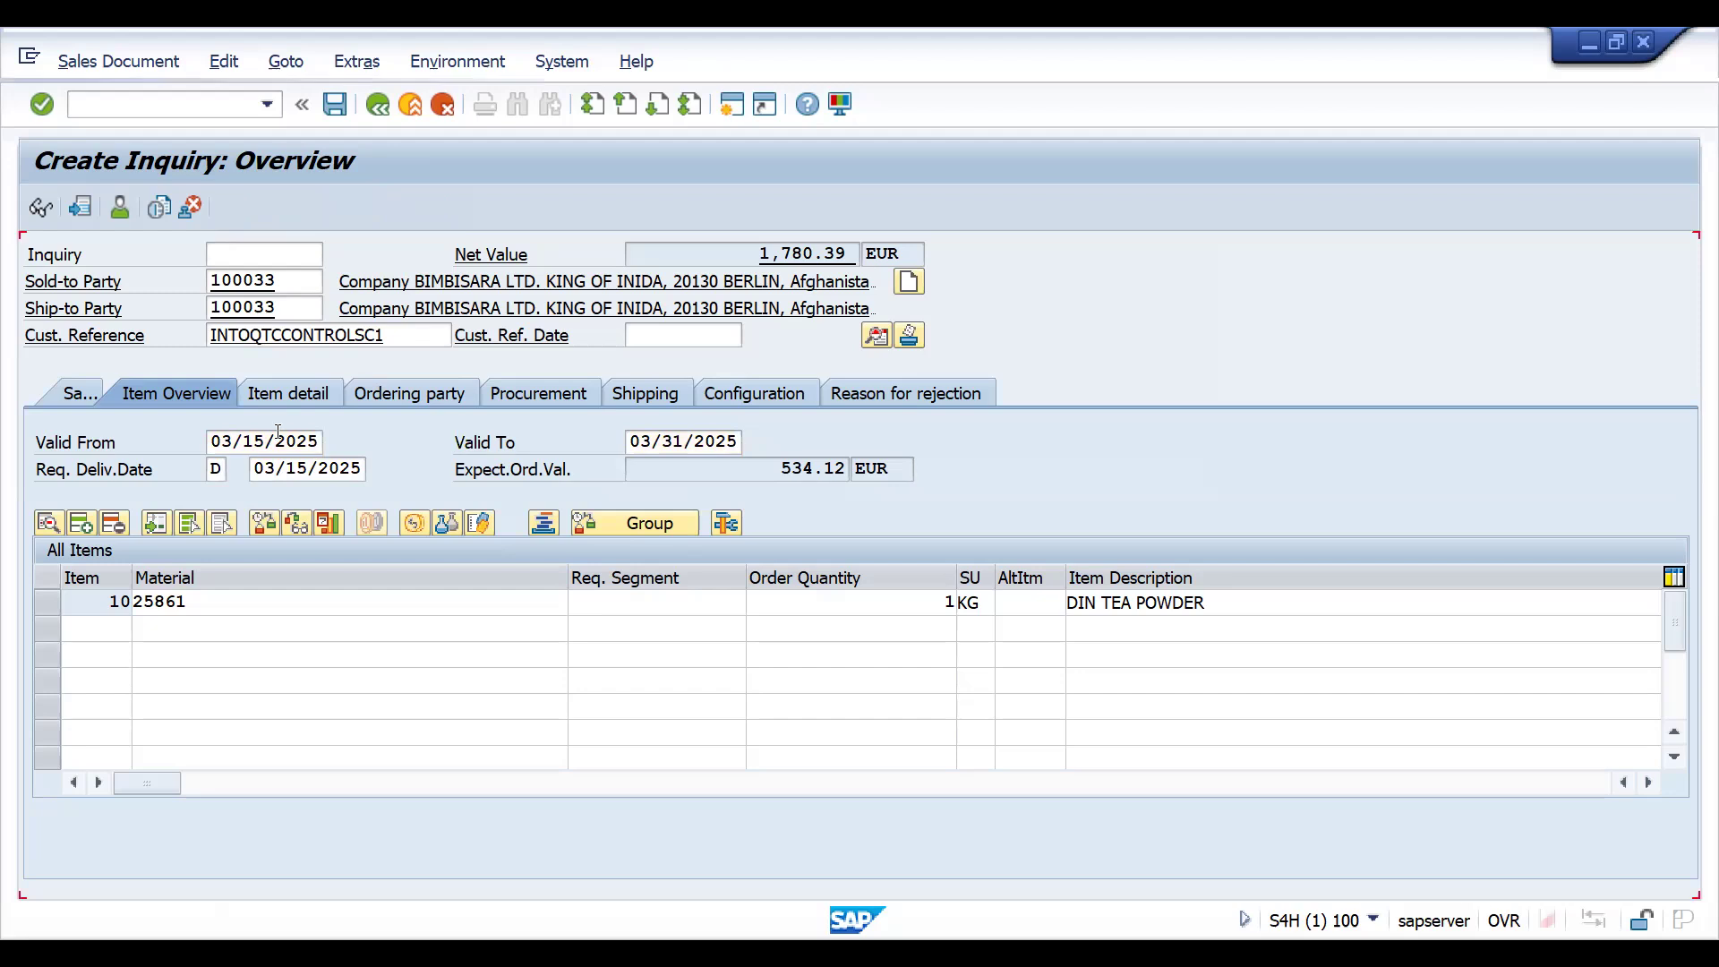
click(341, 103)
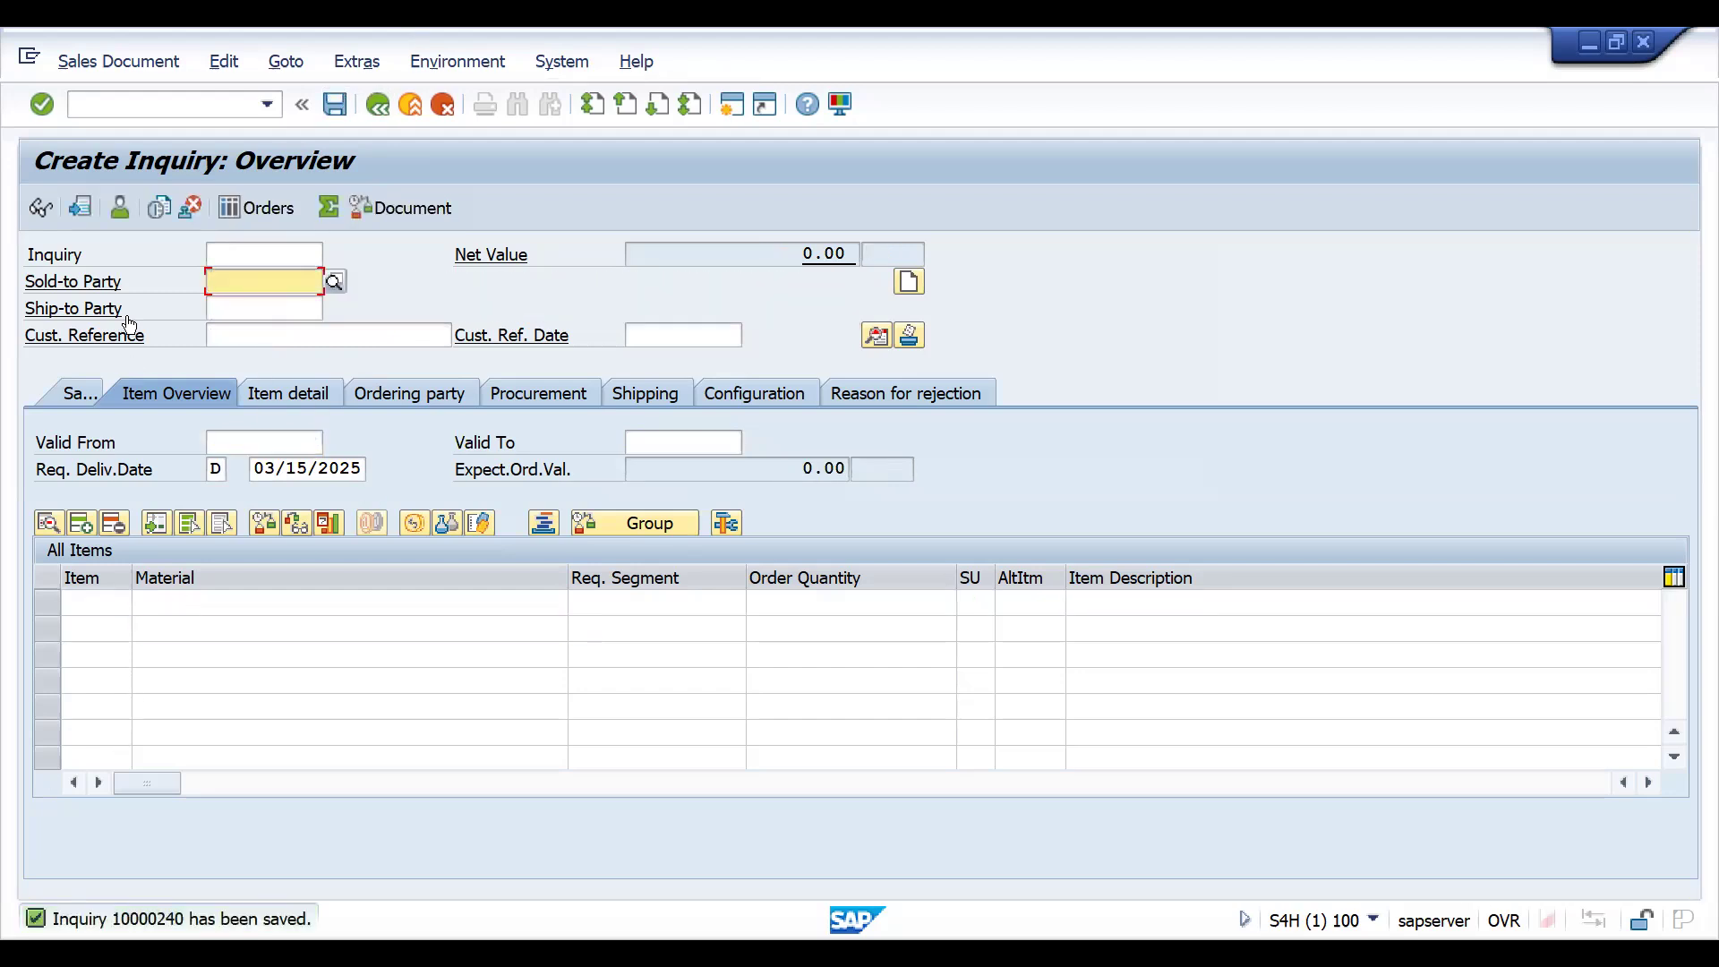
- Display the saved inquiry and copy its document number
click(118, 61)
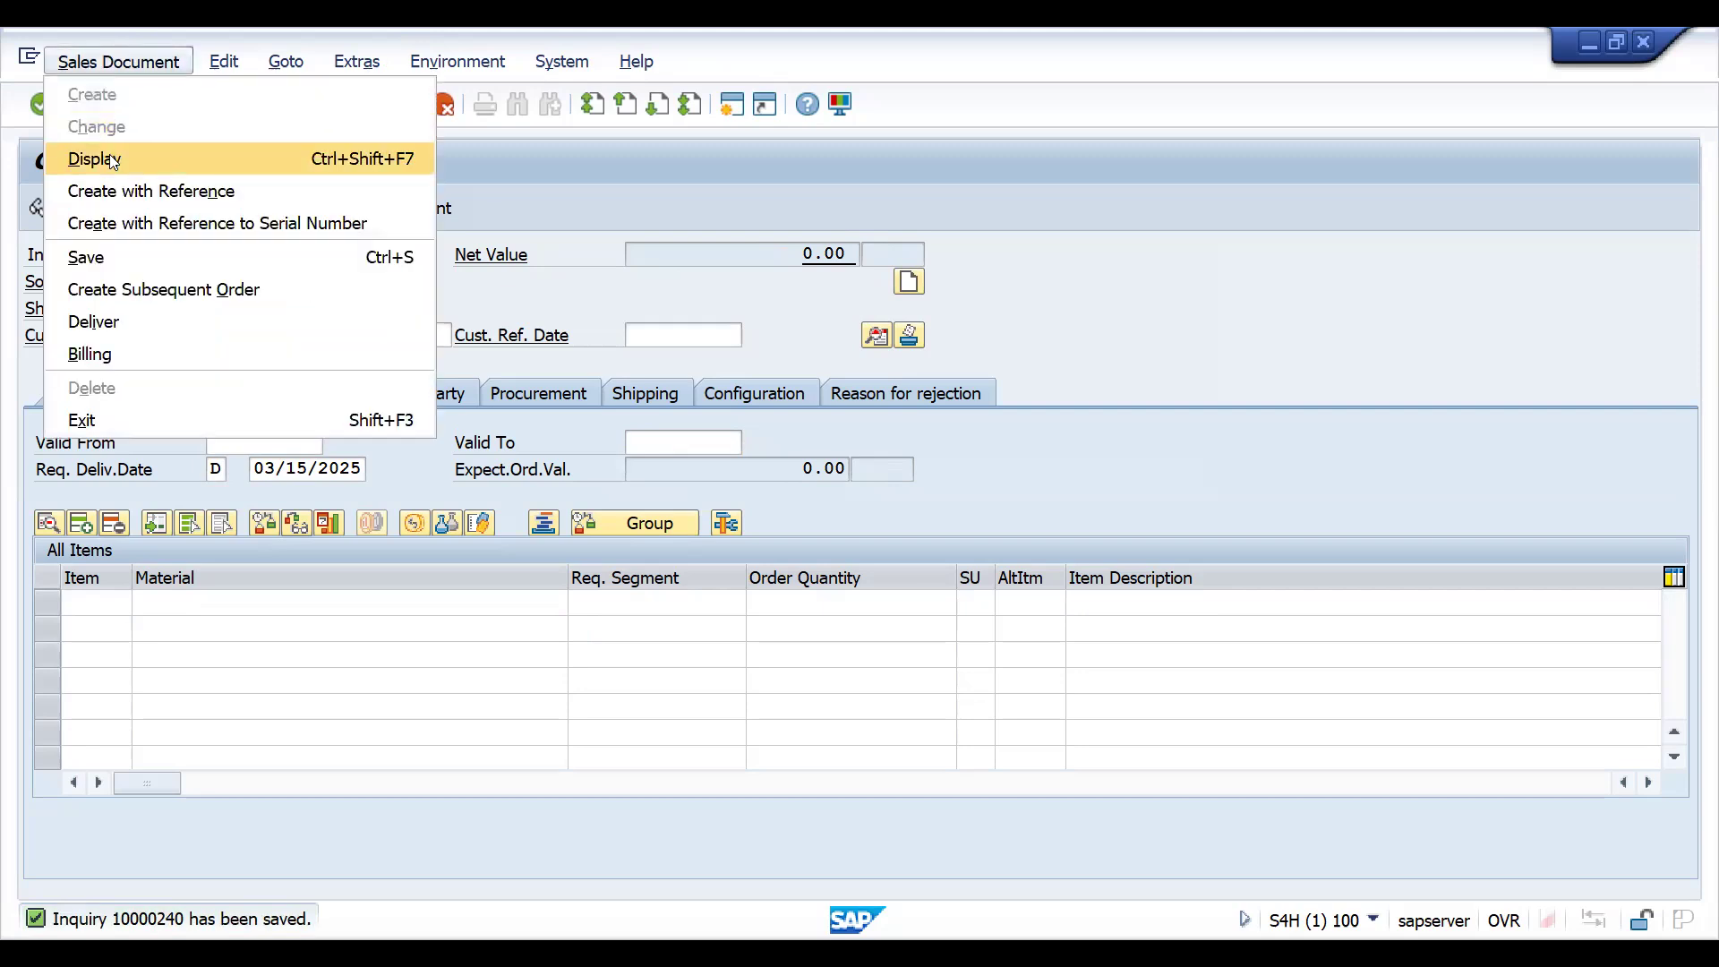
click(94, 158)
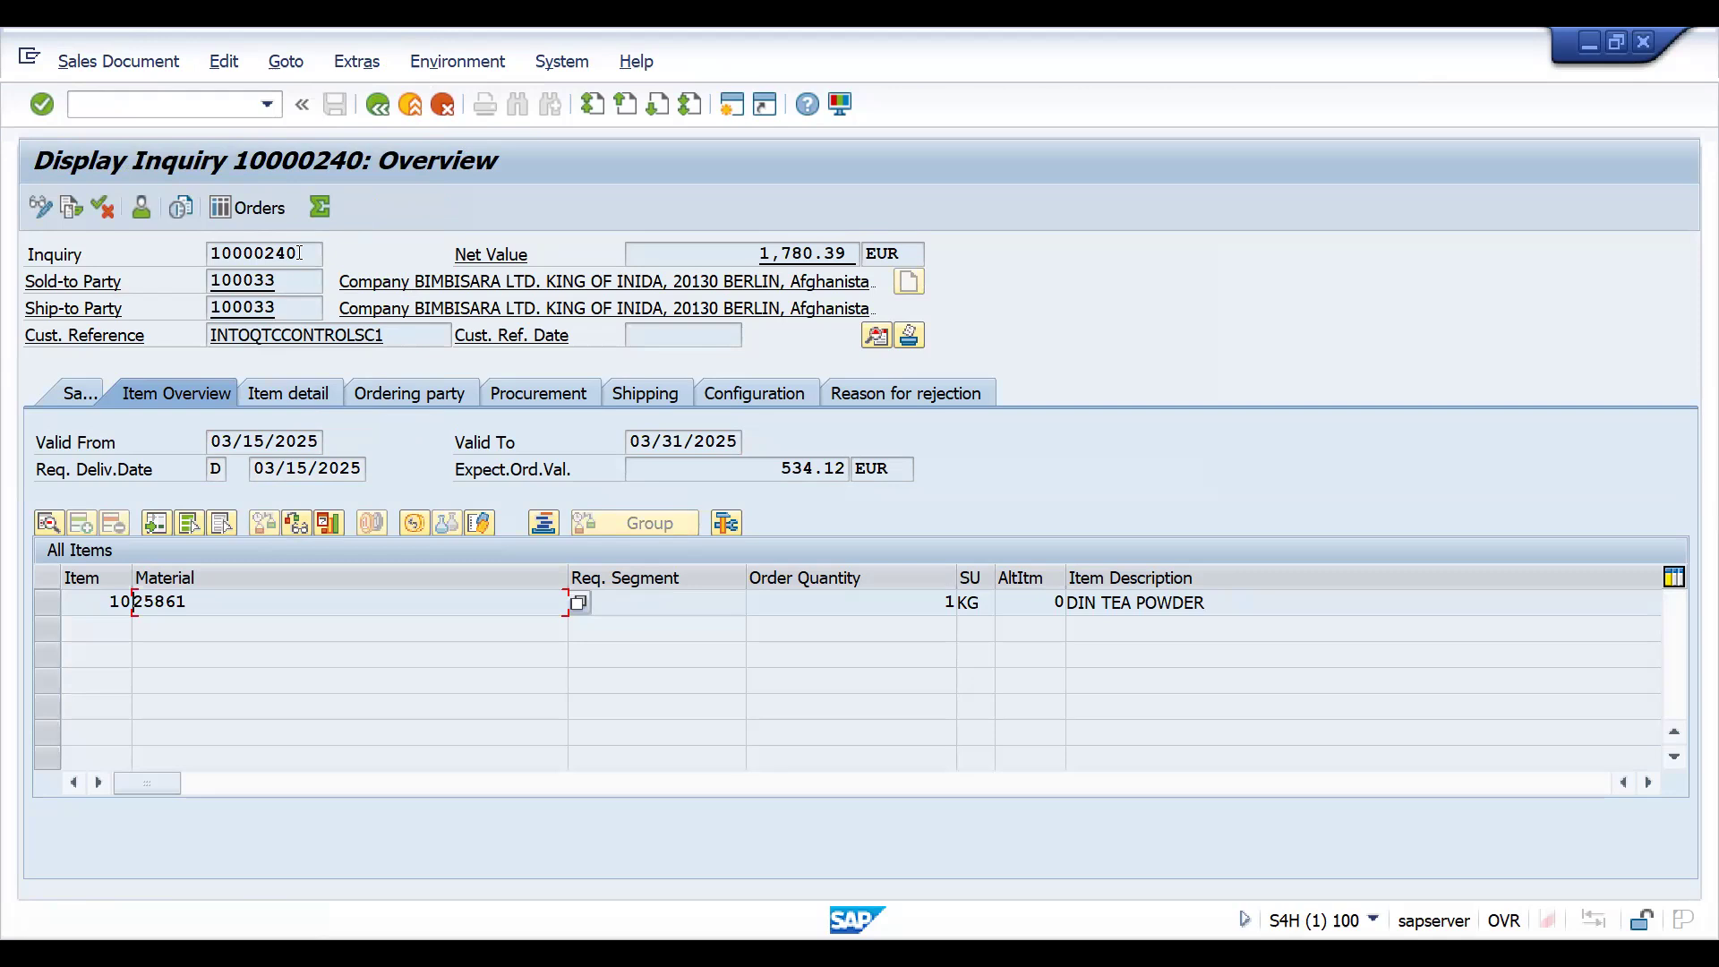
key(ctrl+y)
drag(199, 254, 357, 257)
key(ctrl+c)
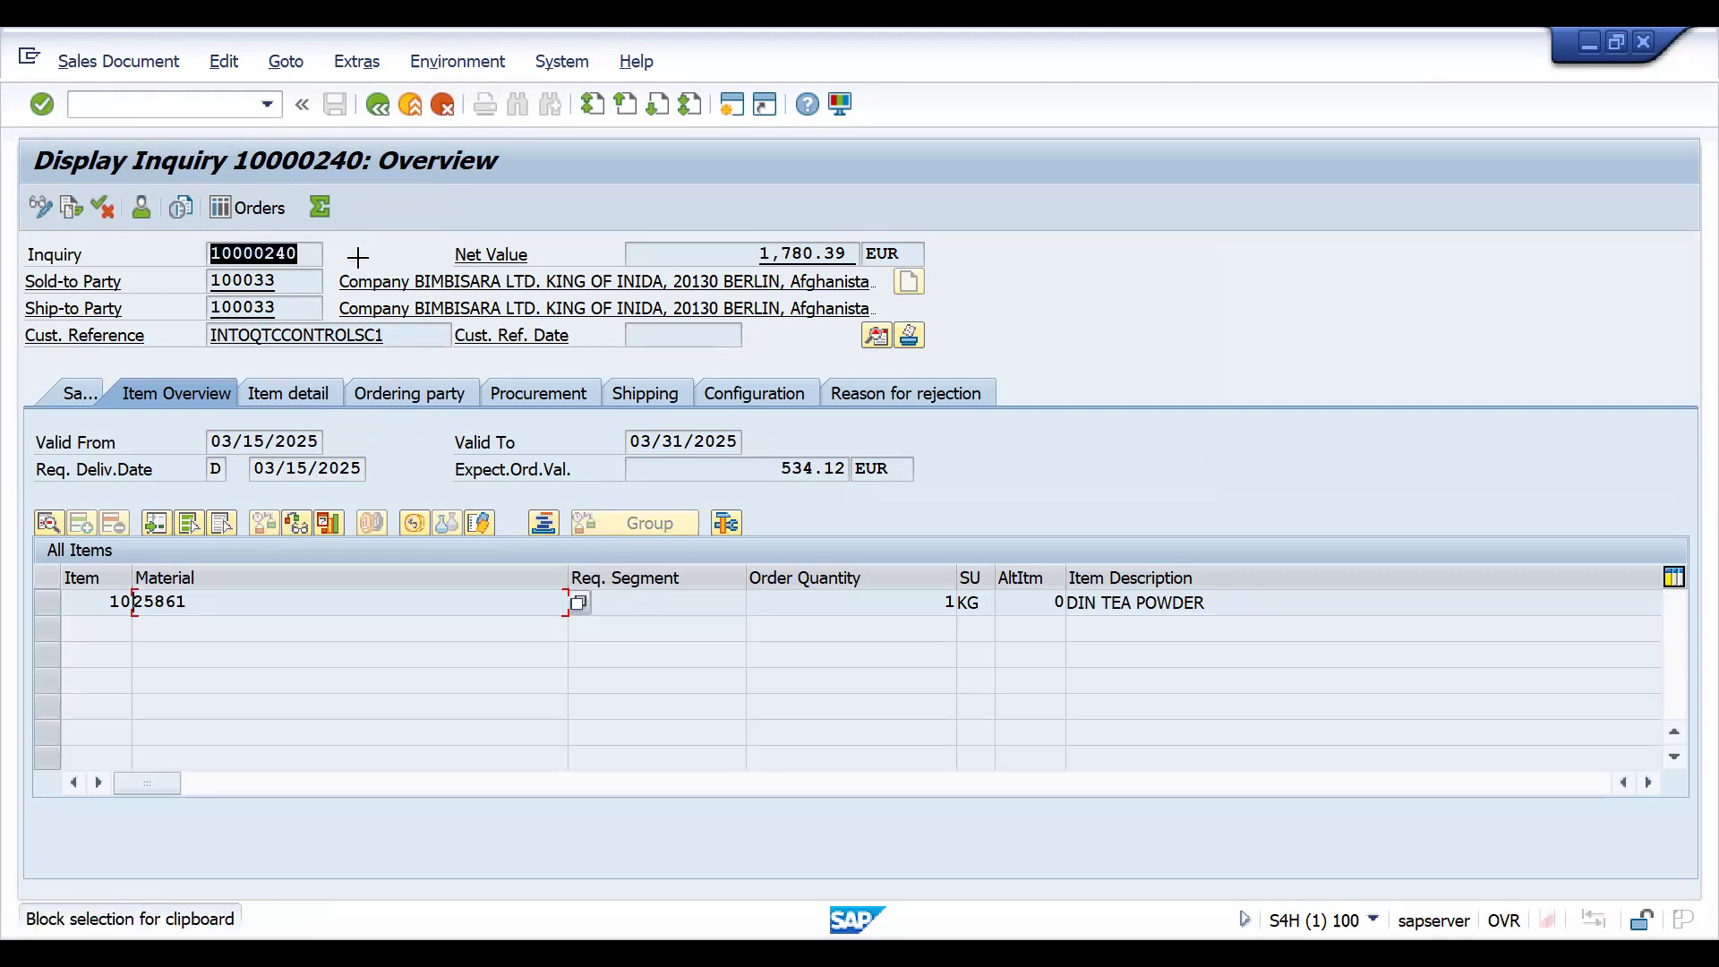
- Open inquiry creation with transaction VA11, create a ZZIN inquiry with reference to the copied inquiry number, and save it
click(146, 108)
text(/N)
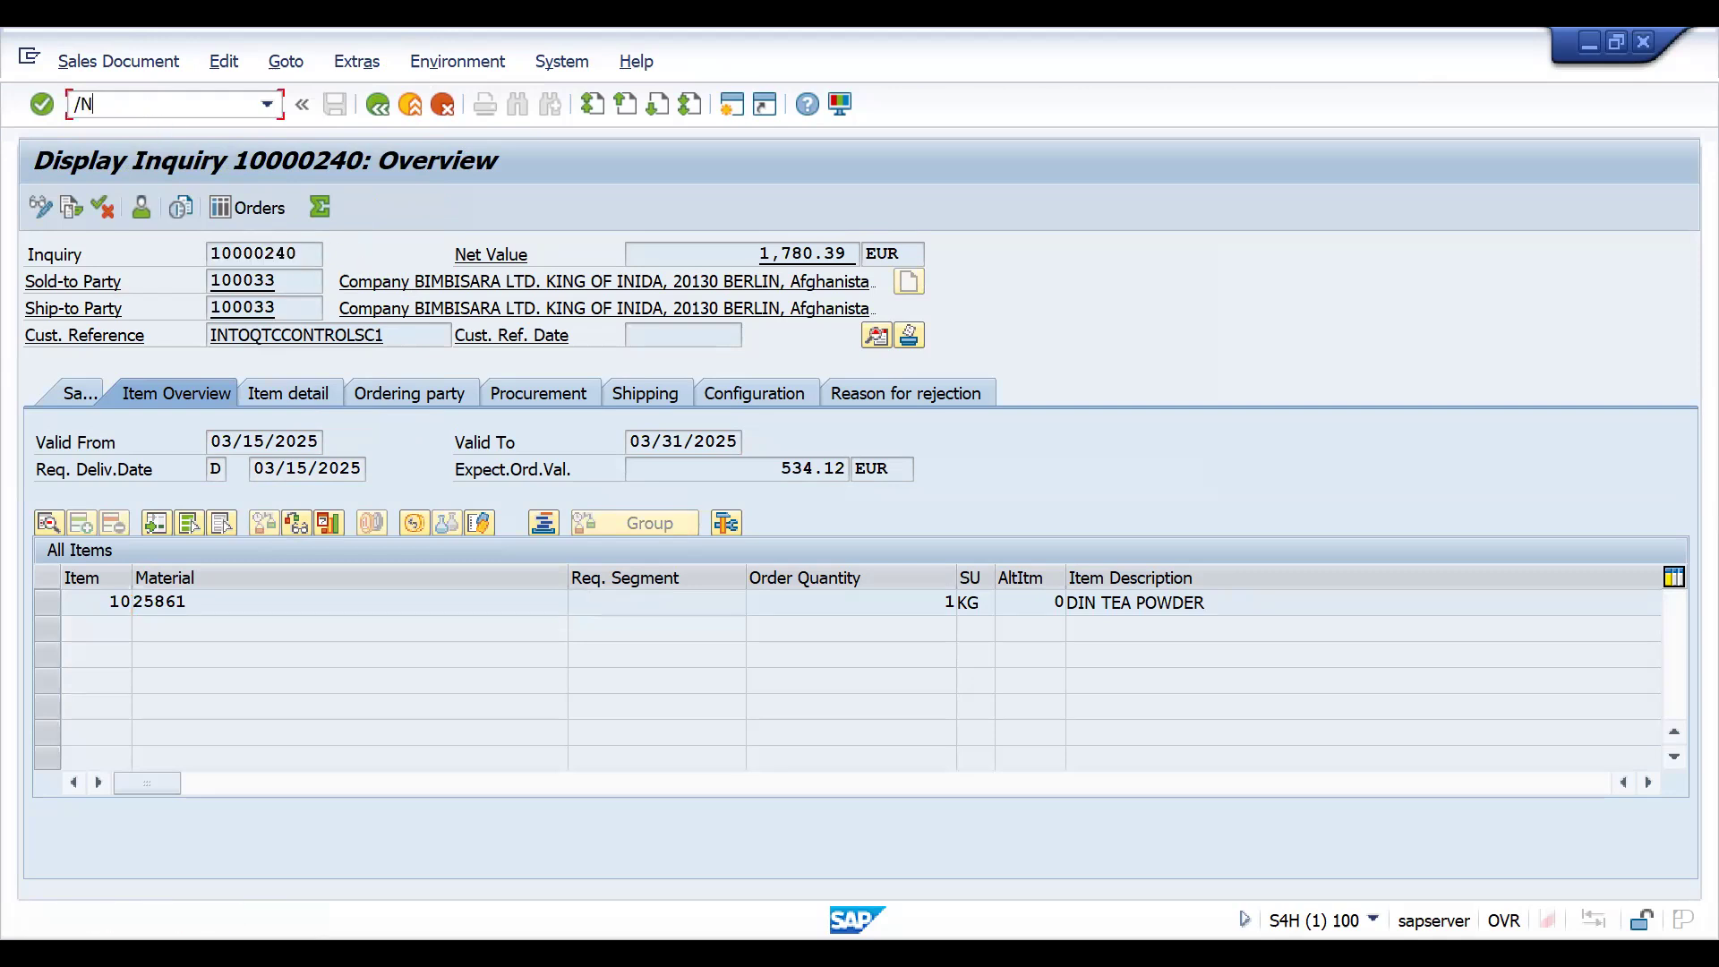
text(VA01)
key(Return)
text(/NVA11)
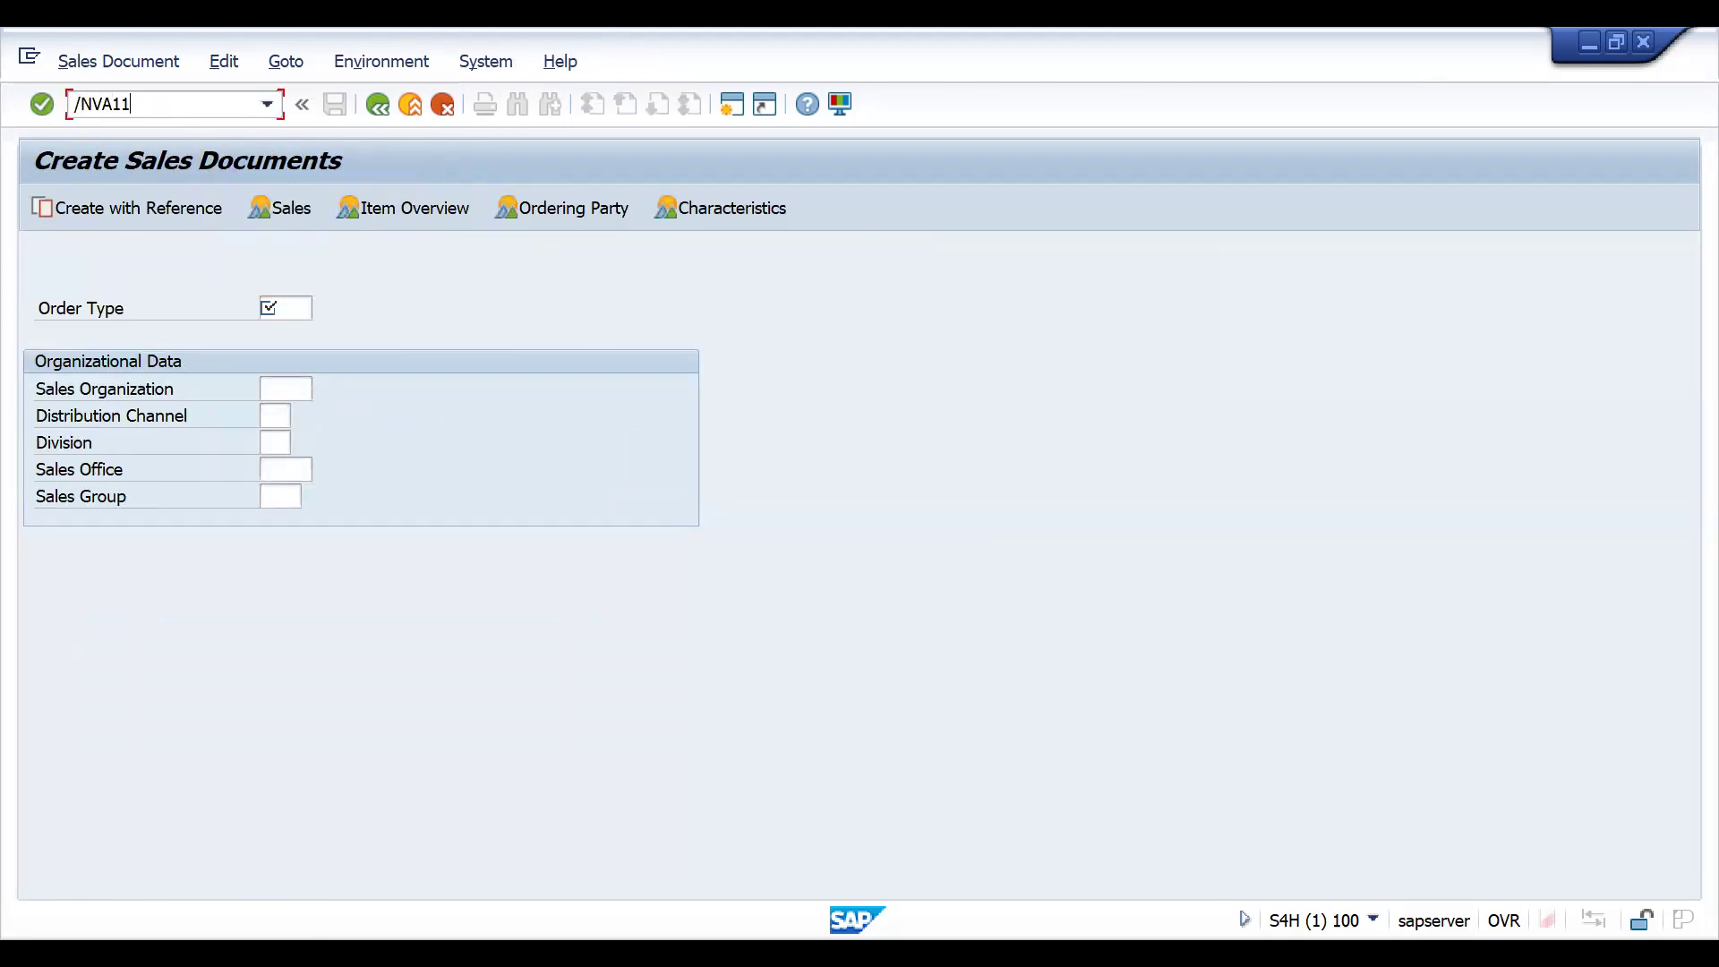
key(Return)
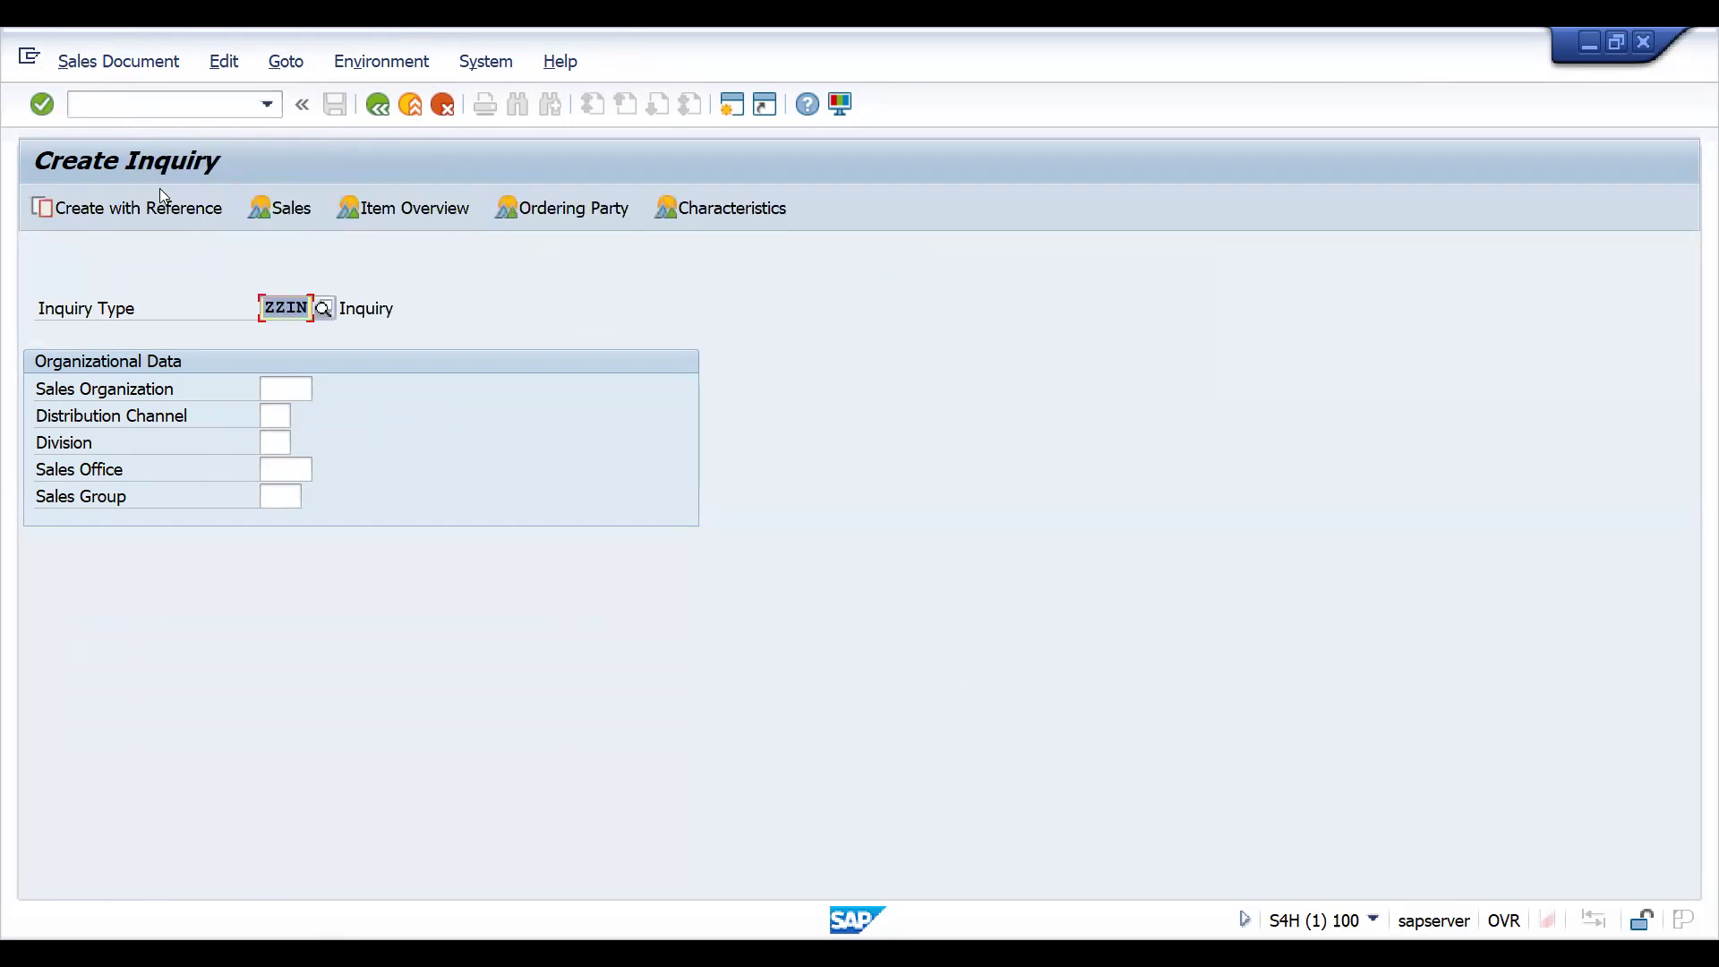
key(F8)
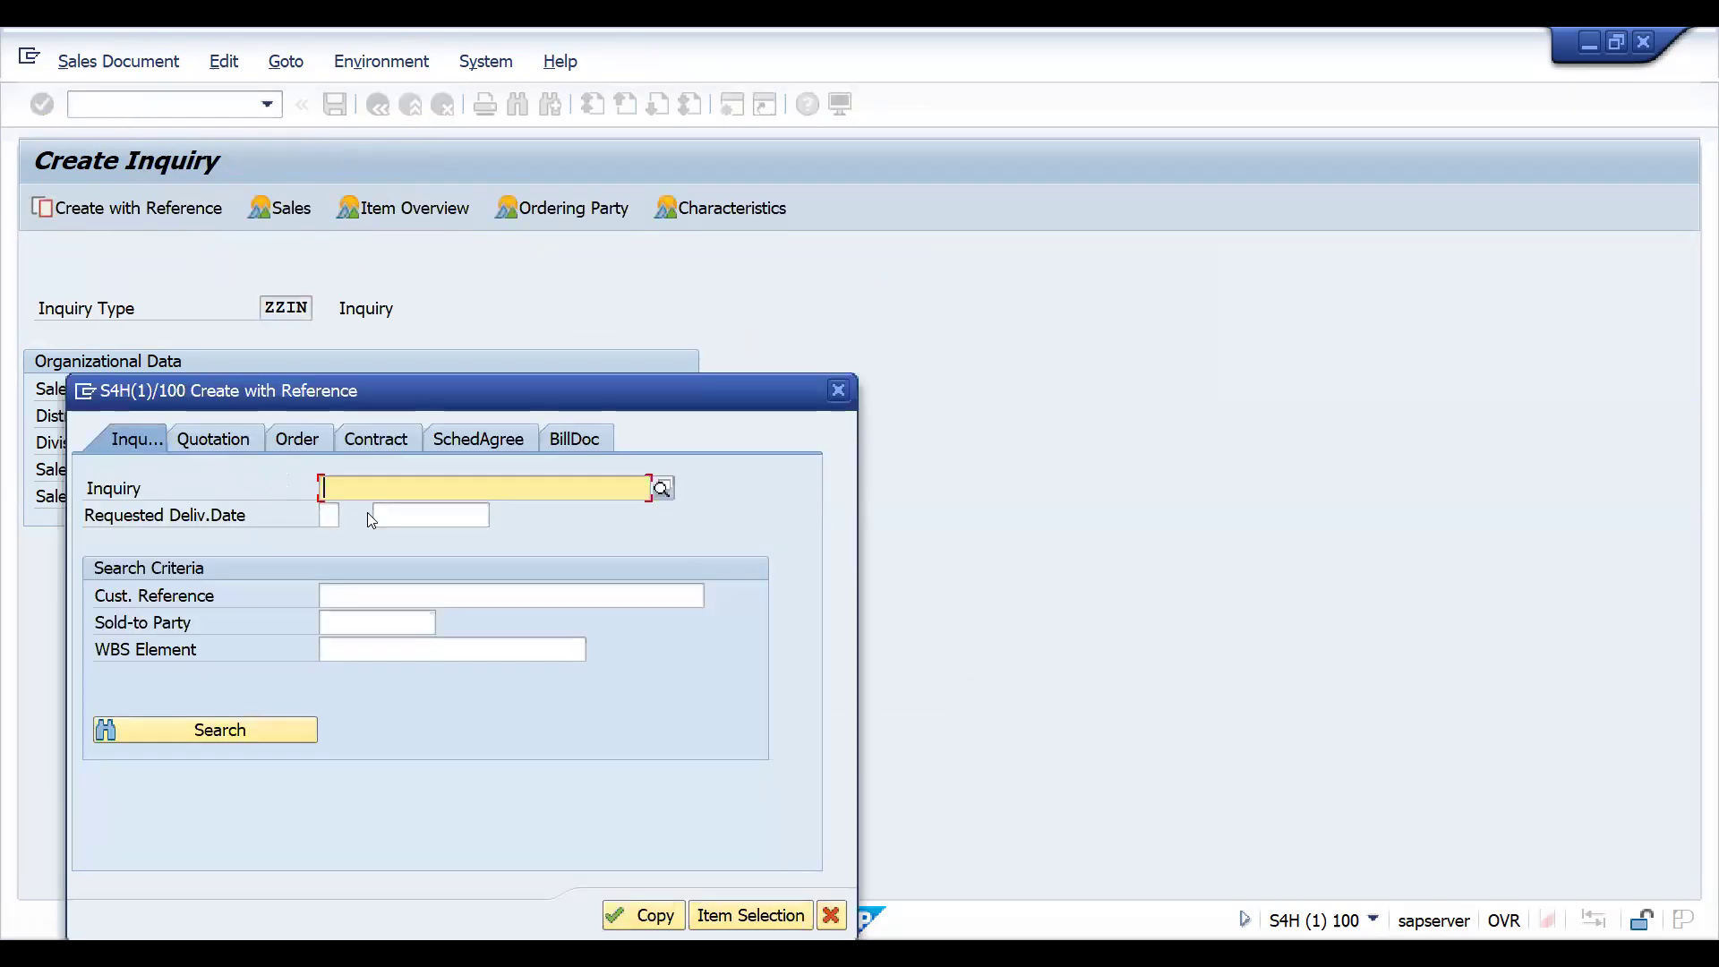
key(ctrl+v)
click(660, 913)
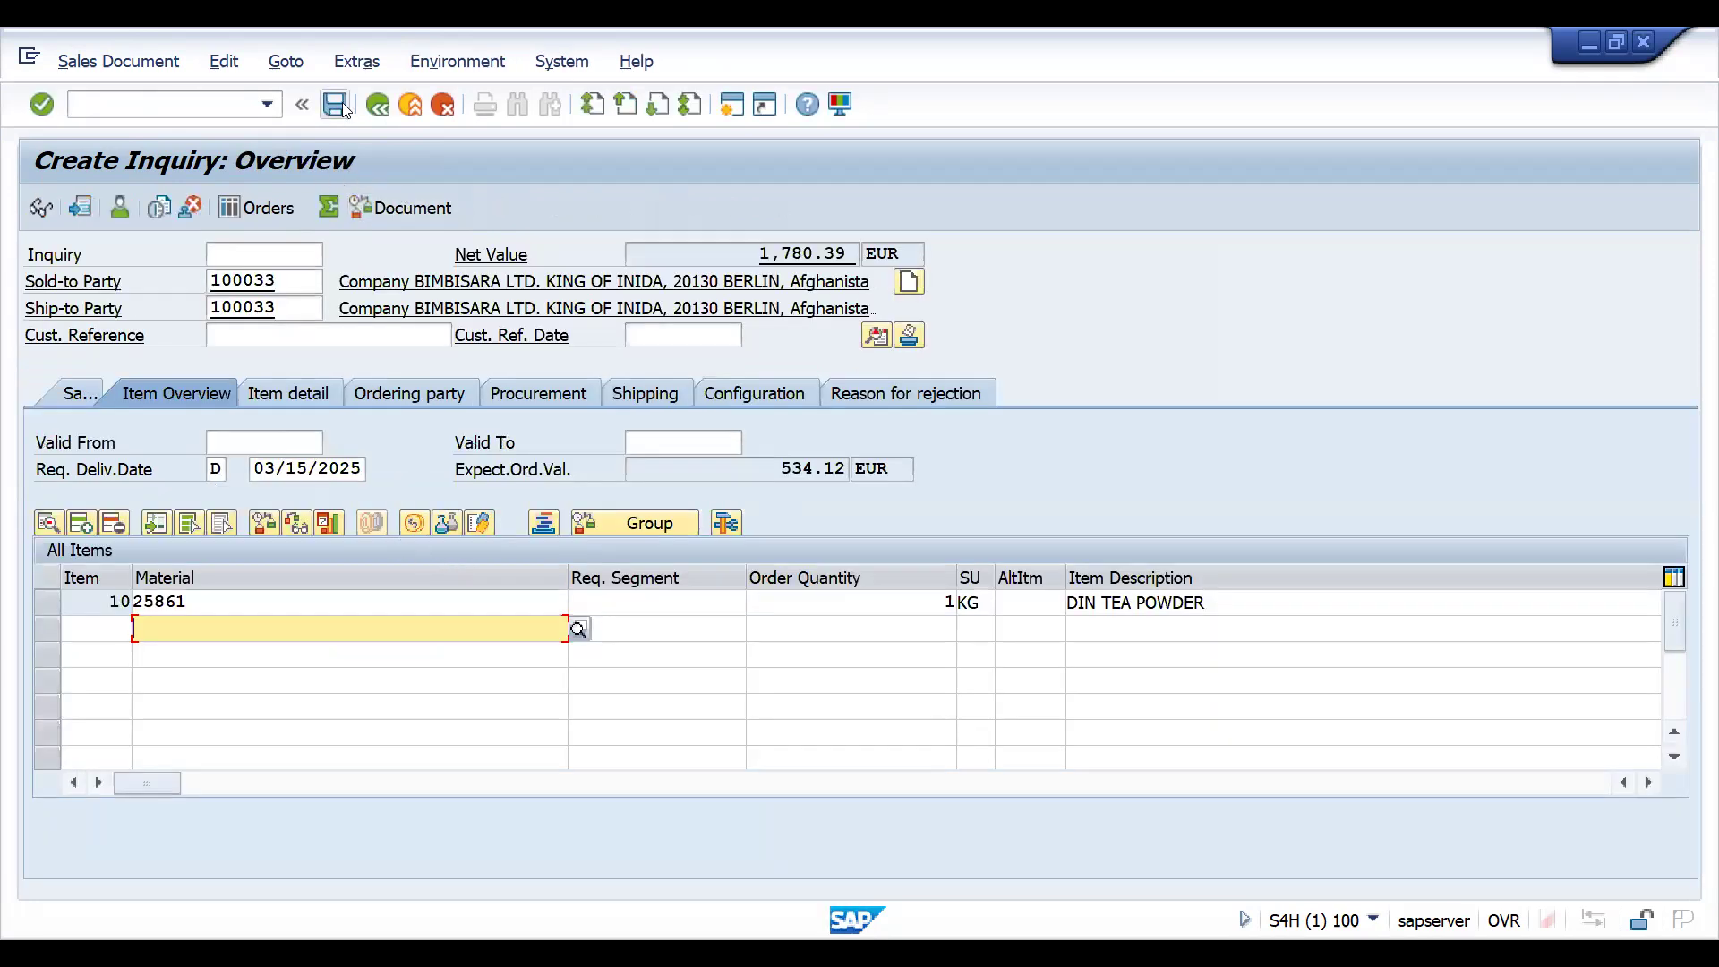
click(336, 105)
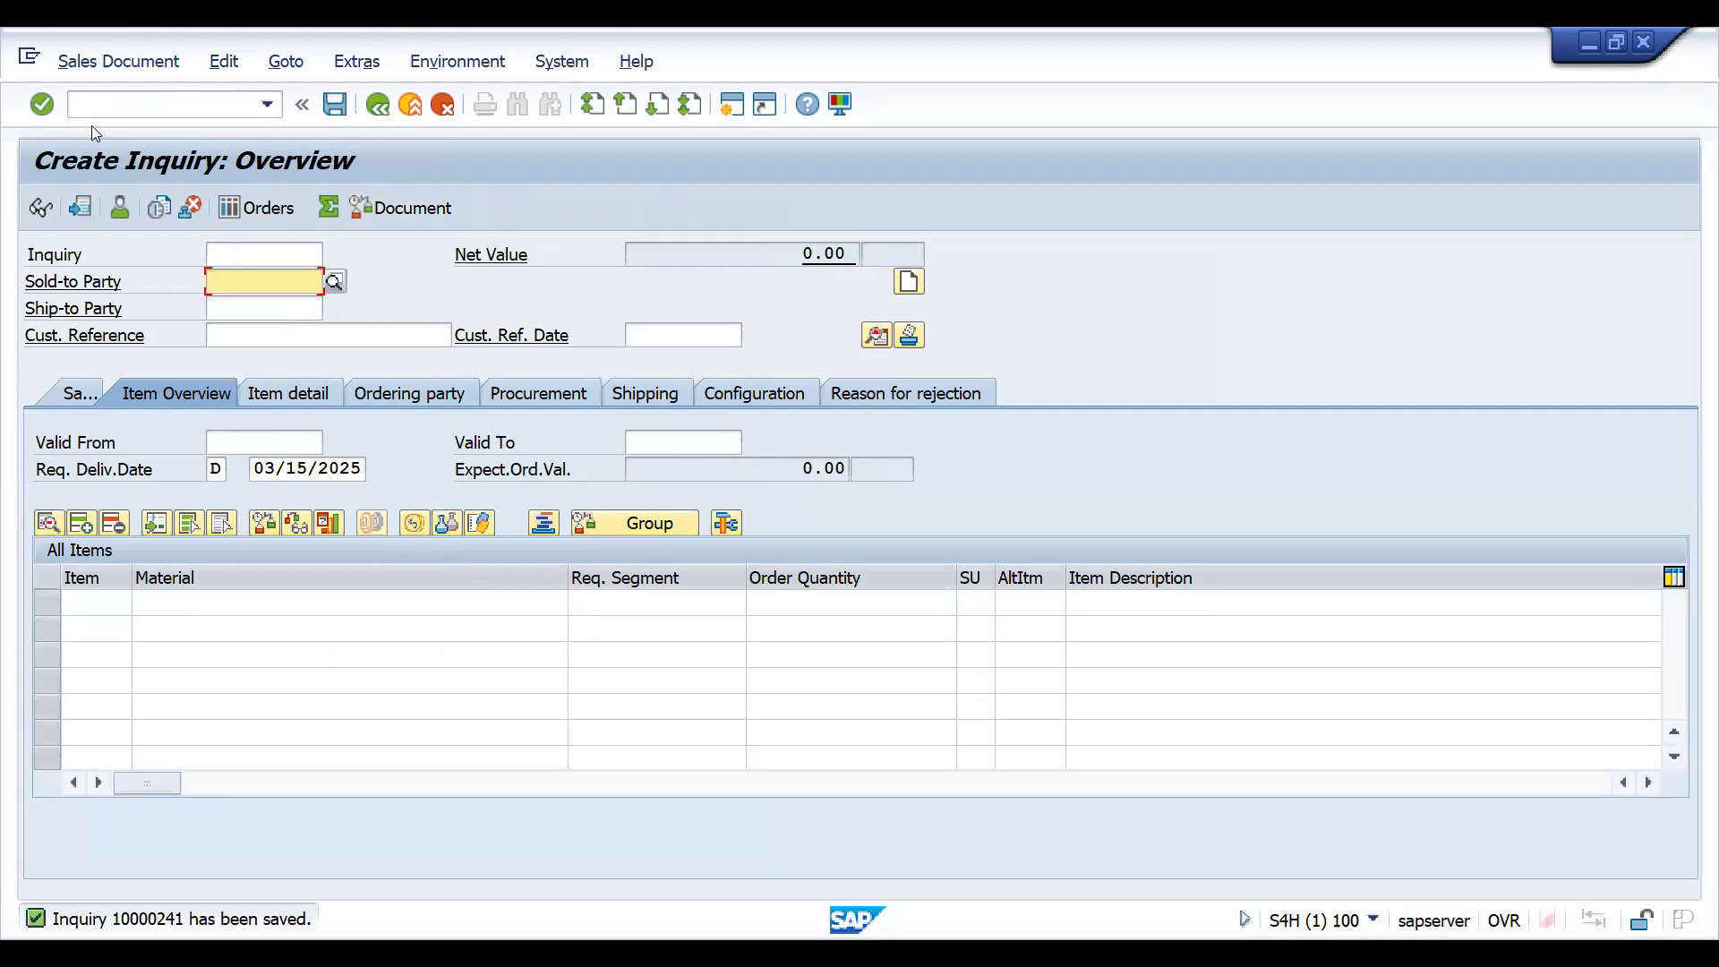
- Create and save another ZZIN inquiry with reference to the same original inquiry
click(94, 103)
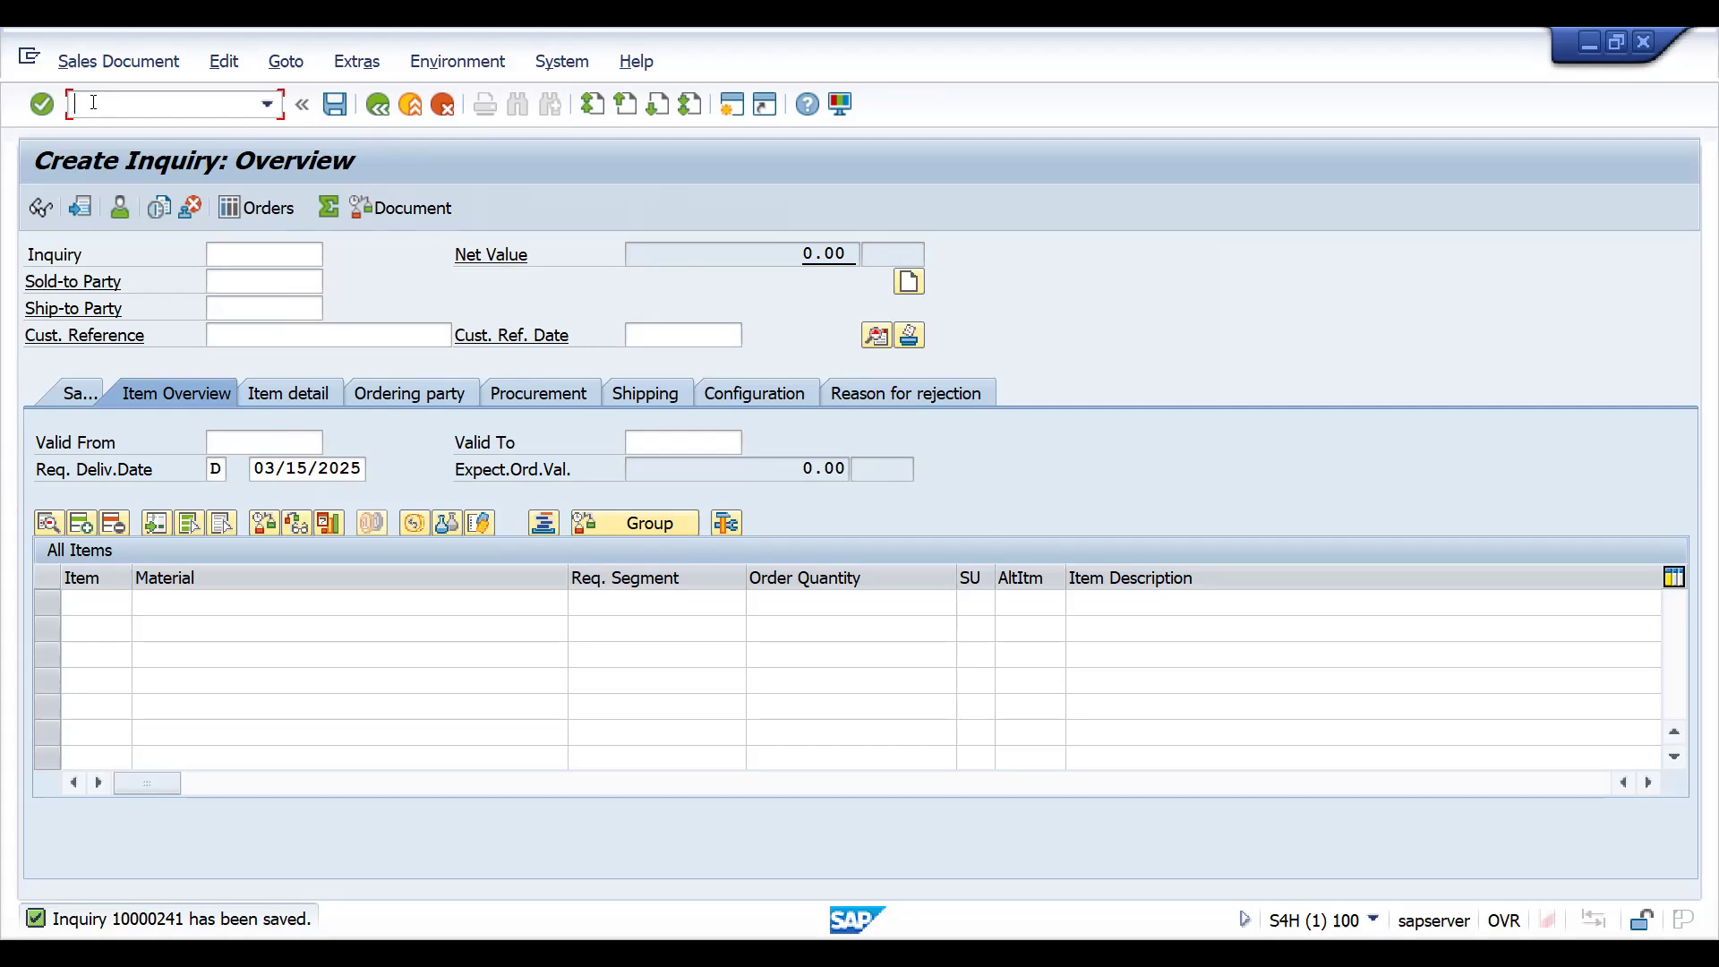
text(/NVA)
key(Return)
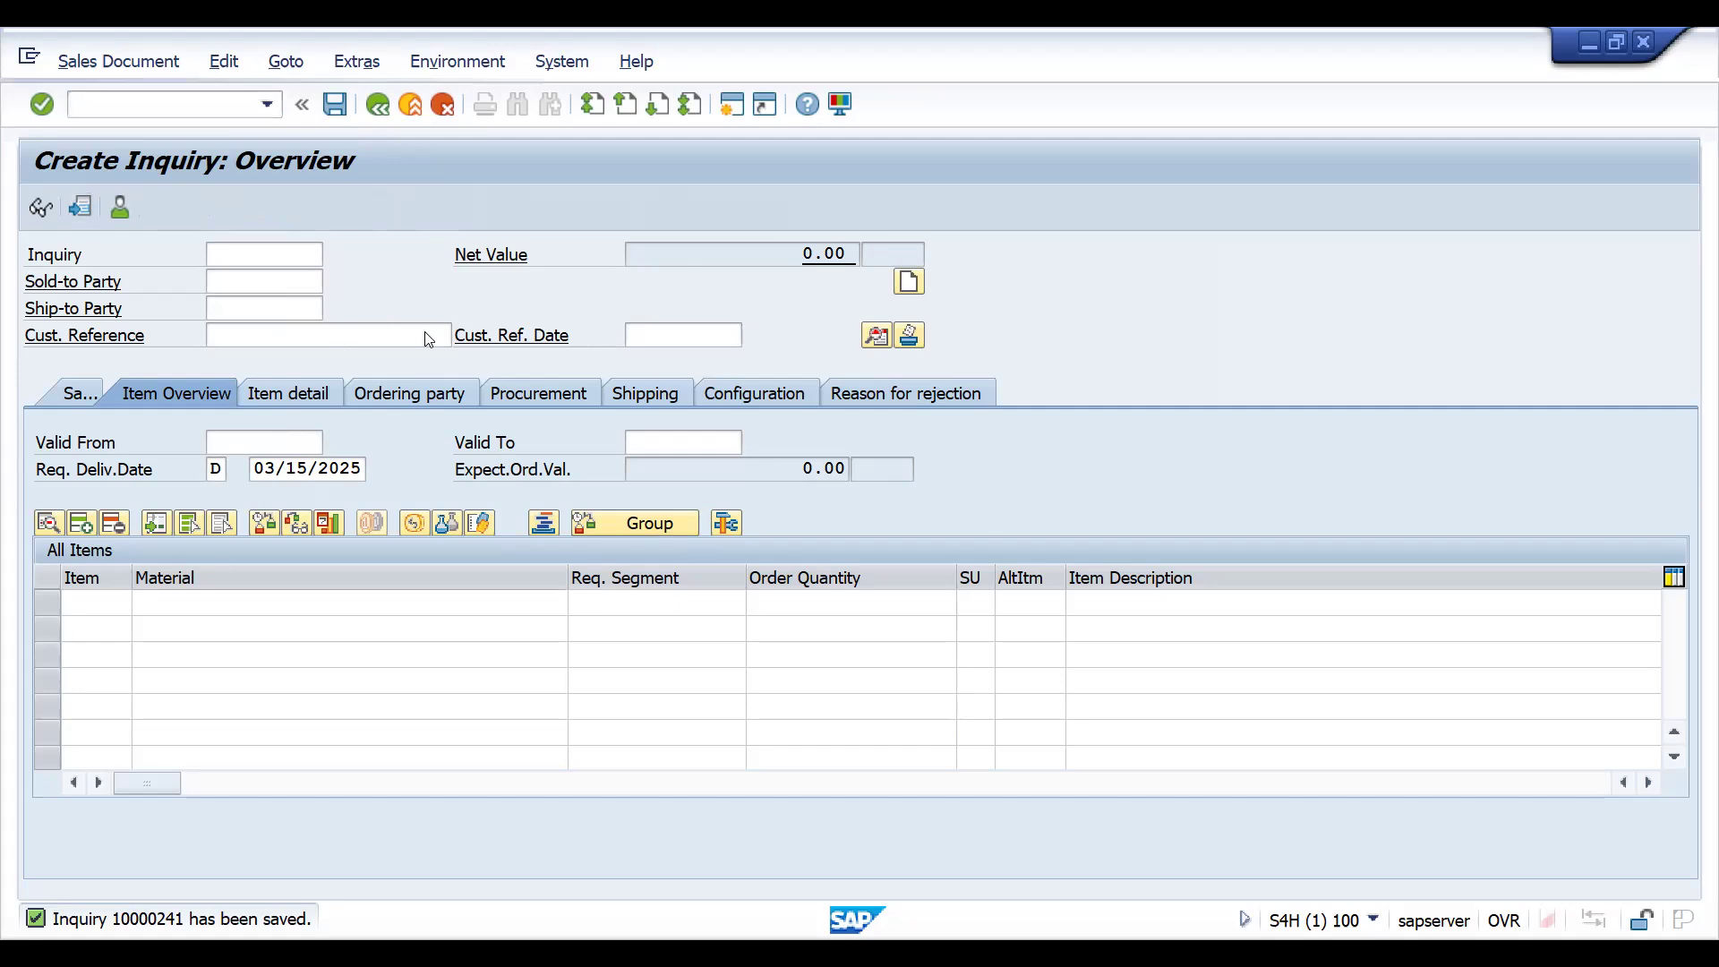
click(152, 213)
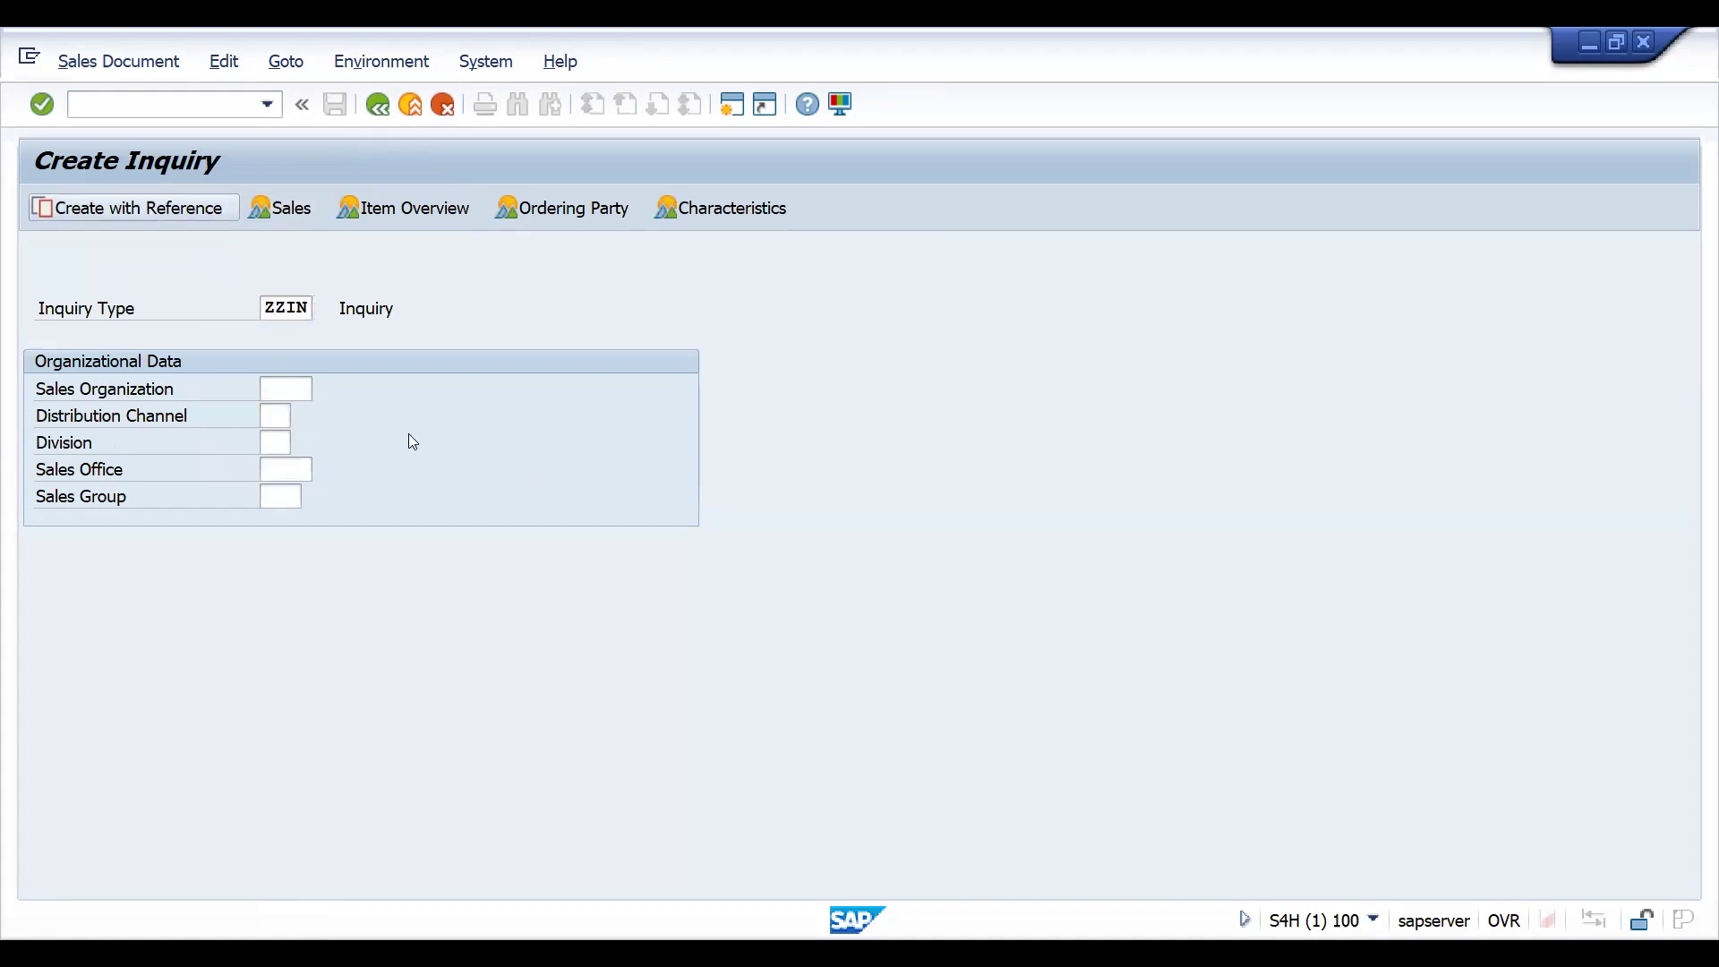
key(ctrl+v)
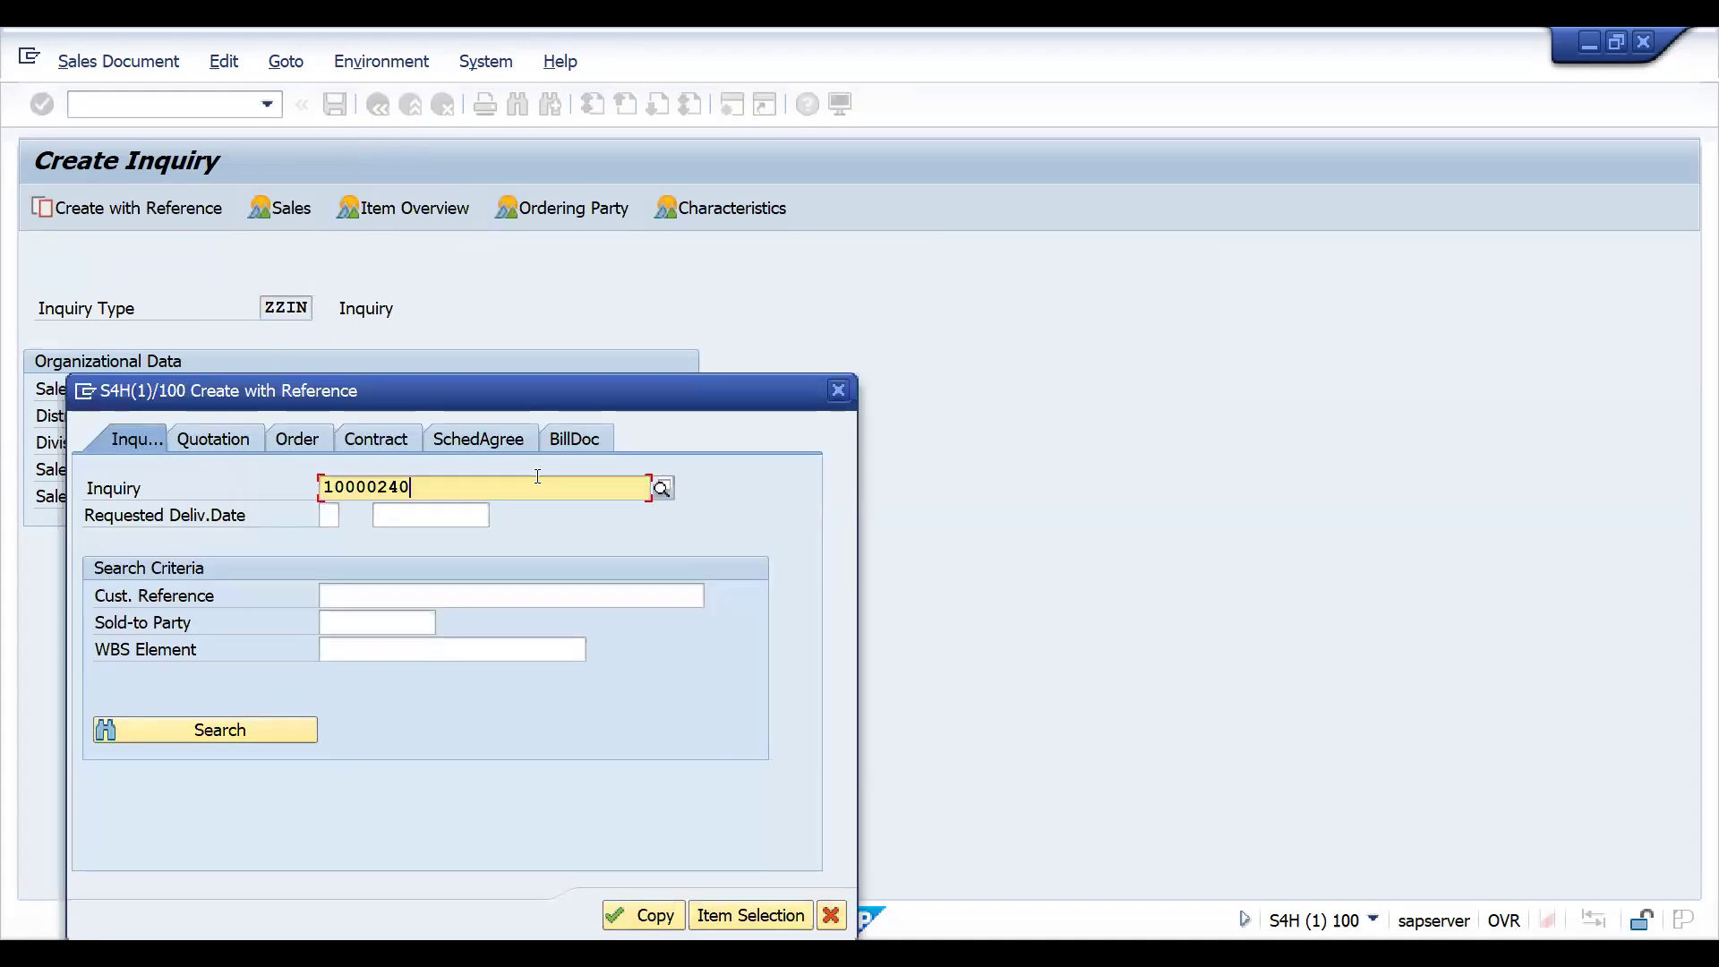
click(632, 915)
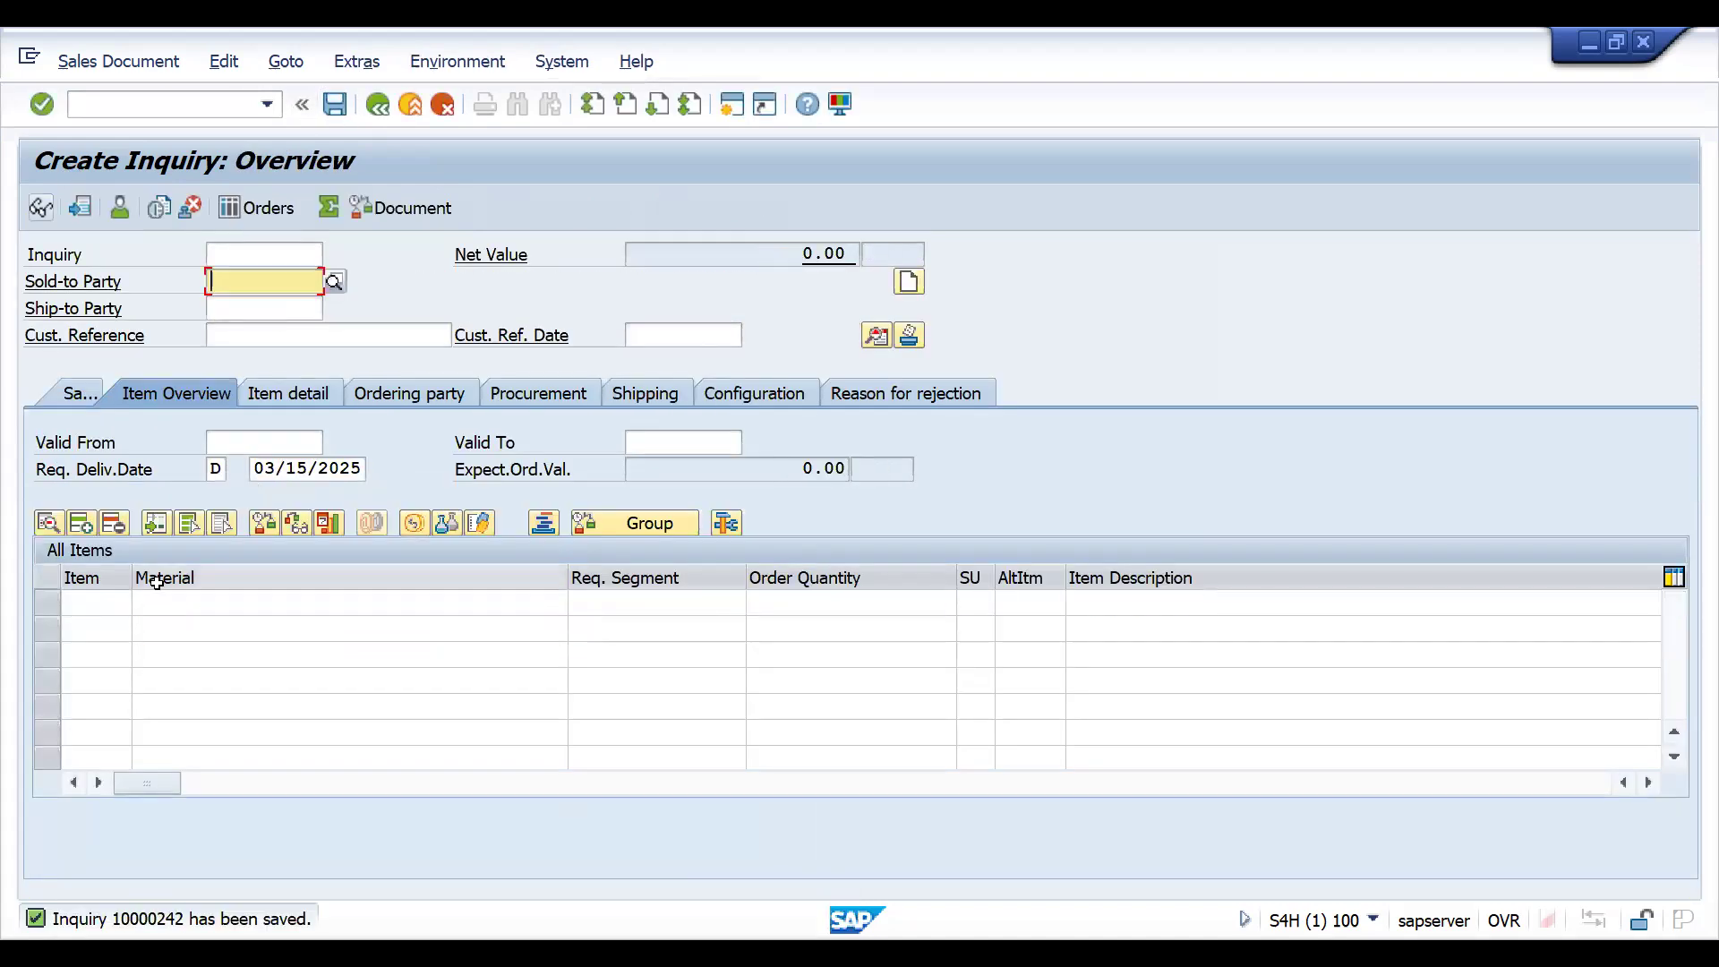
- Open quotation creation with transaction VA21 and set the quotation type to ZZQT
click(129, 107)
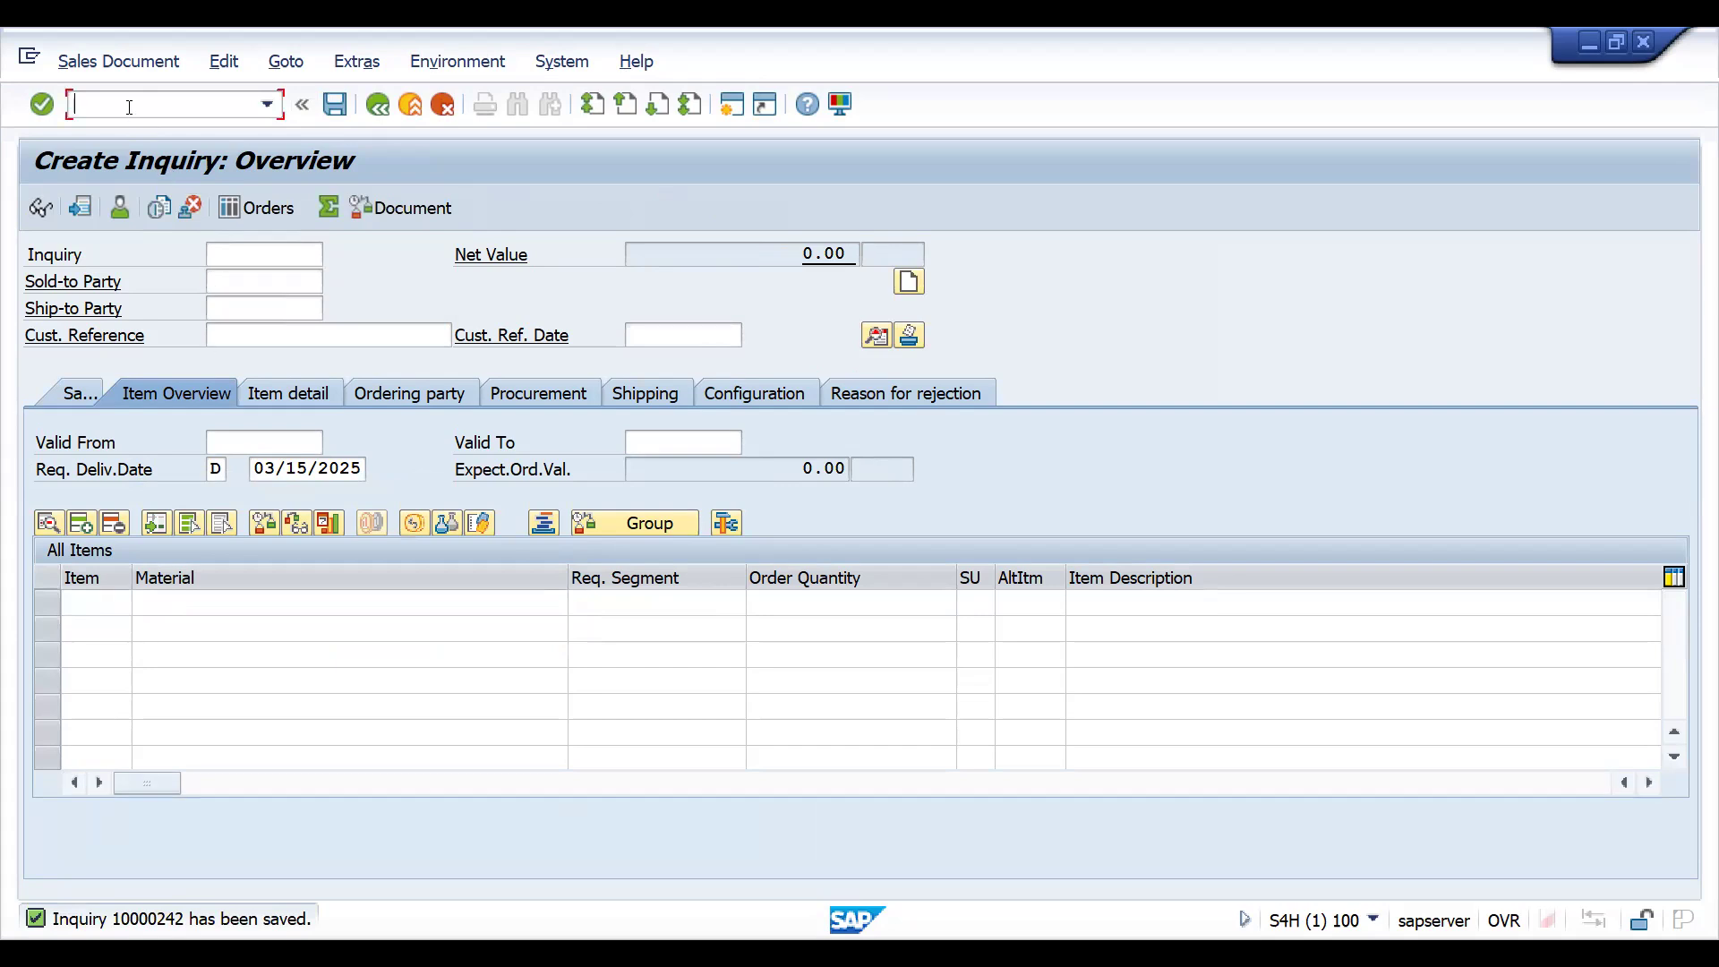
text(/NVA)
text(21)
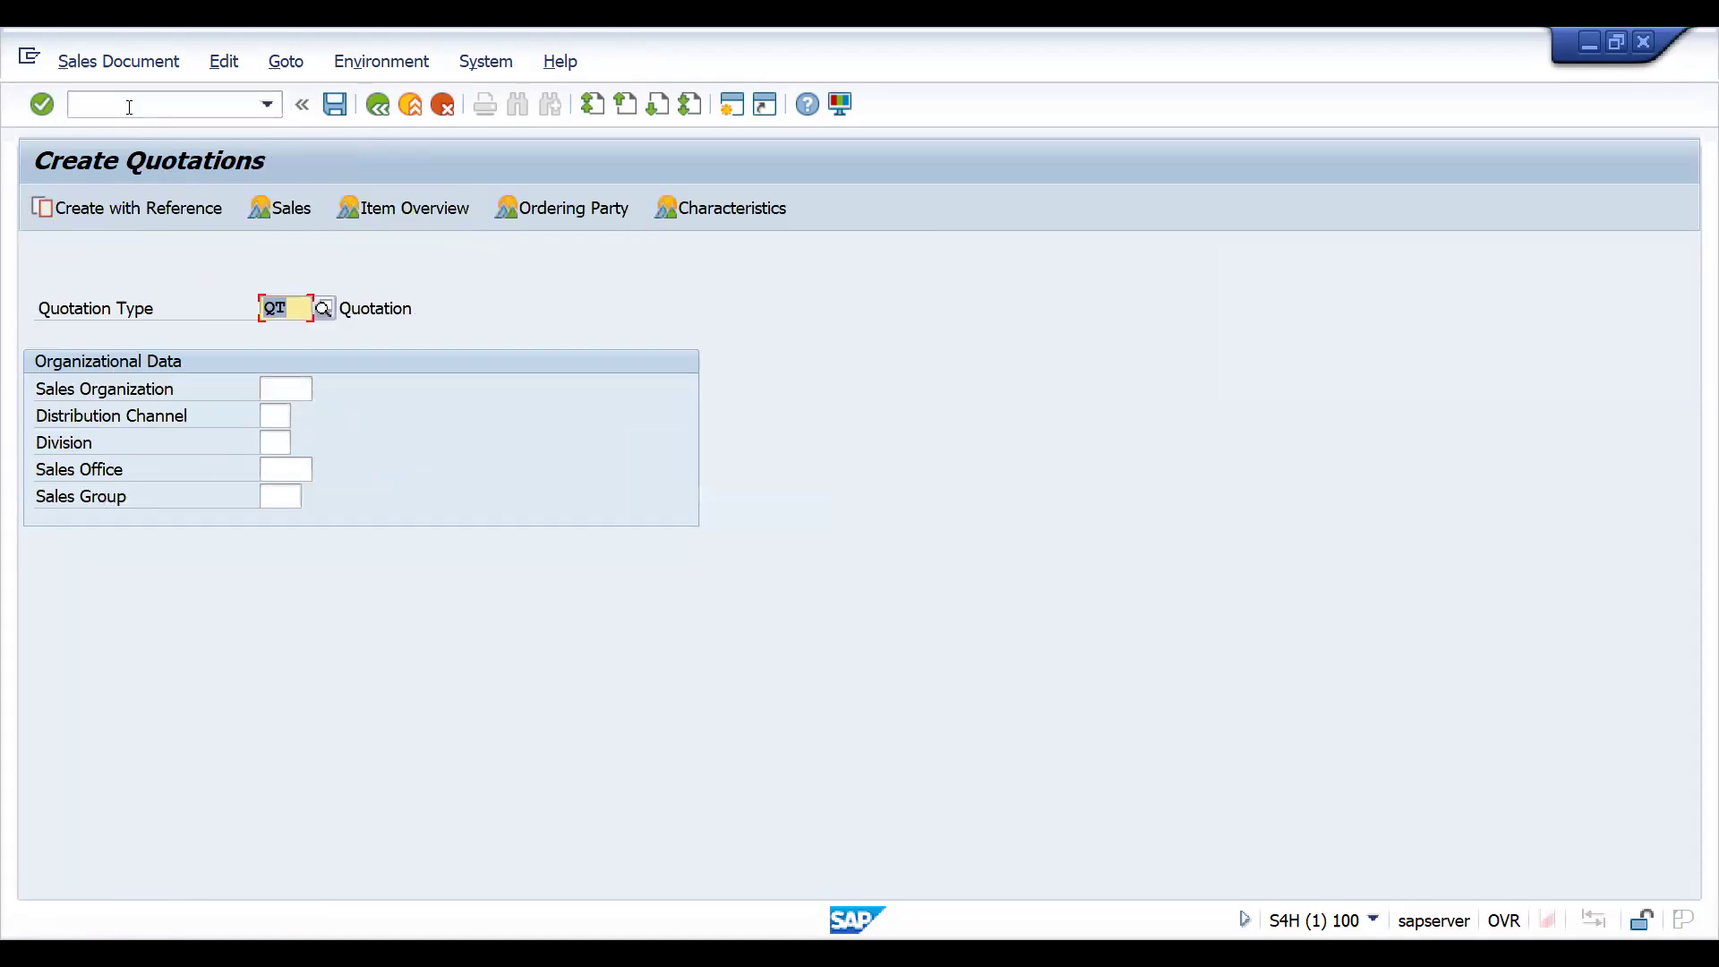
click(128, 208)
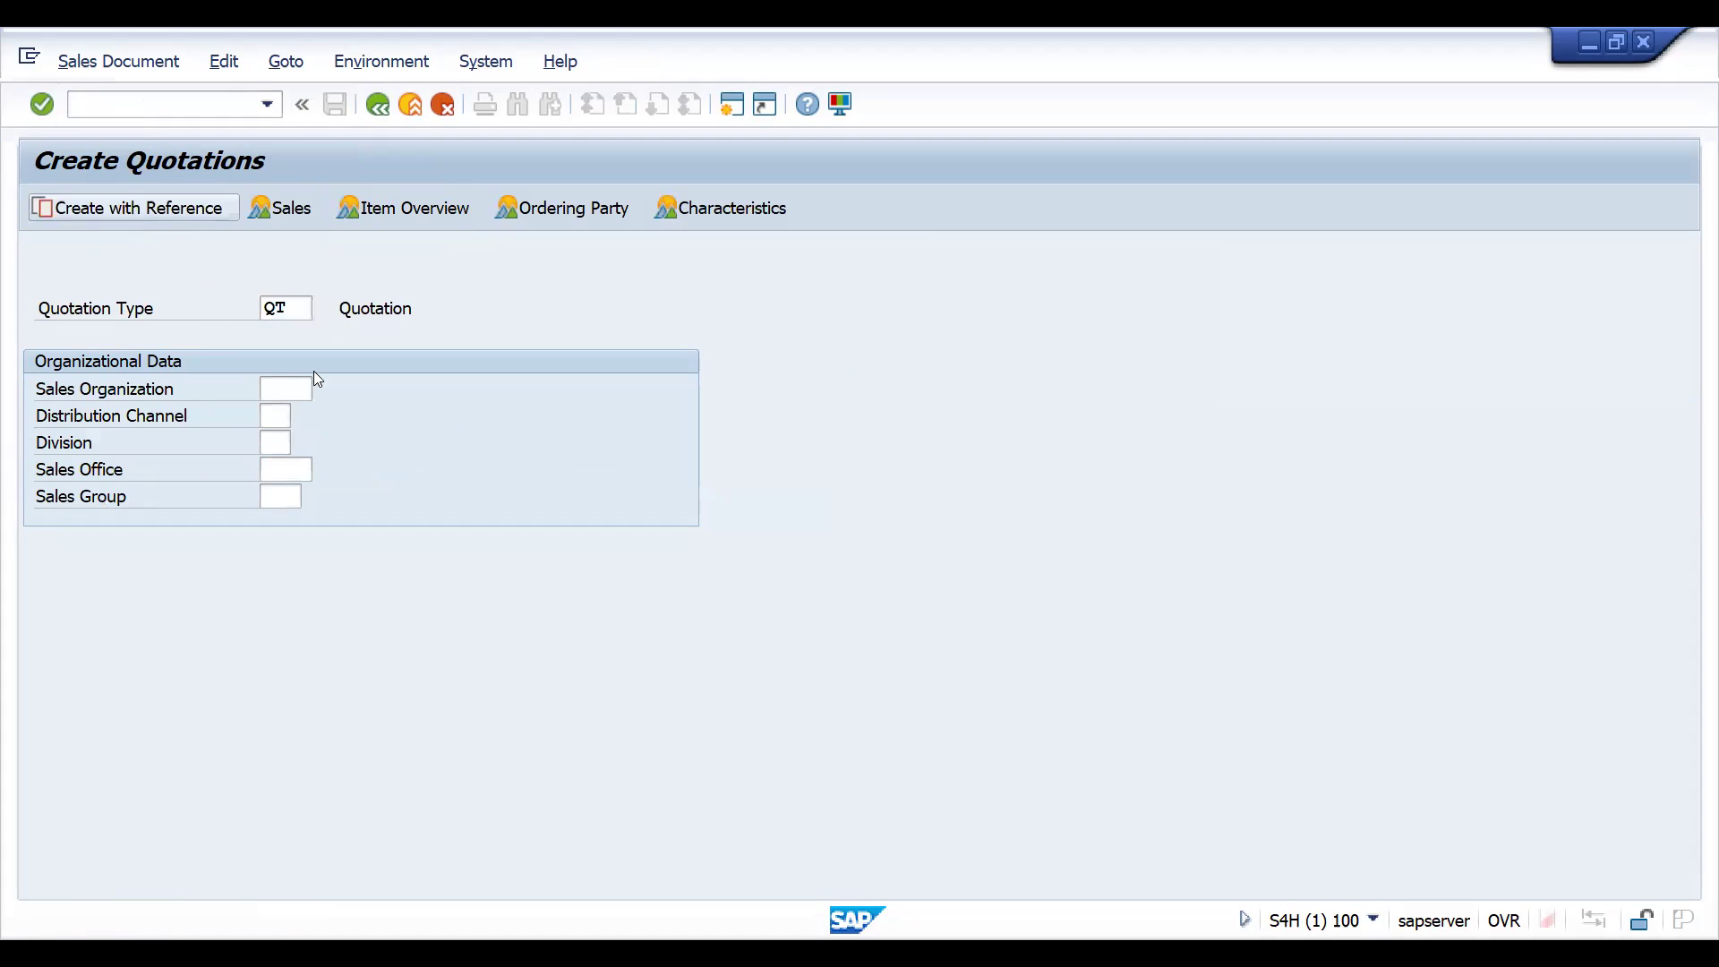
key(Escape)
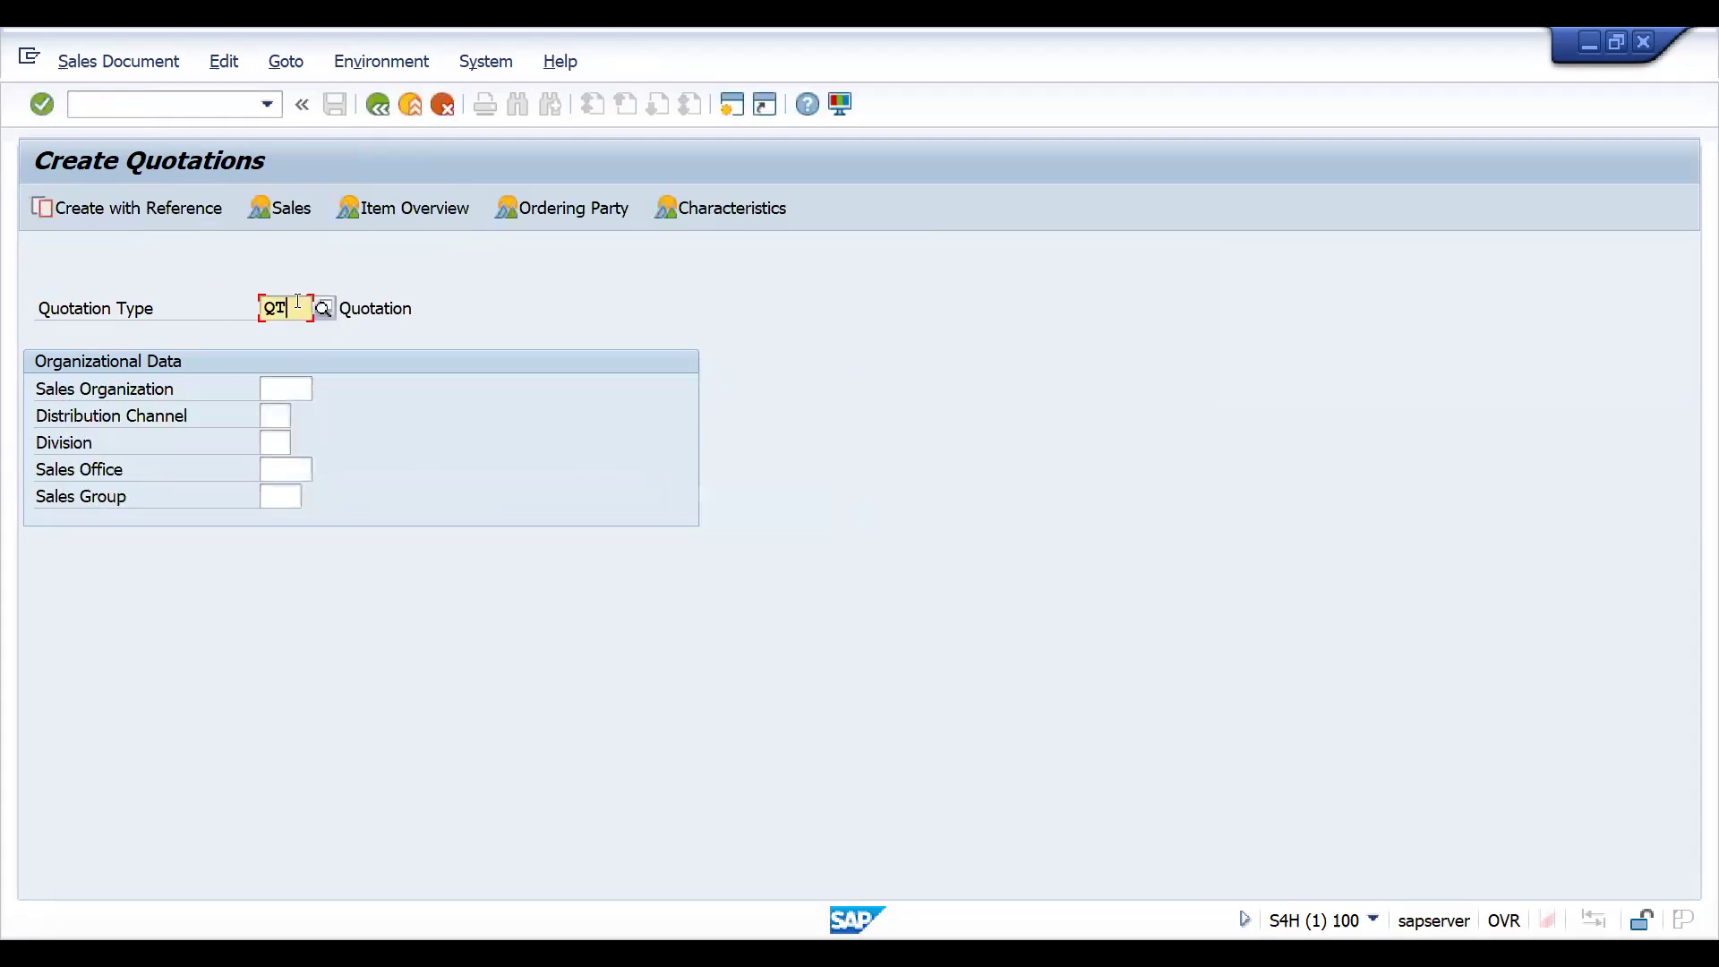
text(ZZ)
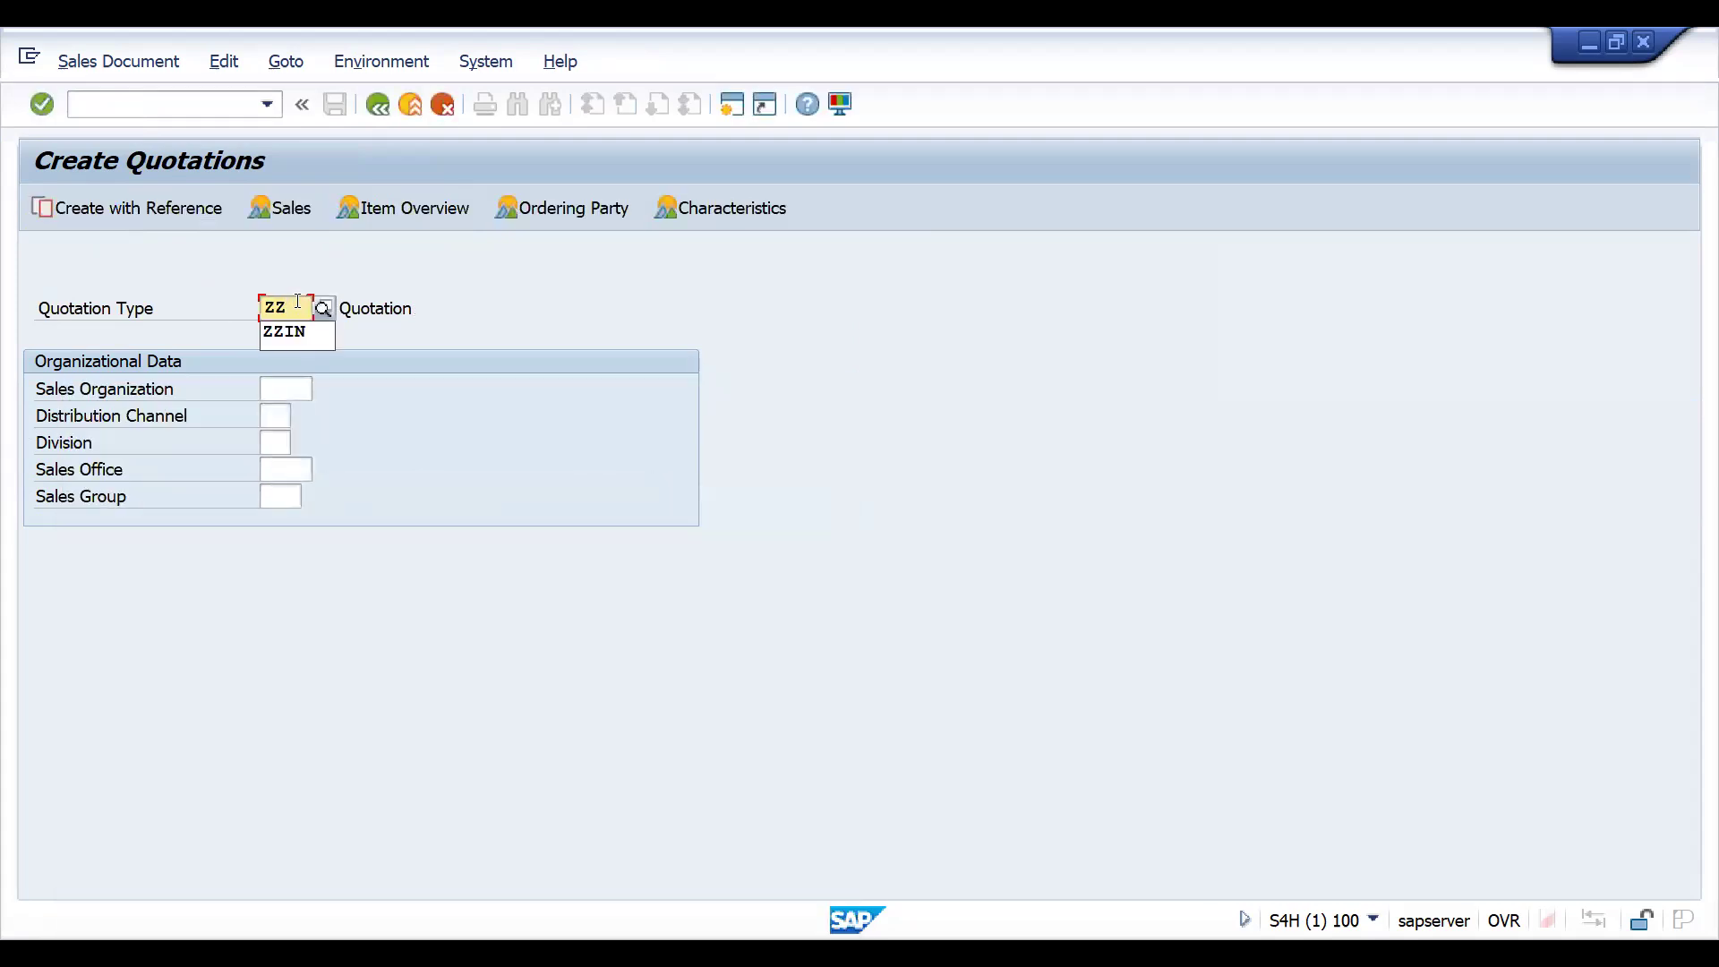
text(QT)
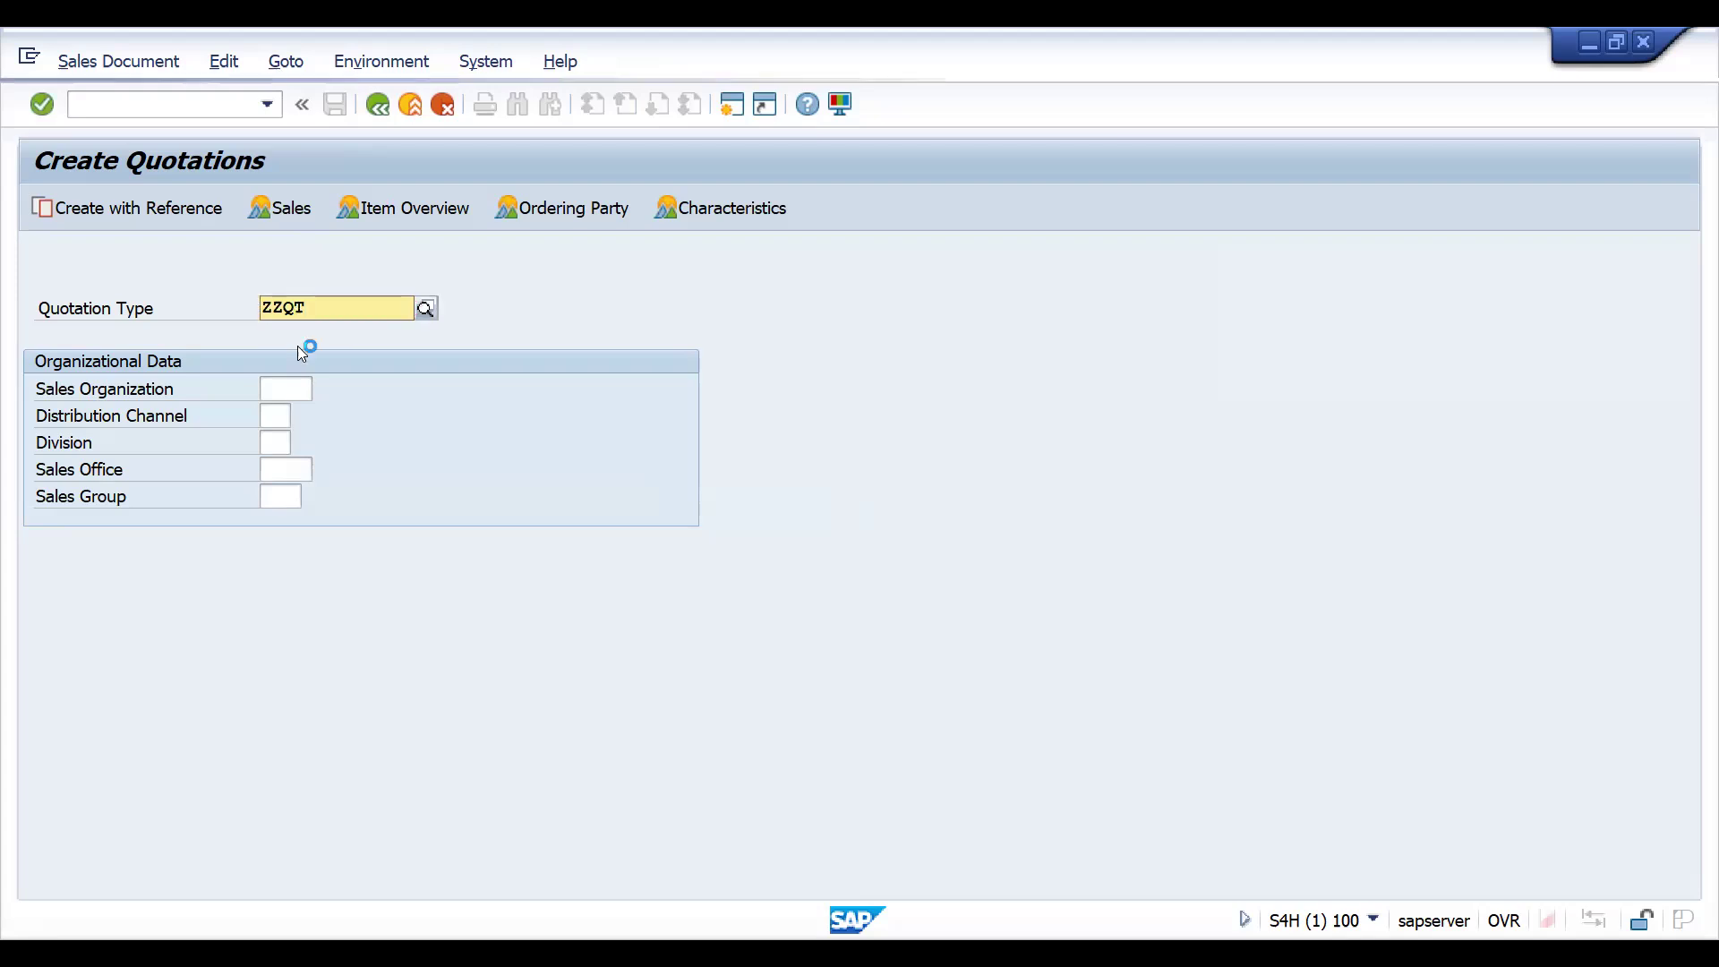
click(299, 358)
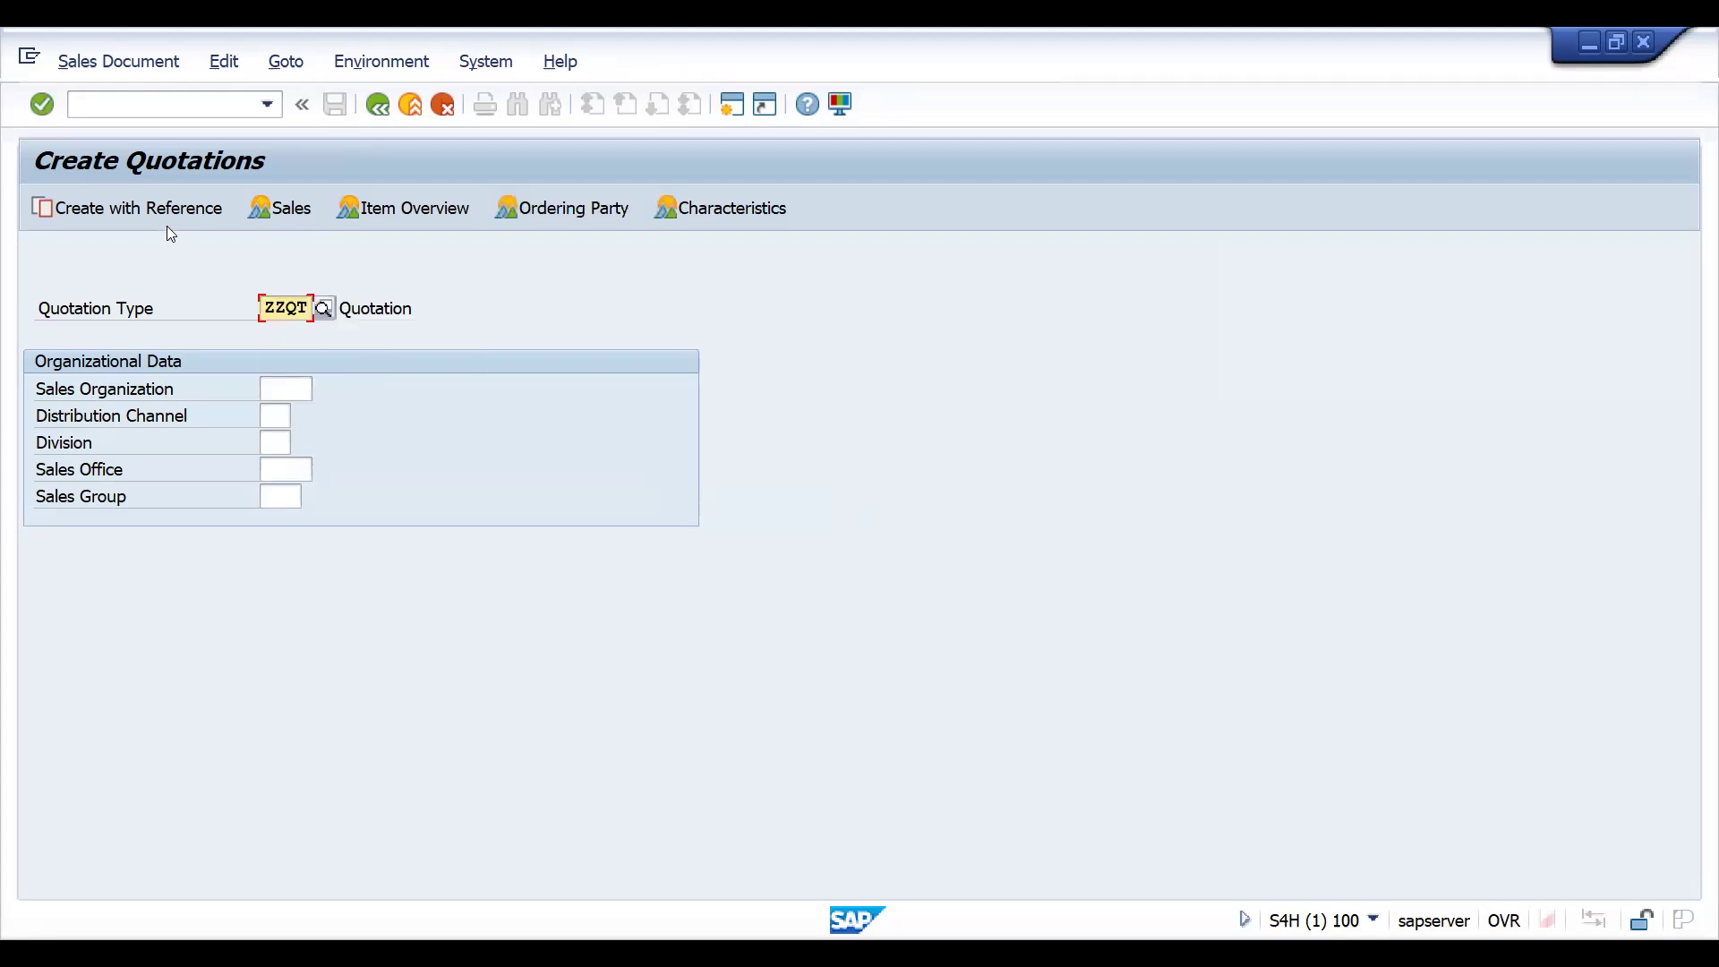
- Try to create the ZZQT quotation by copying from the original ZZIN inquiry as reference
key(Return)
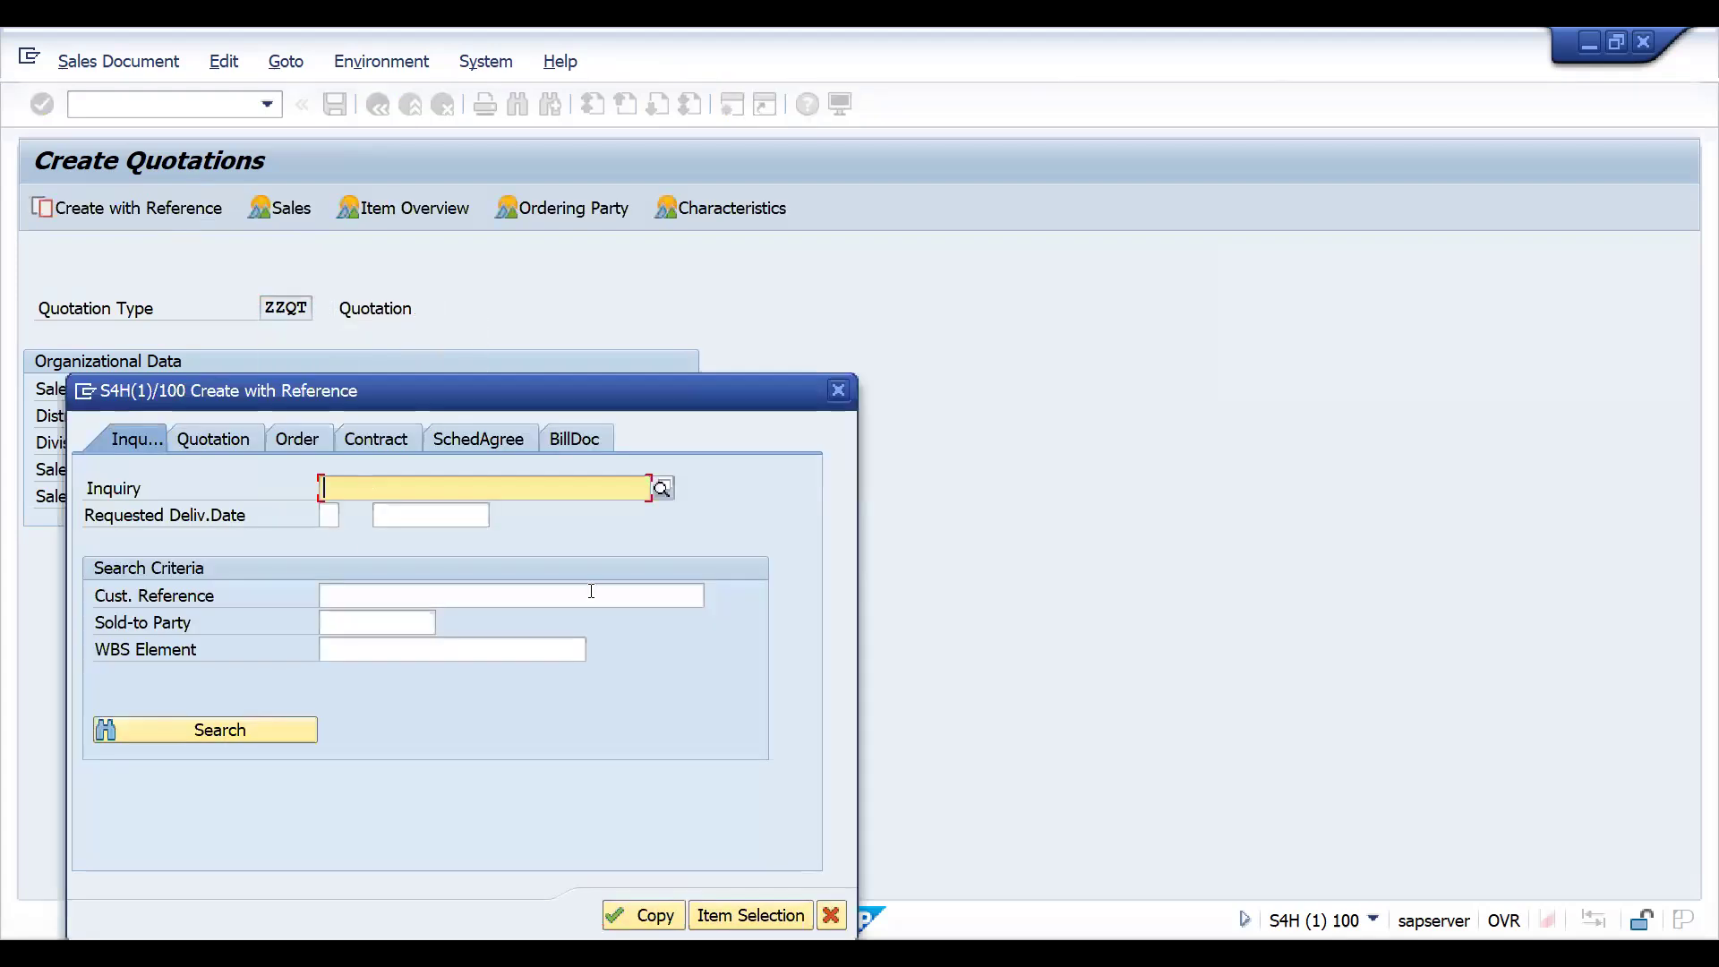
text(10000240)
click(663, 922)
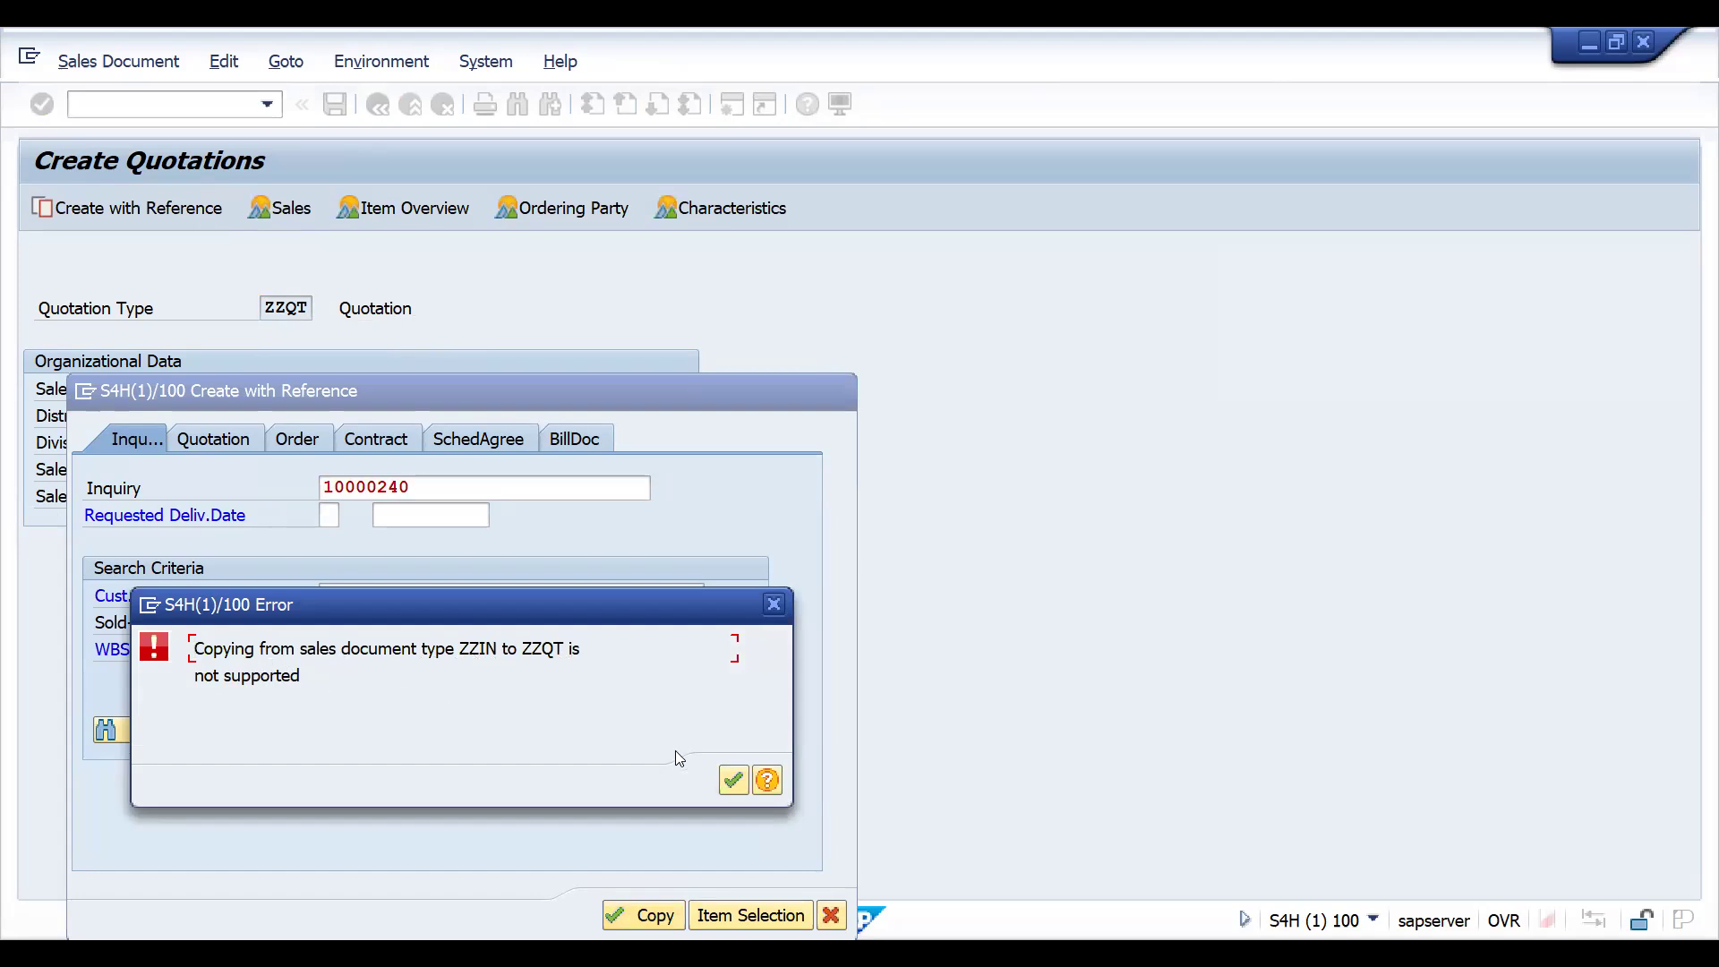
- Close the copying error and the reference dialog, and open sales document copy control with transaction VTAA in the other session
click(735, 779)
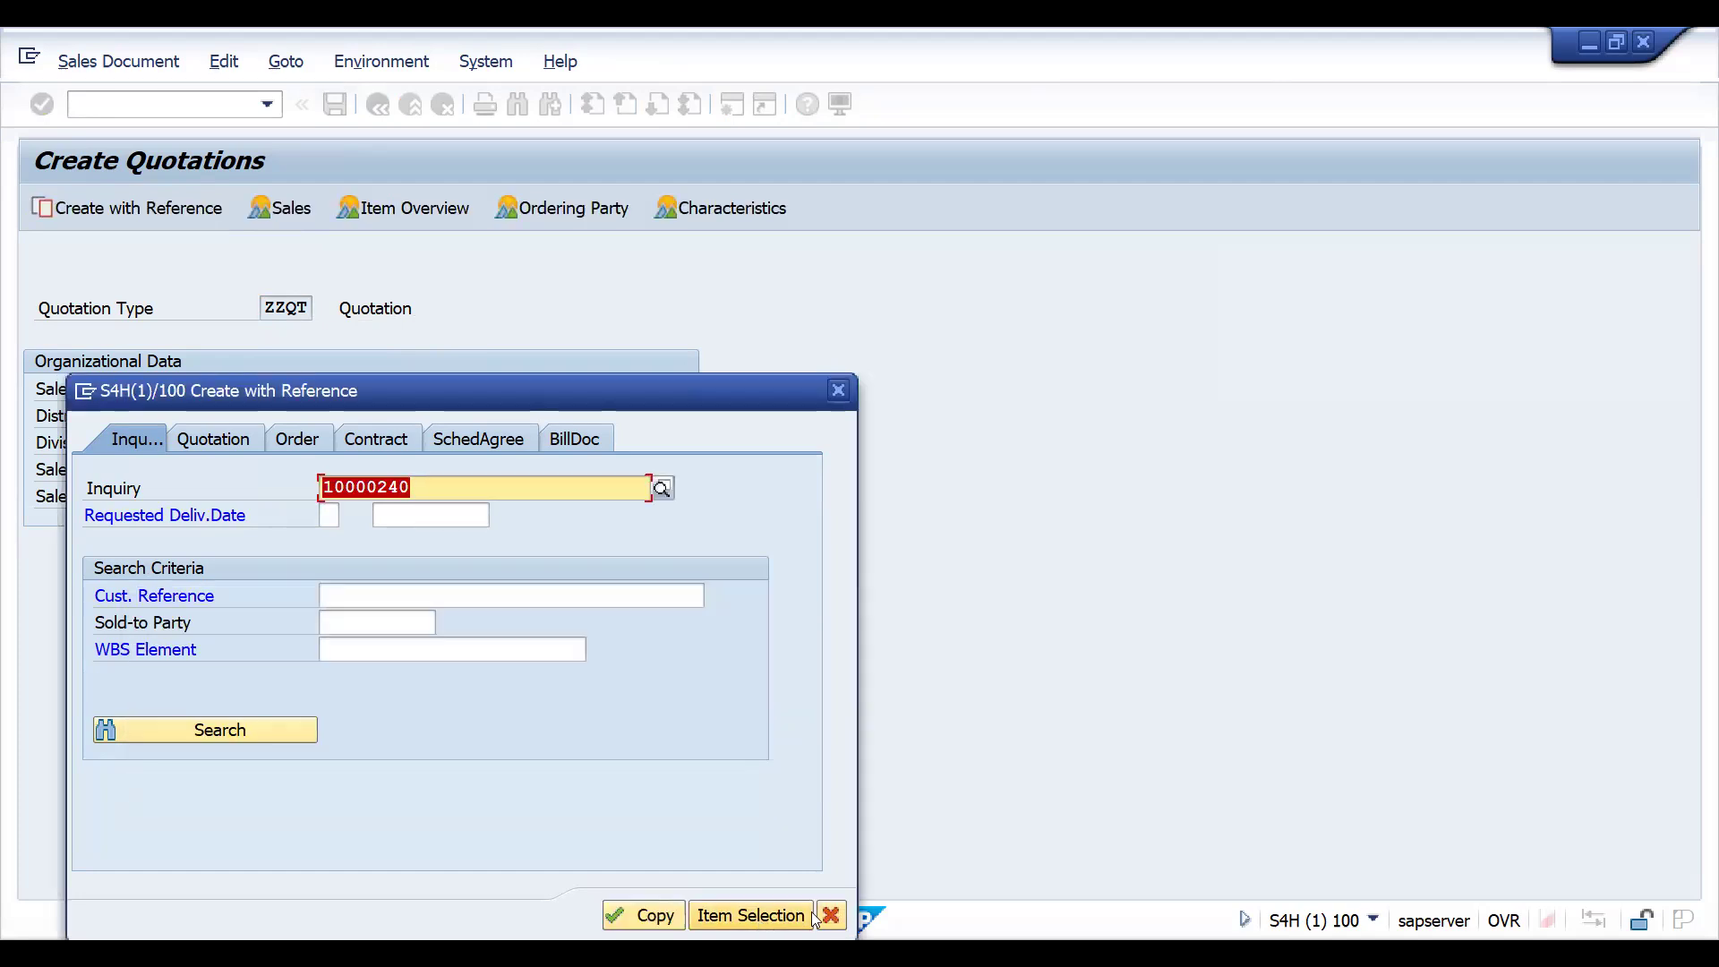
click(838, 391)
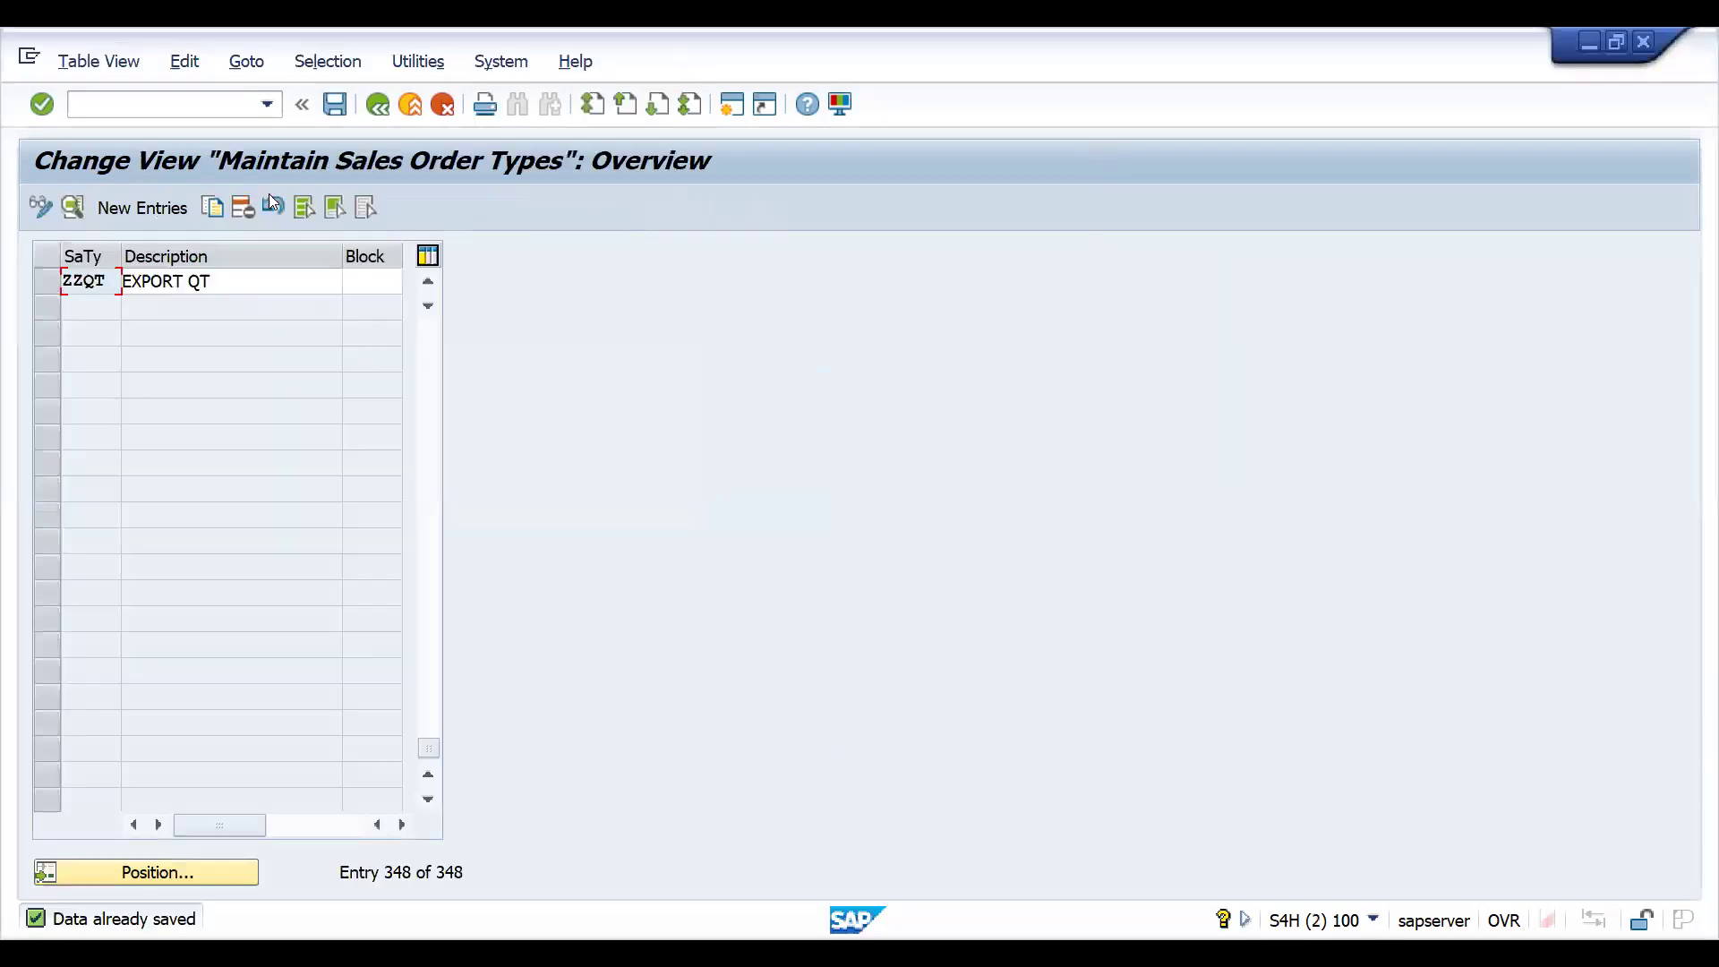
click(138, 105)
text(/NVTAA)
key(Return)
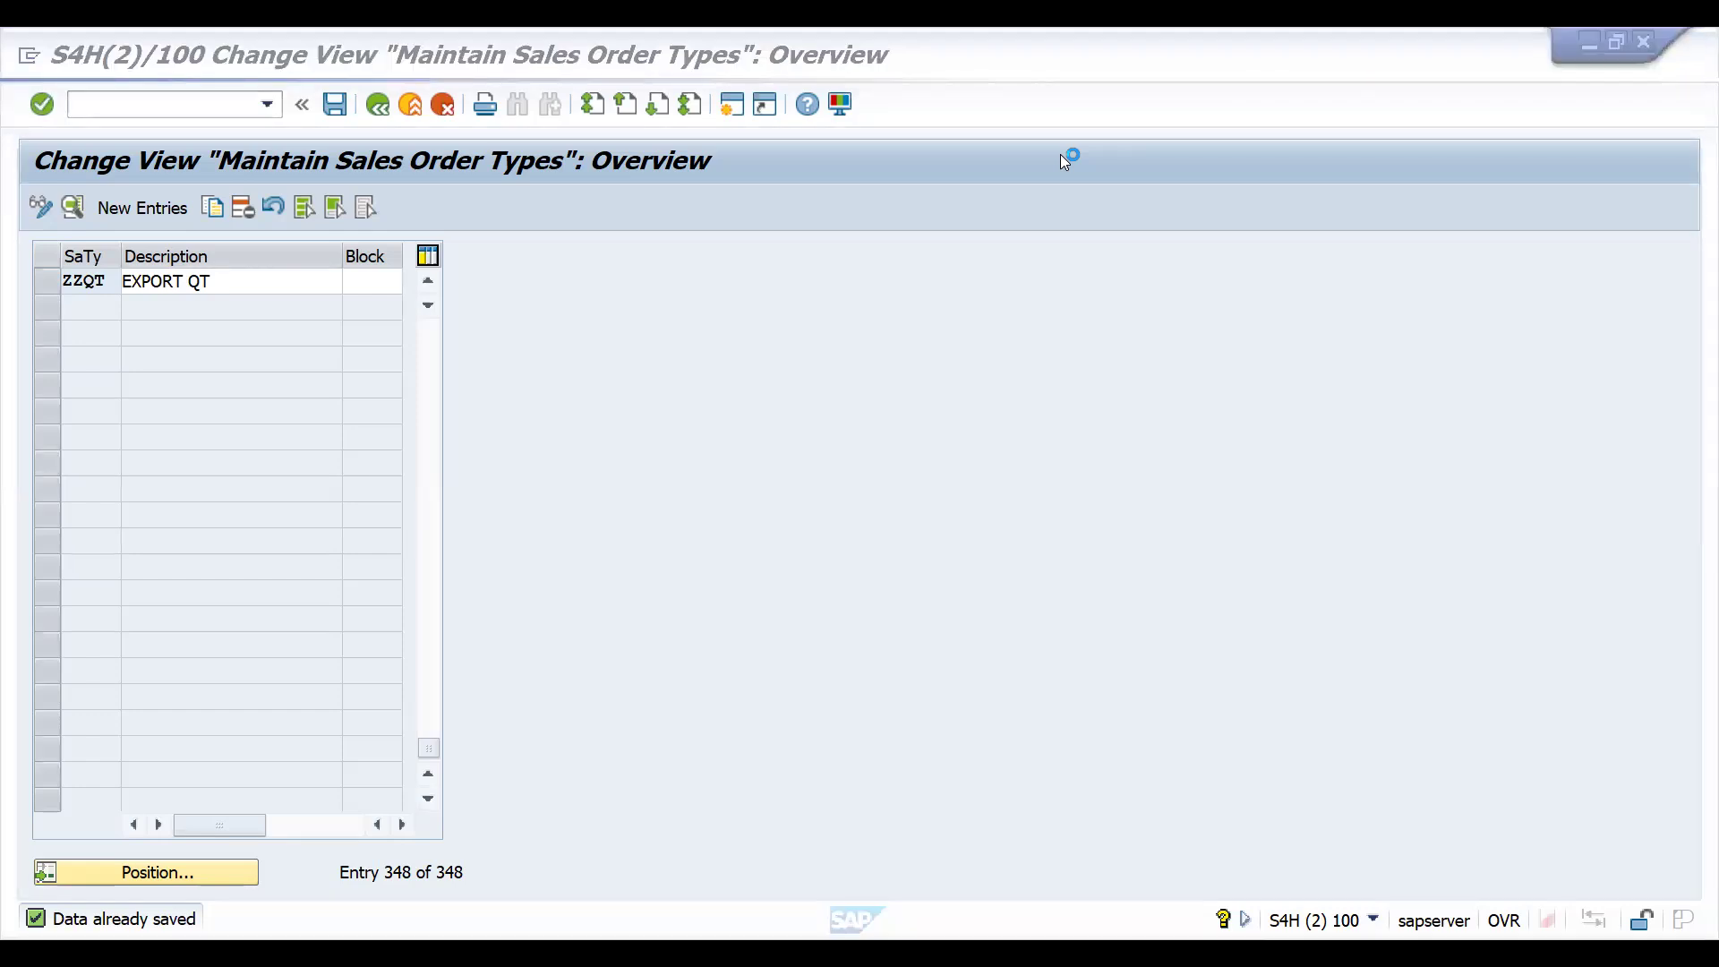
- Switch to the COPY CONTROL workbook in Excel and enter ZZIN in both G10 and H10 beside the 2ND scenario, IN to IN
key(alt+Tab)
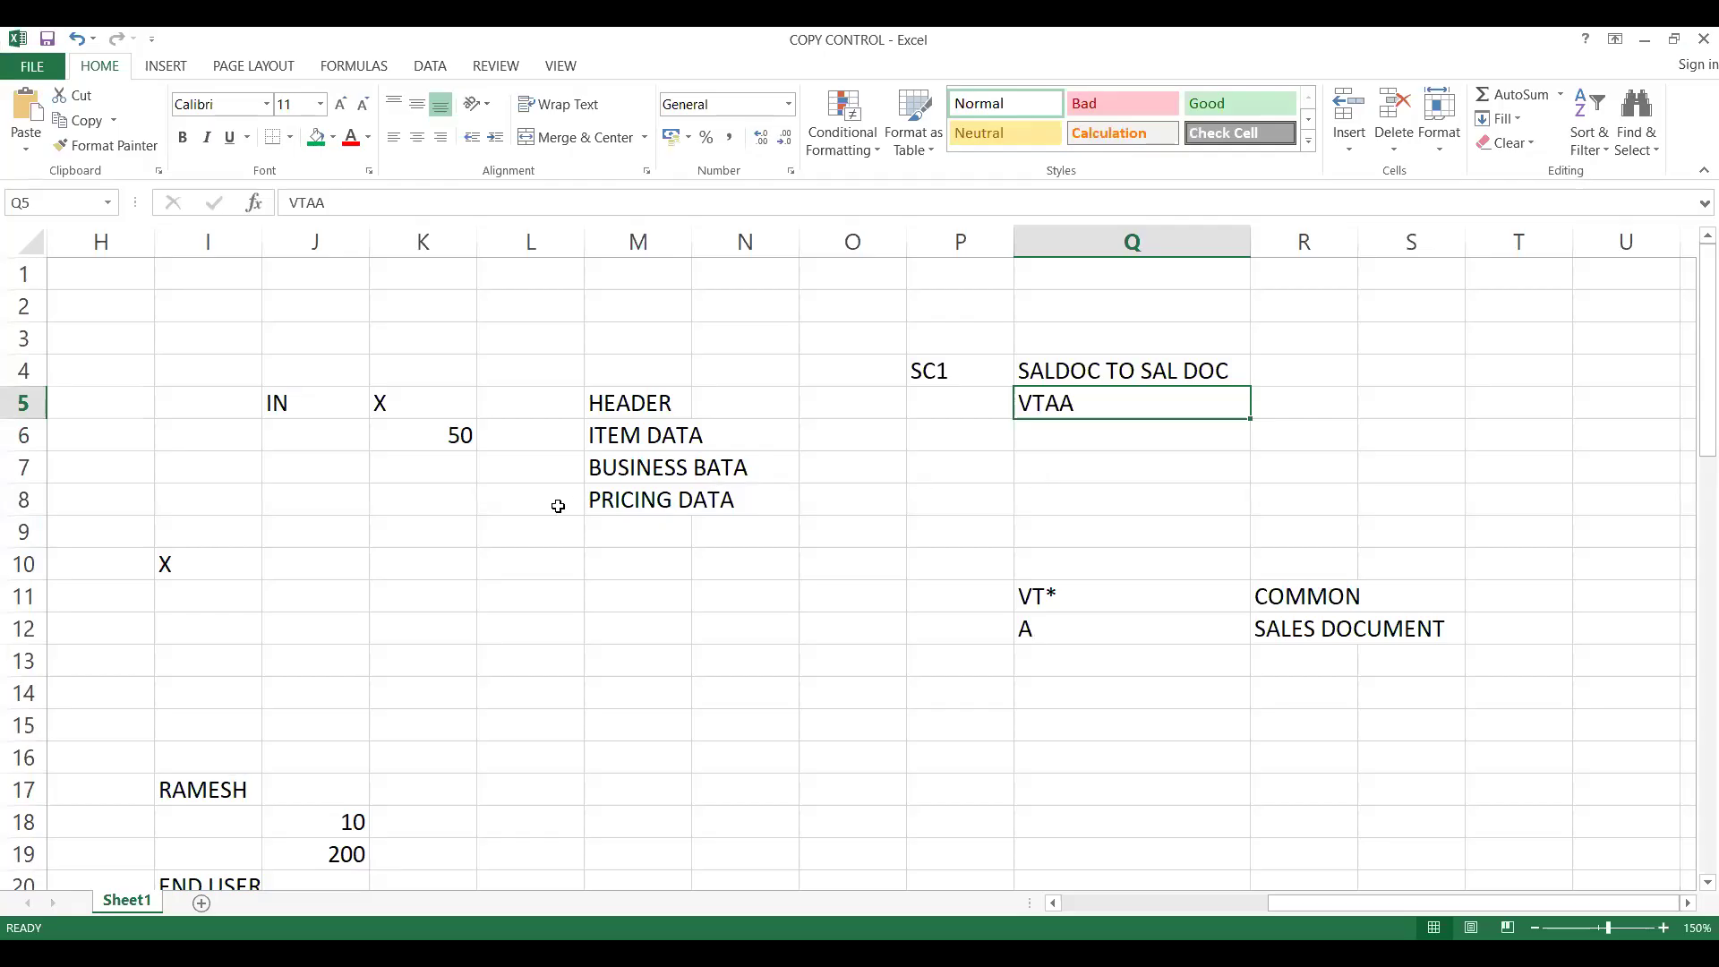
click(246, 438)
key(Left)
key(Left)
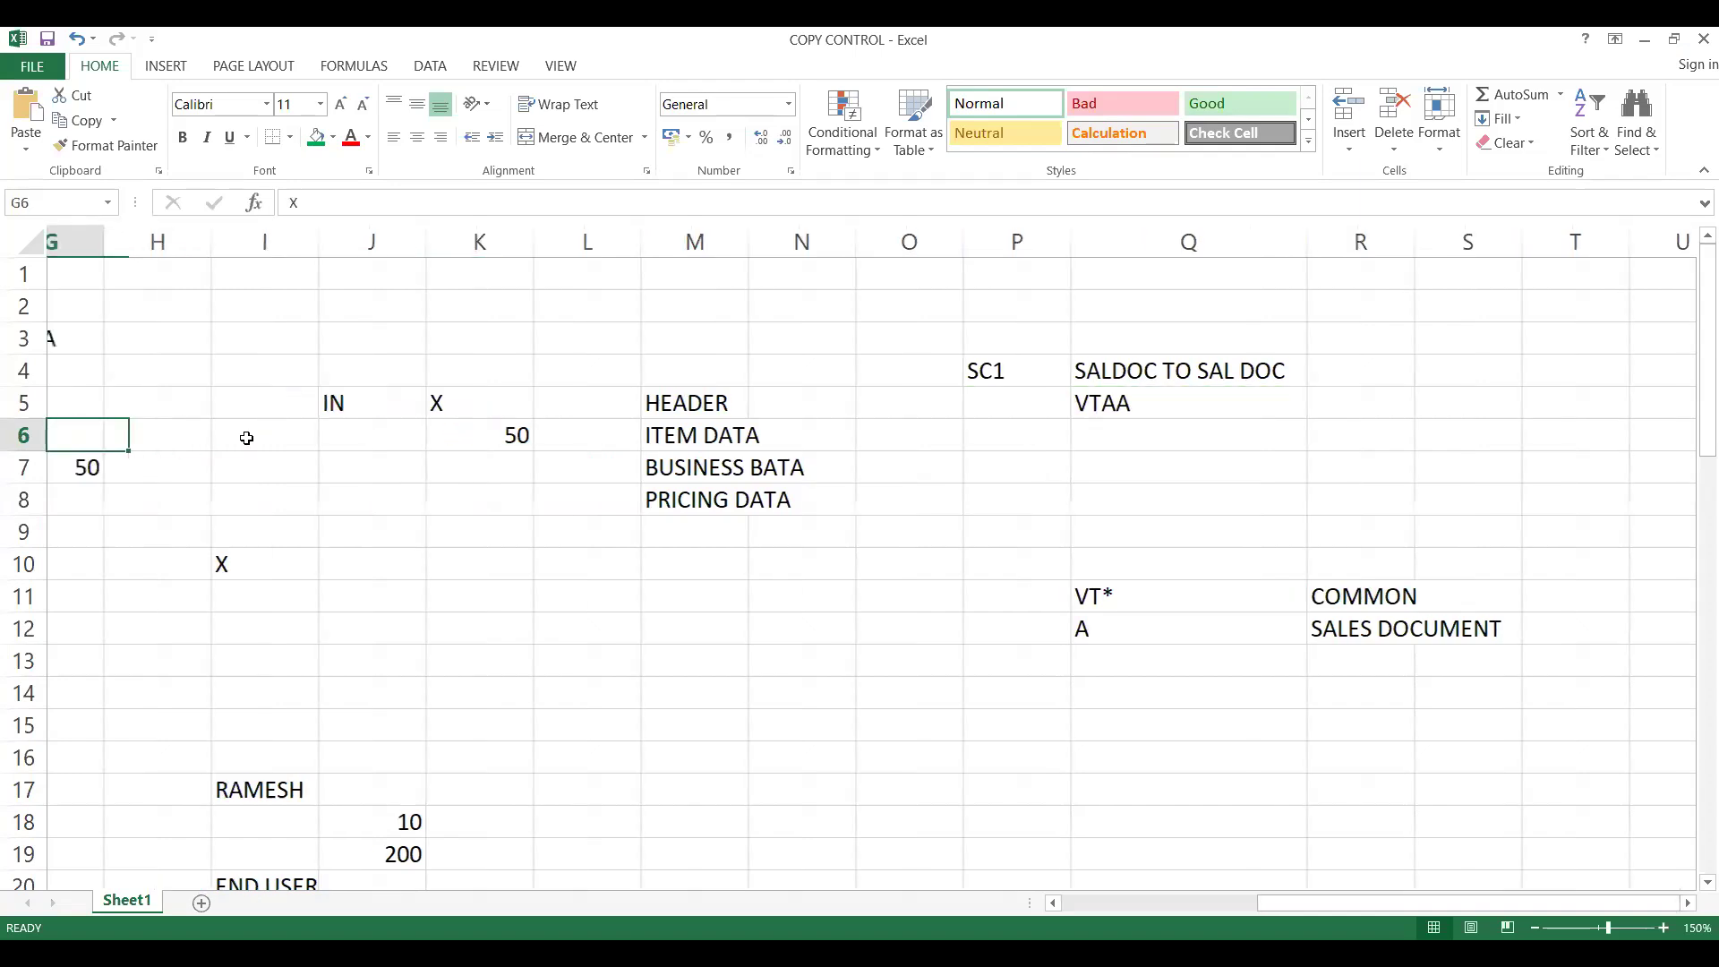
key(Home)
key(Right)
key(Right)
key(Right)
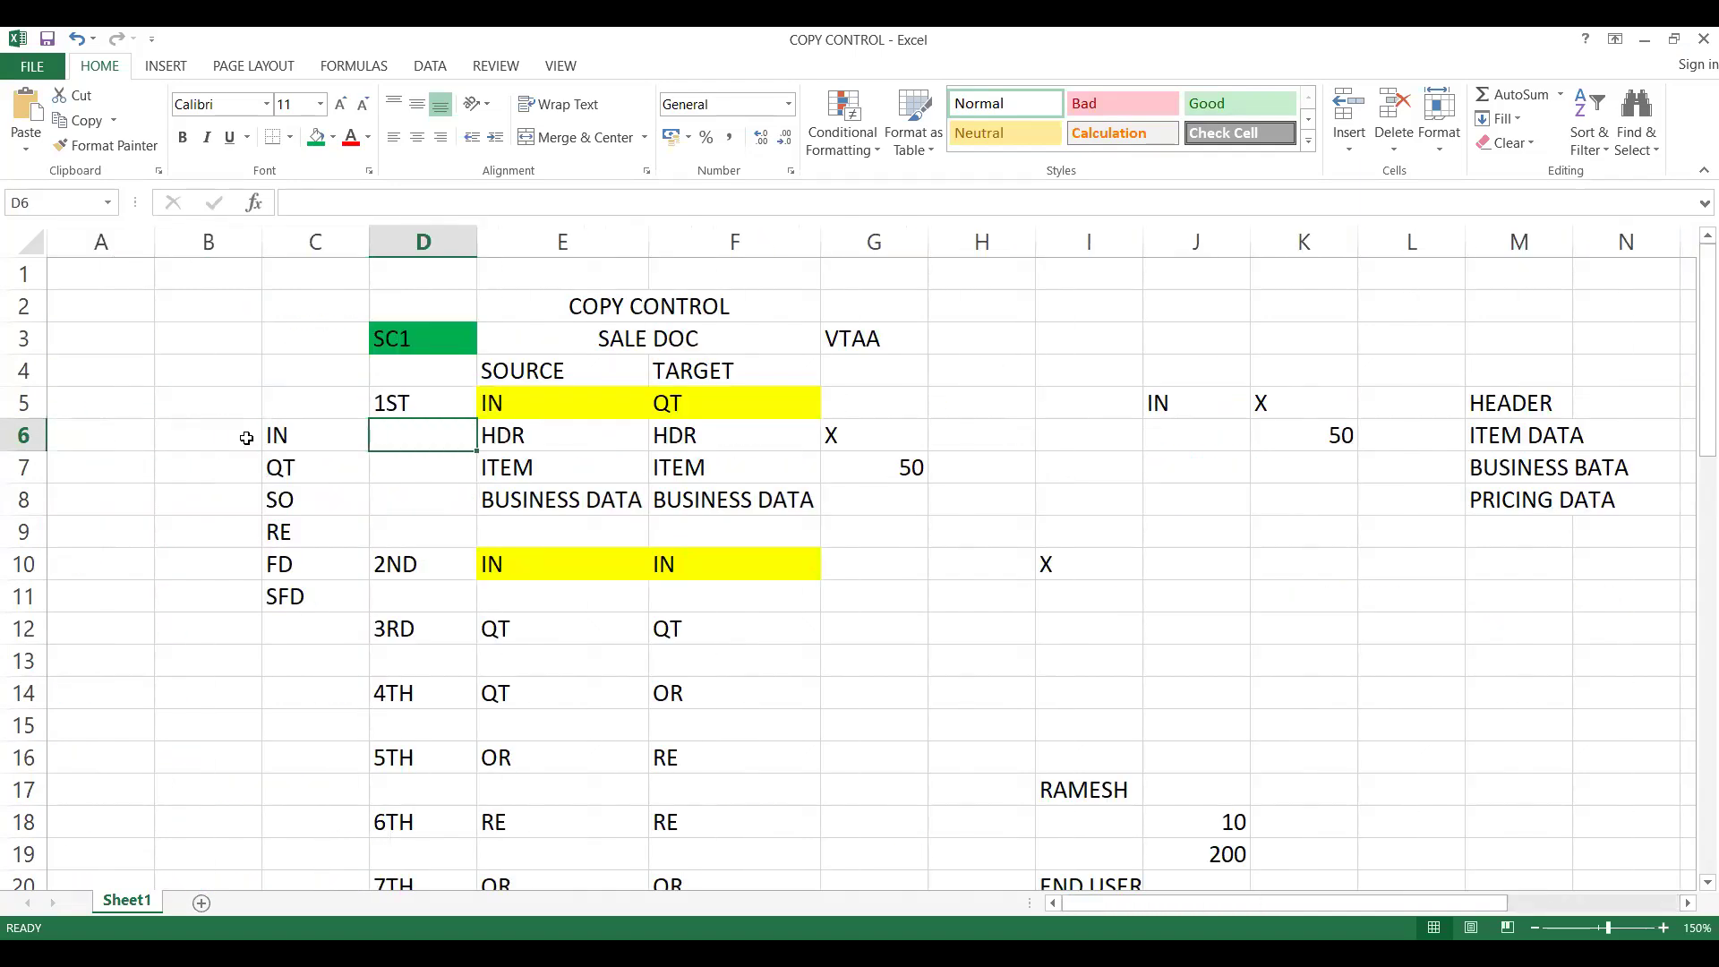
key(Down)
key(Down)
key(Down)
key(Down)
key(Right)
key(Right)
key(Right)
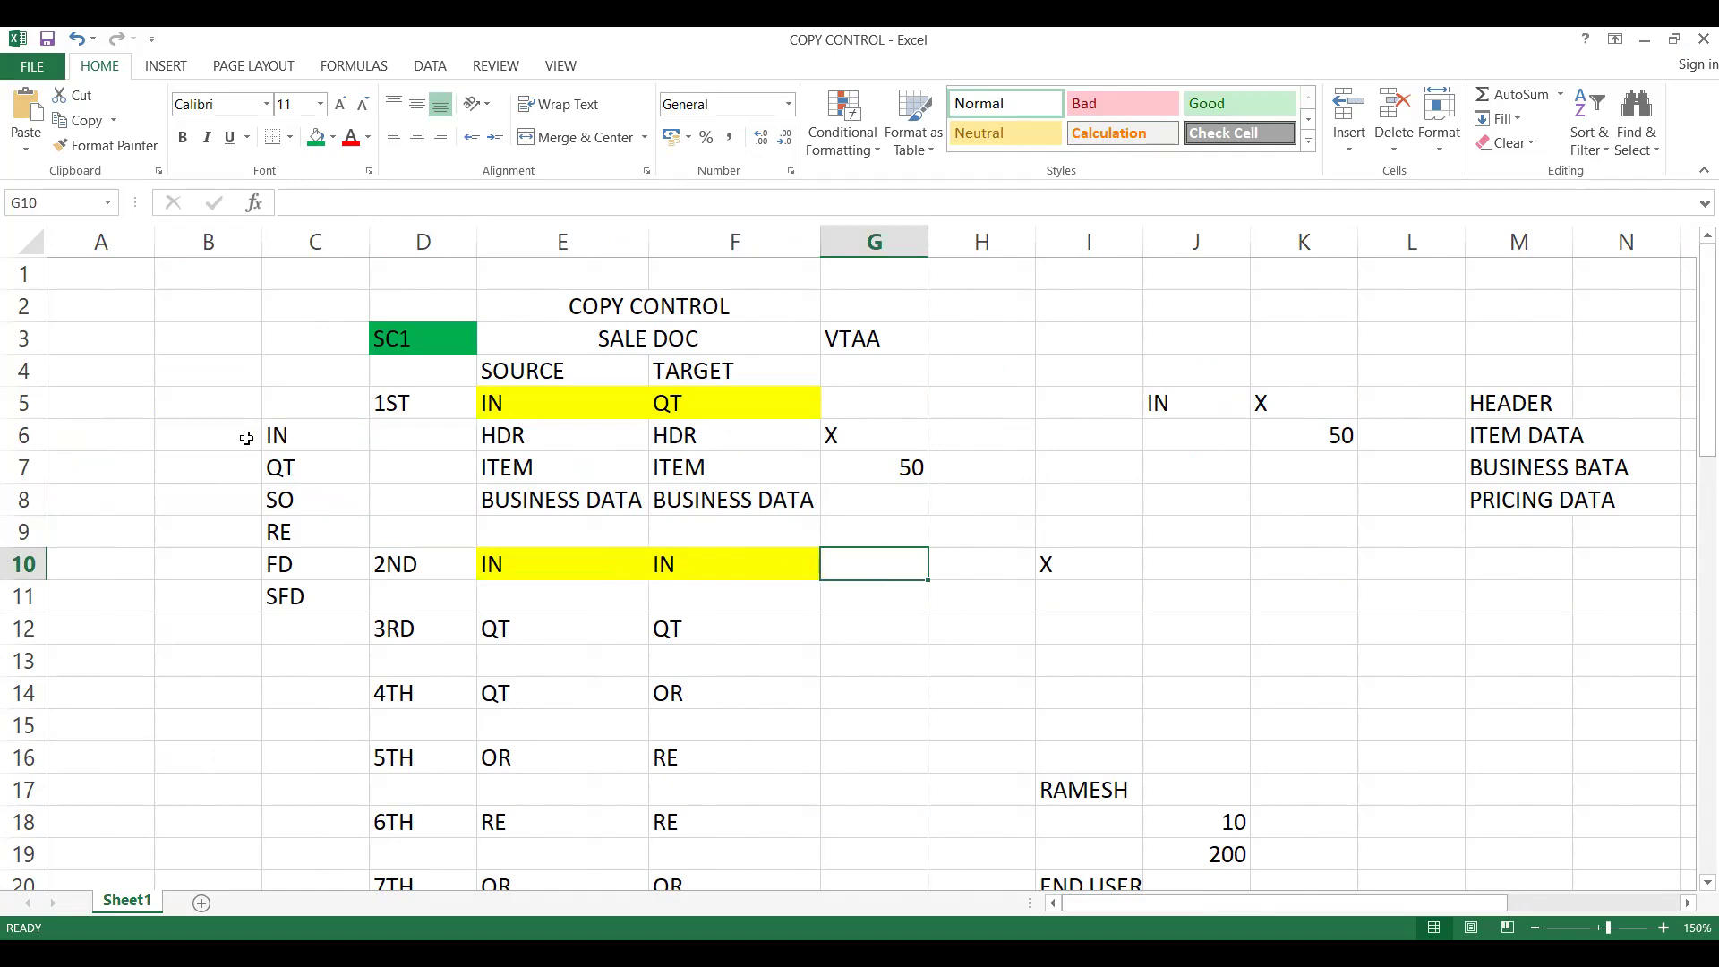
text(ZZIN)
key(Right)
text(ZZIN)
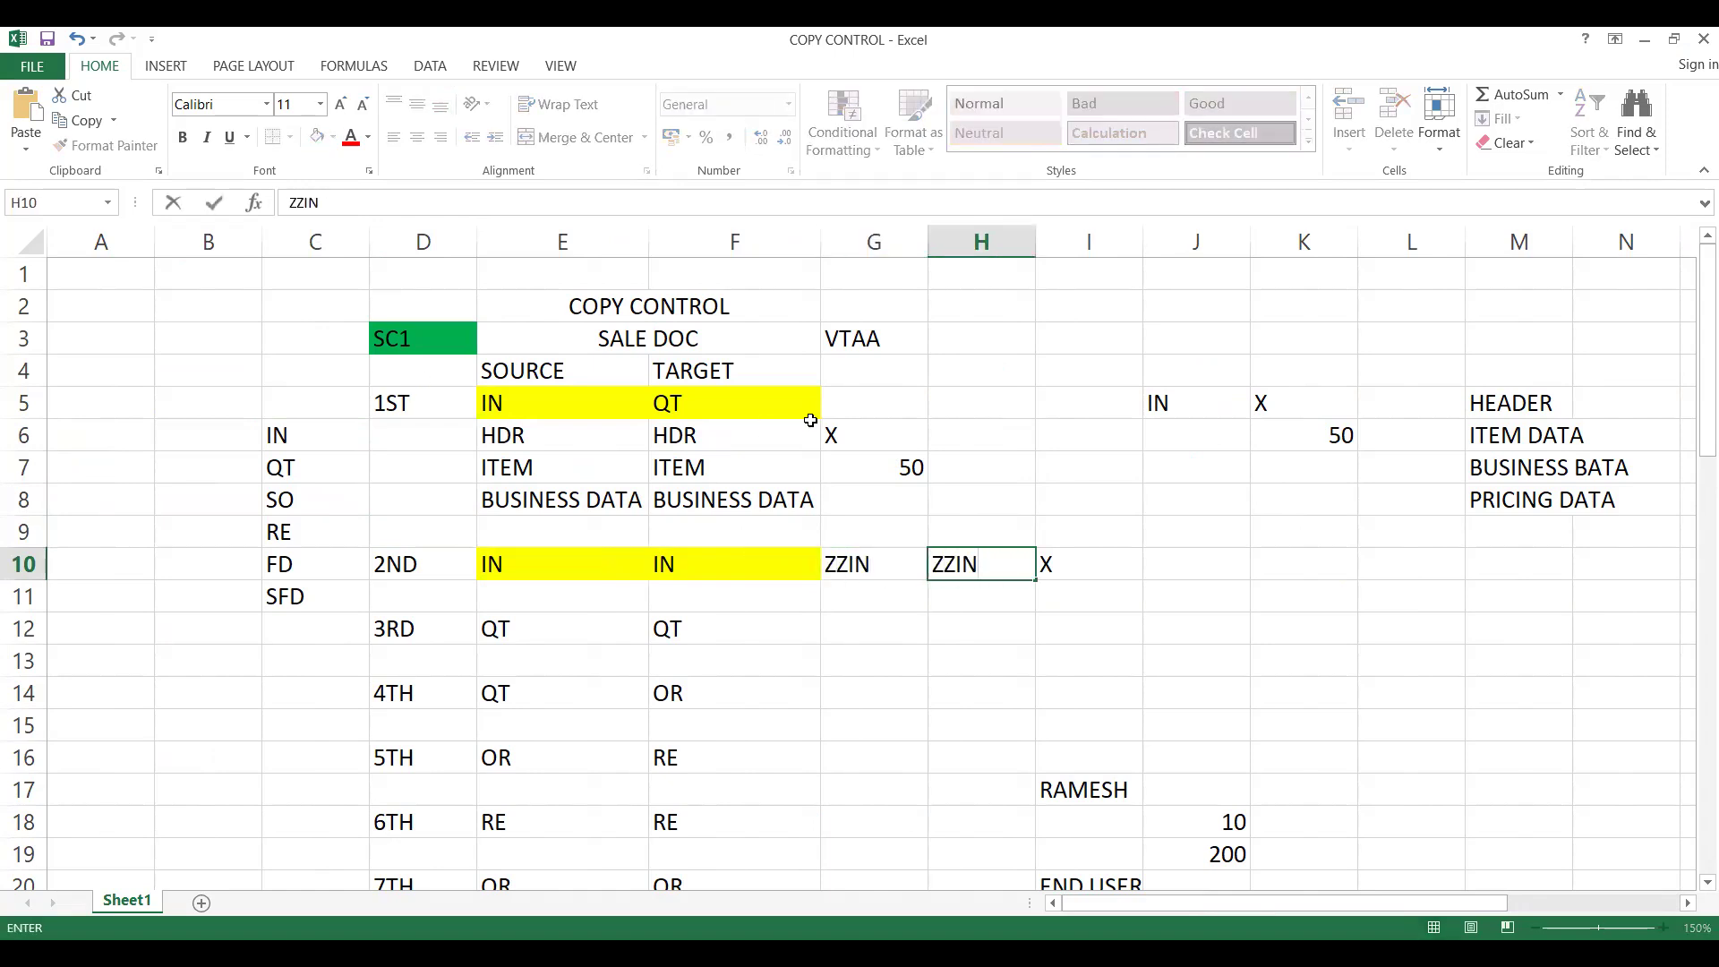
- Enter ZZIN in G5 and ZZQT in H5 beside the 1ST scenario, IN to QT
click(873, 403)
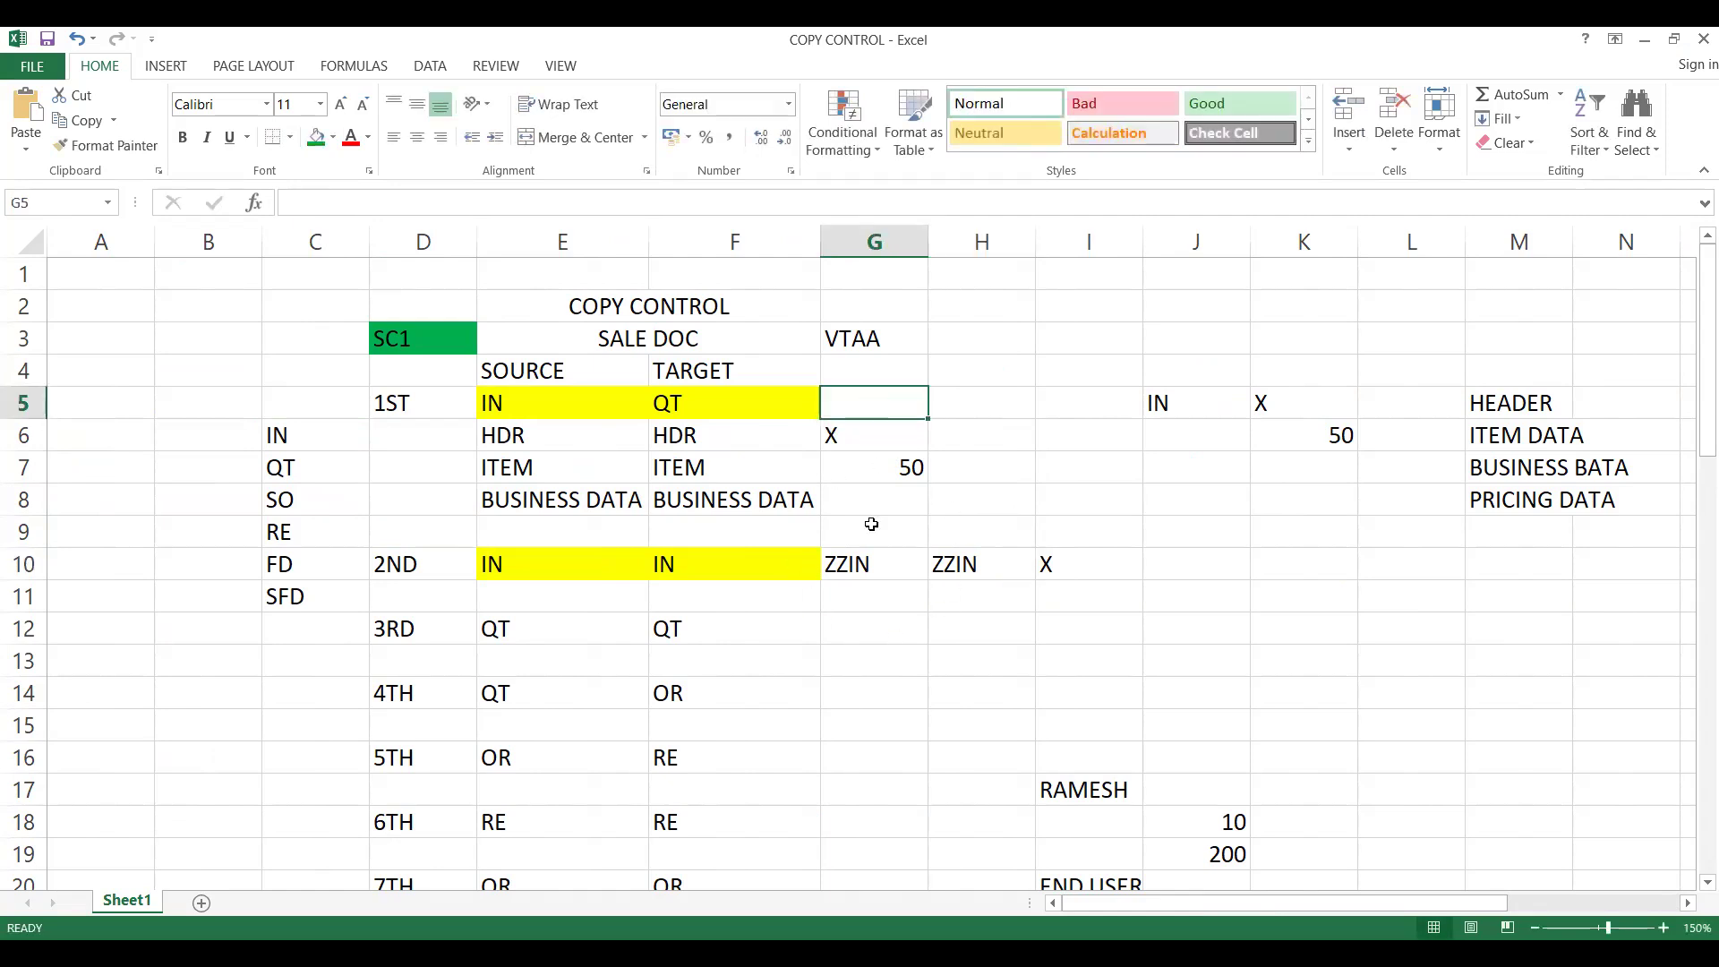
text(ZZ)
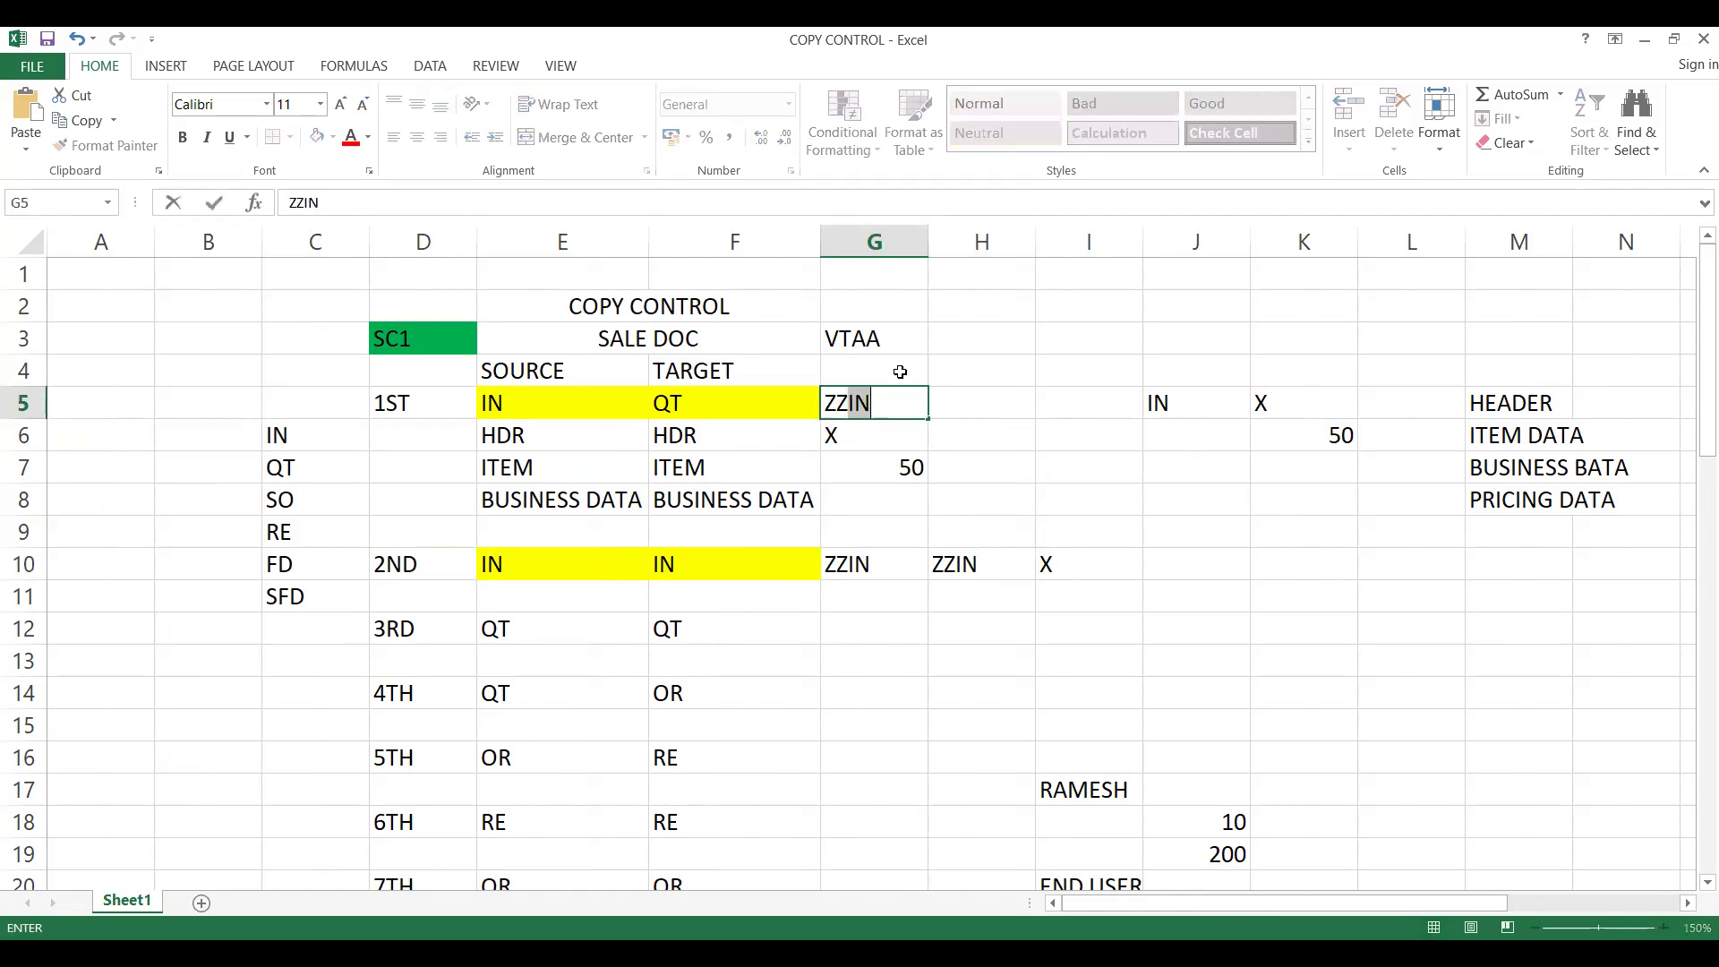
key(Tab)
text(ZZQT)
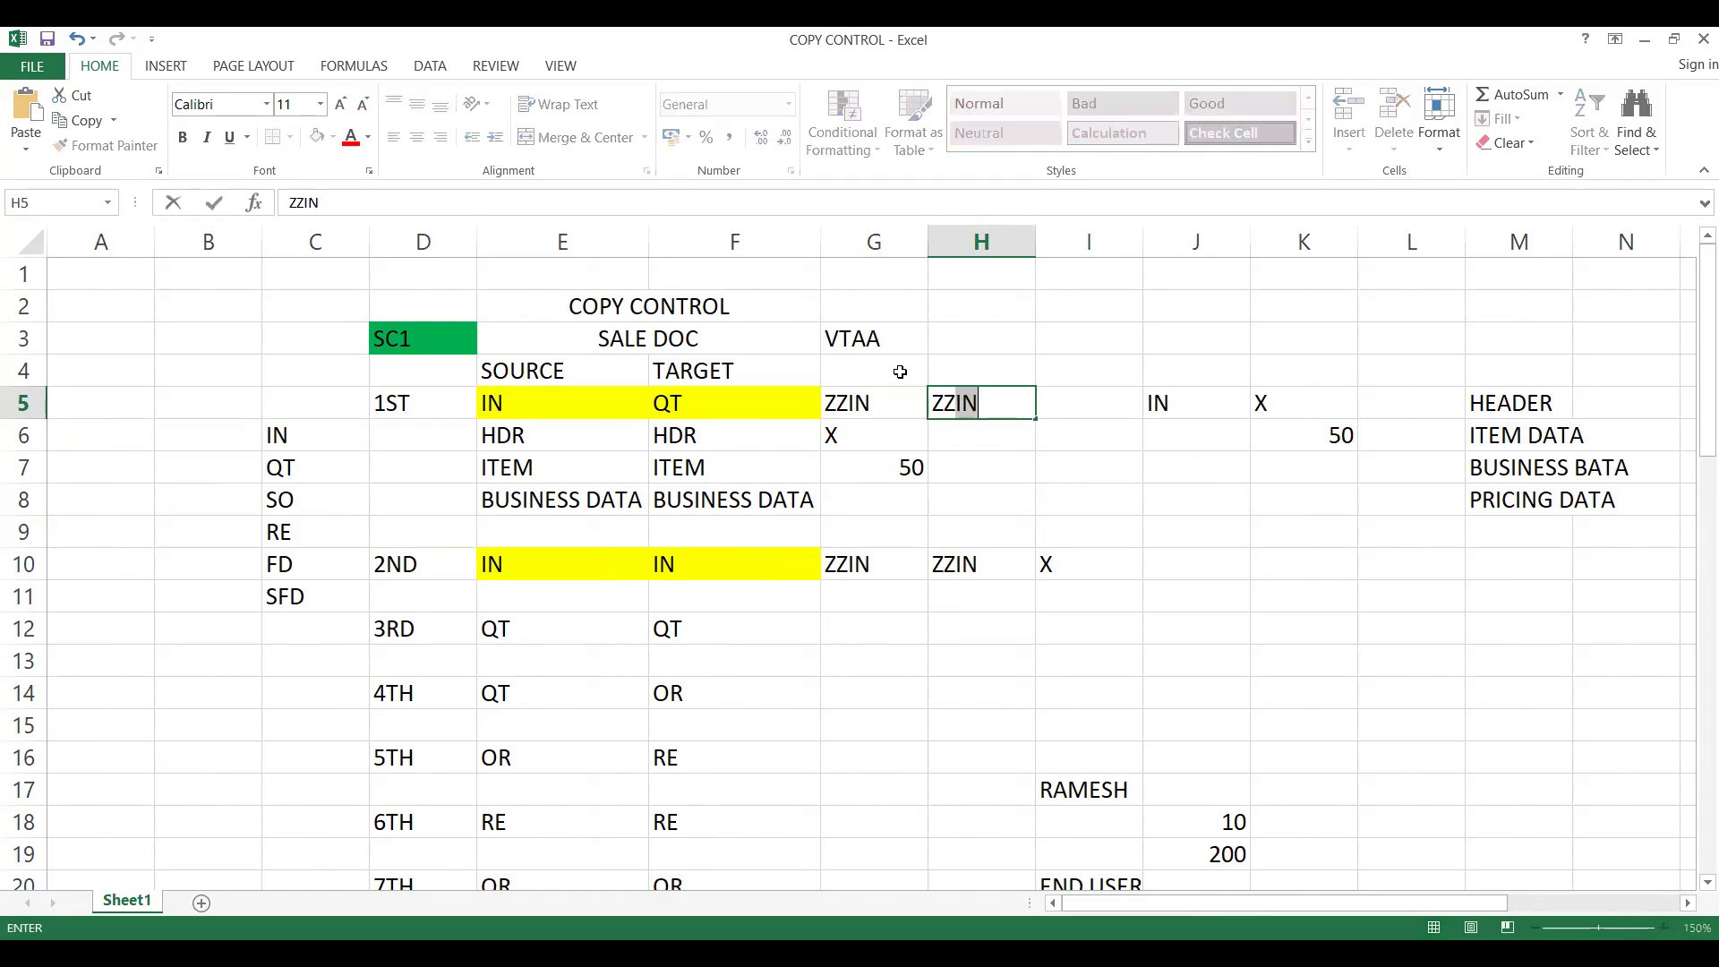
click(855, 473)
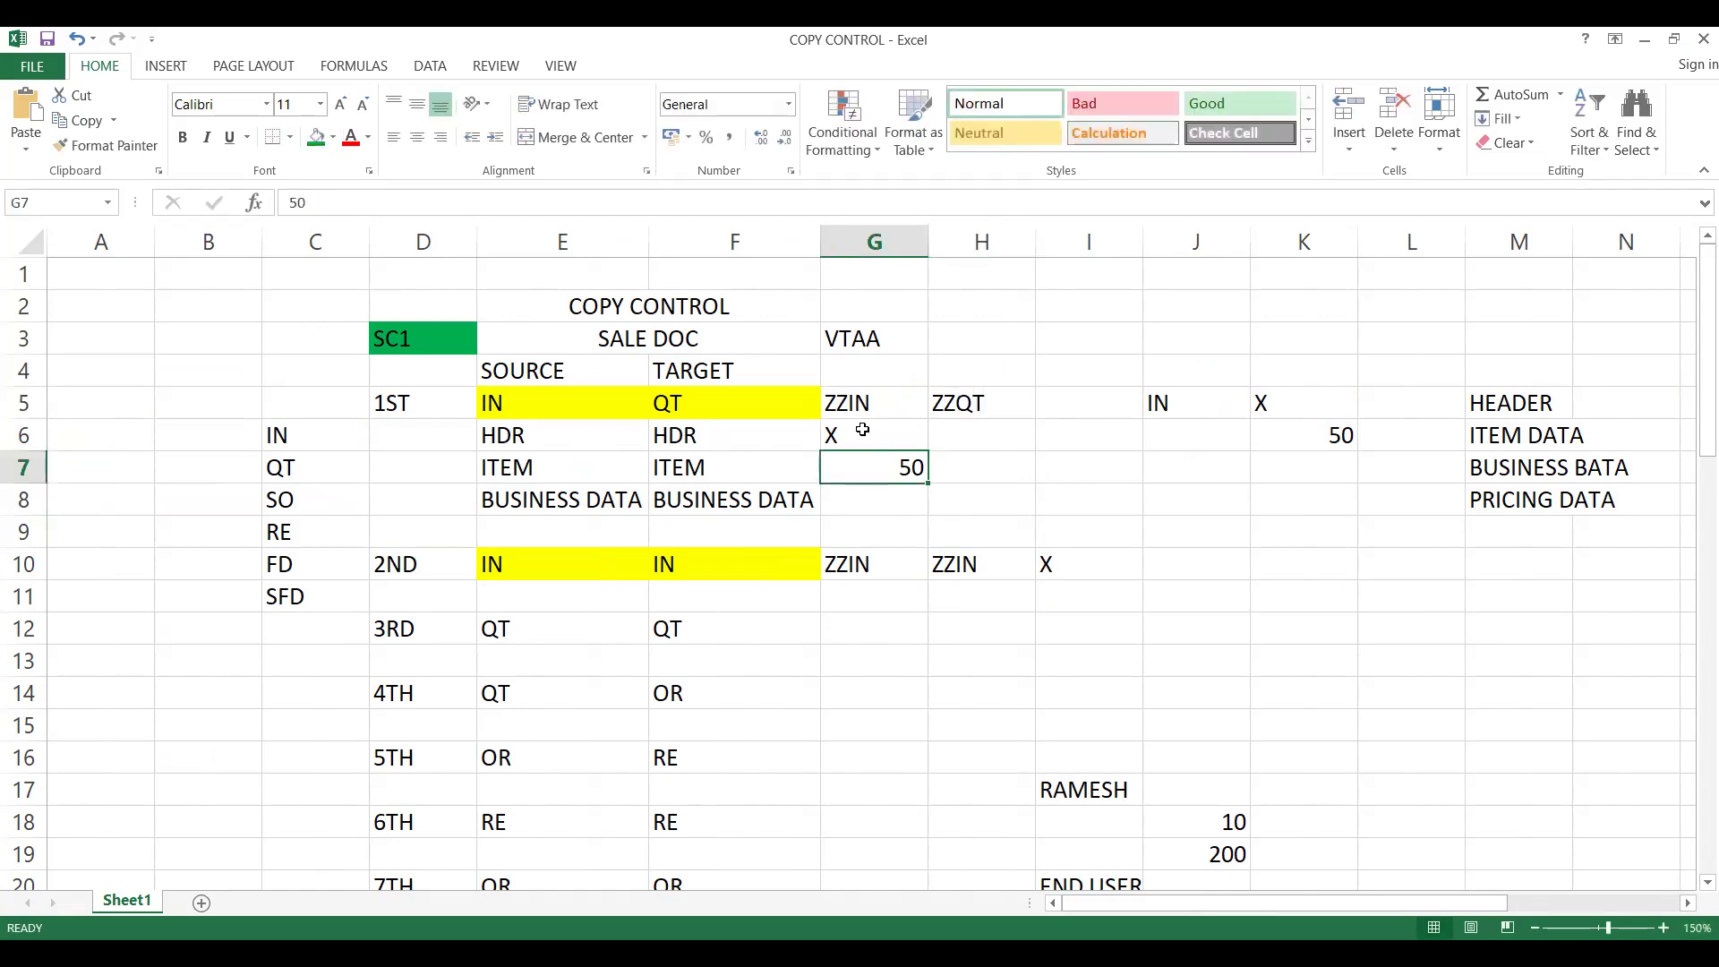
click(920, 441)
click(880, 408)
key(Tab)
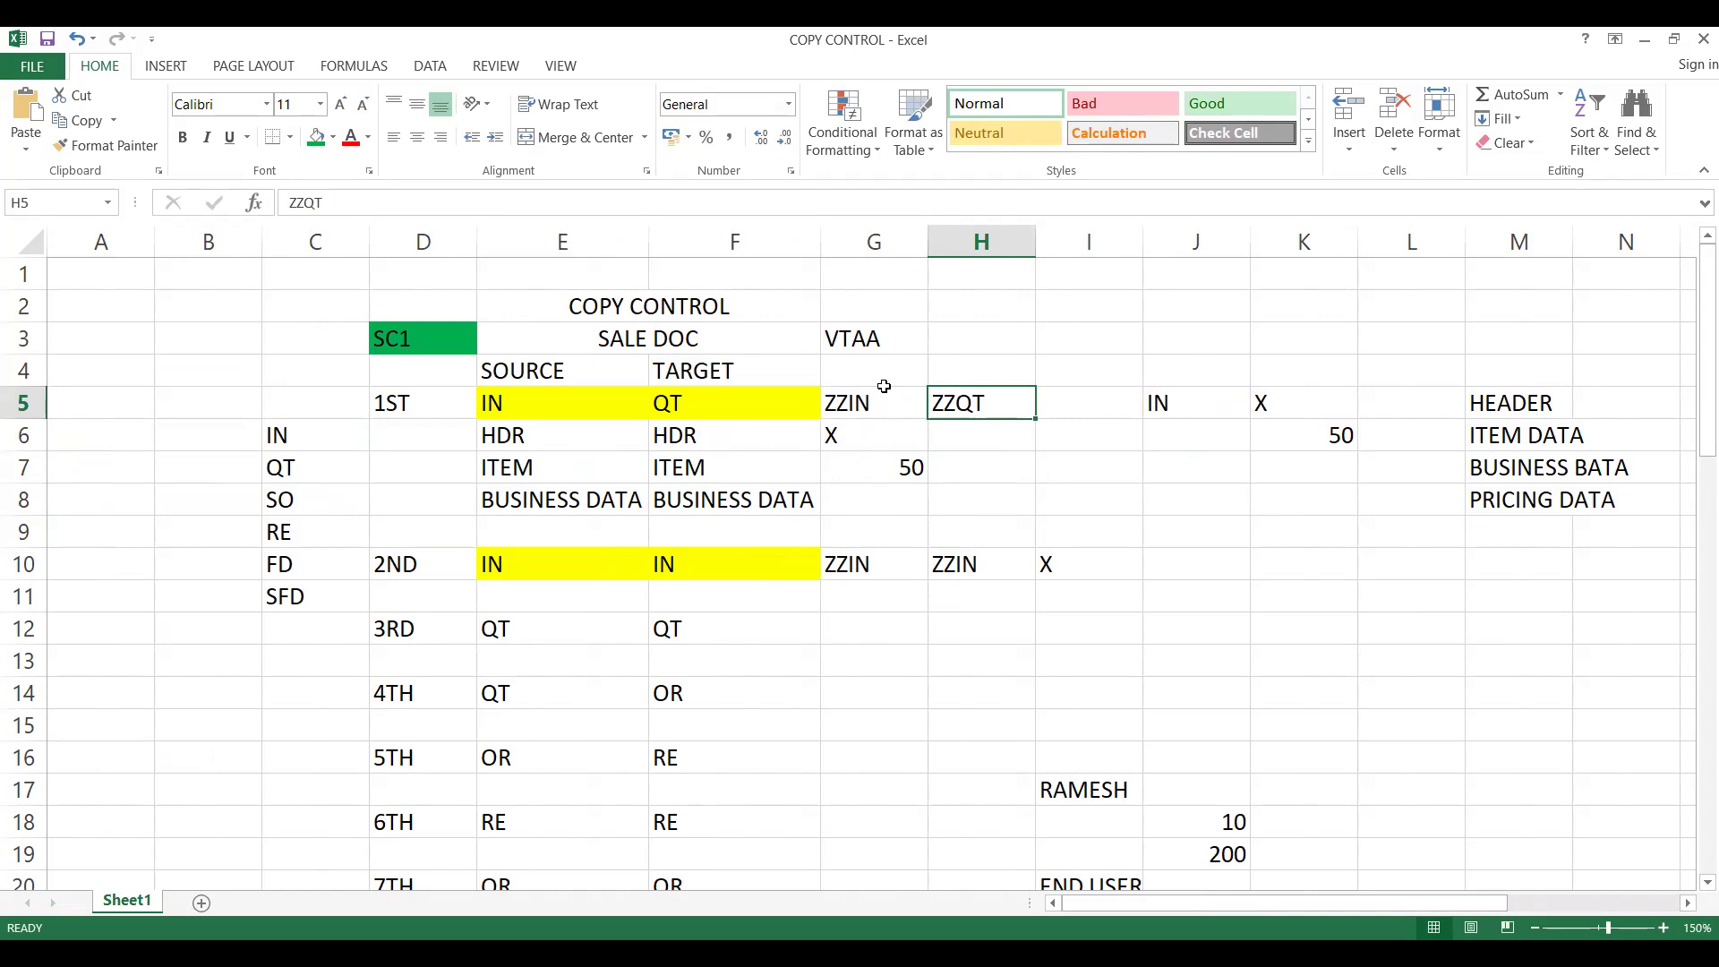
- Switch back to SAP and position the copy control header list at target QT and source IN
key(alt+Tab)
click(455, 875)
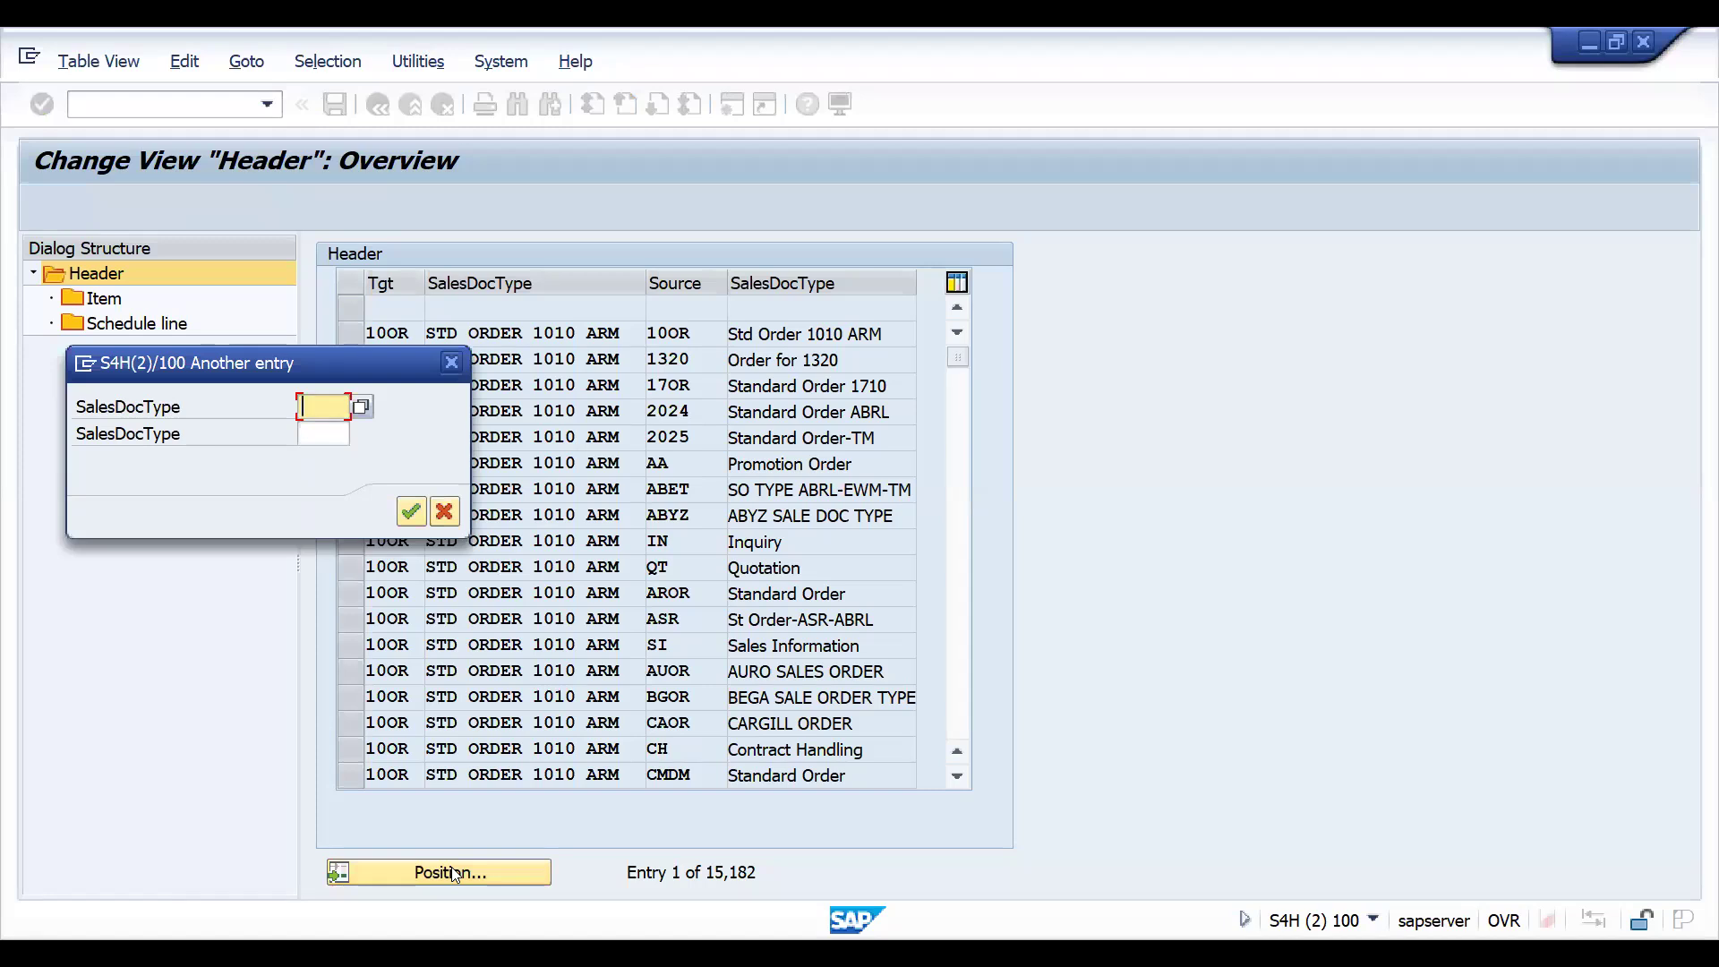
text(QT)
key(Tab)
text(IN)
key(Return)
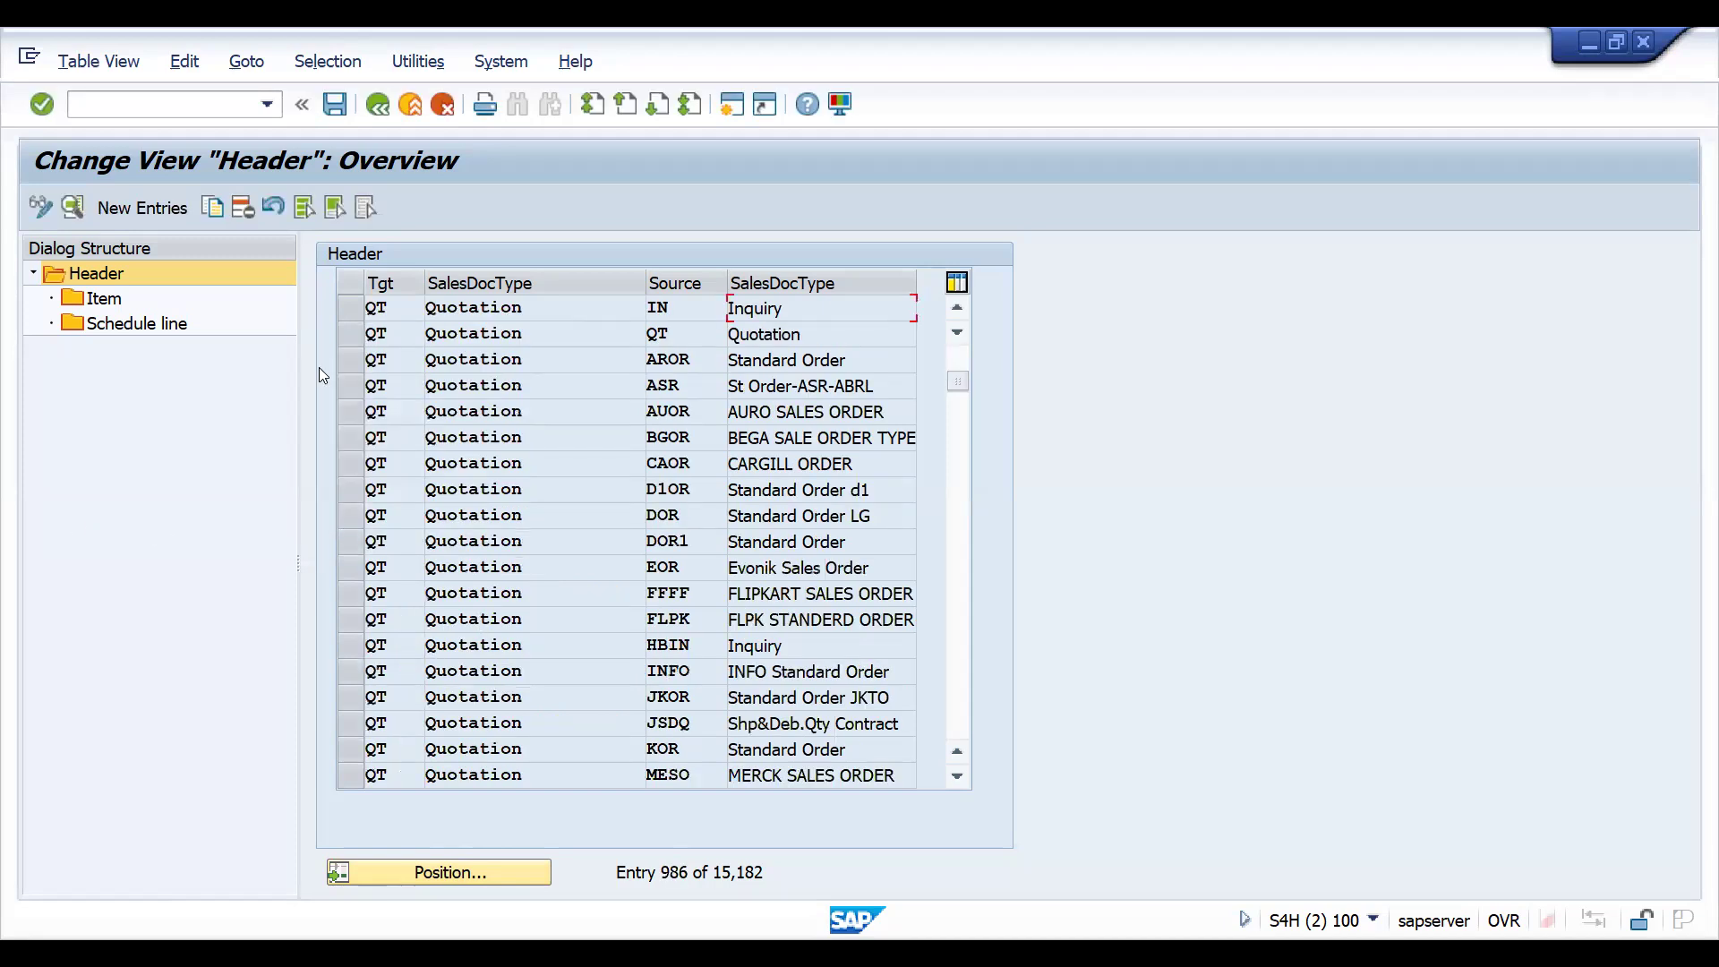
- Copy the QT from IN header entry, setting the reference document type to ZZIN and the target document type to ZZQT
click(356, 315)
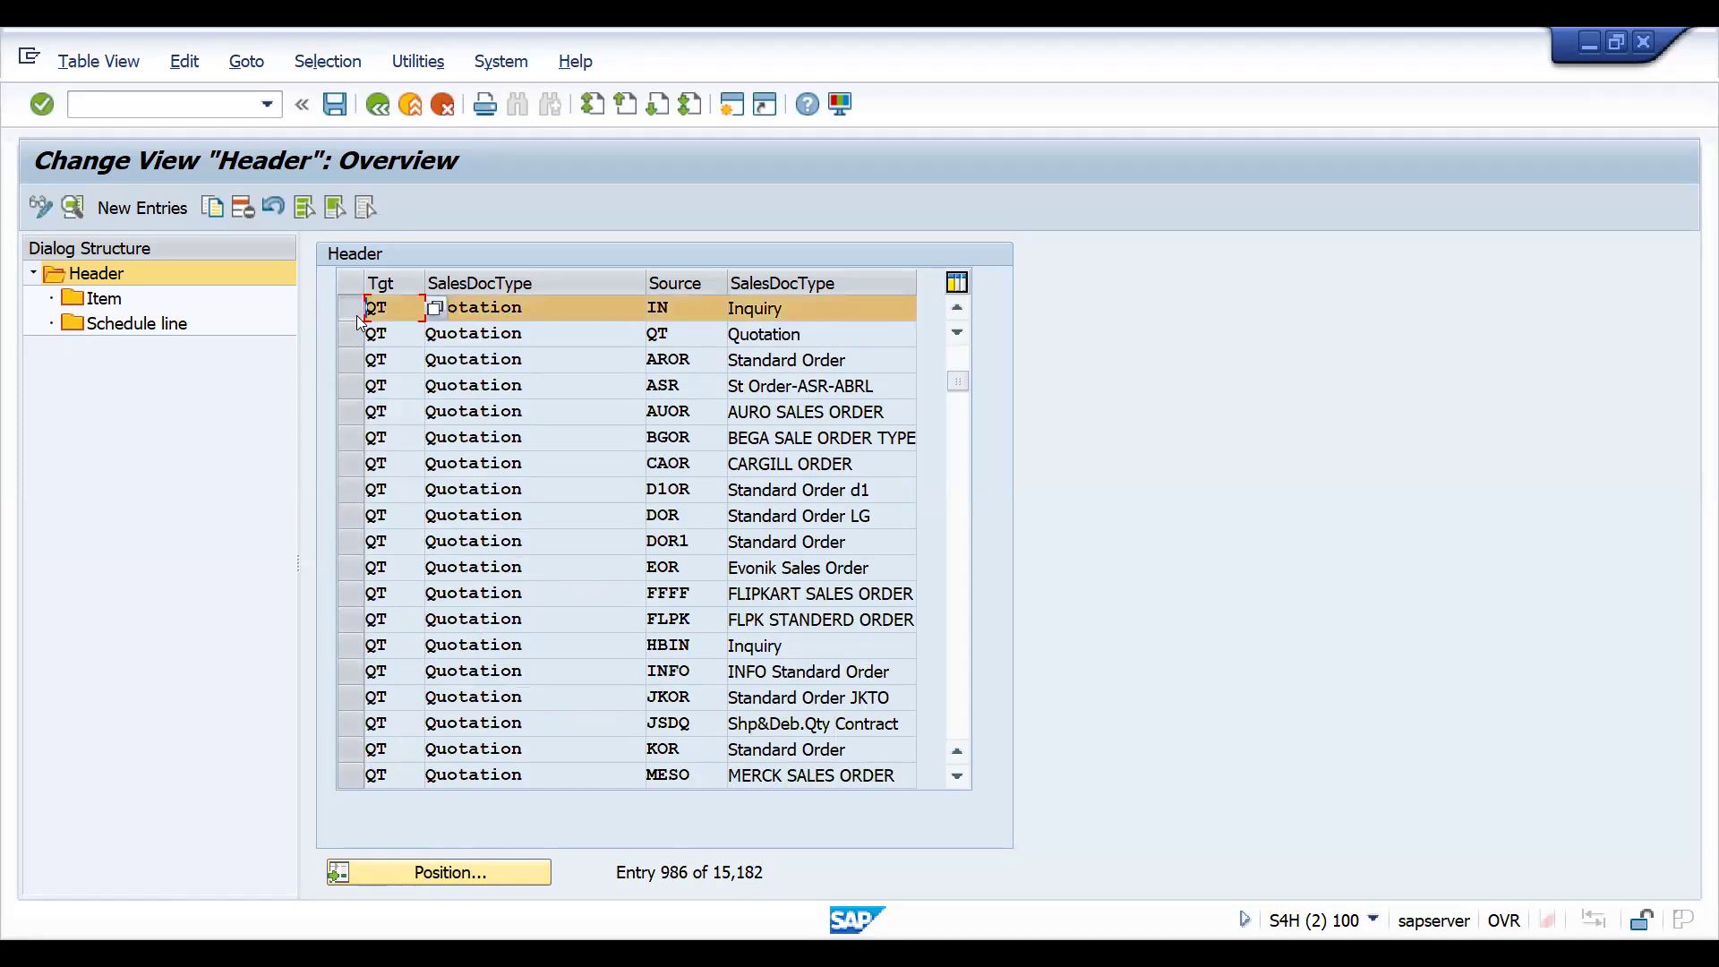
click(213, 207)
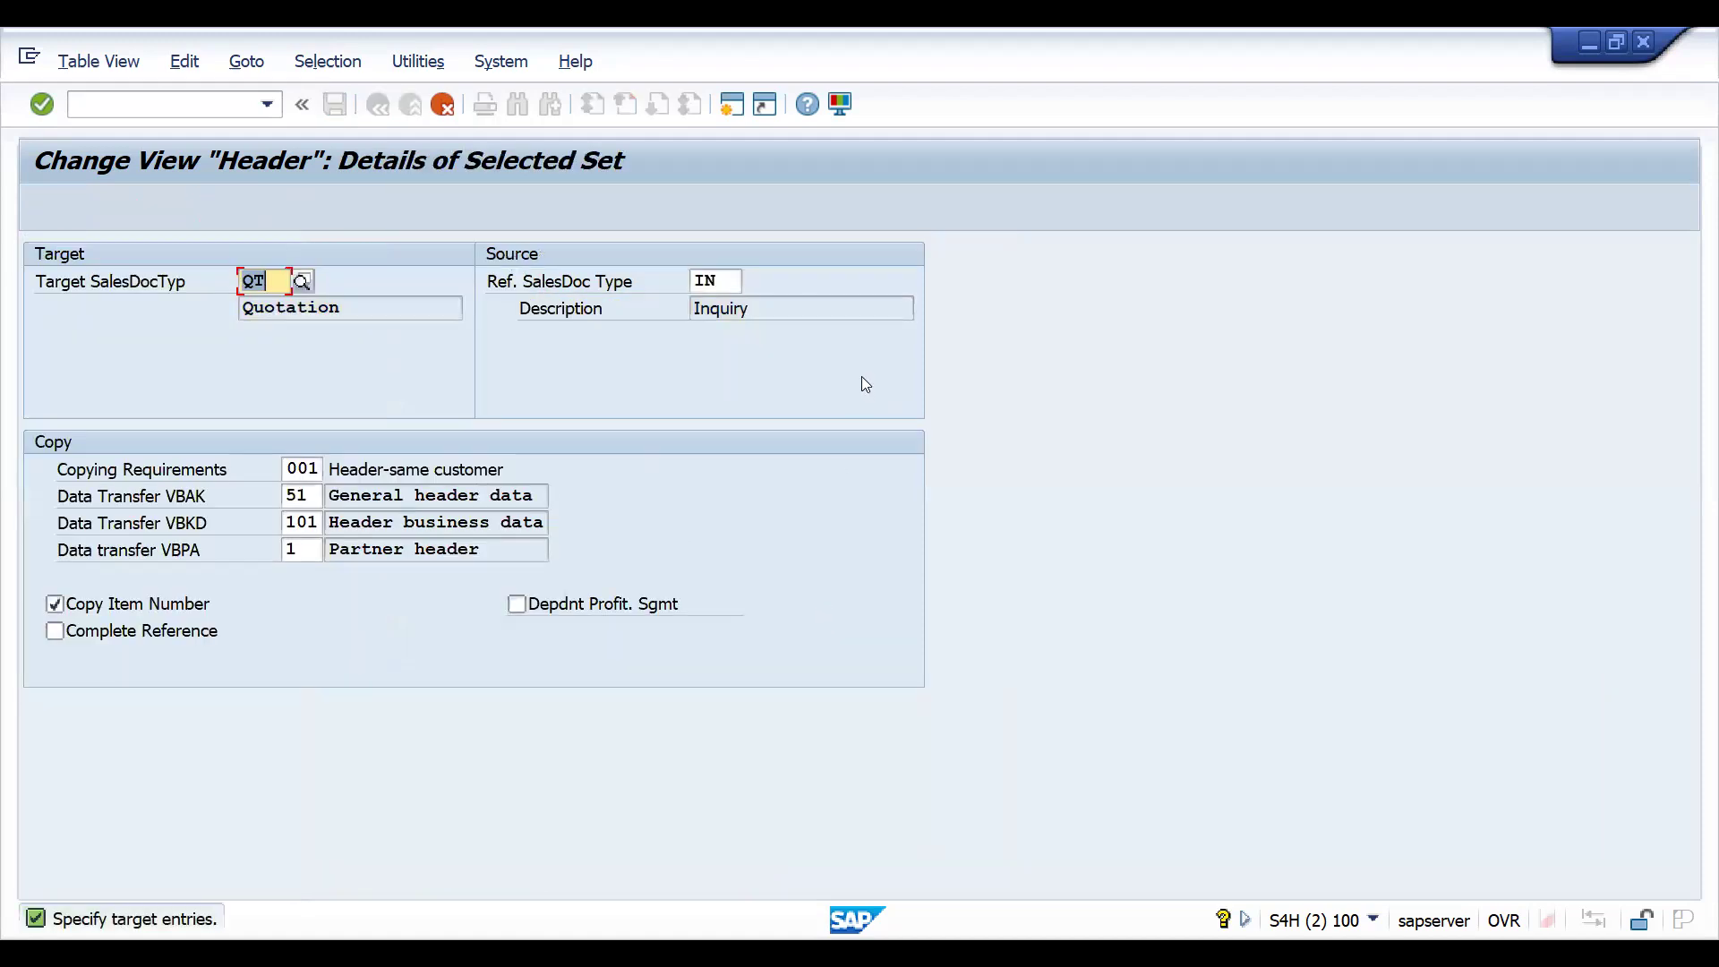
click(726, 283)
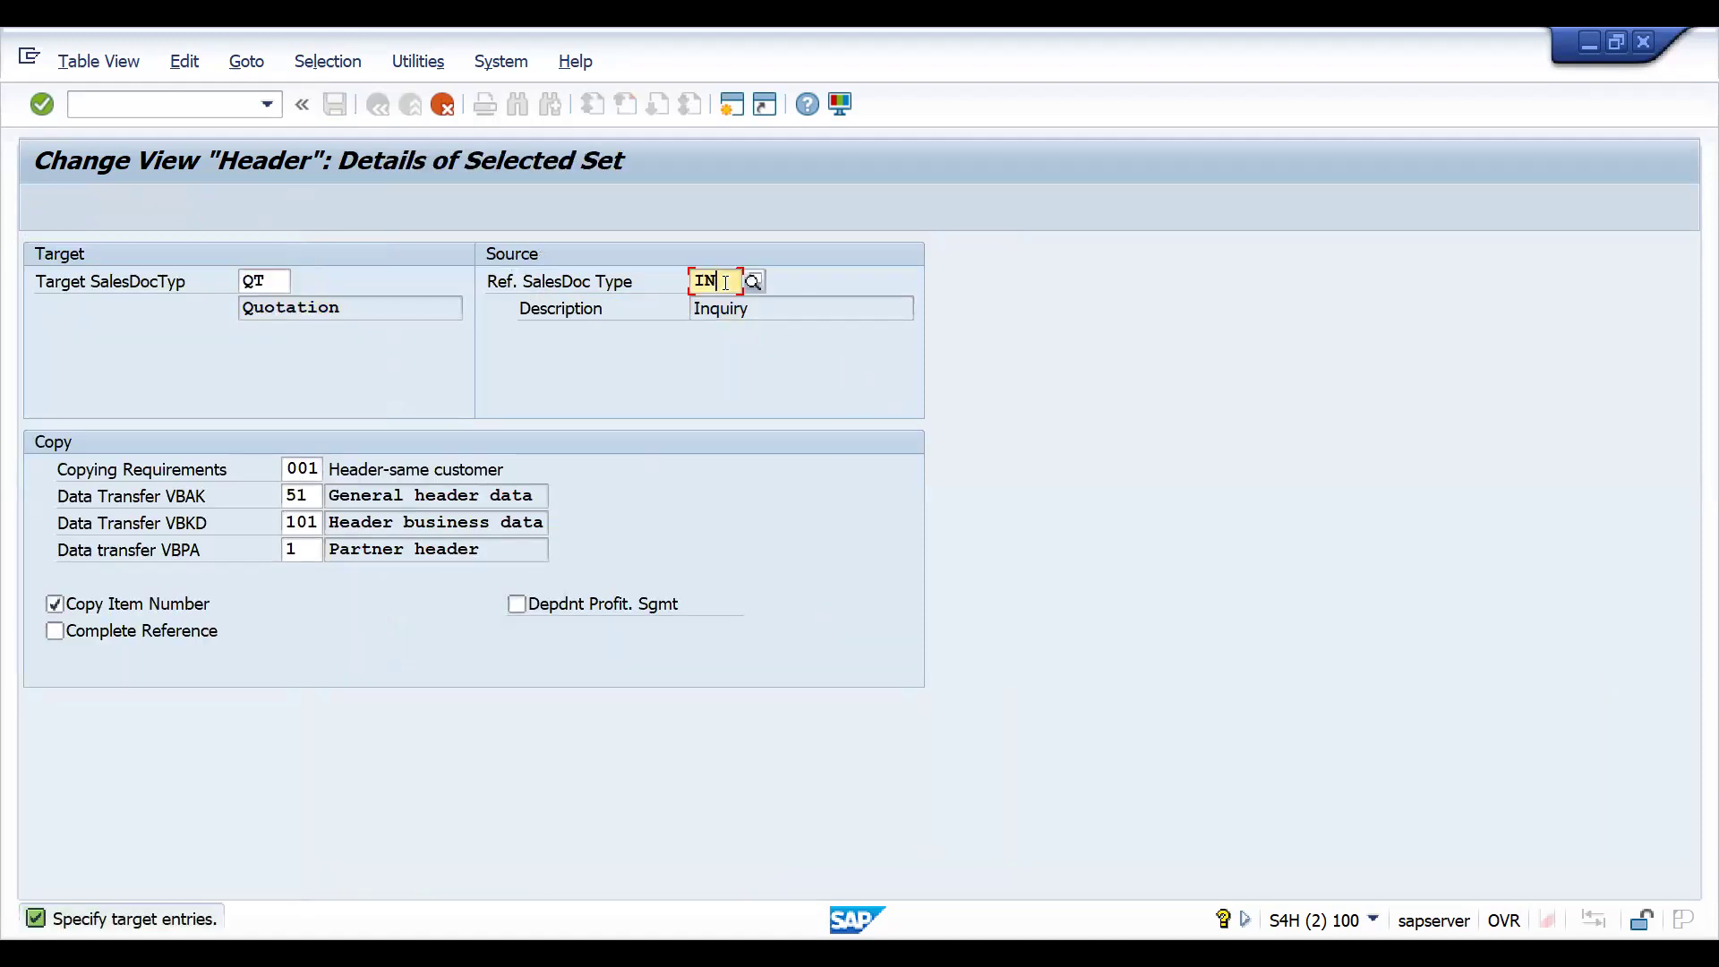
key(BackSpace)
key(BackSpace)
text(ZZIN)
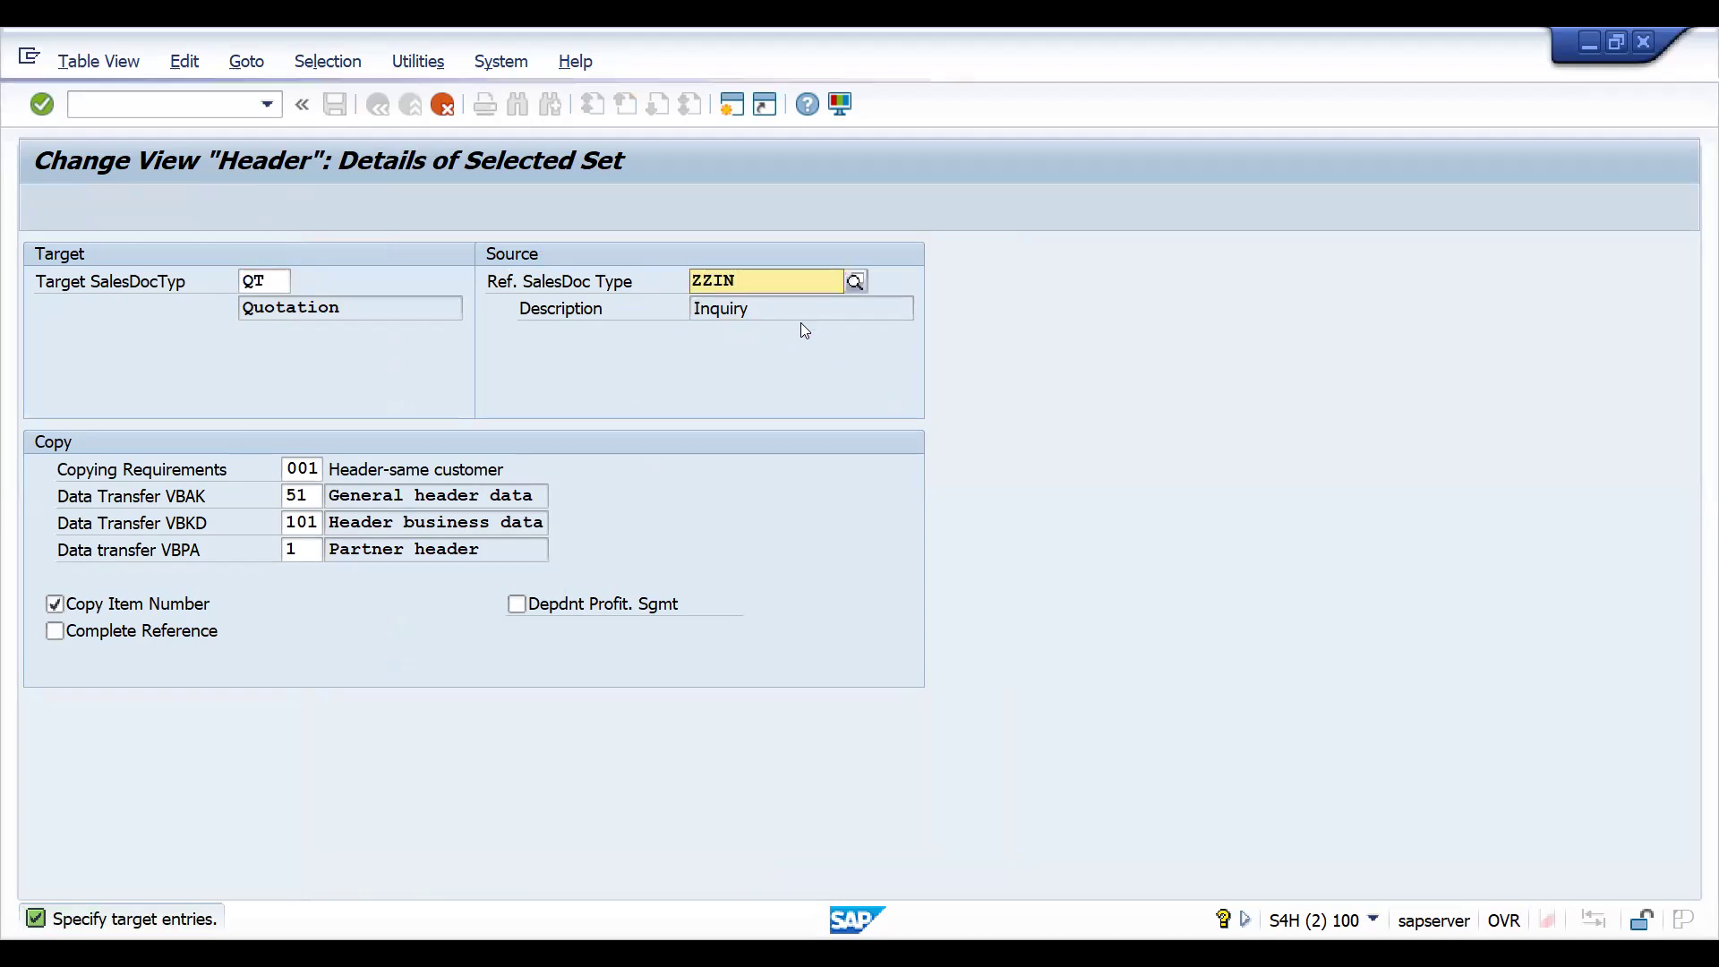
click(732, 336)
click(270, 278)
key(BackSpace)
key(BackSpace)
text(ZZQT)
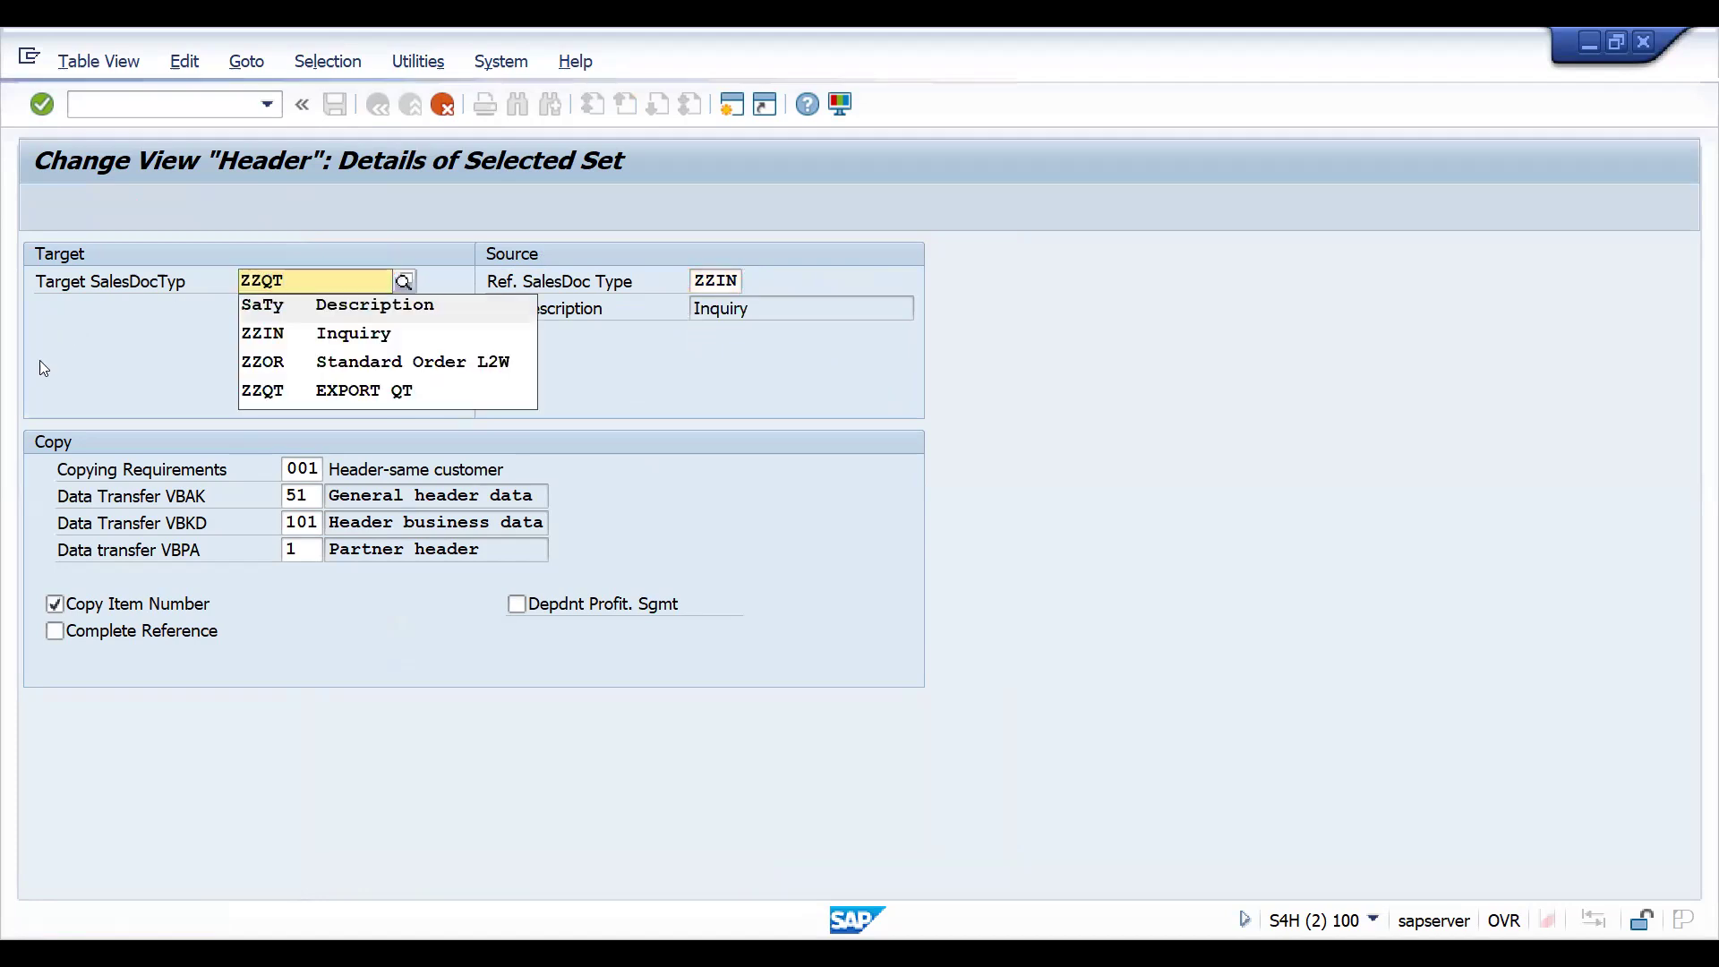
key(Return)
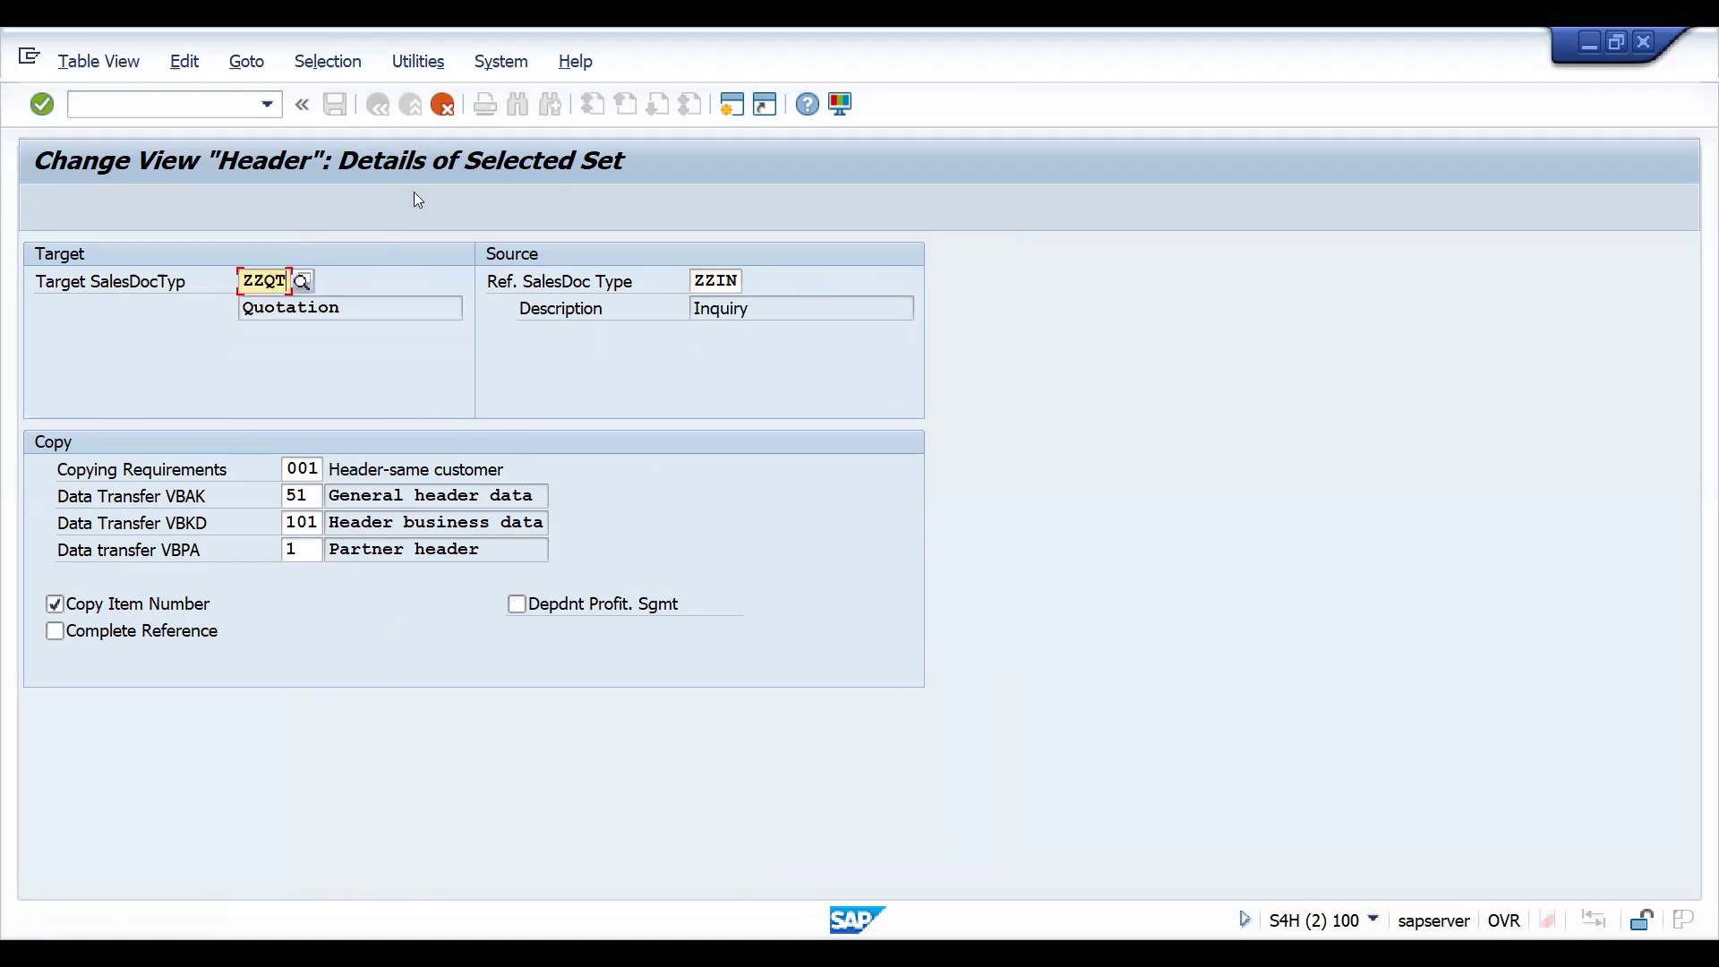
- Confirm the new header entry with all its dependent entries copied, continuing past the TAG item category details
key(Return)
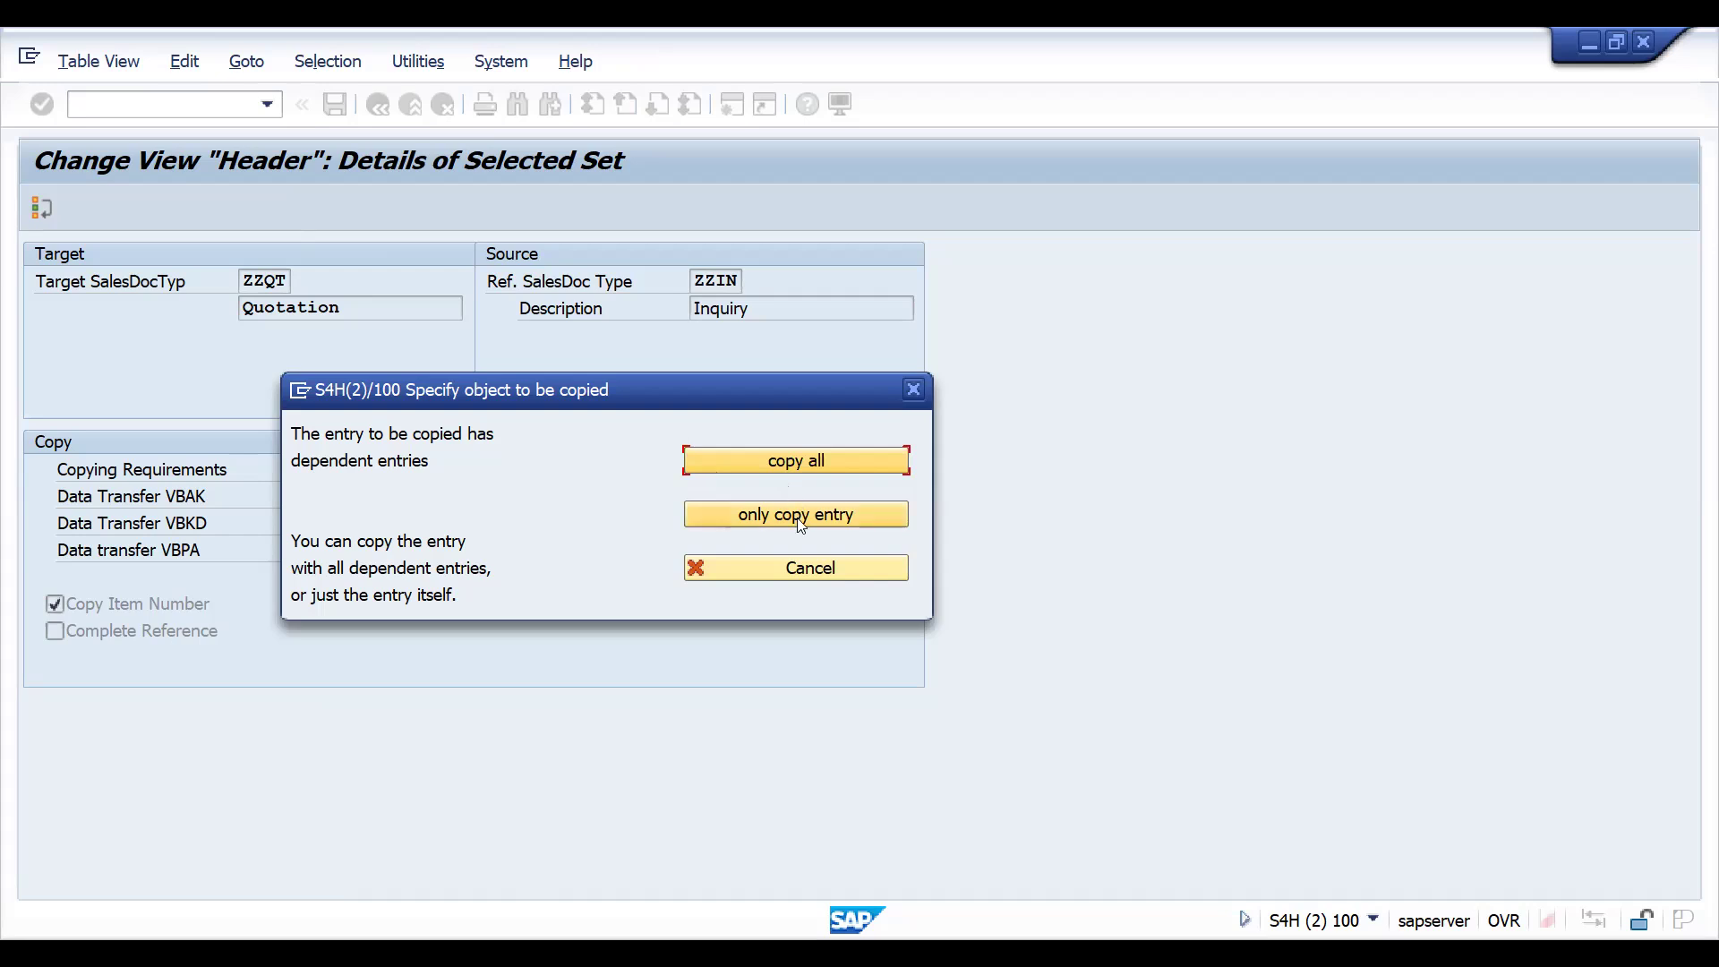
click(785, 467)
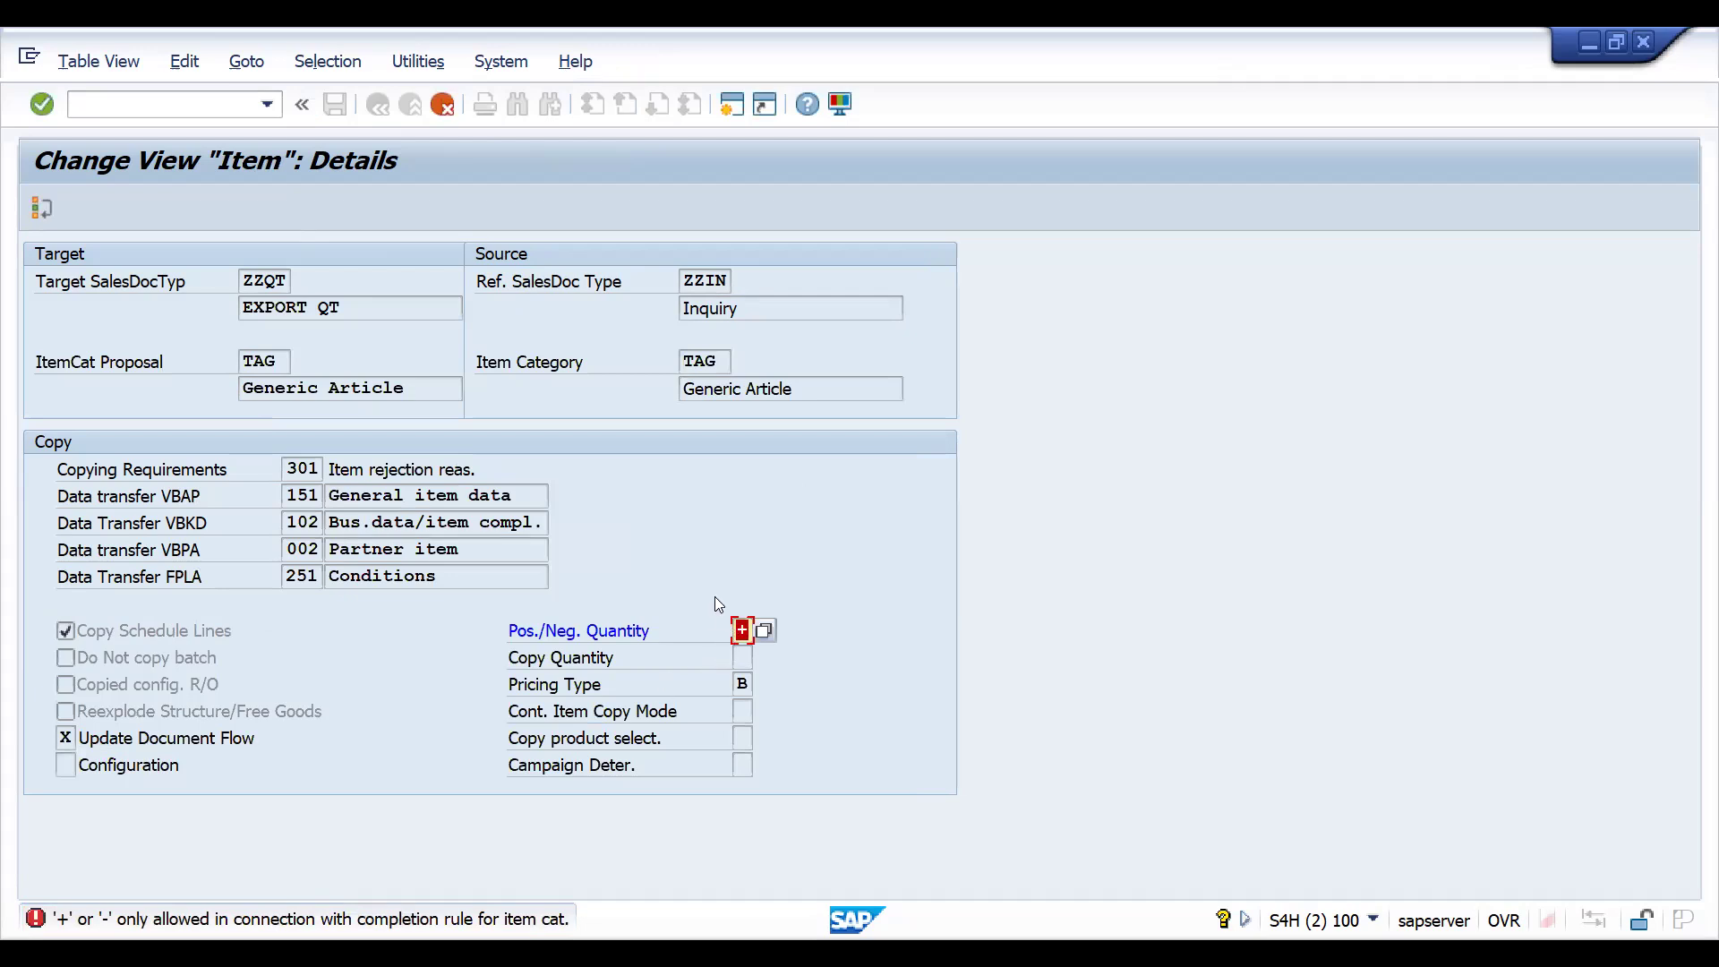
click(43, 210)
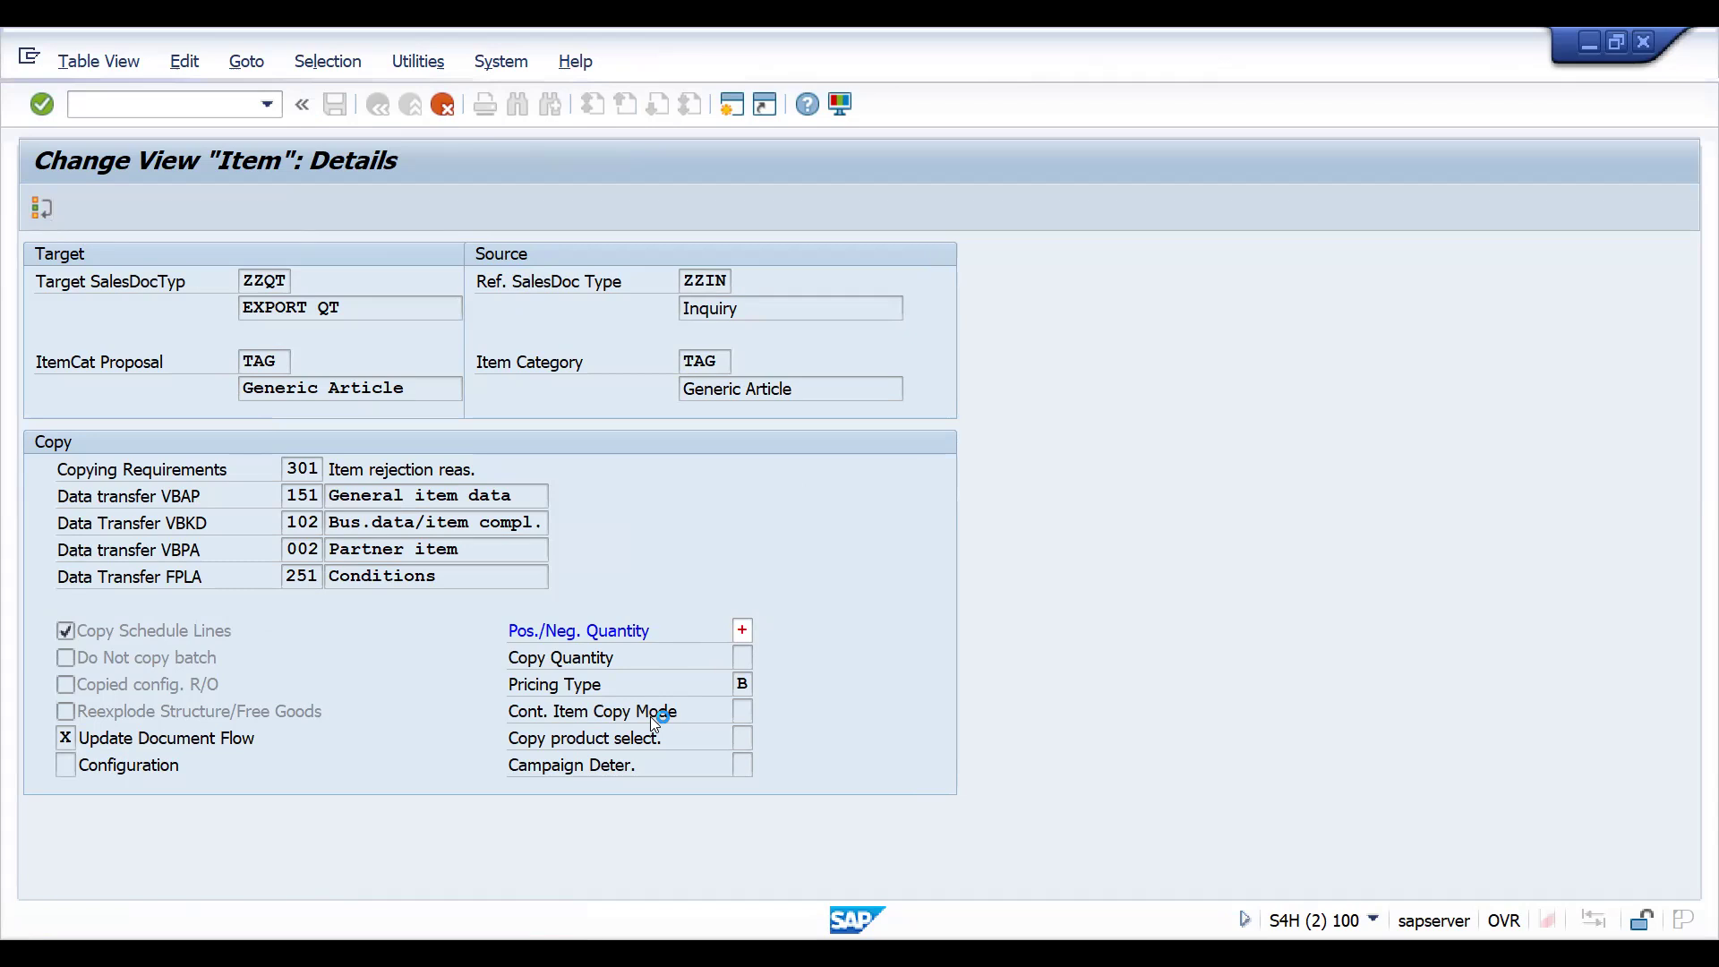
click(735, 787)
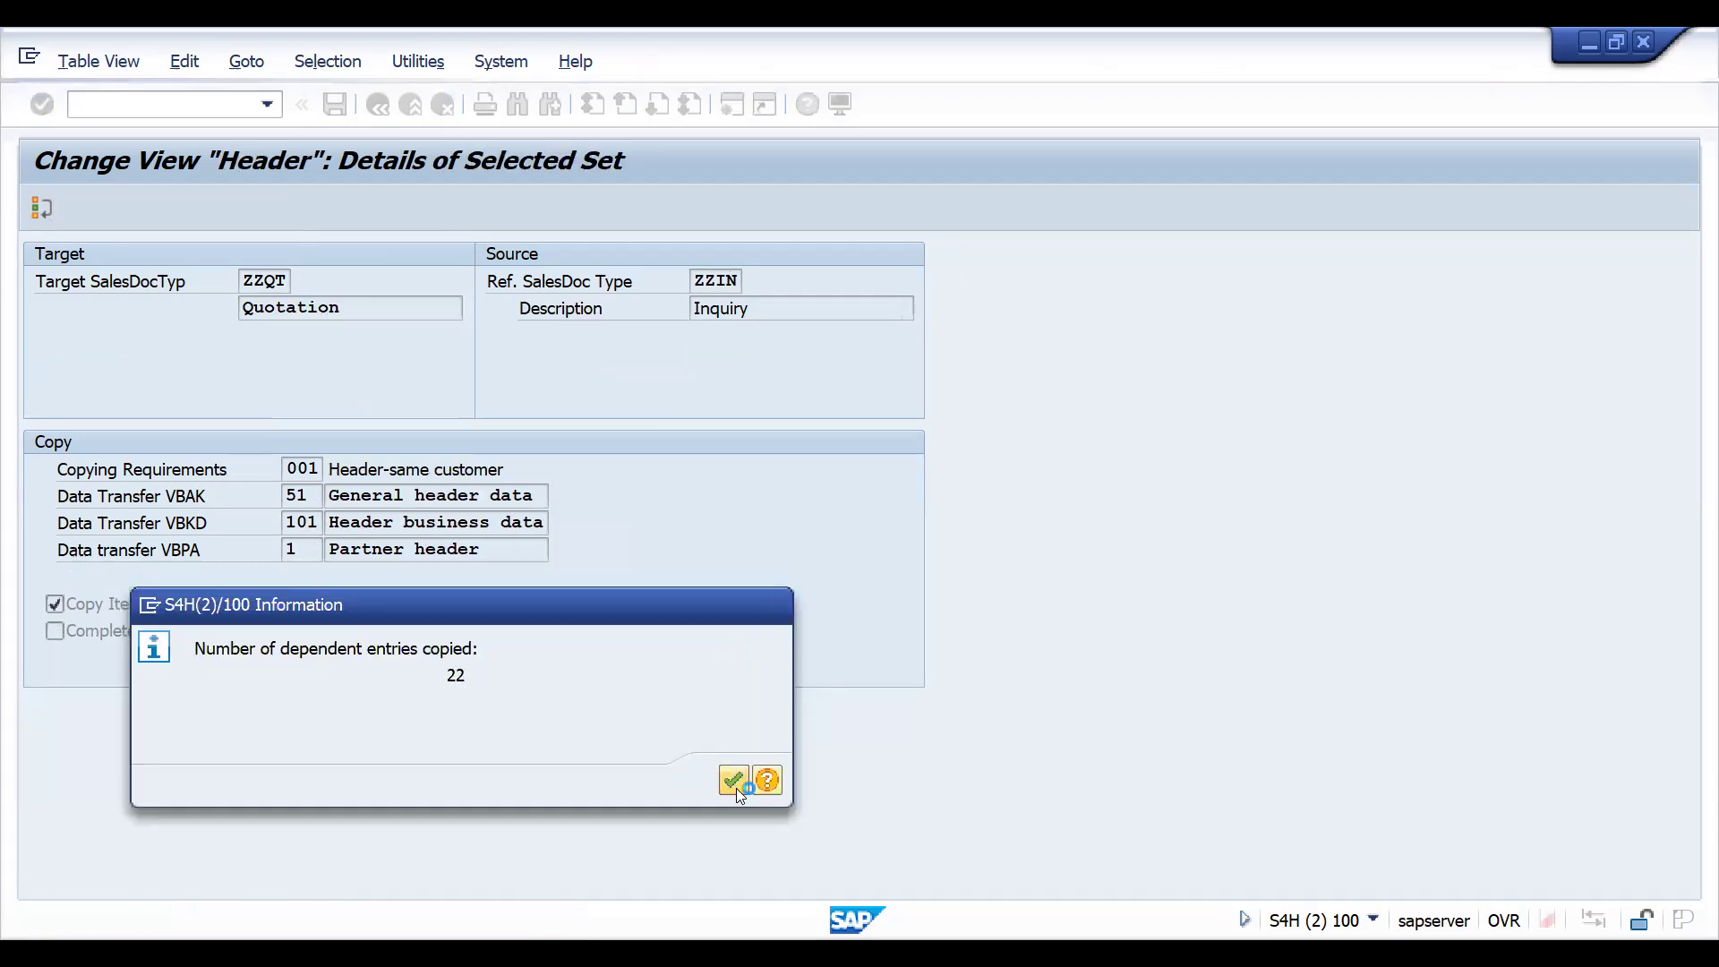
- Select the ZZQT from ZZIN header entry and open its item-level copy control
click(344, 313)
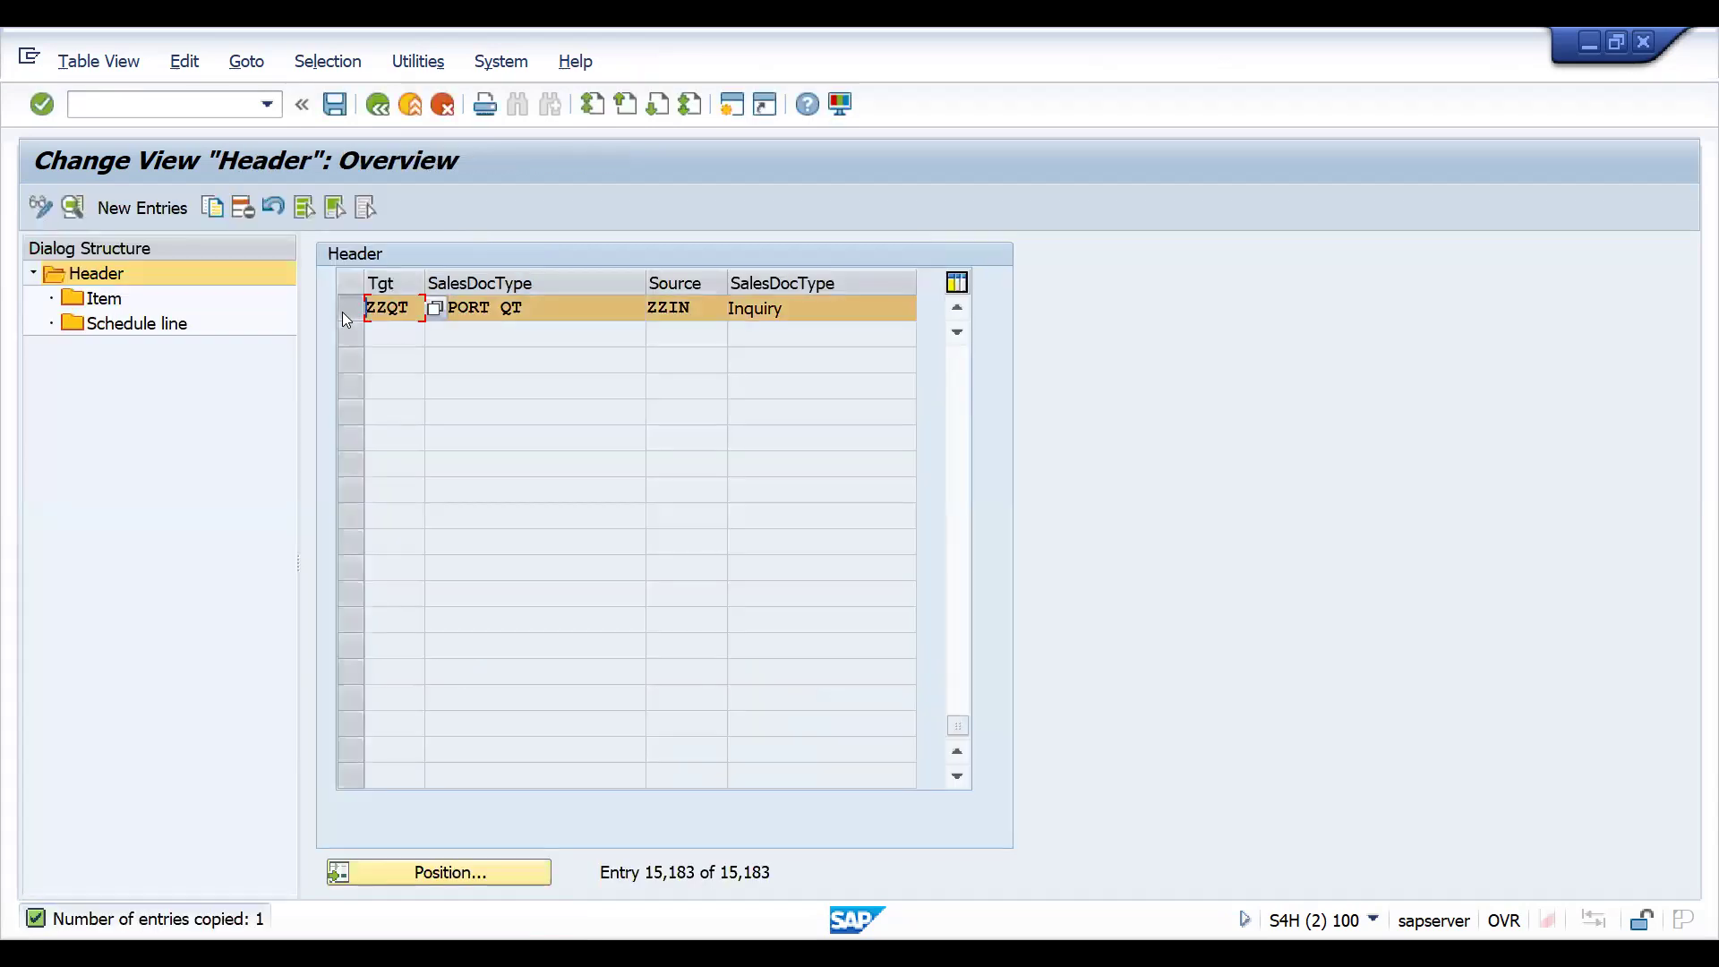
double_click(72, 298)
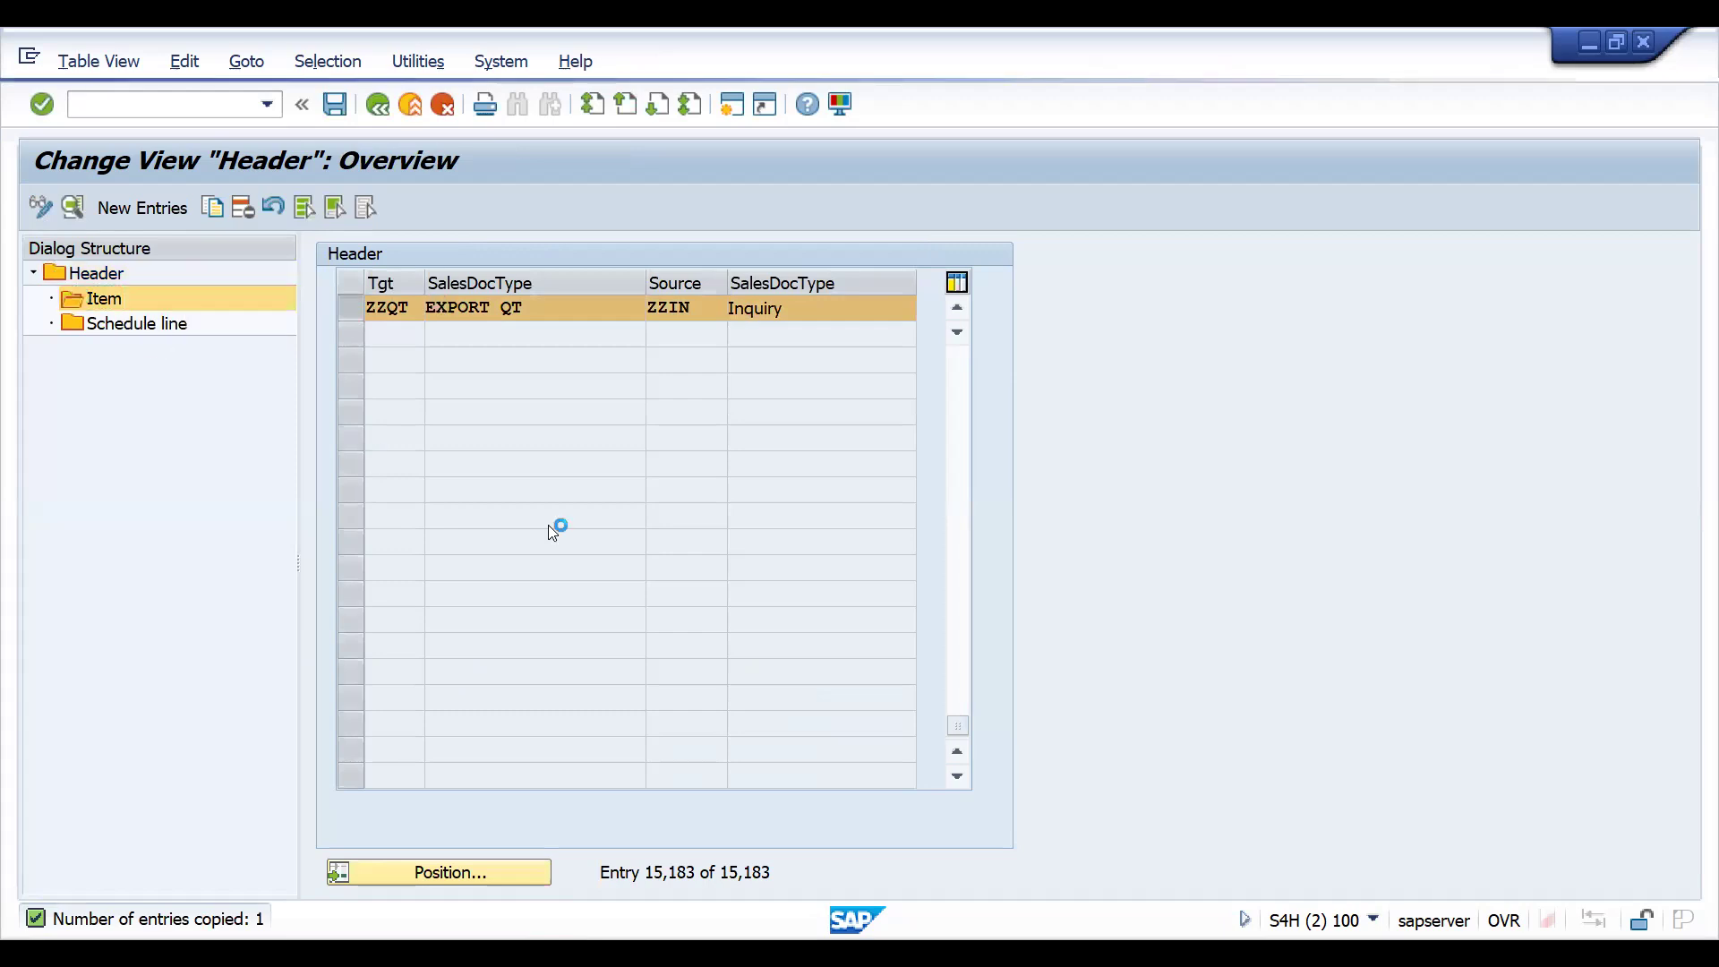
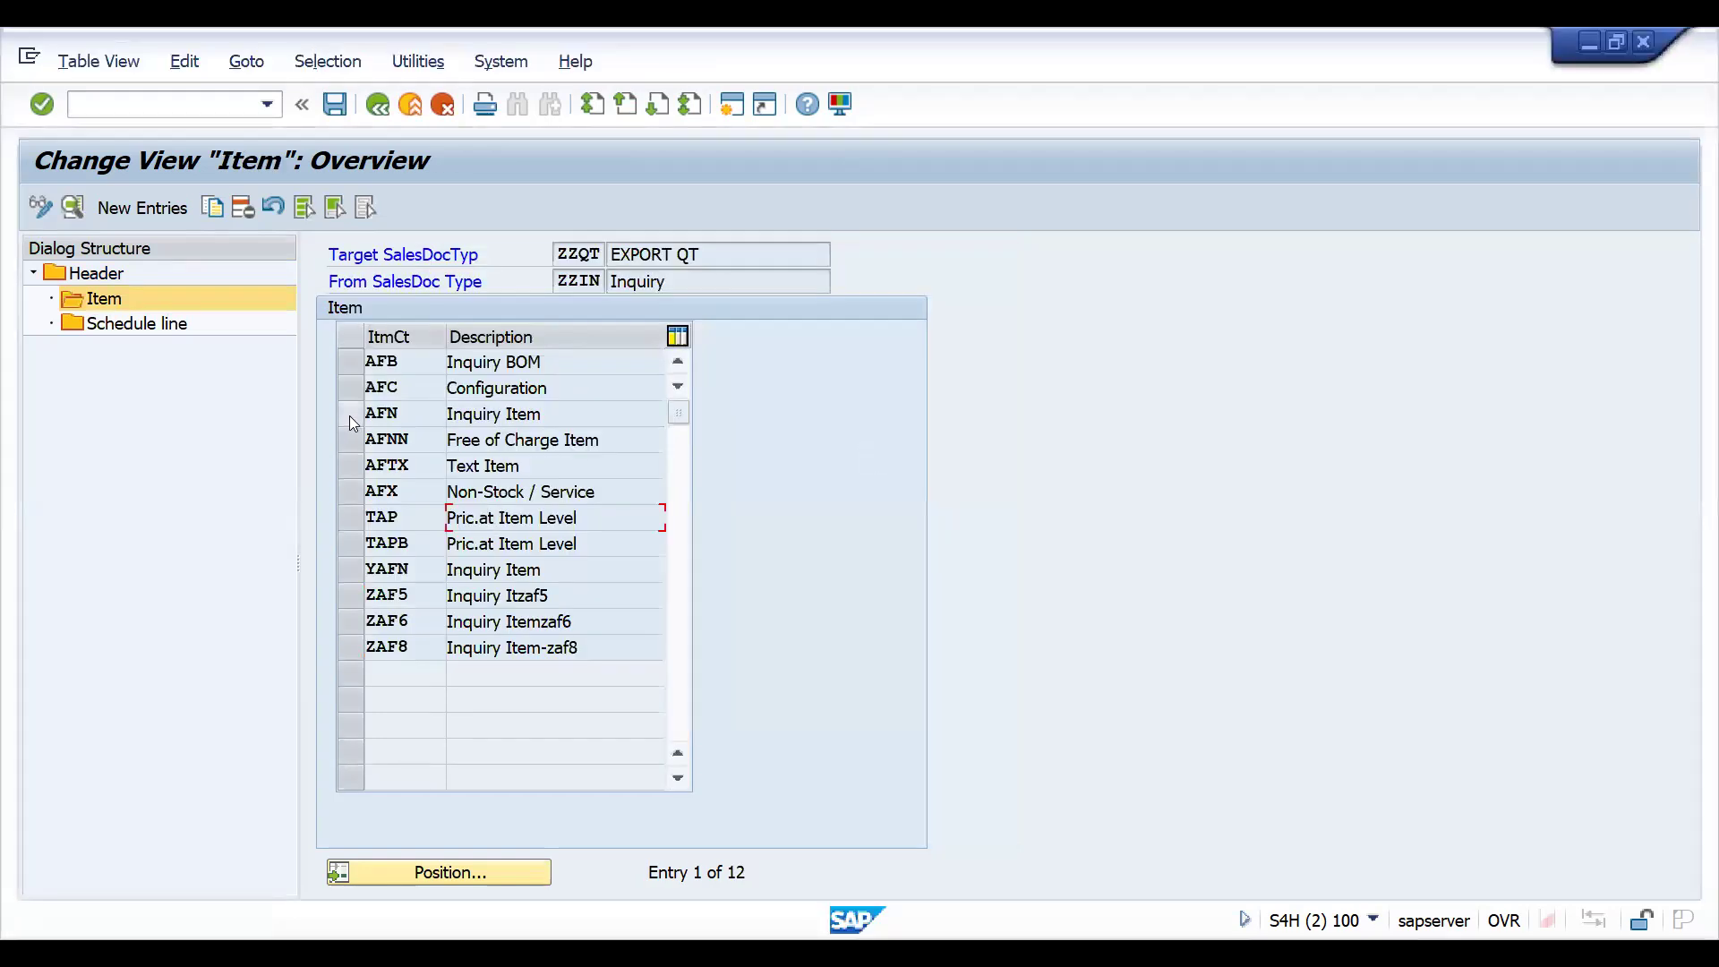
- Open the AFN item category's copy control details for ZZQT from ZZIN and save the configuration to the proposed customizing request
click(349, 414)
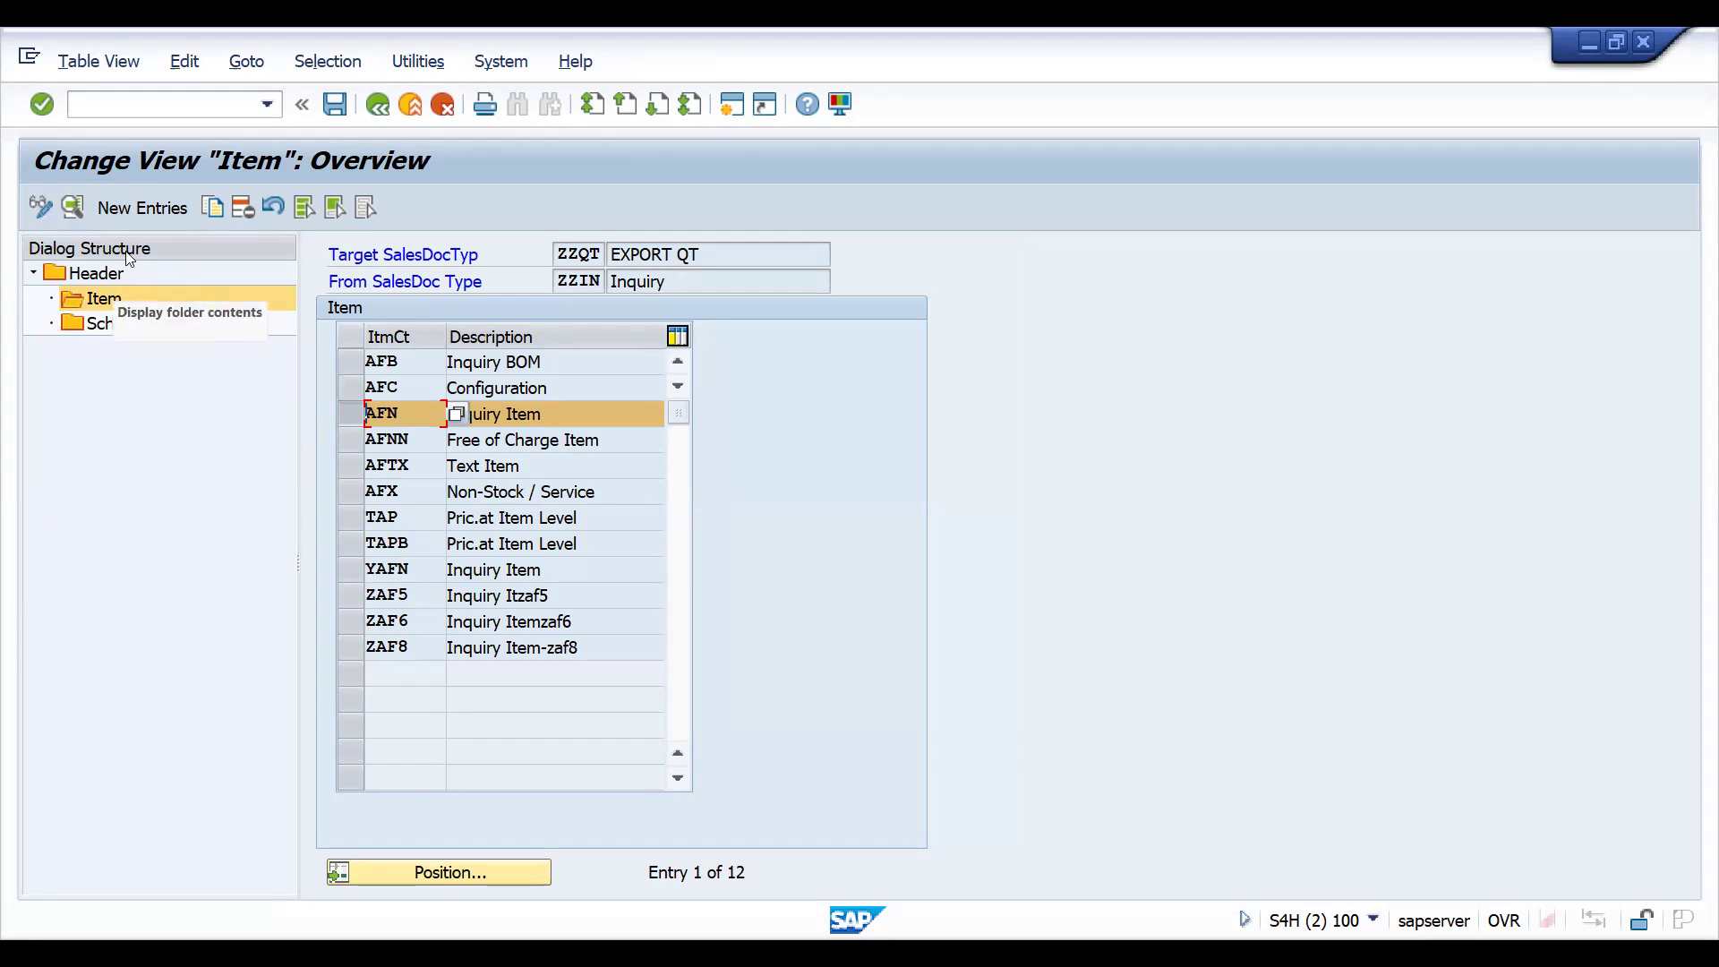
click(74, 209)
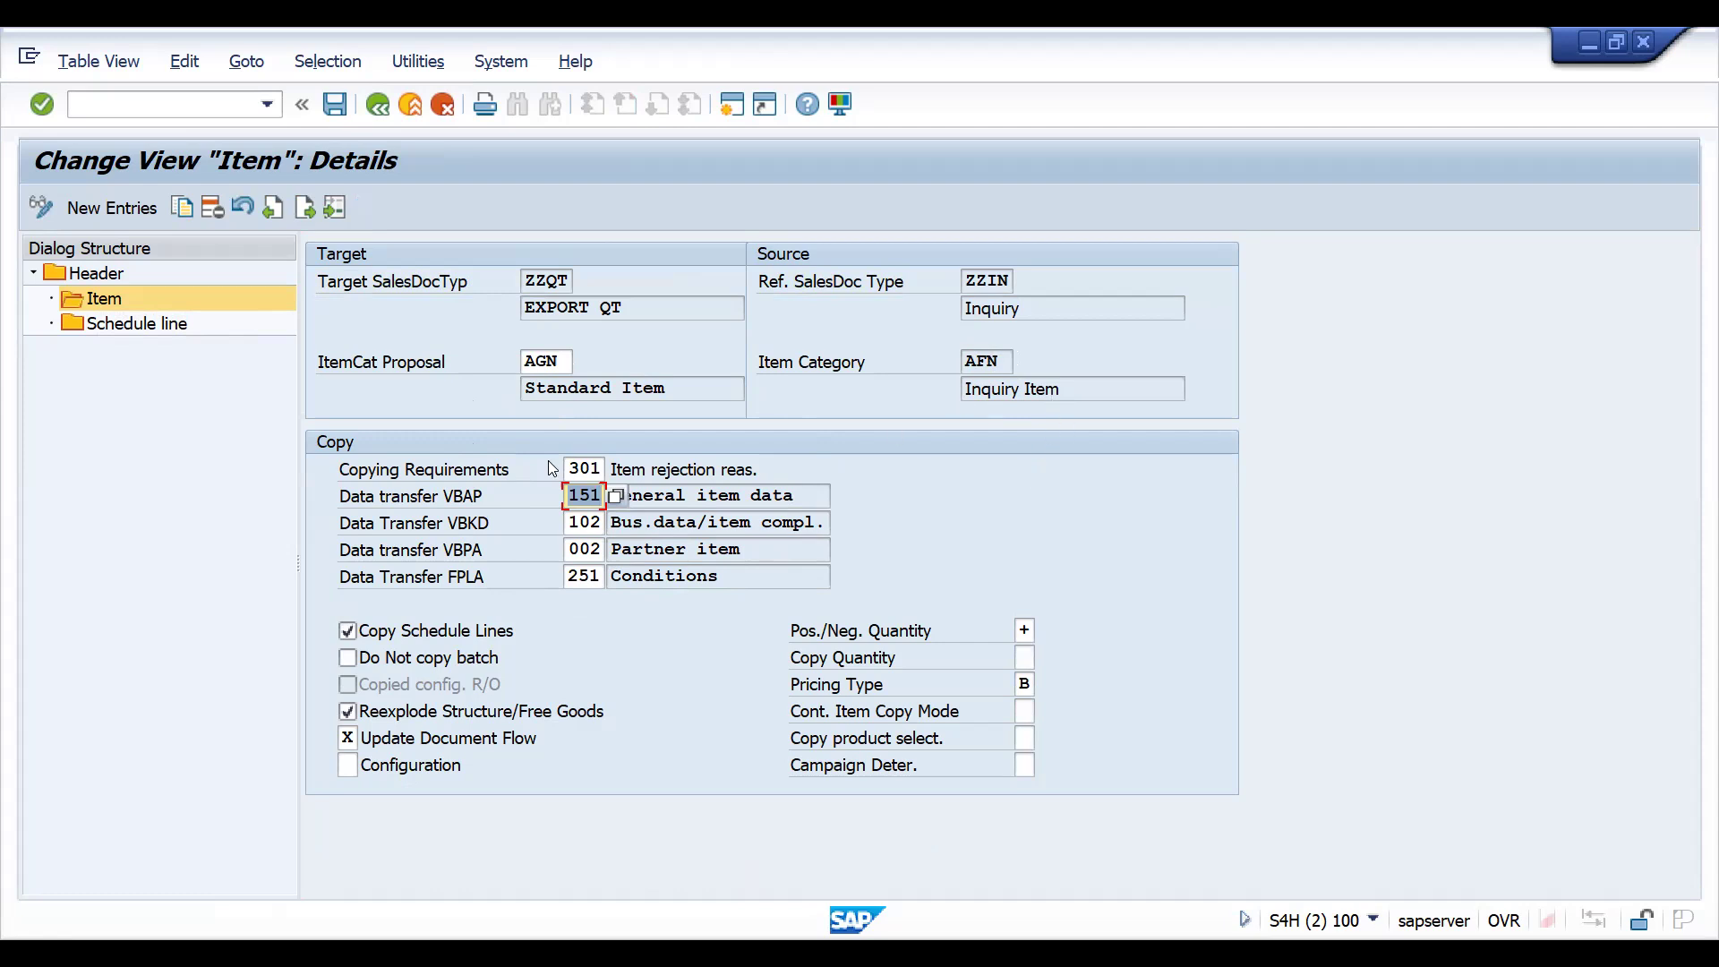
click(334, 104)
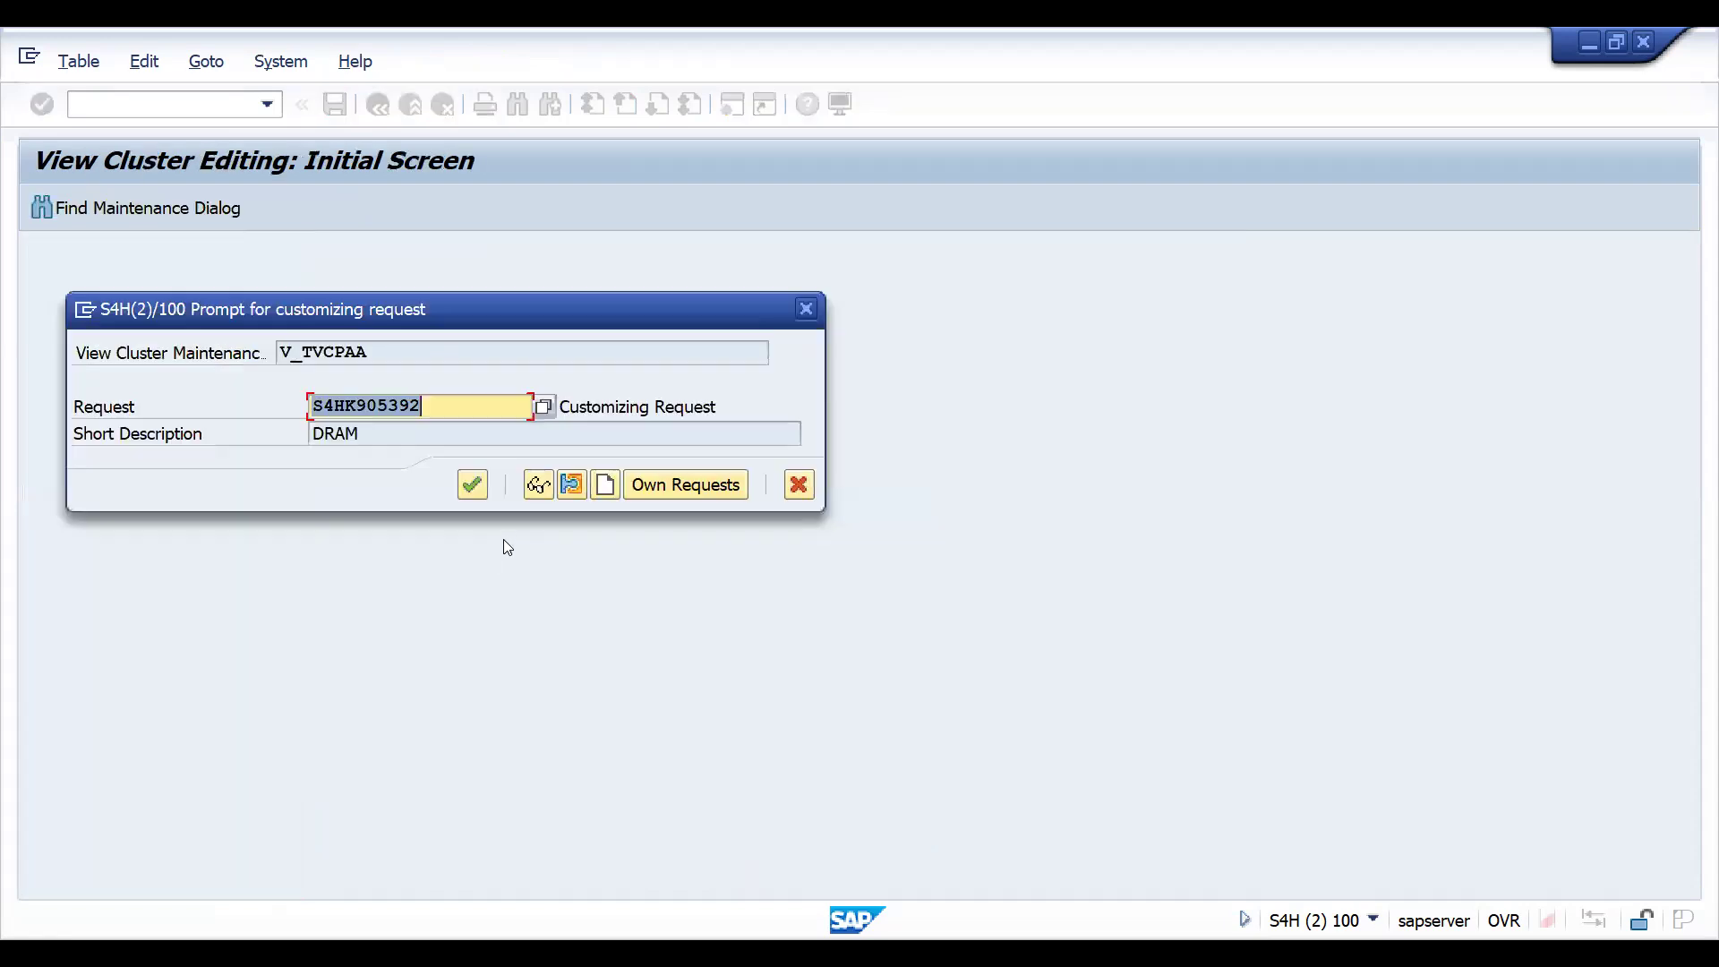
click(472, 486)
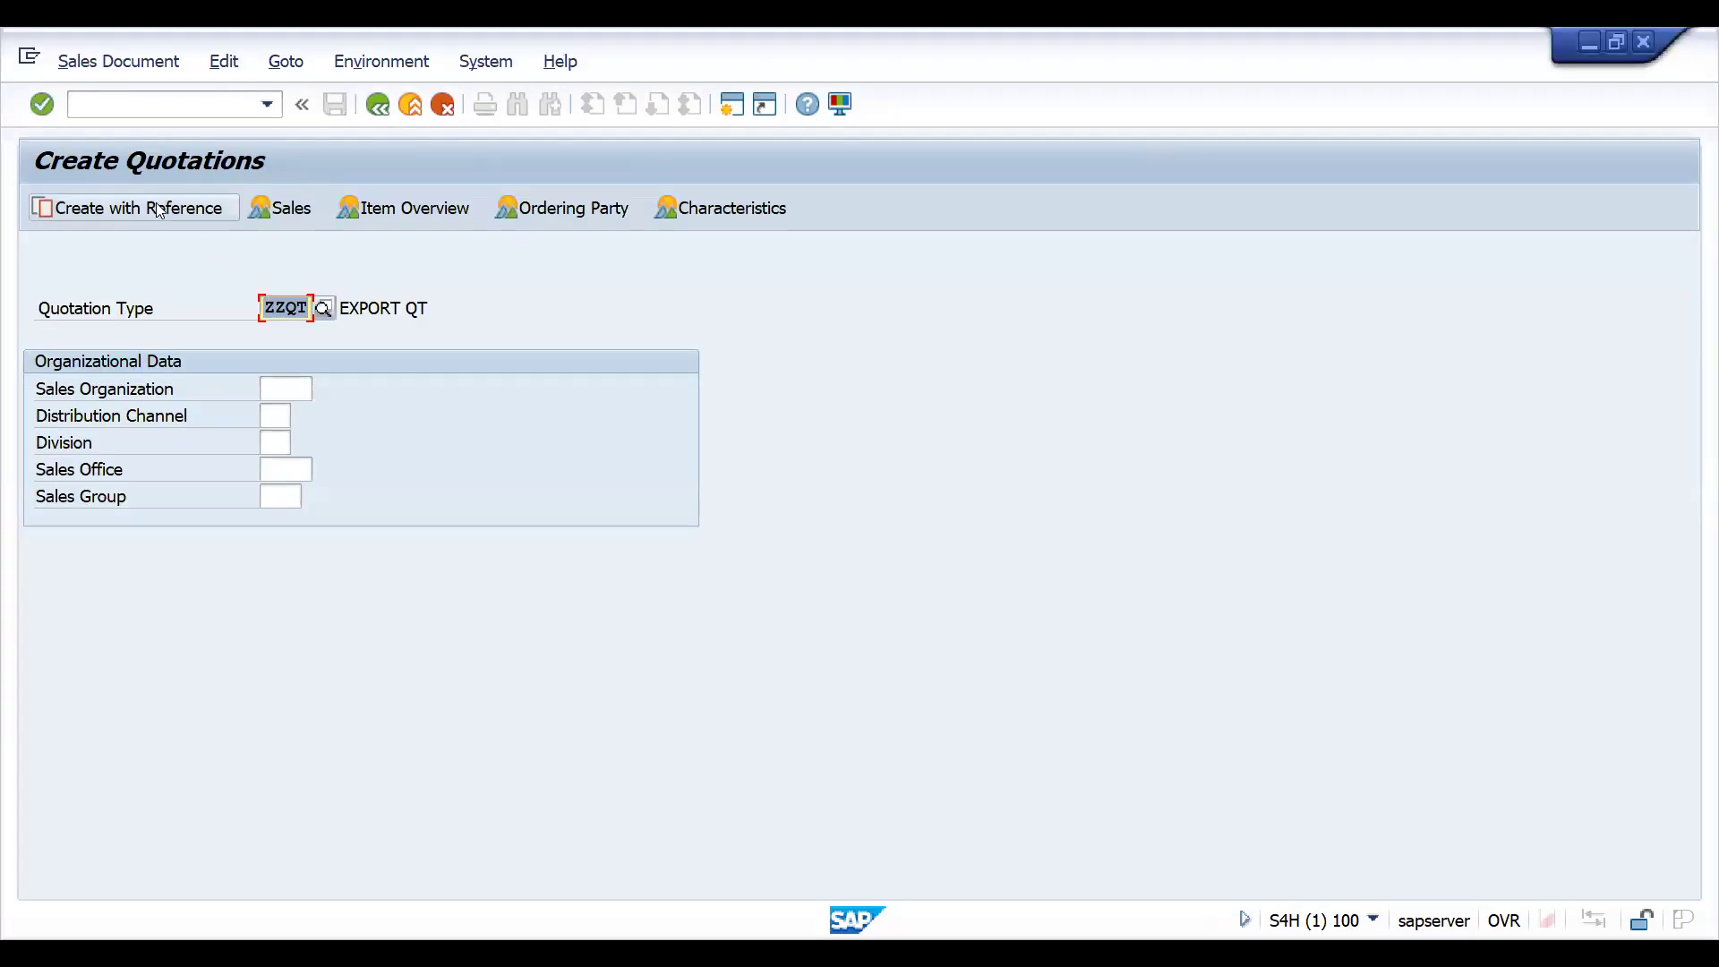
- Create a ZZQT quotation with reference to the proposed inquiry and check the item category of its copied item
click(156, 206)
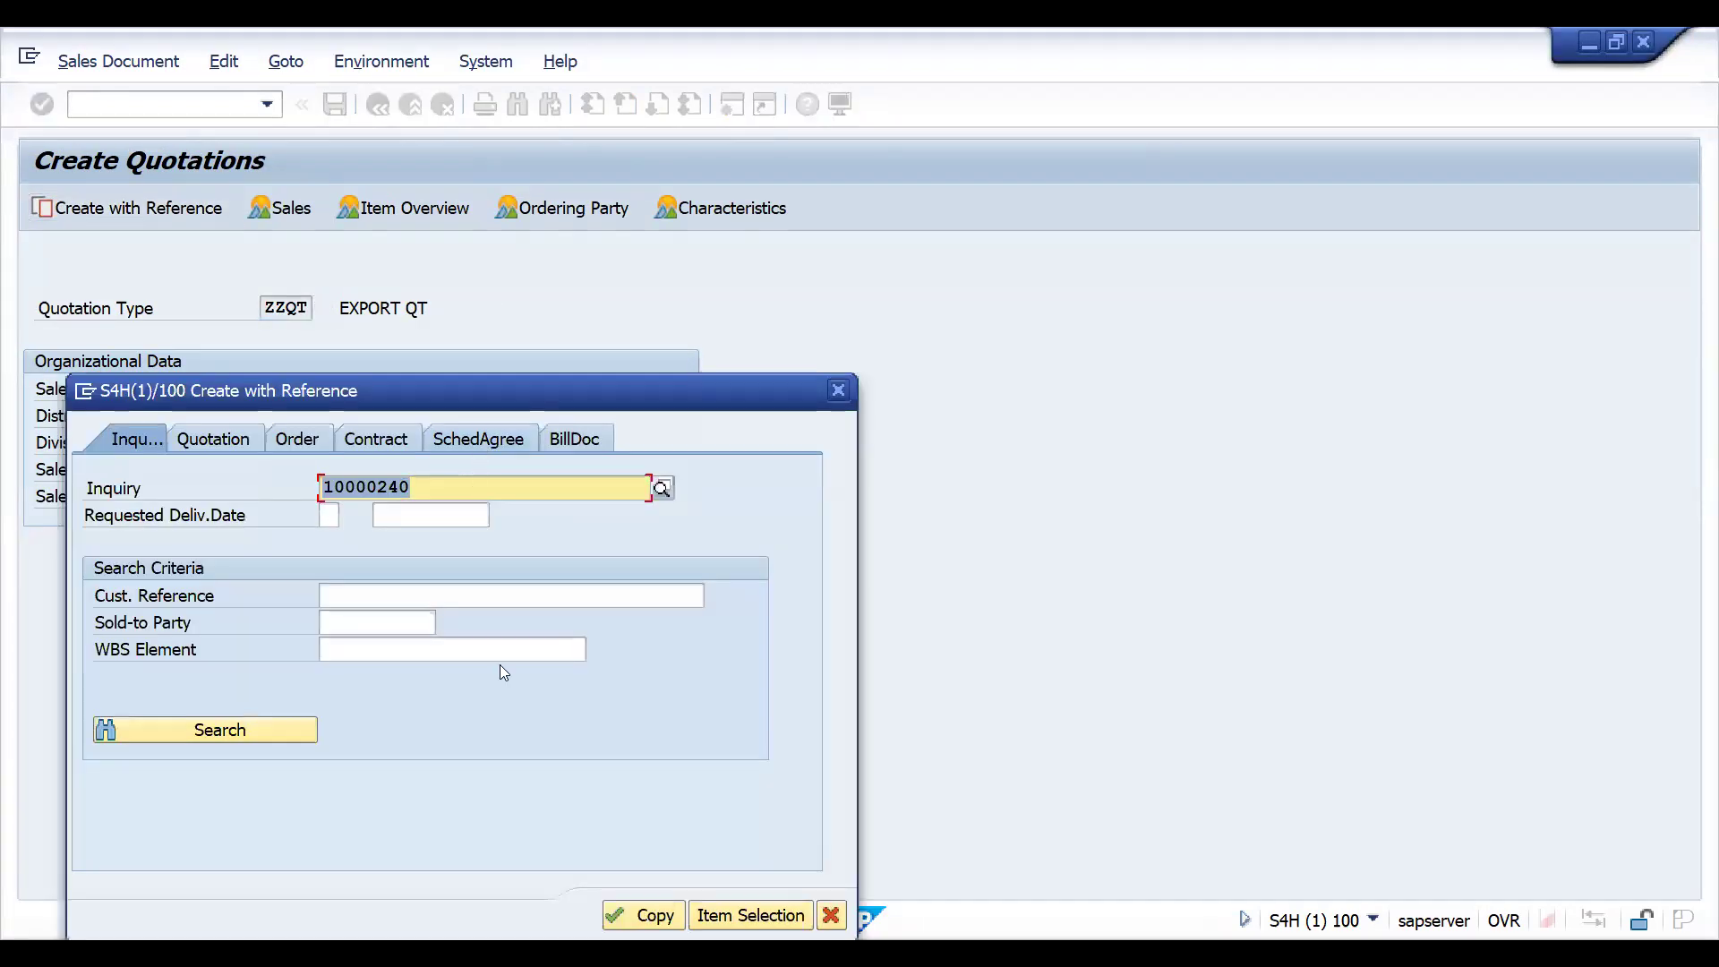
click(650, 915)
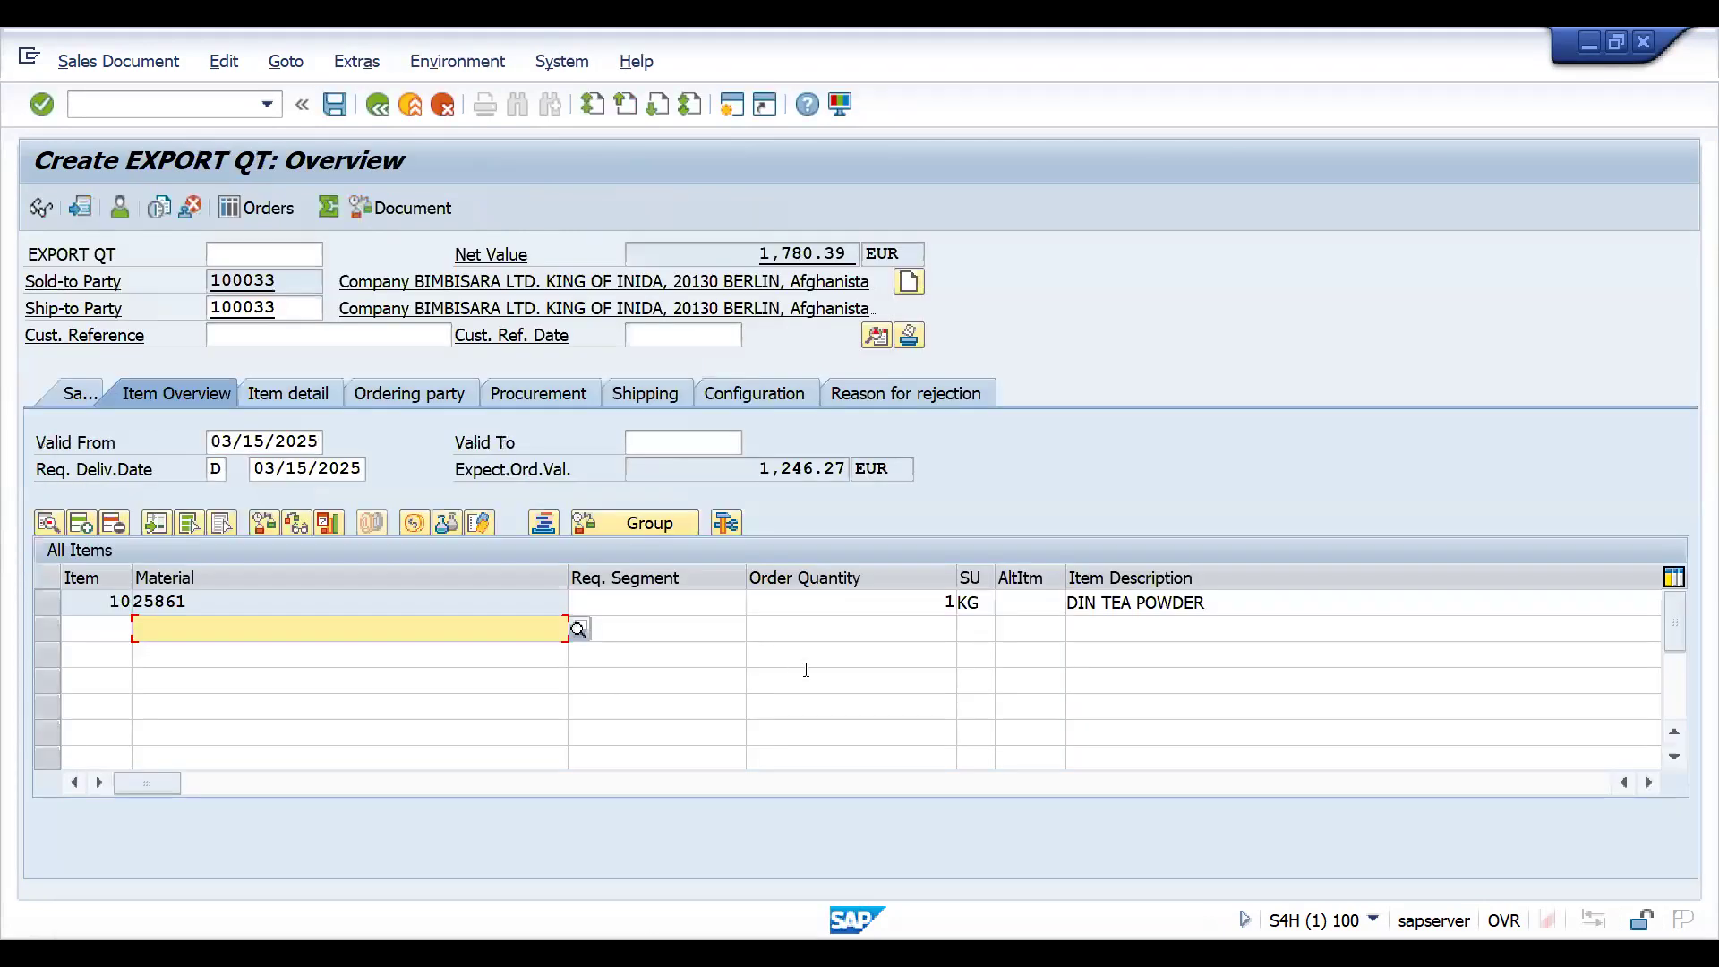
click(799, 602)
key(Tab)
key(Tab)
key(Tab)
key(Tab)
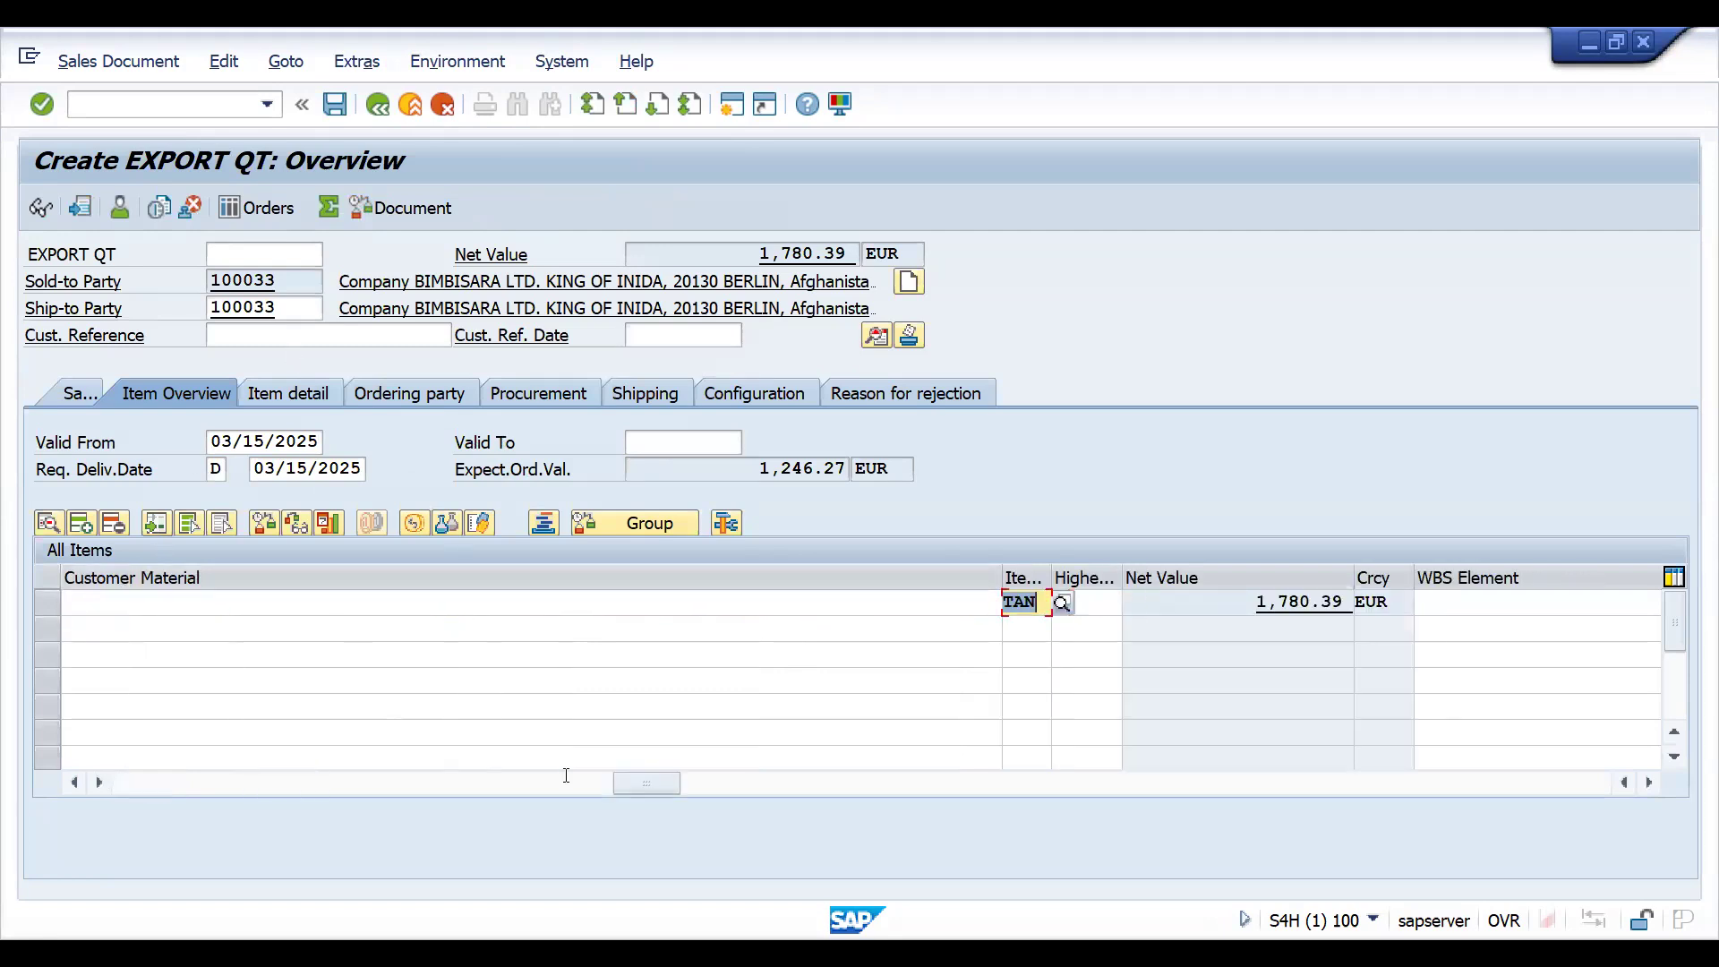
drag(646, 780, 57, 727)
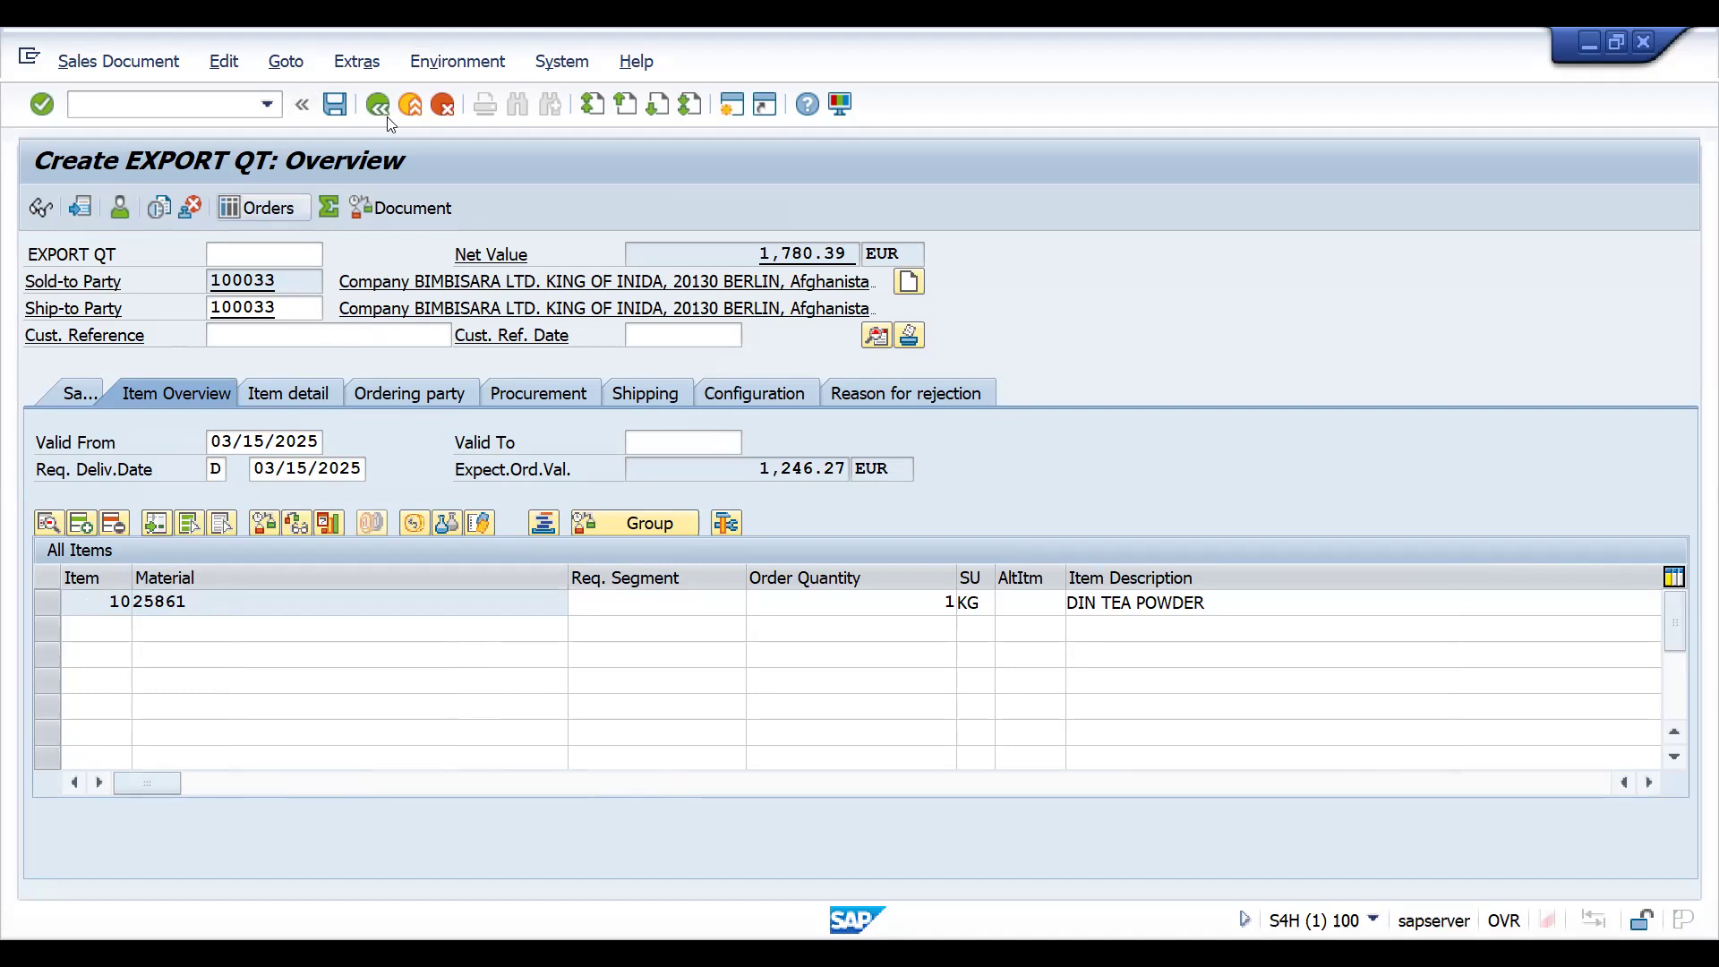
click(616, 605)
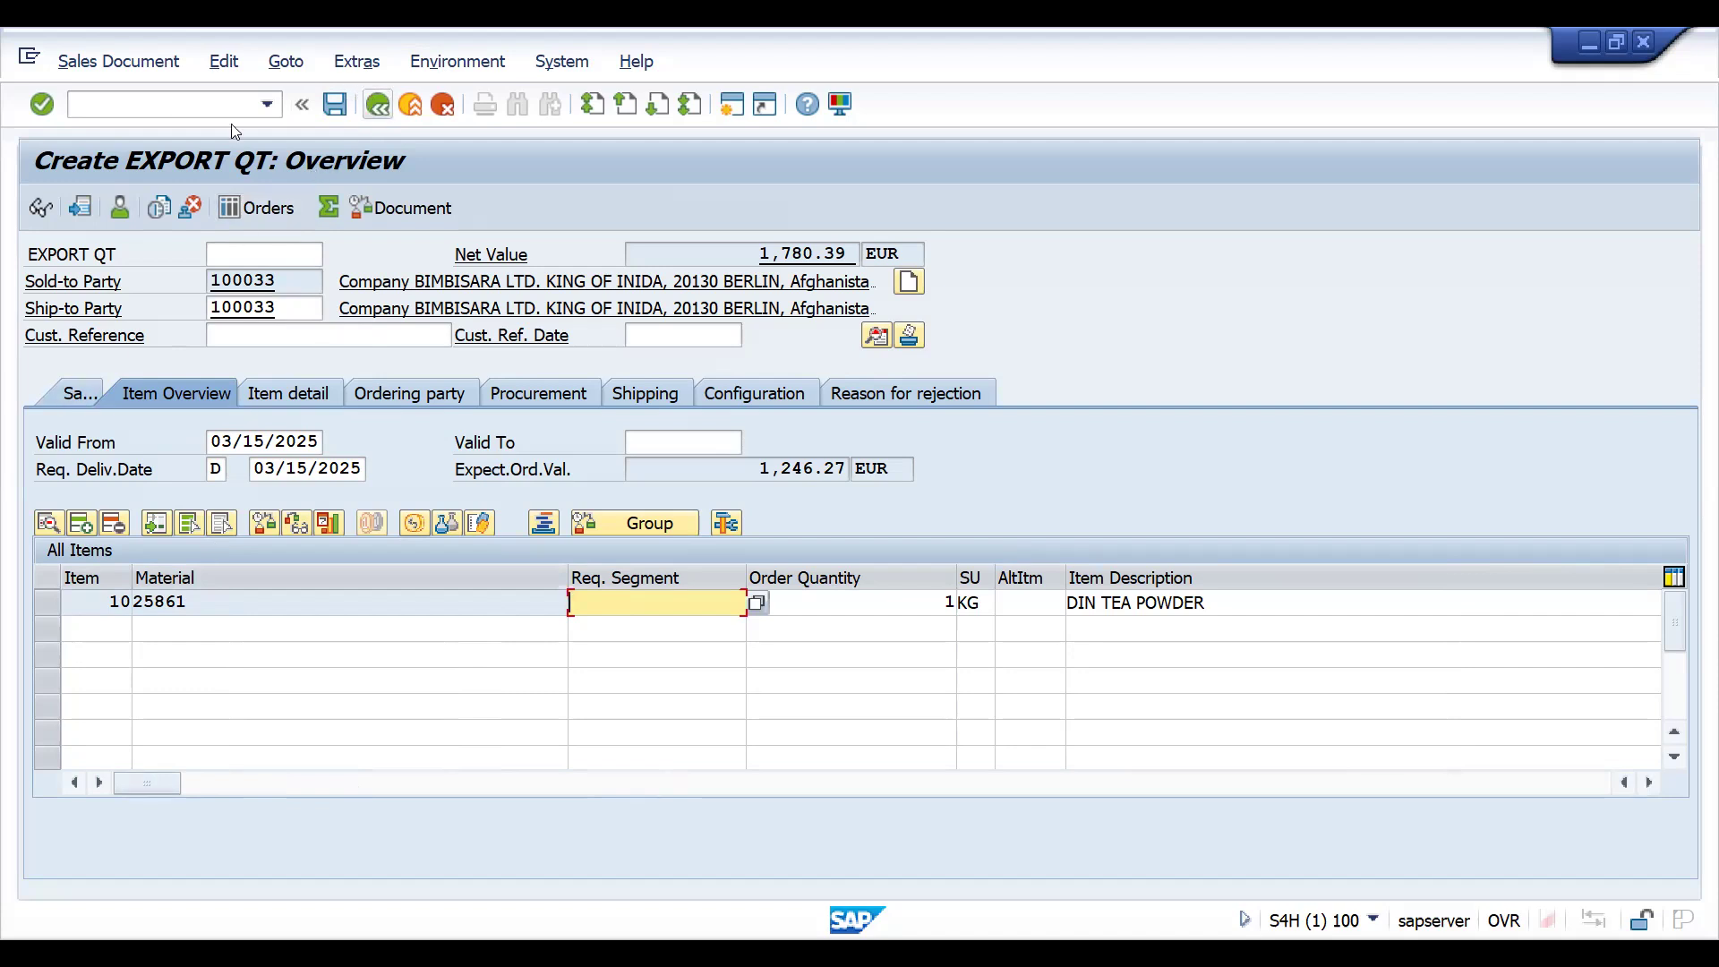
click(269, 105)
text(/NVG)
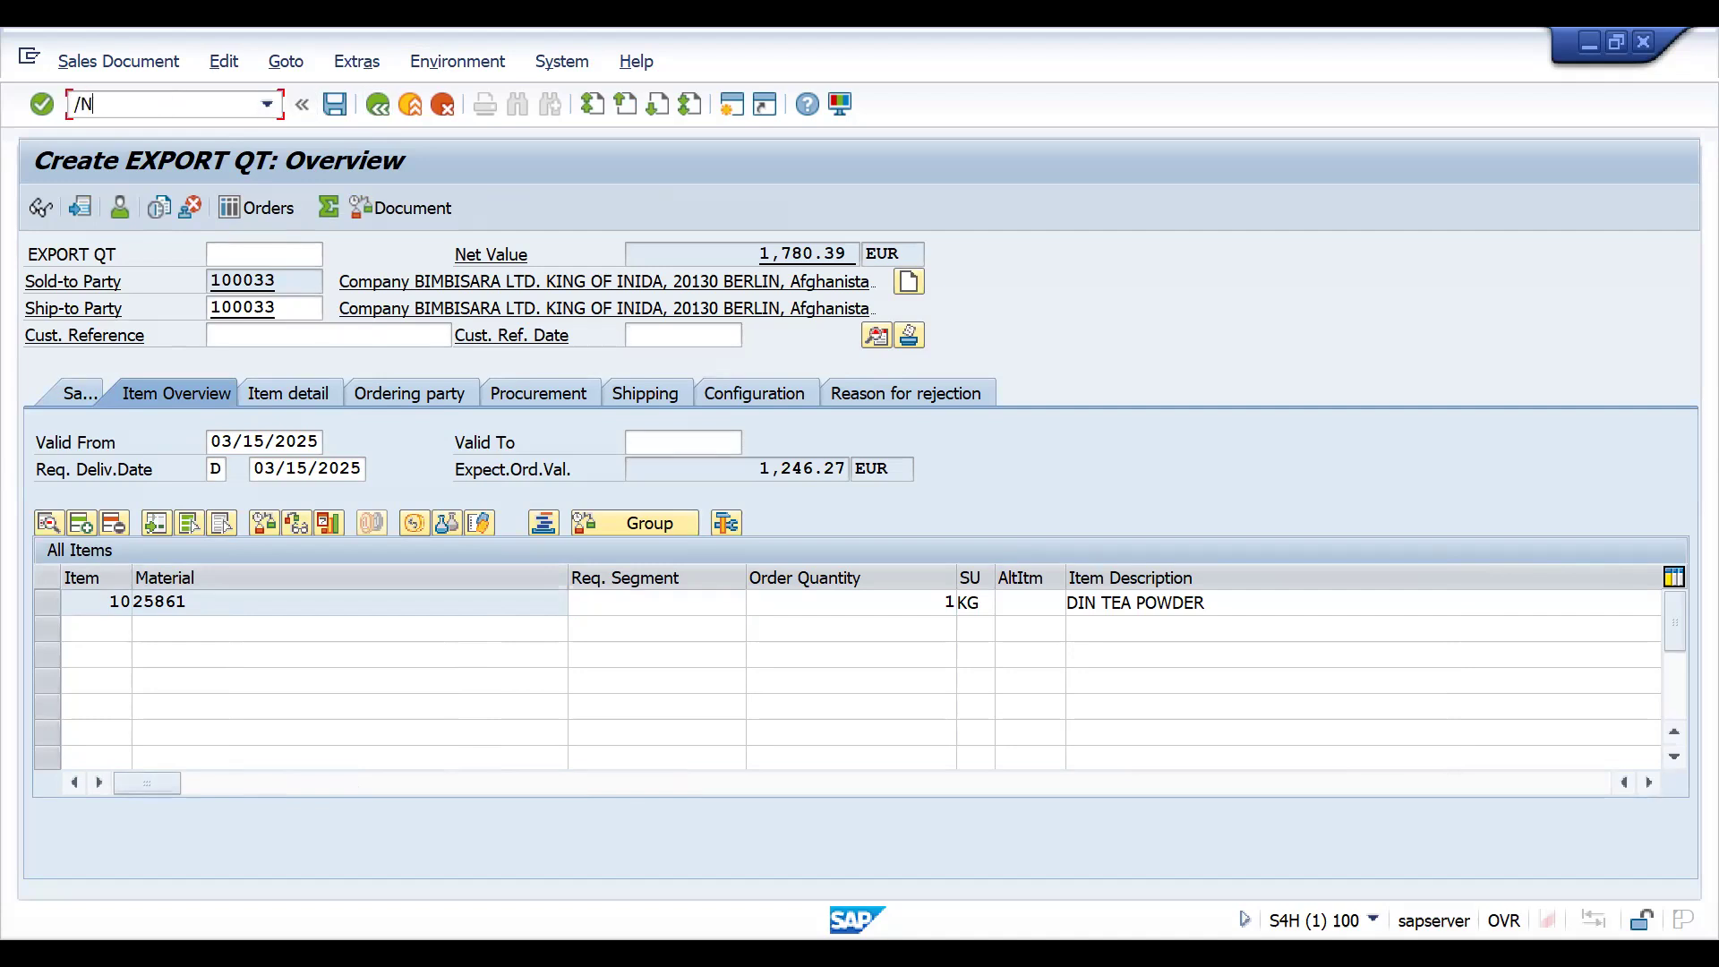
key(BackSpace)
key(BackSpace)
key(BackSpace)
key(BackSpace)
text(VOV8)
key(Return)
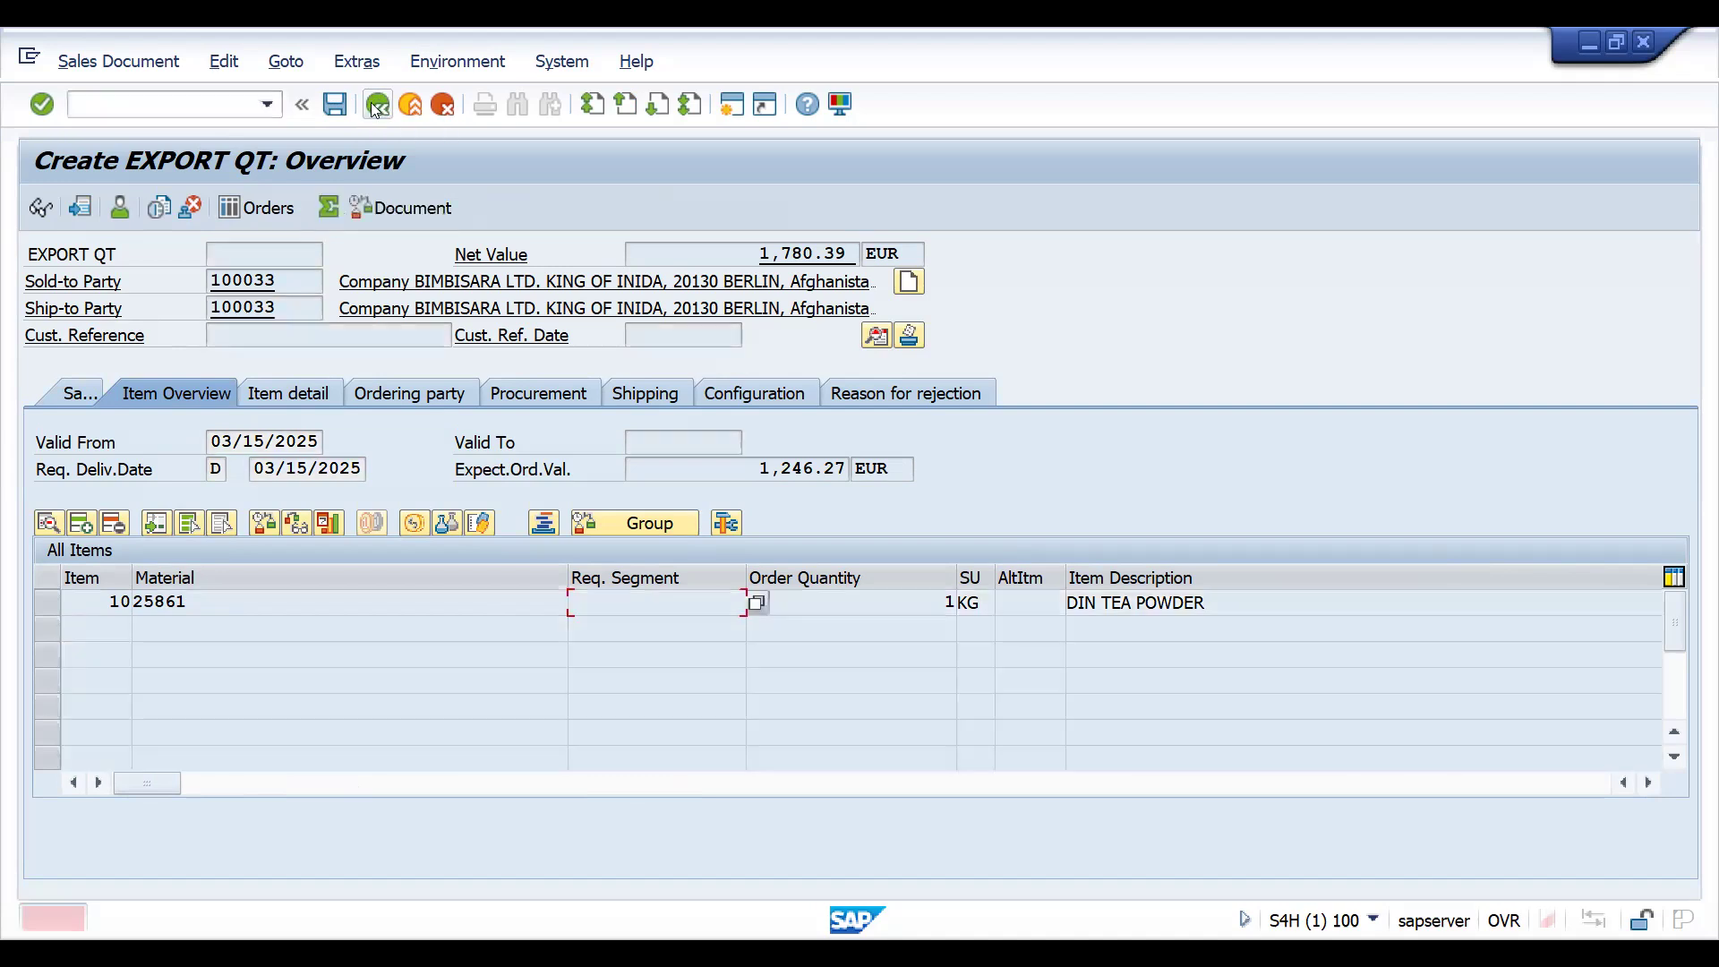
- Leave the quotation for transaction VOV8 and display the details of sales document type ZZQT
click(179, 105)
text(/N)
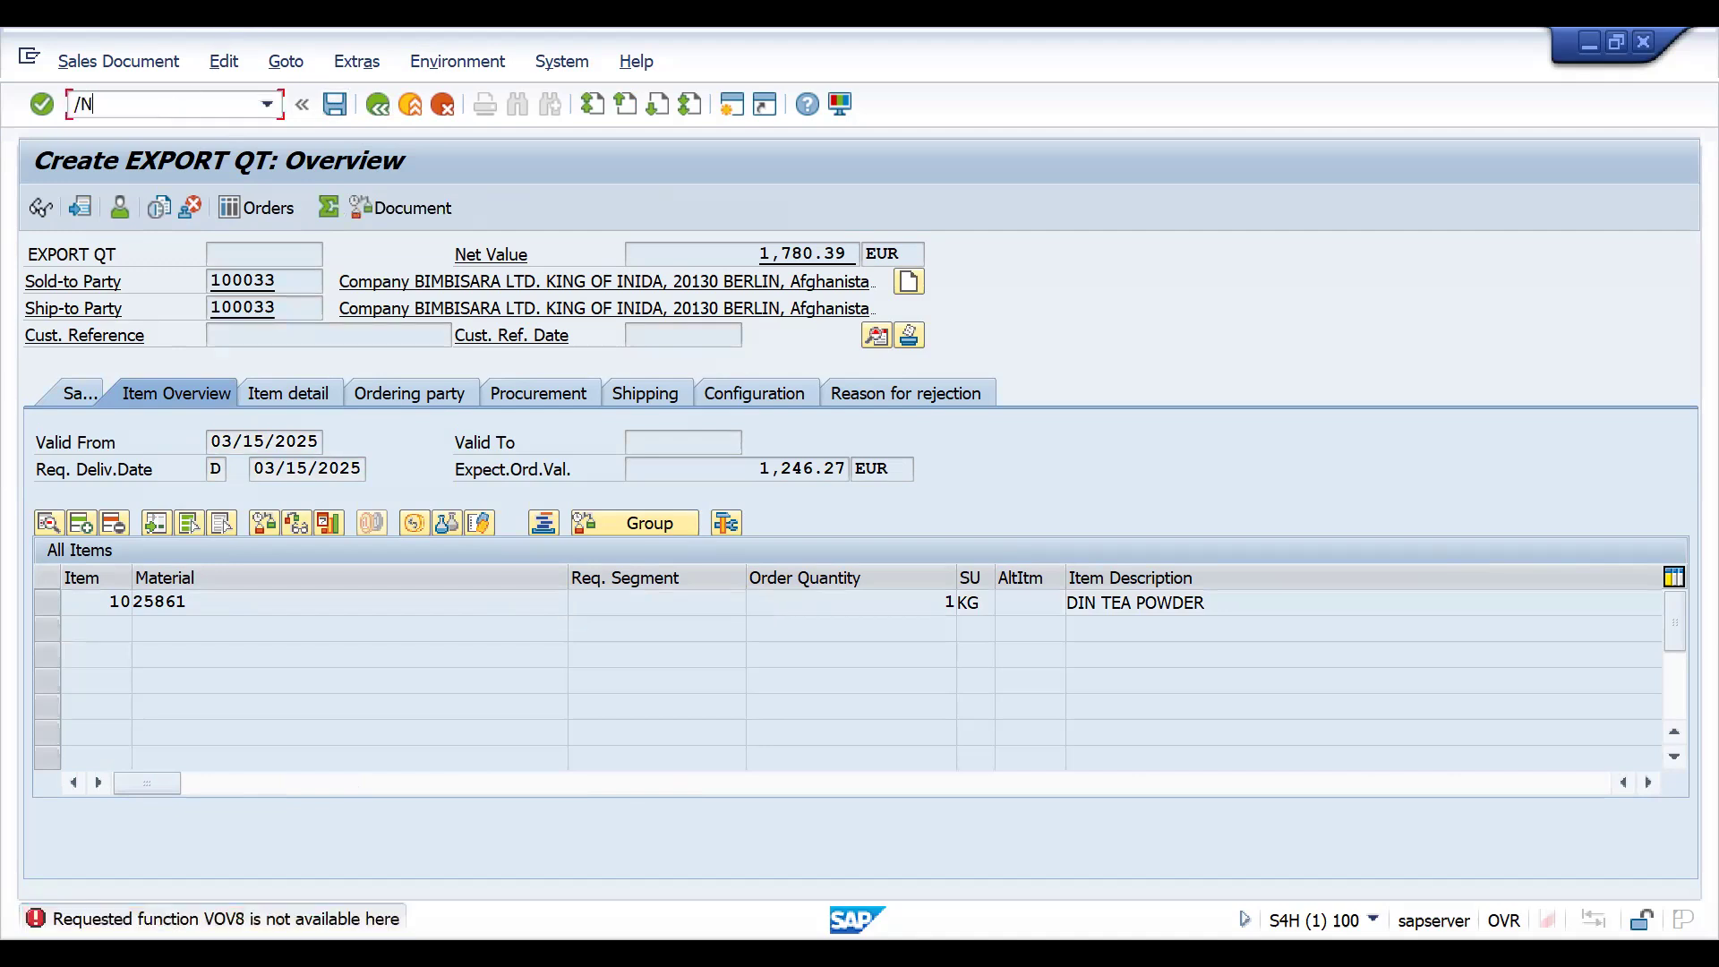
text(VOV8)
key(Return)
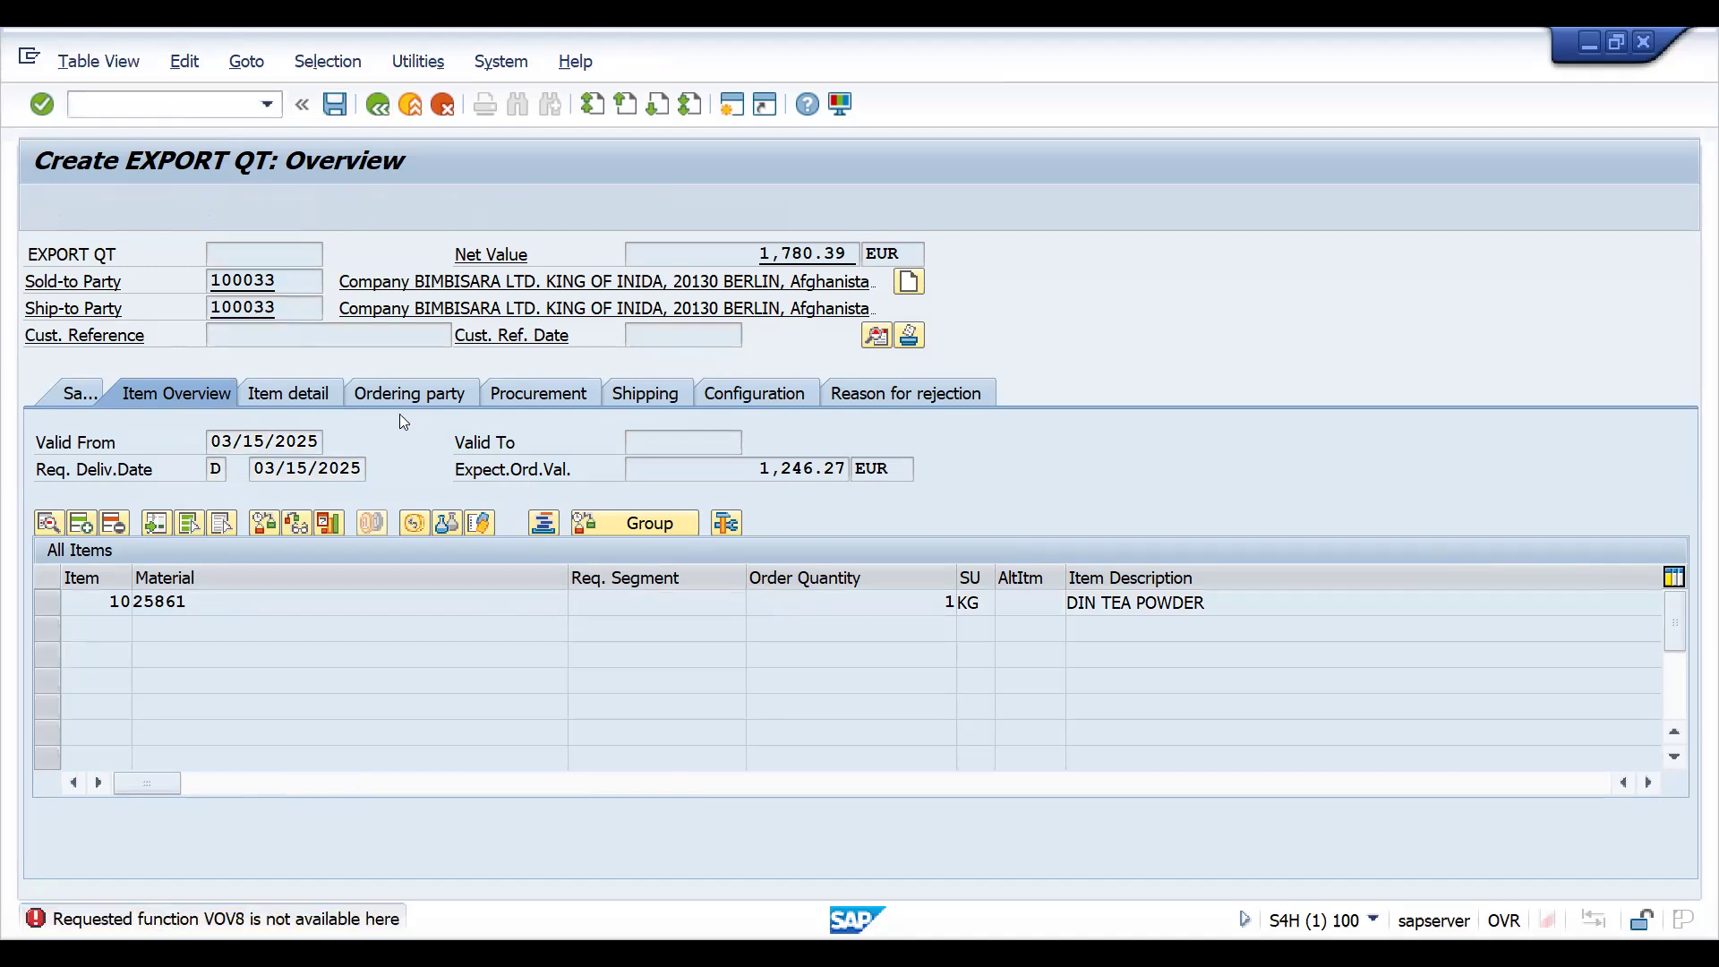
click(164, 873)
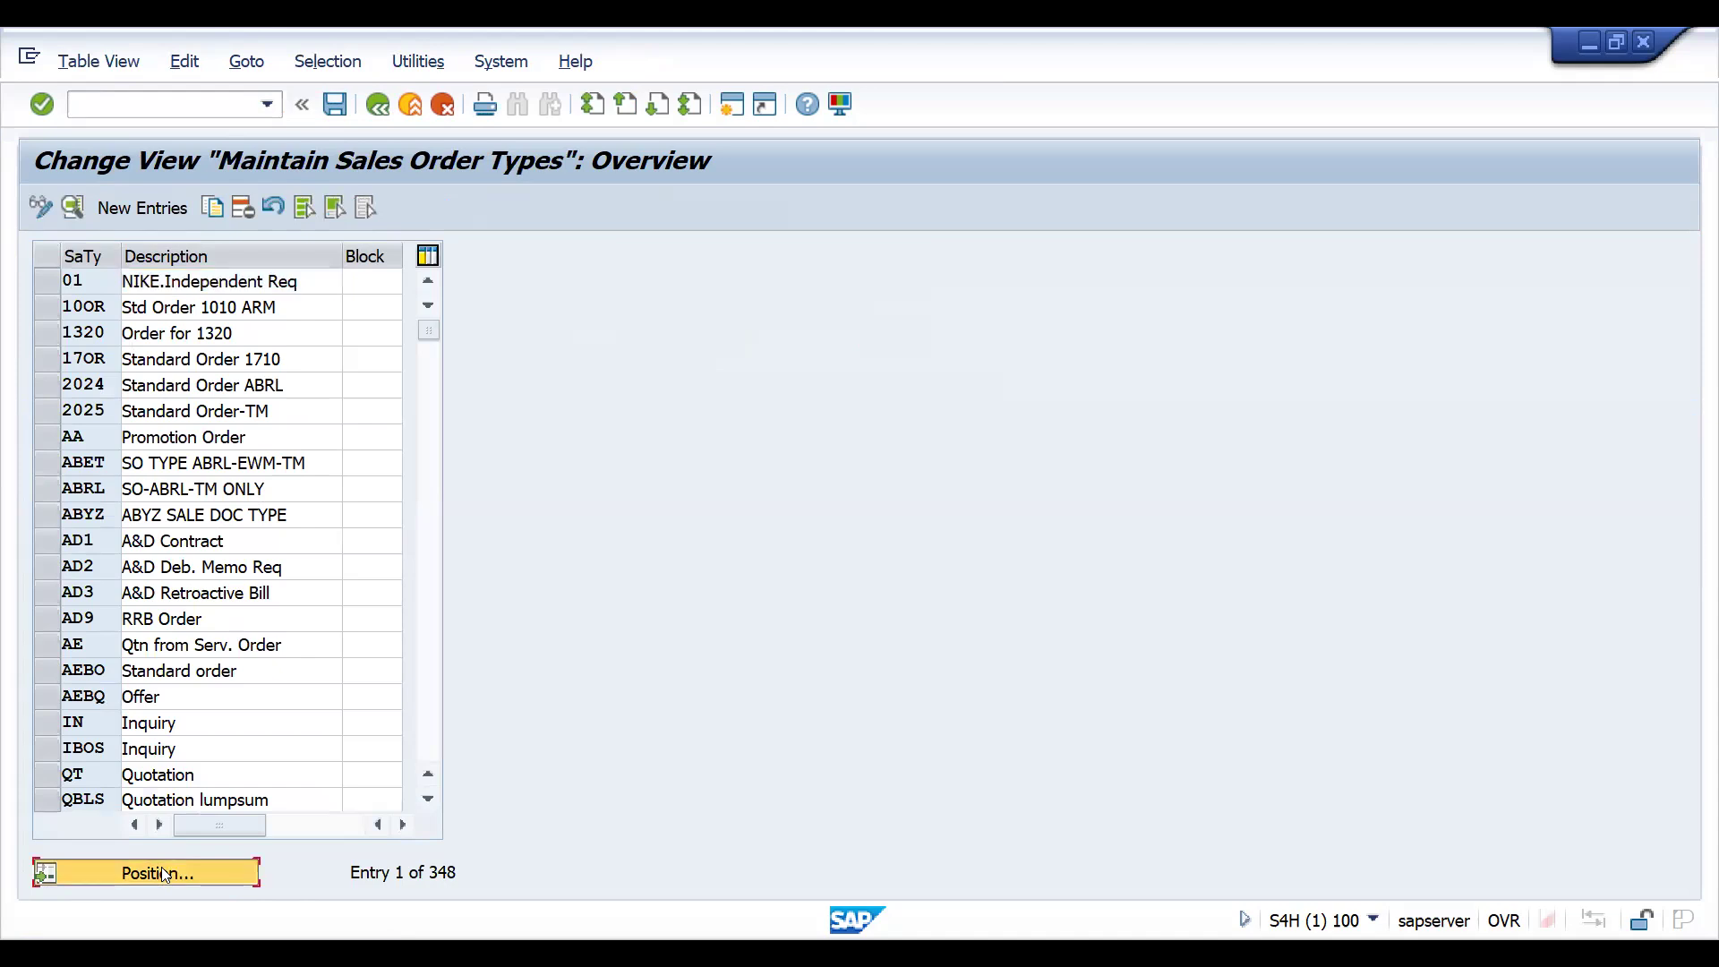
text(ZZQT)
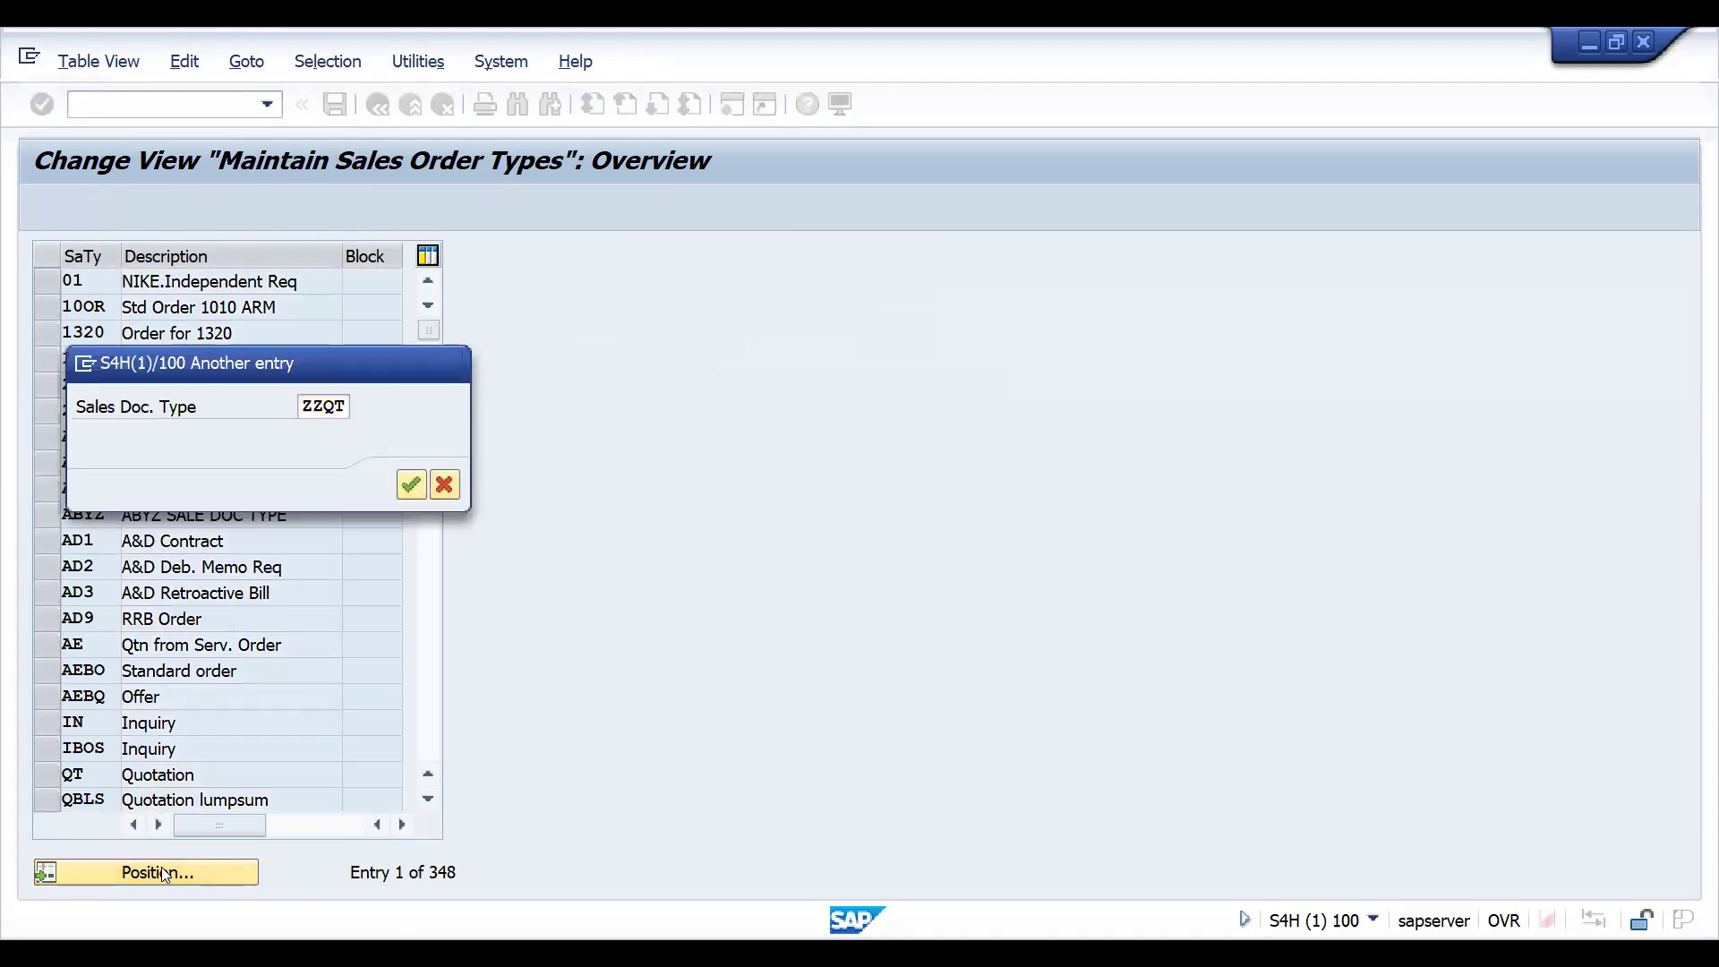
key(Return)
double_click(85, 280)
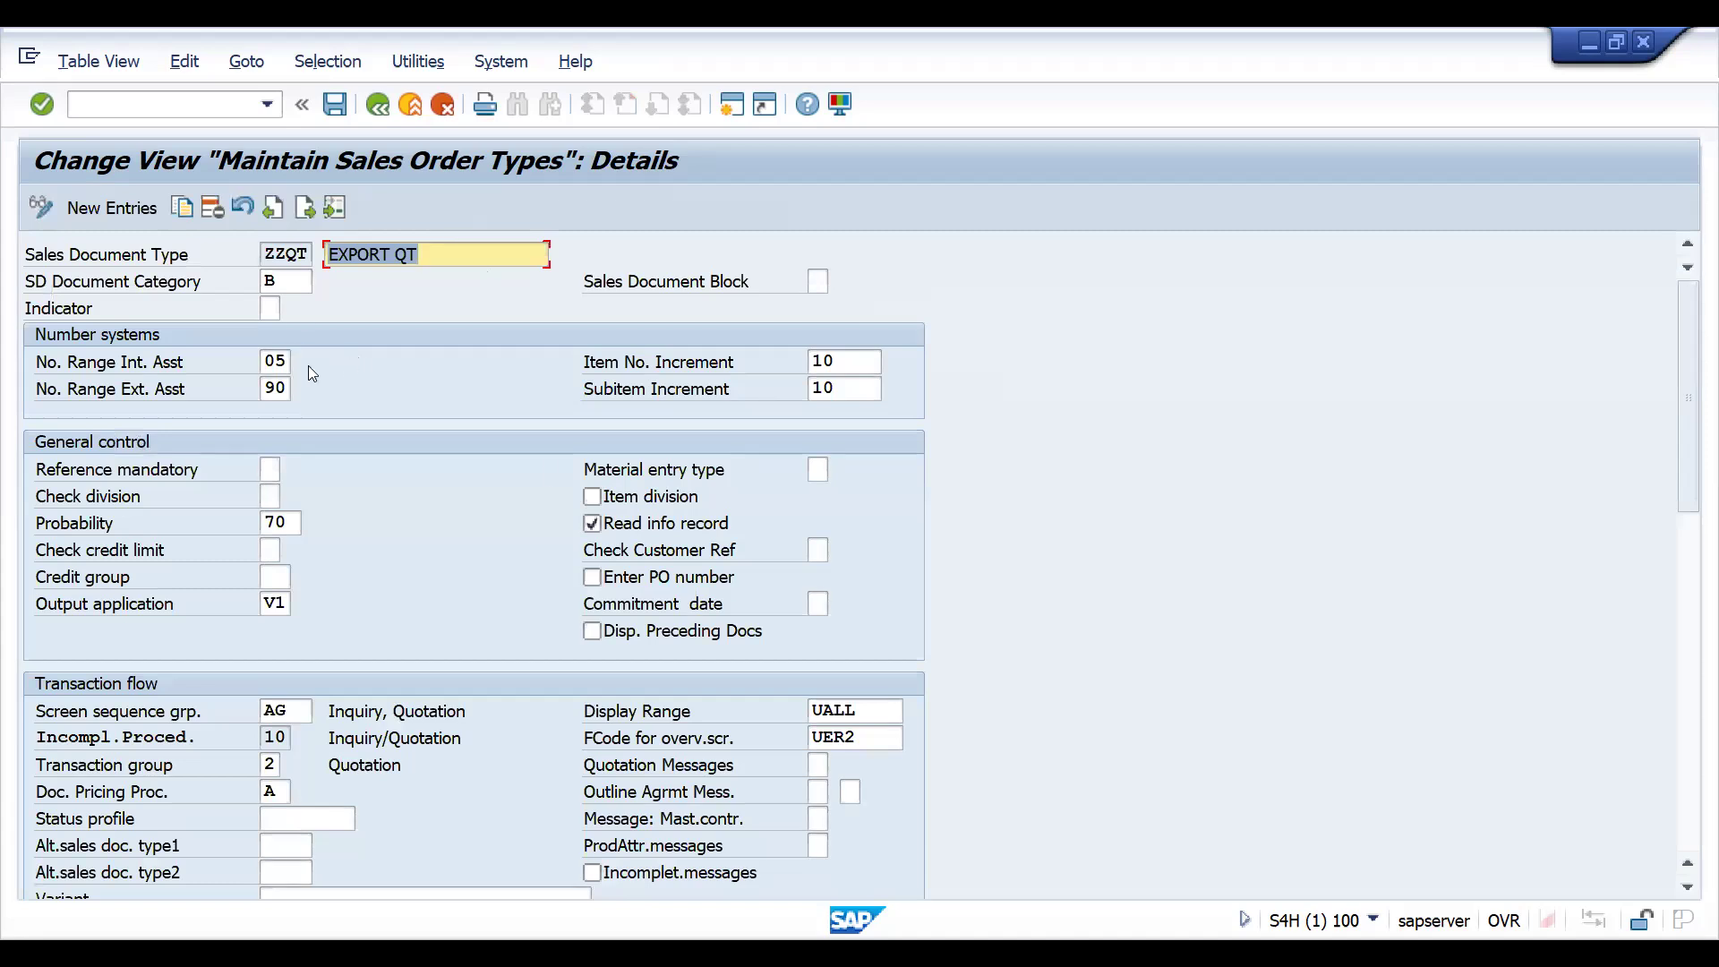
- Open item category maintenance with transaction VOV7 and position the list at category AGN
click(156, 100)
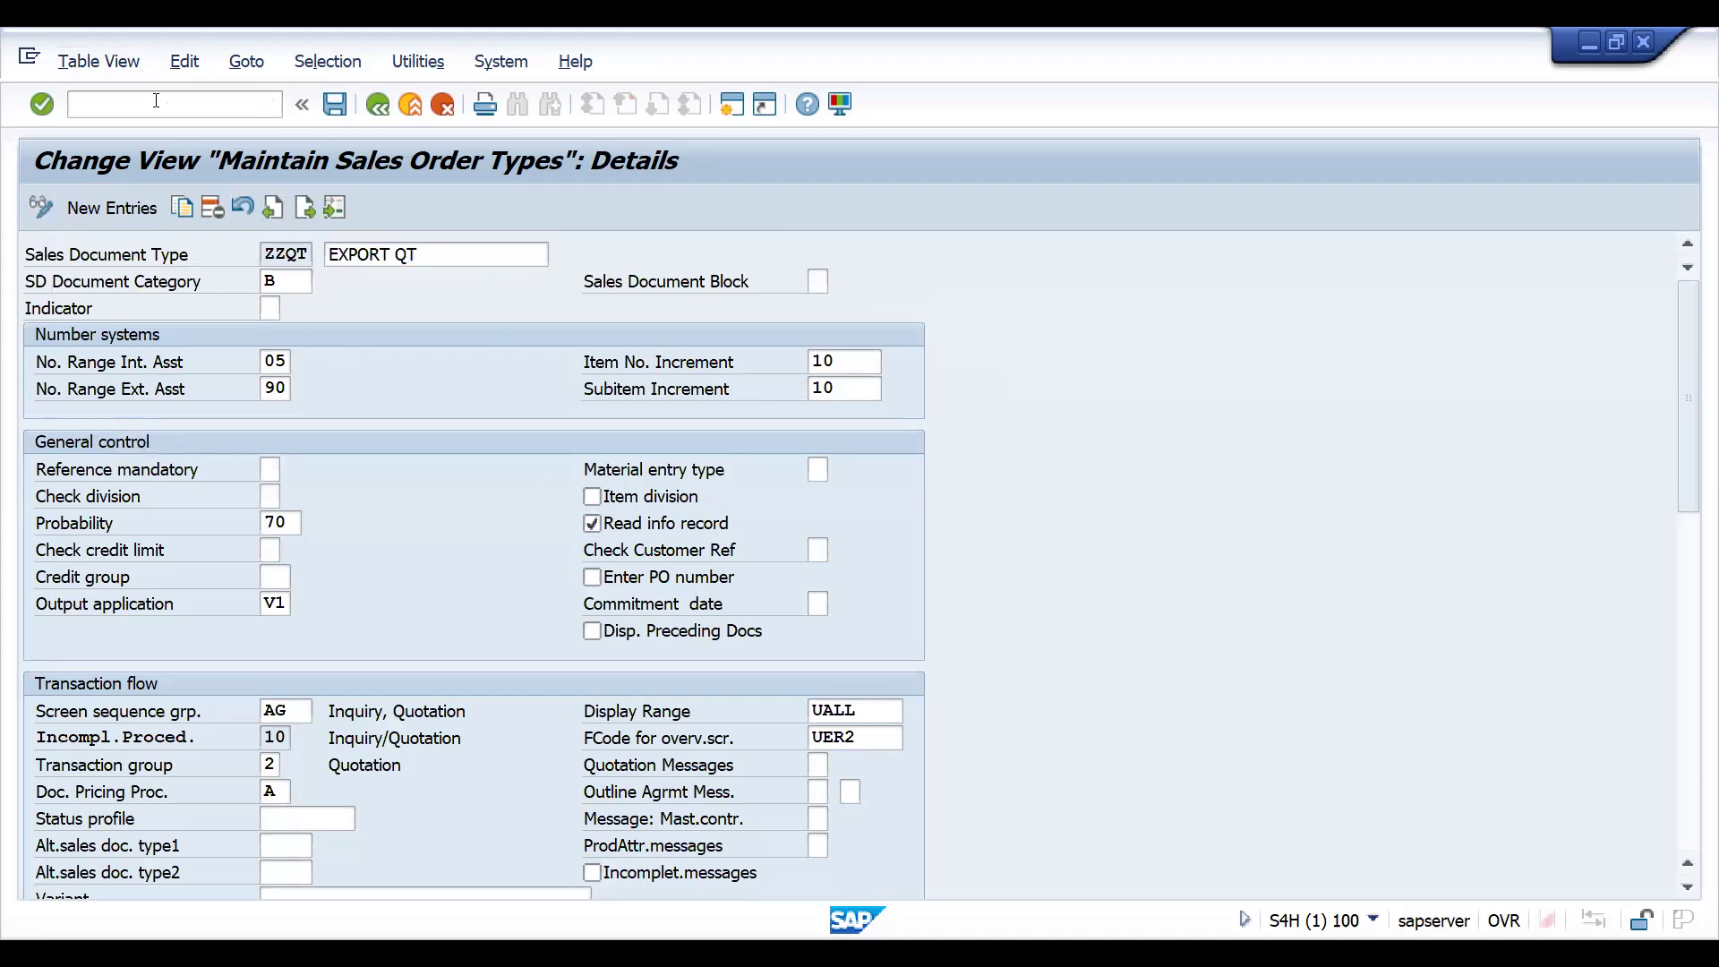
text(/NVOV7)
key(Return)
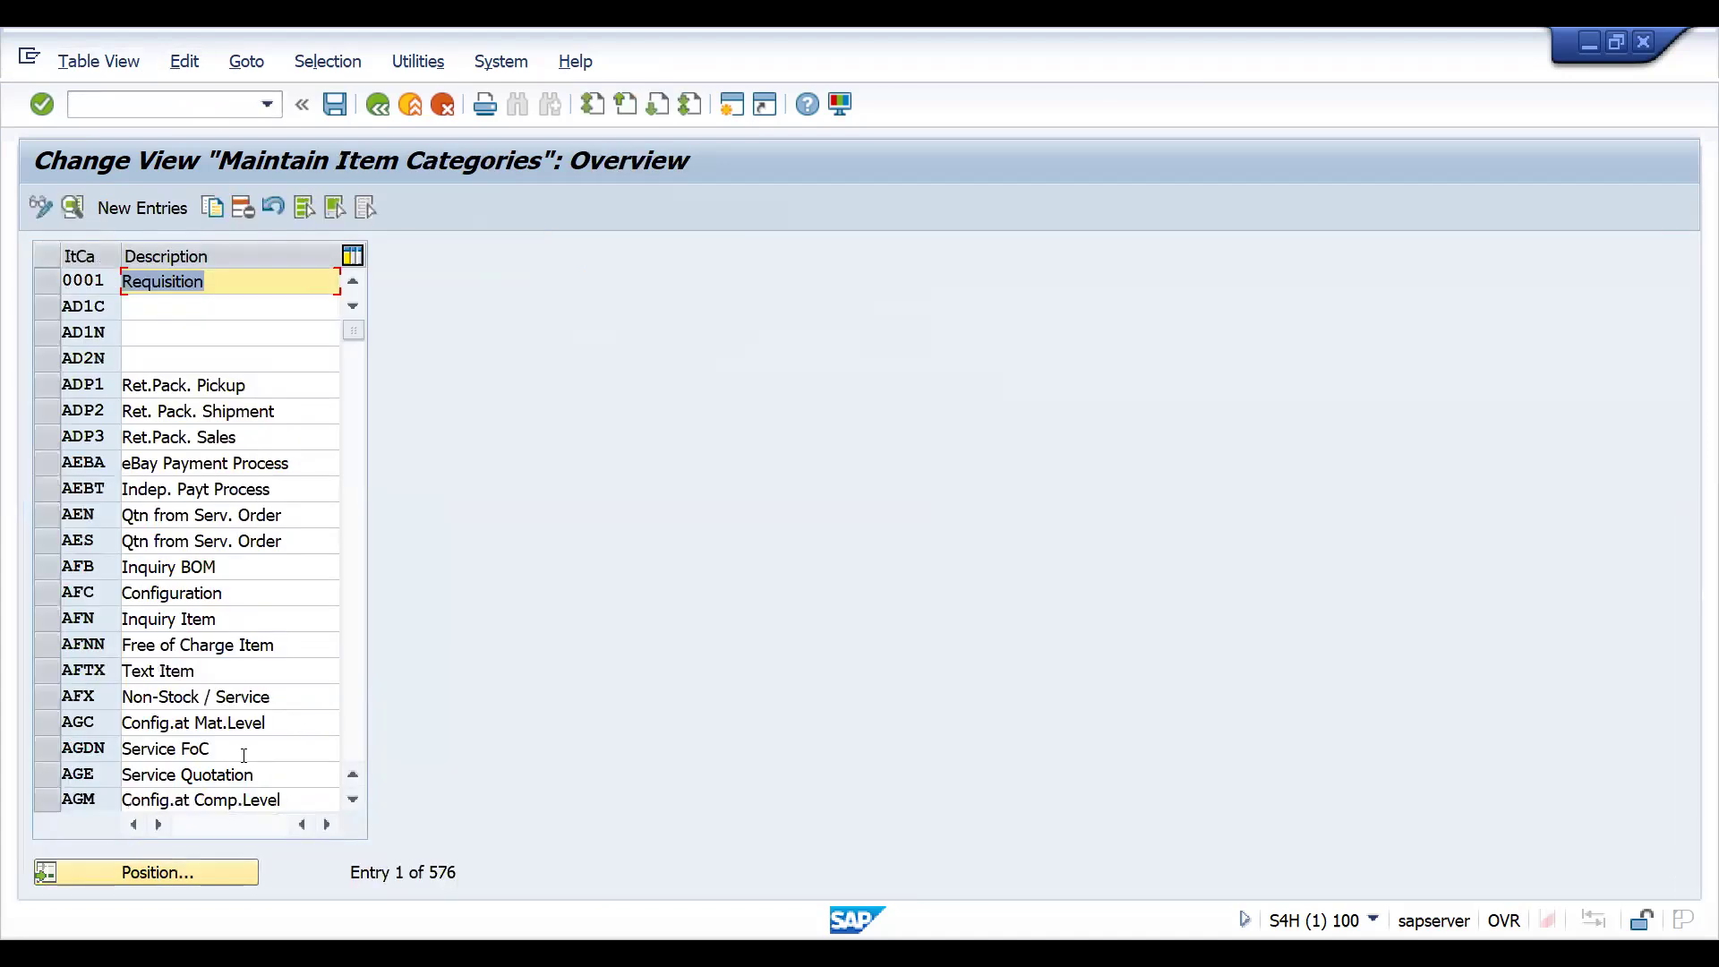
click(170, 877)
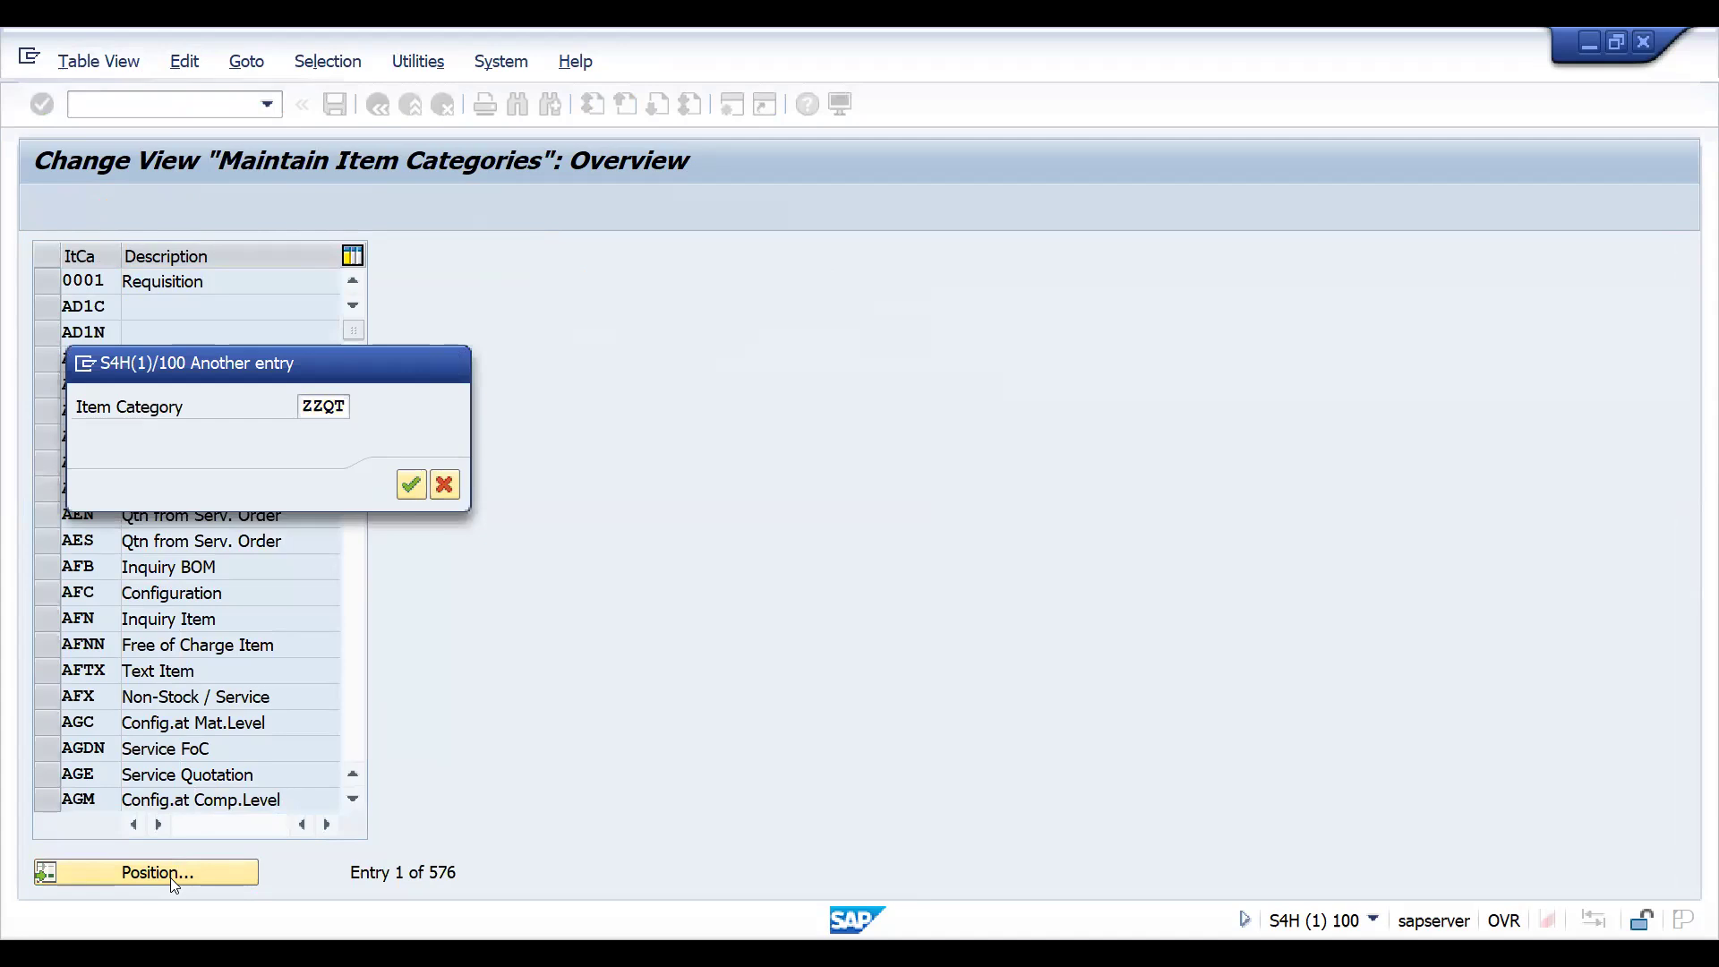
key(Return)
click(157, 873)
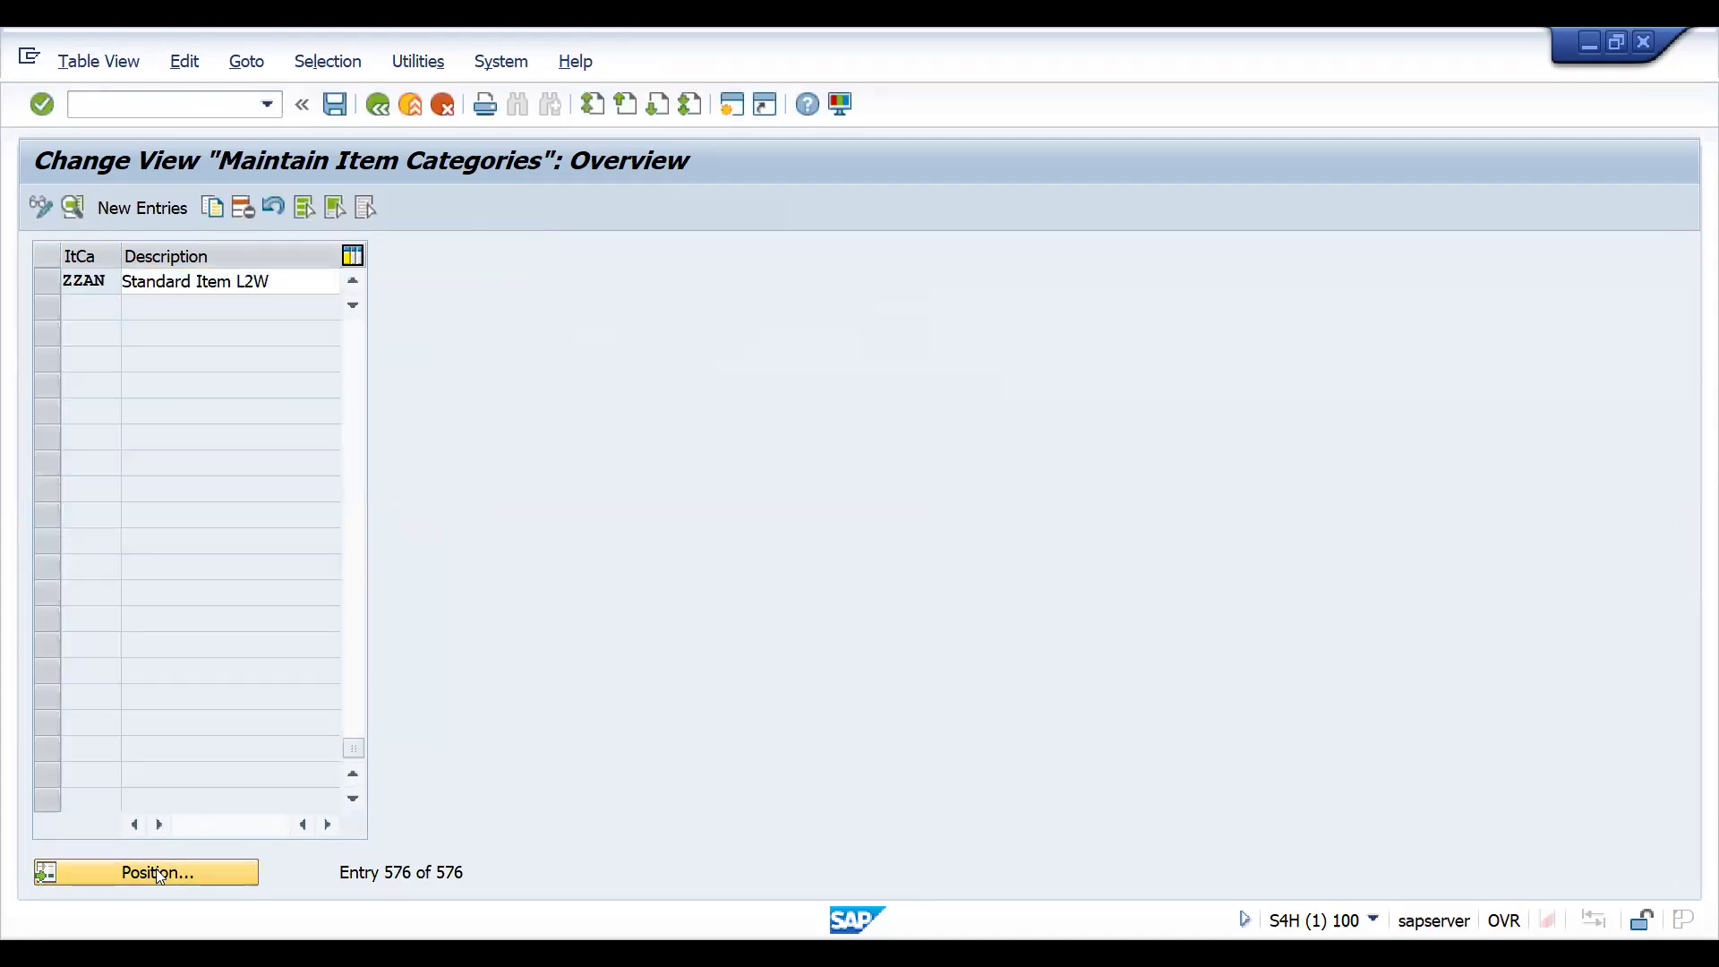
text(AGN)
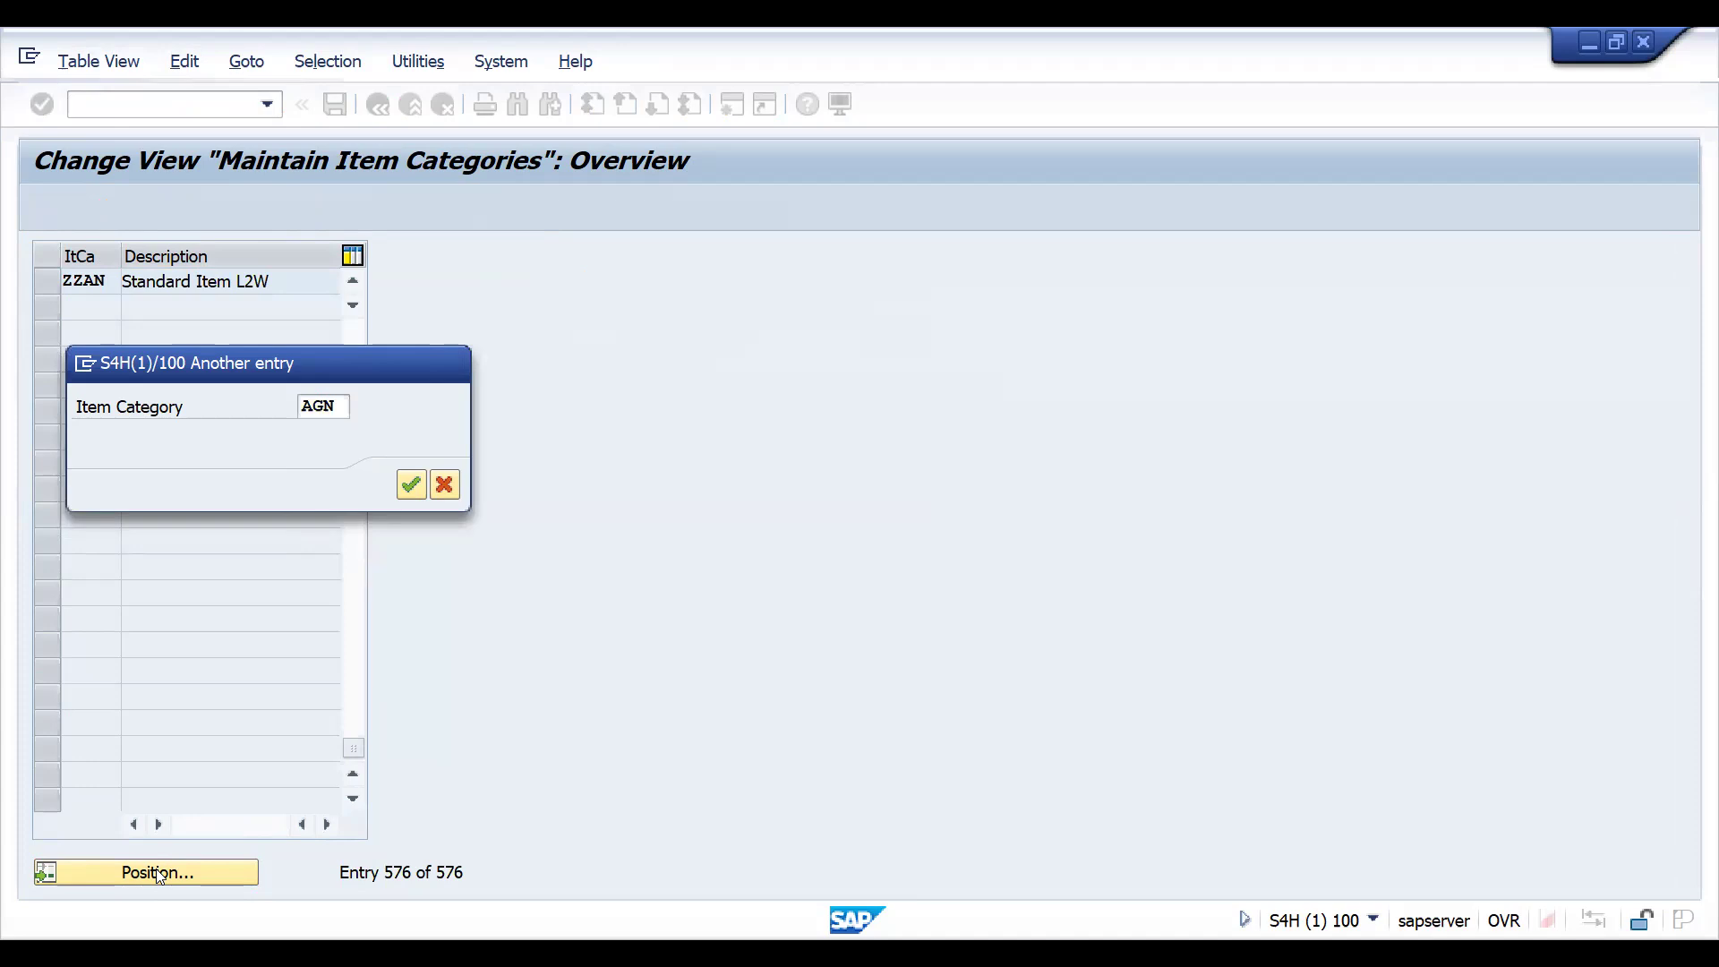
key(Return)
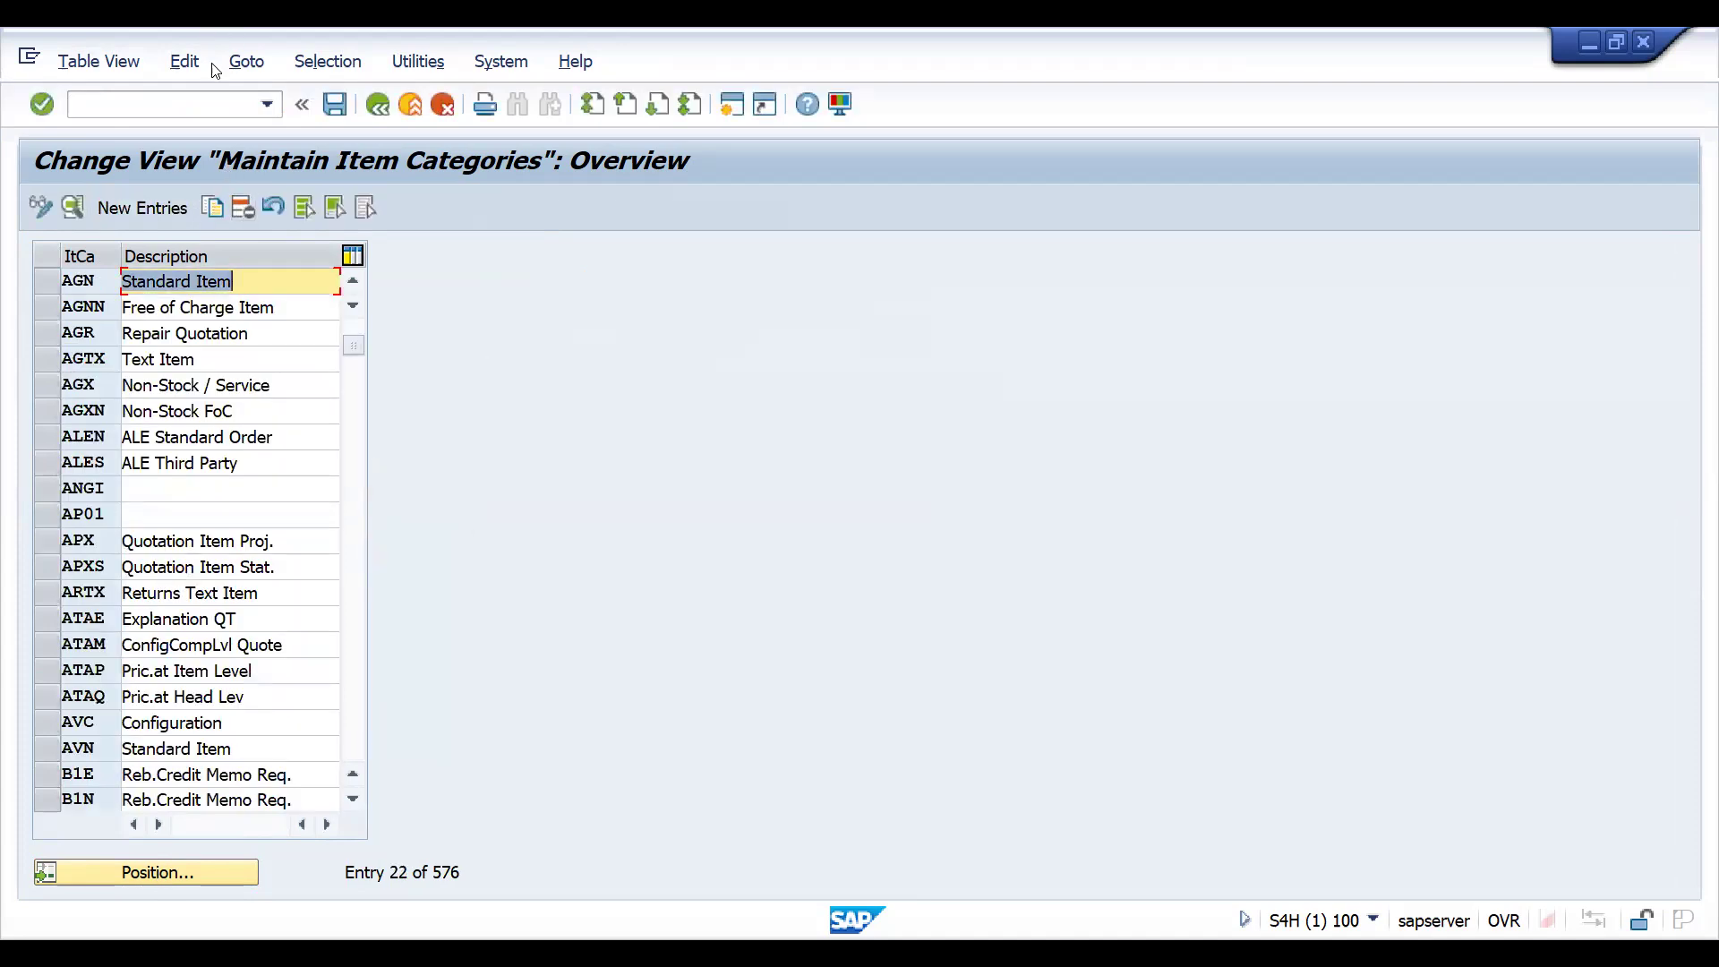
- Open the item category assignment with transaction VOV4 and position the list at sales document type ZZQT
click(174, 101)
text(/NV)
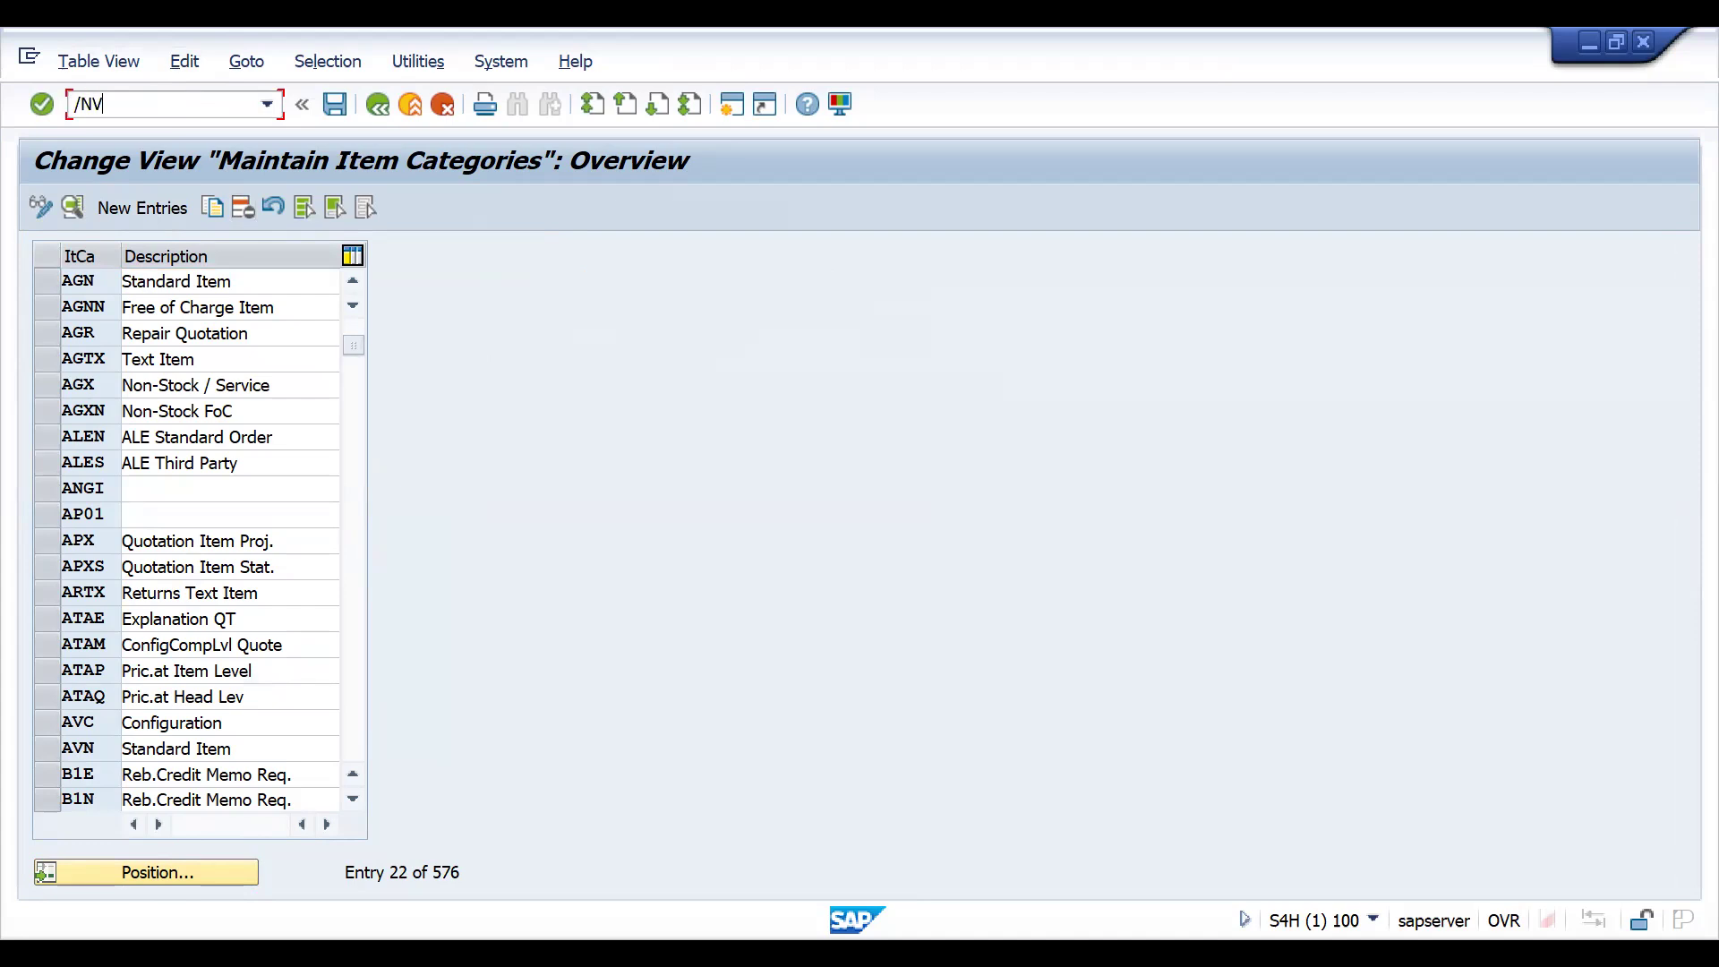
text(OV4)
key(Return)
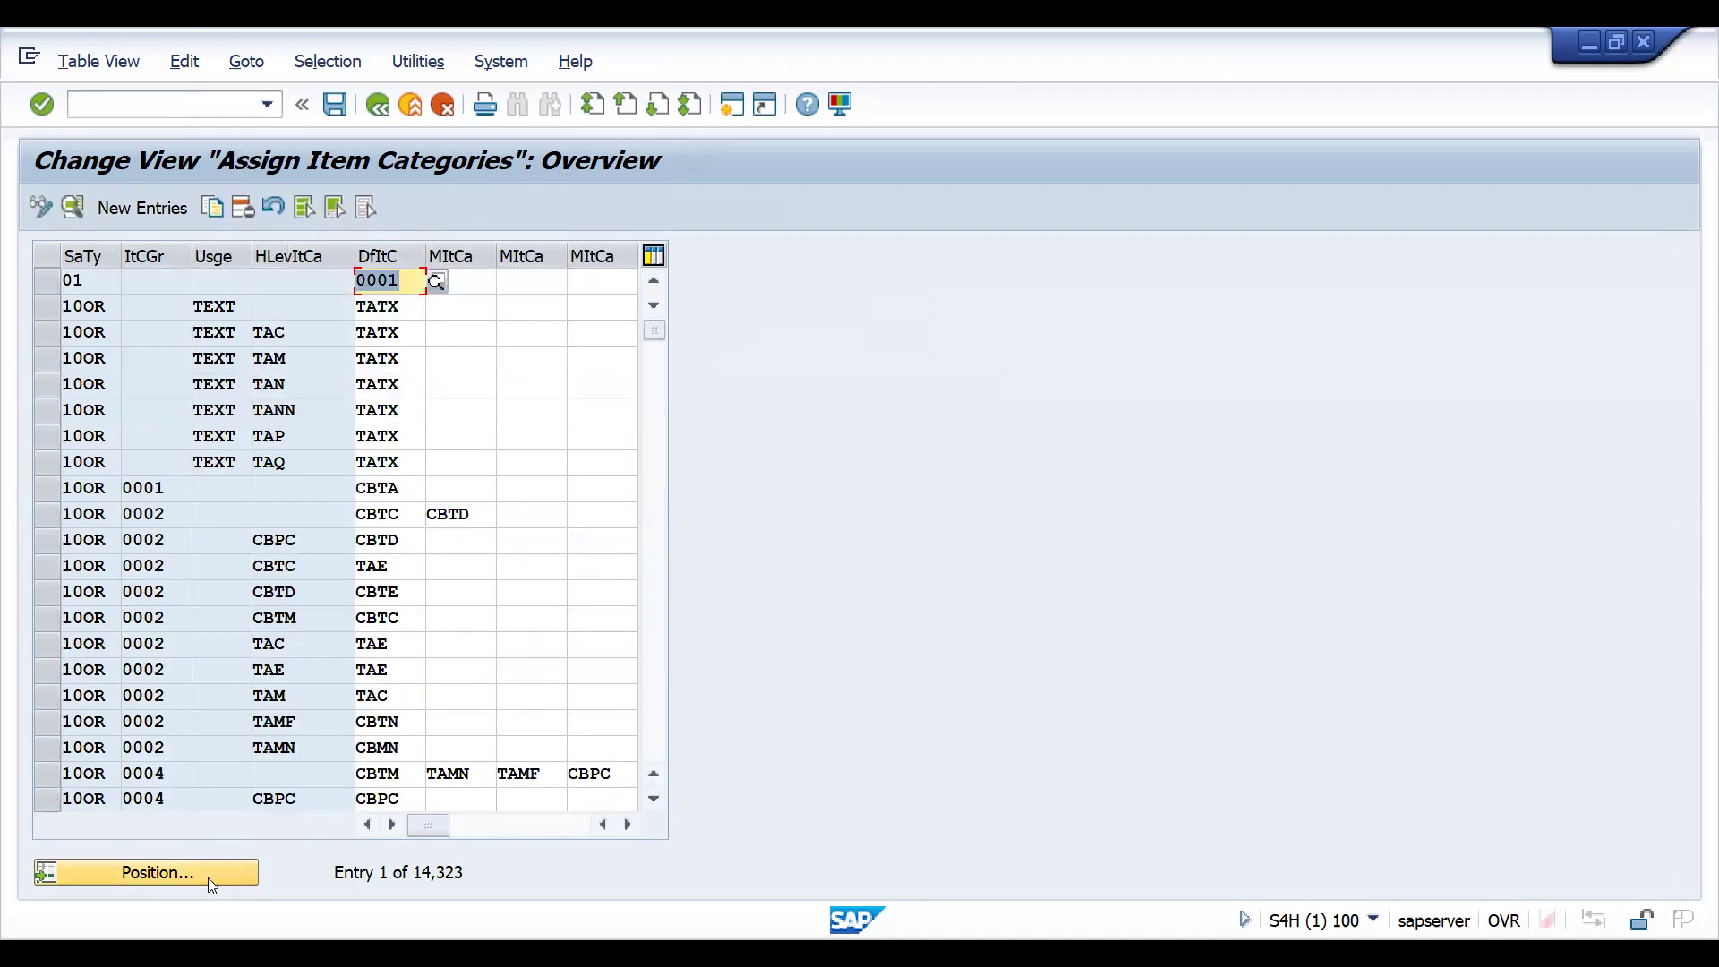
click(208, 877)
text(ZZ)
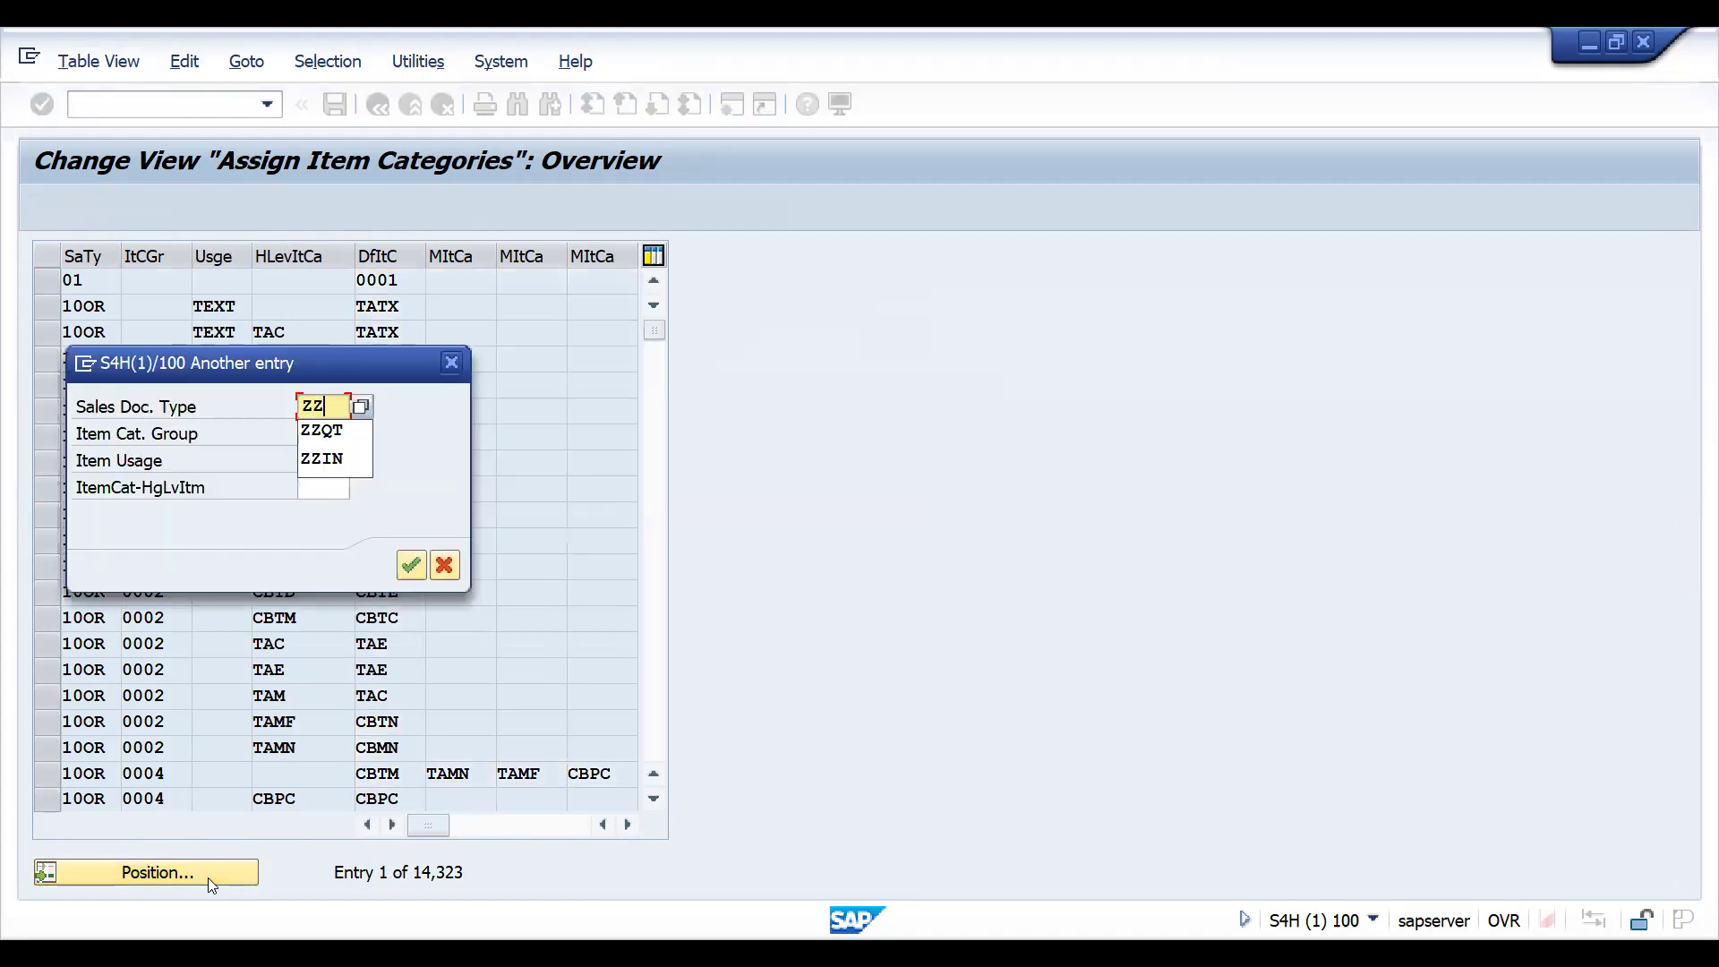
text(QT)
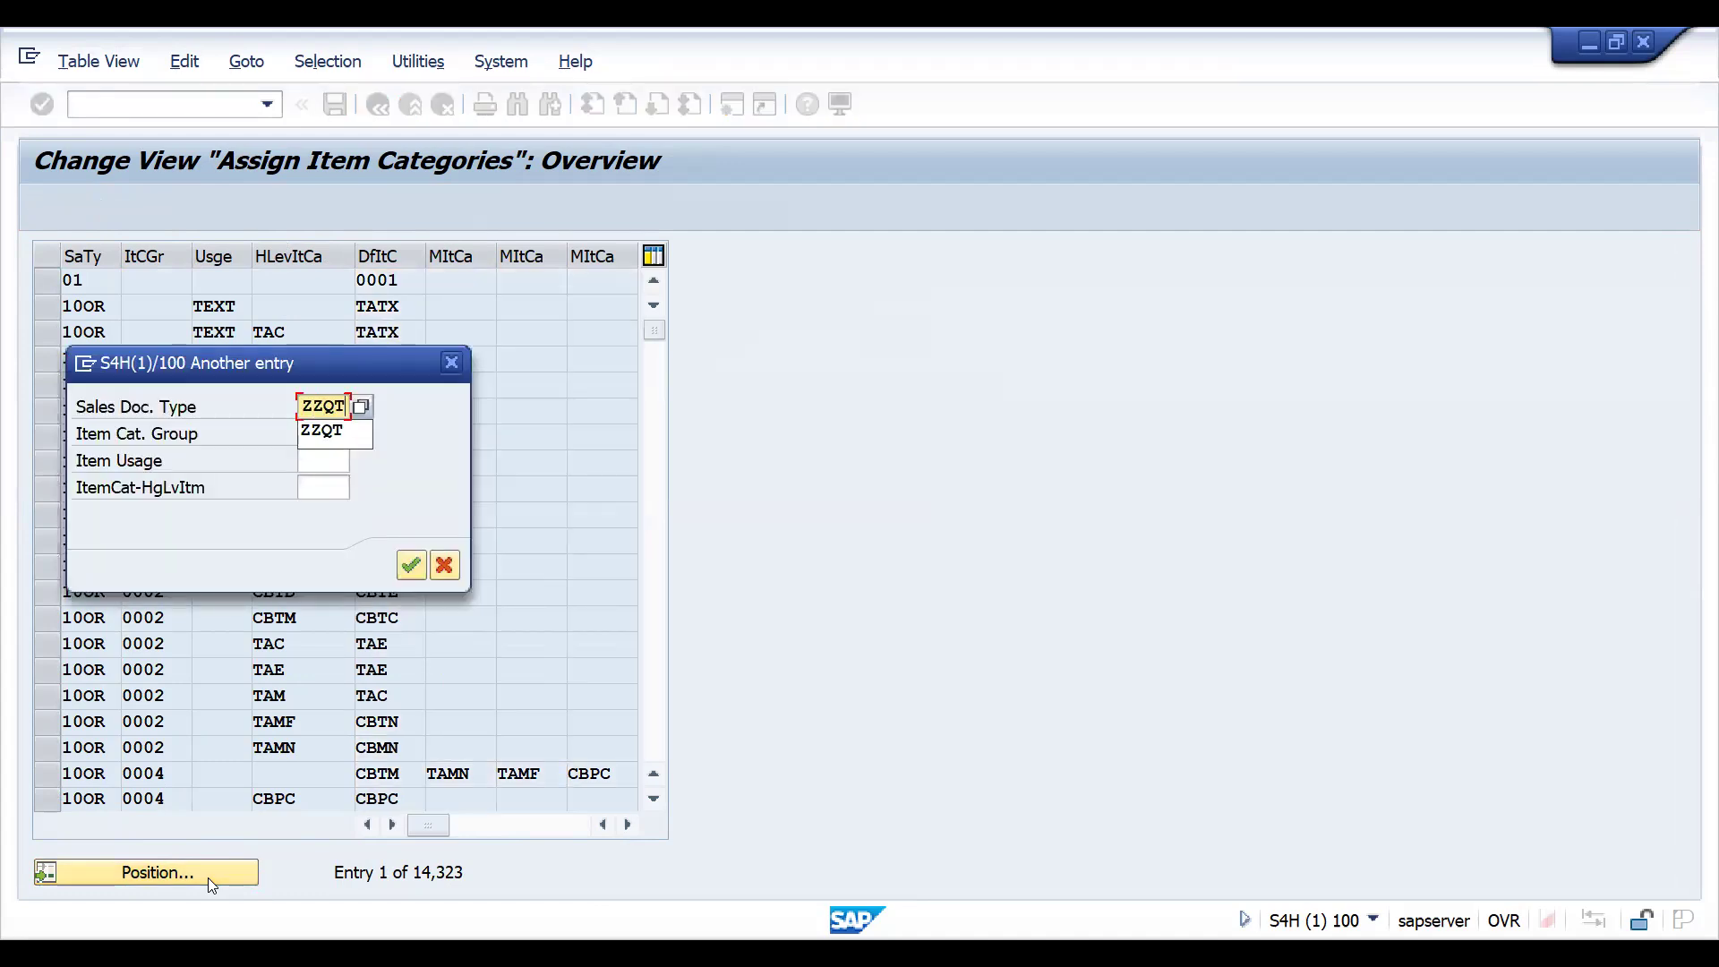
key(Return)
key(Return)
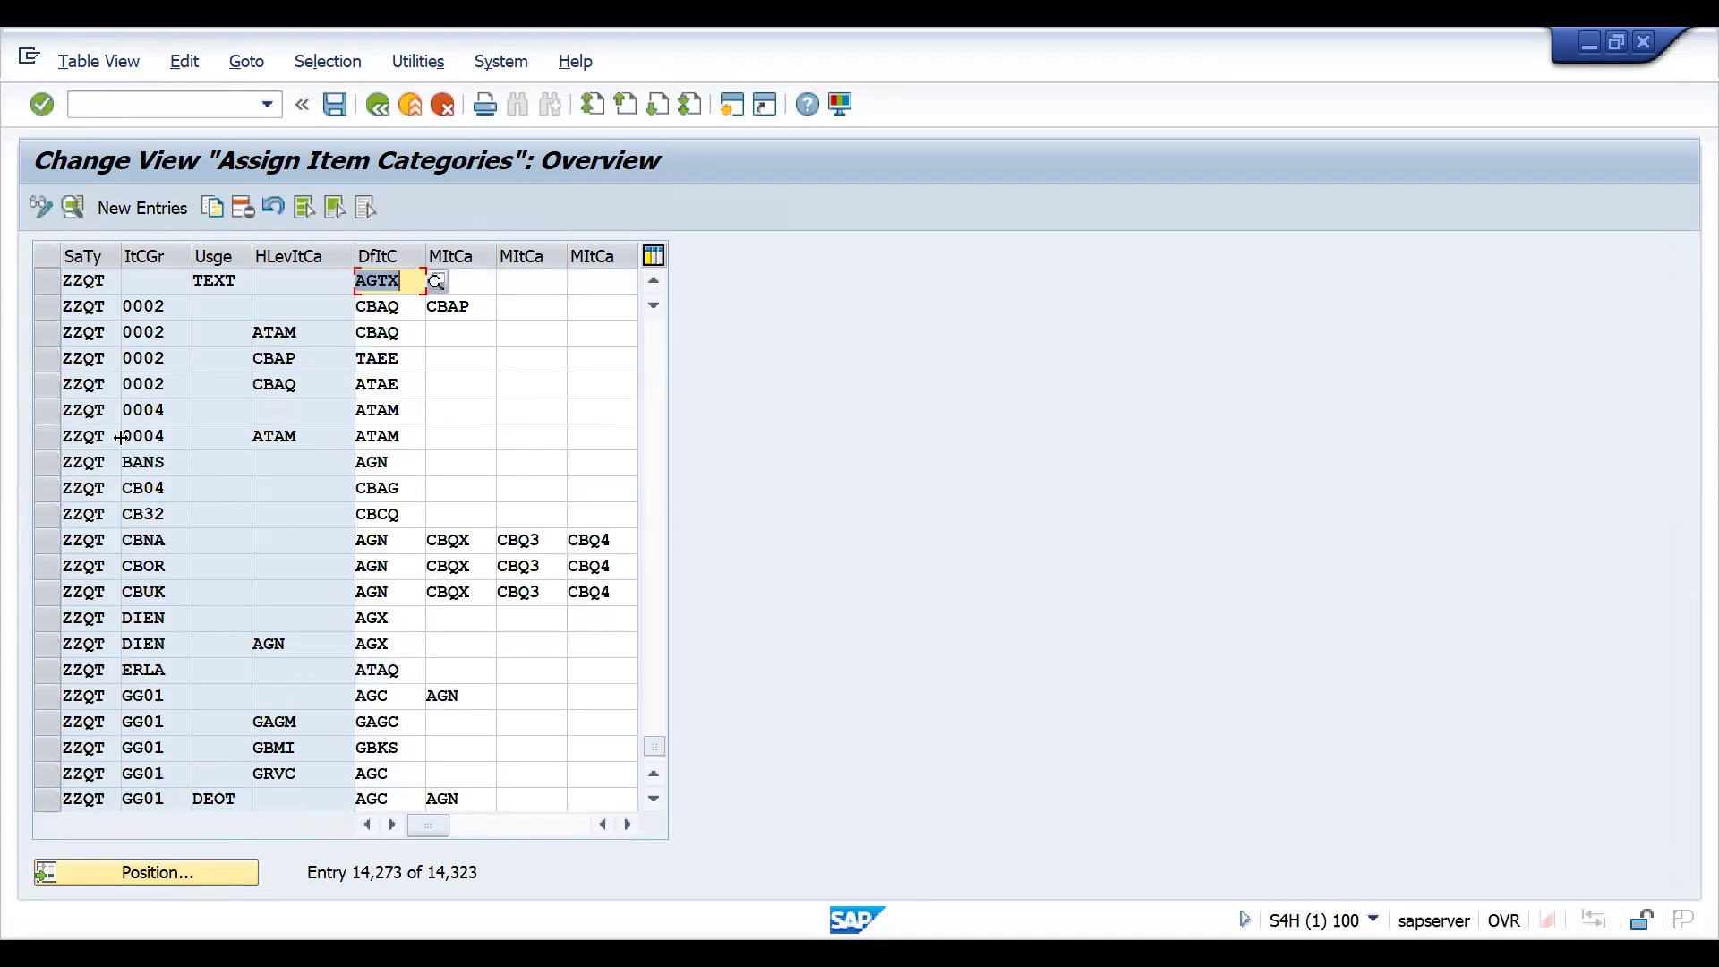
- Set the default item category to AGN for ZZQT with item category group NORM and no higher-level item category, and save the change
click(148, 873)
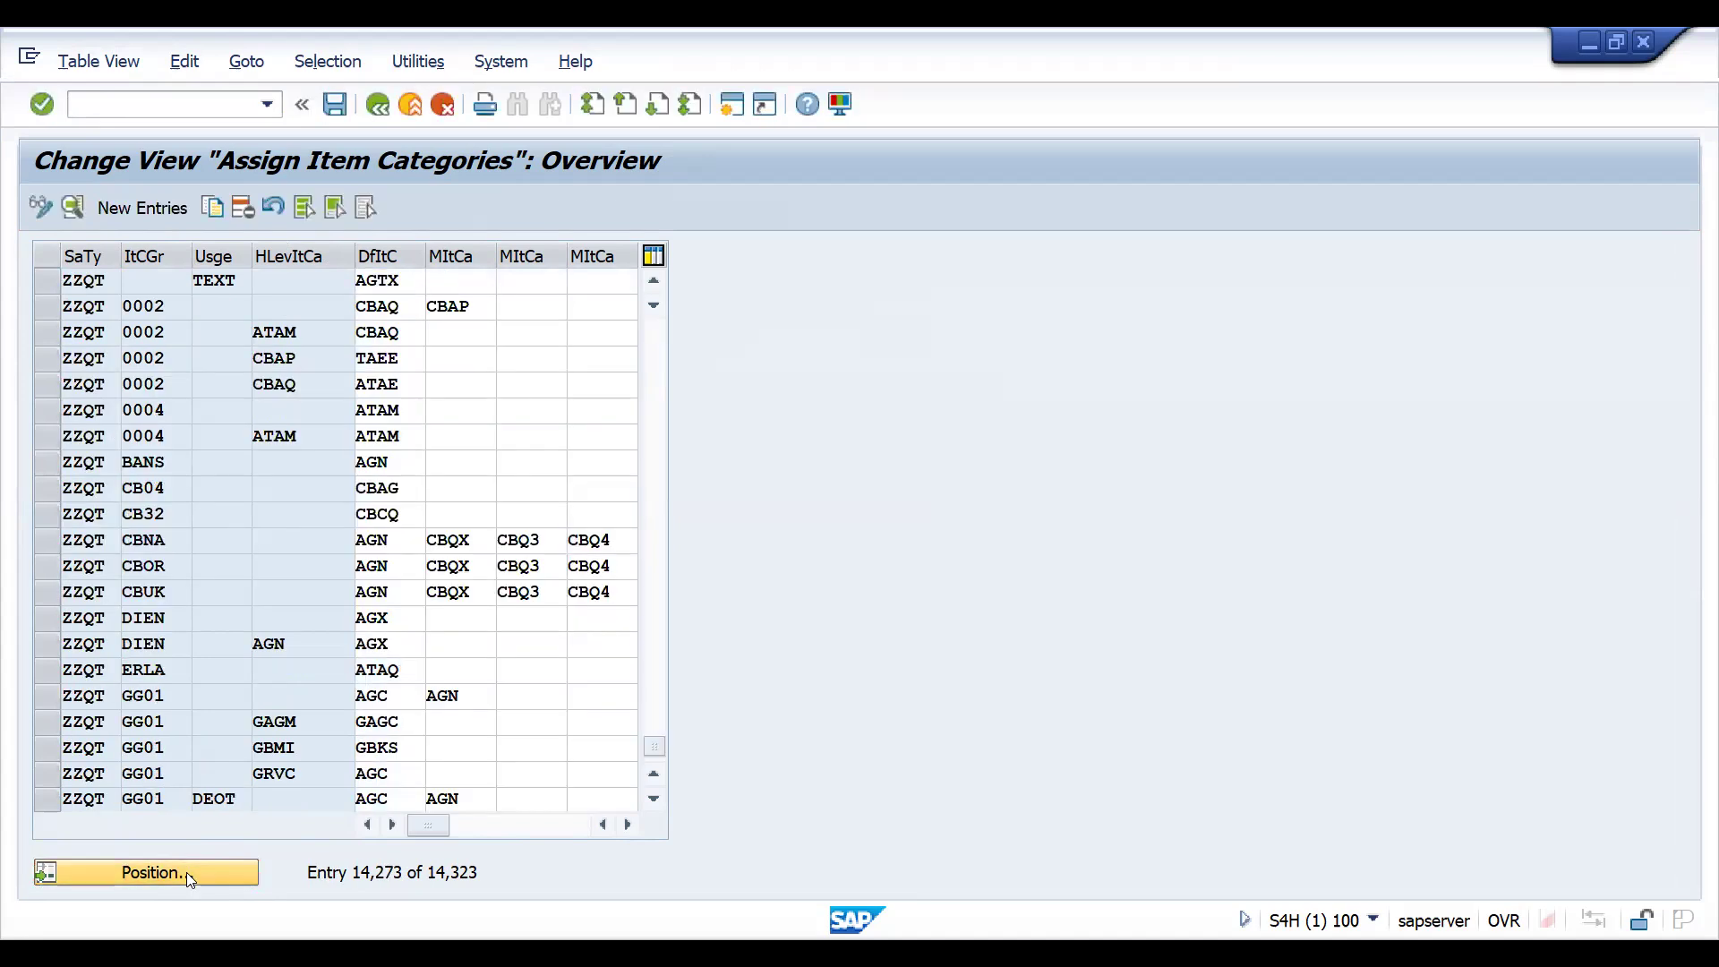
text(ZZQT)
key(Tab)
text(NORM)
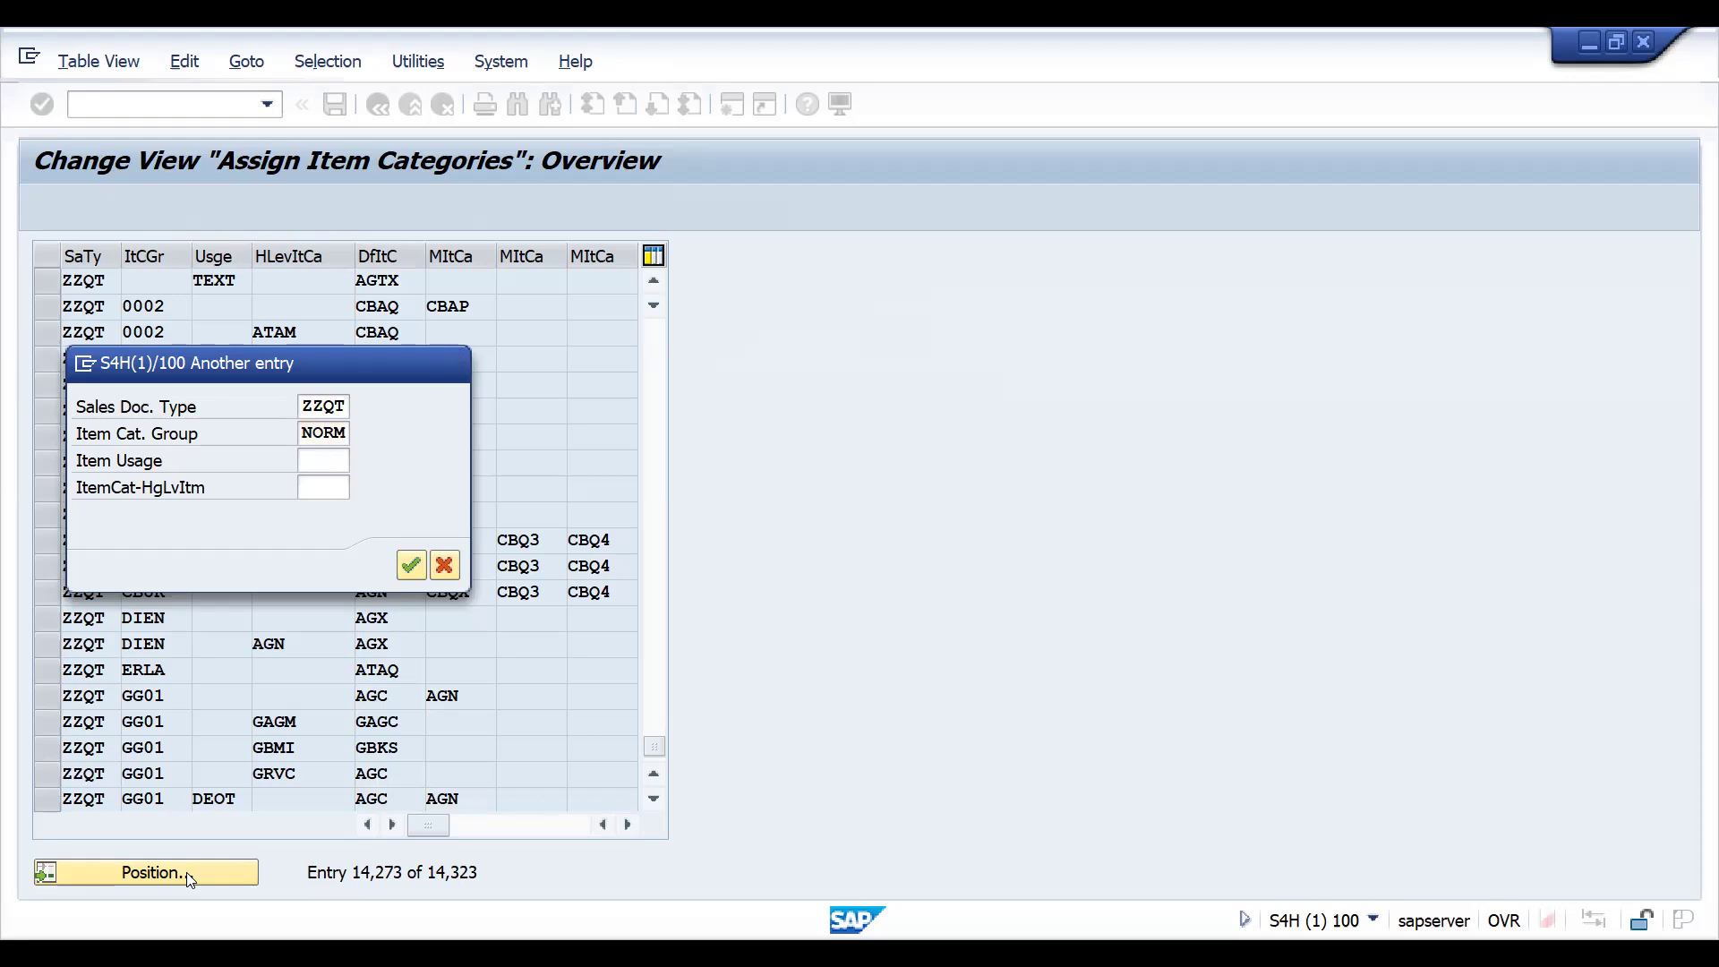
key(Return)
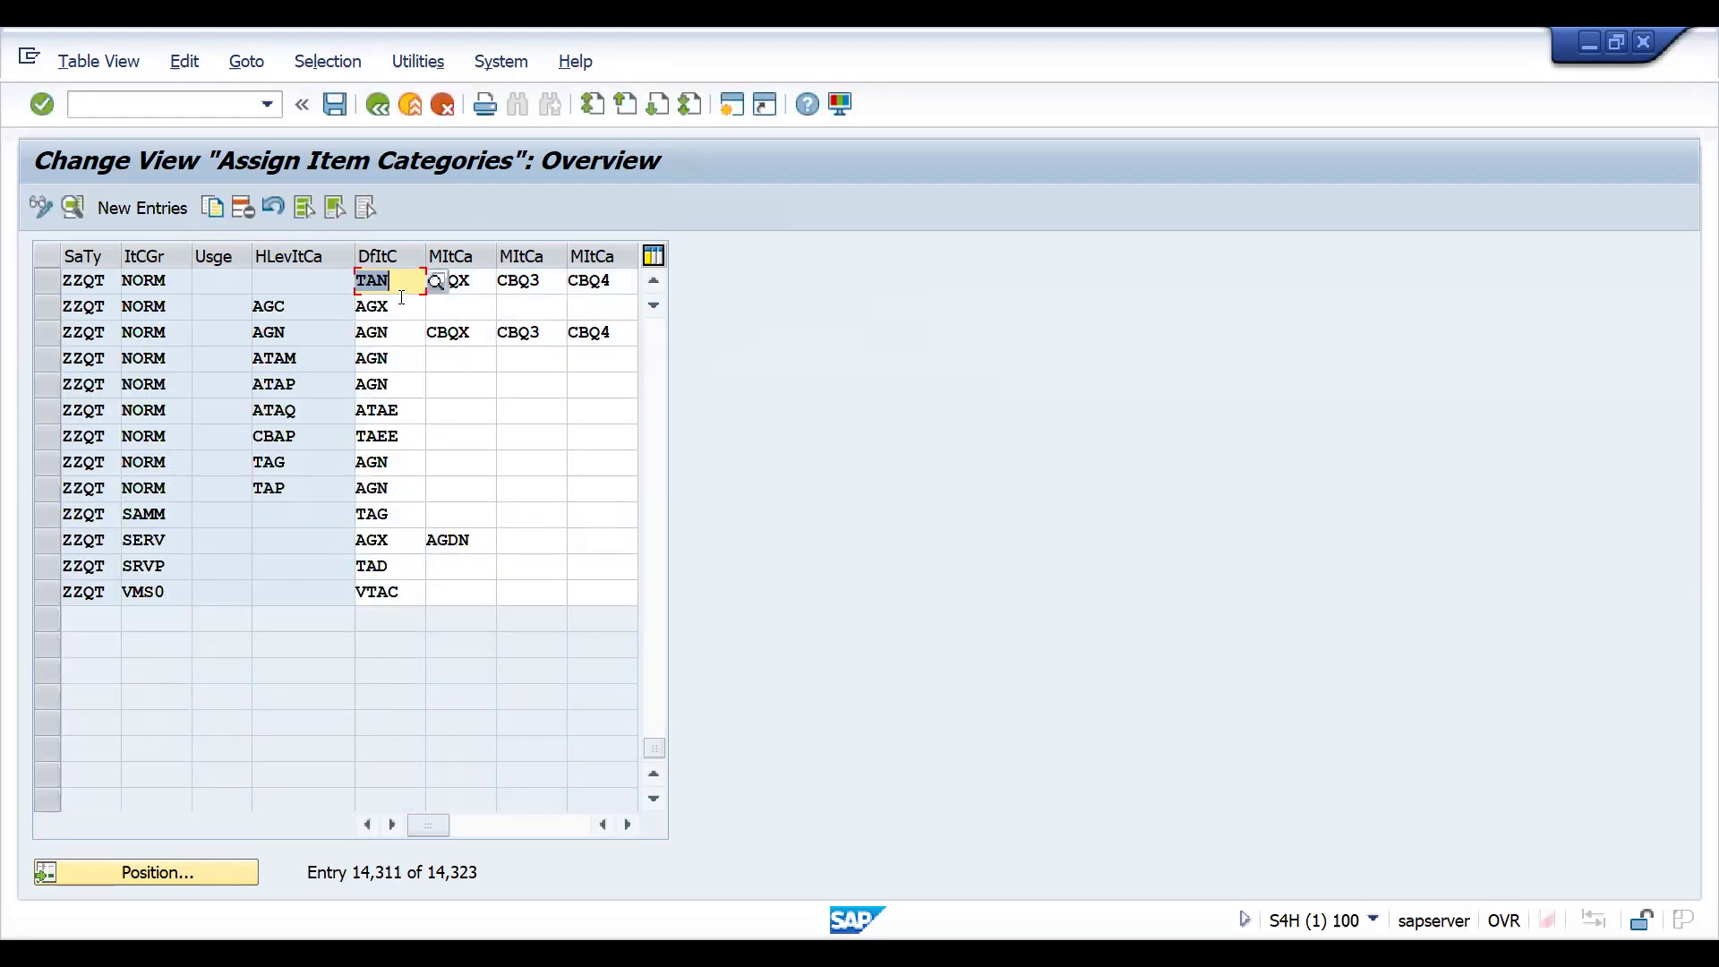
text(AGN)
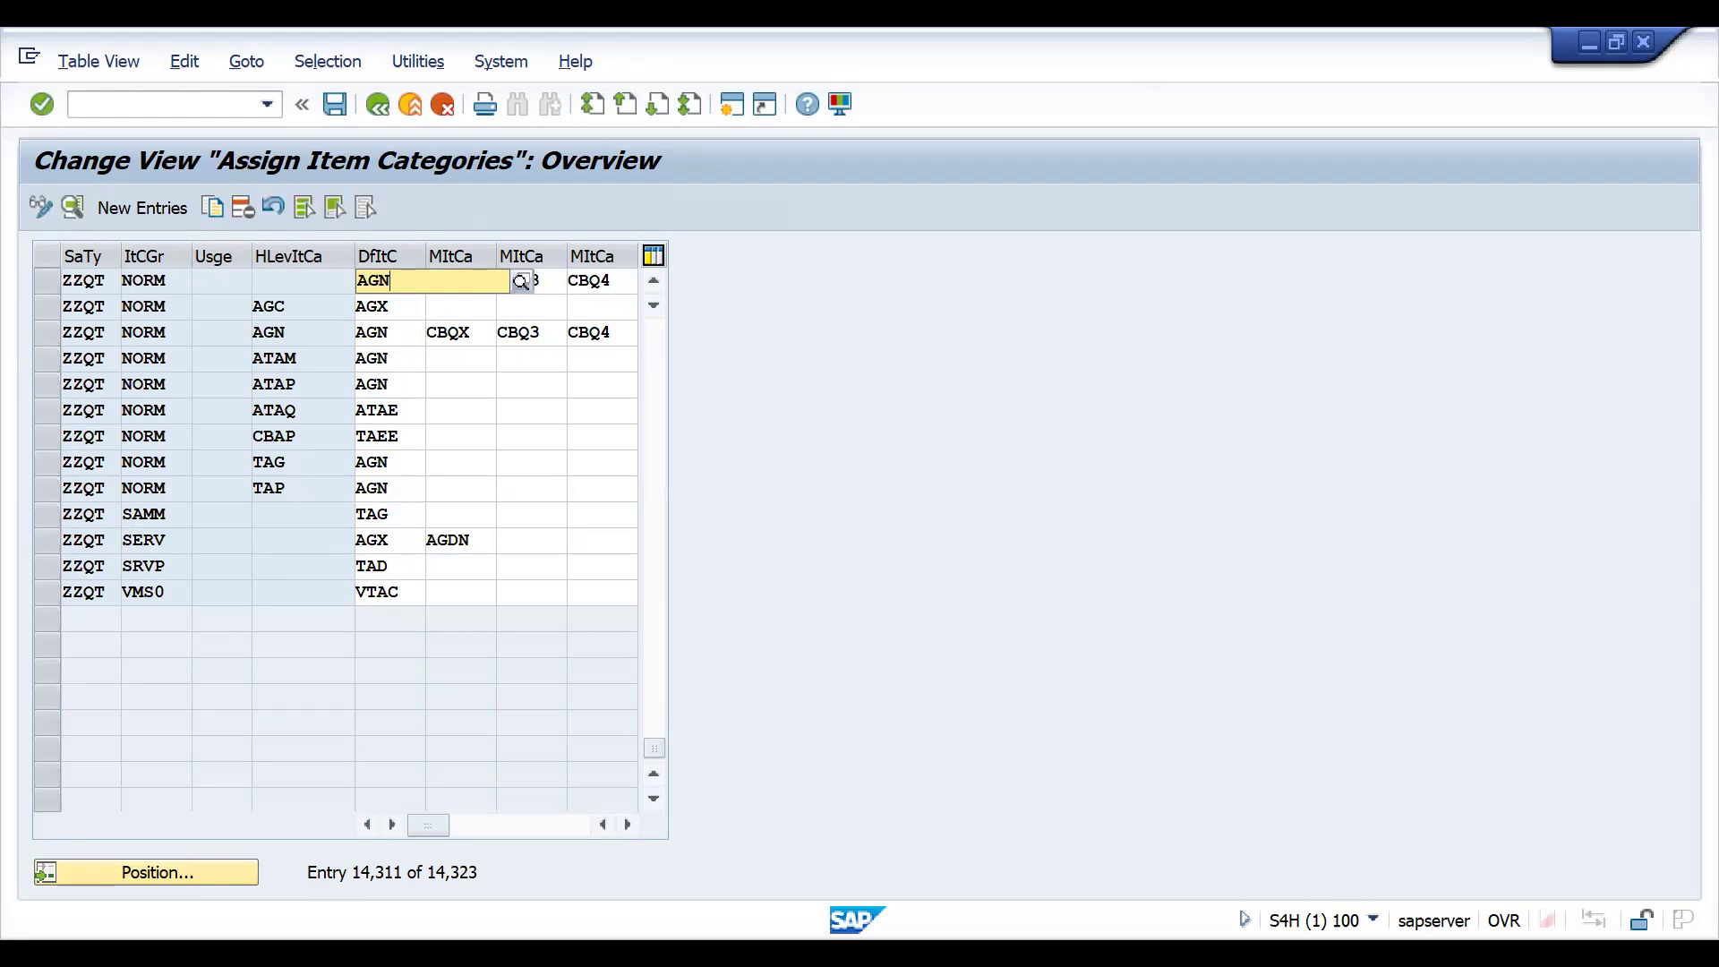
key(Return)
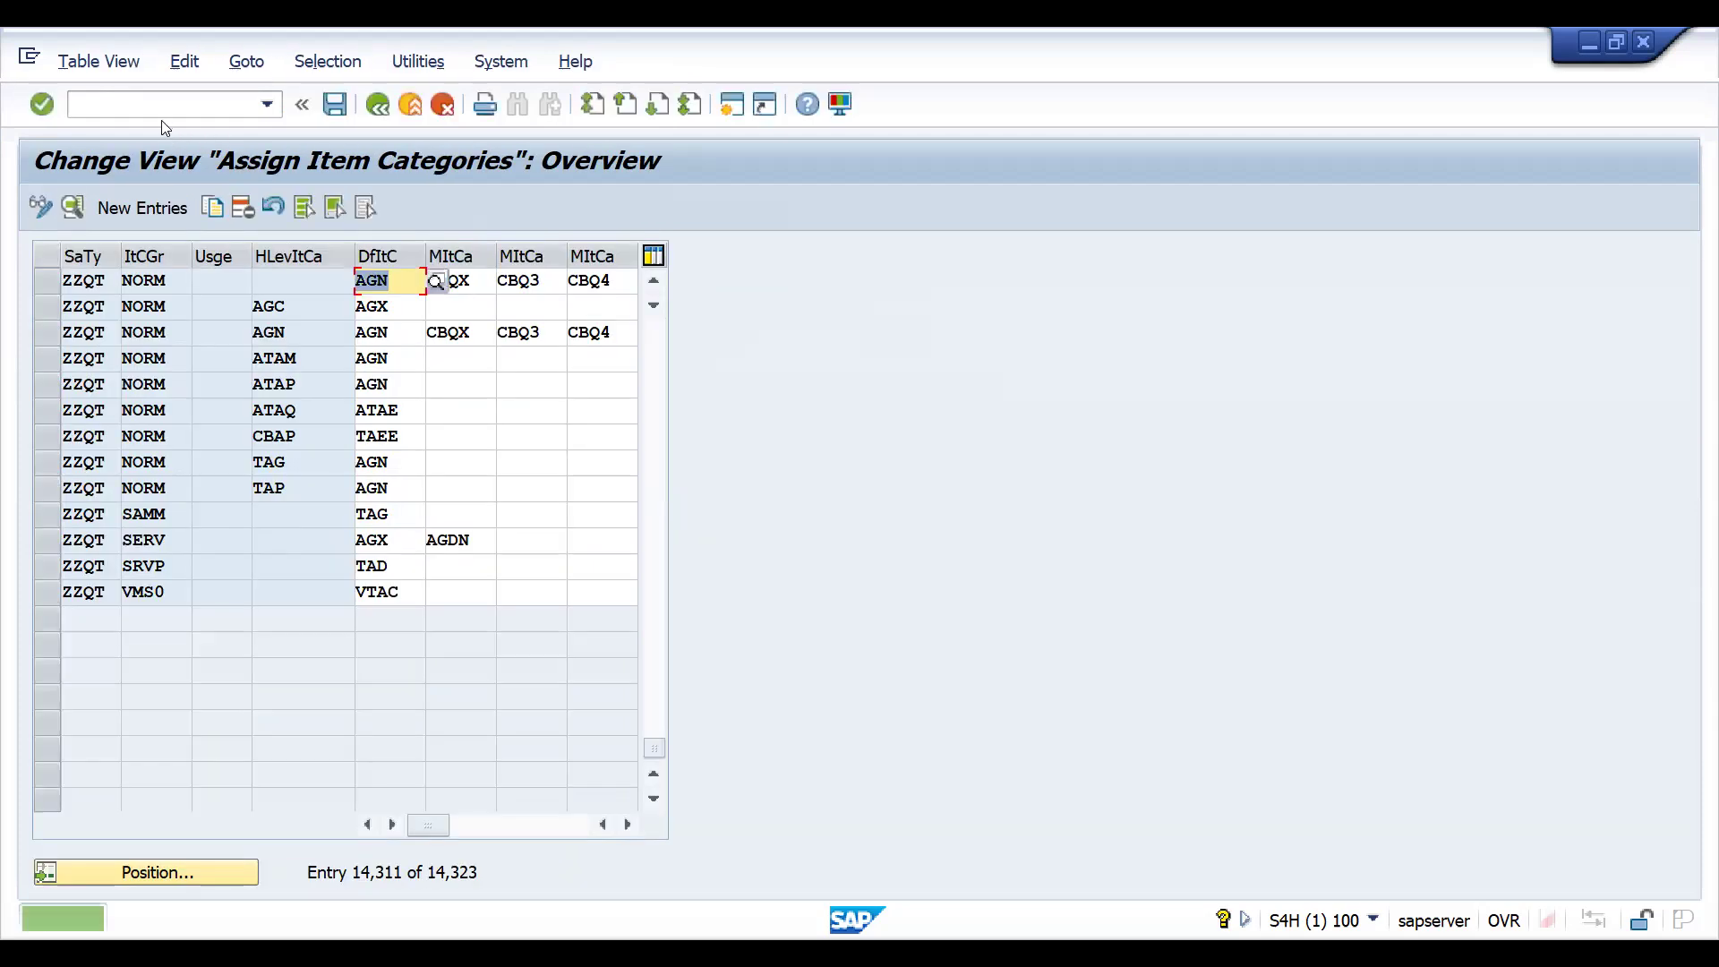
- Open transaction VA21, create a ZZQT quotation with reference to the existing inquiry, and check the copied item's category
click(152, 112)
text(/NVA)
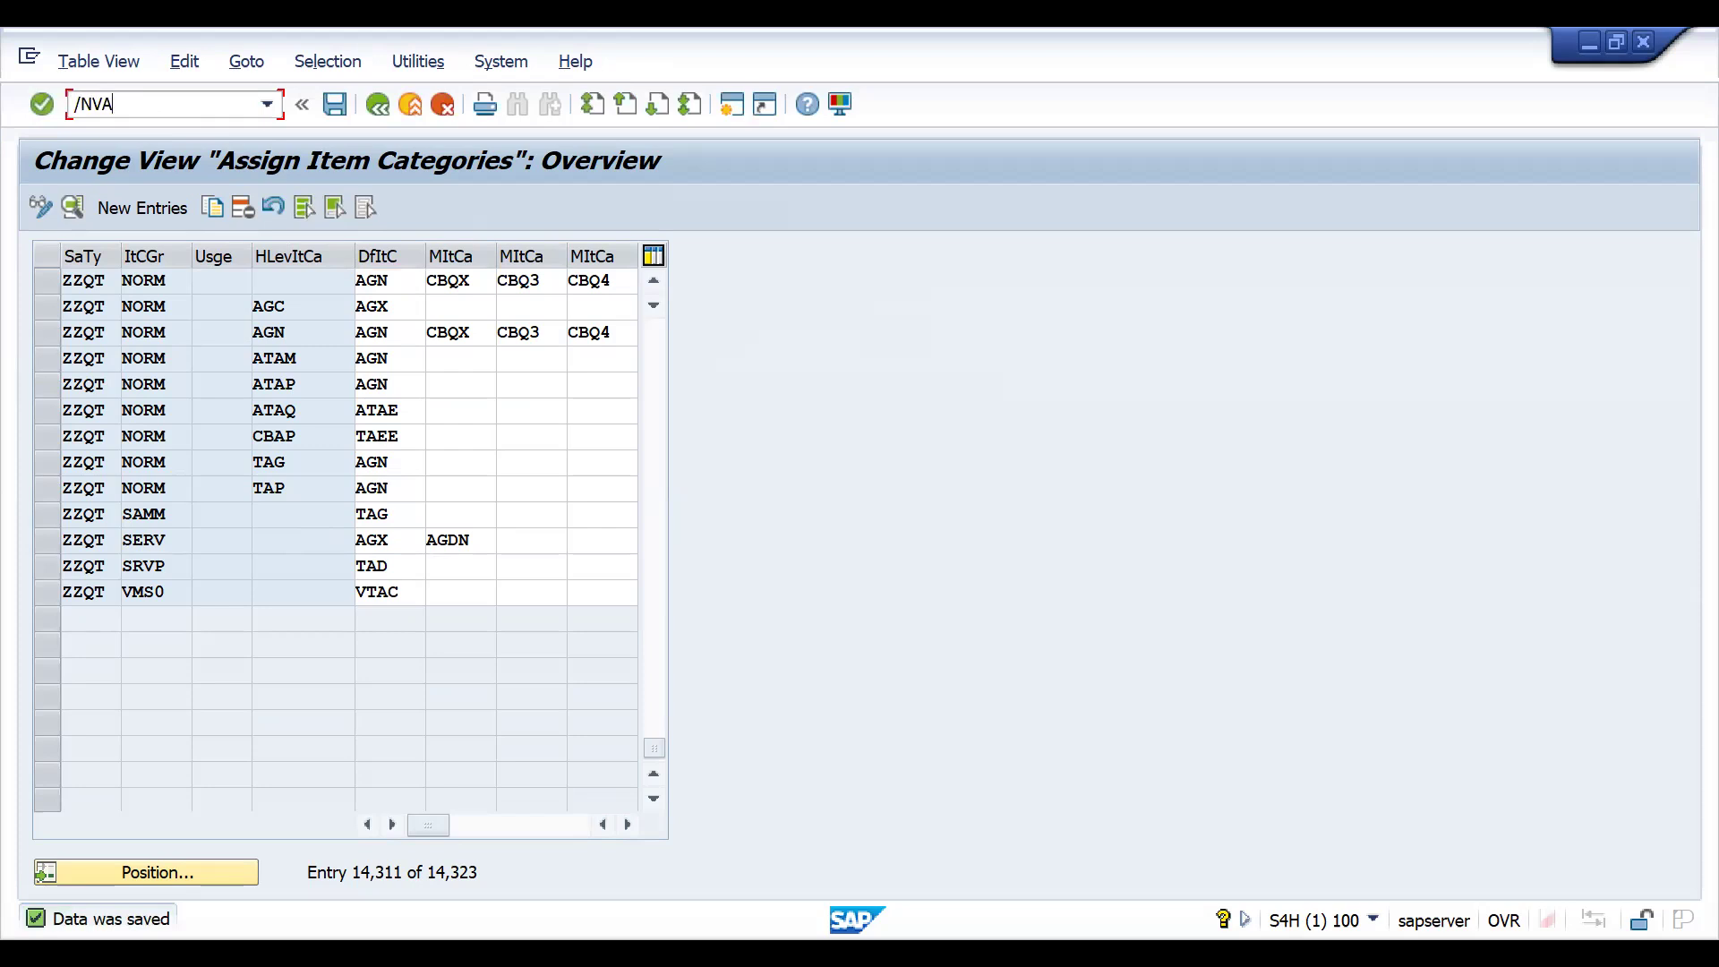
key(Return)
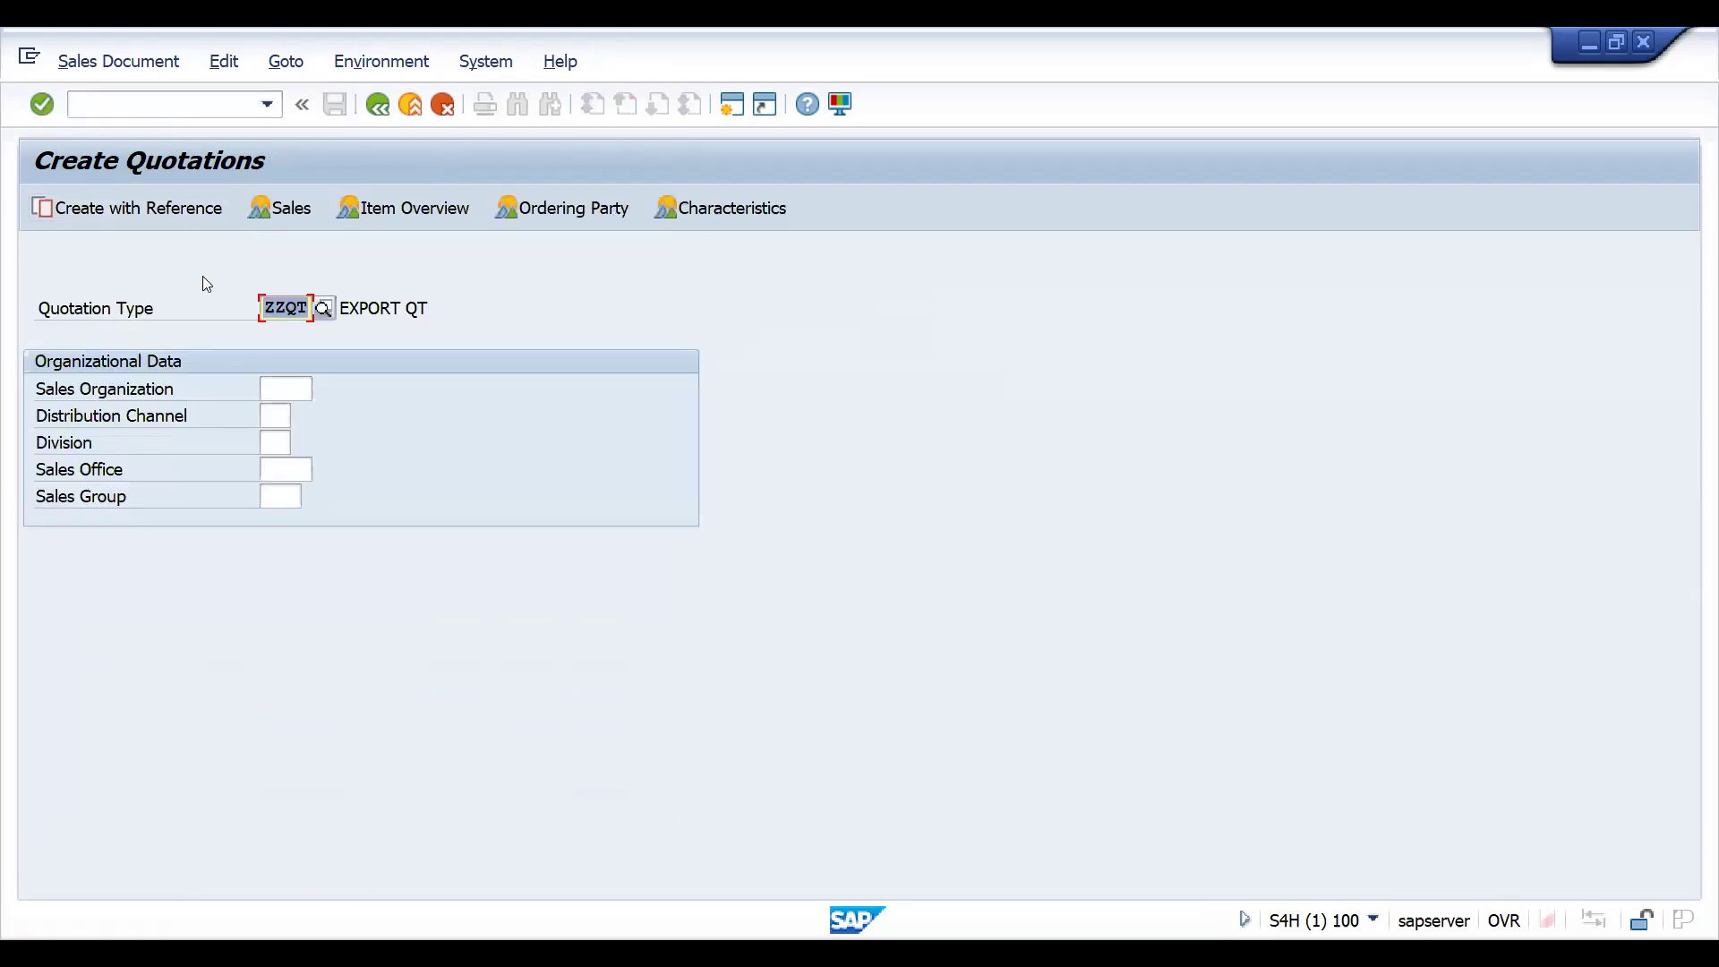
click(152, 209)
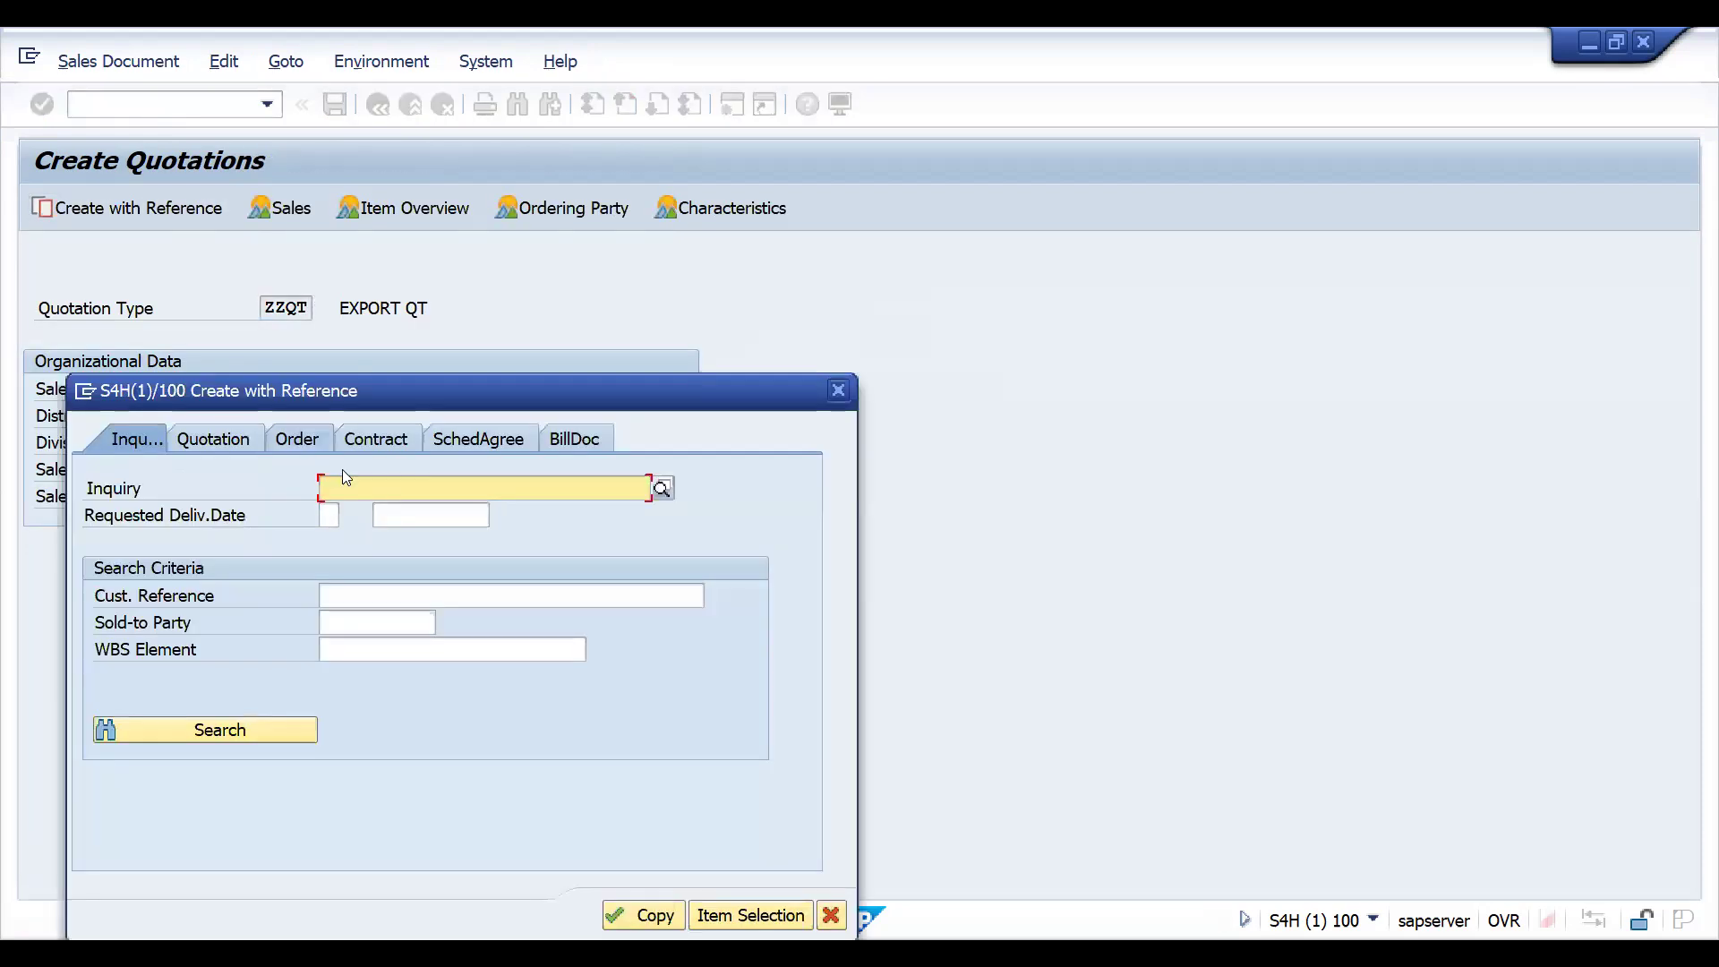
click(388, 489)
key(Down)
key(Return)
click(642, 917)
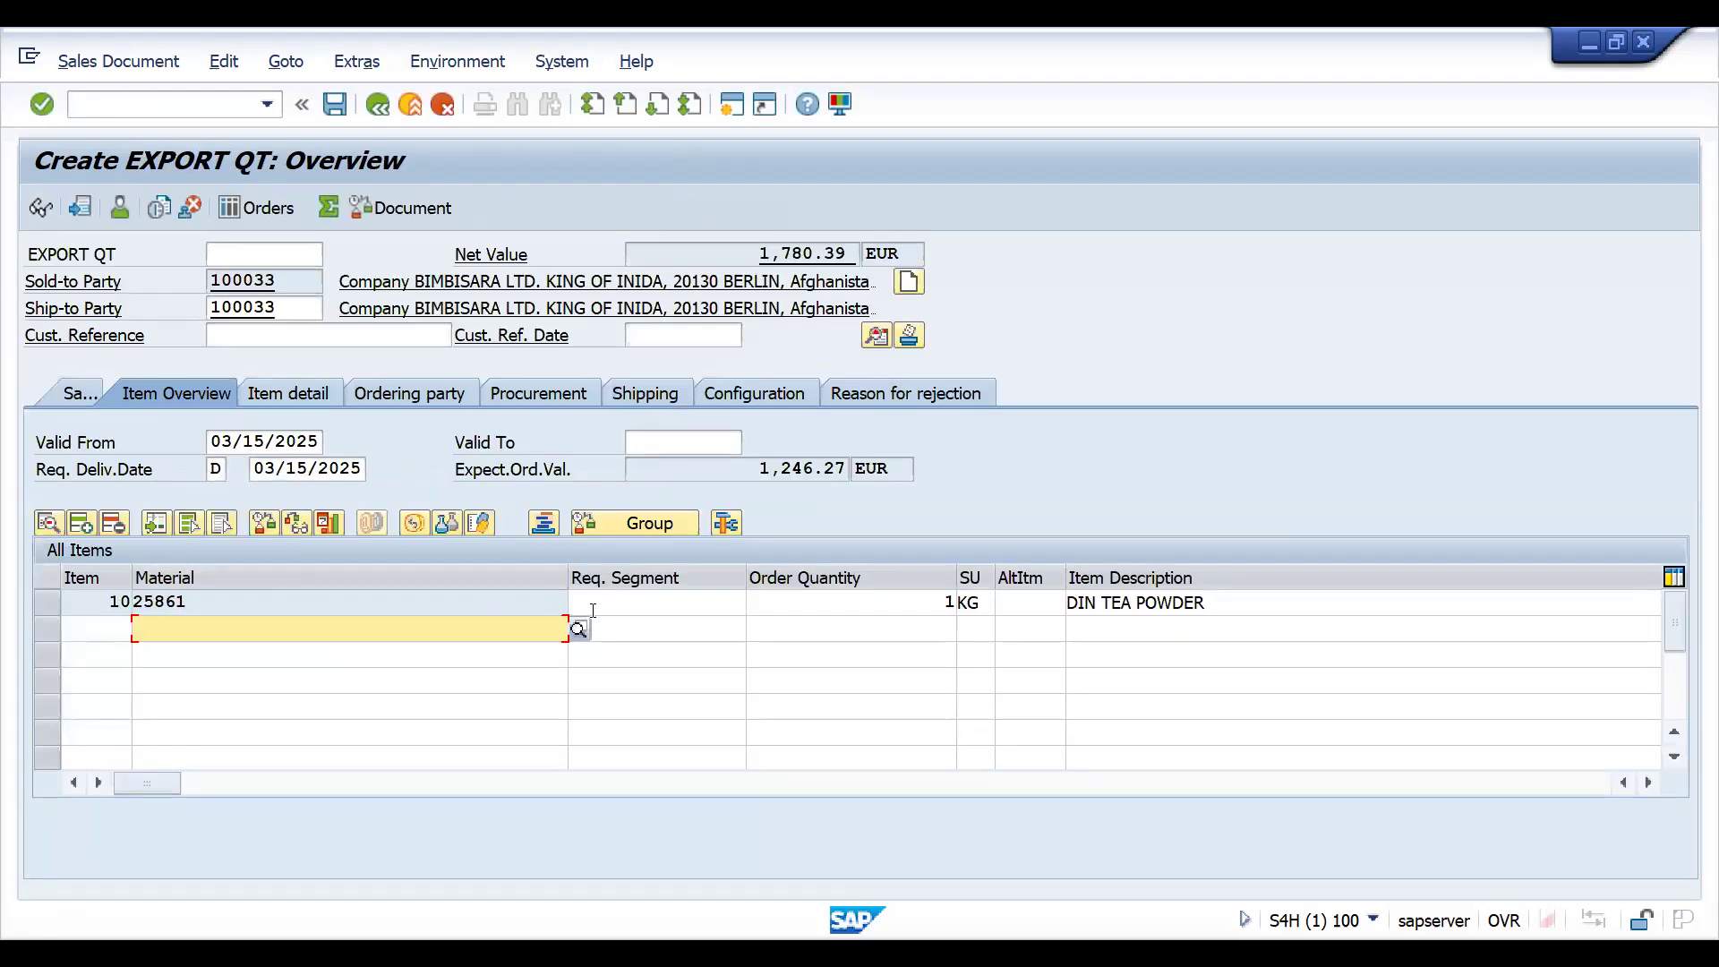
click(595, 608)
key(Tab)
key(Tab)
key(Tab)
key(Tab)
key(Tab)
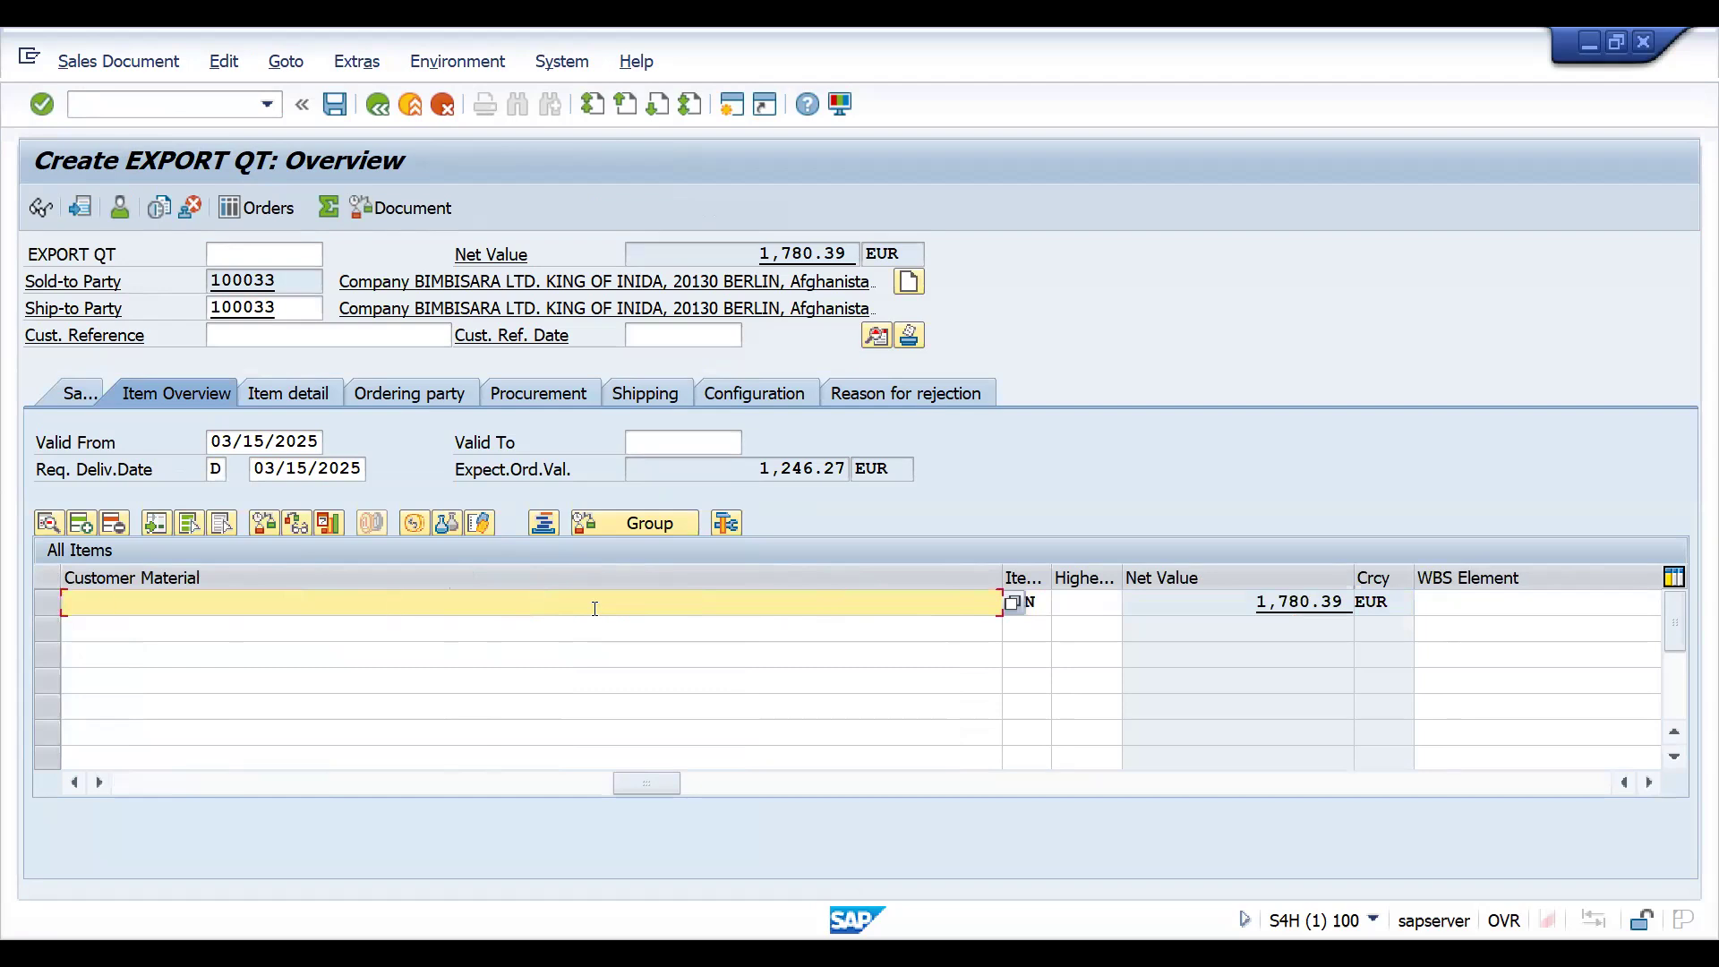
key(Tab)
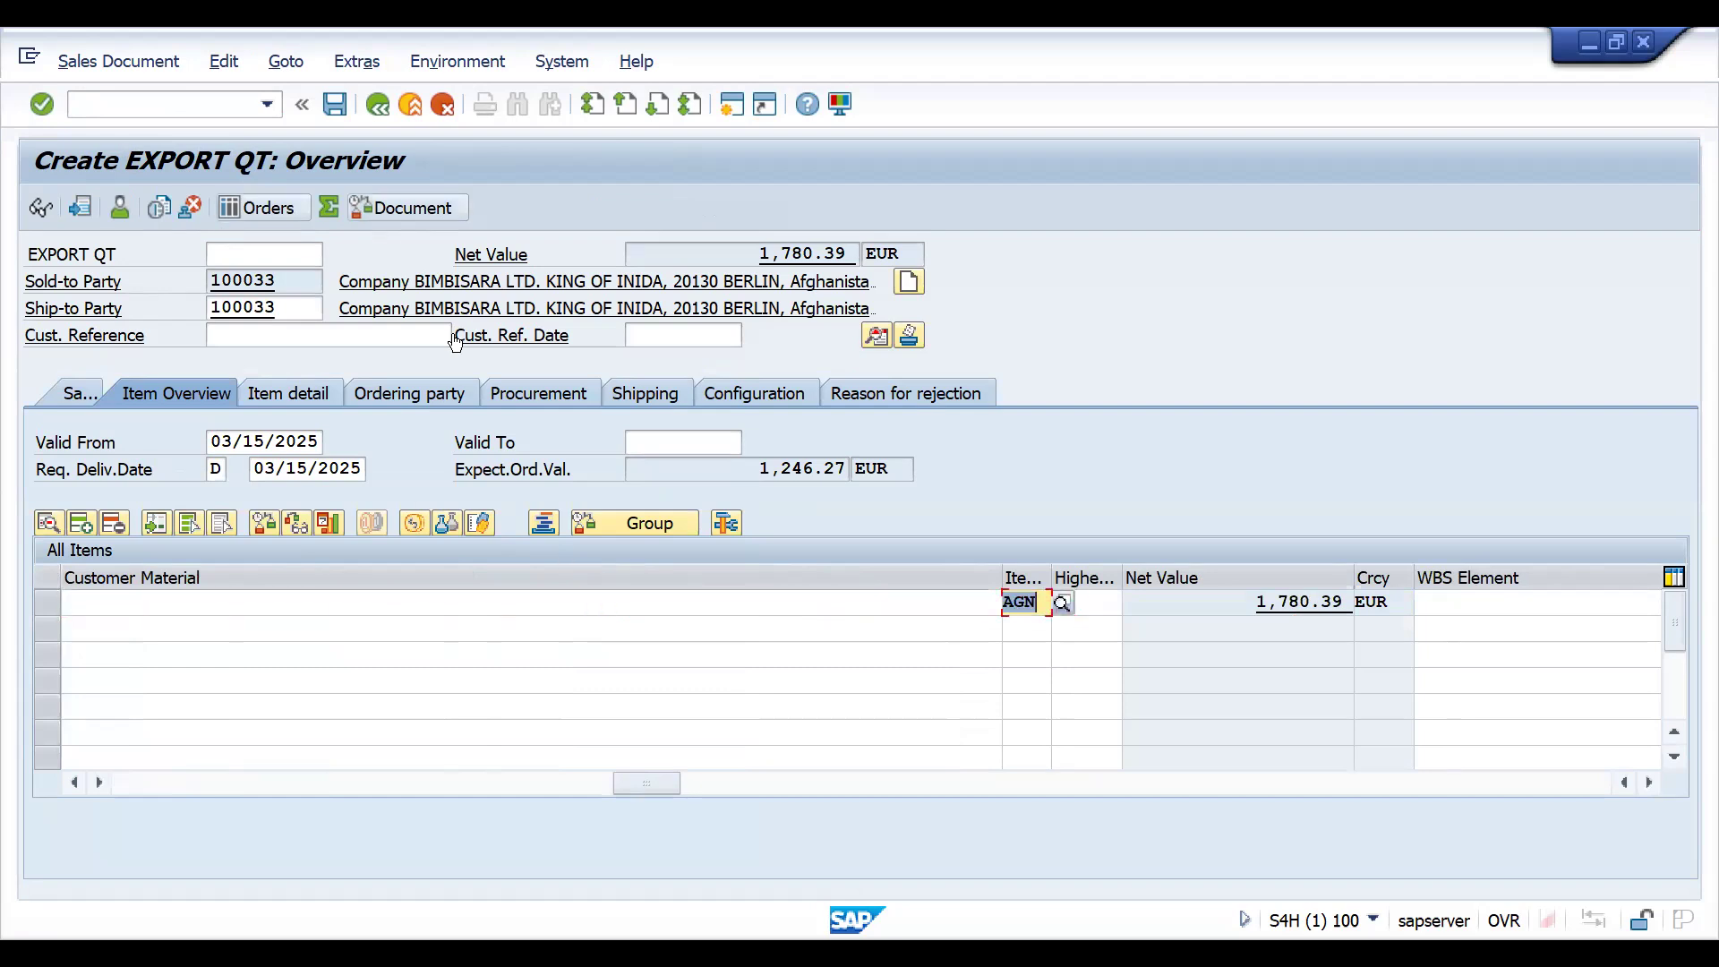
- Set the quotation's valid-to date to 03/31/2025, enter customer reference INTOQTCCONTROLSC1, and save the quotation
click(629, 443)
text(03/31/2025)
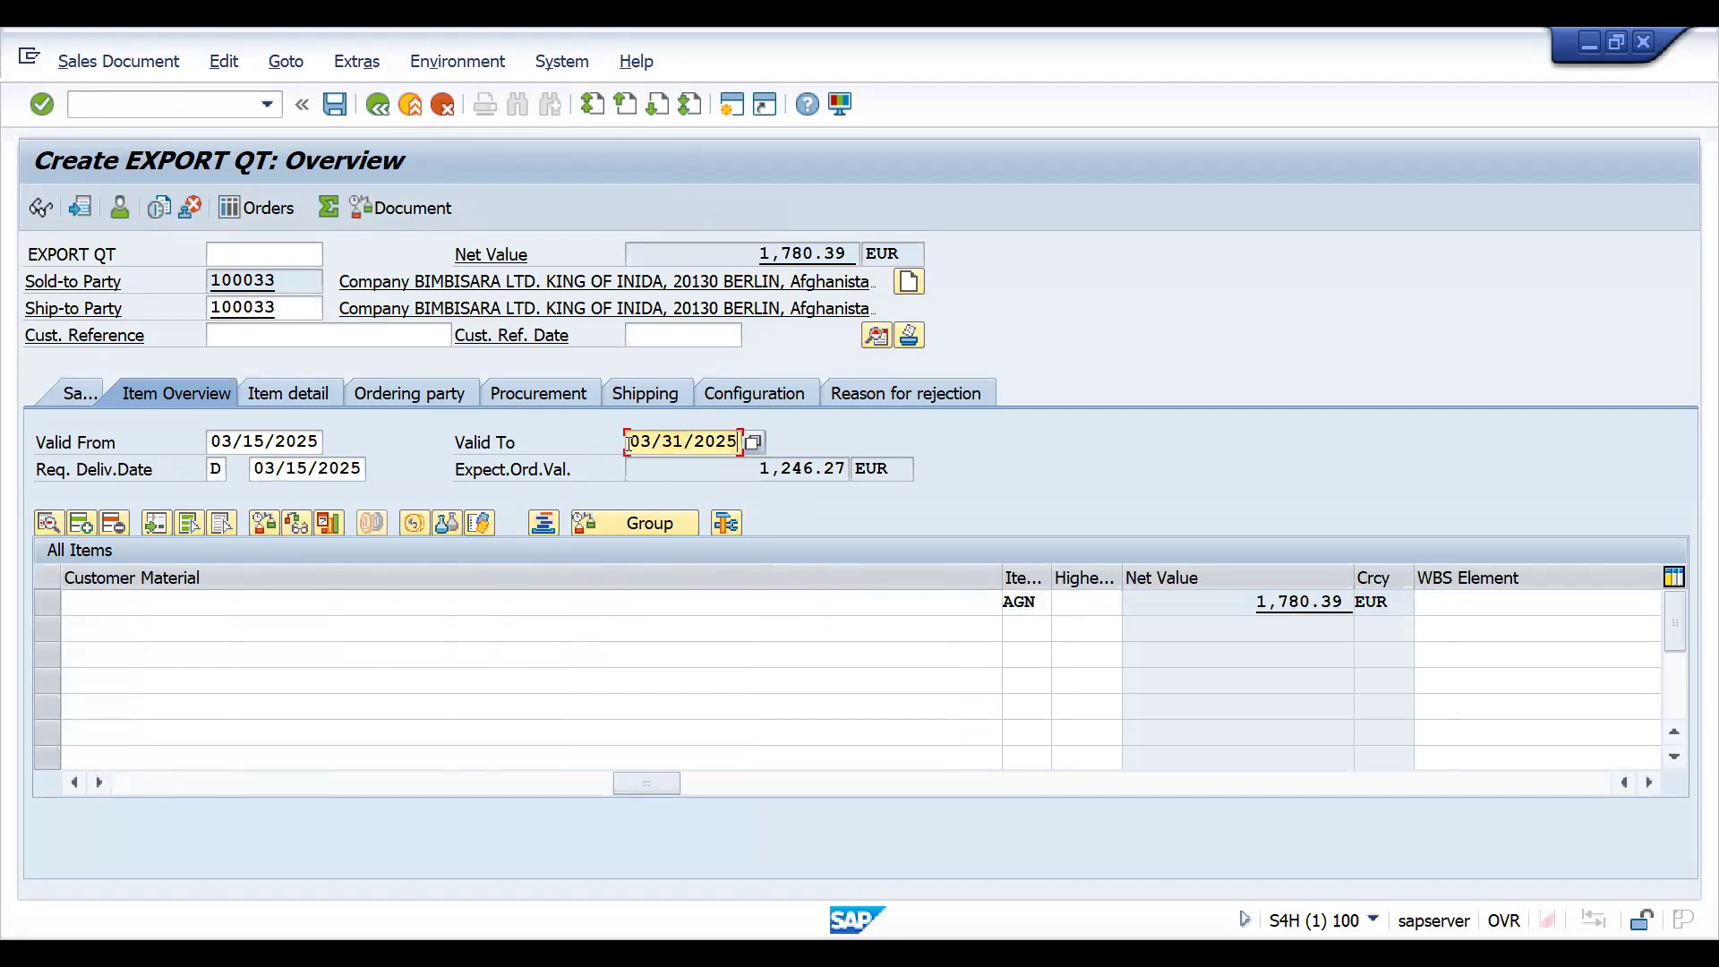
click(256, 342)
key(Down)
key(Down)
key(Return)
click(337, 109)
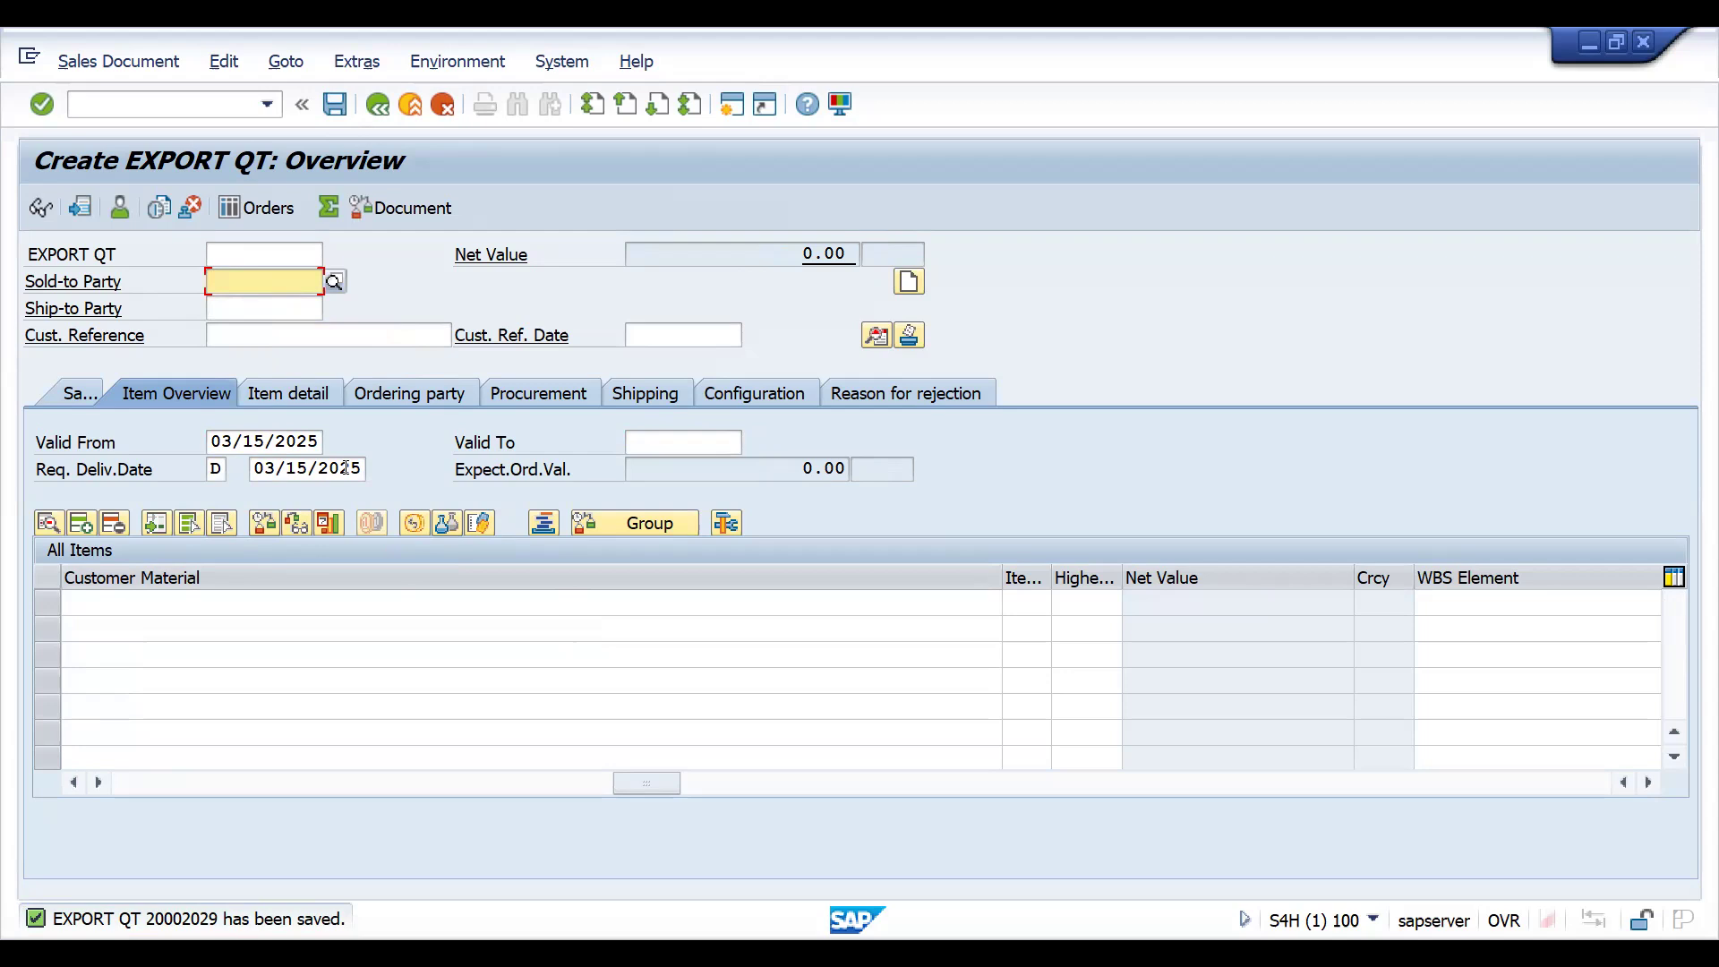
- Open transaction VA23 and display the document flow of the saved quotation
click(163, 104)
text(/NAVA23)
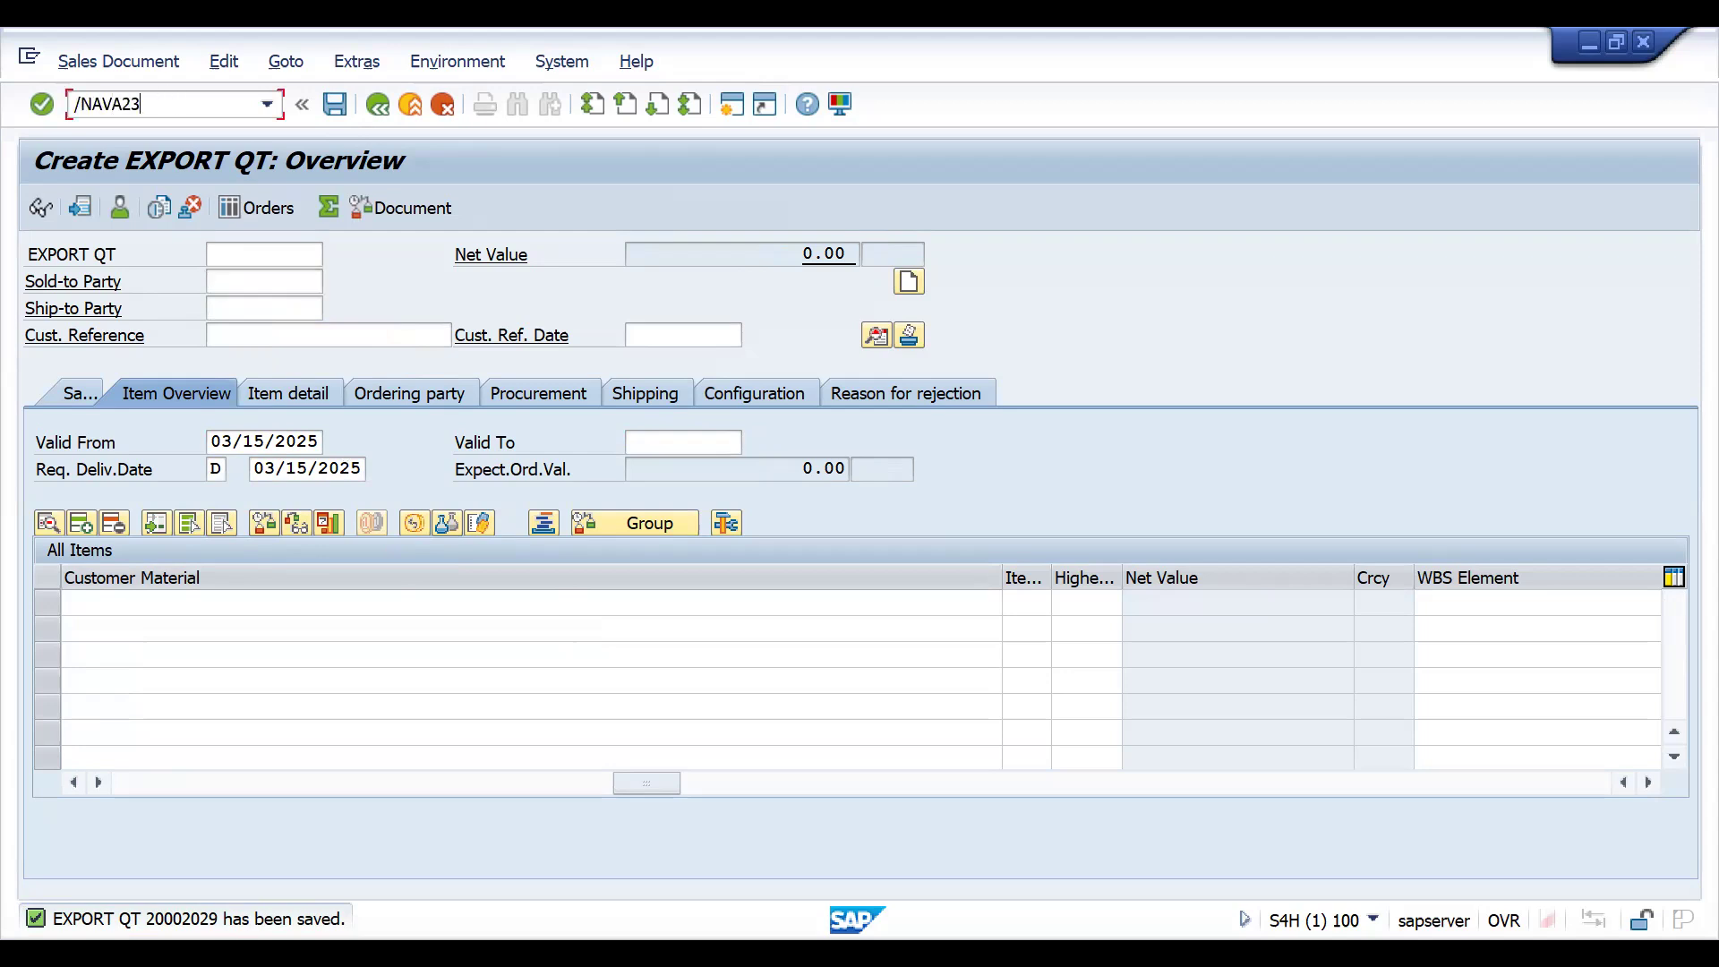
key(BackSpace)
key(BackSpace)
key(BackSpace)
key(BackSpace)
key(BackSpace)
text(VA1)
key(BackSpace)
text(23)
key(Return)
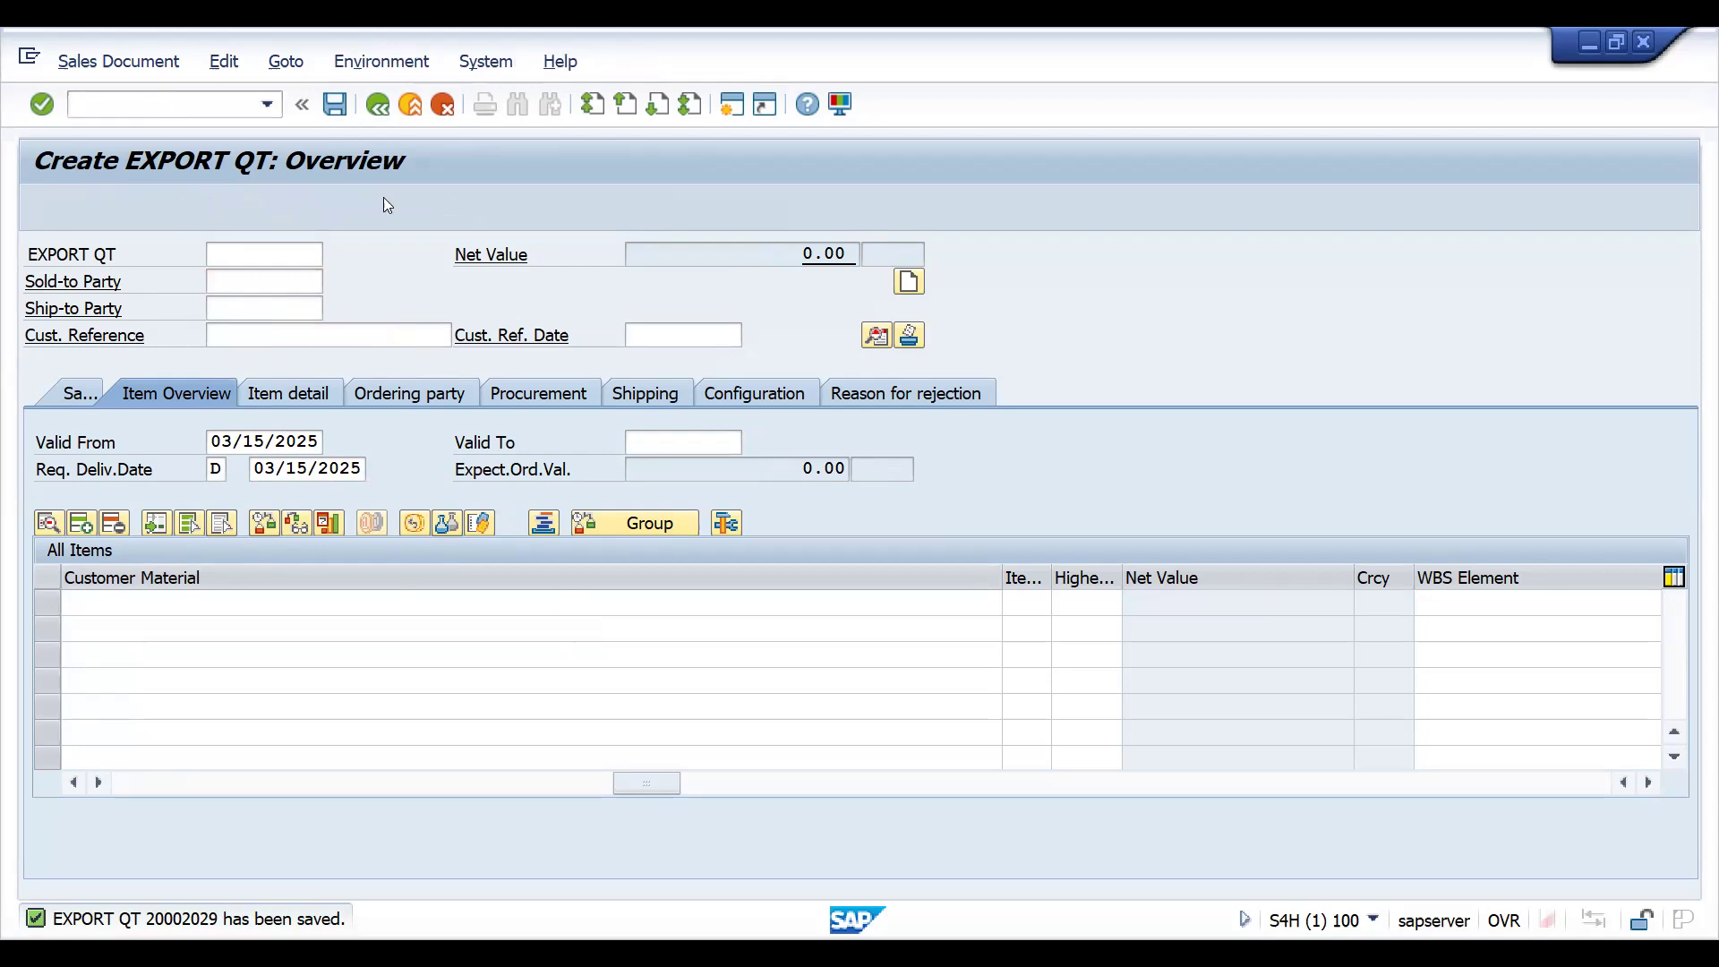
click(597, 208)
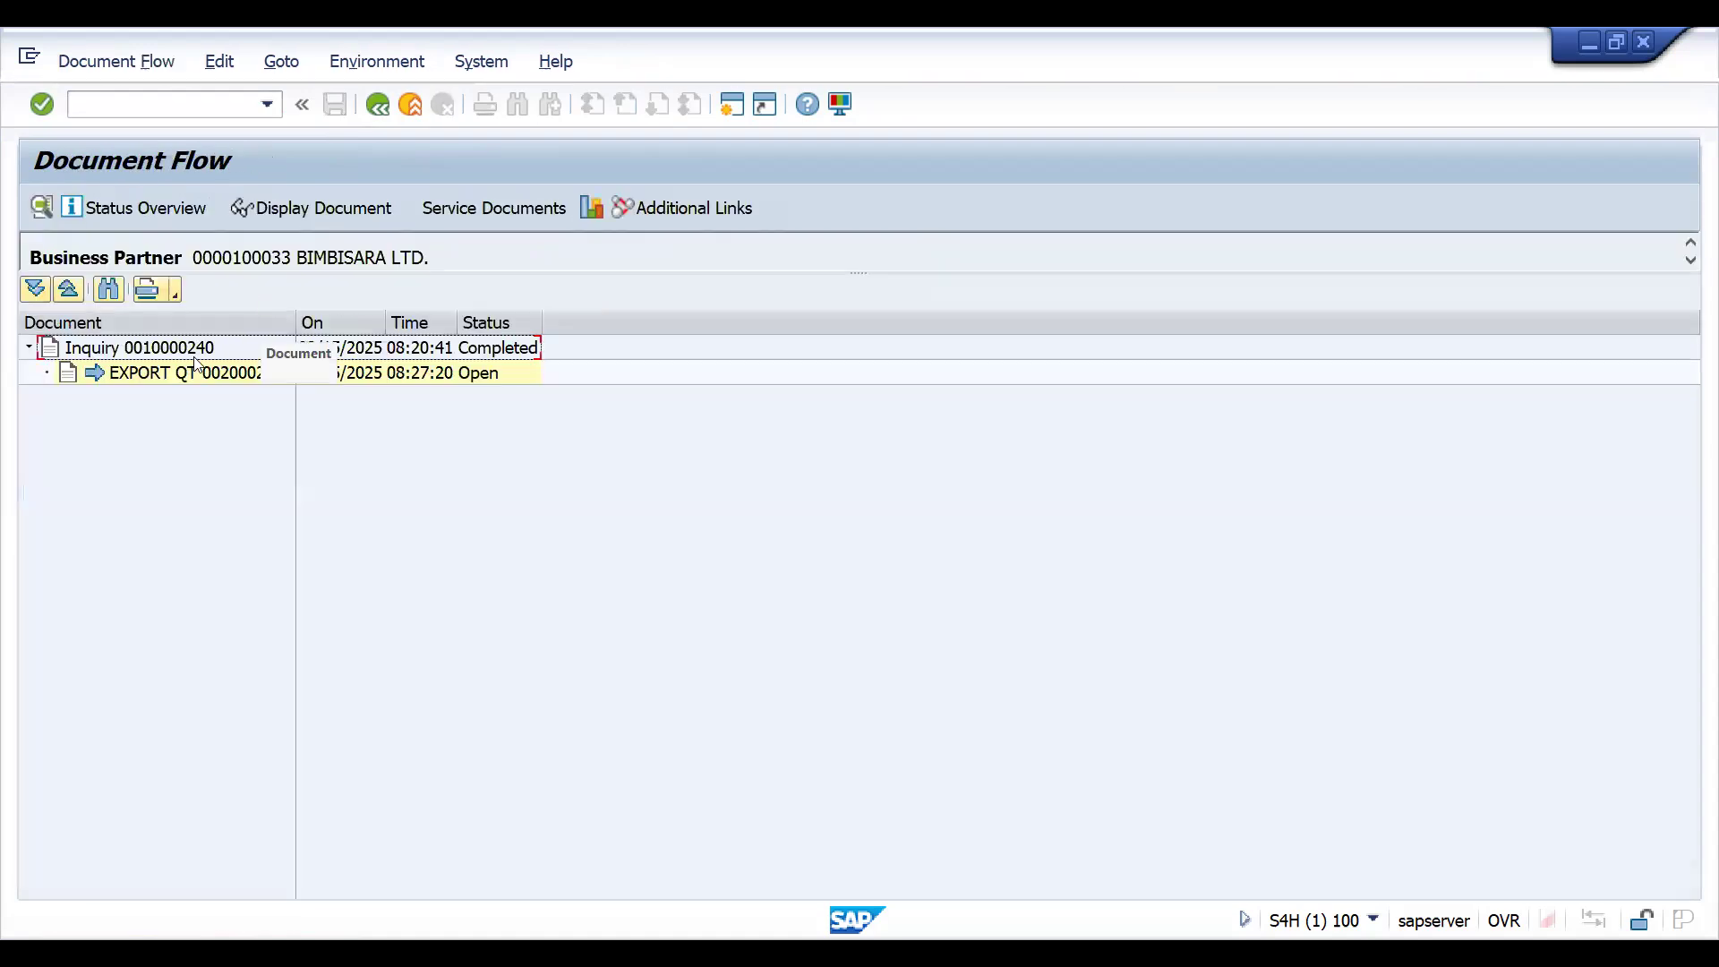
- Reopen transaction VA23 and display the header data of the saved quotation
click(170, 106)
text(/NVA23)
key(Return)
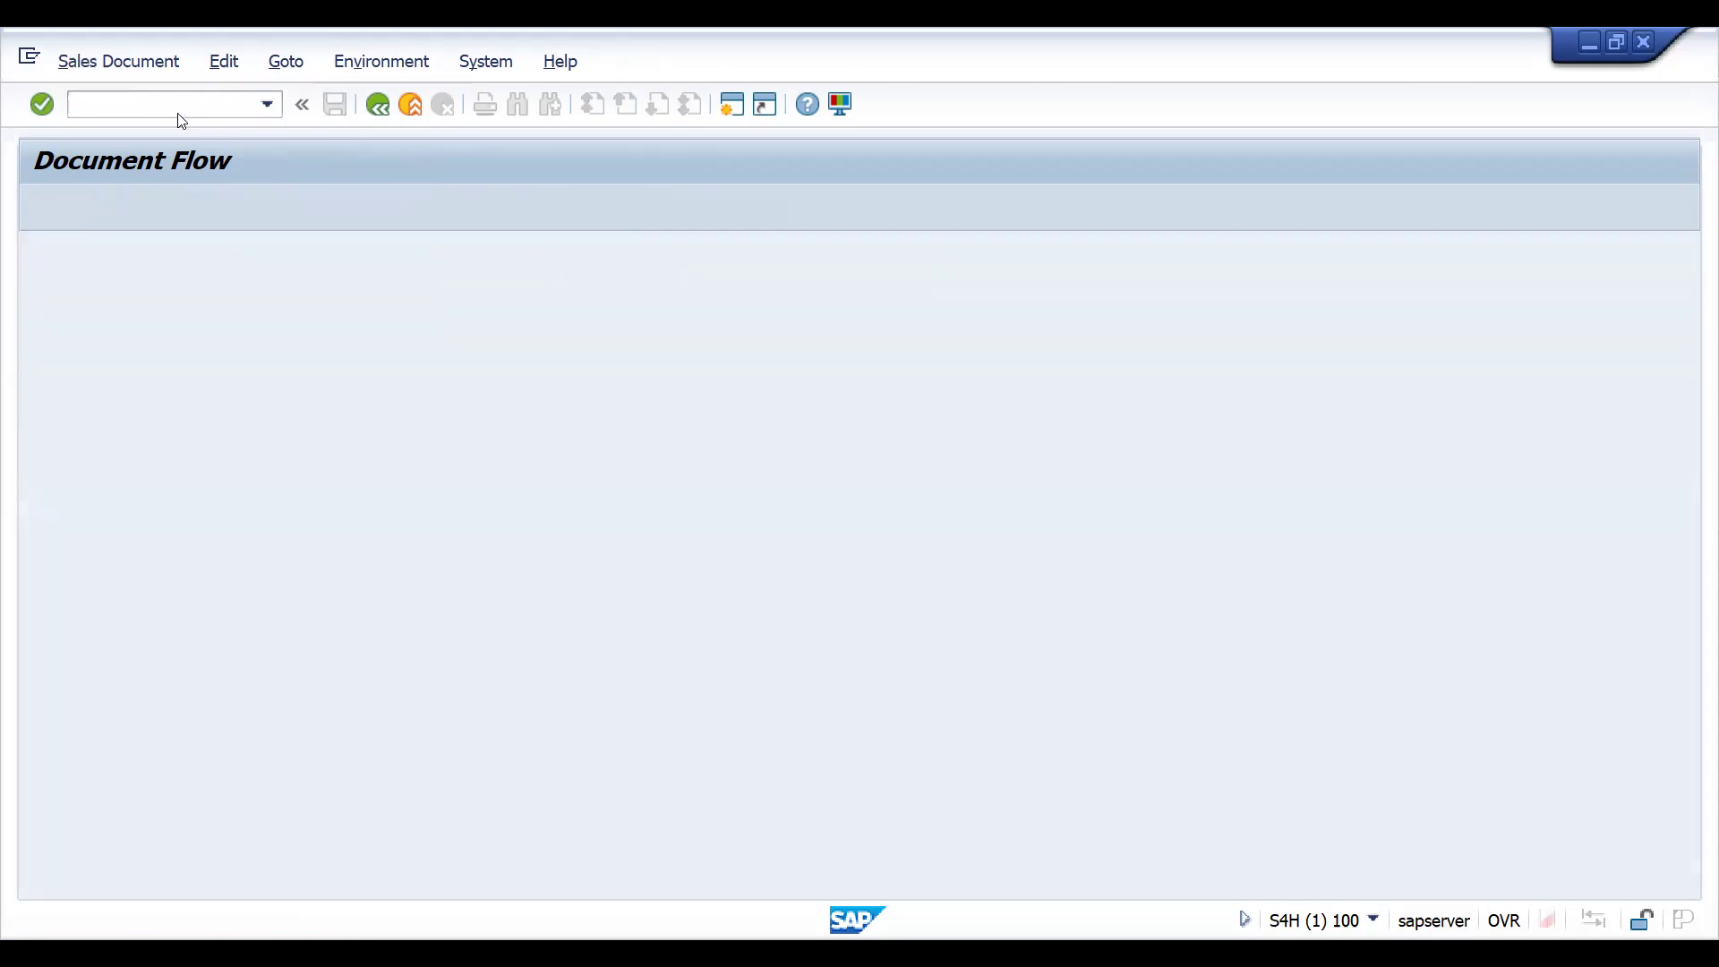
key(Return)
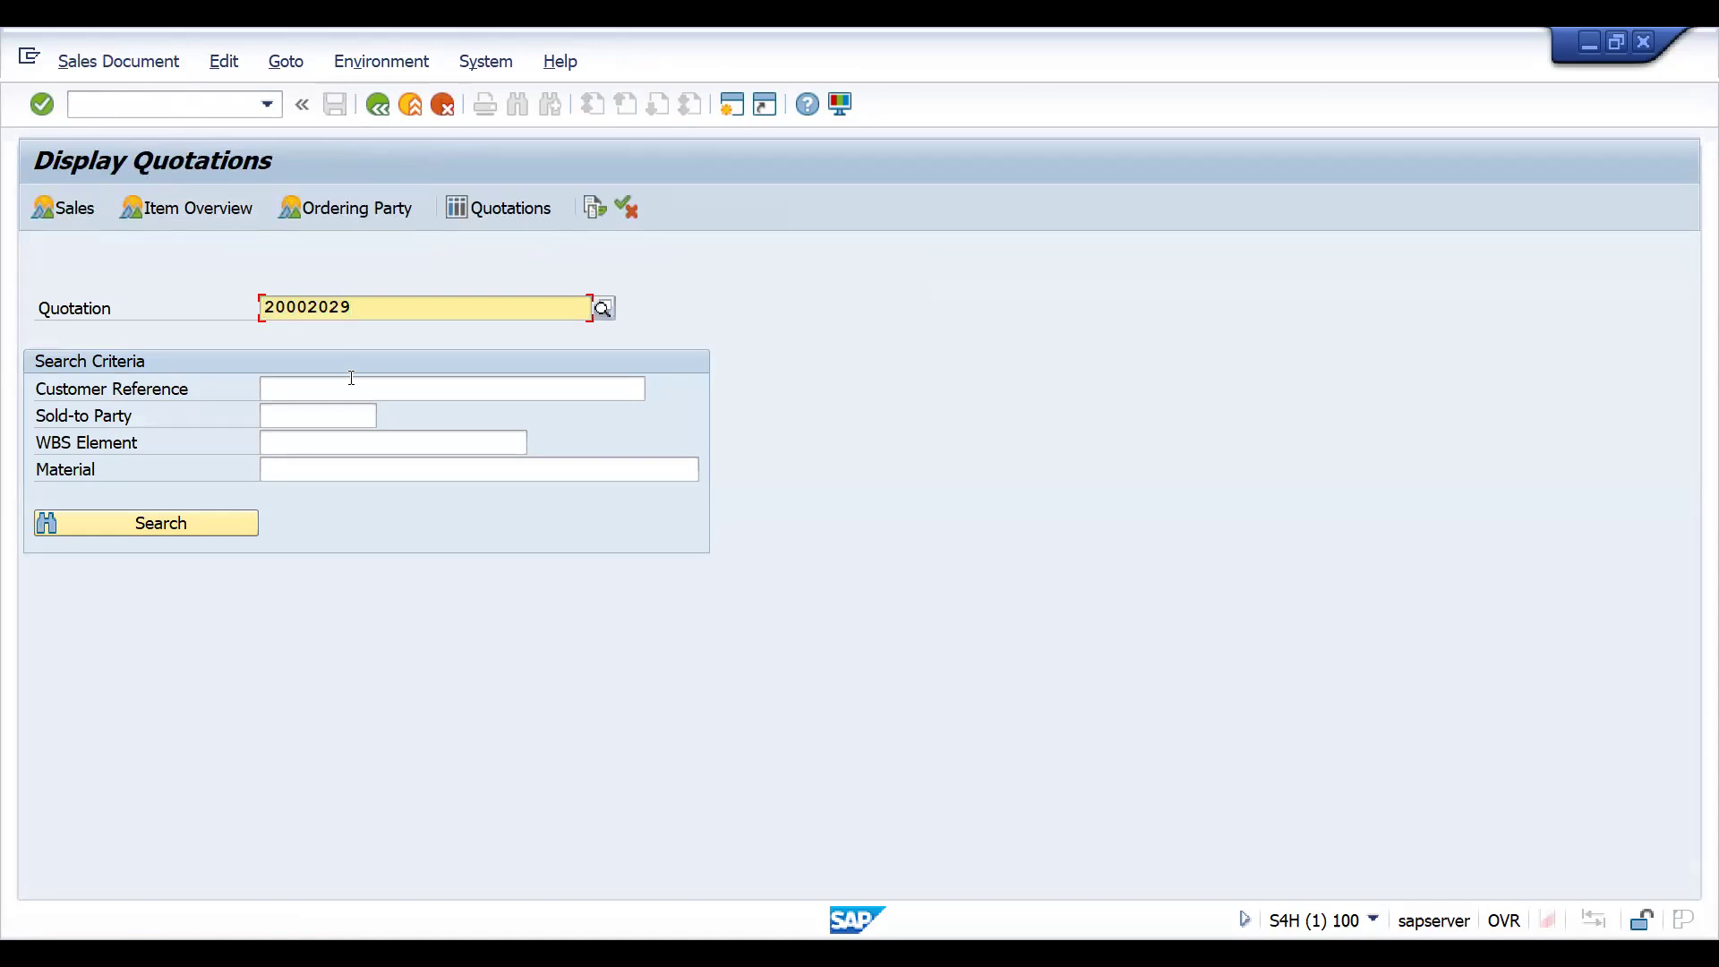
key(Return)
click(873, 338)
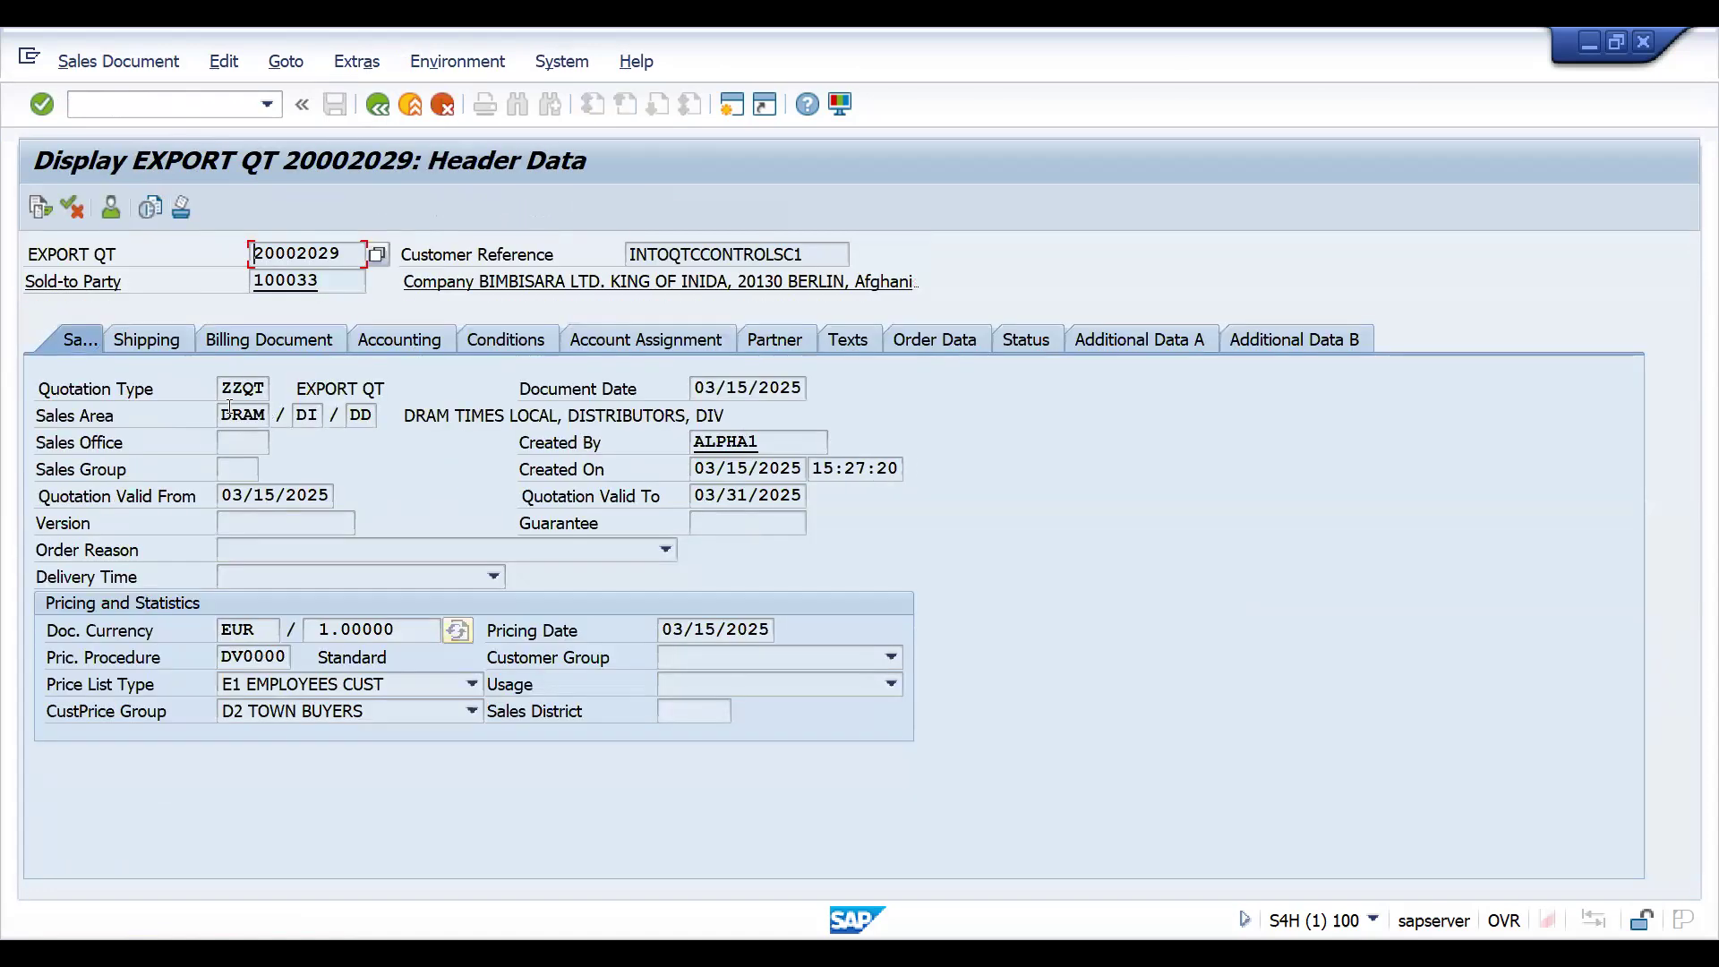
- Open transaction VA21 and try to create a ZZQT quotation with reference to the saved ZZQT quotation
click(113, 104)
text(/NVA21)
key(Return)
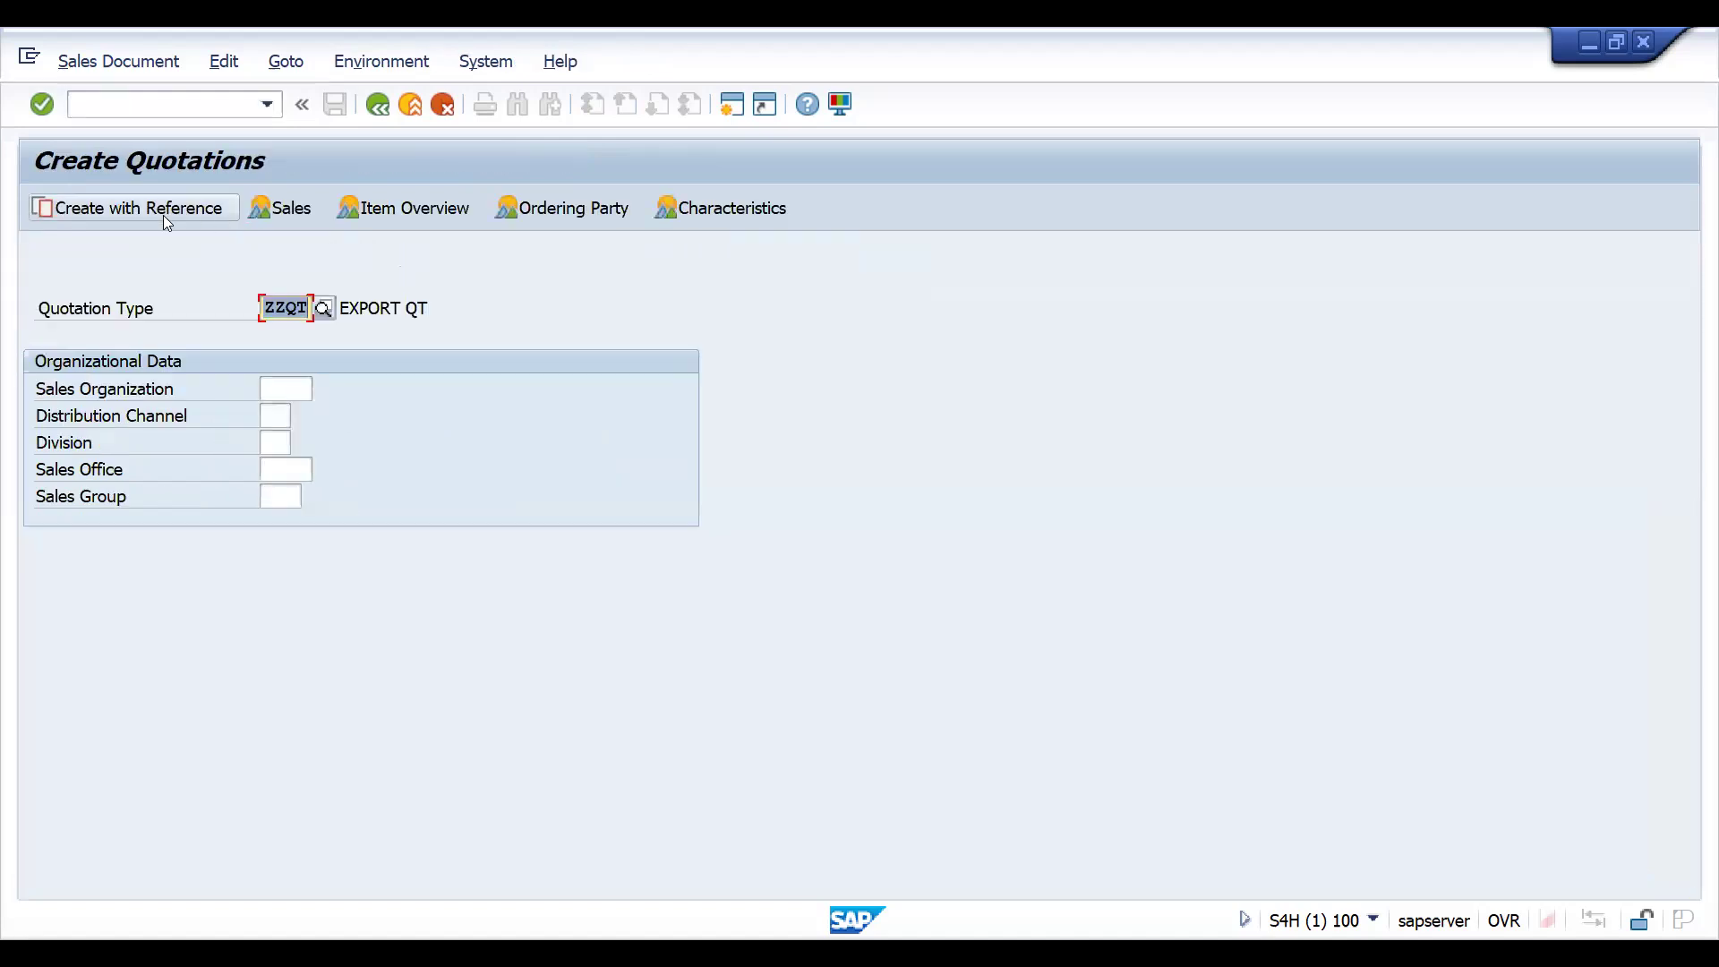
key(F8)
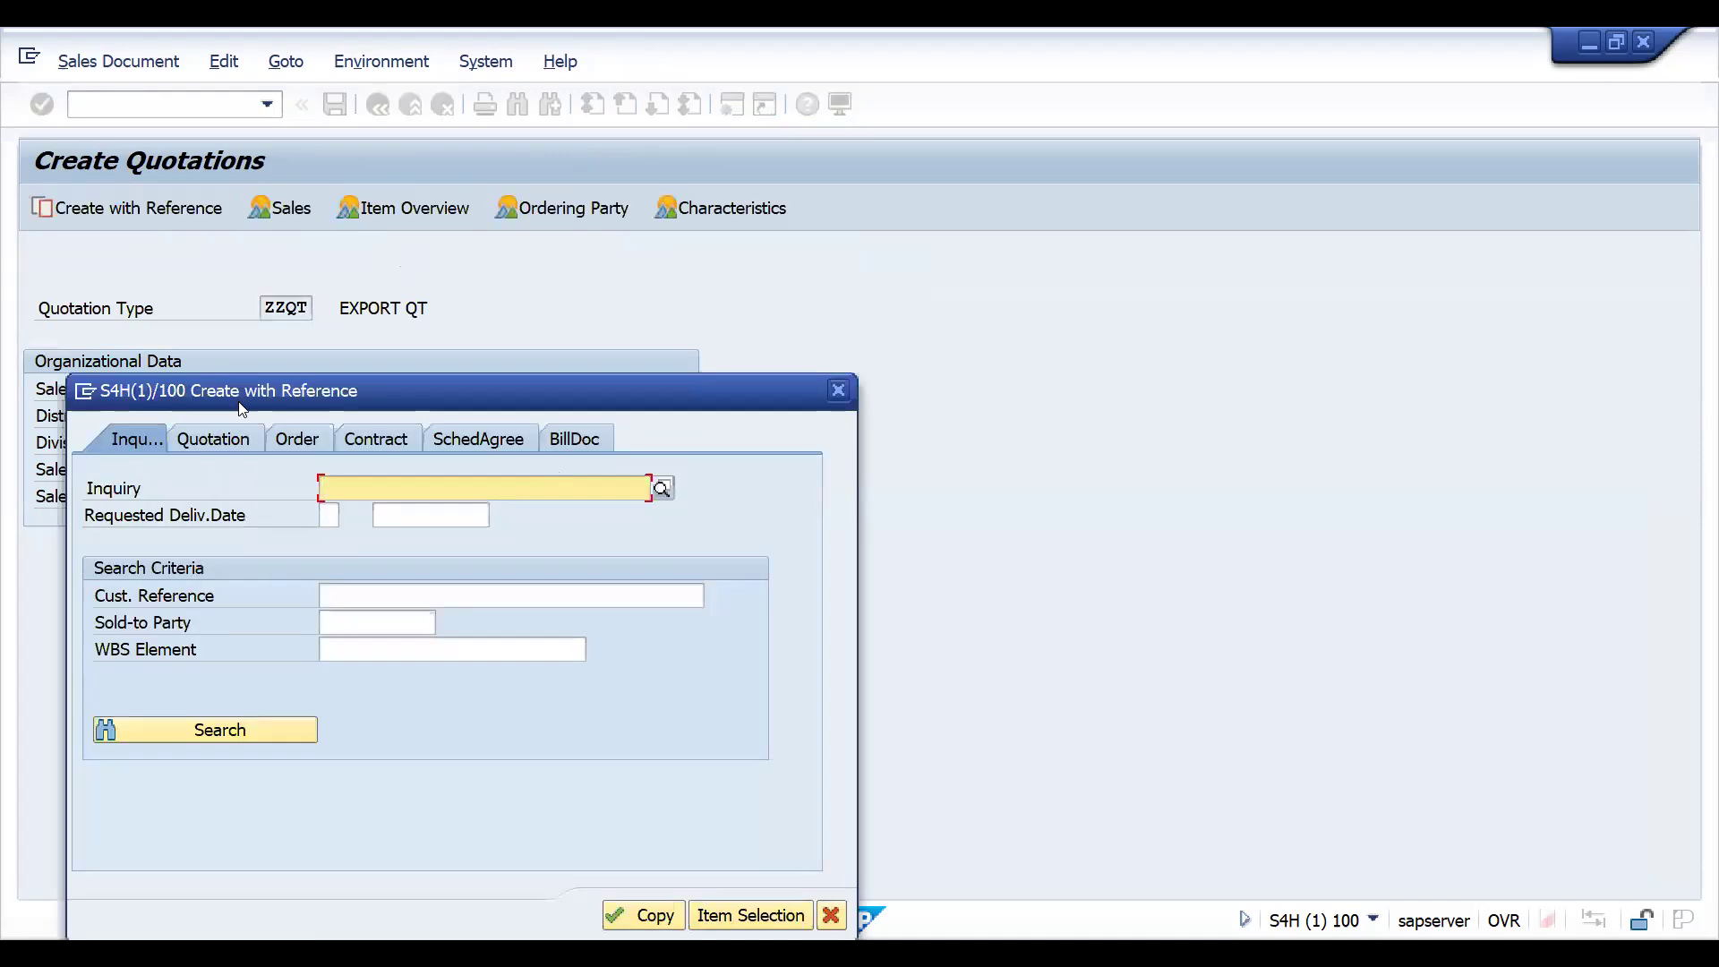
click(215, 439)
text(20002029)
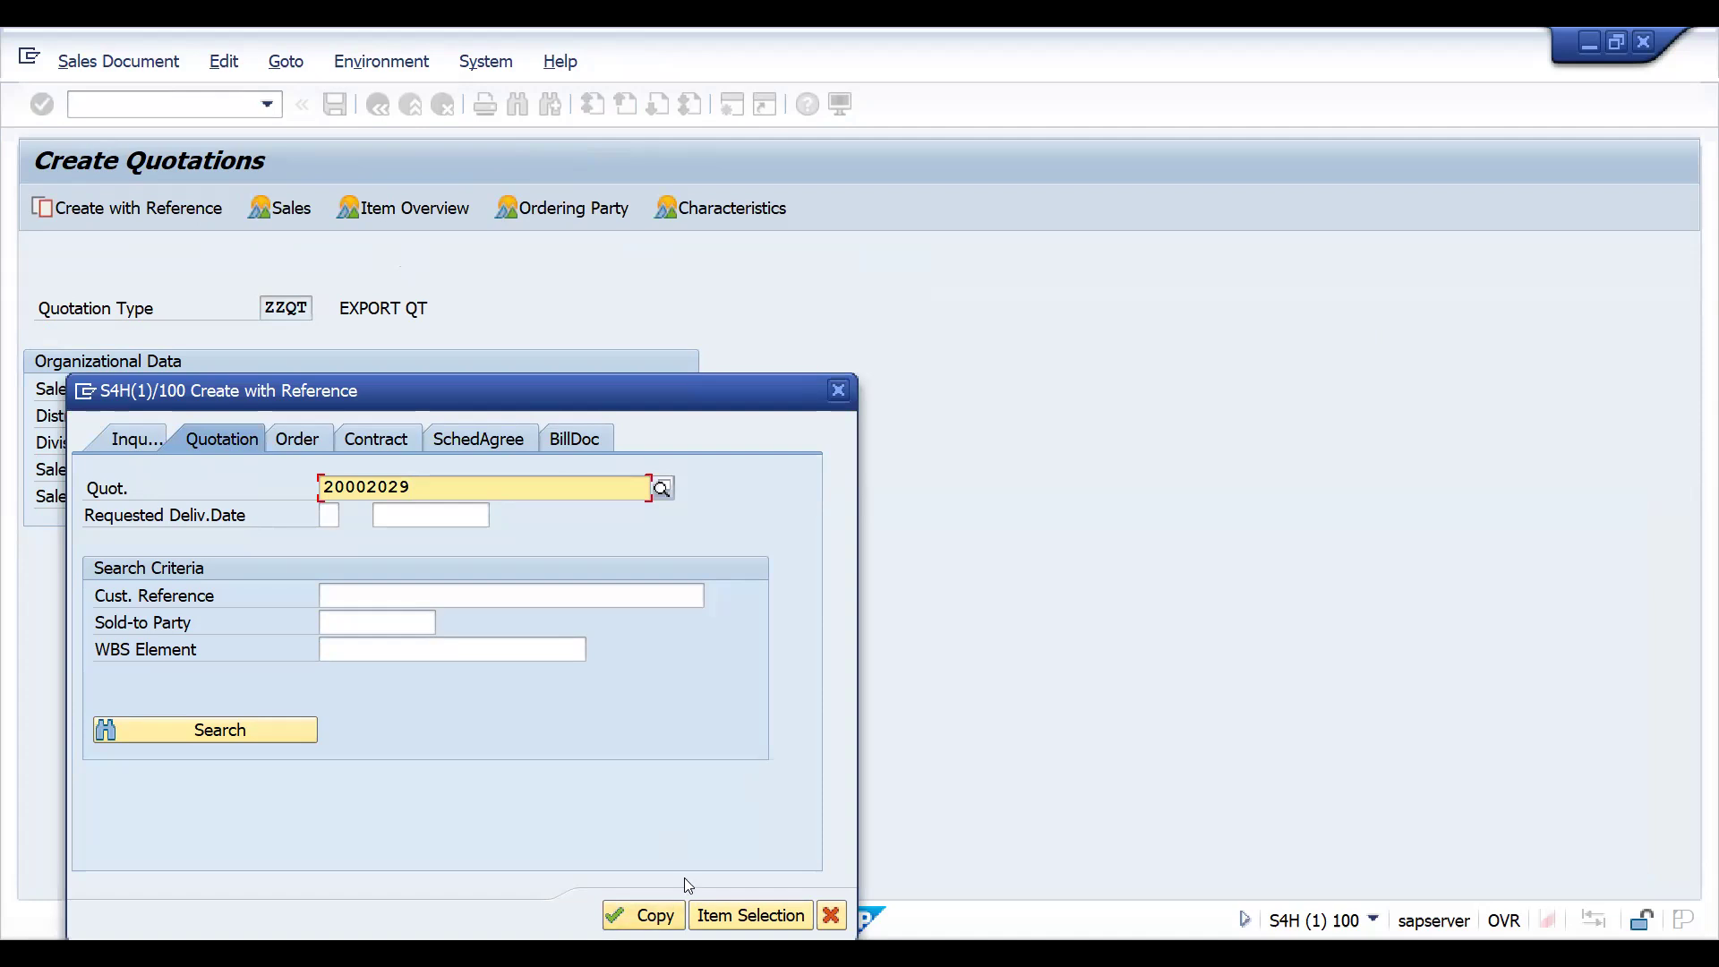
click(652, 917)
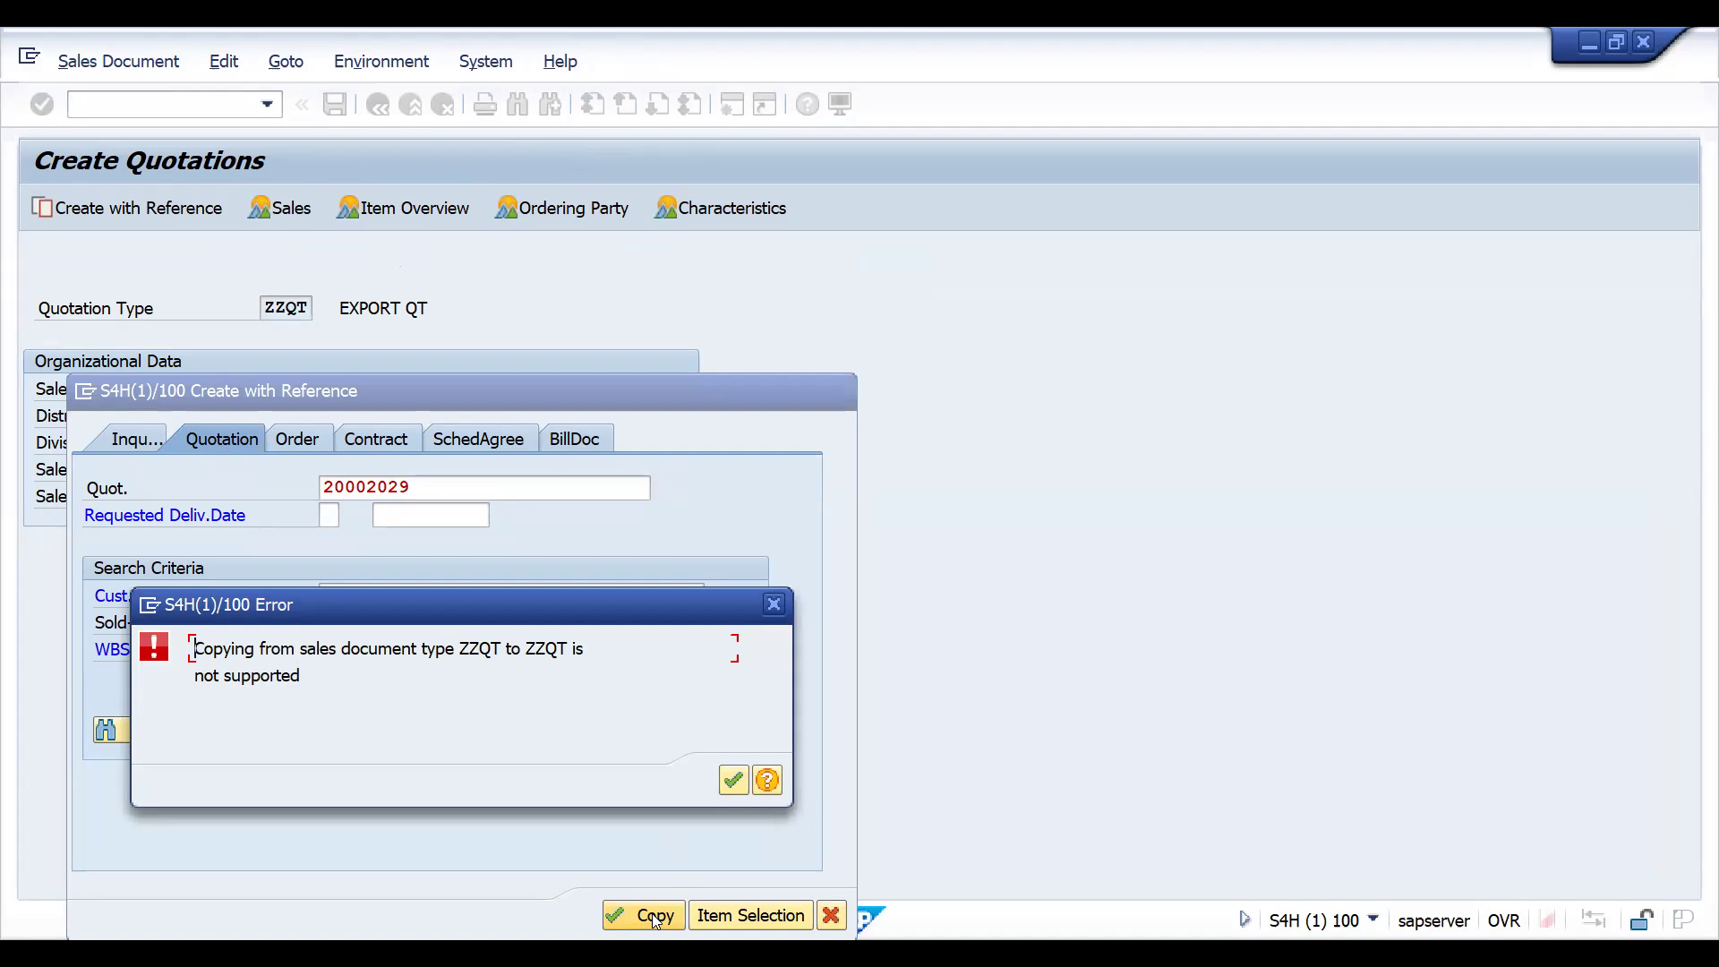
click(784, 622)
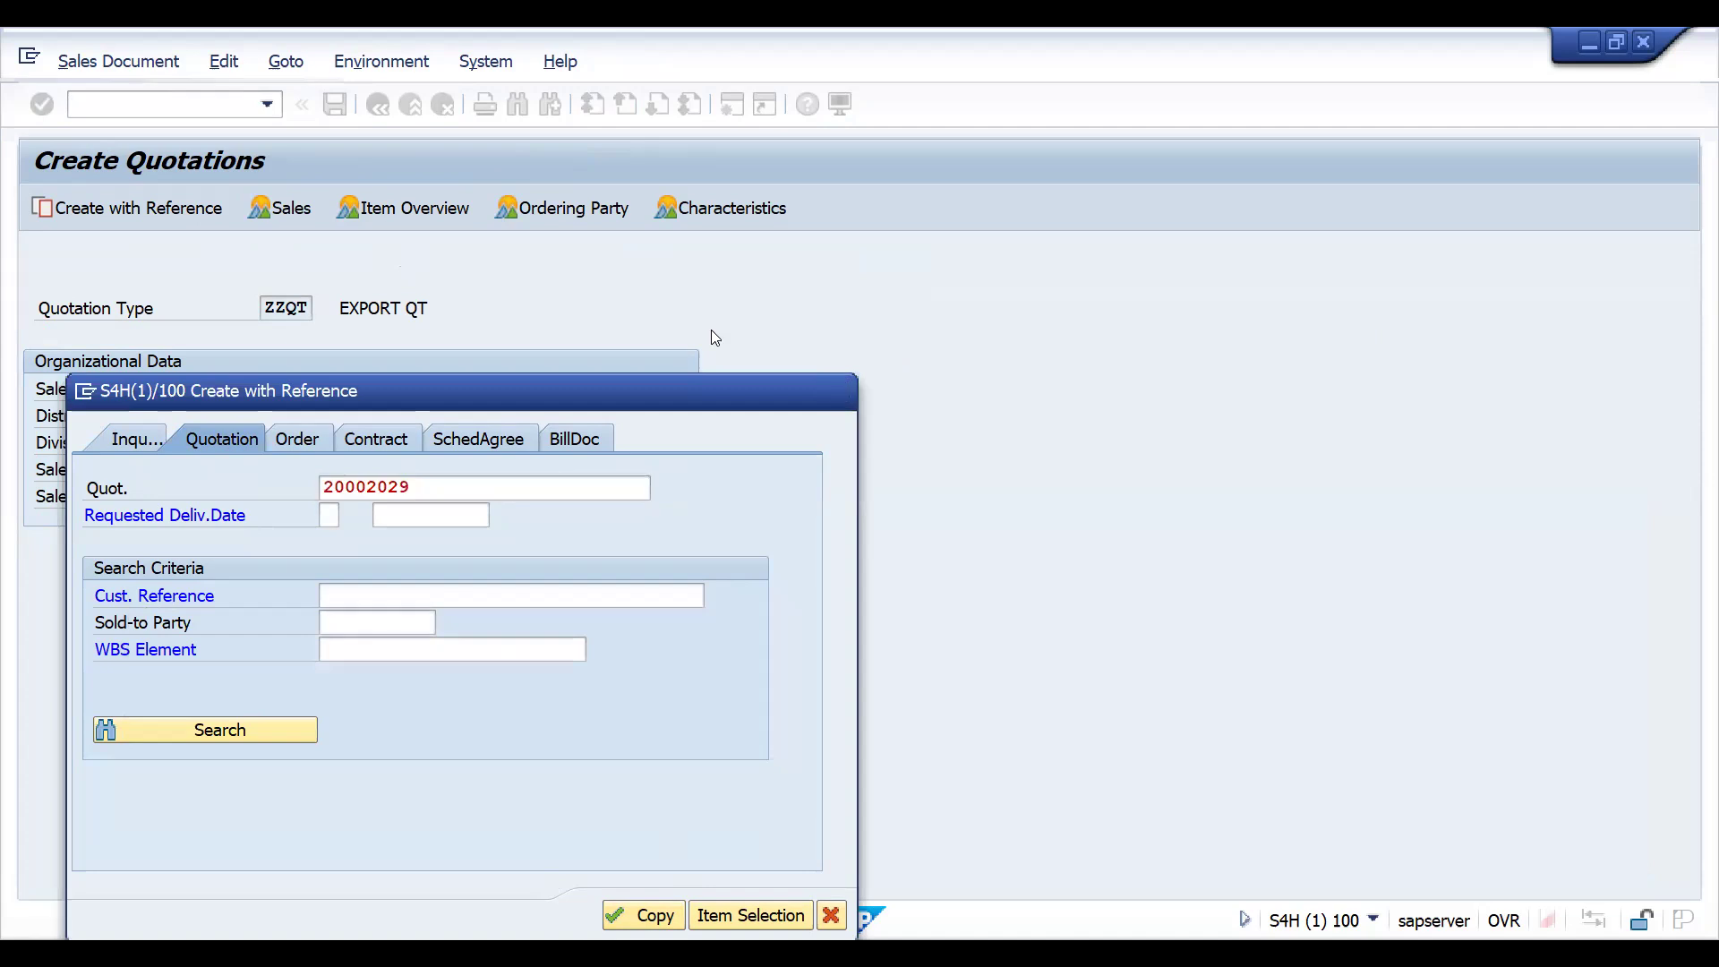
key(Escape)
click(138, 101)
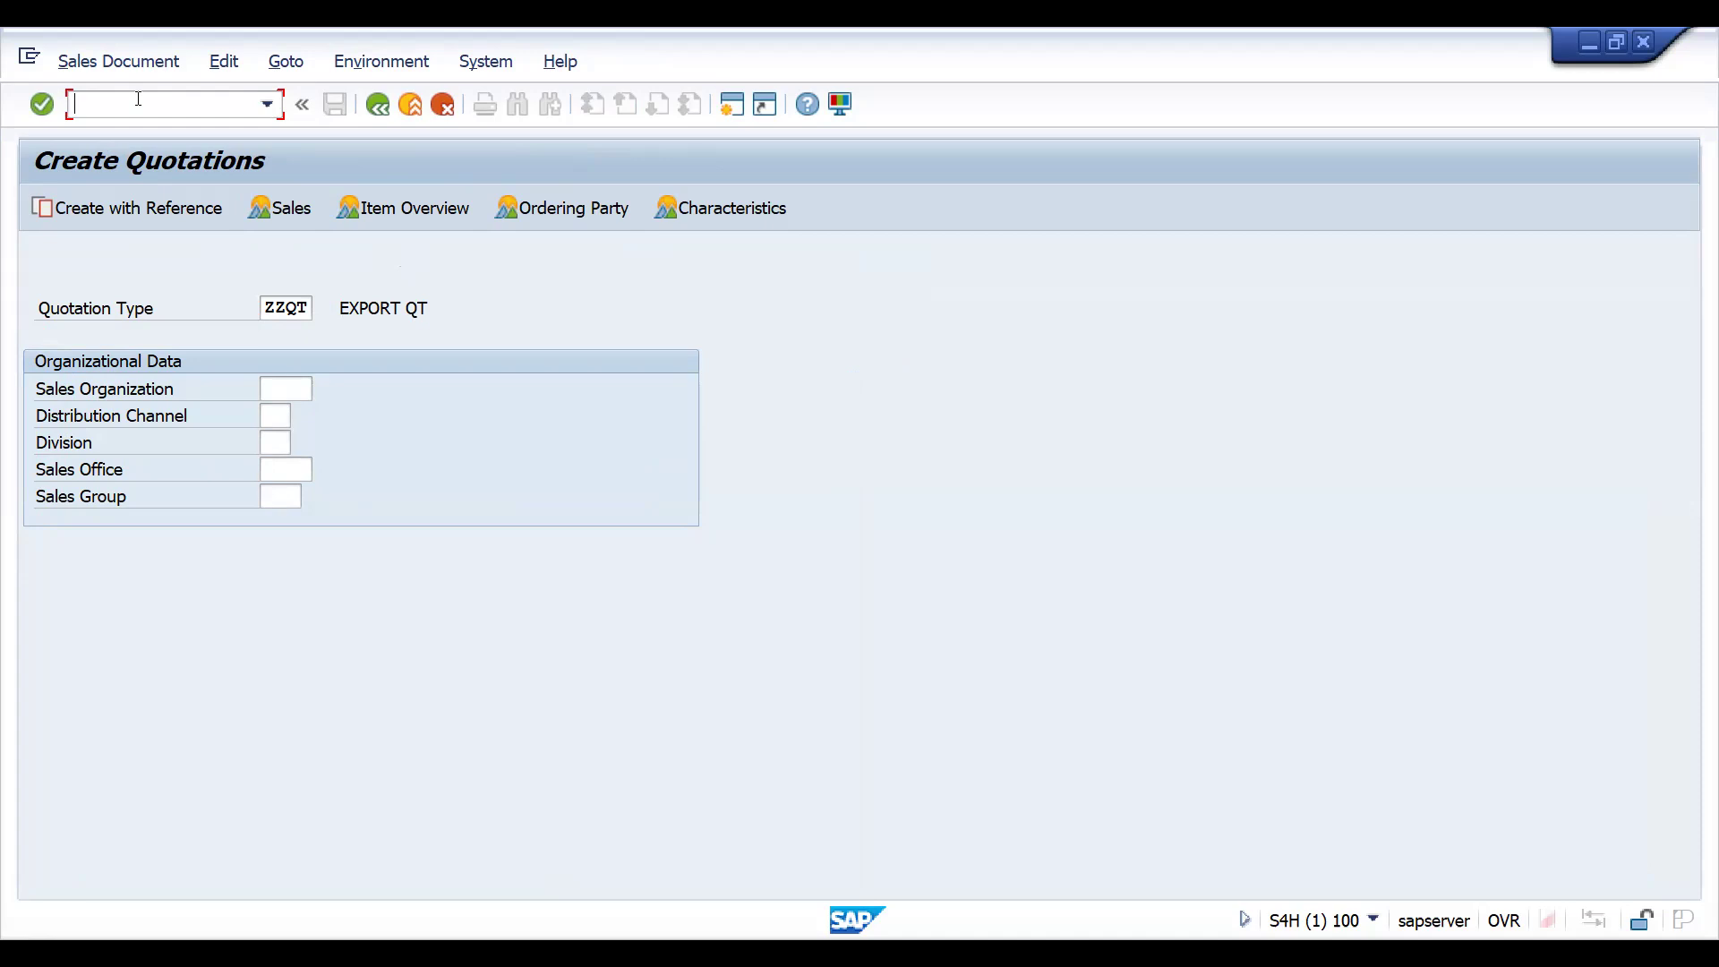
text(VT)
key(BackSpace)
key(BackSpace)
- Switch to the session with the ZZIN-to-ZZQT copying control, exit its item settings, and start transaction VTAA again
key(alt+Tab)
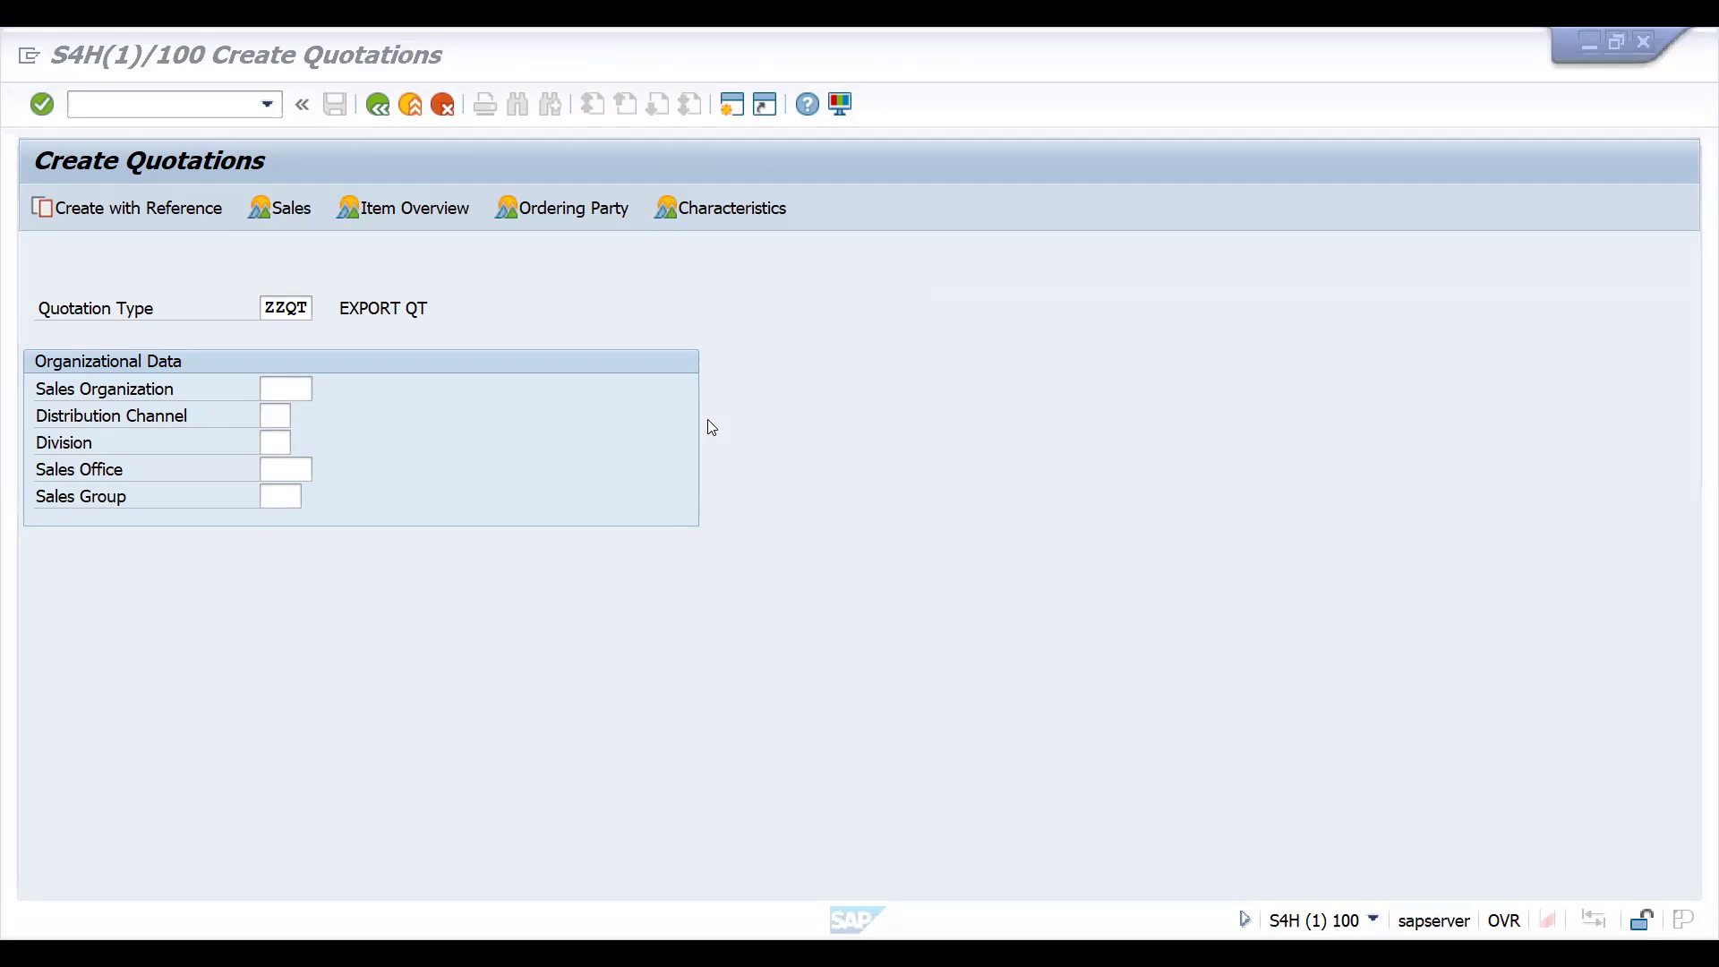
key(alt+Tab)
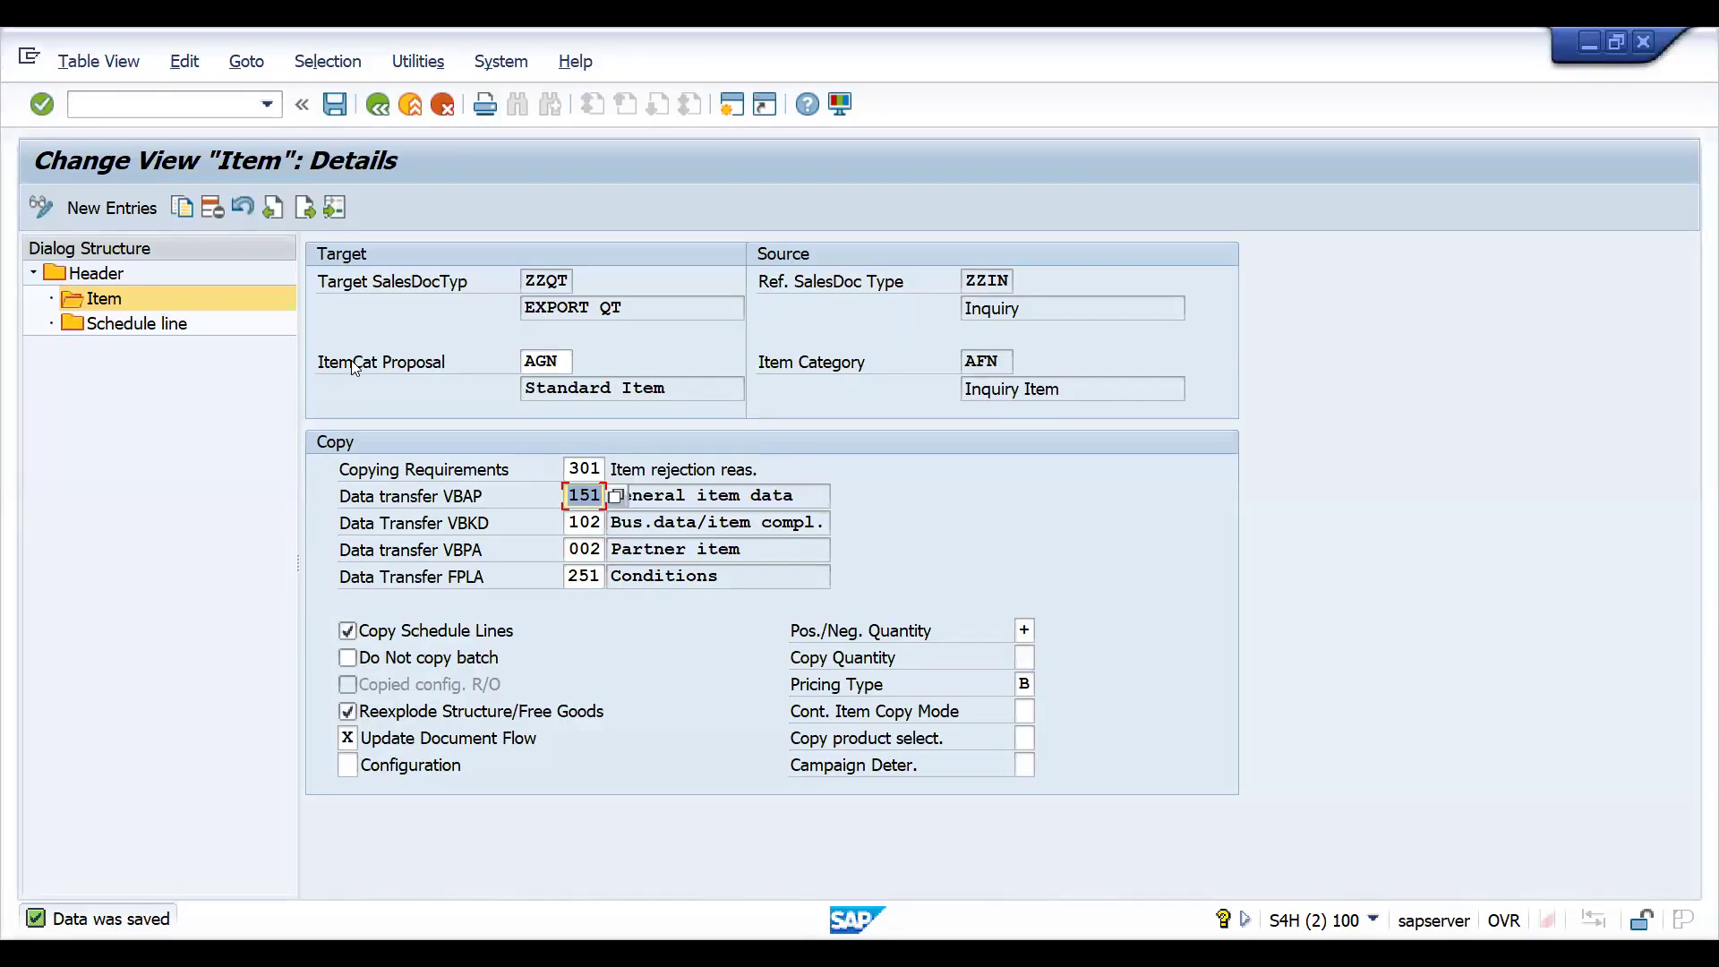
click(377, 107)
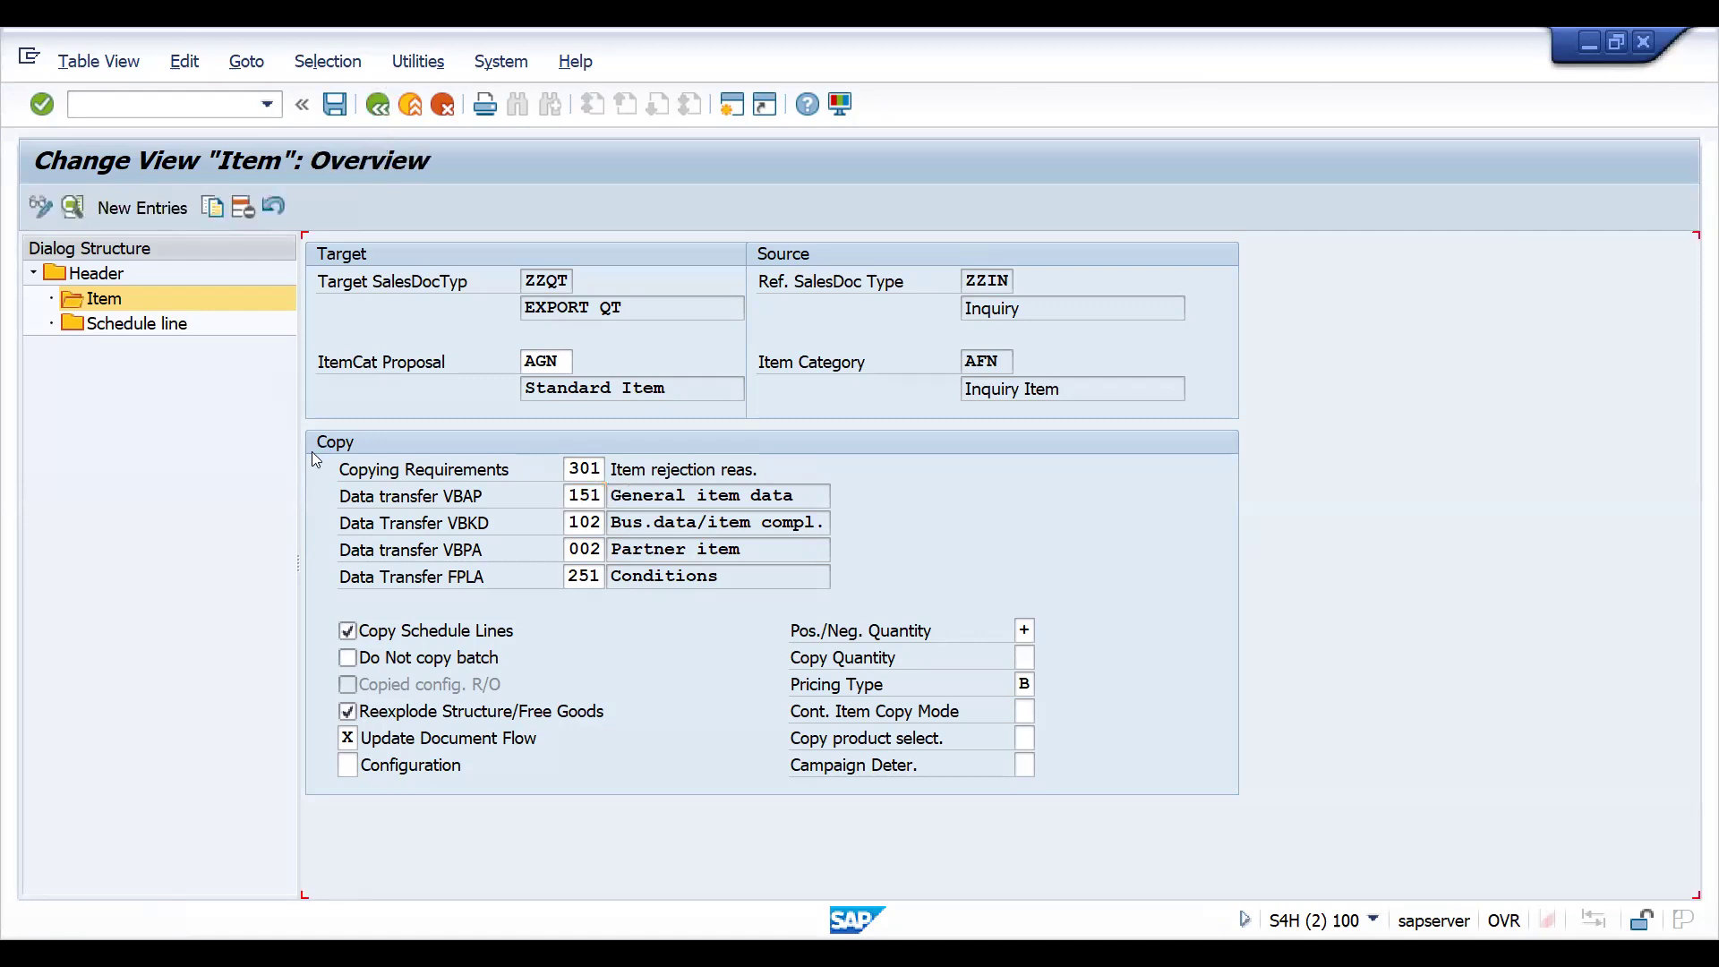
click(378, 105)
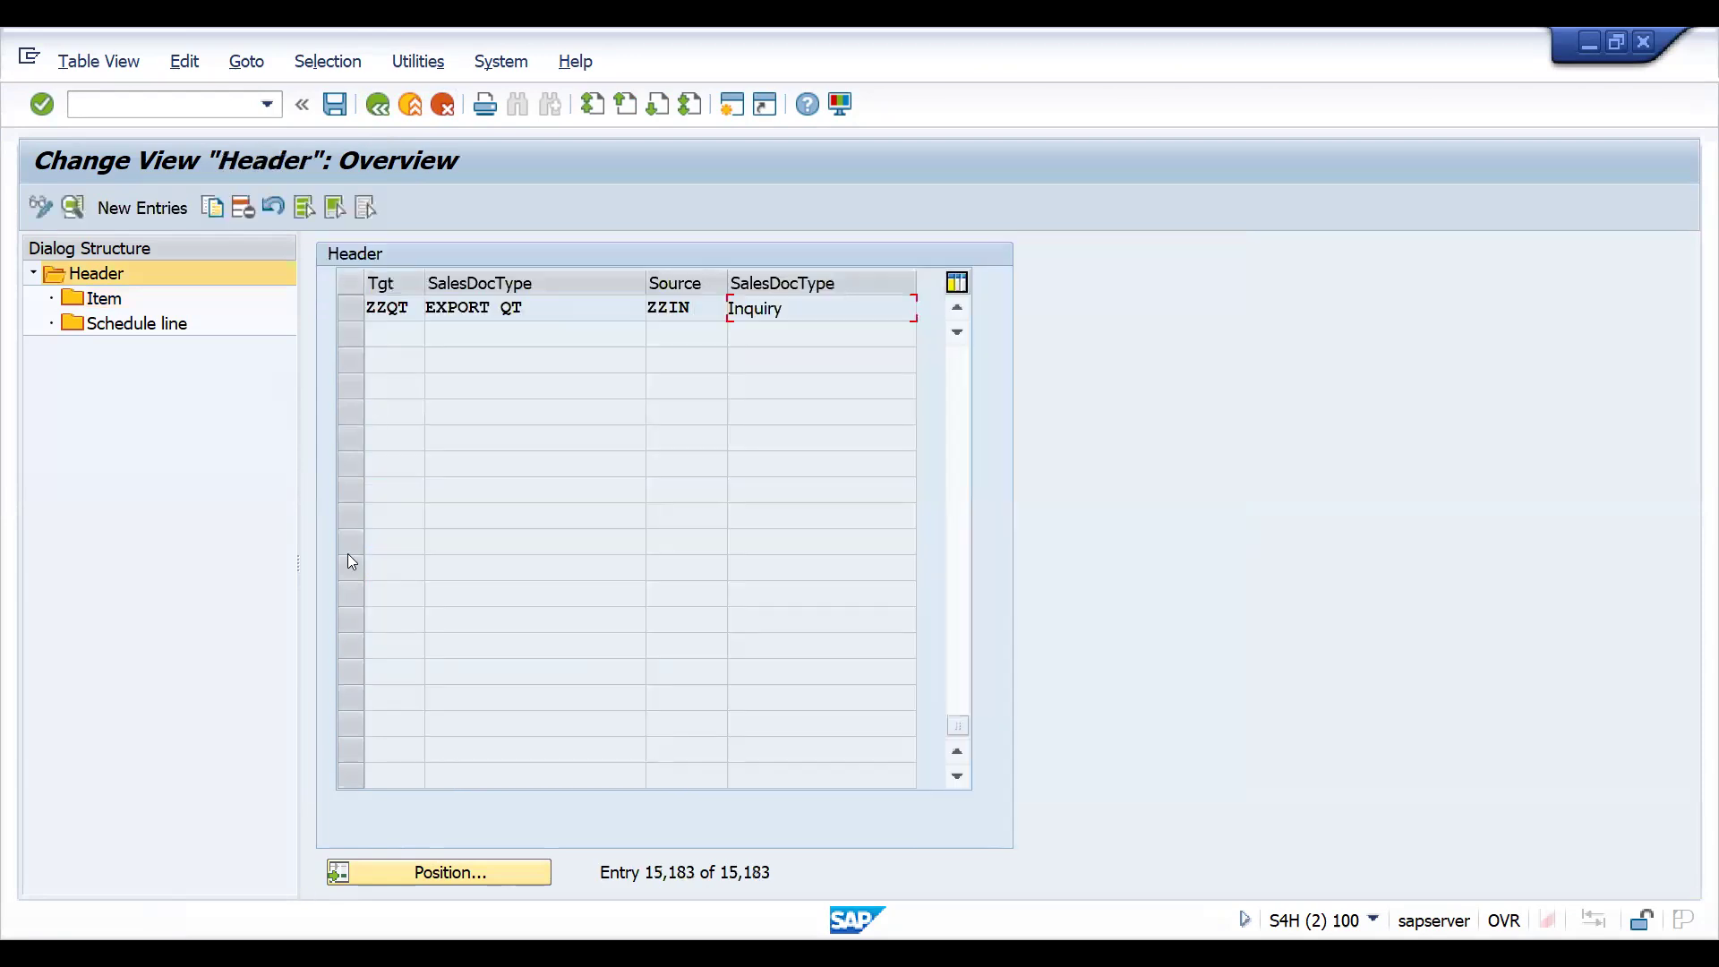
click(378, 105)
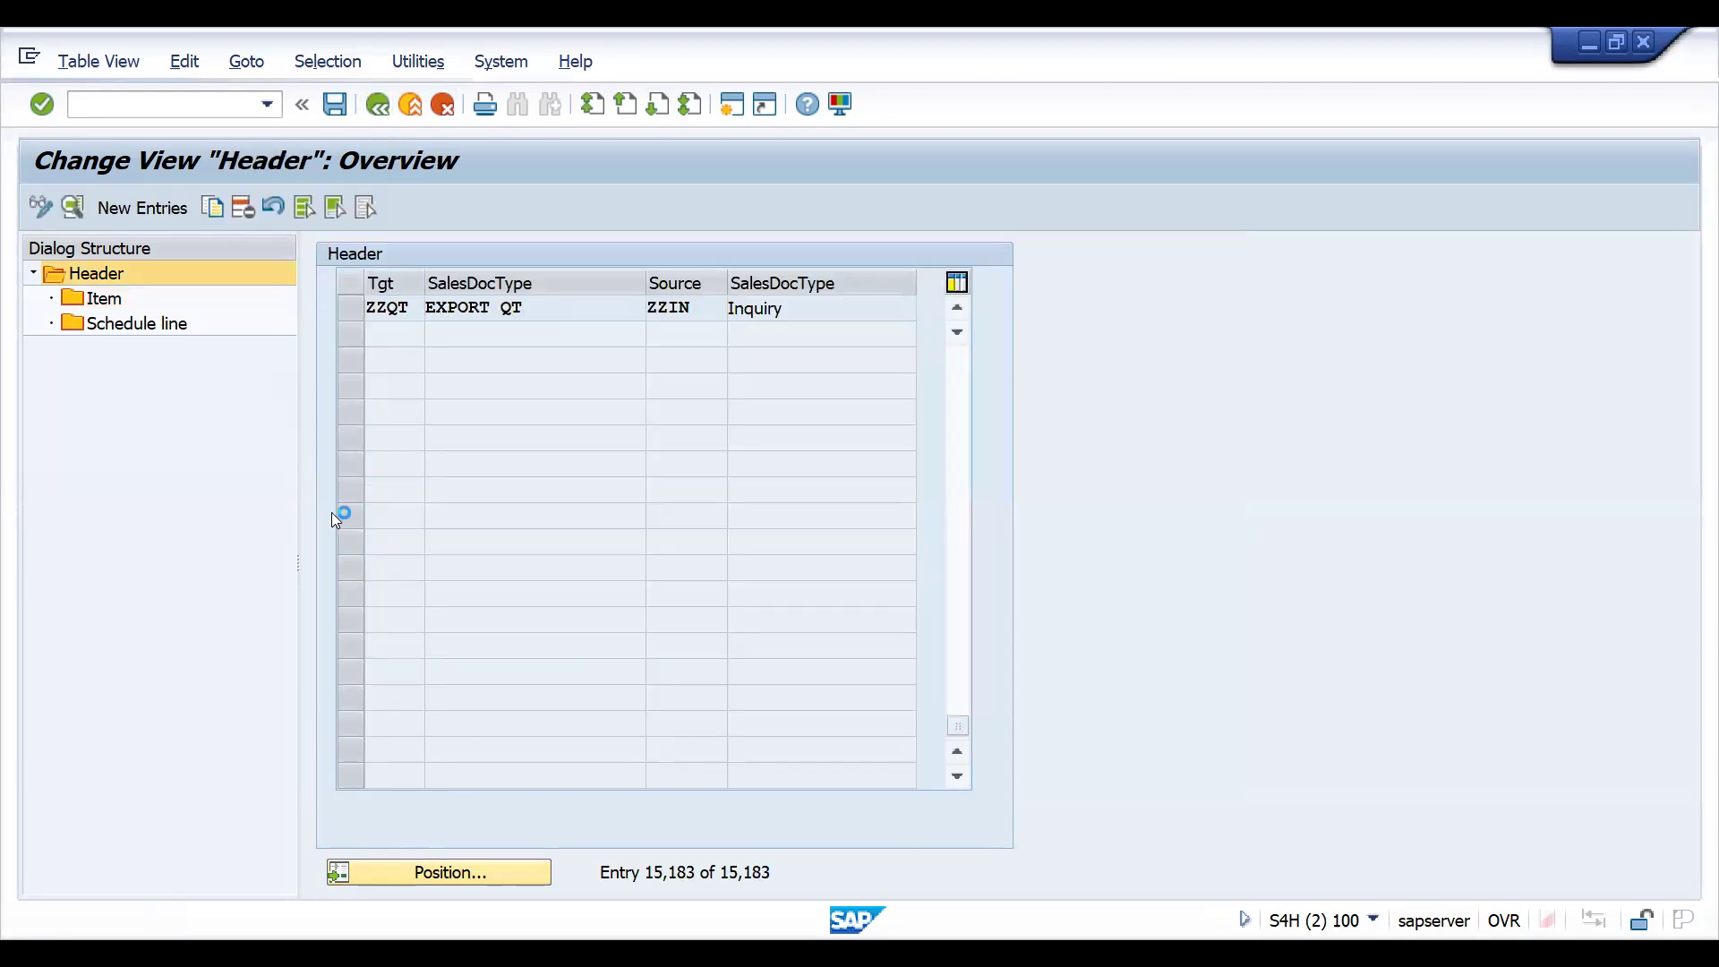
text(ZZ)
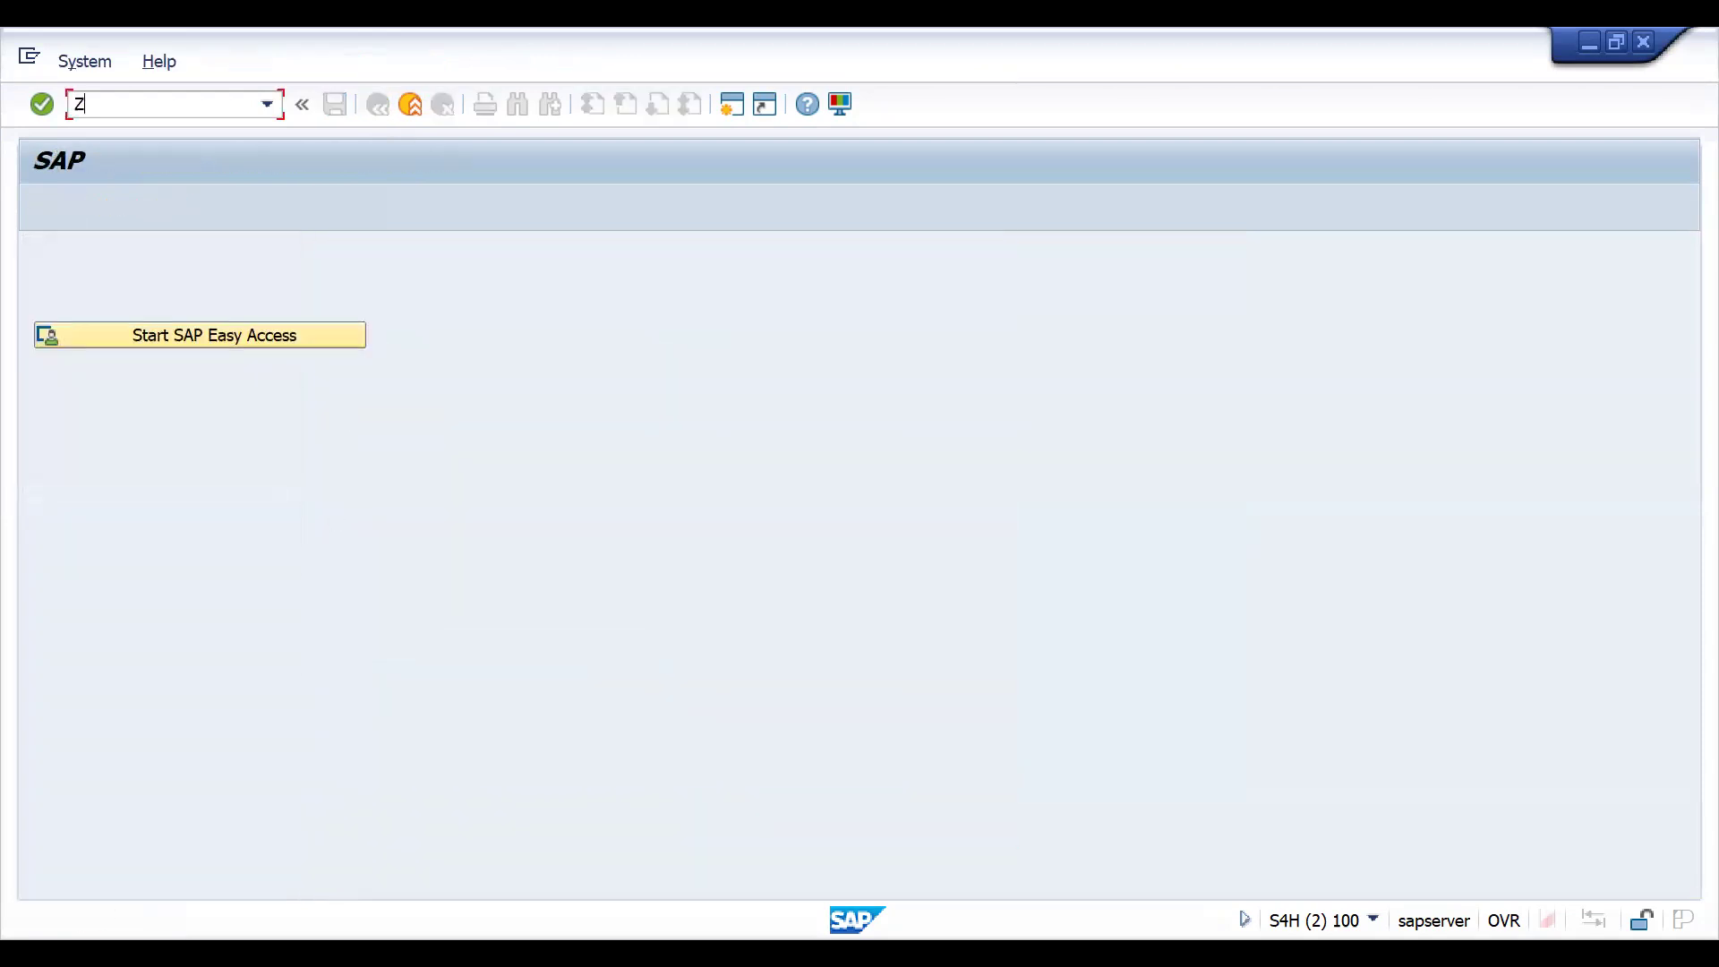
key(BackSpace)
key(BackSpace)
text(VTAA)
key(Return)
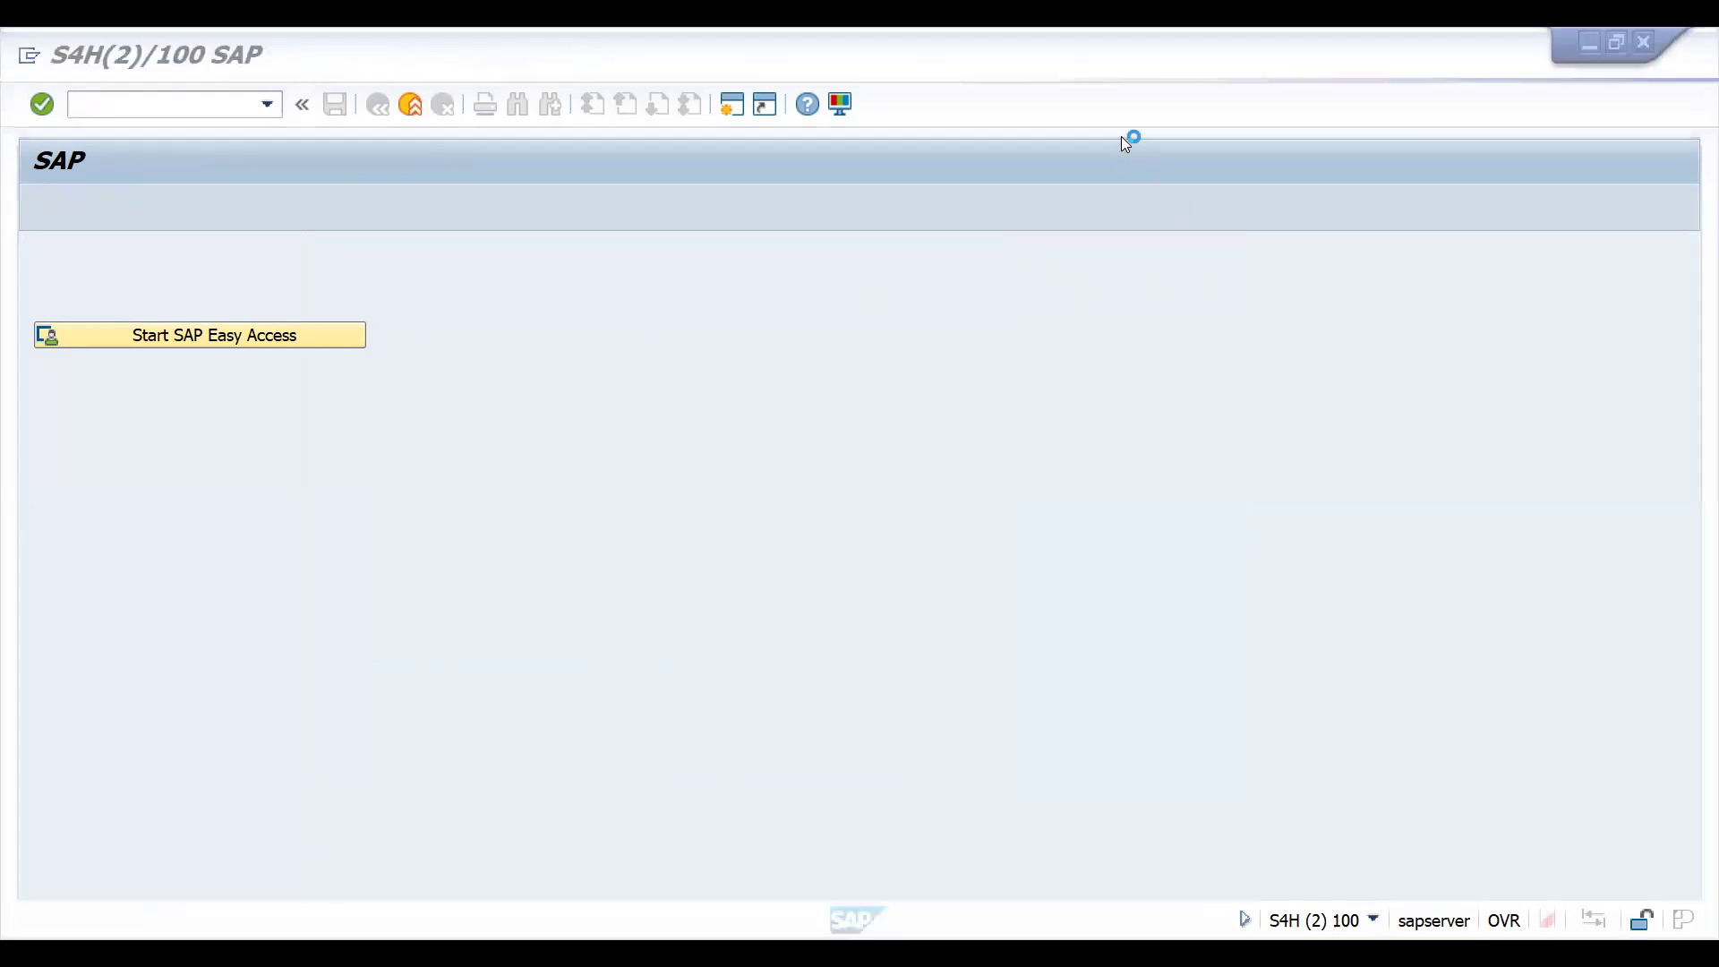
- In the quotation session, open item category maintenance with transaction VOV7 and position the list at AGN
click(158, 114)
text(/NVV)
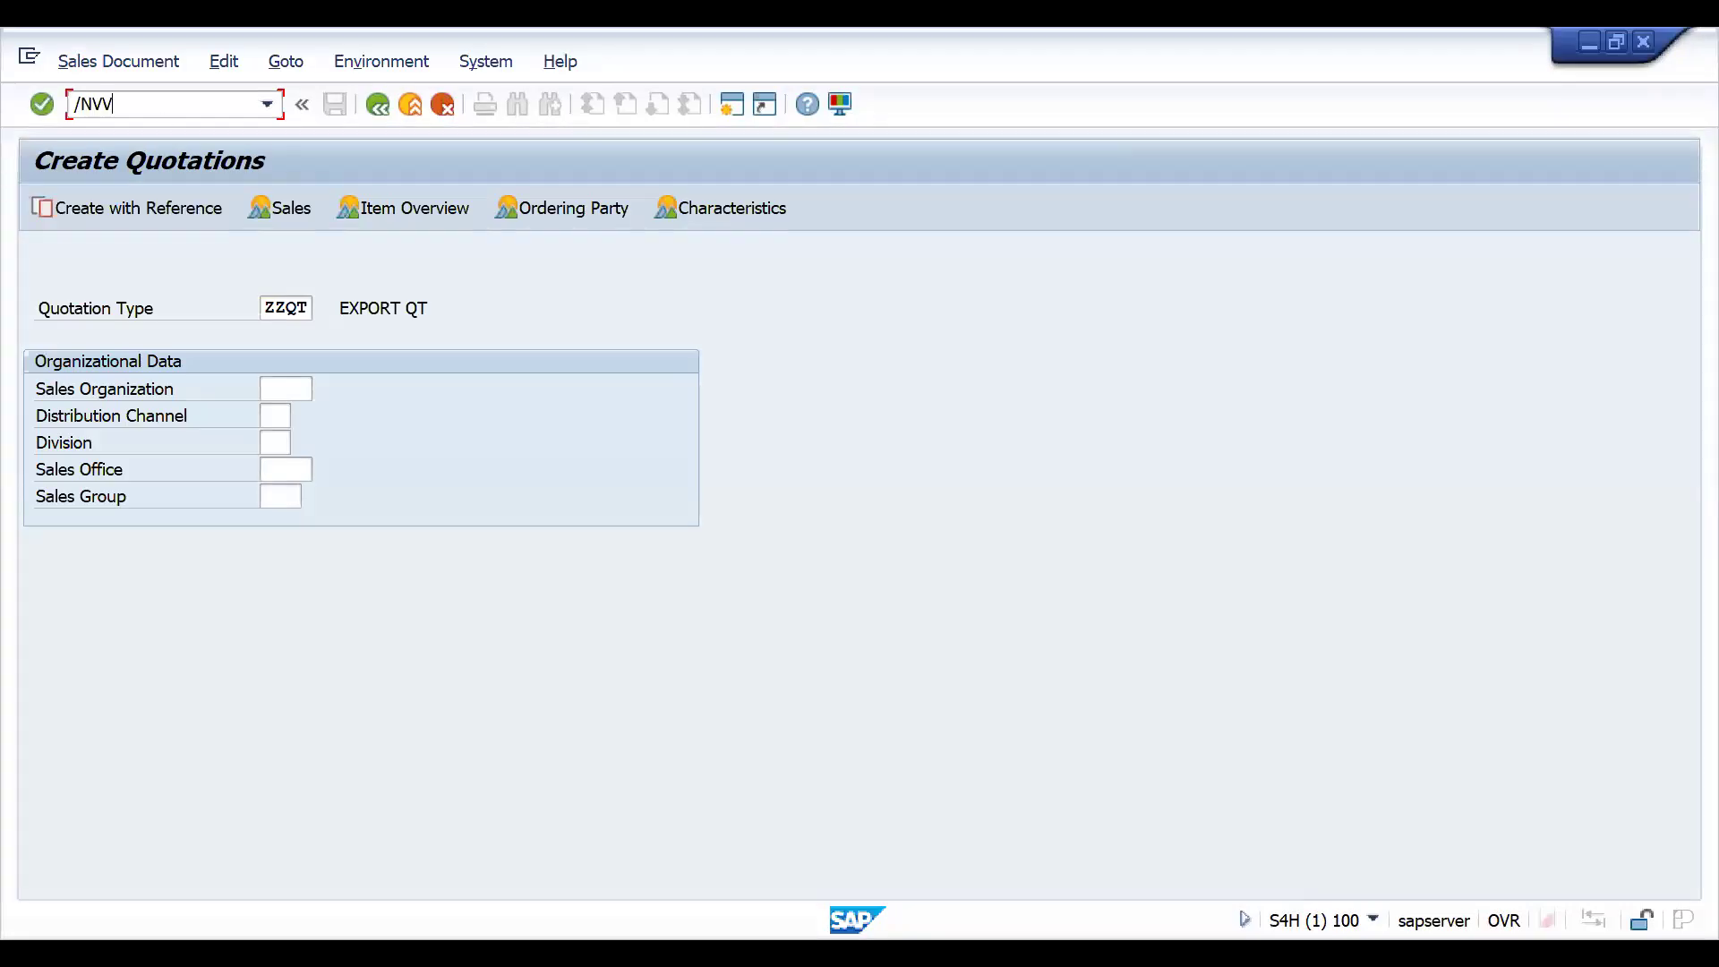
key(BackSpace)
text(OV7)
key(Return)
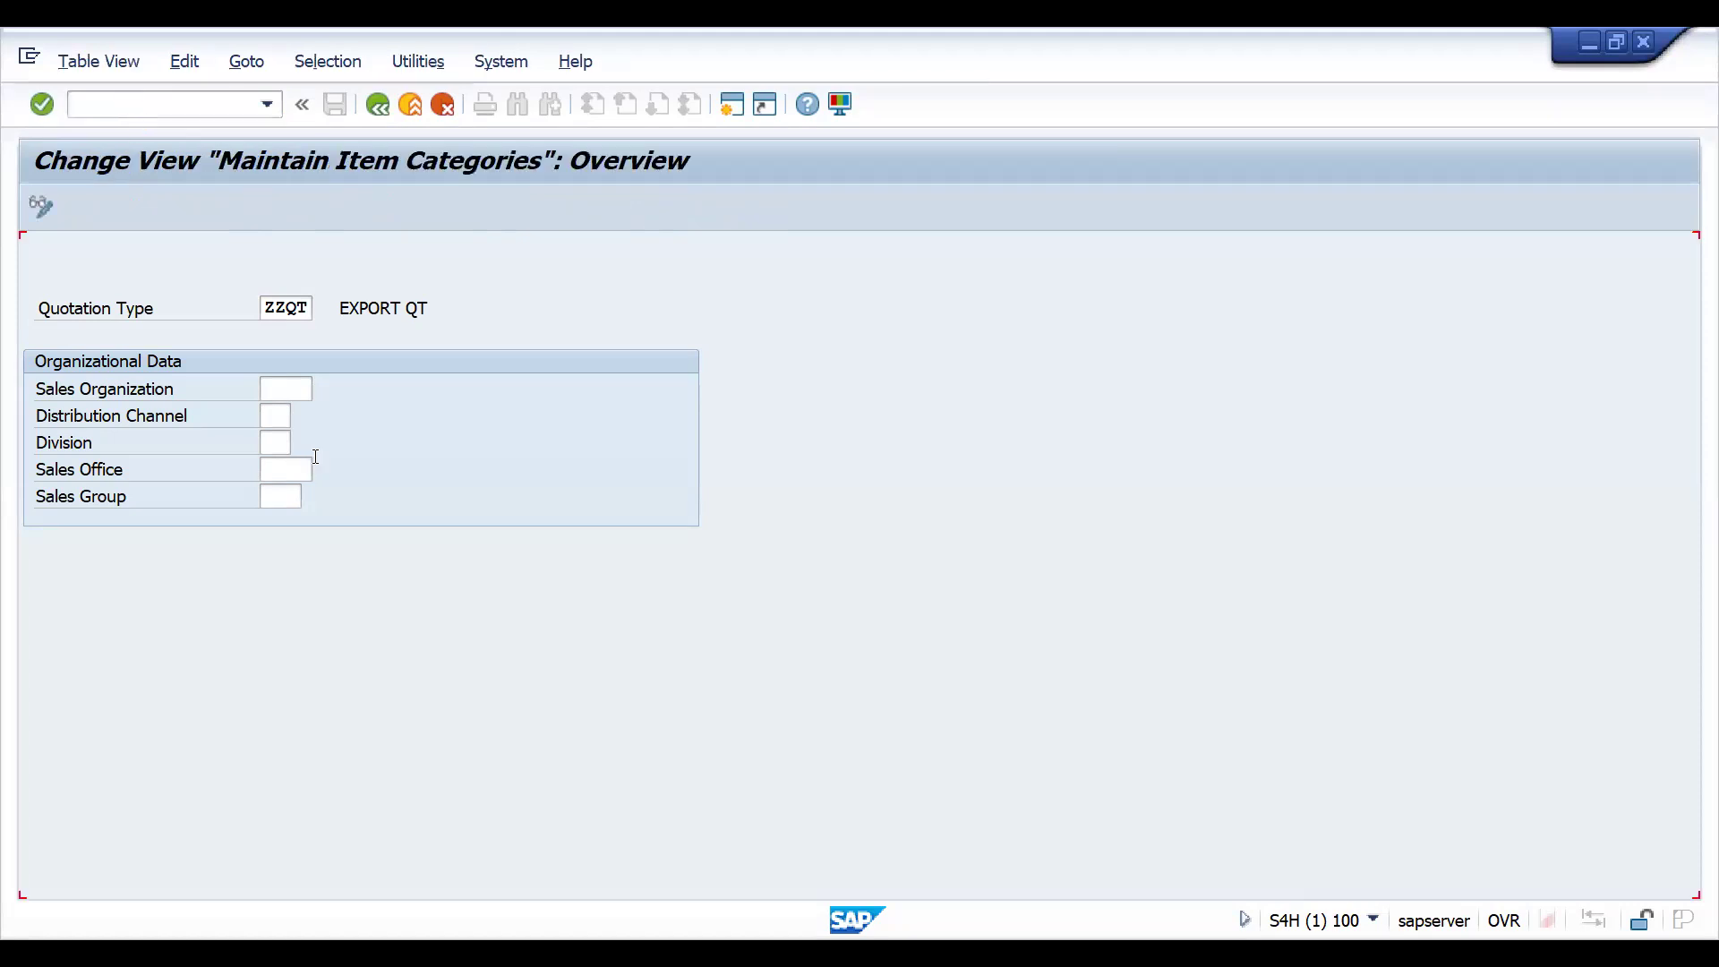
click(115, 866)
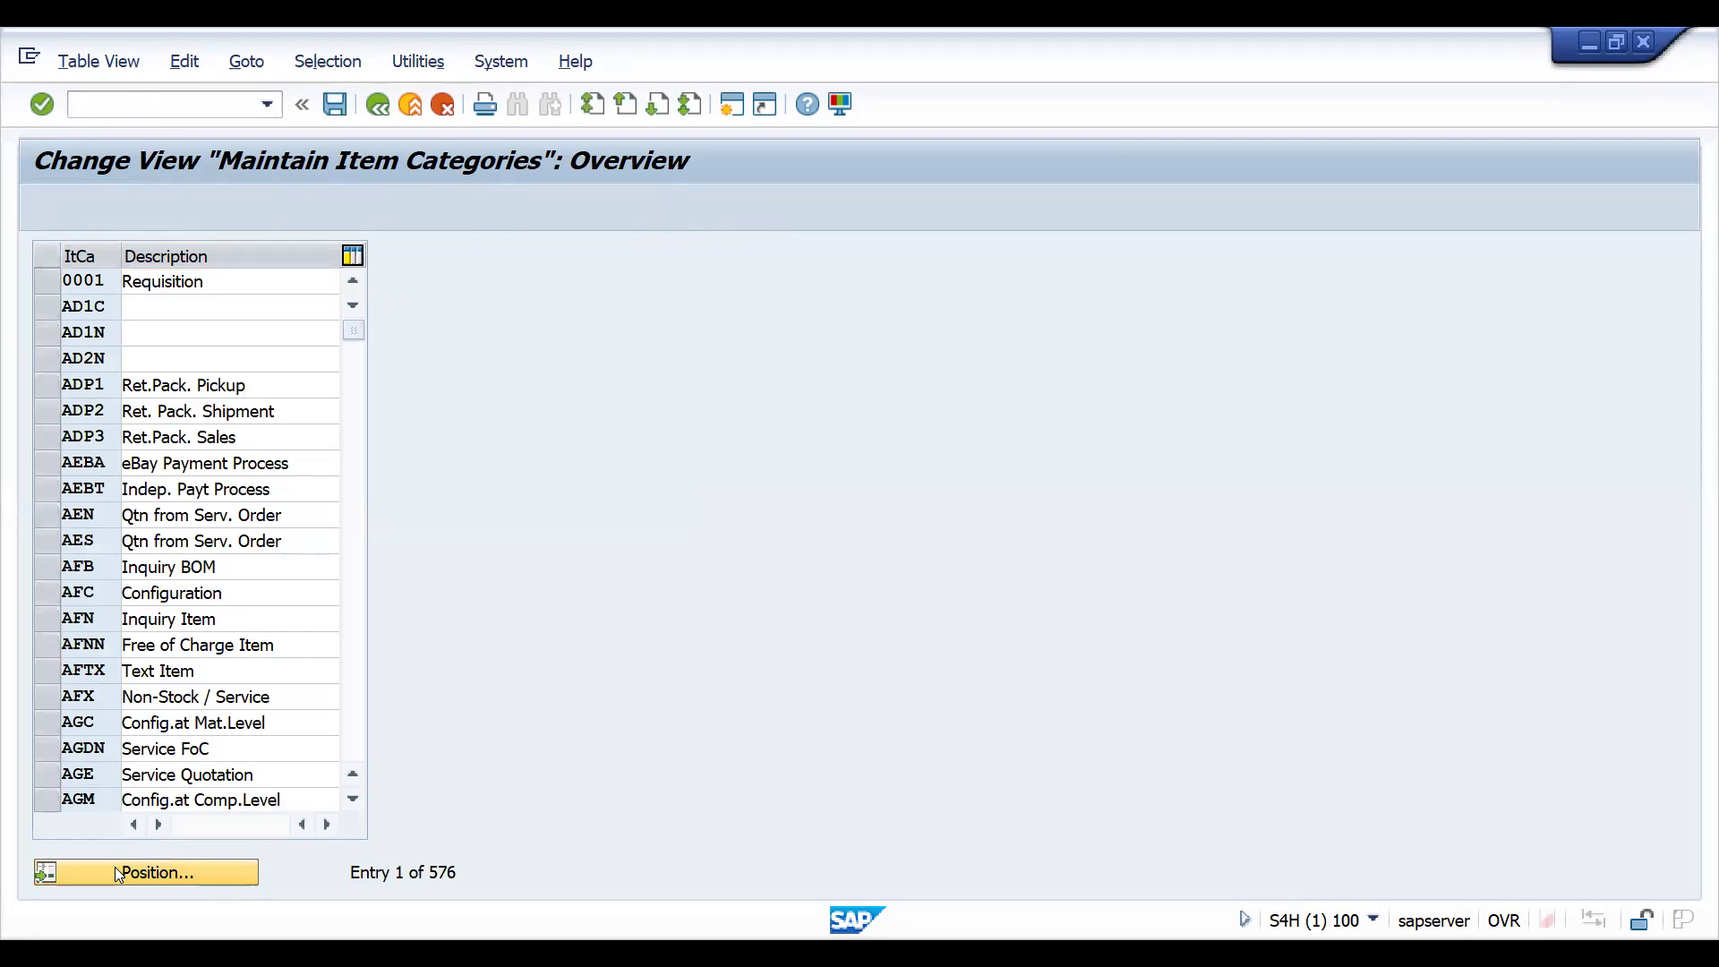
key(Return)
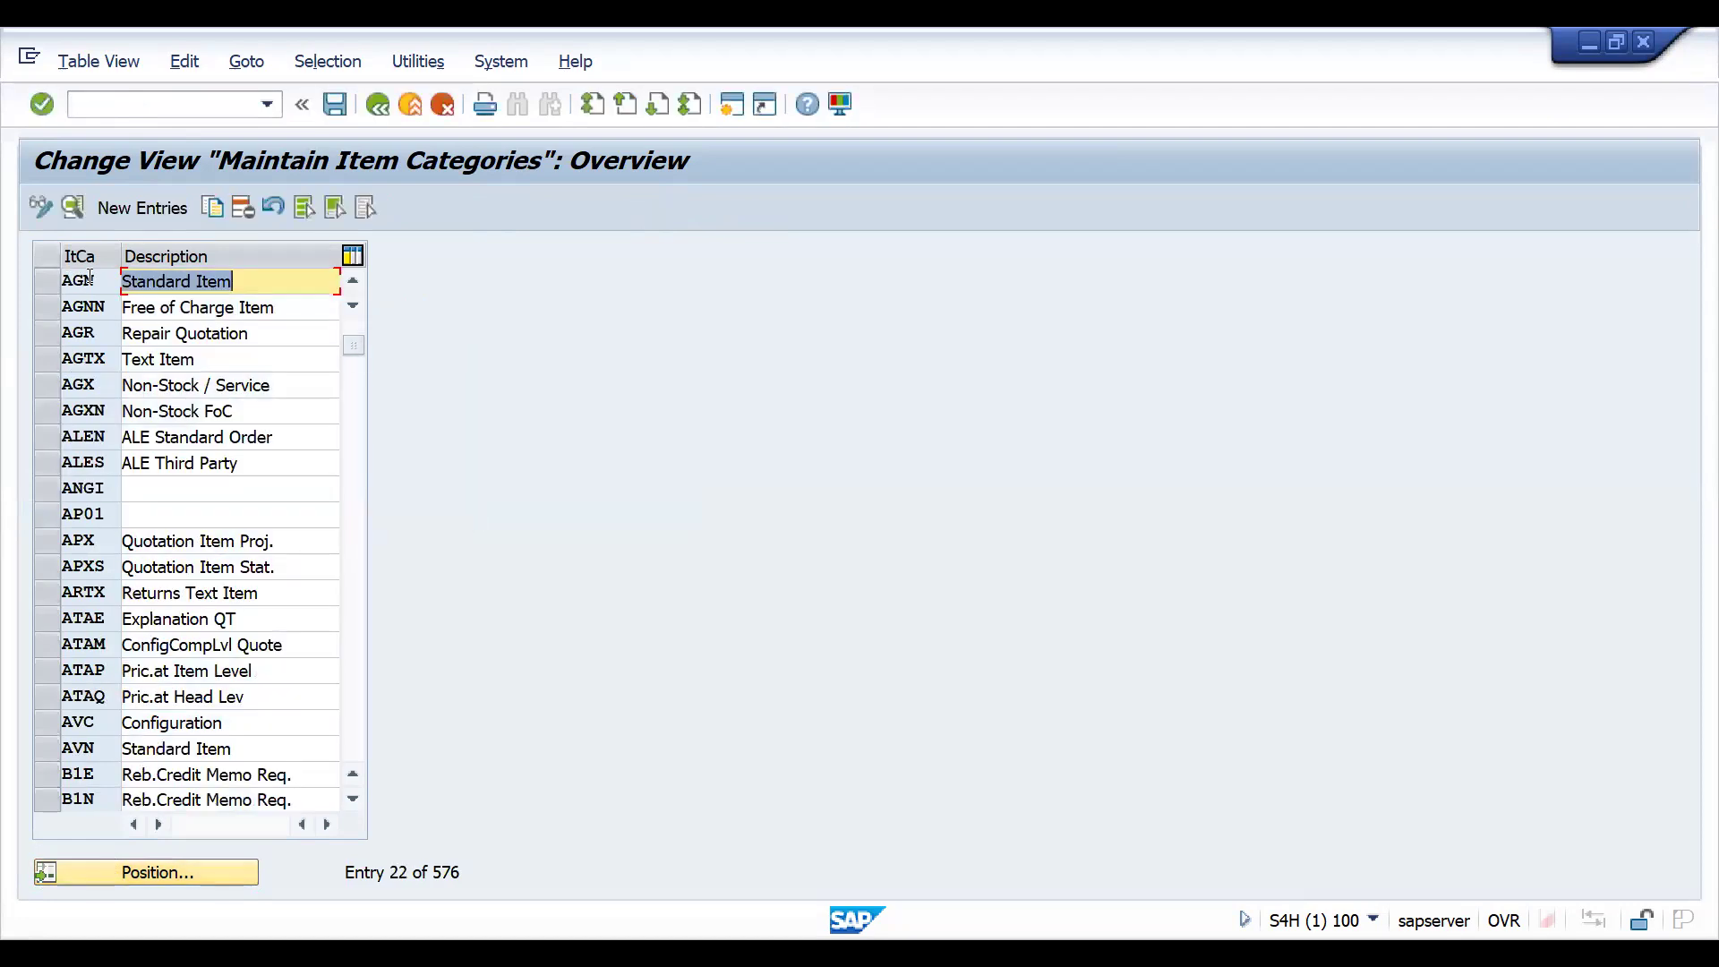
- Copy item category AGN as ZAGN and answer that the entry is not relevant for copying control
click(88, 279)
click(39, 282)
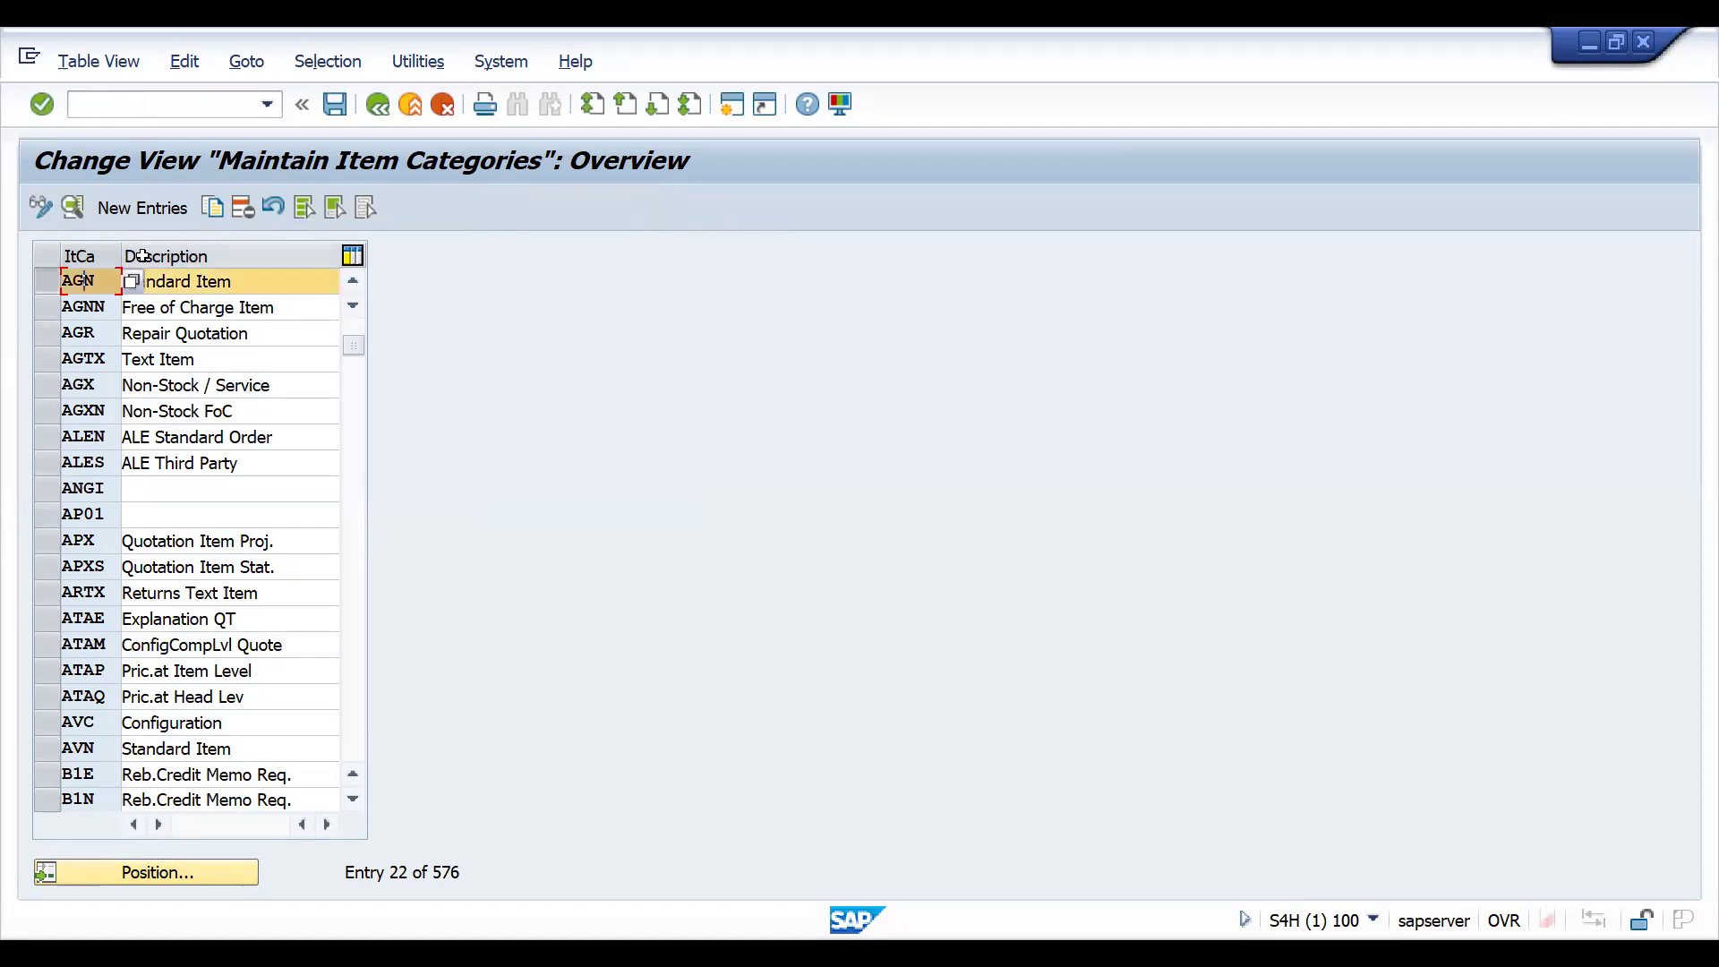
click(207, 213)
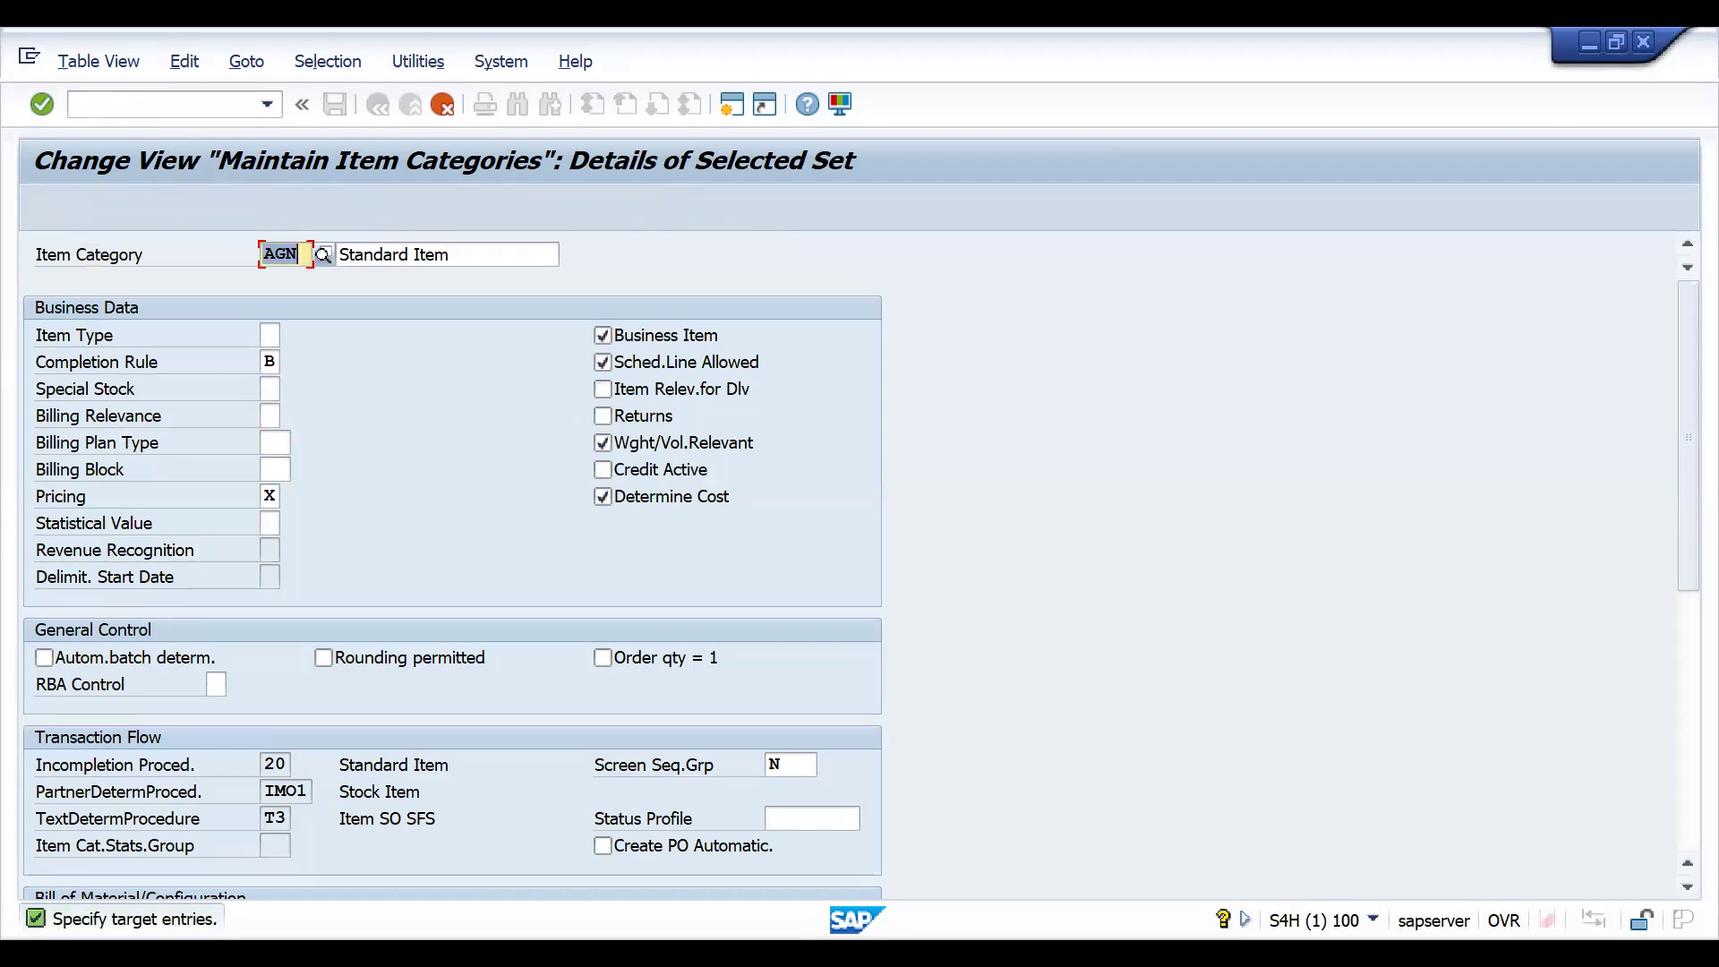
text(ZAGN)
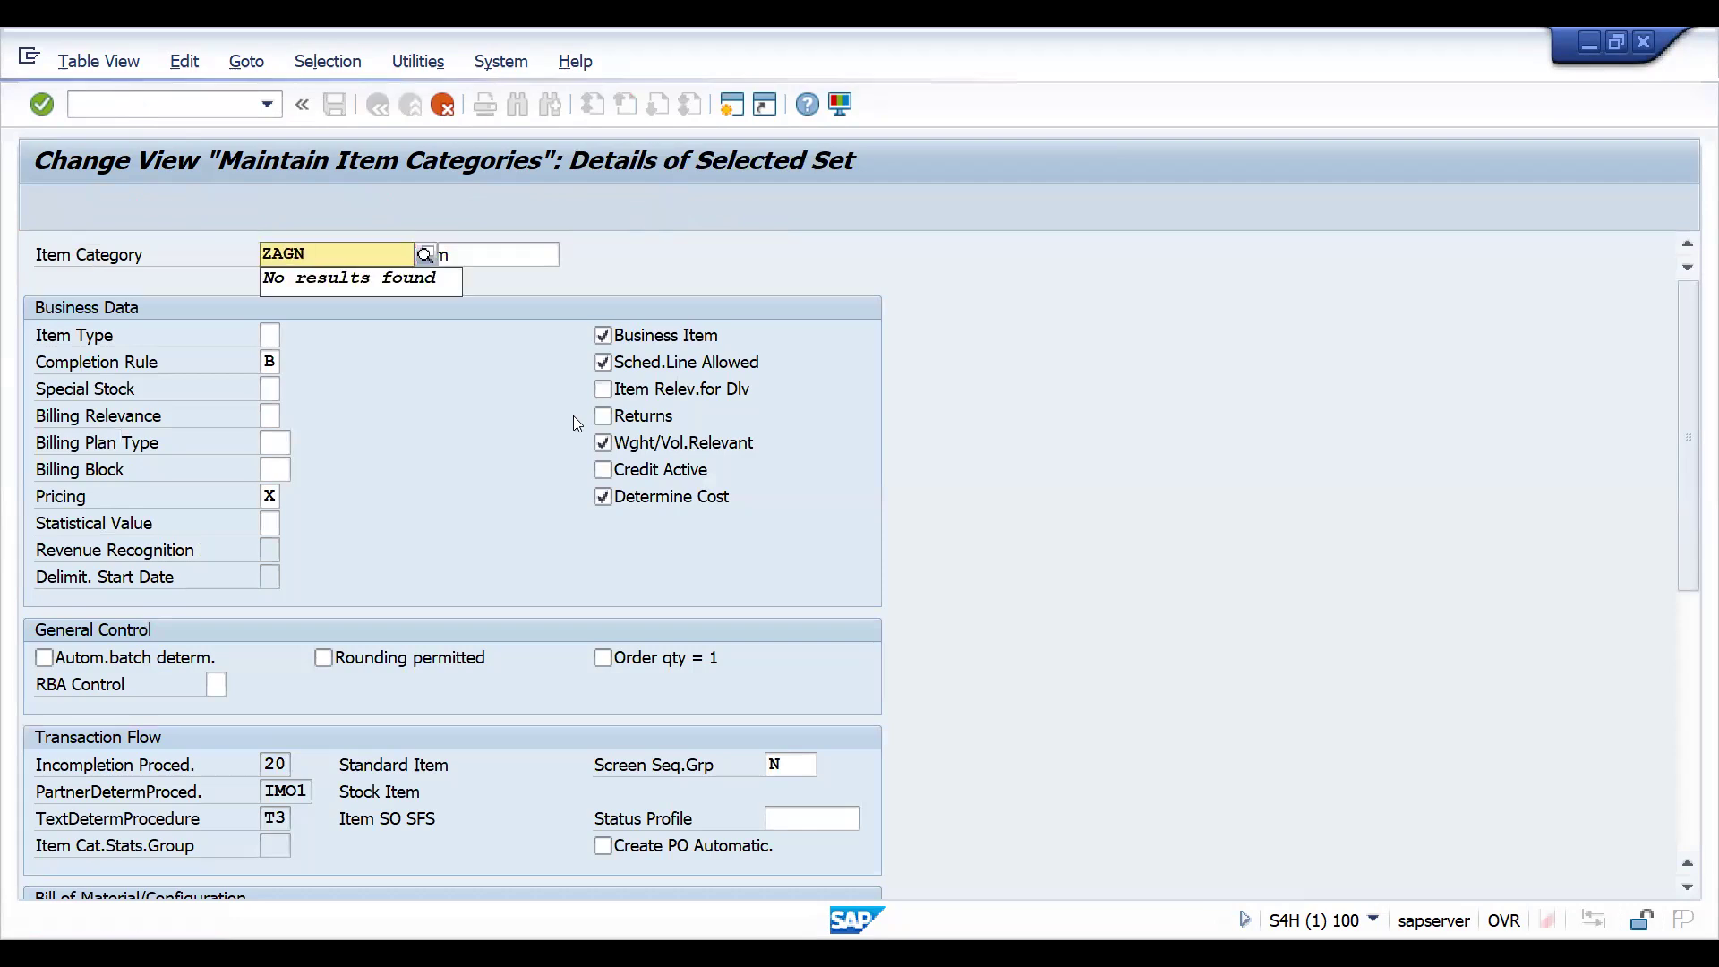
key(Return)
click(568, 548)
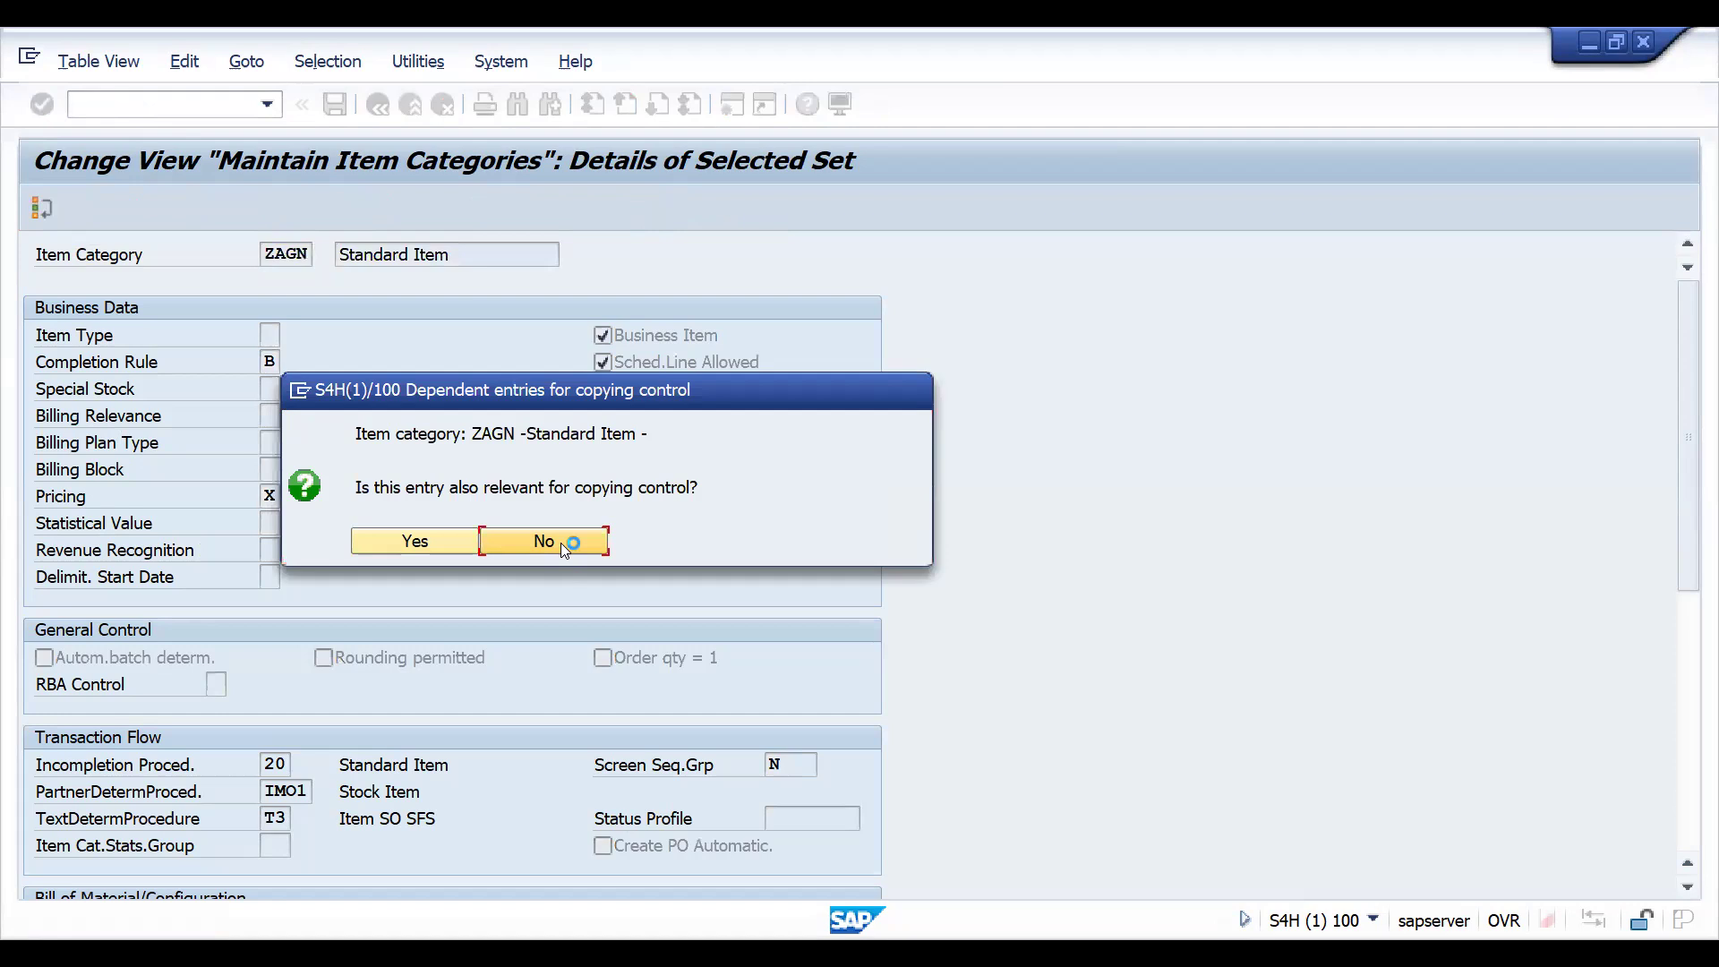
- Save the new item category ZAGN and confirm the transport object key fields
key(ctrl+s)
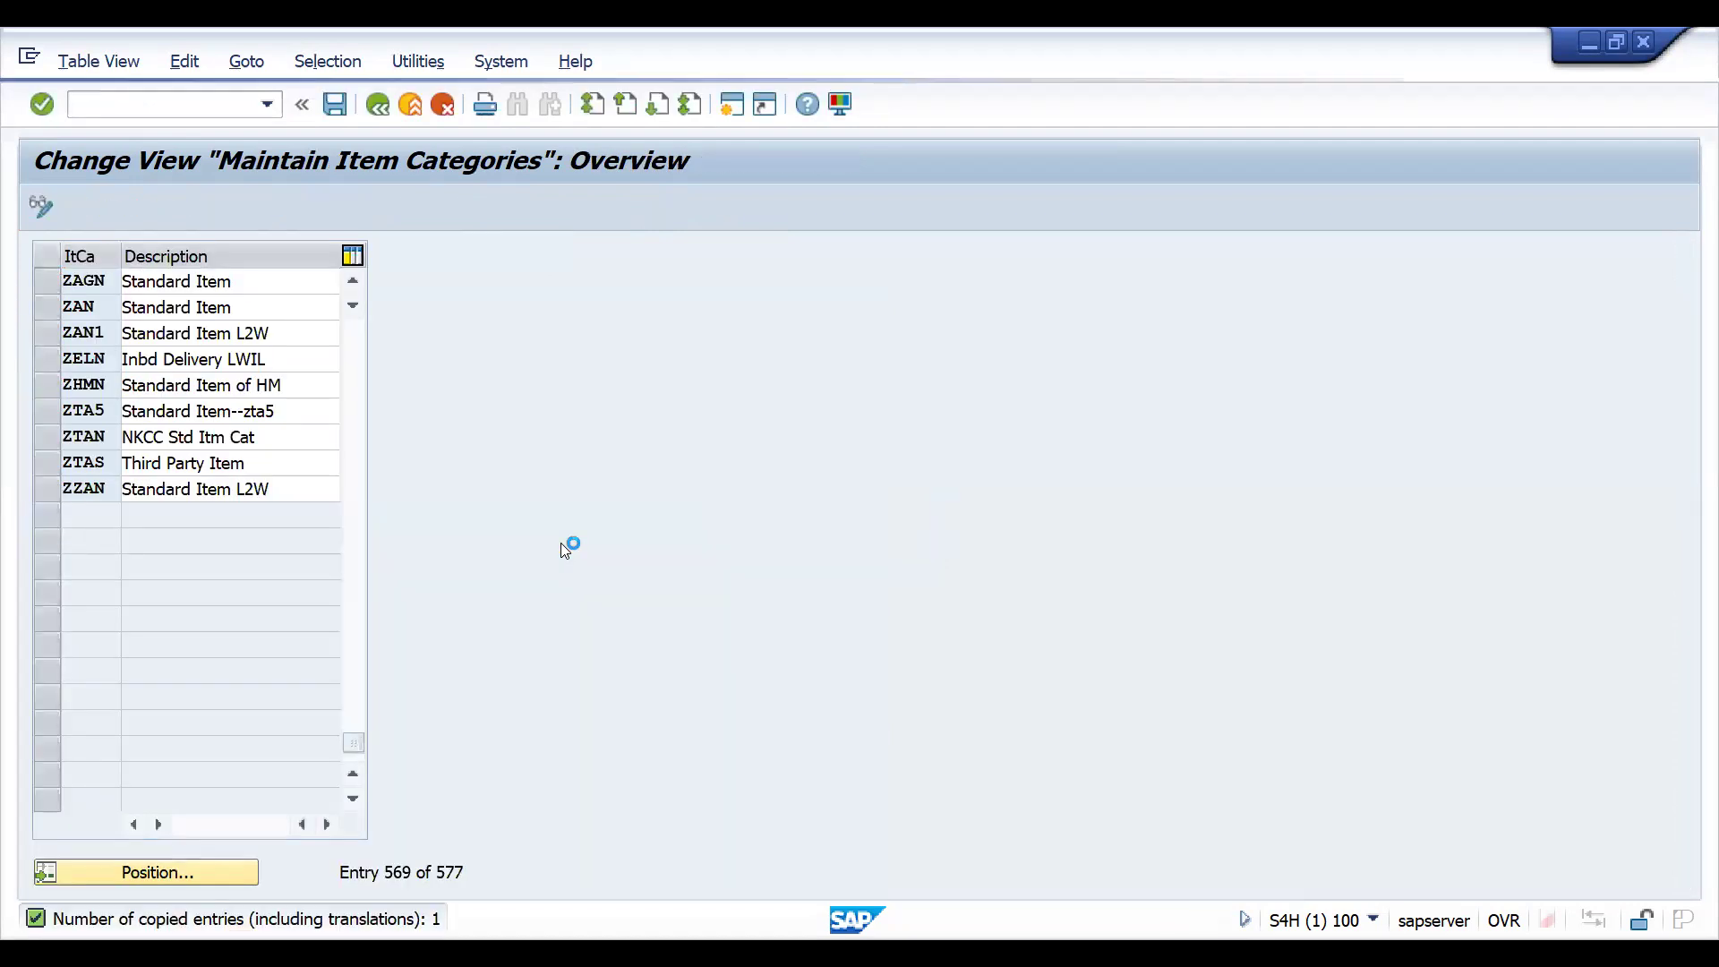
click(472, 486)
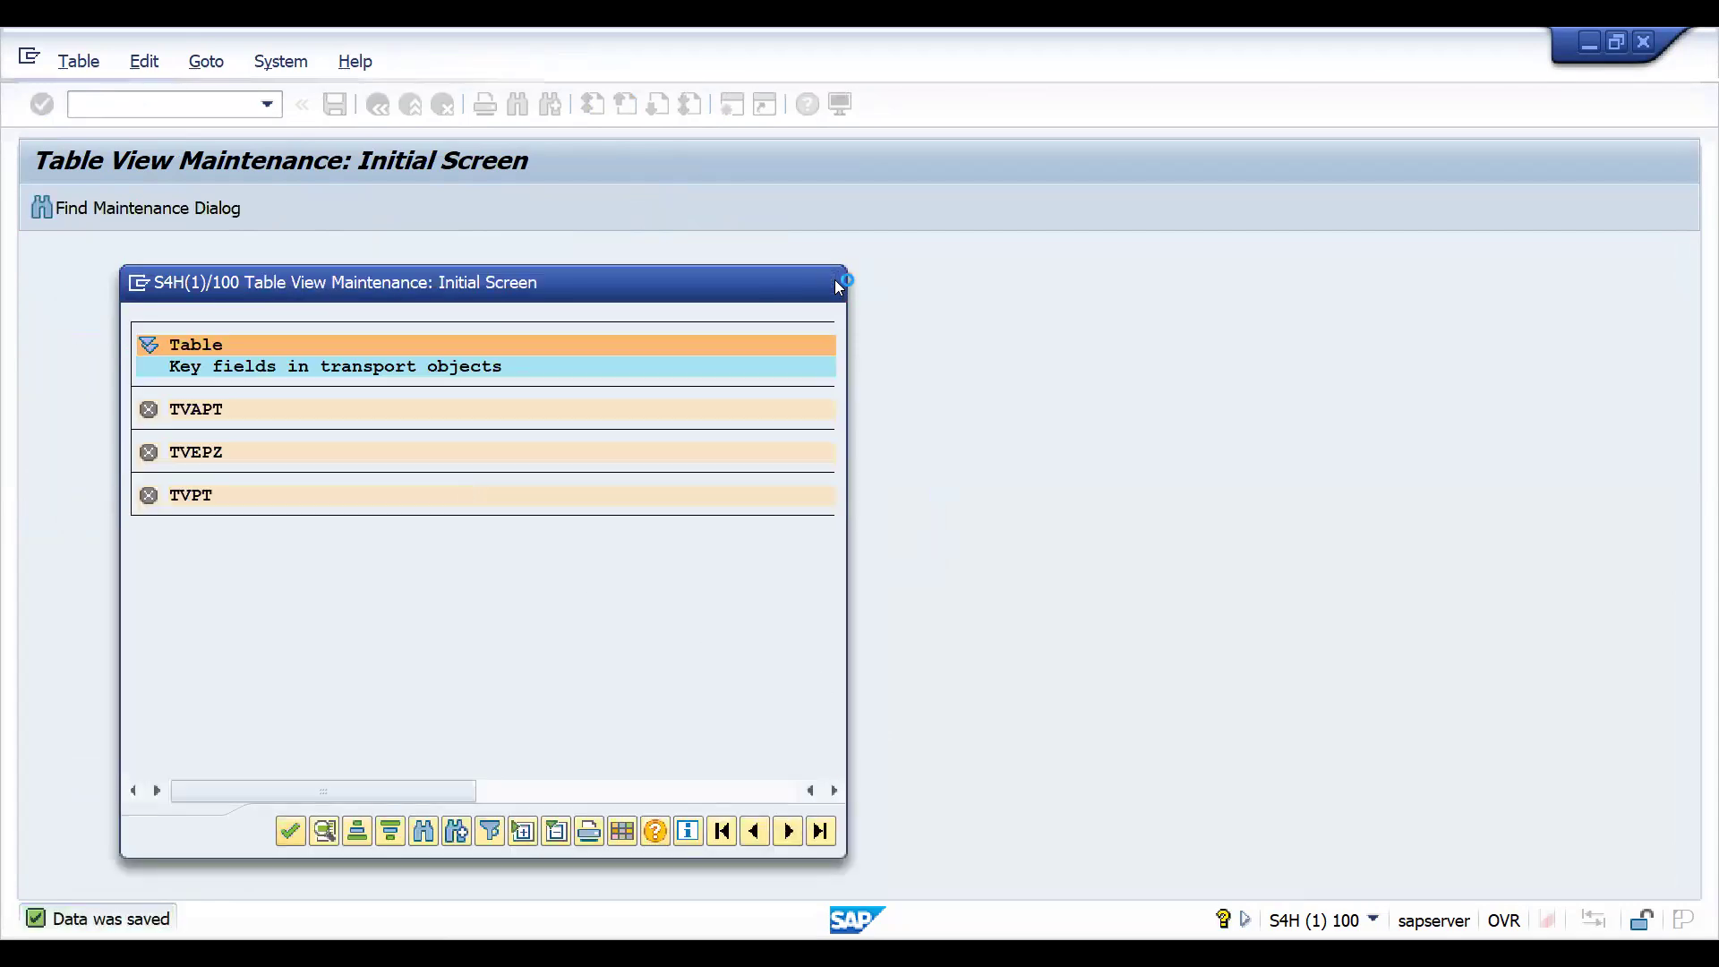
key(ctrl+s)
click(90, 281)
click(112, 105)
text(/NVOV)
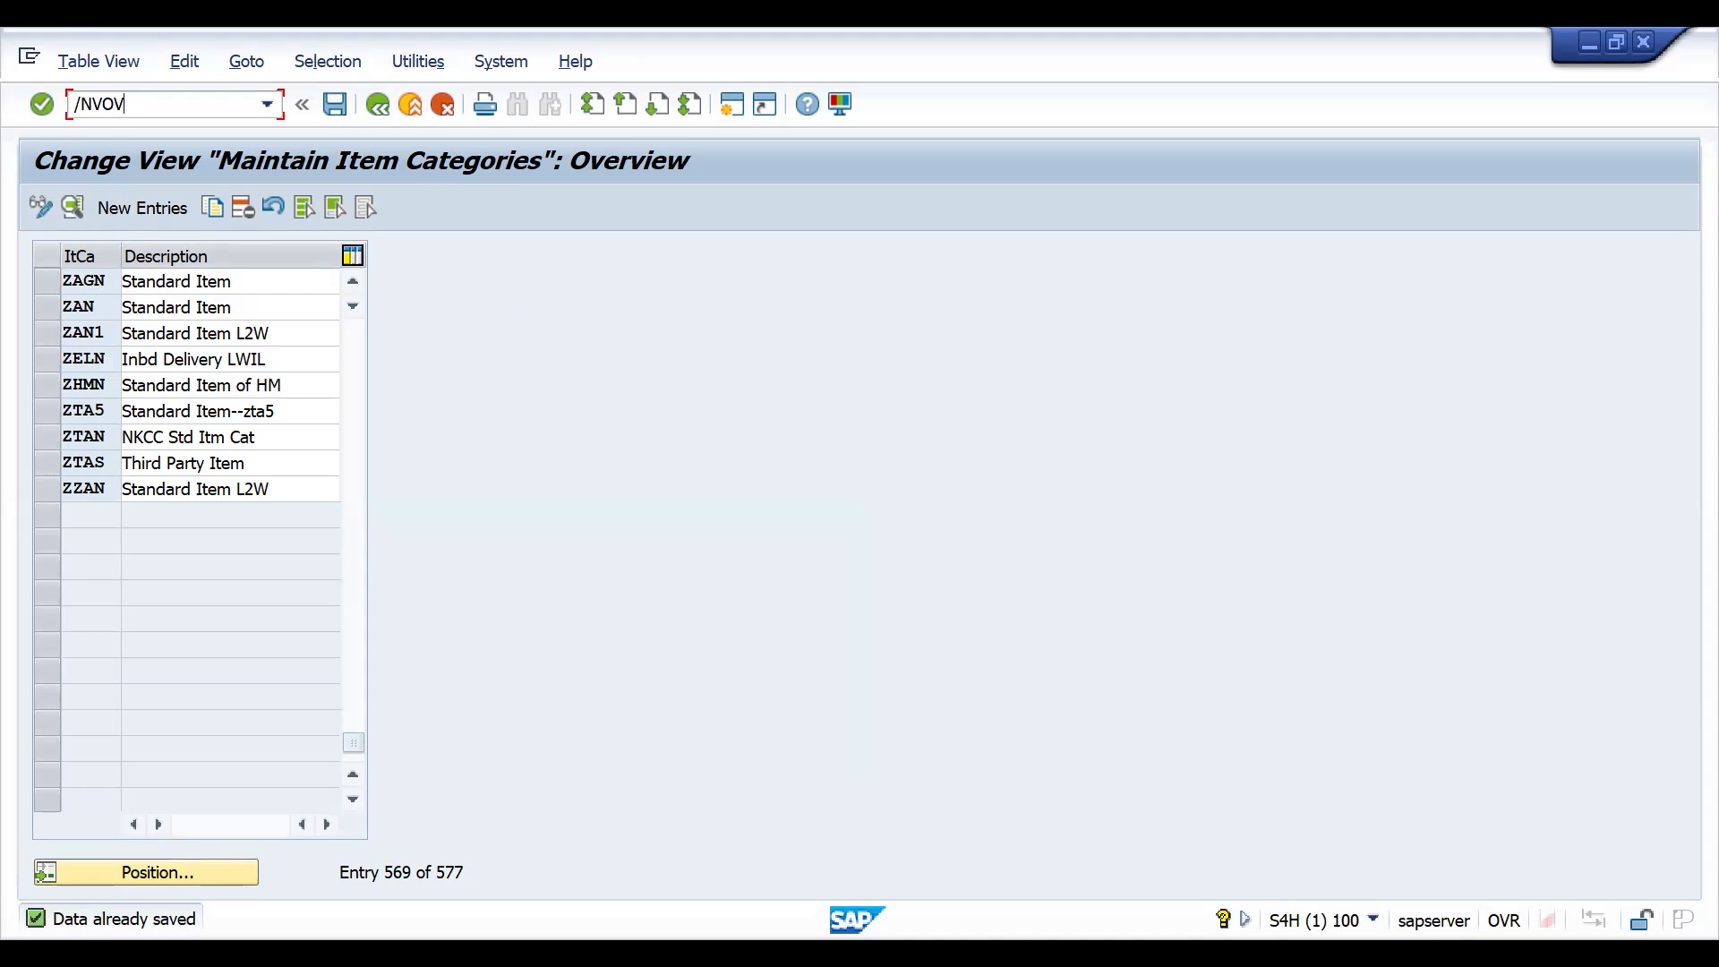
key(BackSpace)
key(BackSpace)
key(BackSpace)
key(BackSpace)
key(BackSpace)
- Switch to the copying control session and position the header list at target QT and source QT
key(alt+Tab)
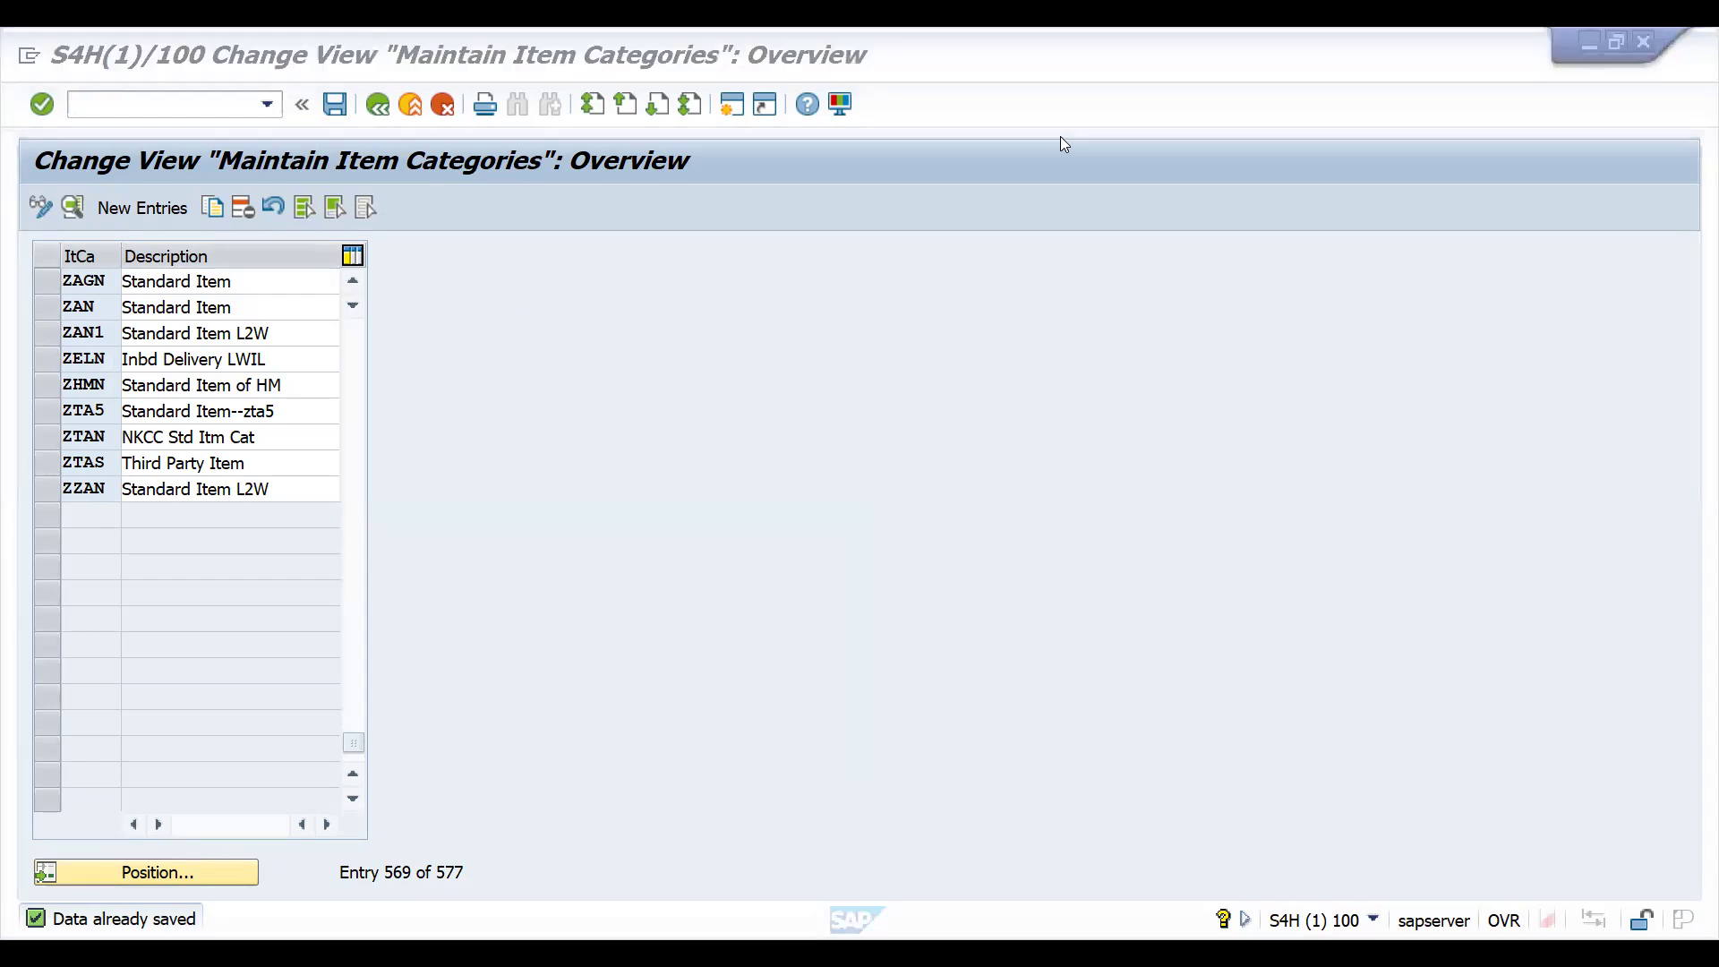
key(alt+Tab)
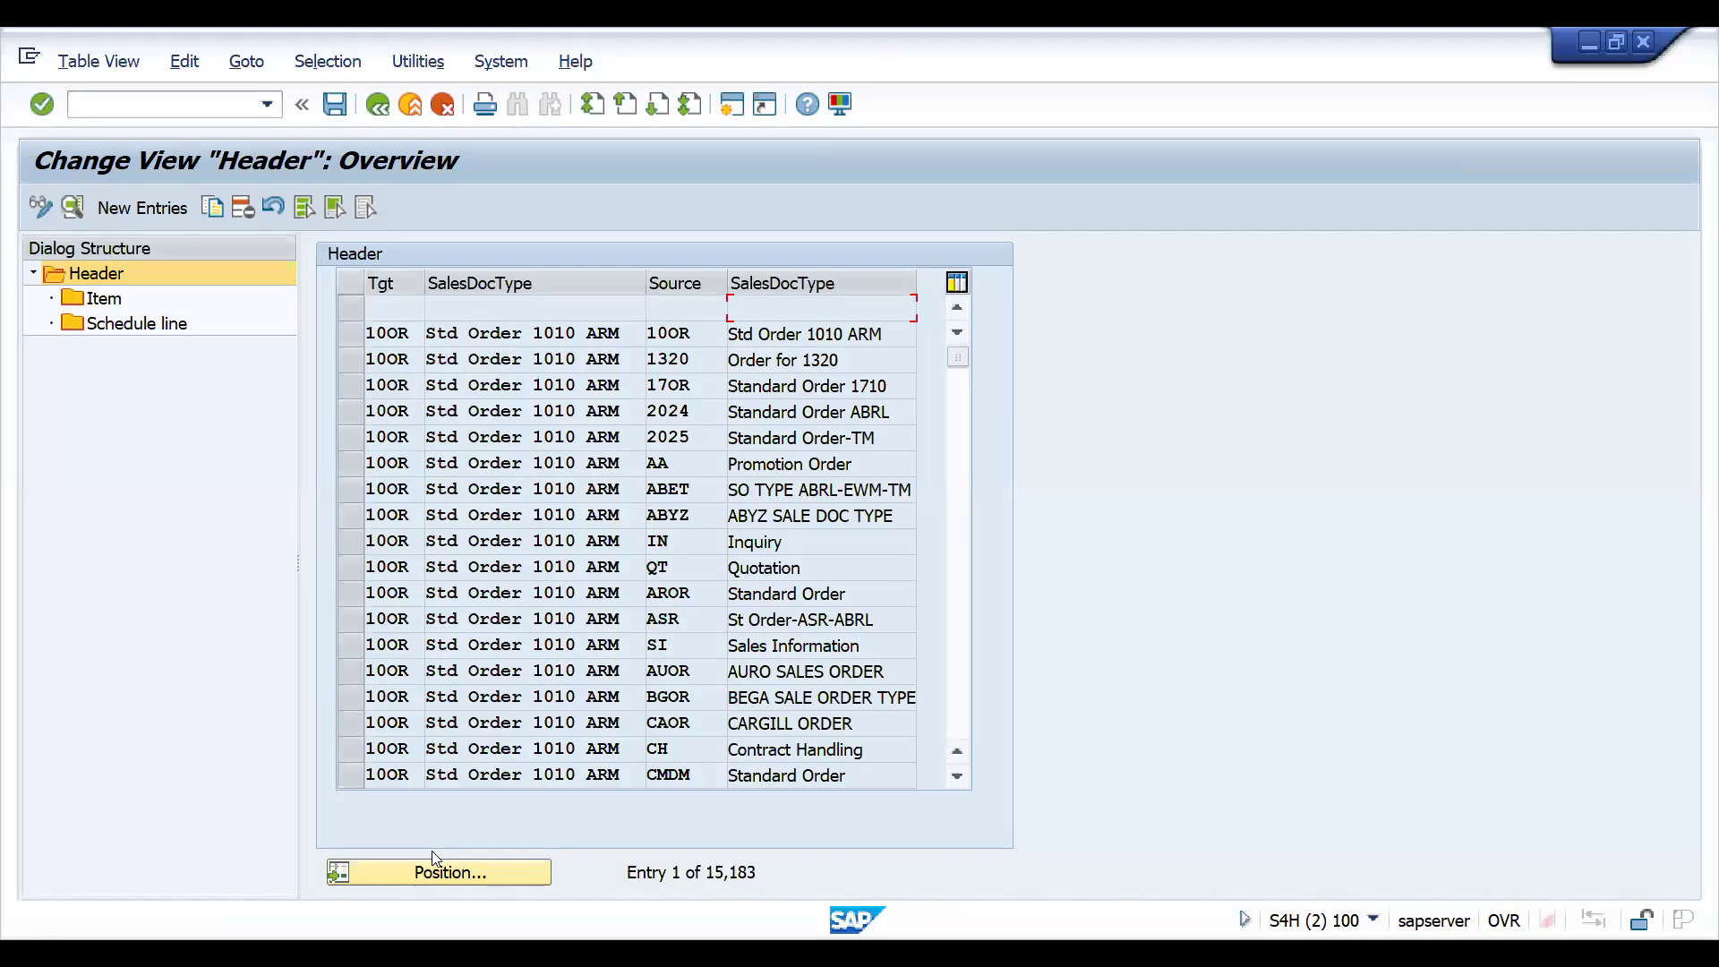
click(432, 873)
key(Tab)
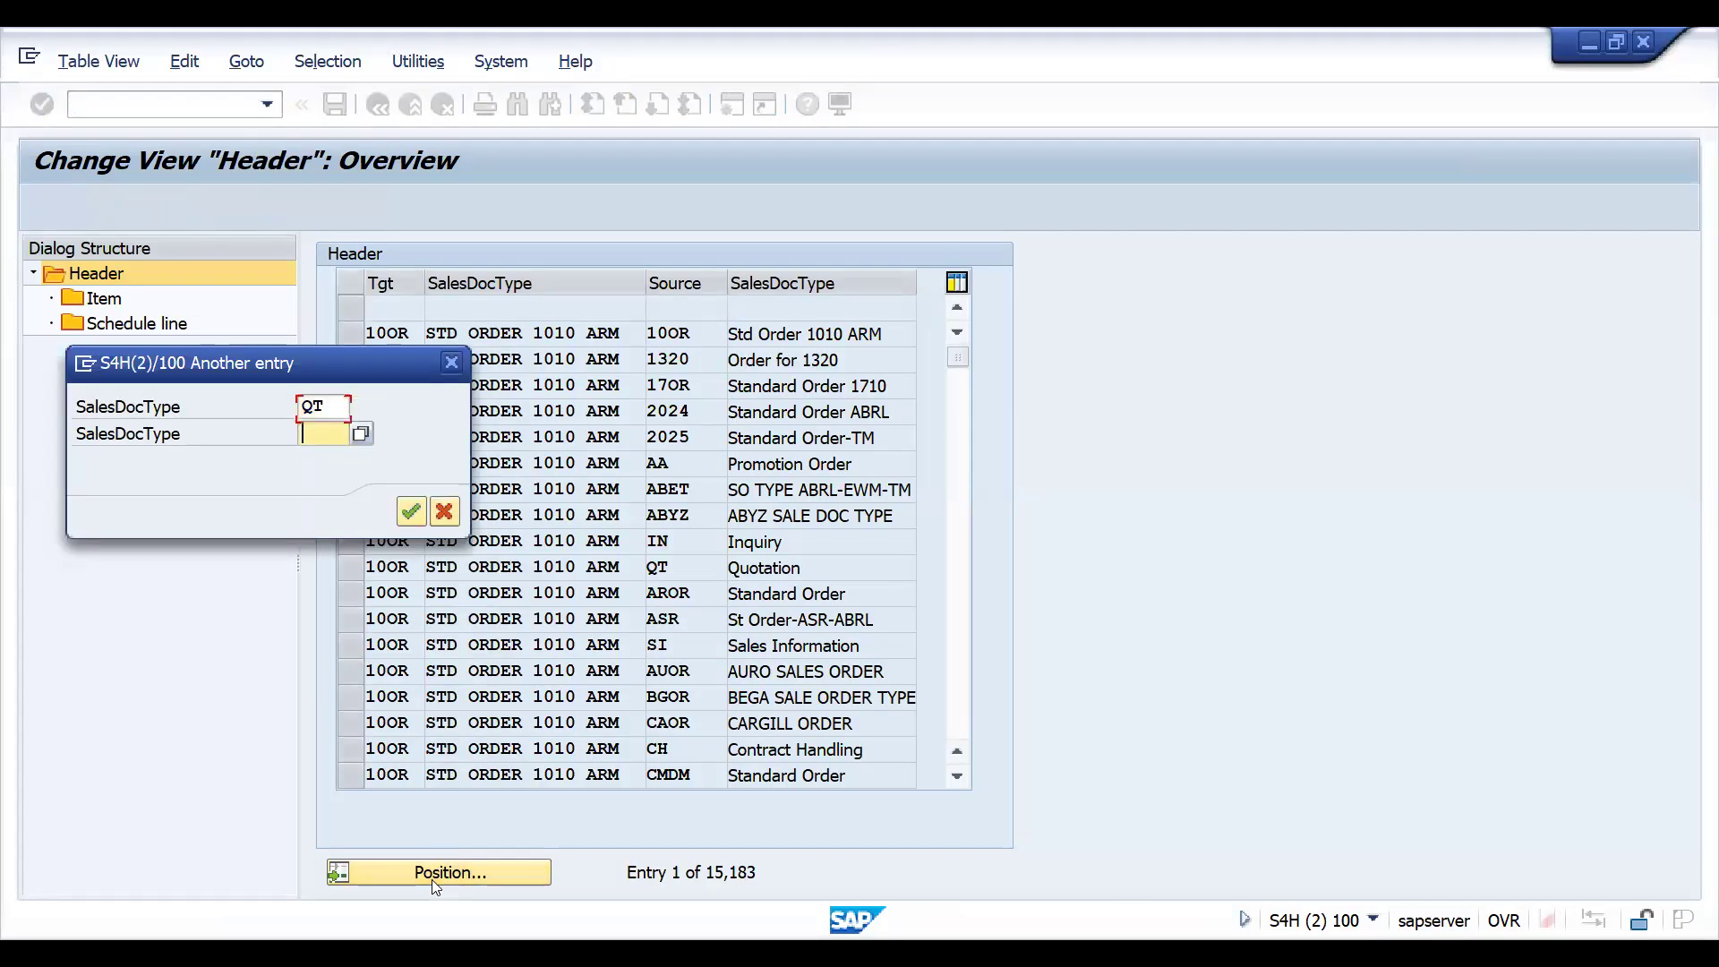
key(BackSpace)
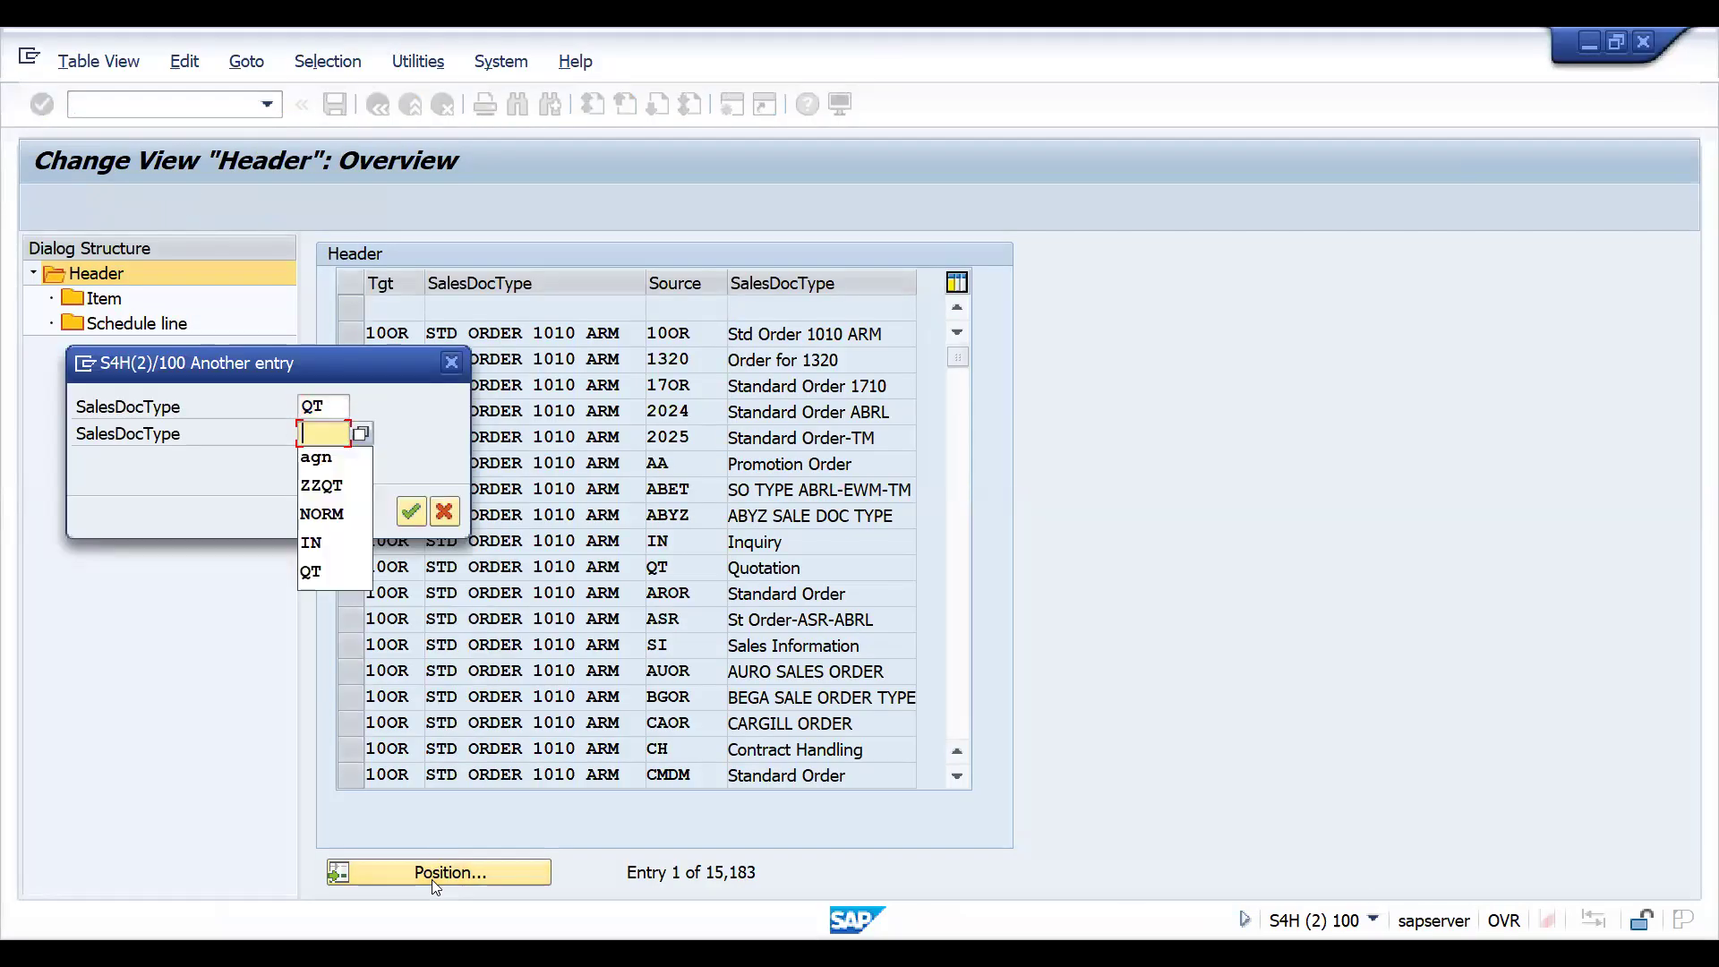
text(QT)
key(Return)
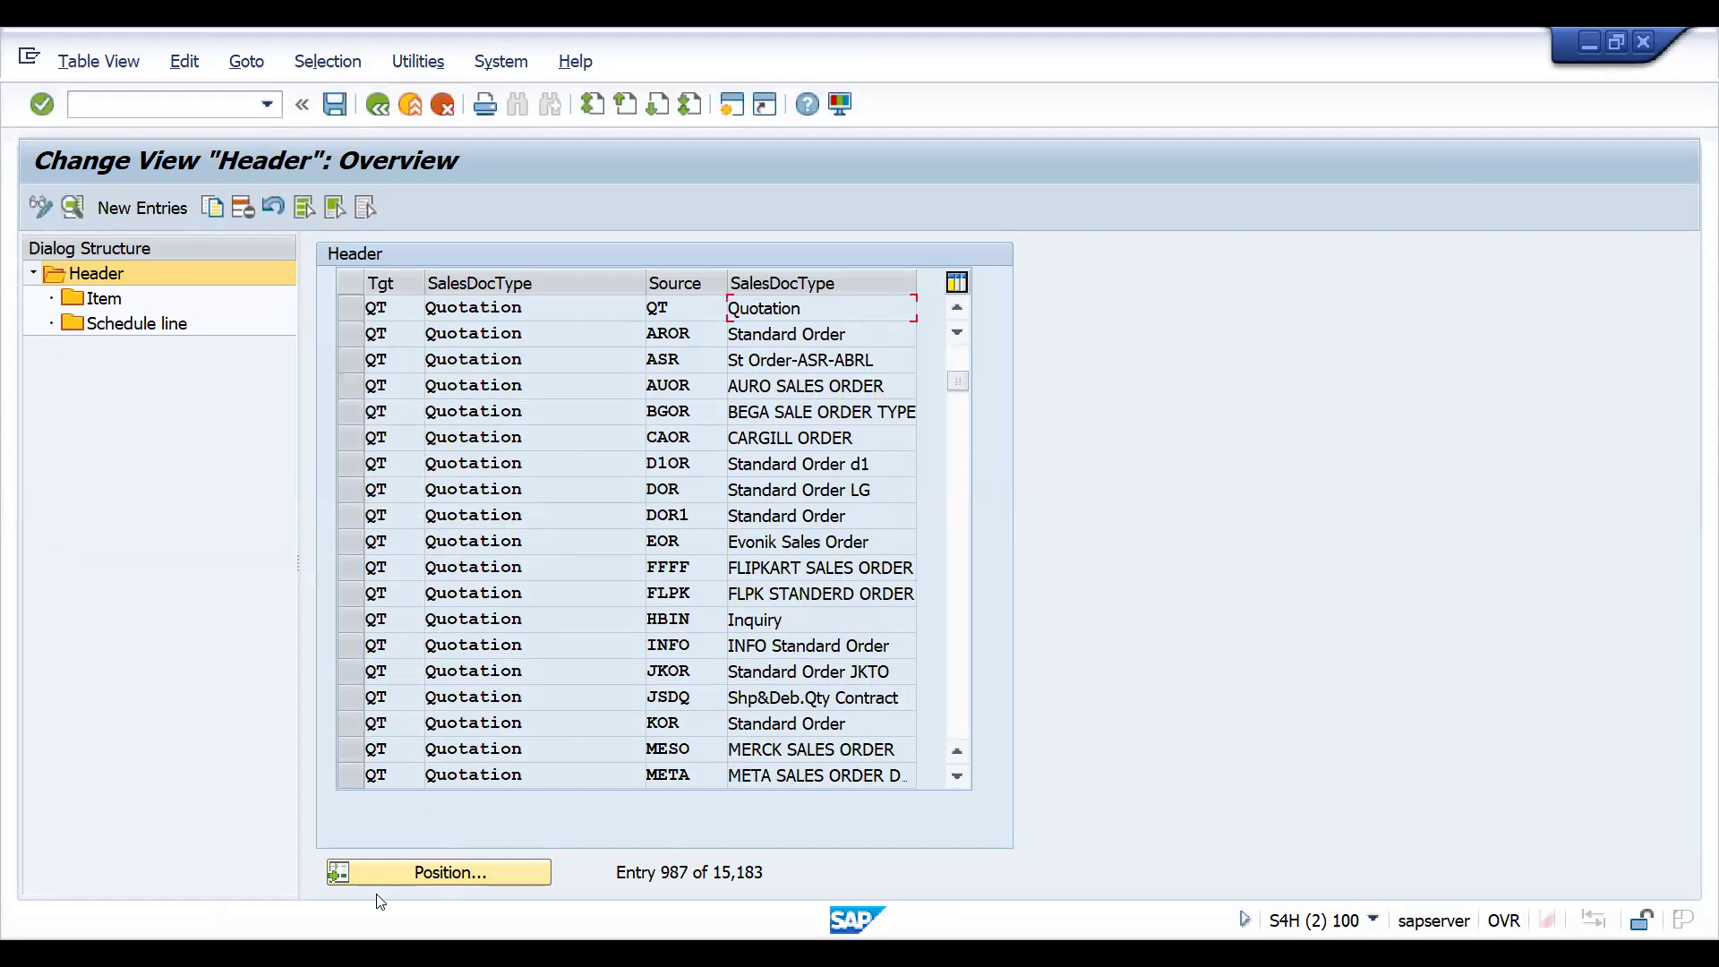
- Look up whether the header list holds an entry with target ZZQT and source ZZQT
click(400, 874)
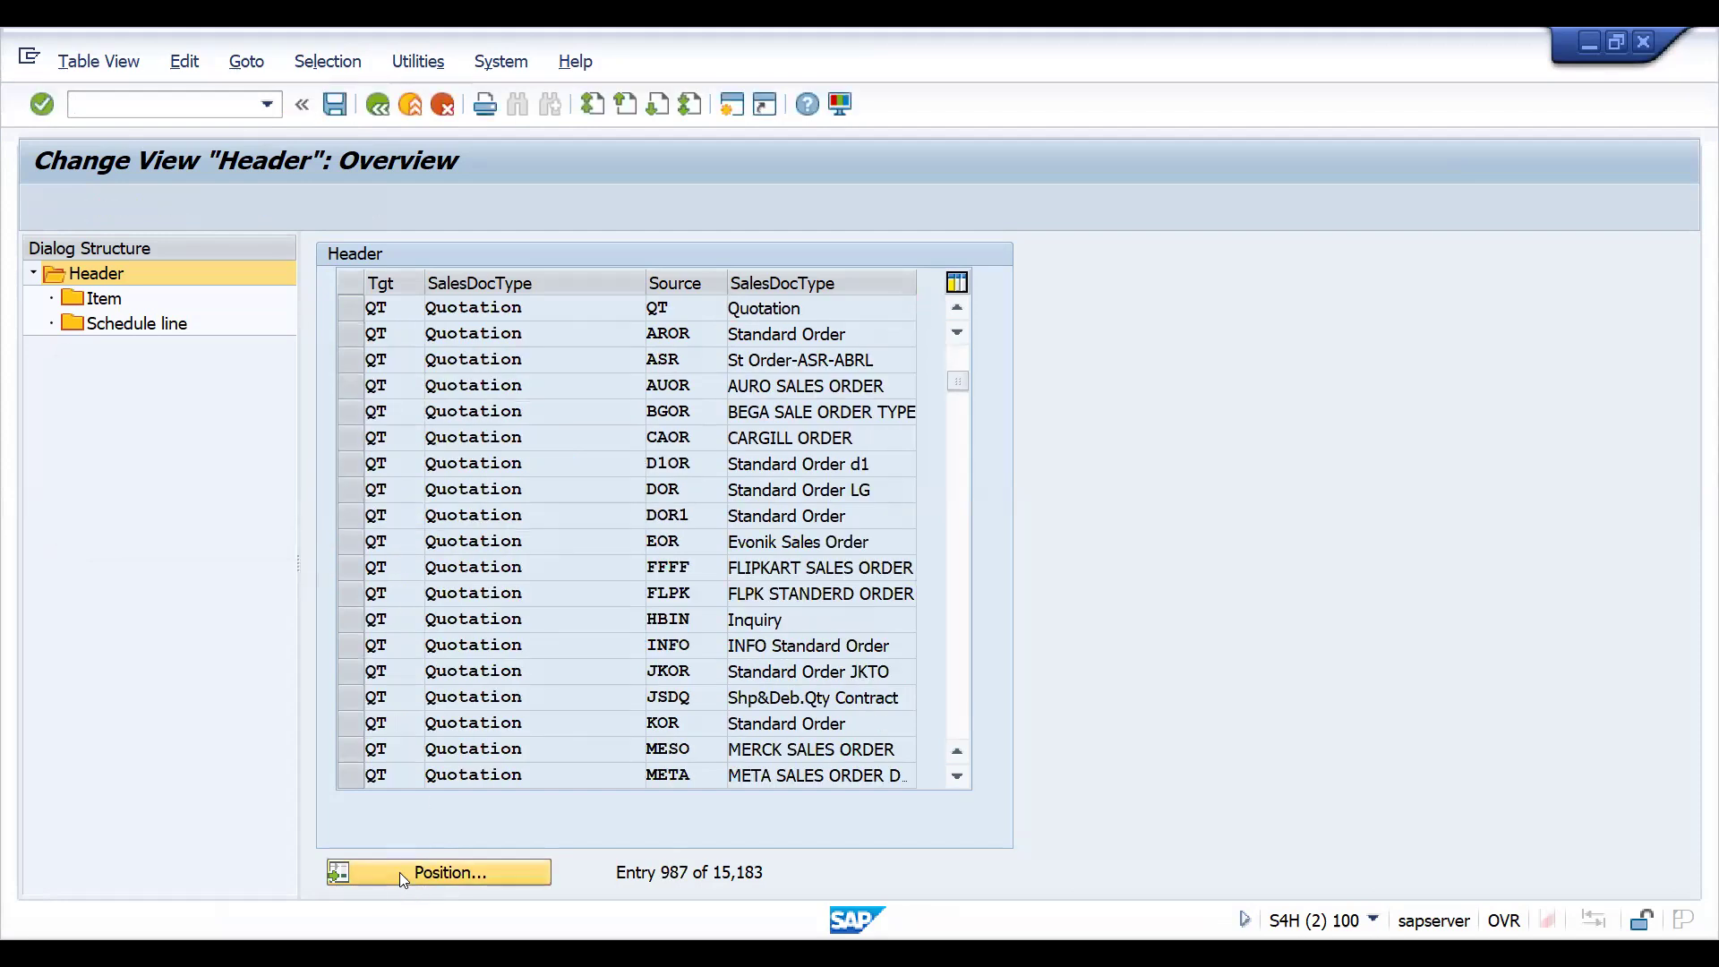
click(324, 436)
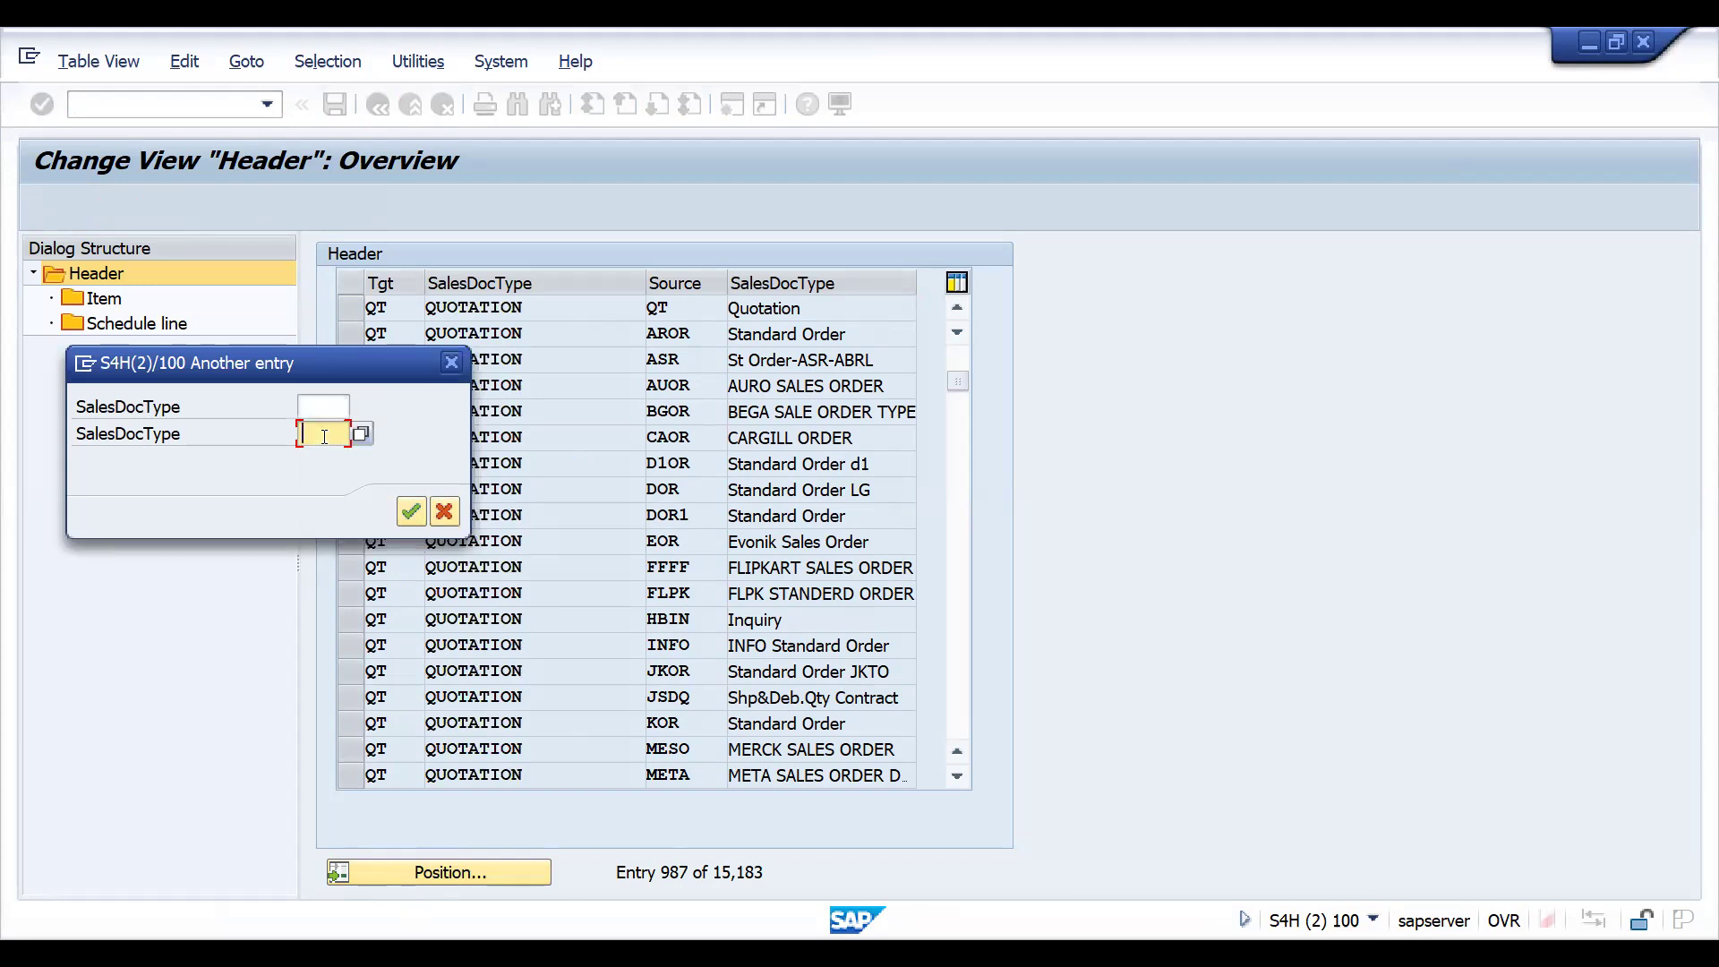
text(ZZQT)
click(320, 404)
text(ZZQT)
key(Return)
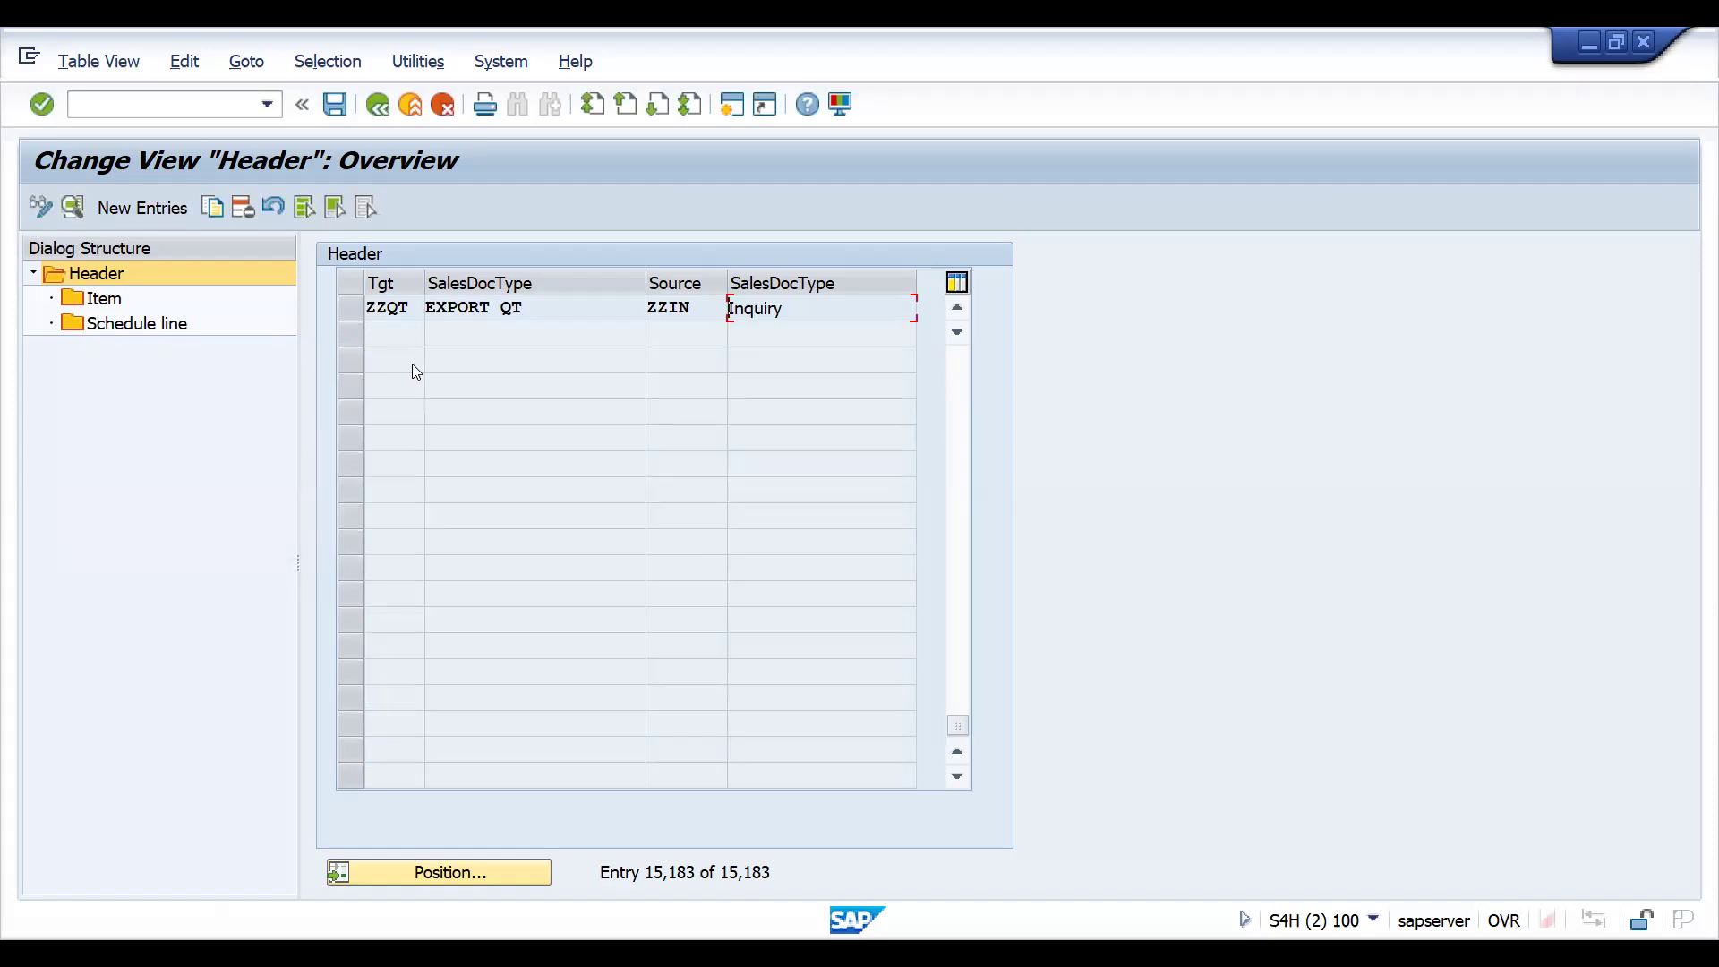
- Position the header list back at the QT-to-QT entry and start a copy of it
click(428, 873)
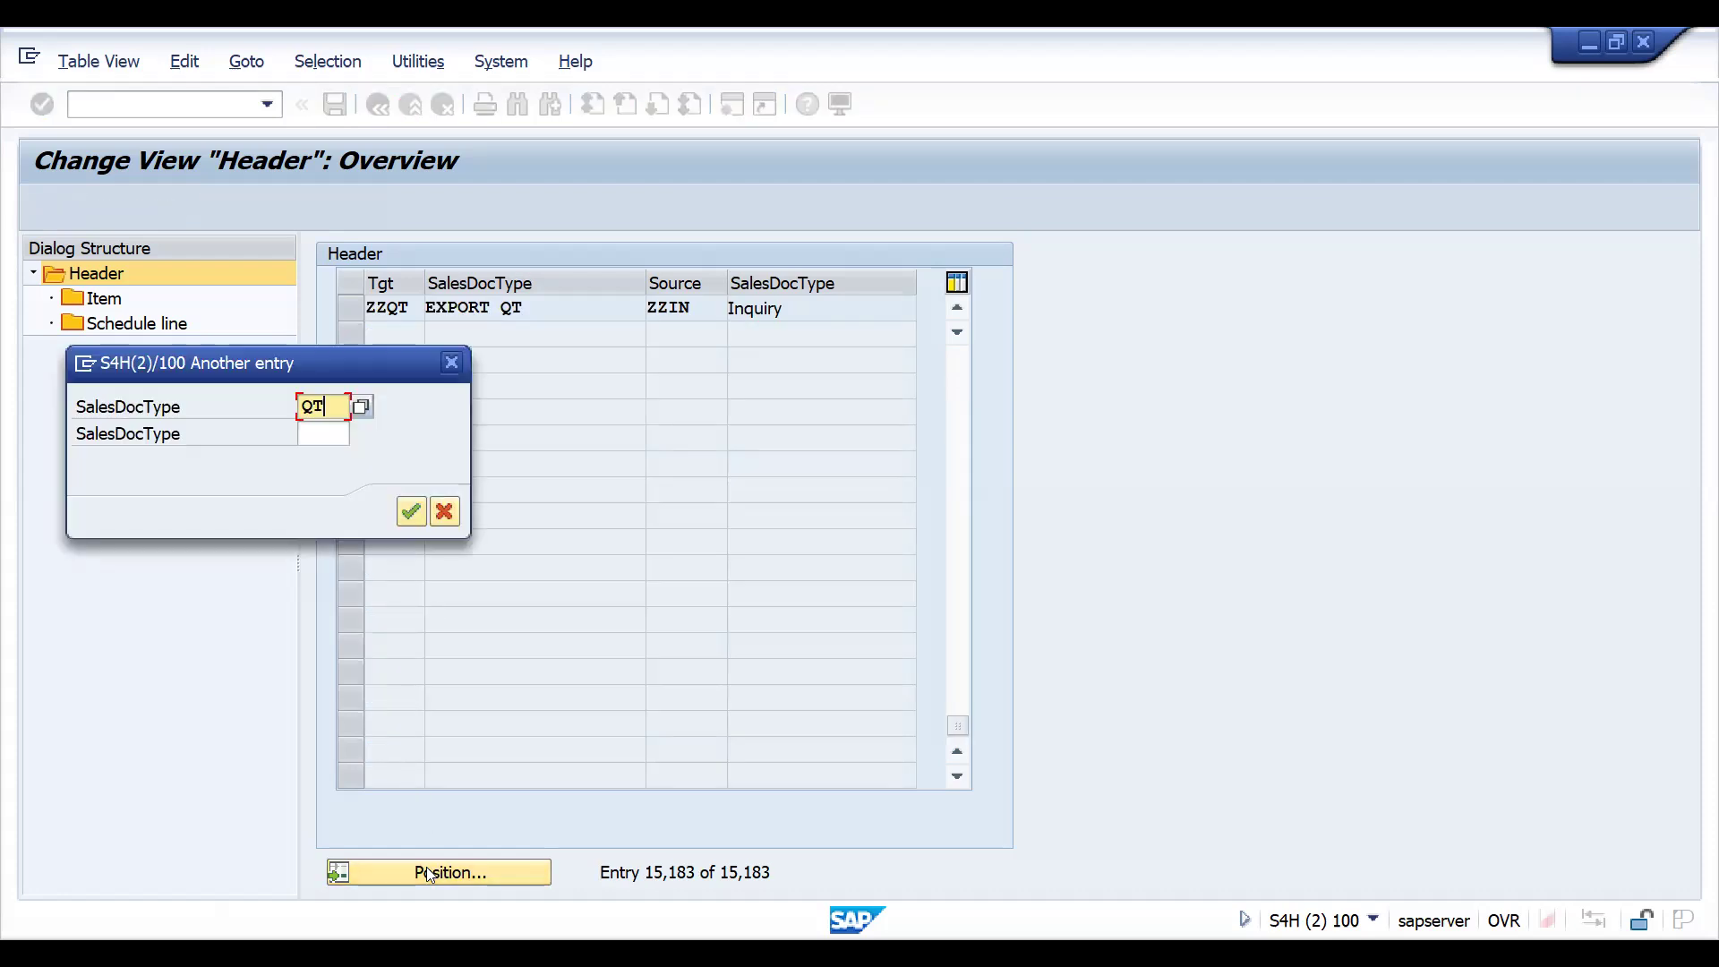
key(Tab)
text(QT)
key(Return)
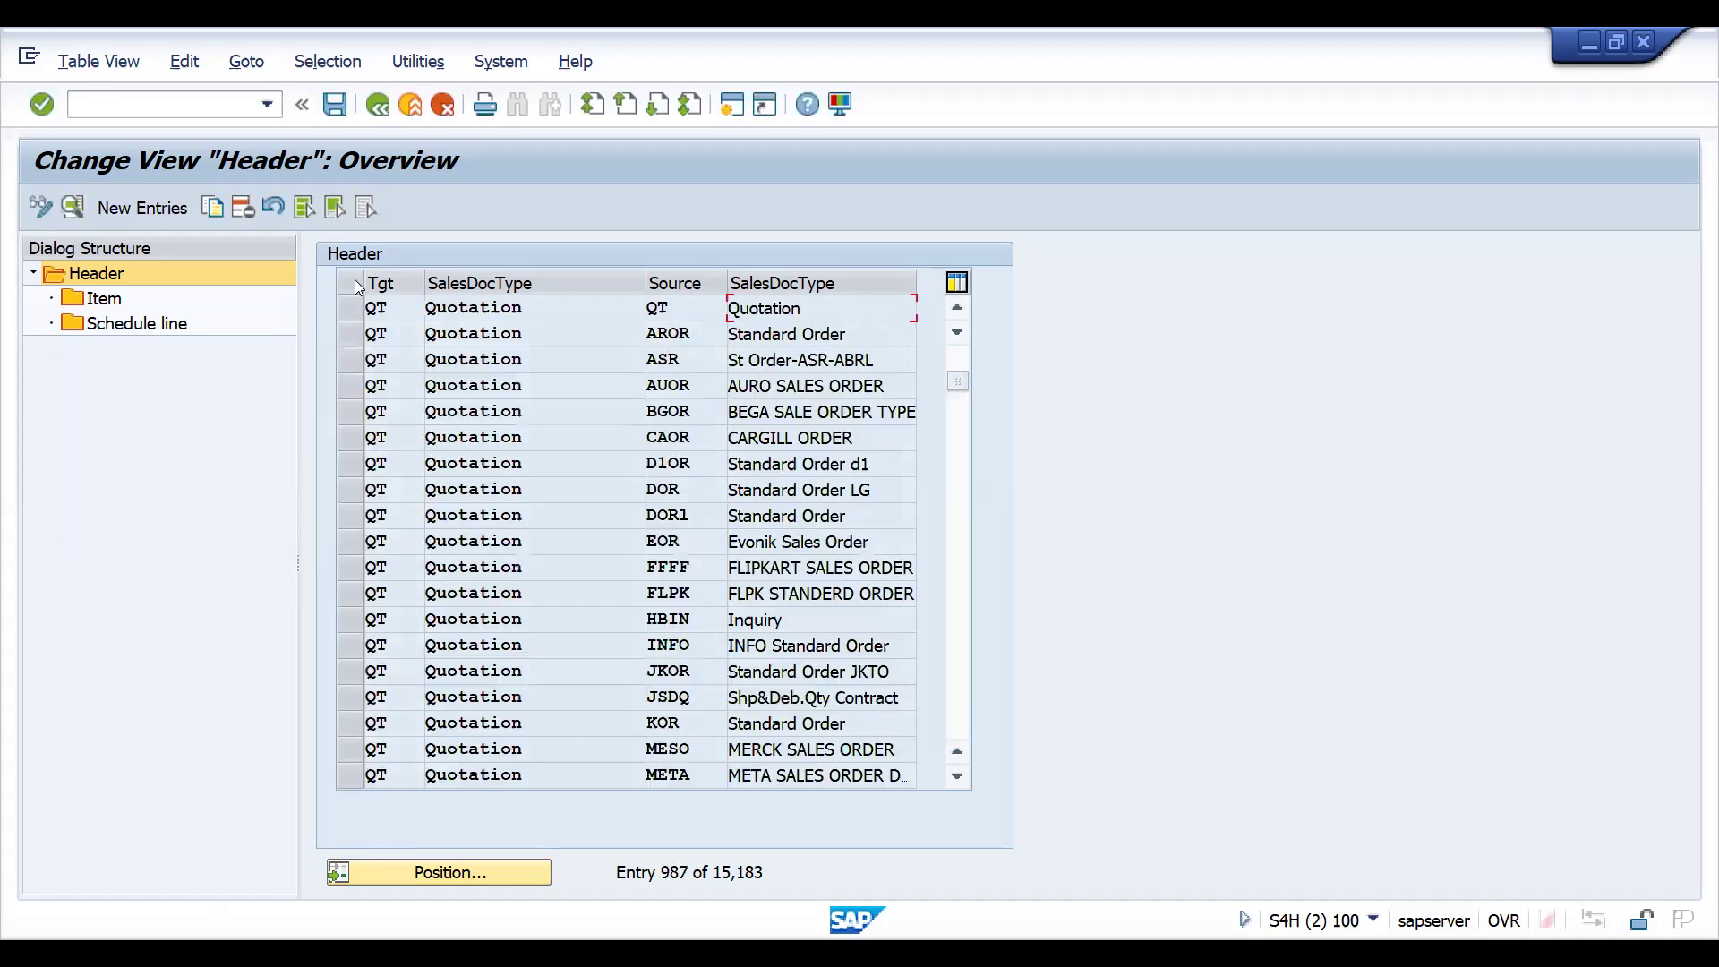
click(351, 308)
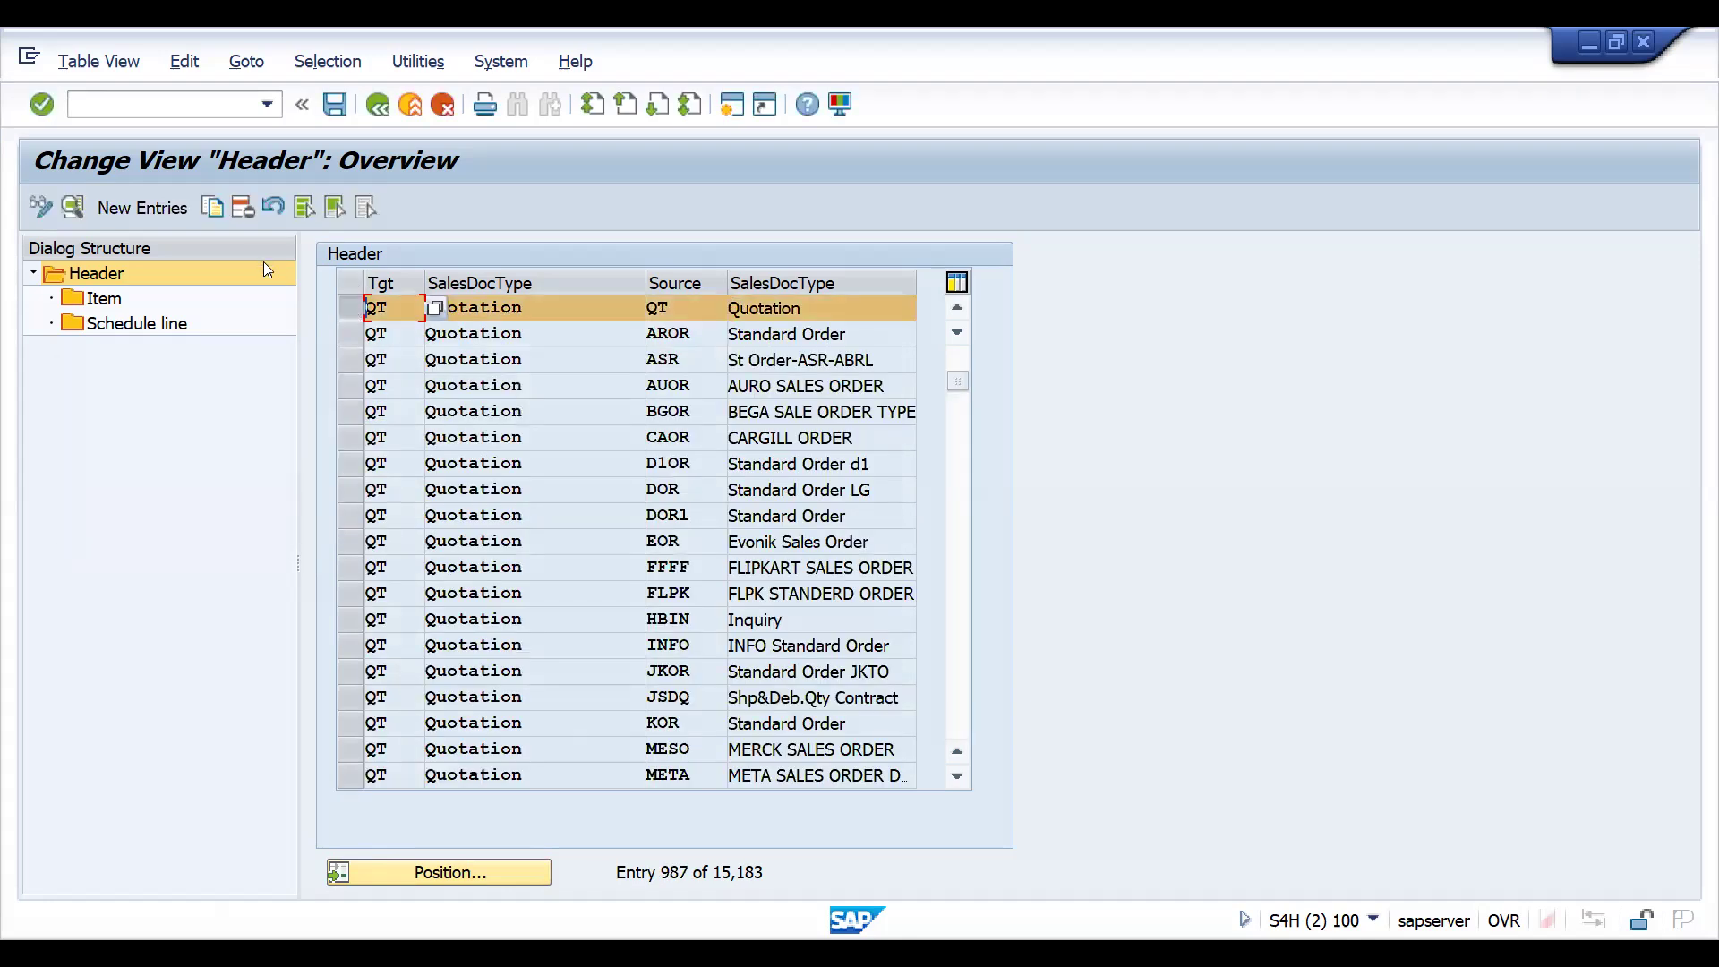
click(215, 212)
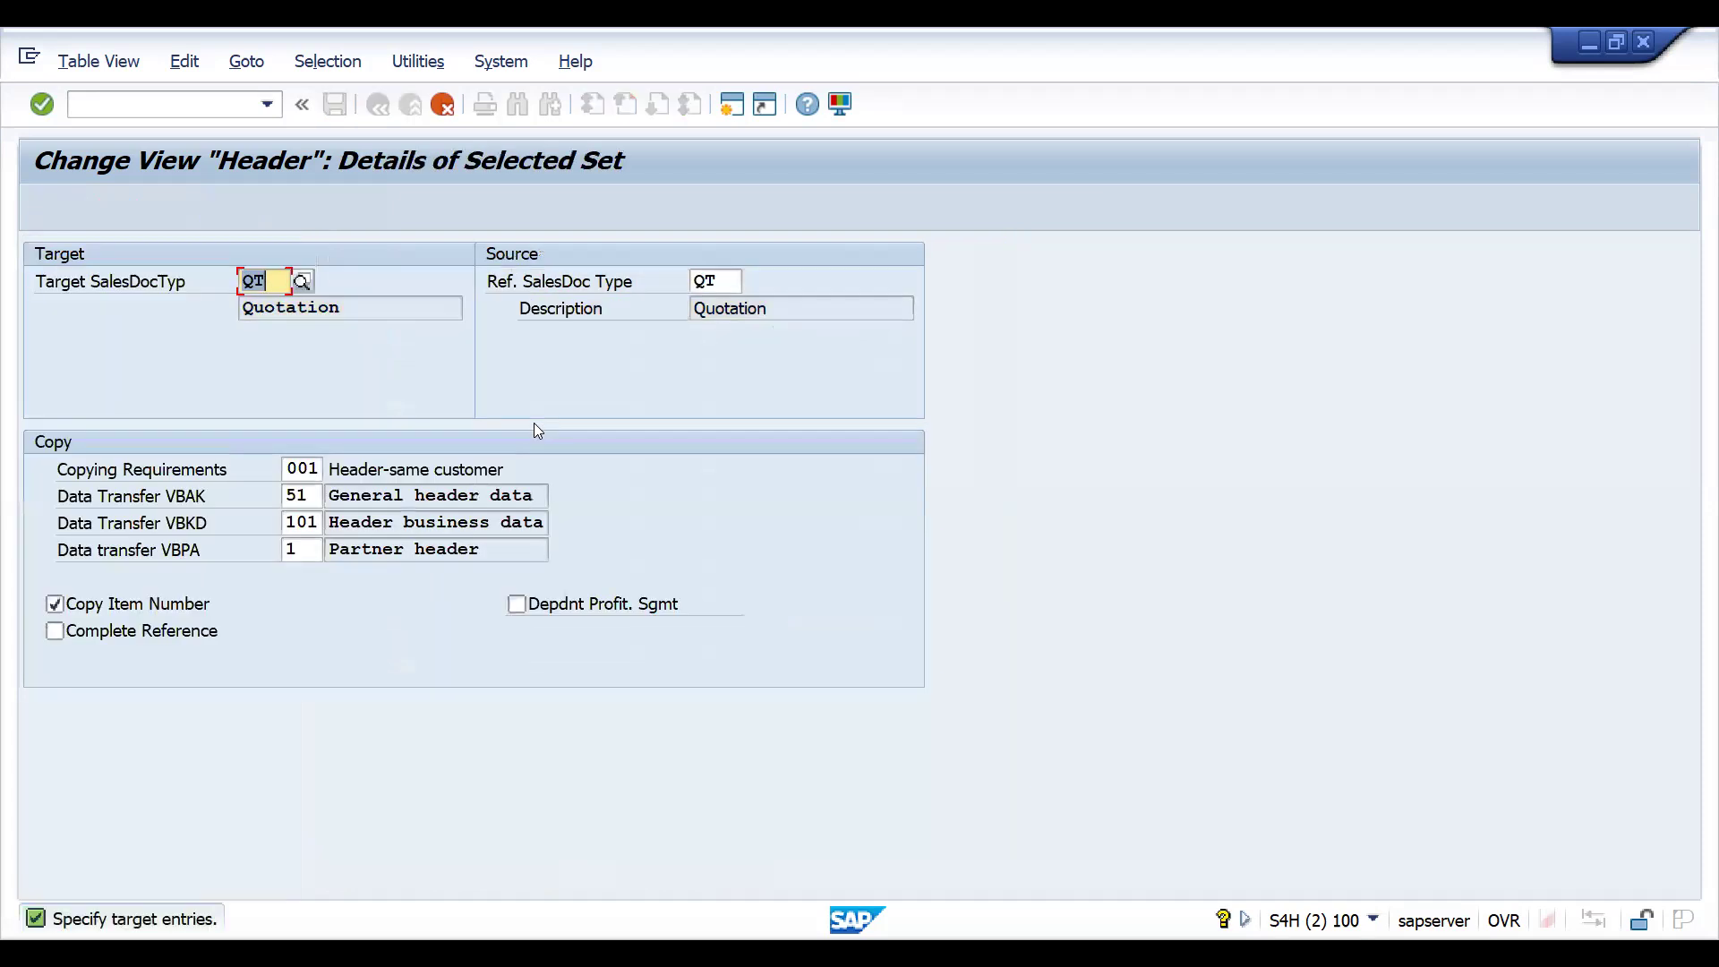
- Set both the source and the target sales document type of the copied entry to ZZQT
click(726, 282)
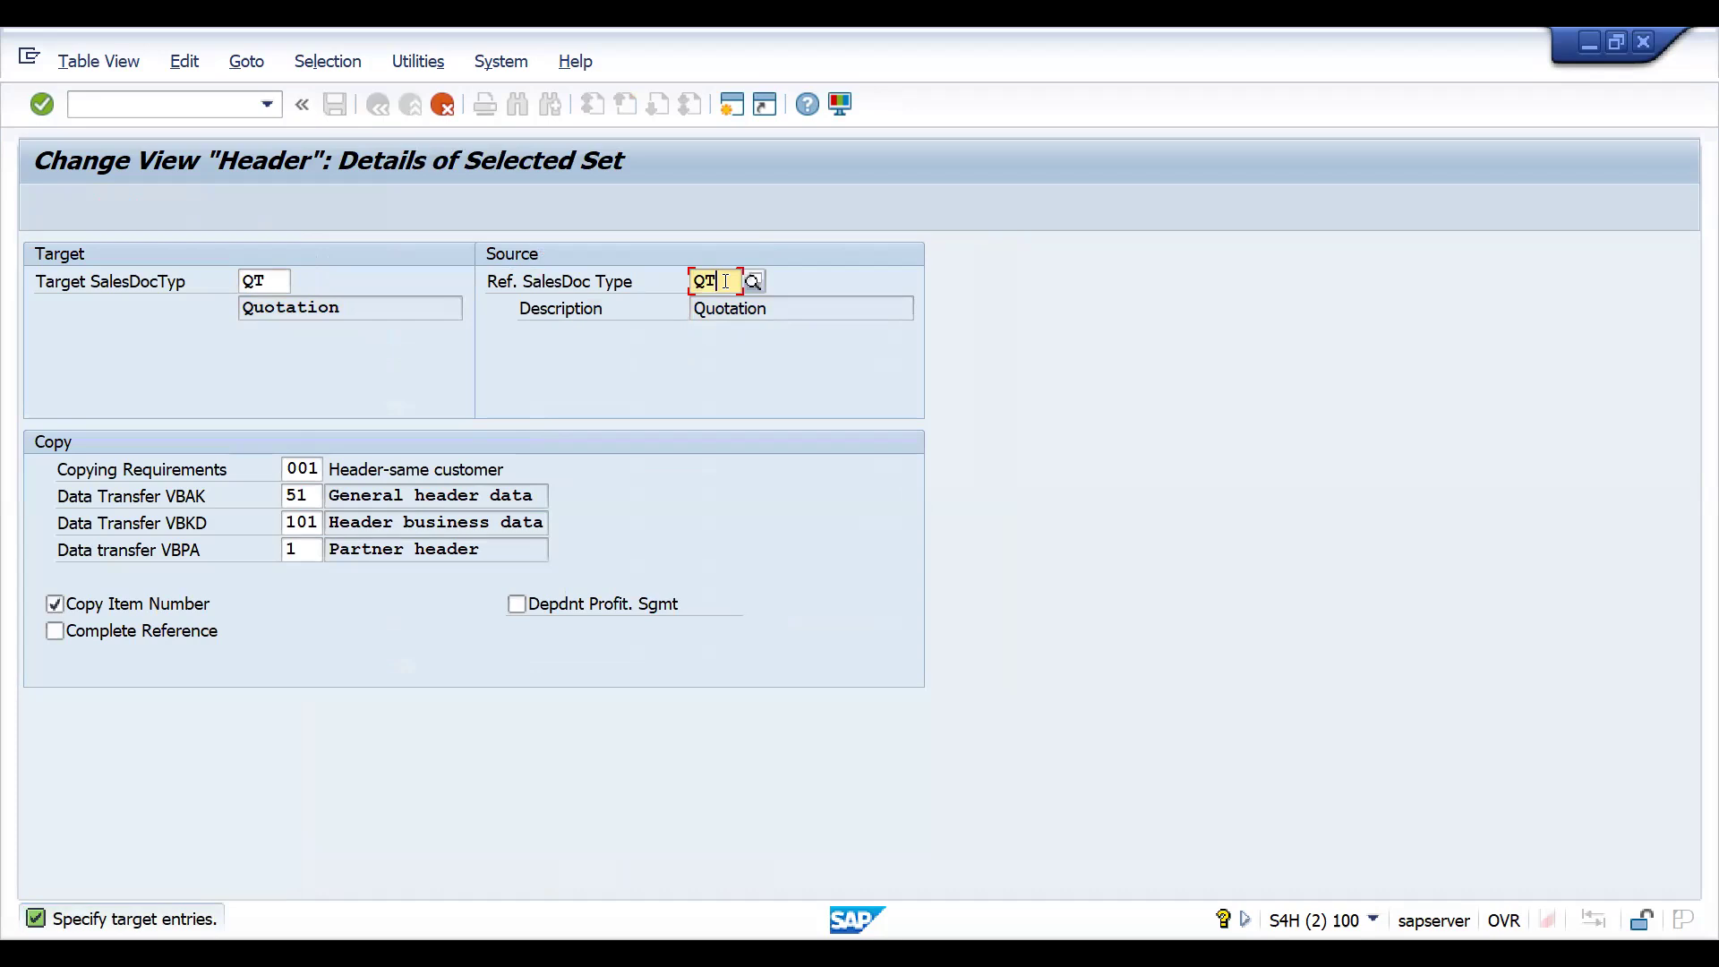
key(BackSpace)
key(BackSpace)
text(ZZQT)
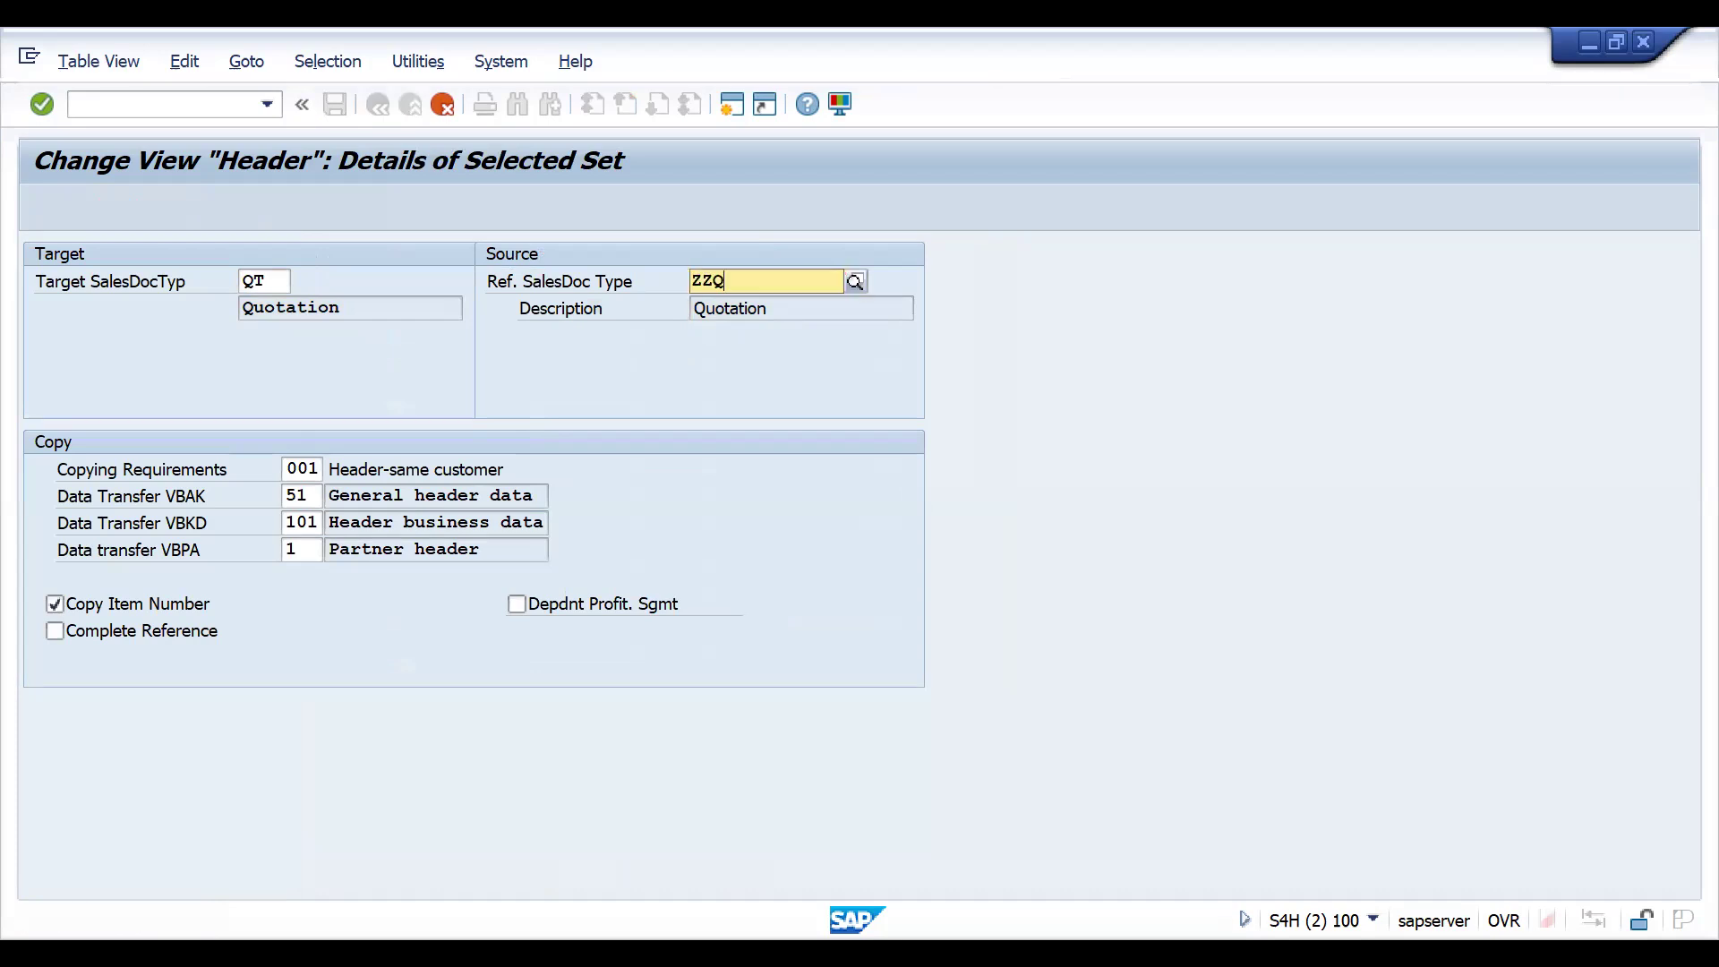
click(268, 281)
key(BackSpace)
key(BackSpace)
text(ZZQT)
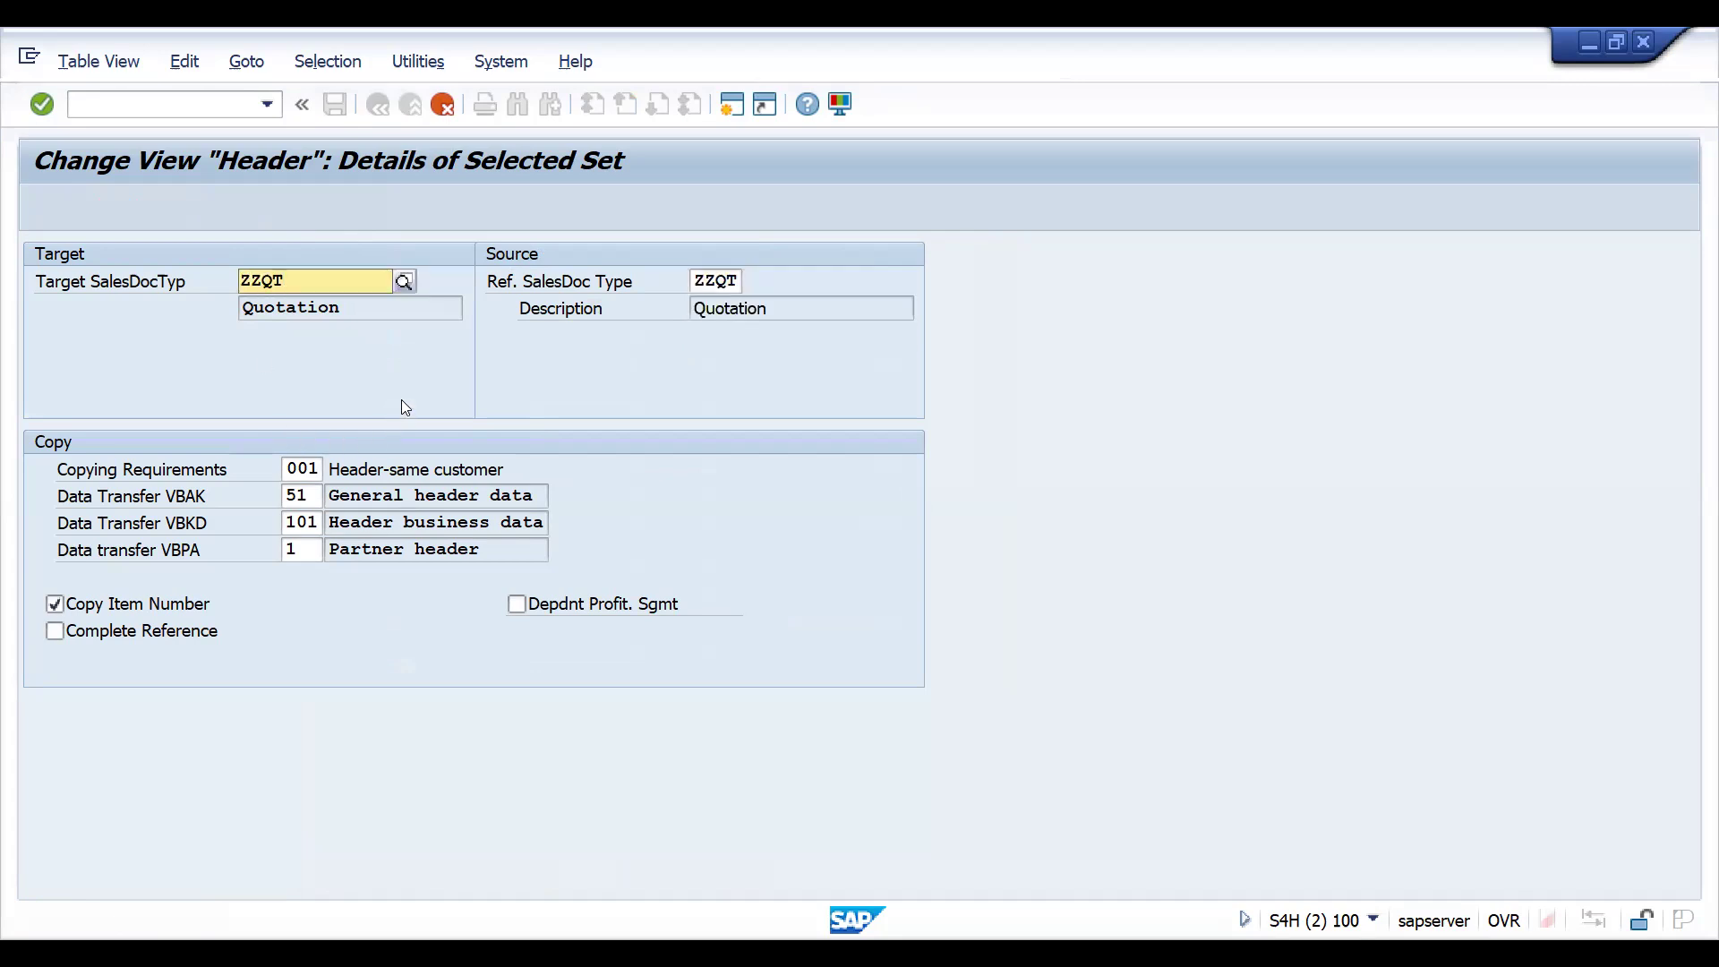
- Copy the entry together with its dependent entries and save the ZZQT-to-ZZQT copying control
key(Return)
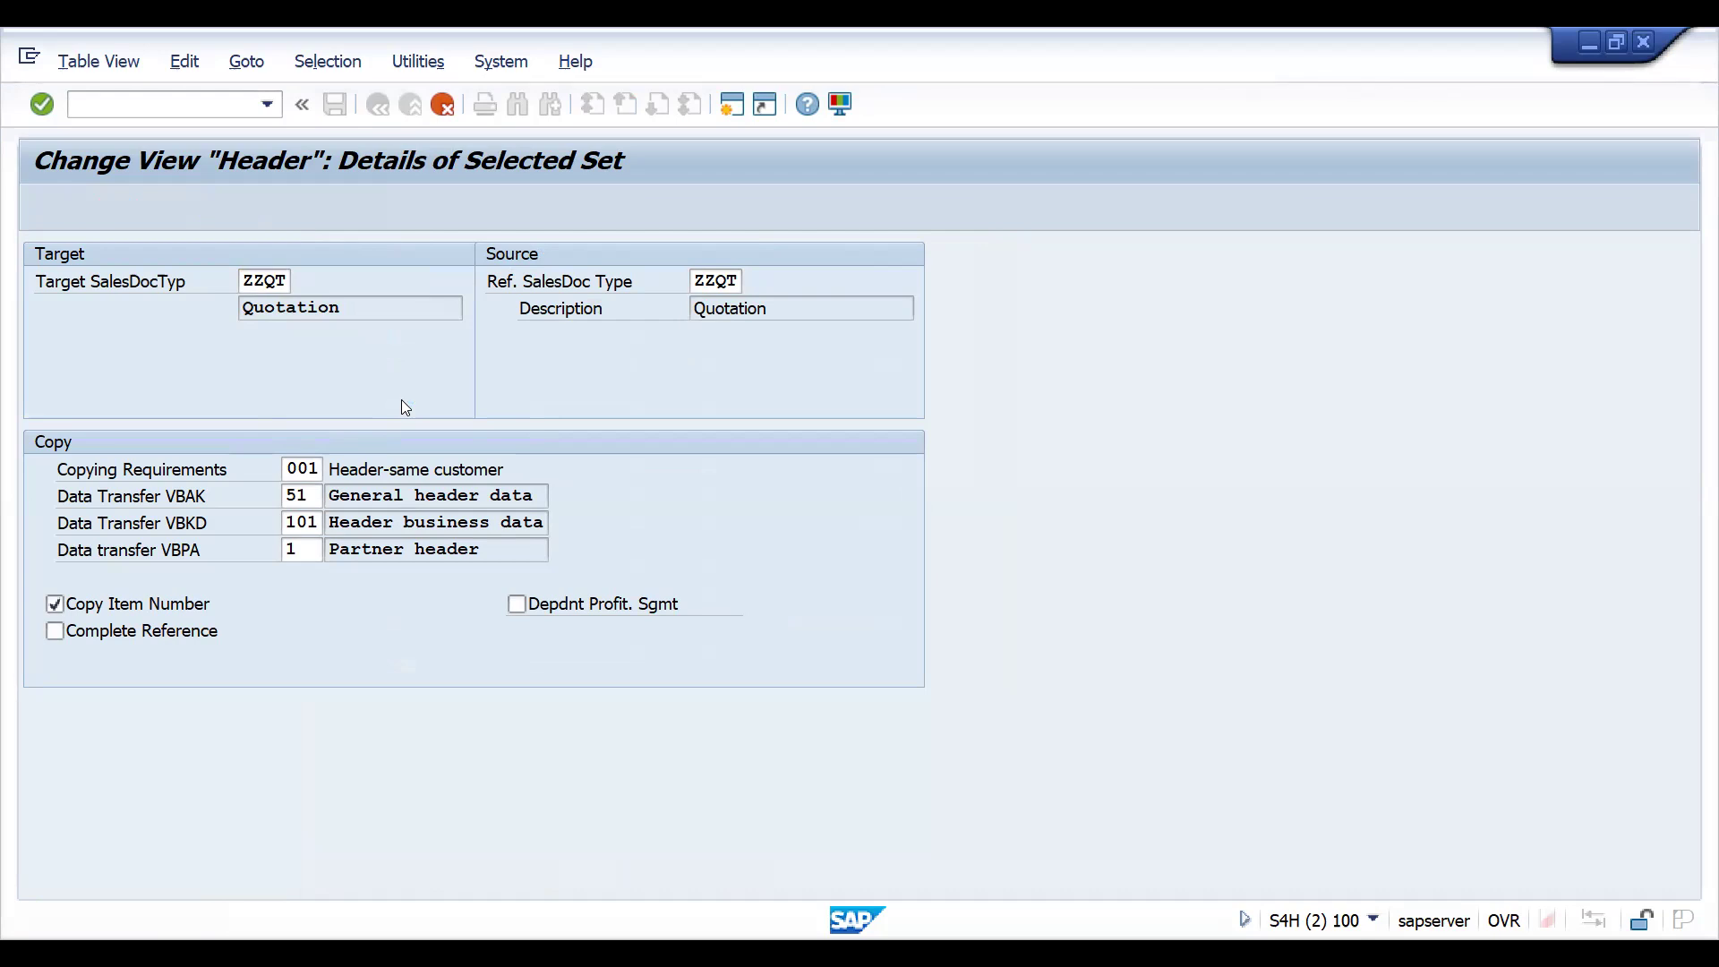
click(736, 459)
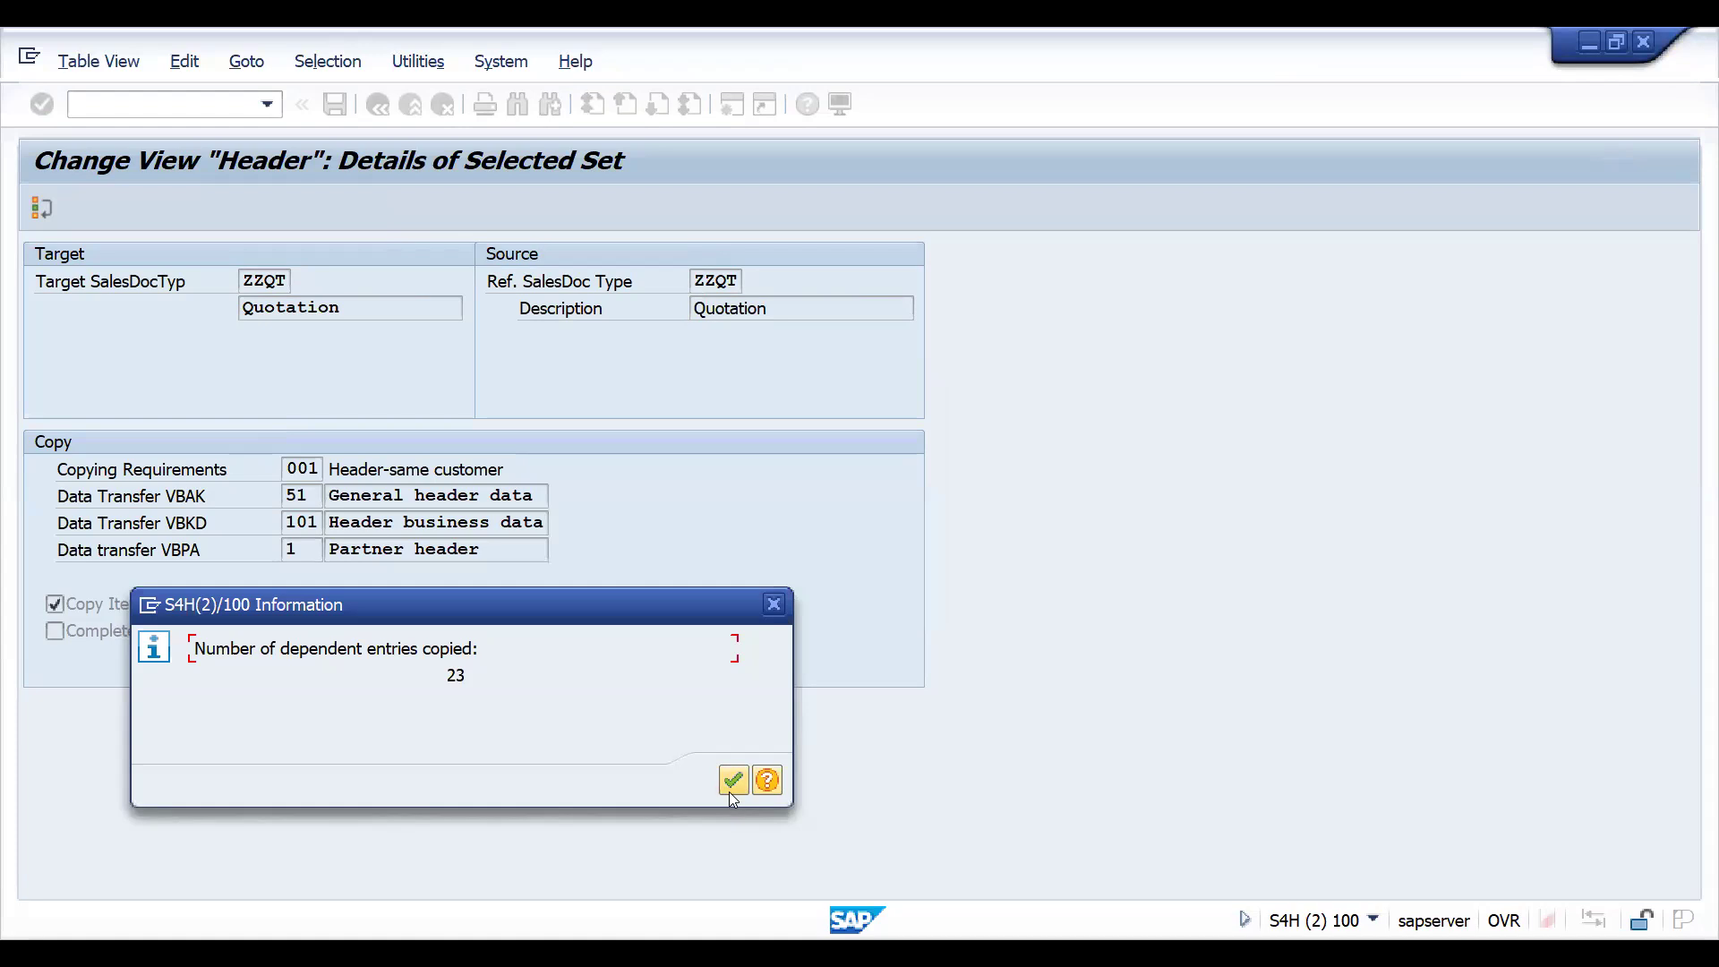
click(730, 792)
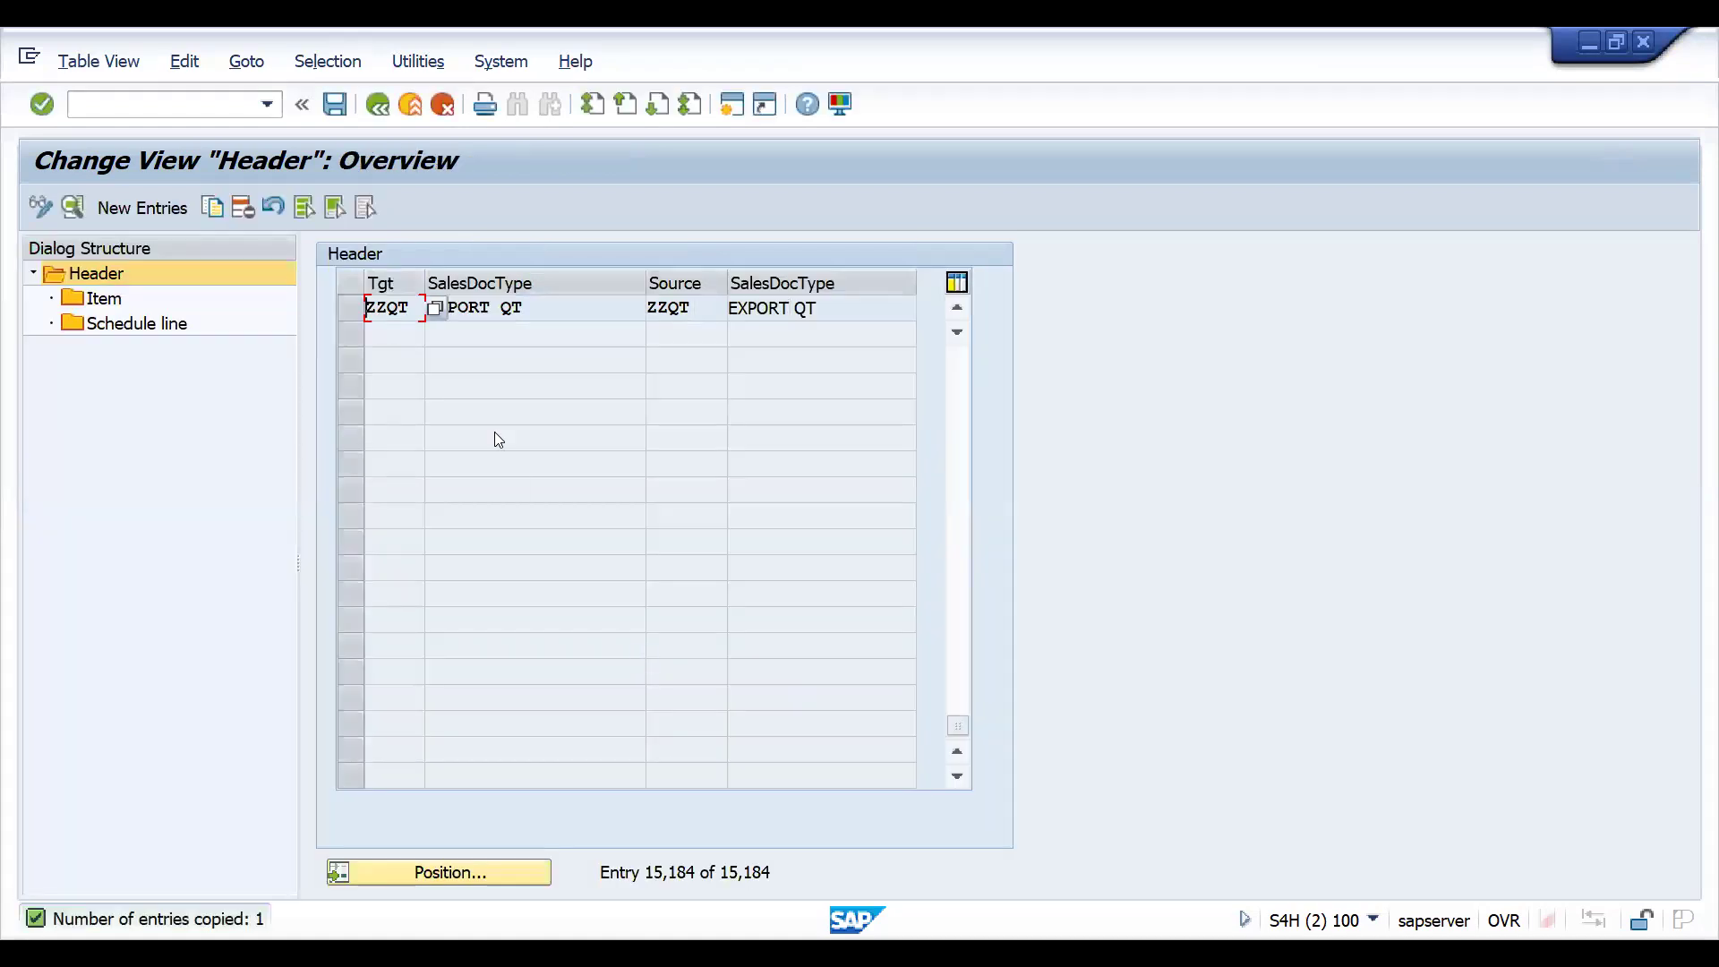
key(ctrl+s)
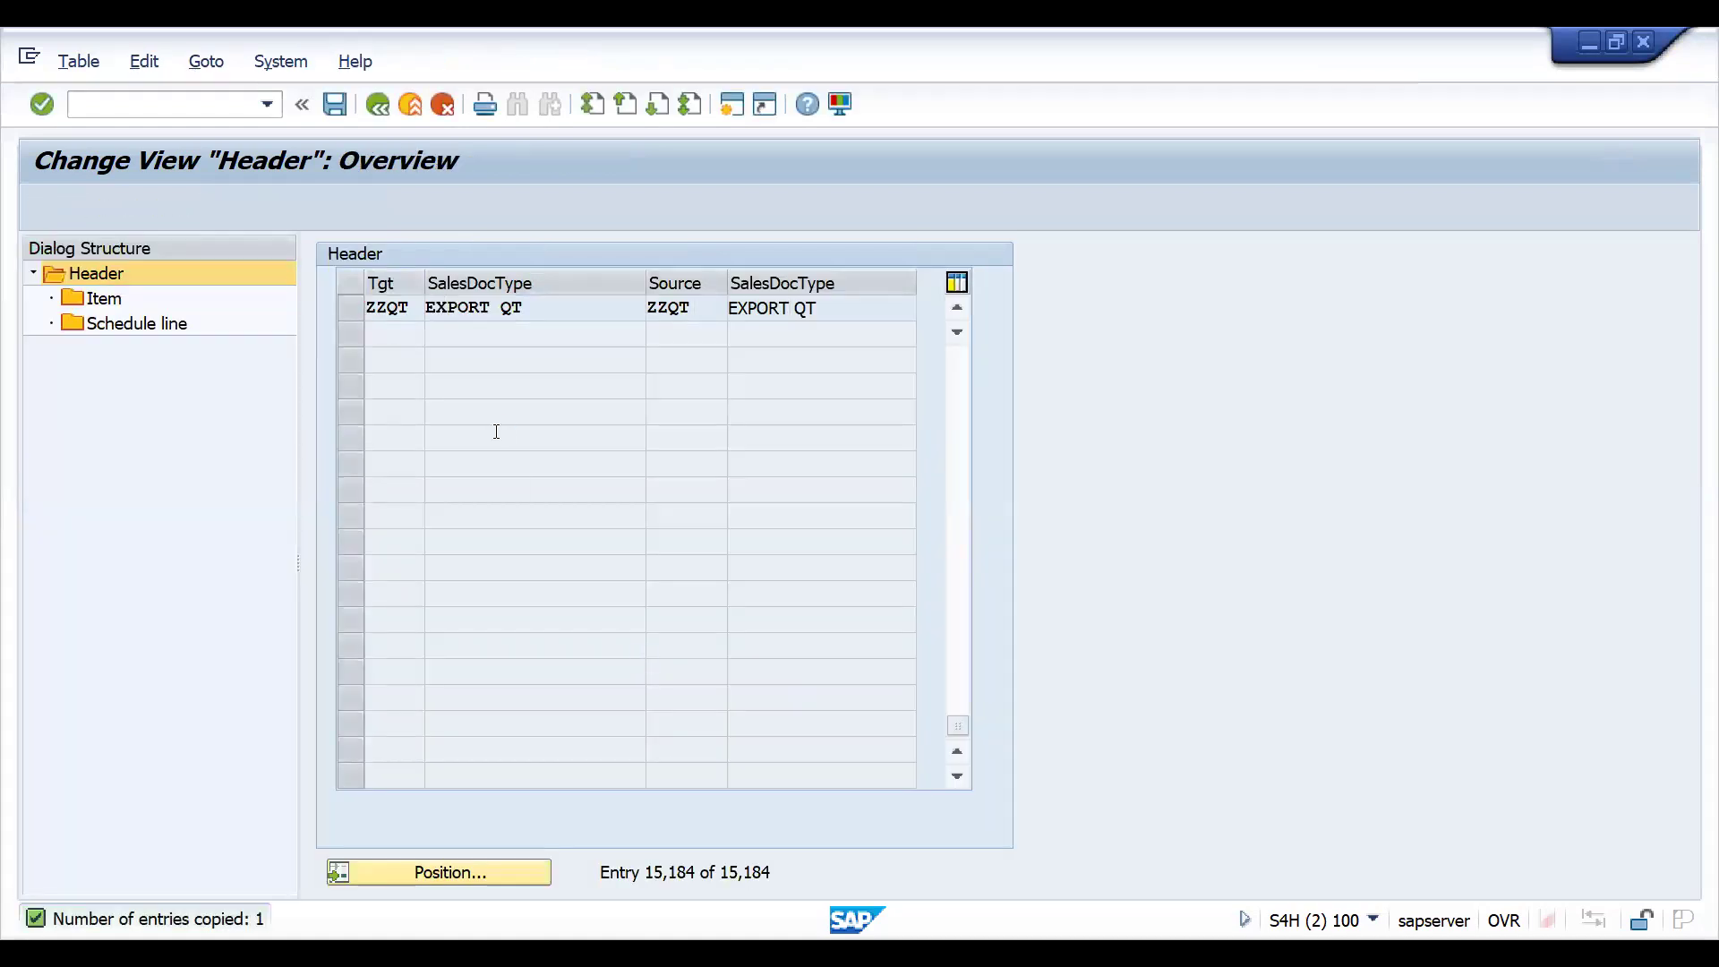
key(Return)
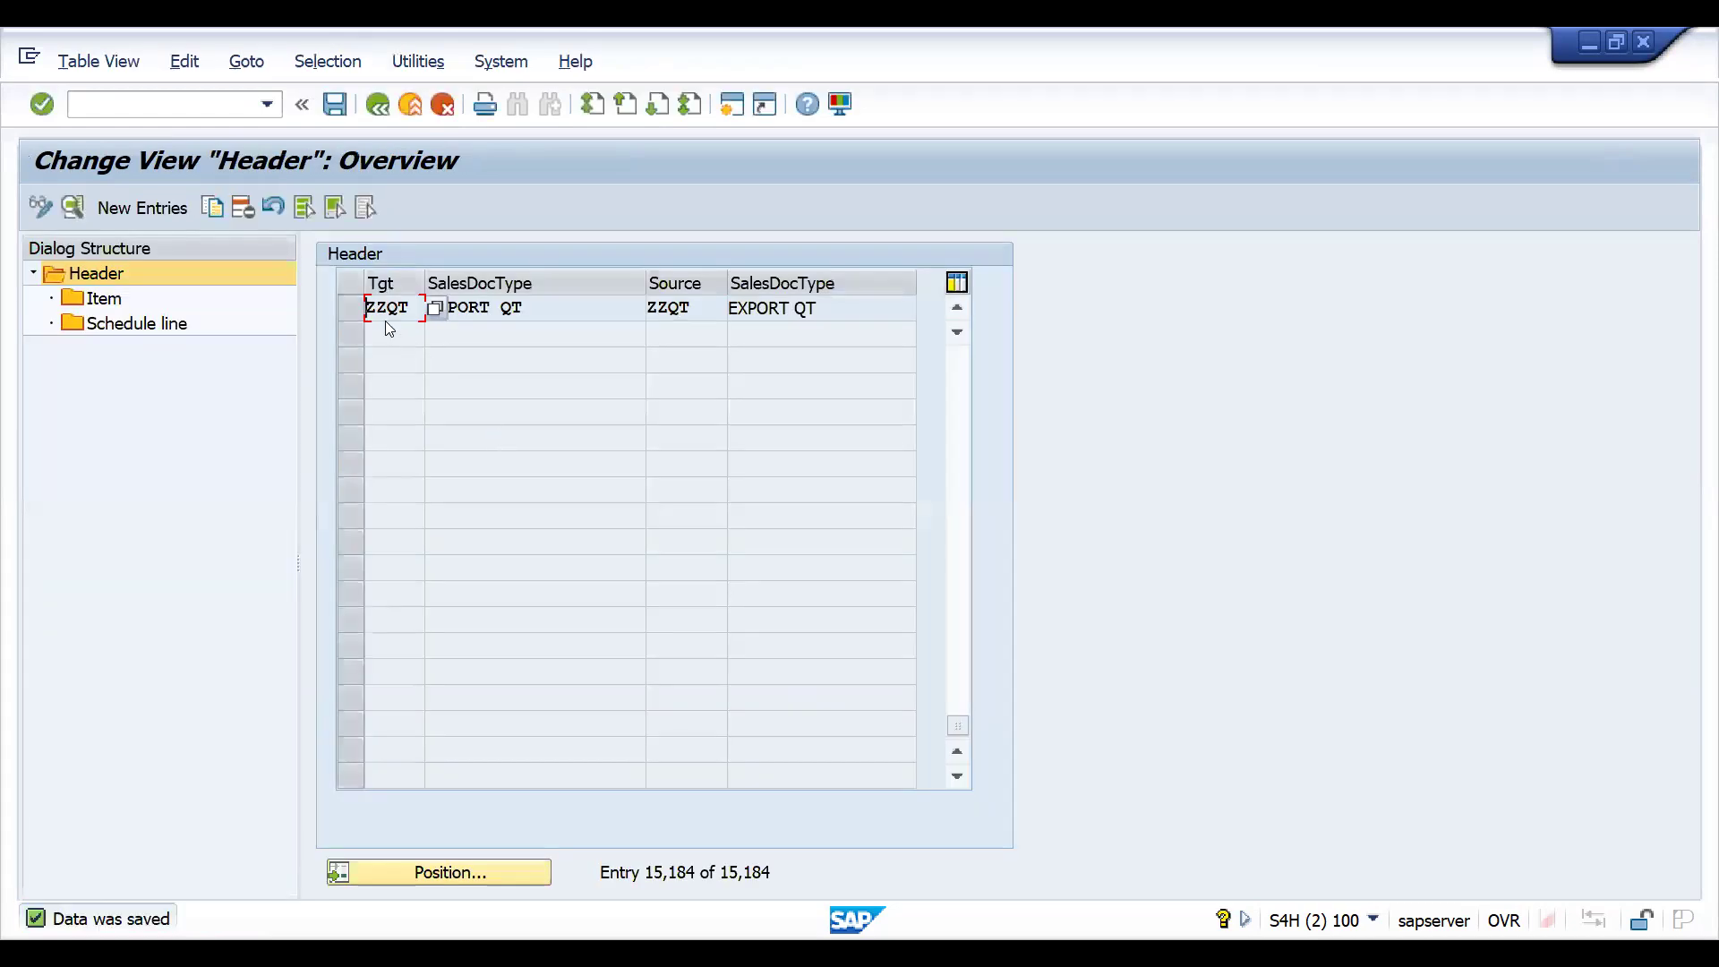
- Open the item copying details of category AGN for the ZZQT-to-ZZQT control and save
double_click(115, 297)
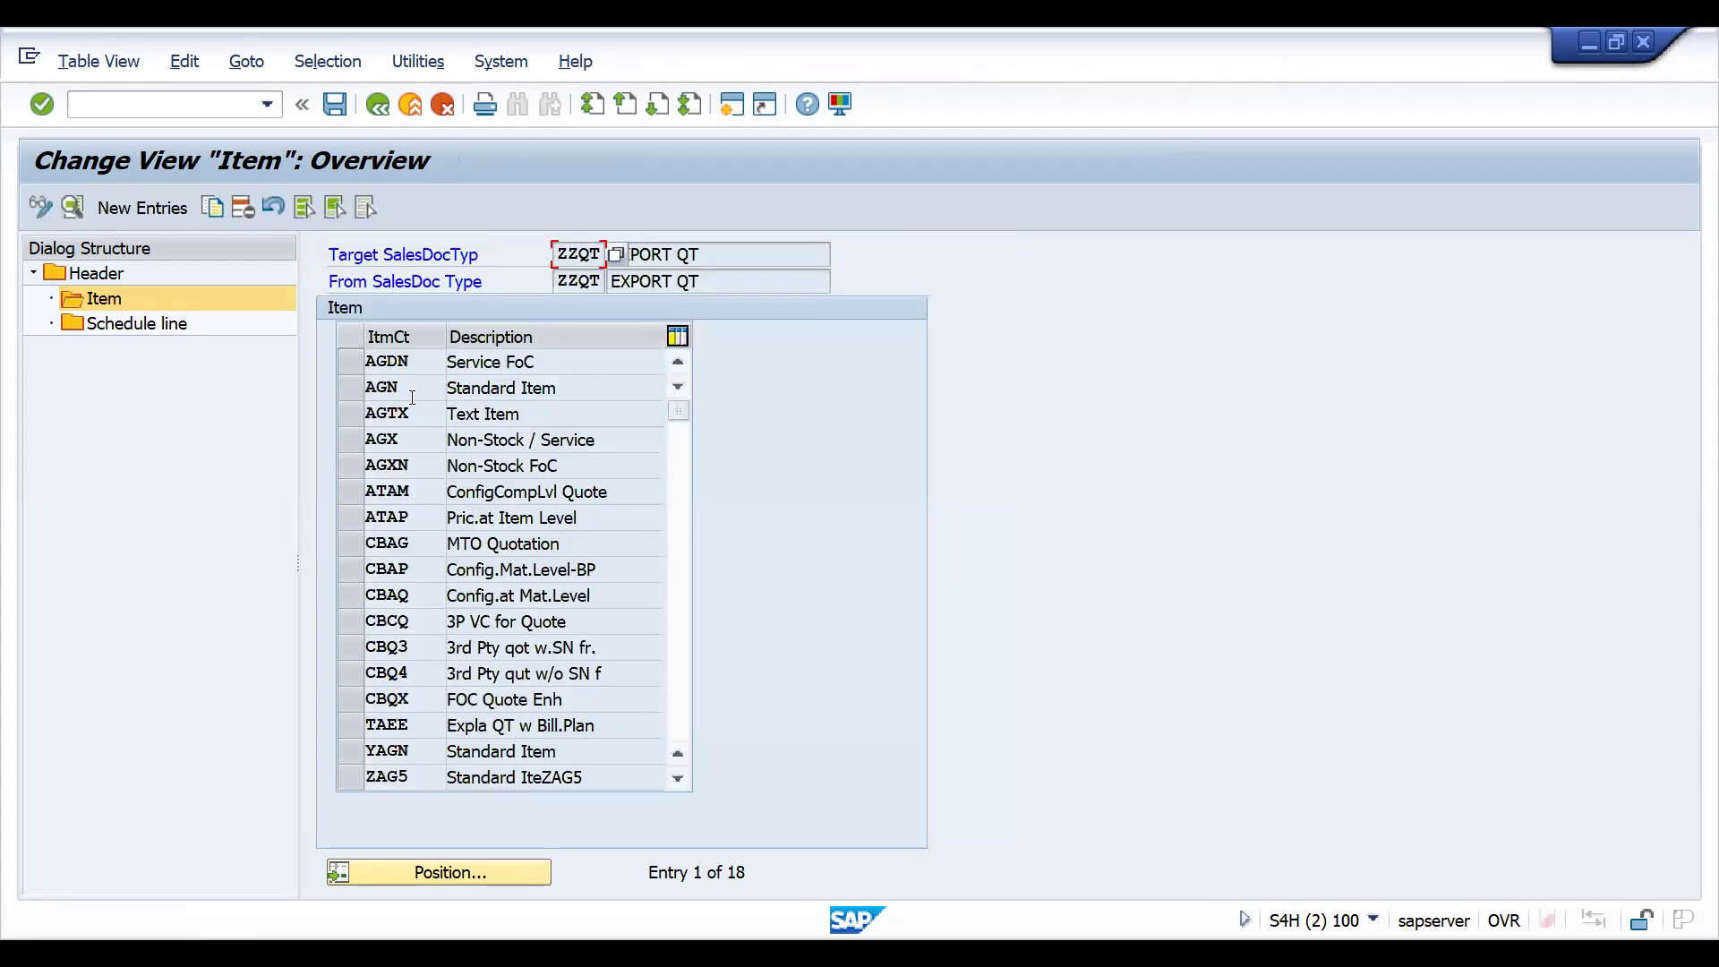
click(397, 394)
click(358, 393)
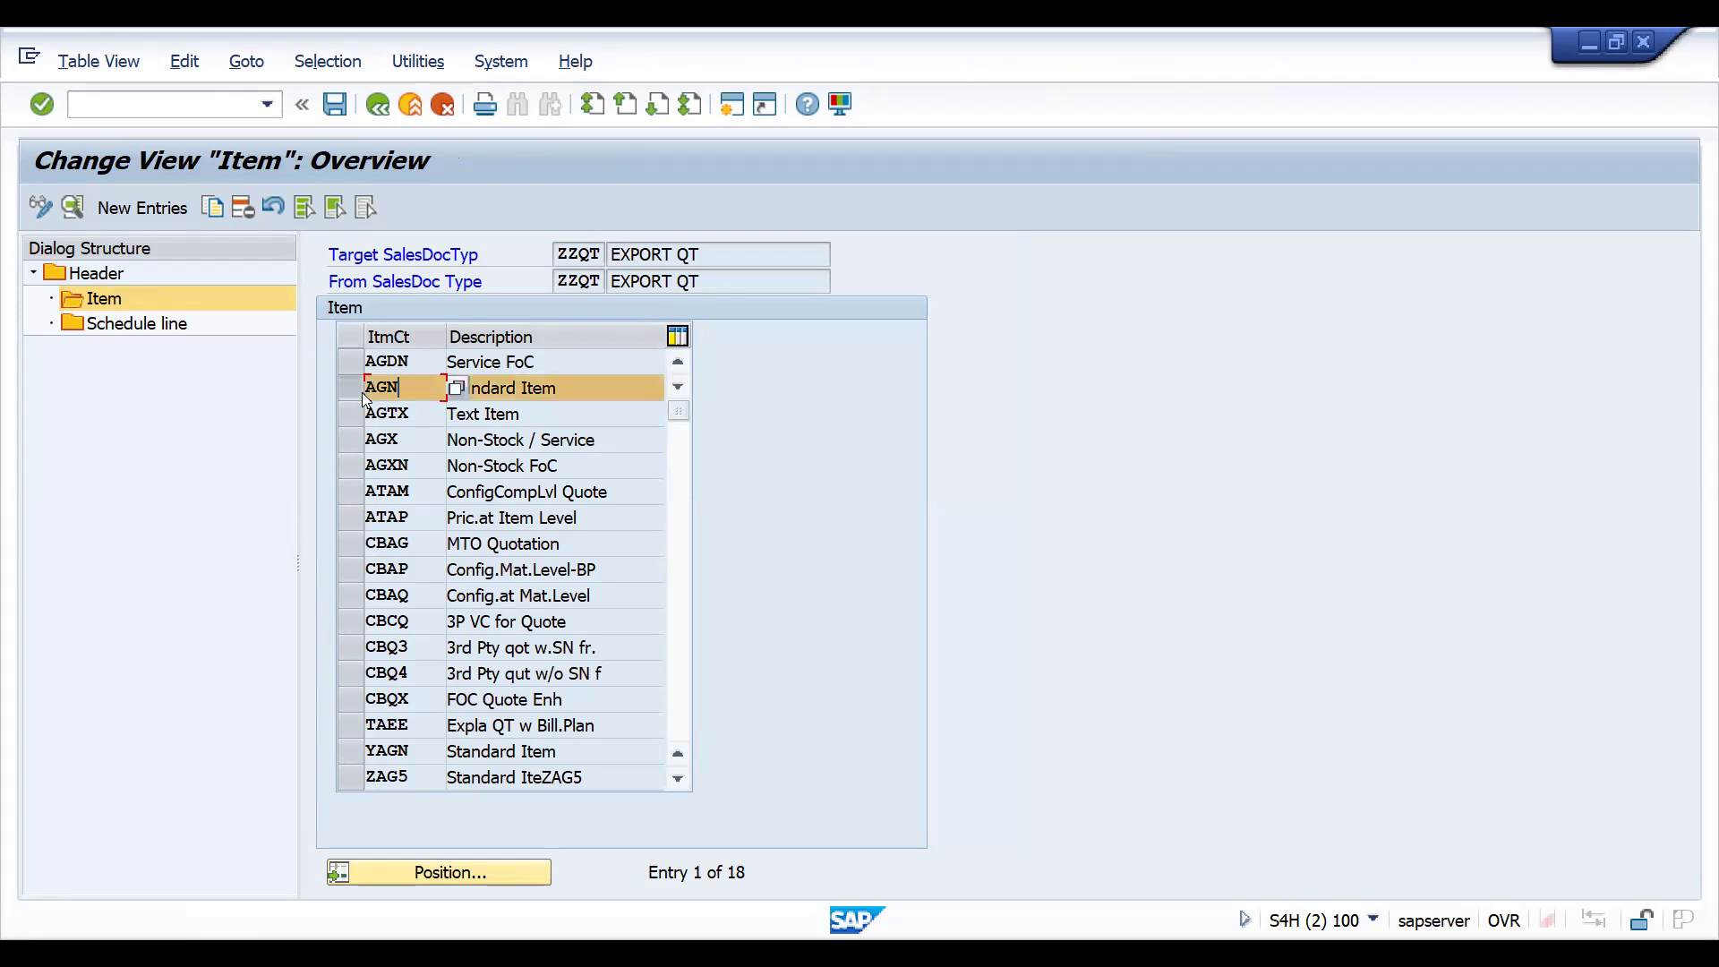
double_click(394, 388)
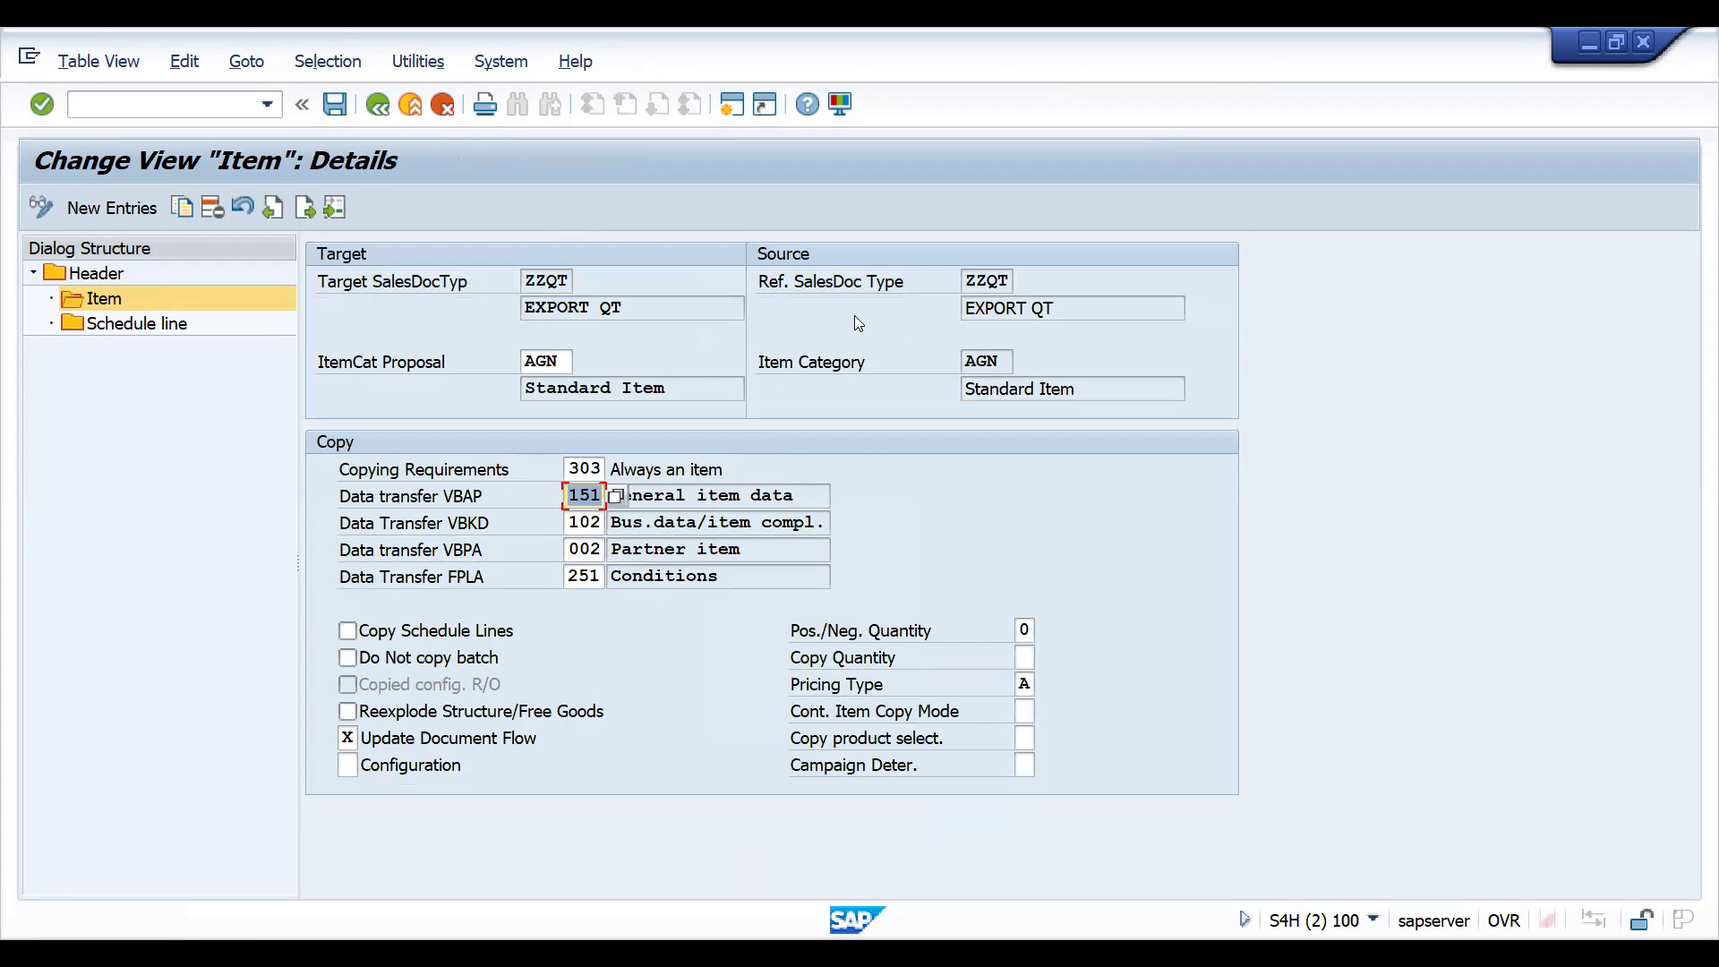
click(335, 104)
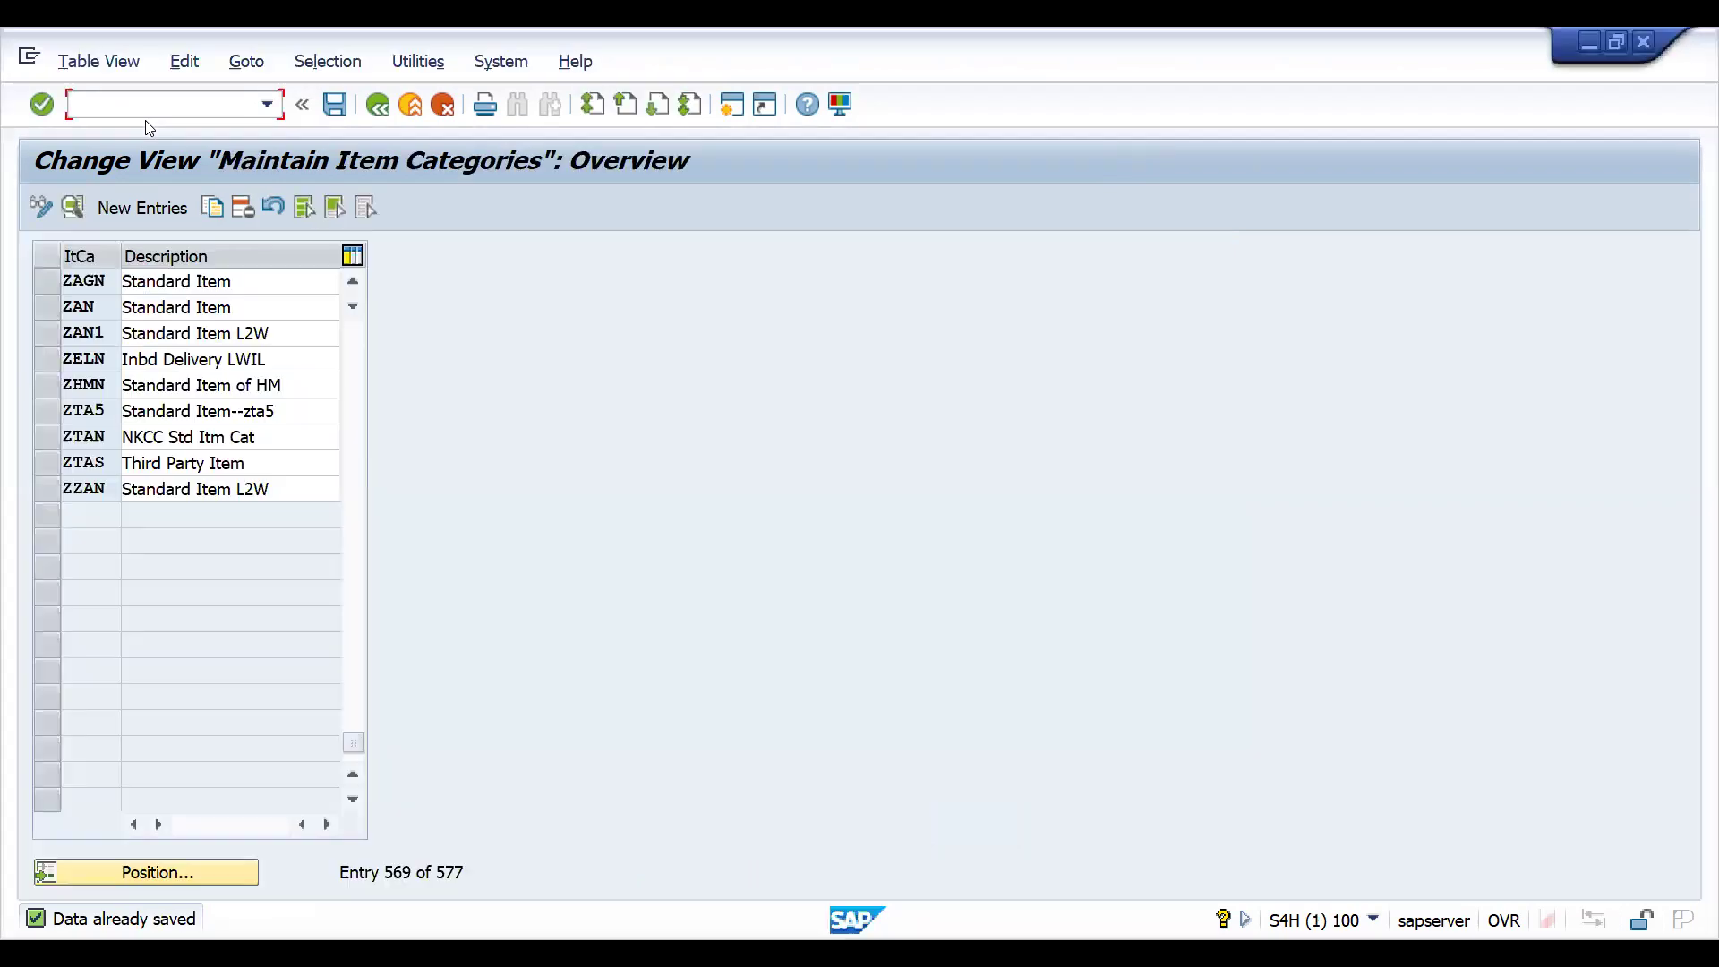
- Switch to the item category session and start quotation creation with transaction VA21
text(/NV)
key(BackSpace)
text(A)
key(BackSpace)
text(VA21)
key(Return)
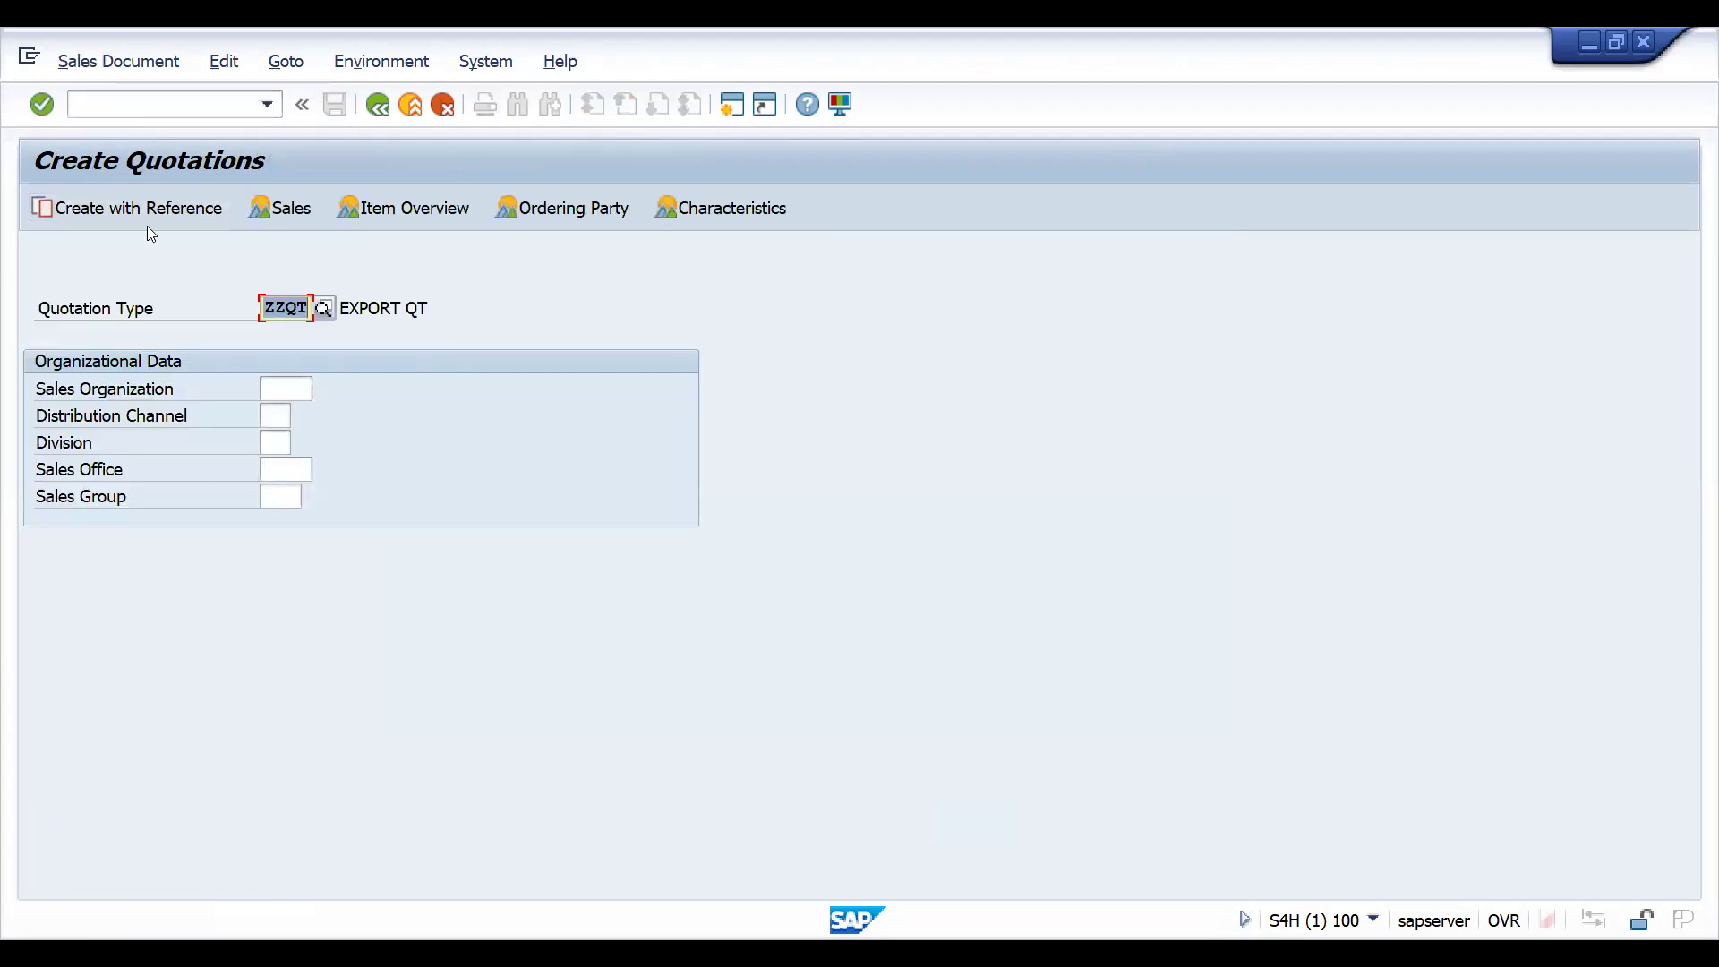
- Create the ZZQT quotation with reference to the previously saved ZZQT quotation
click(134, 215)
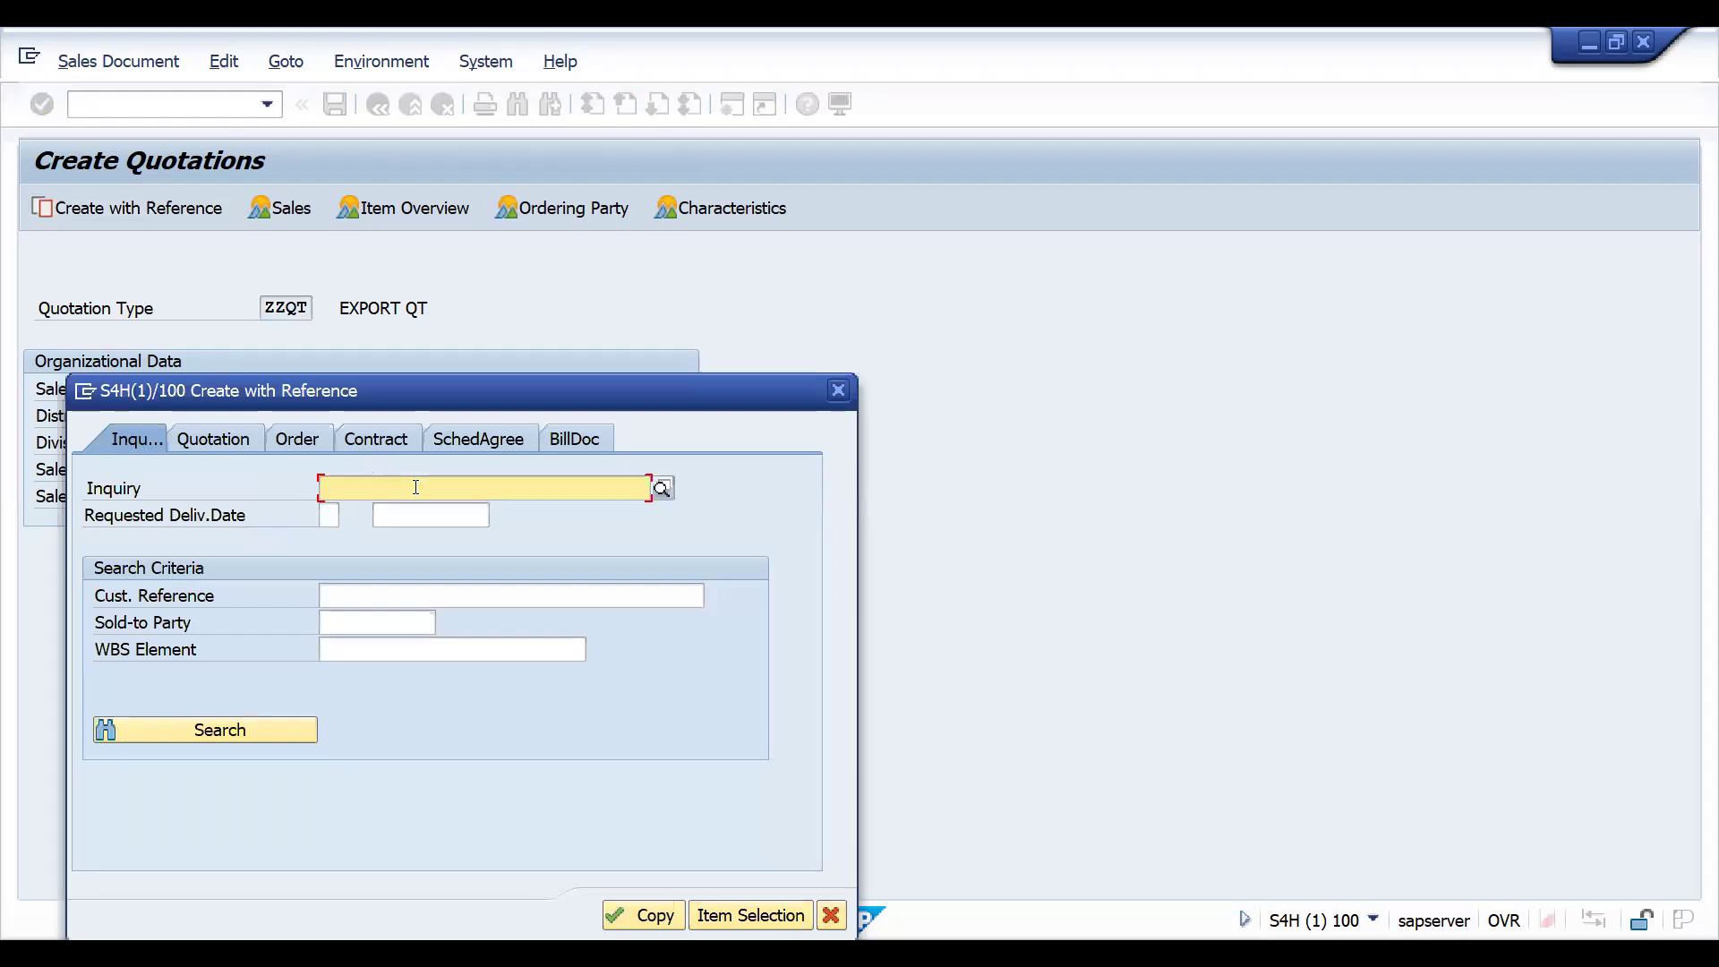
click(415, 487)
click(229, 438)
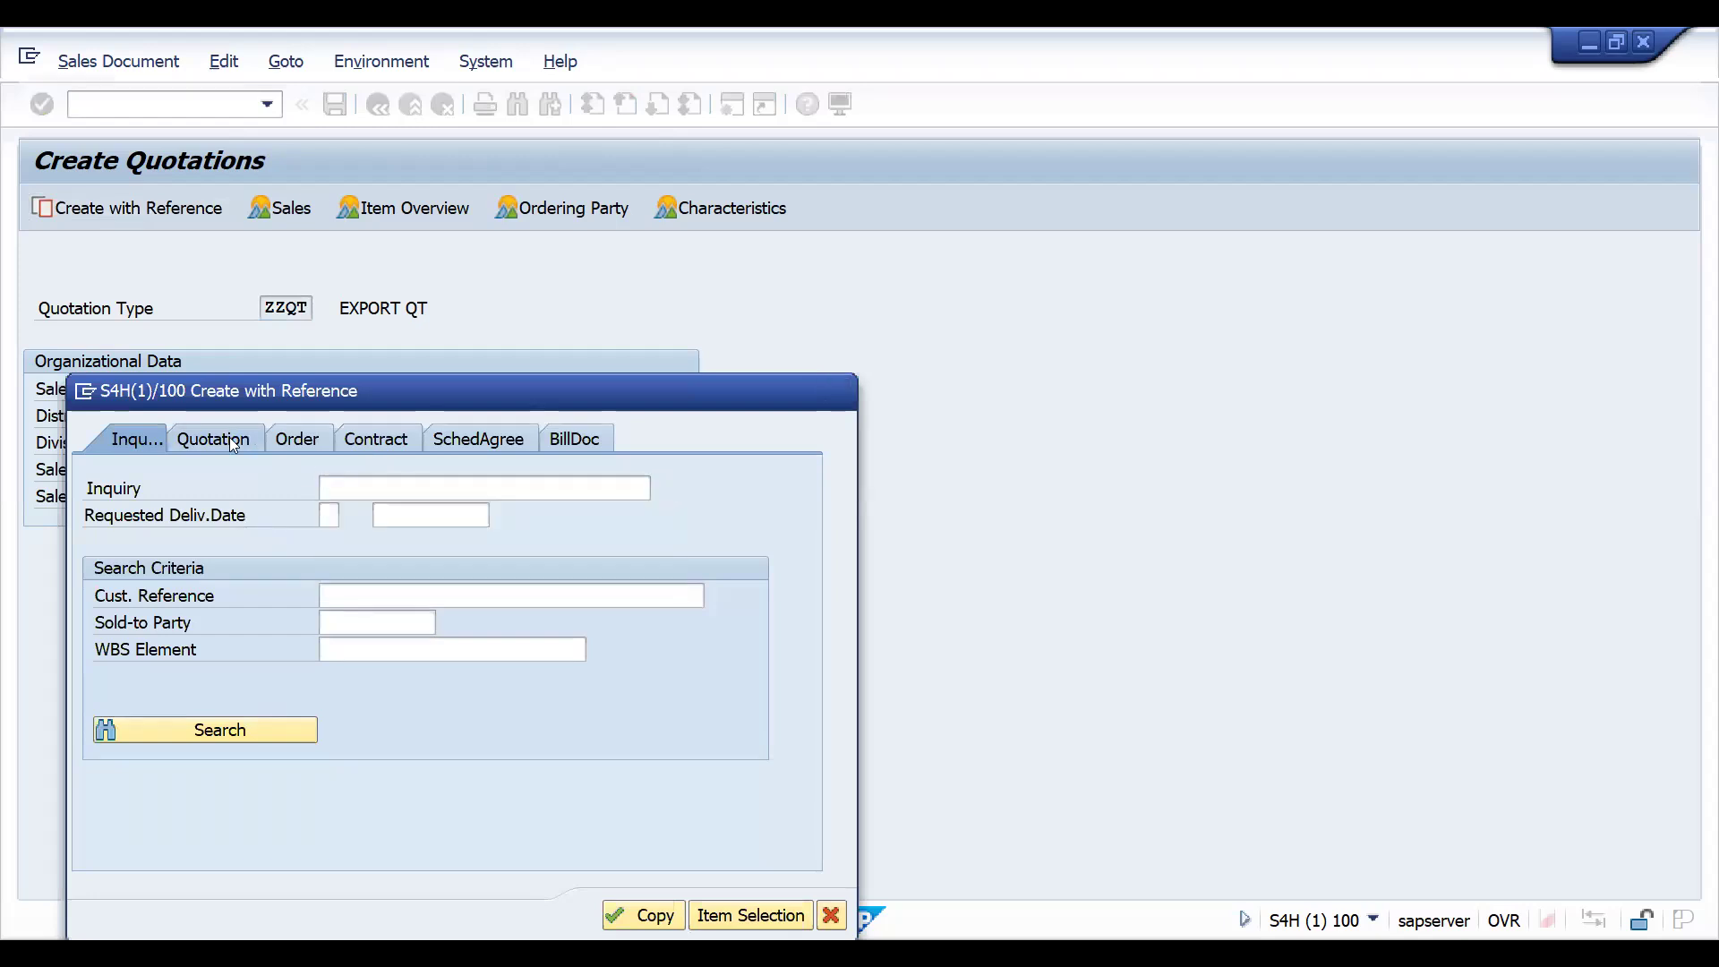
click(398, 488)
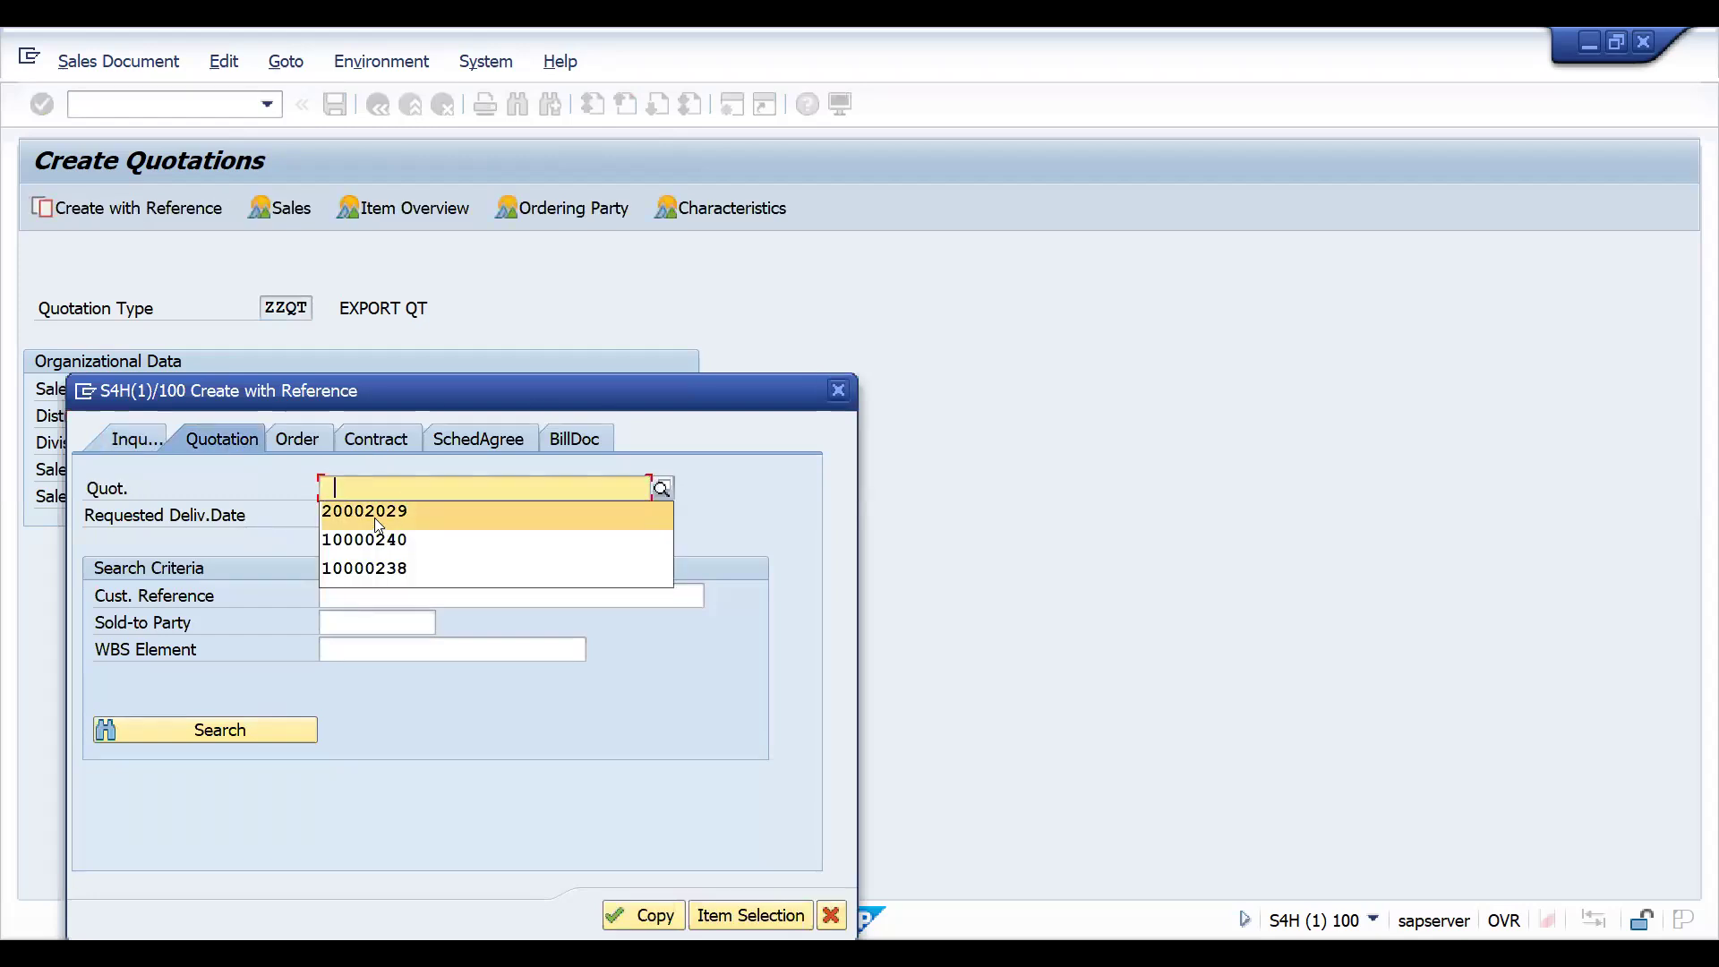
click(376, 516)
click(619, 906)
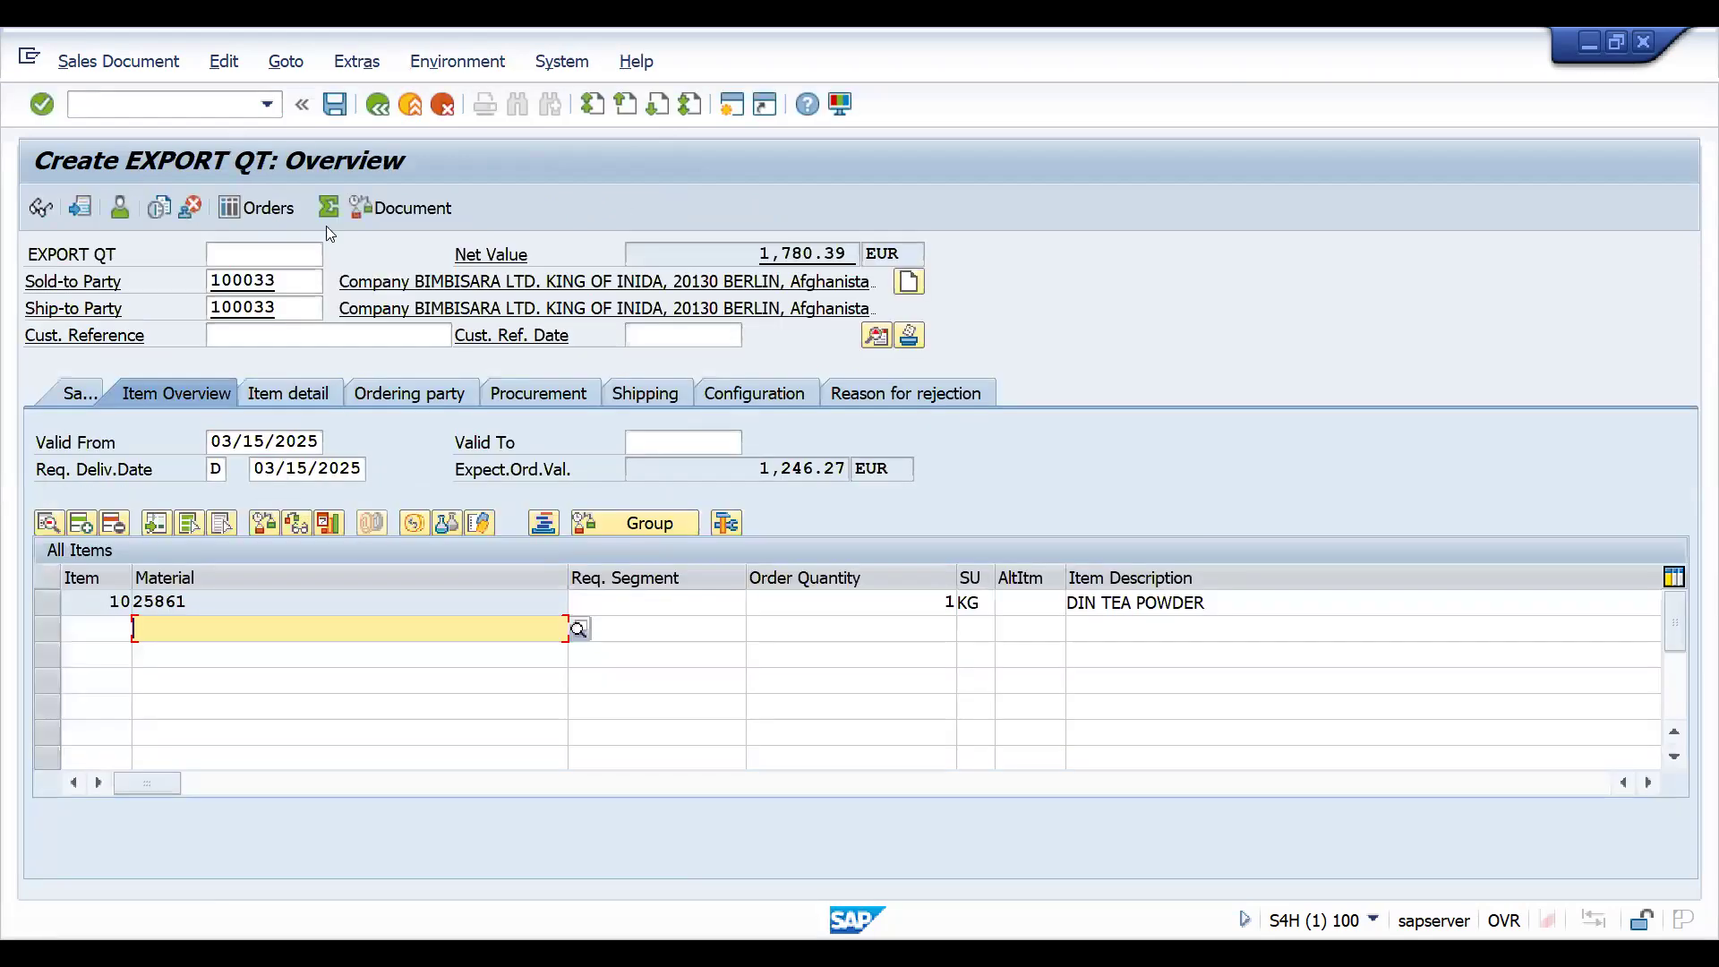
- Set the quotation's Valid To date to 03/31/2025 and save the document
click(335, 106)
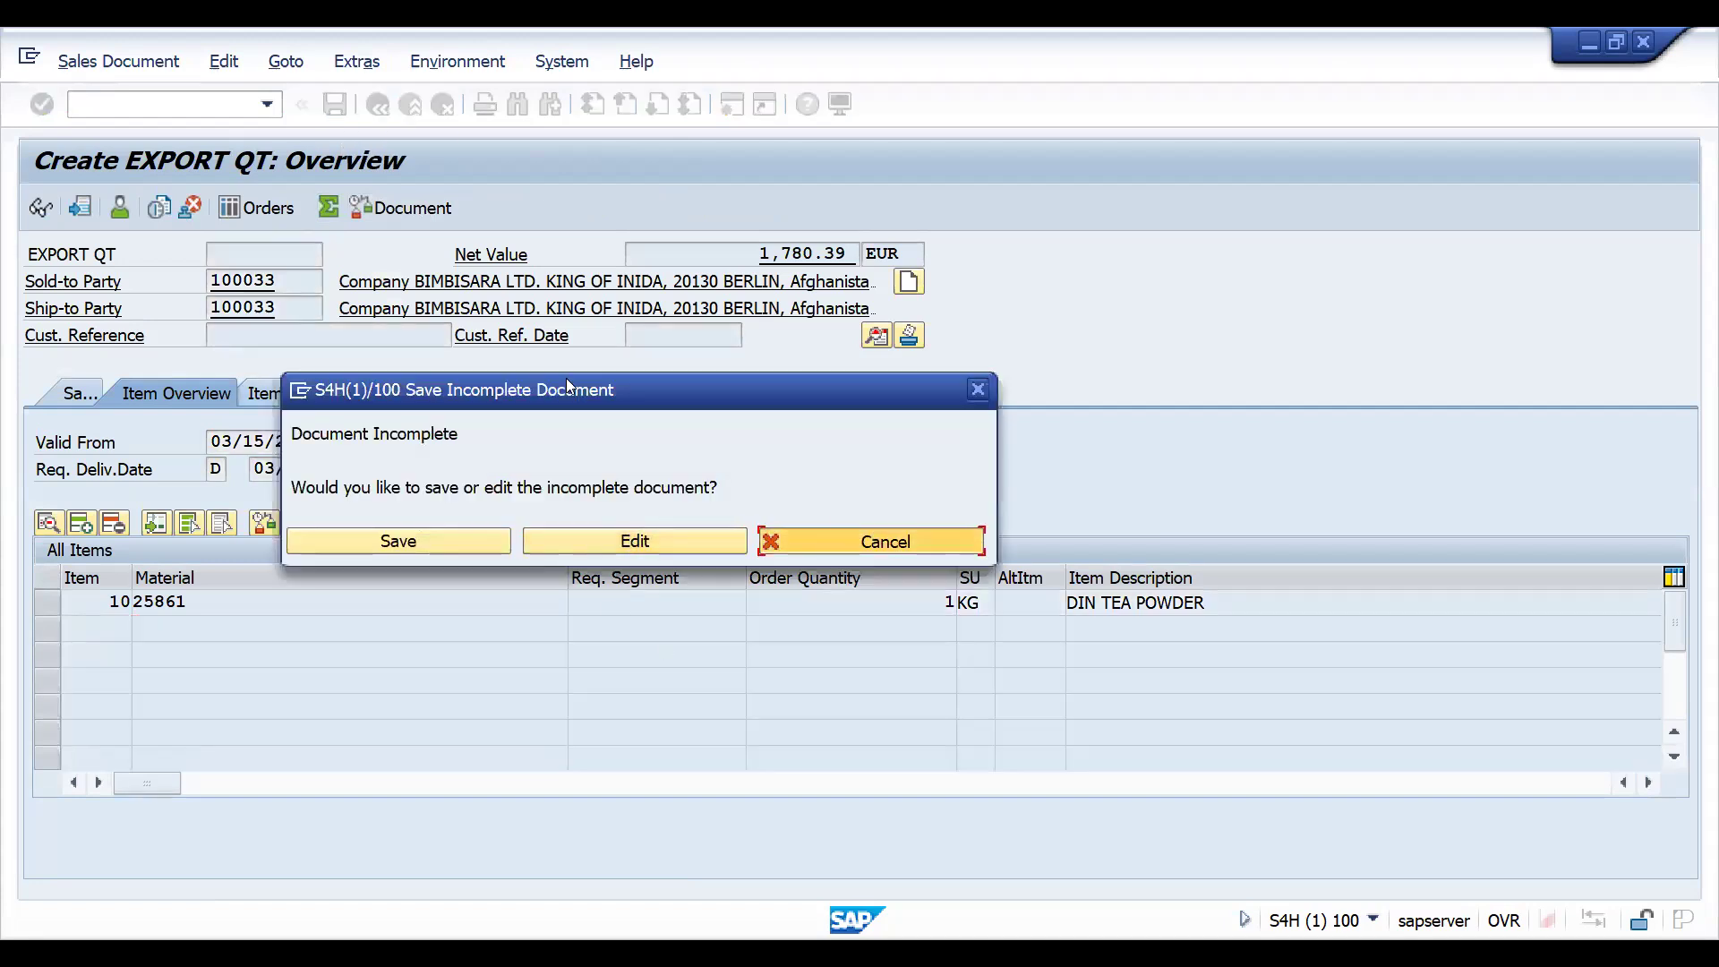
click(651, 443)
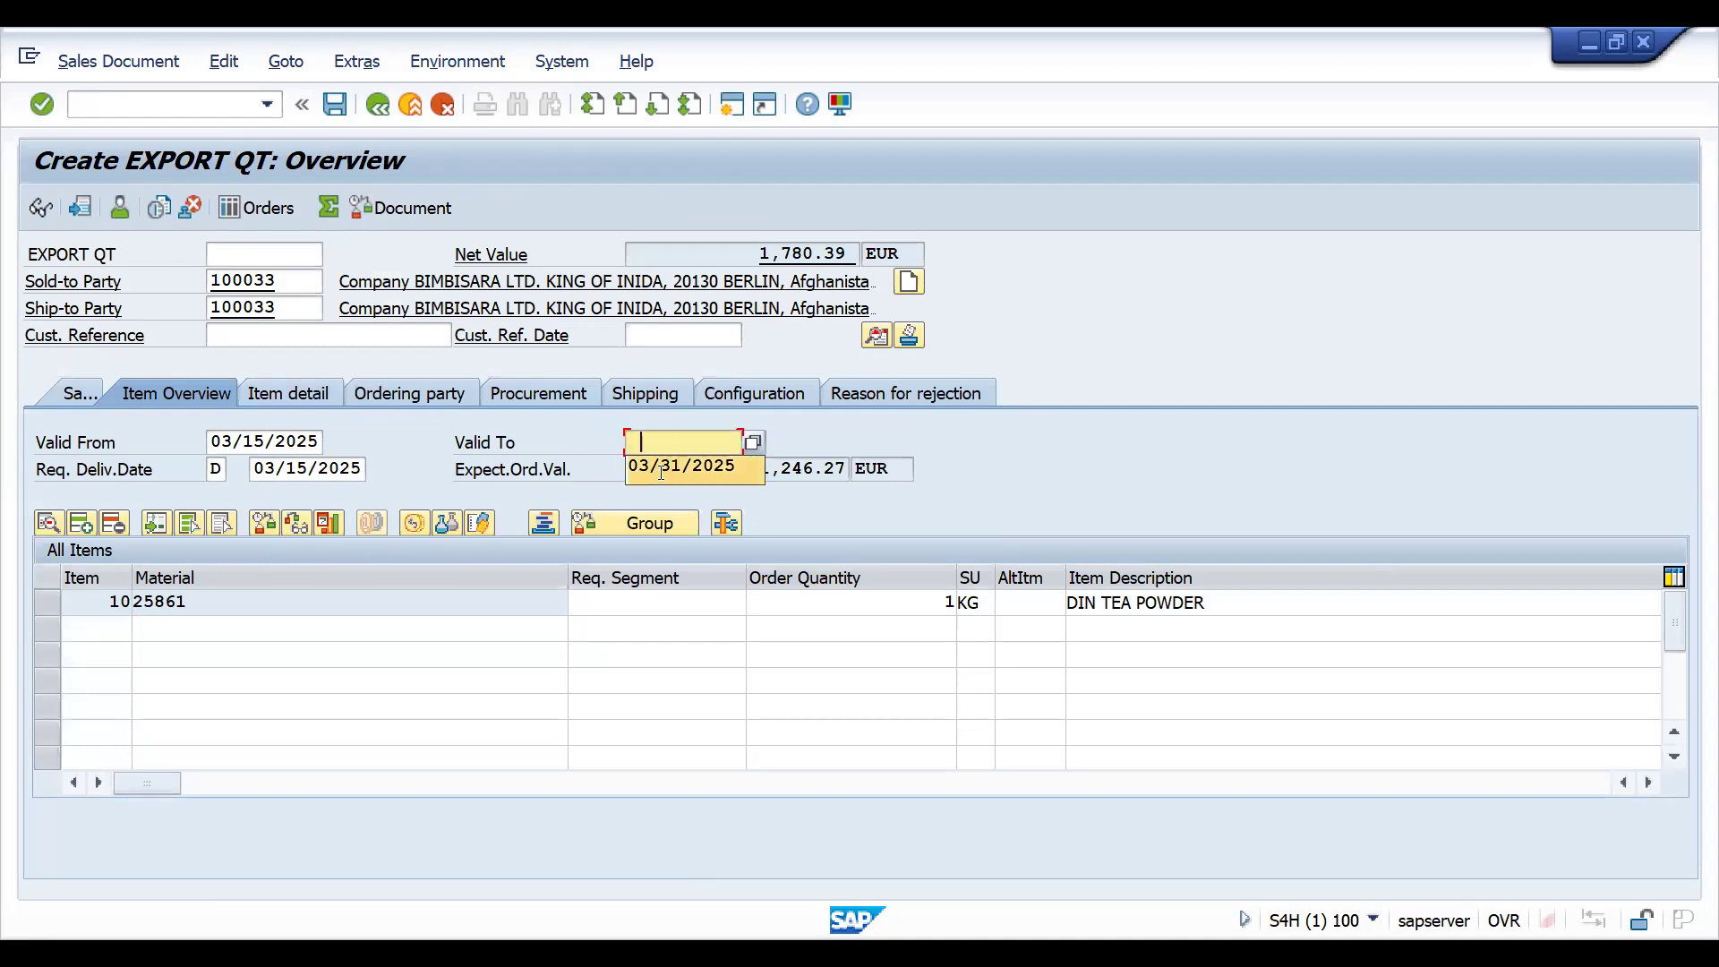
click(663, 469)
click(335, 106)
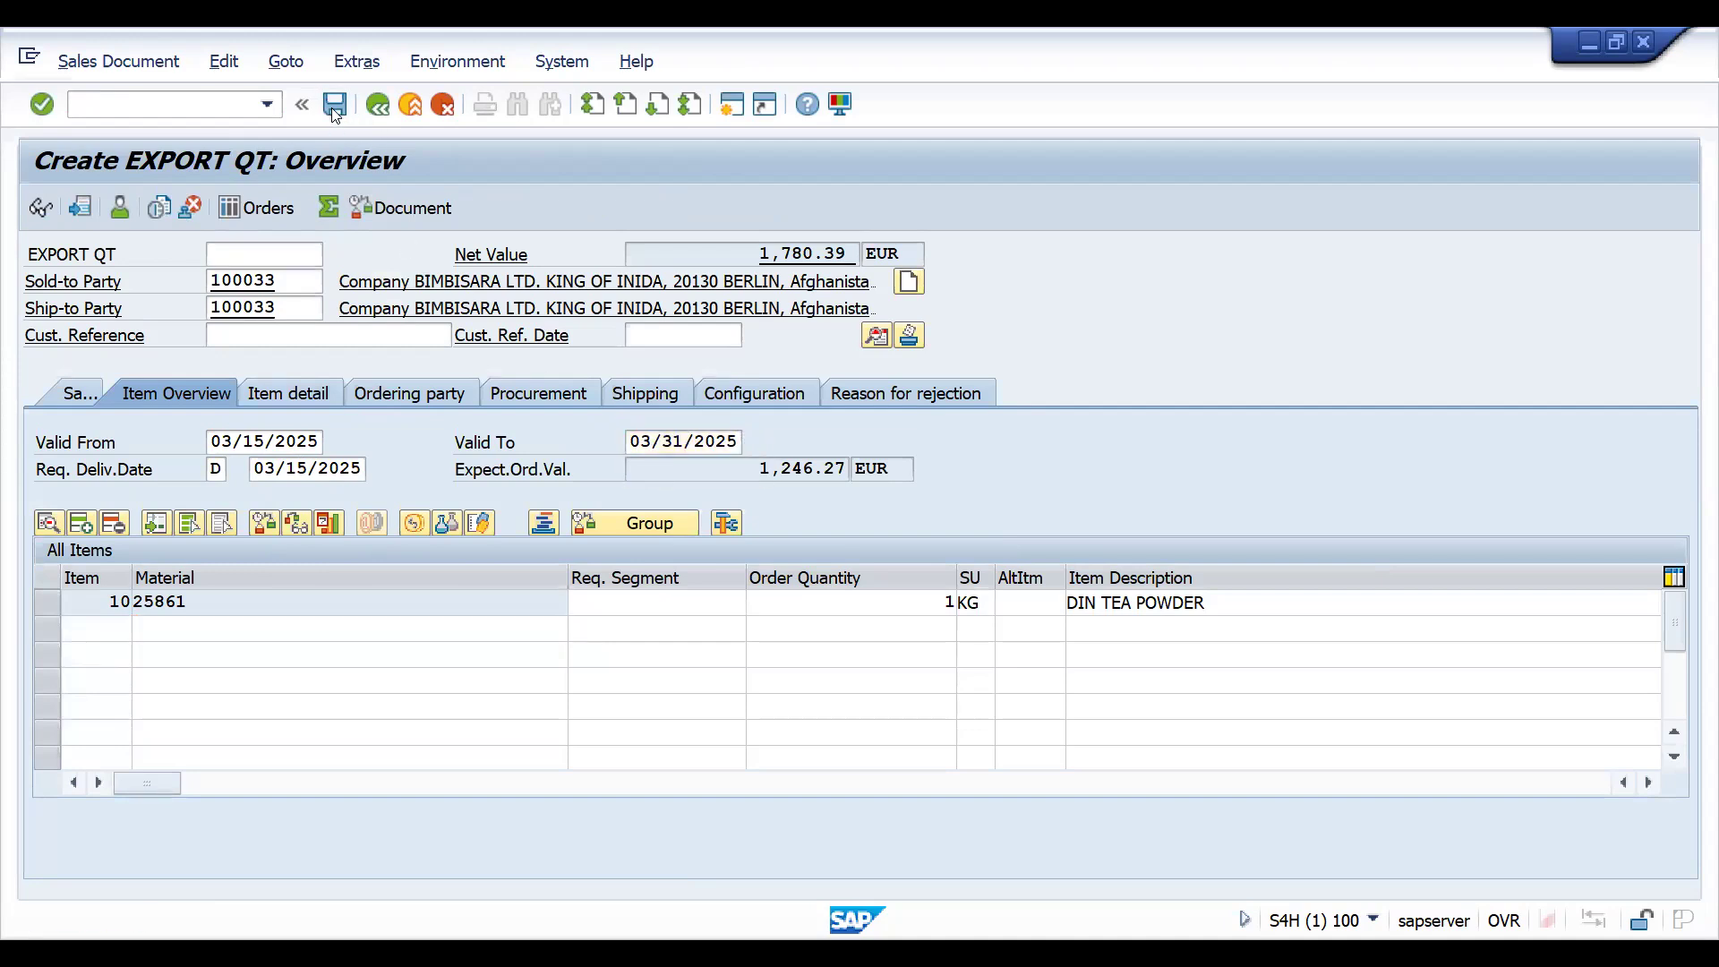
- Display the document flow of the newly saved quotation through transaction VA23
click(157, 102)
text(/NVA23)
key(Return)
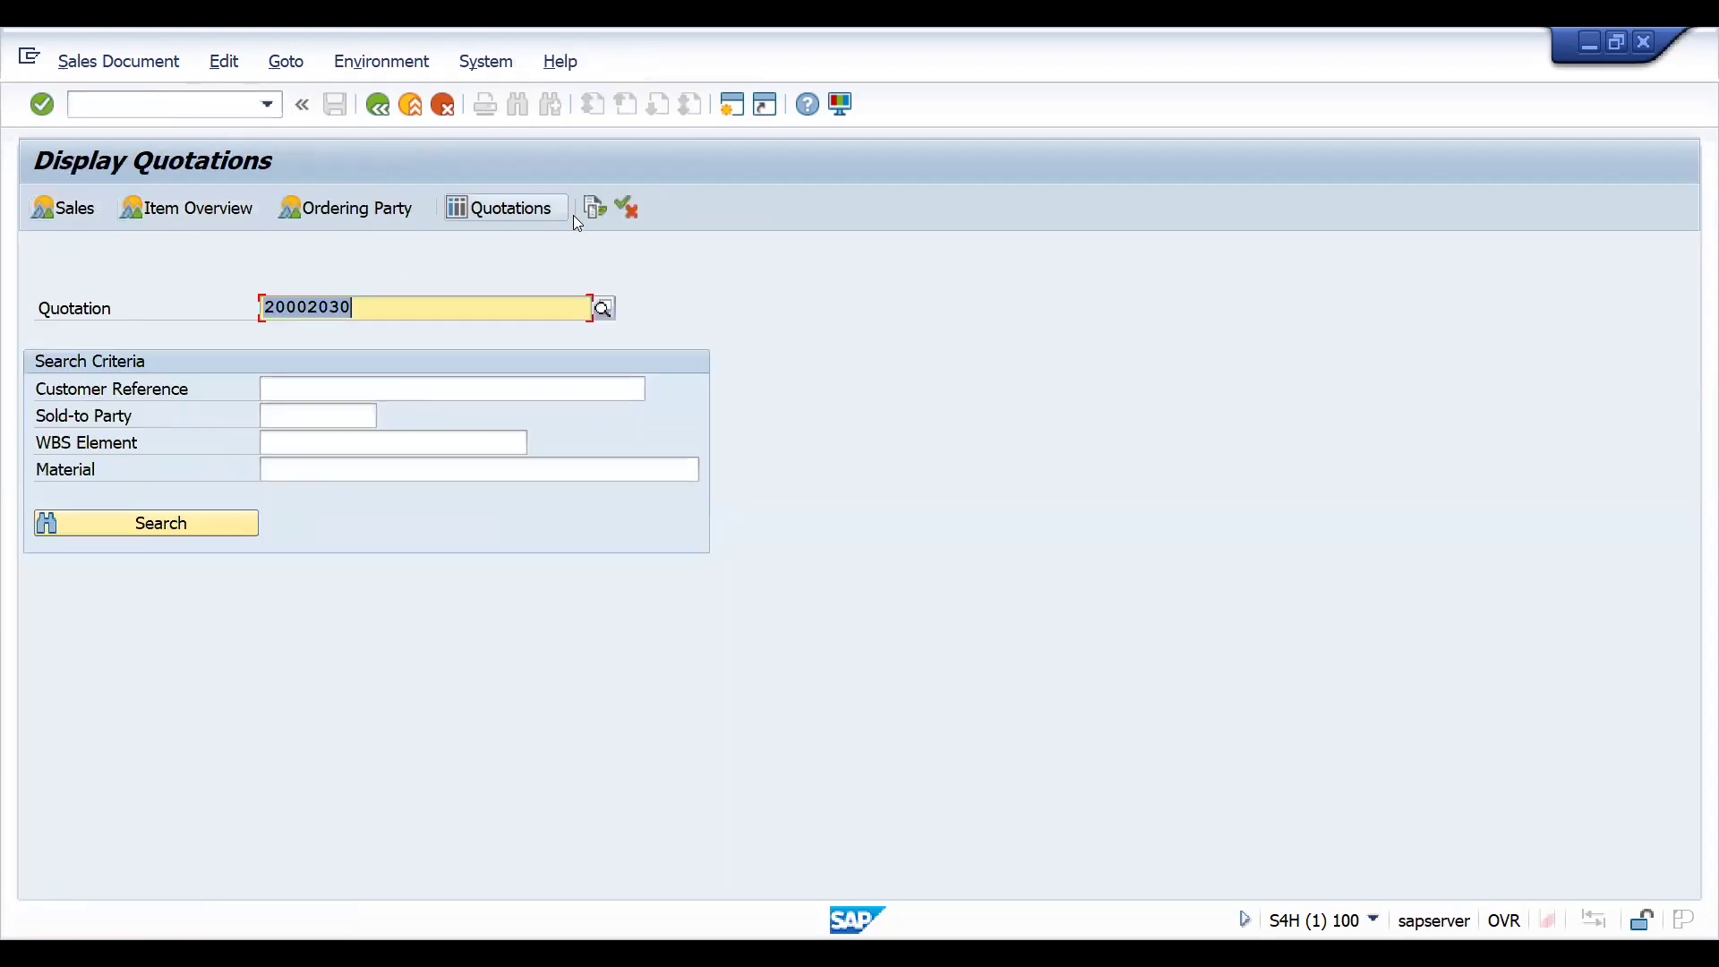
click(587, 218)
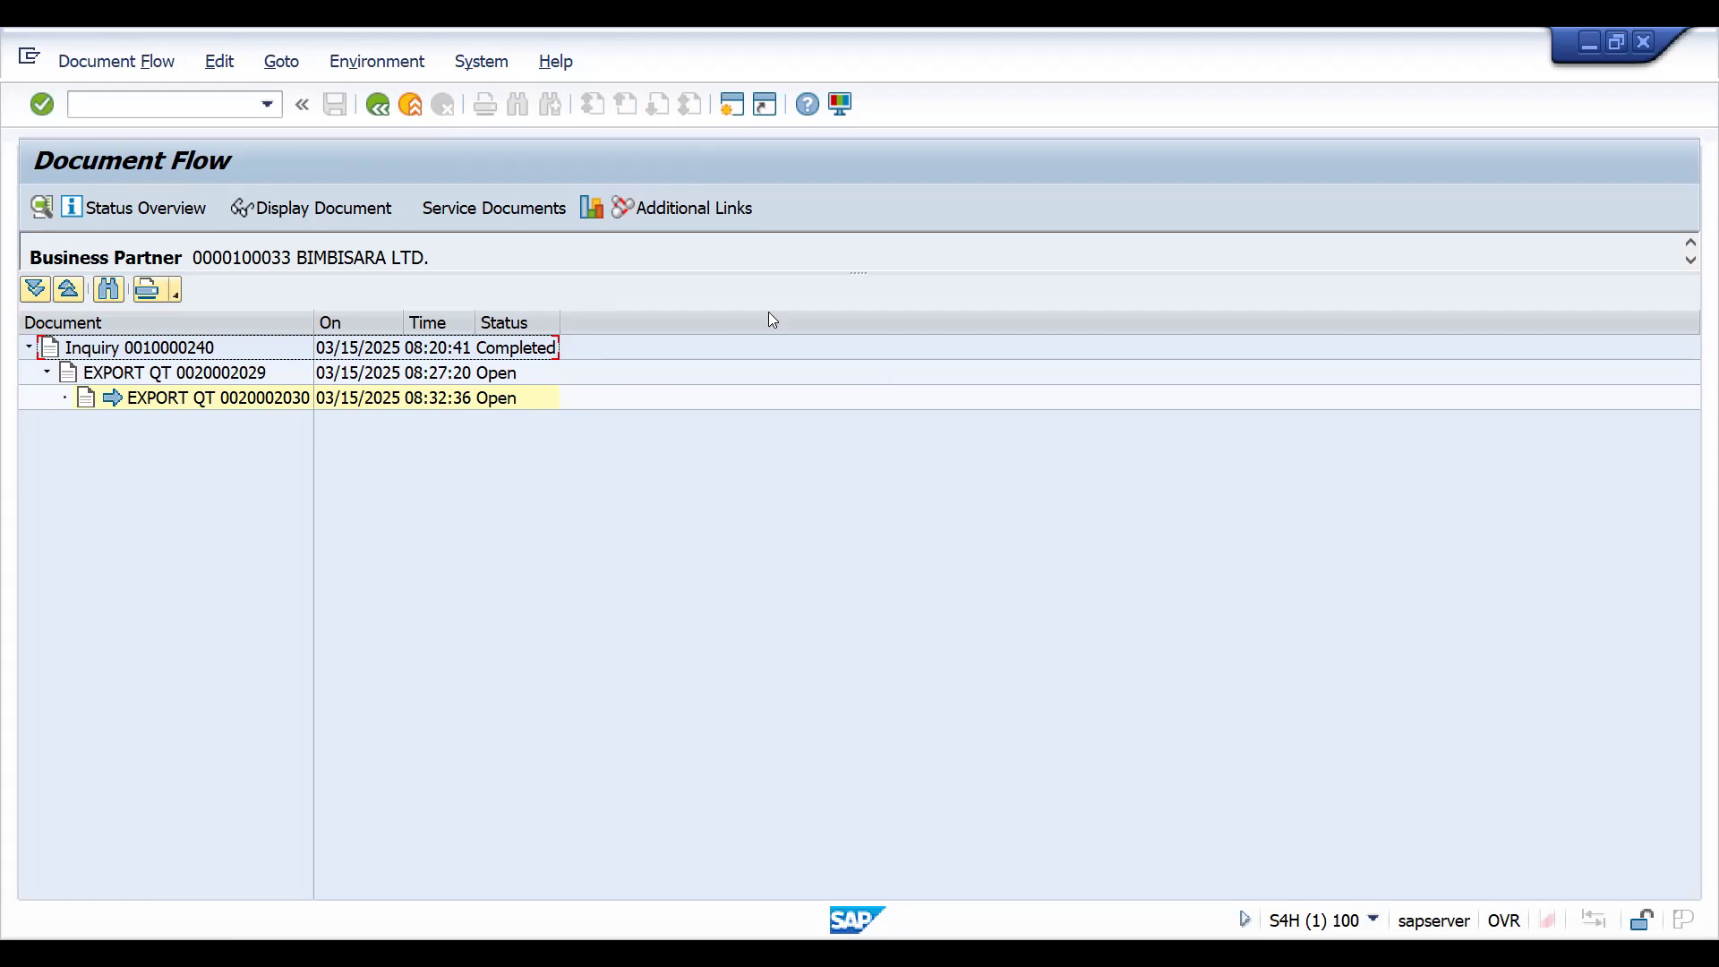
- Switch to the copying control session and select item category AGN in the ZZQT-to-ZZQT item overview
key(alt+Tab)
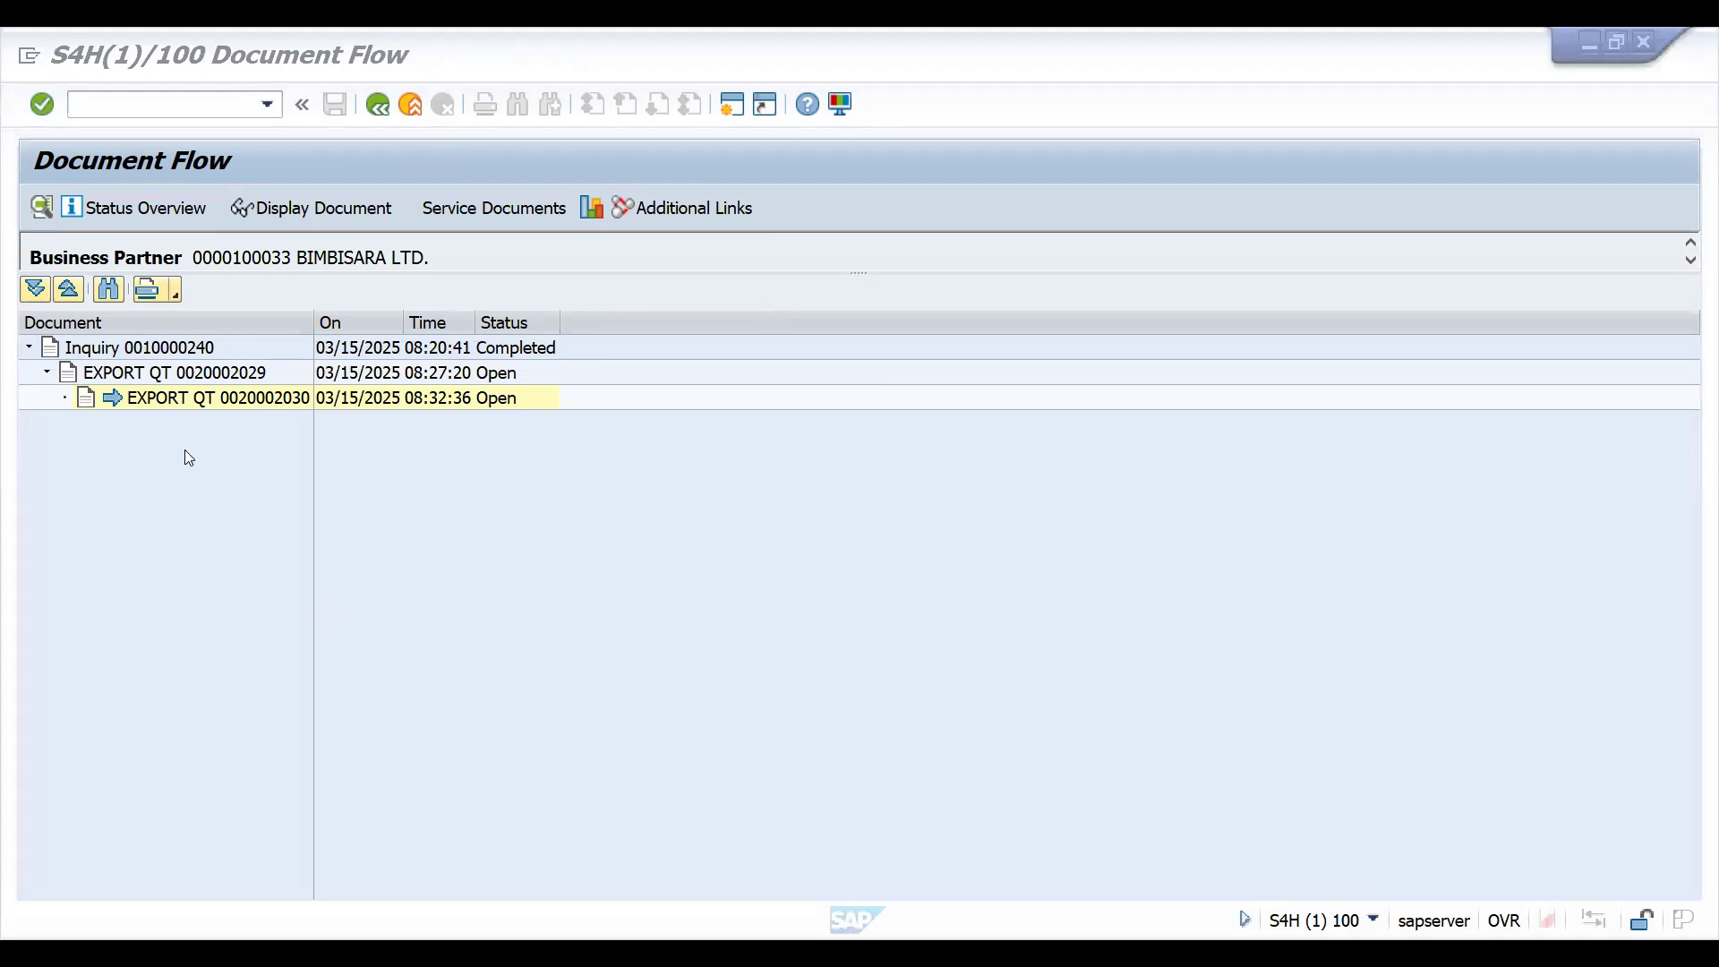
key(alt+Tab)
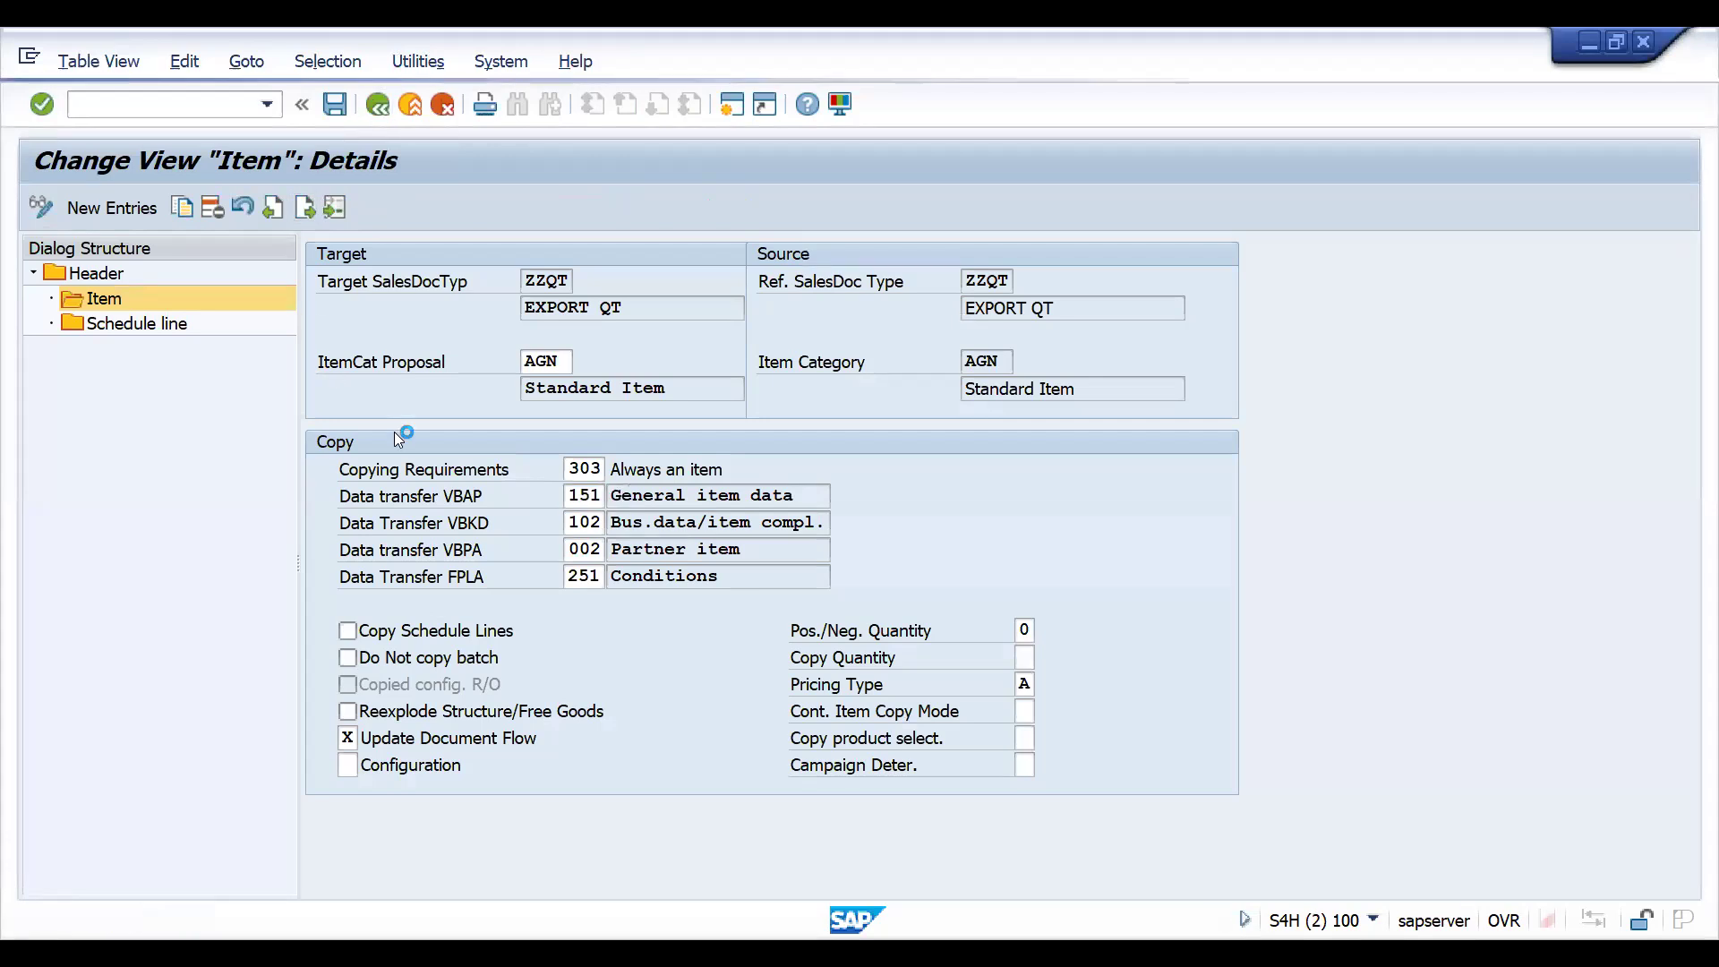
key(F3)
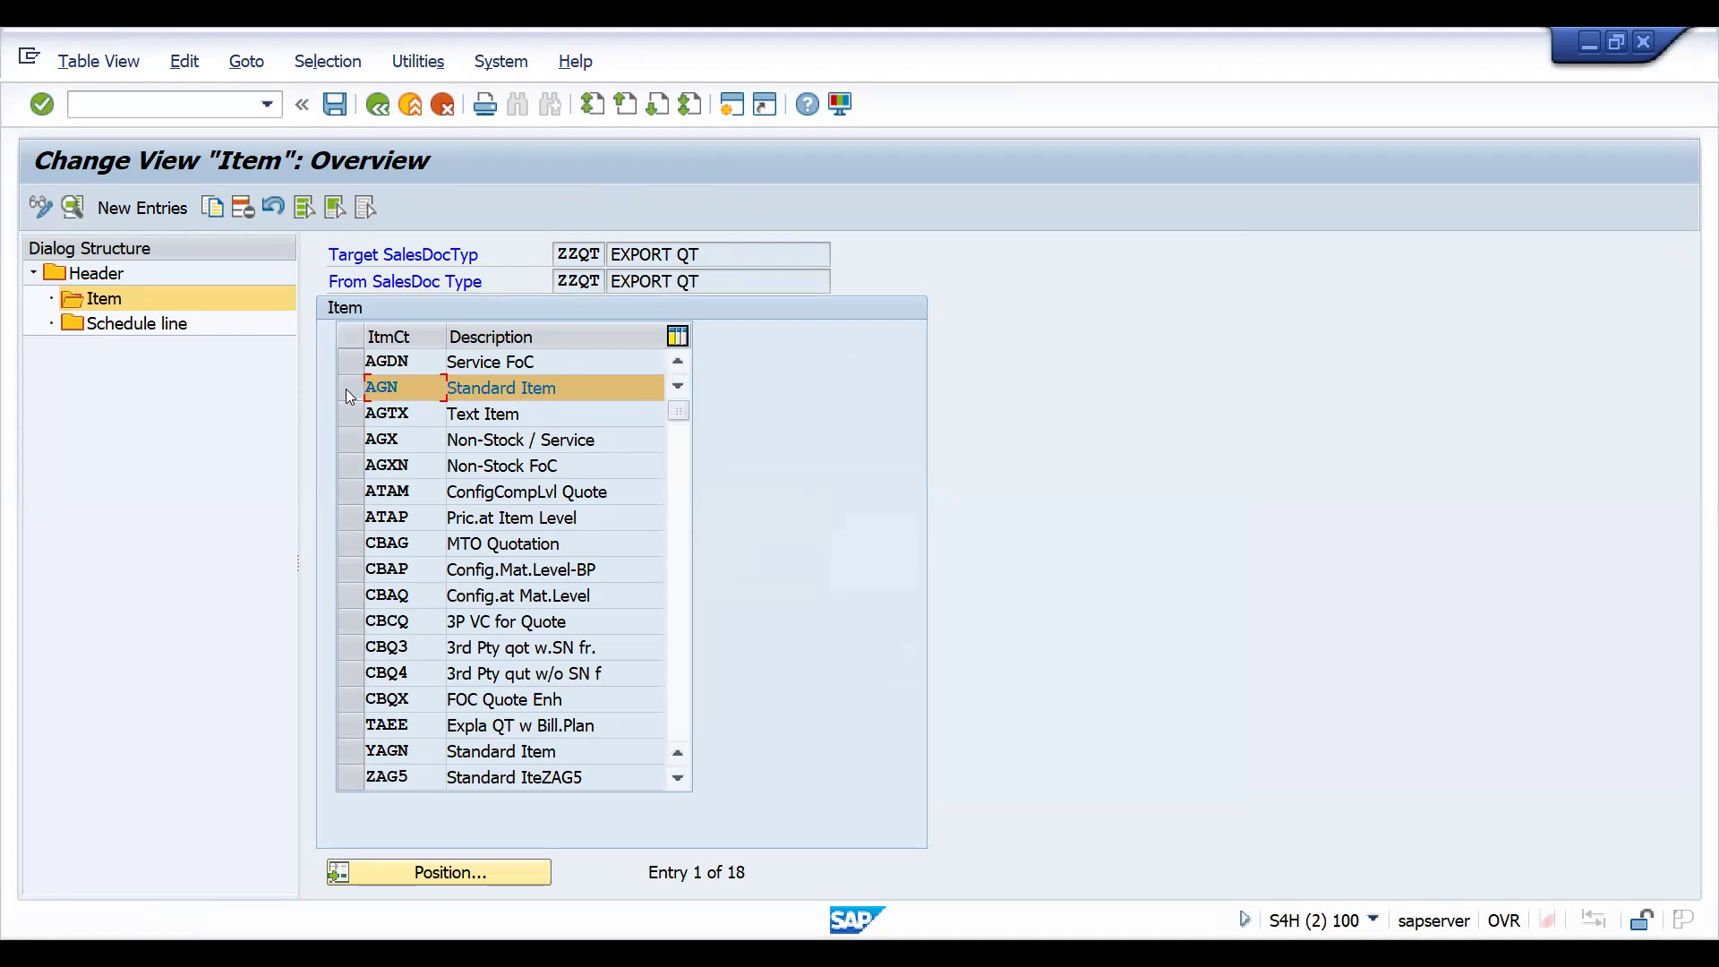
click(345, 388)
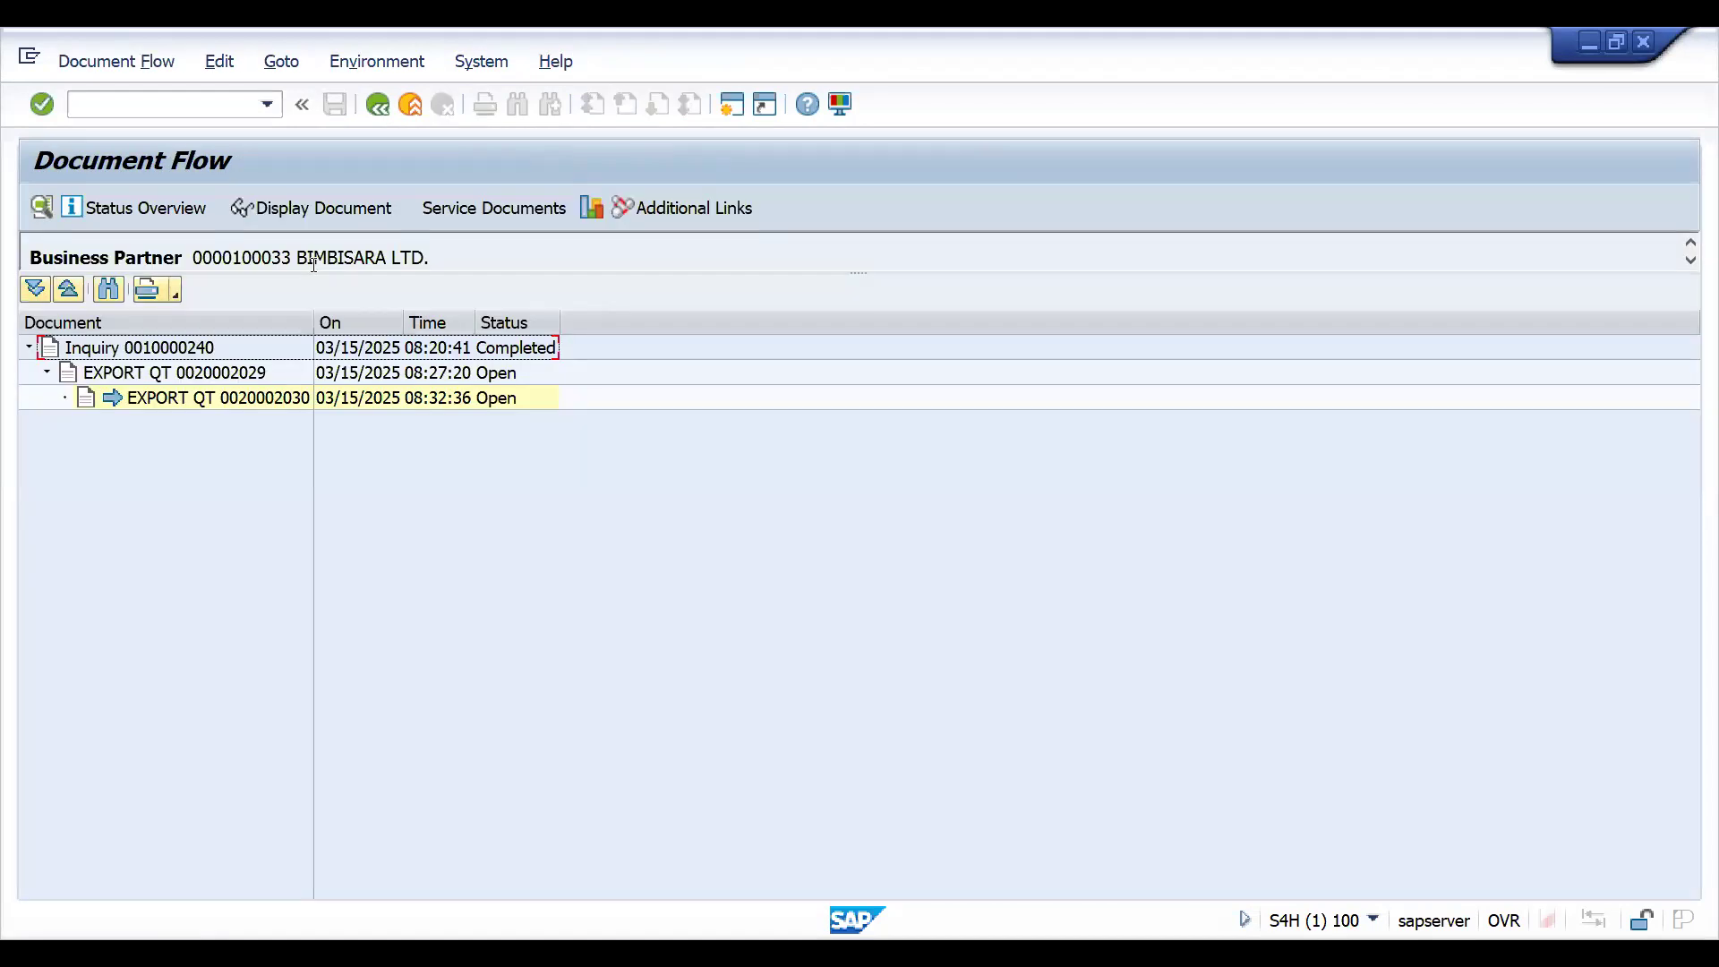
- Open the item category assignment with transaction VOV4 and position it at sales document type ZZQT, item category group NORM
click(161, 103)
text(/NVOV)
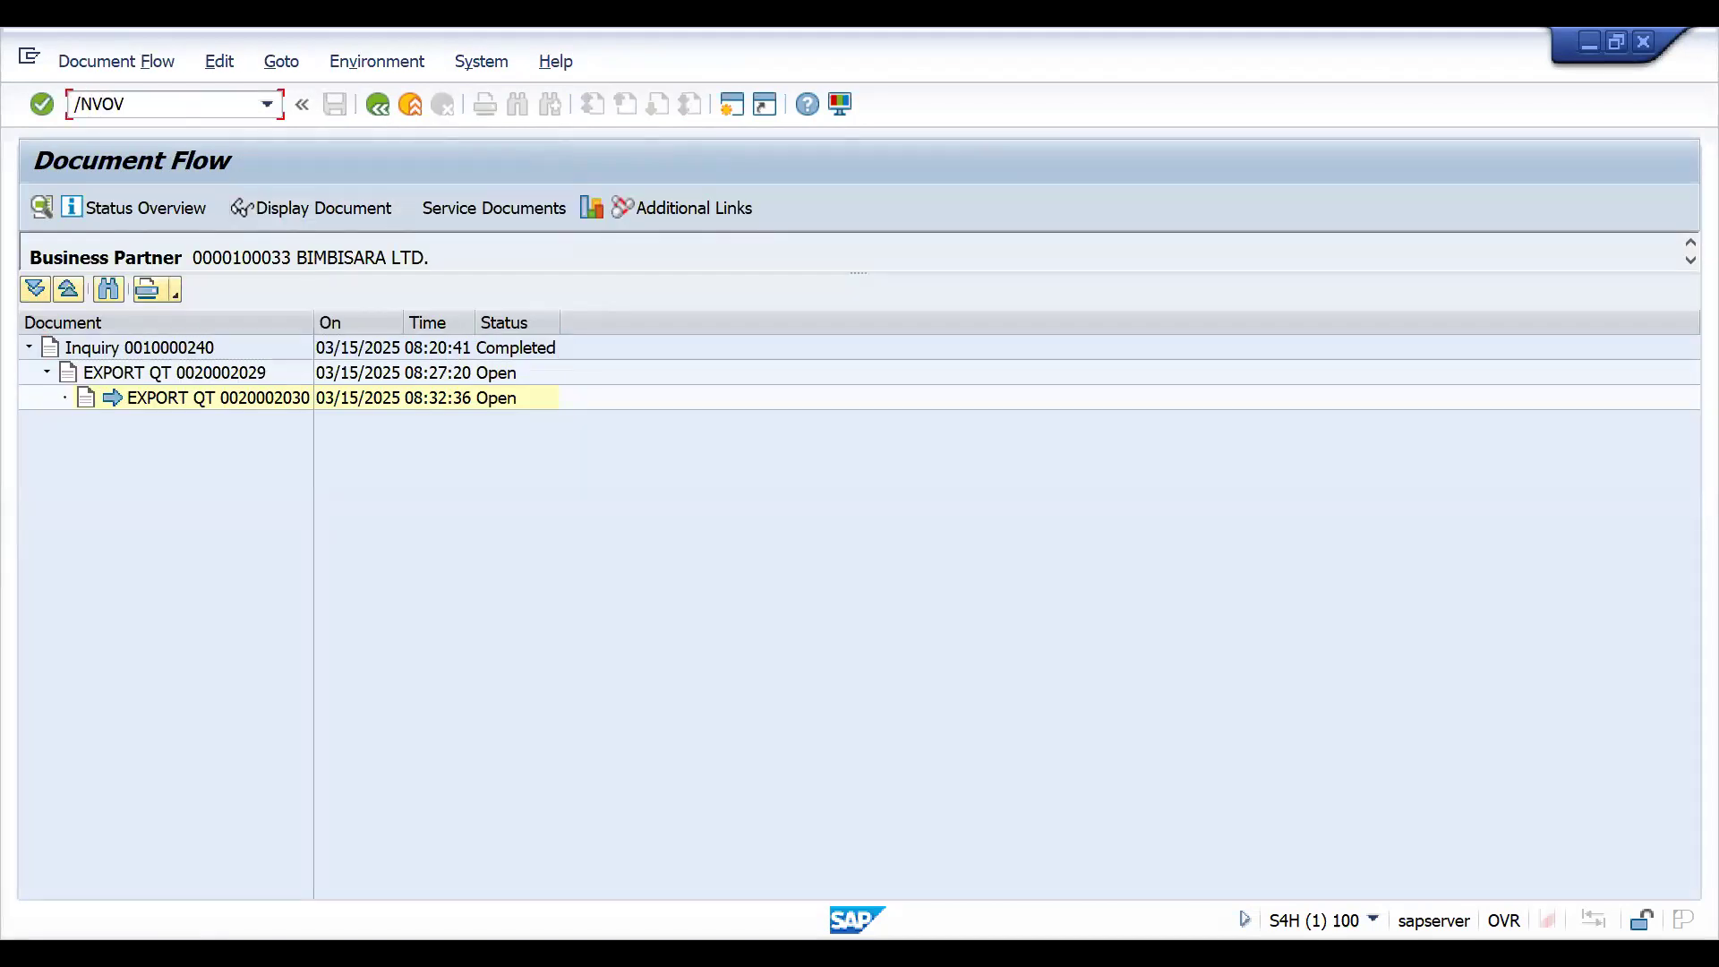
text(4)
key(Return)
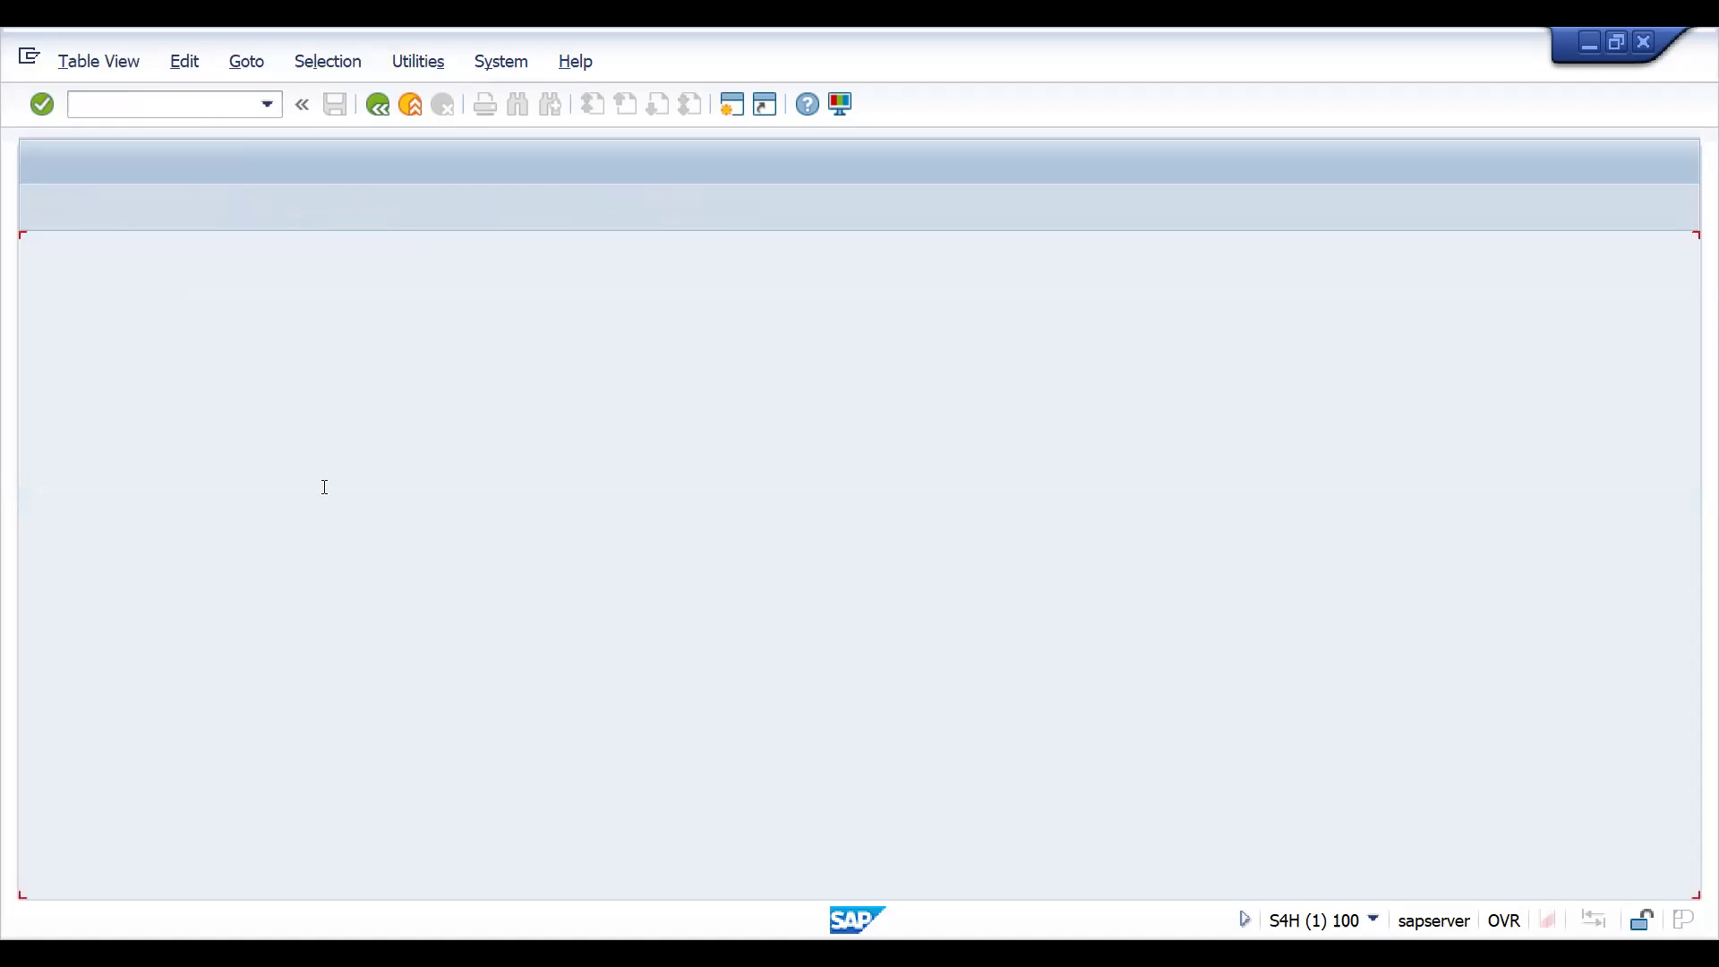
click(130, 881)
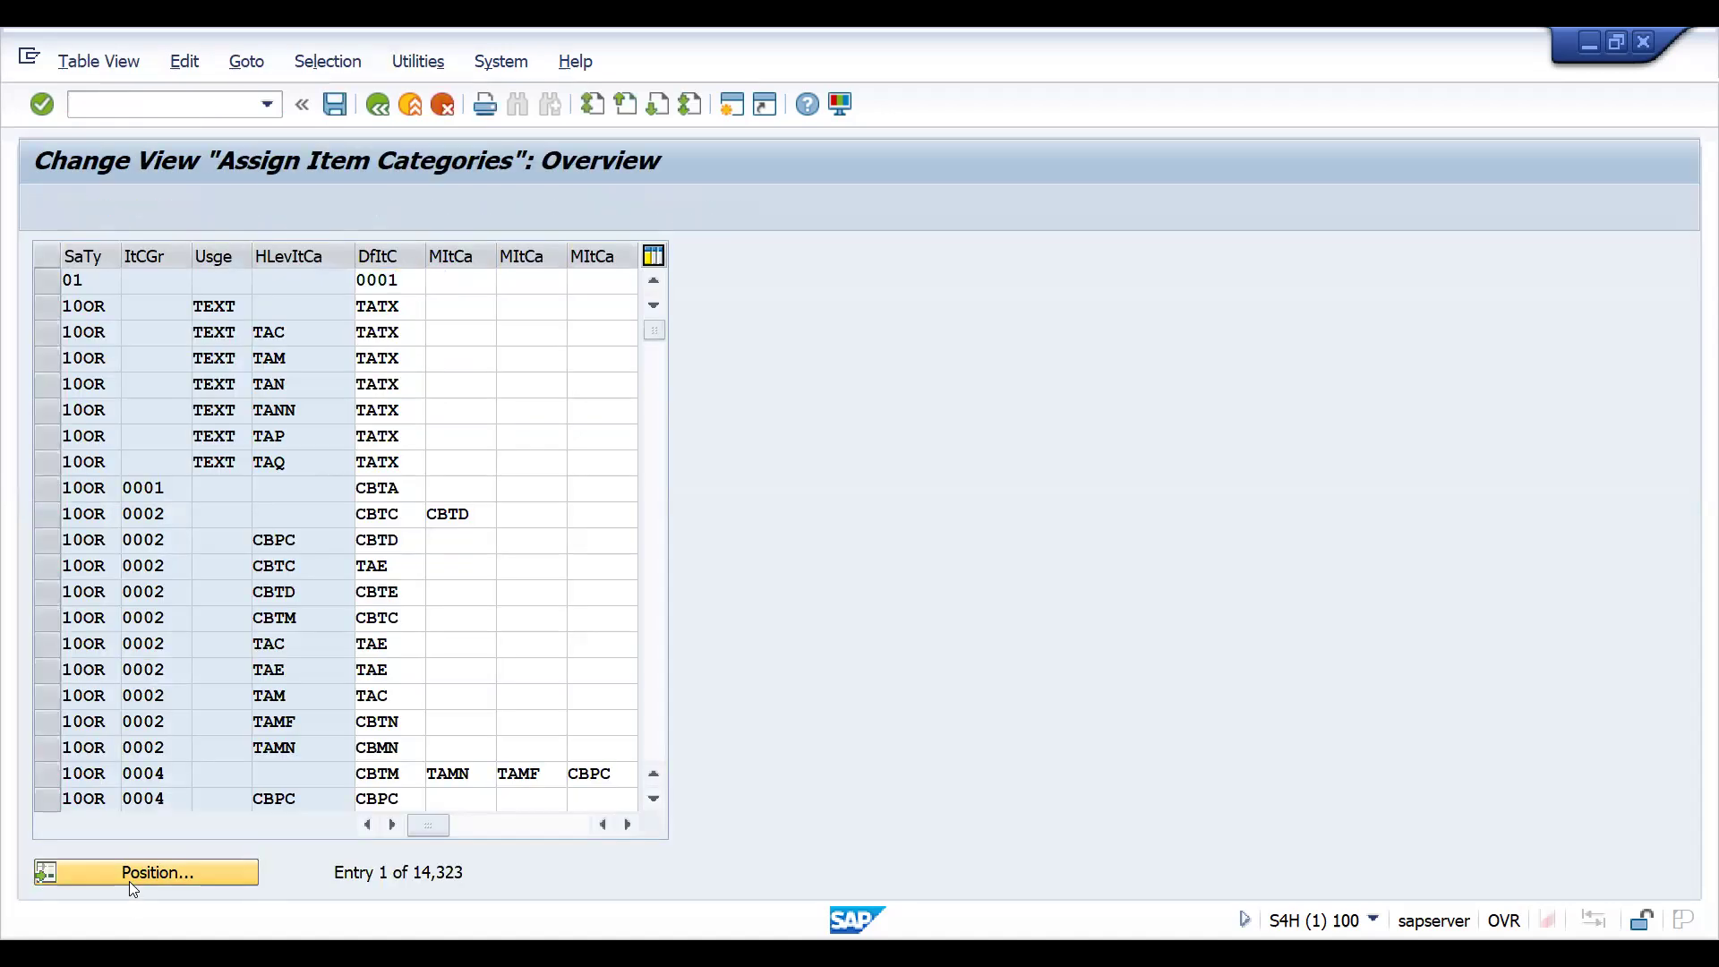
text(ZZQT)
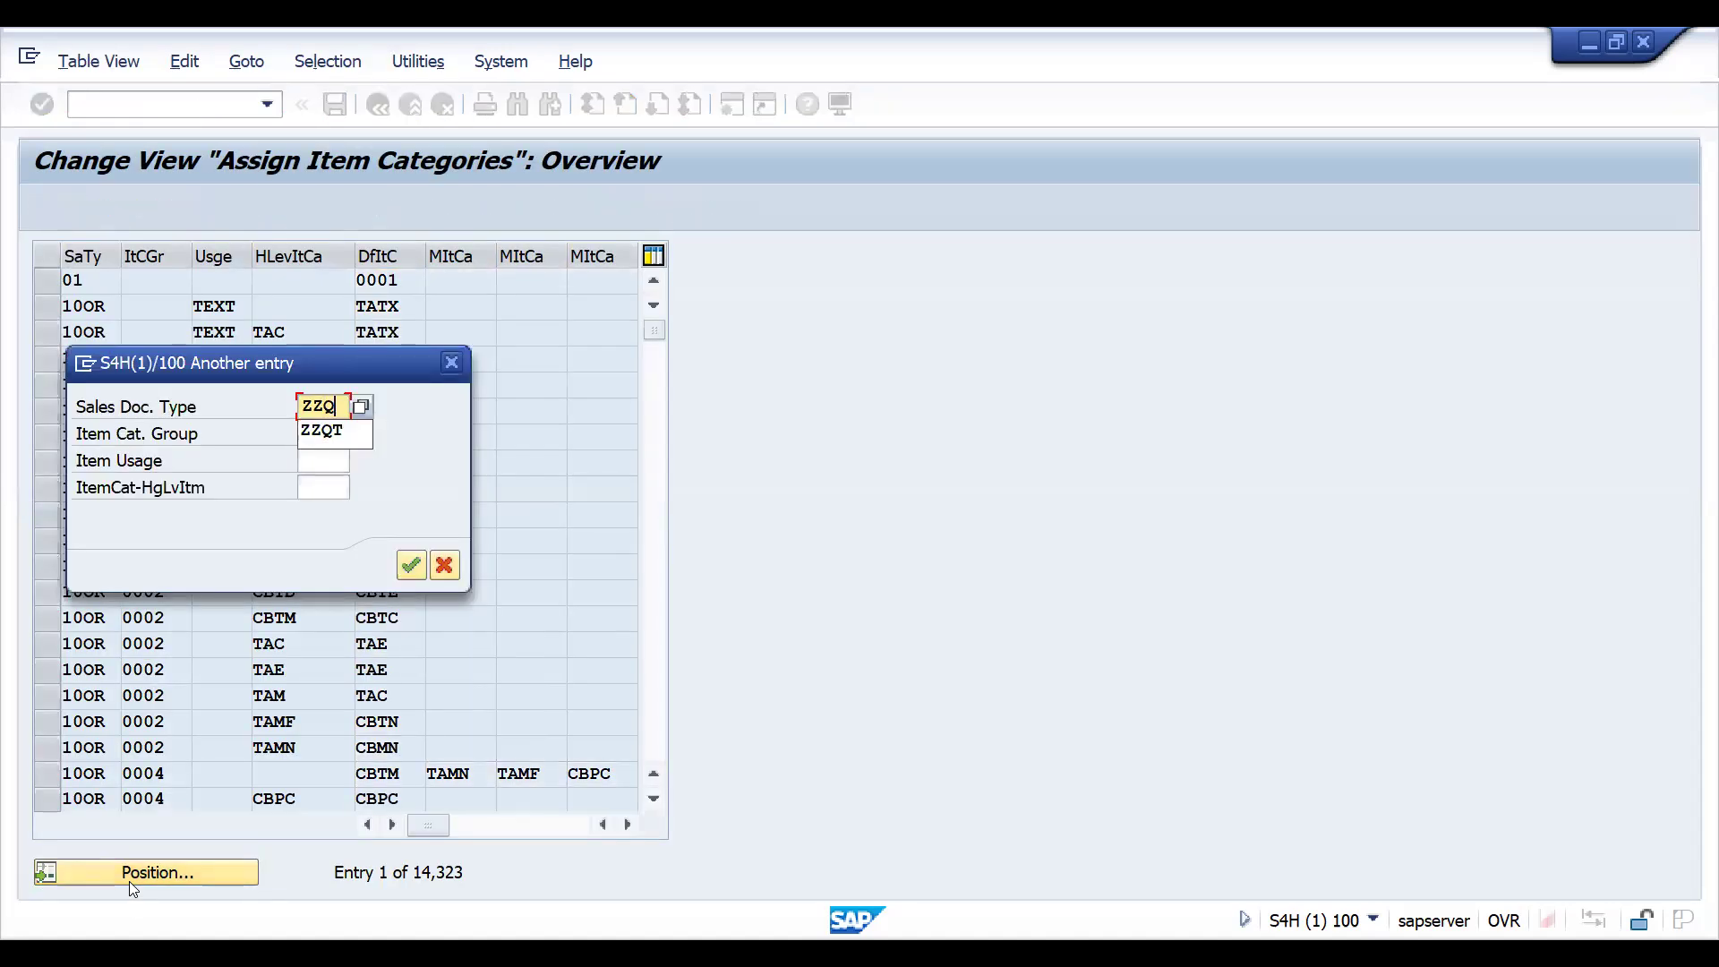
key(Tab)
text(NORM)
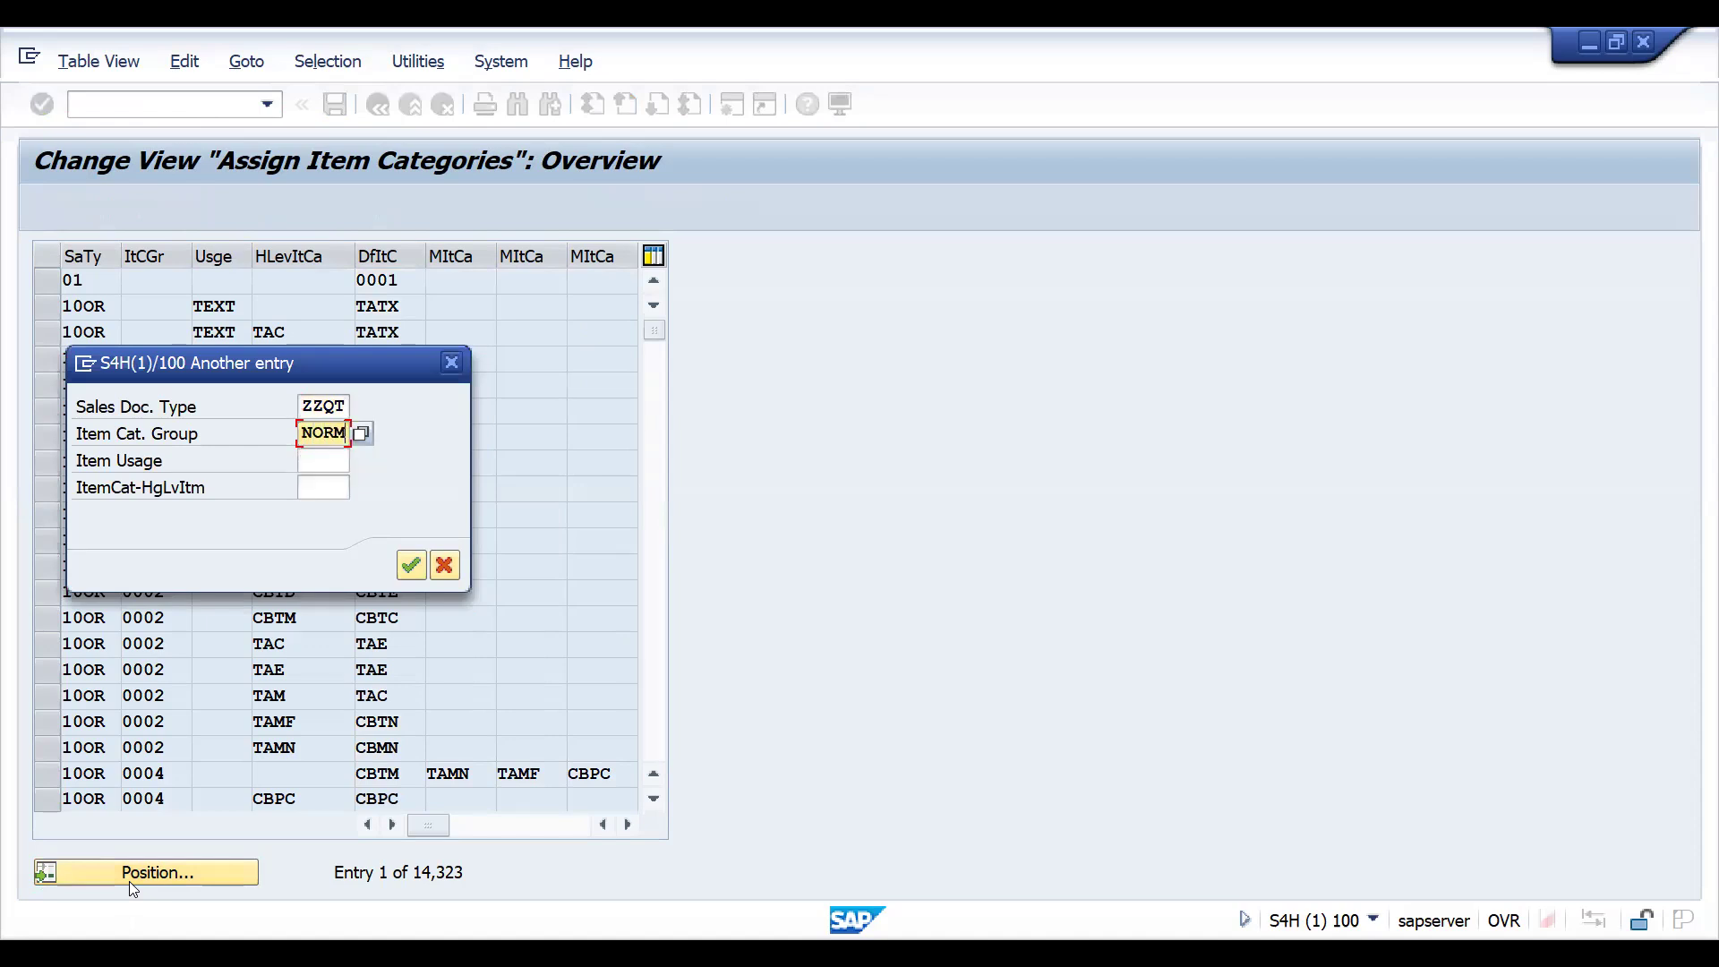
key(Return)
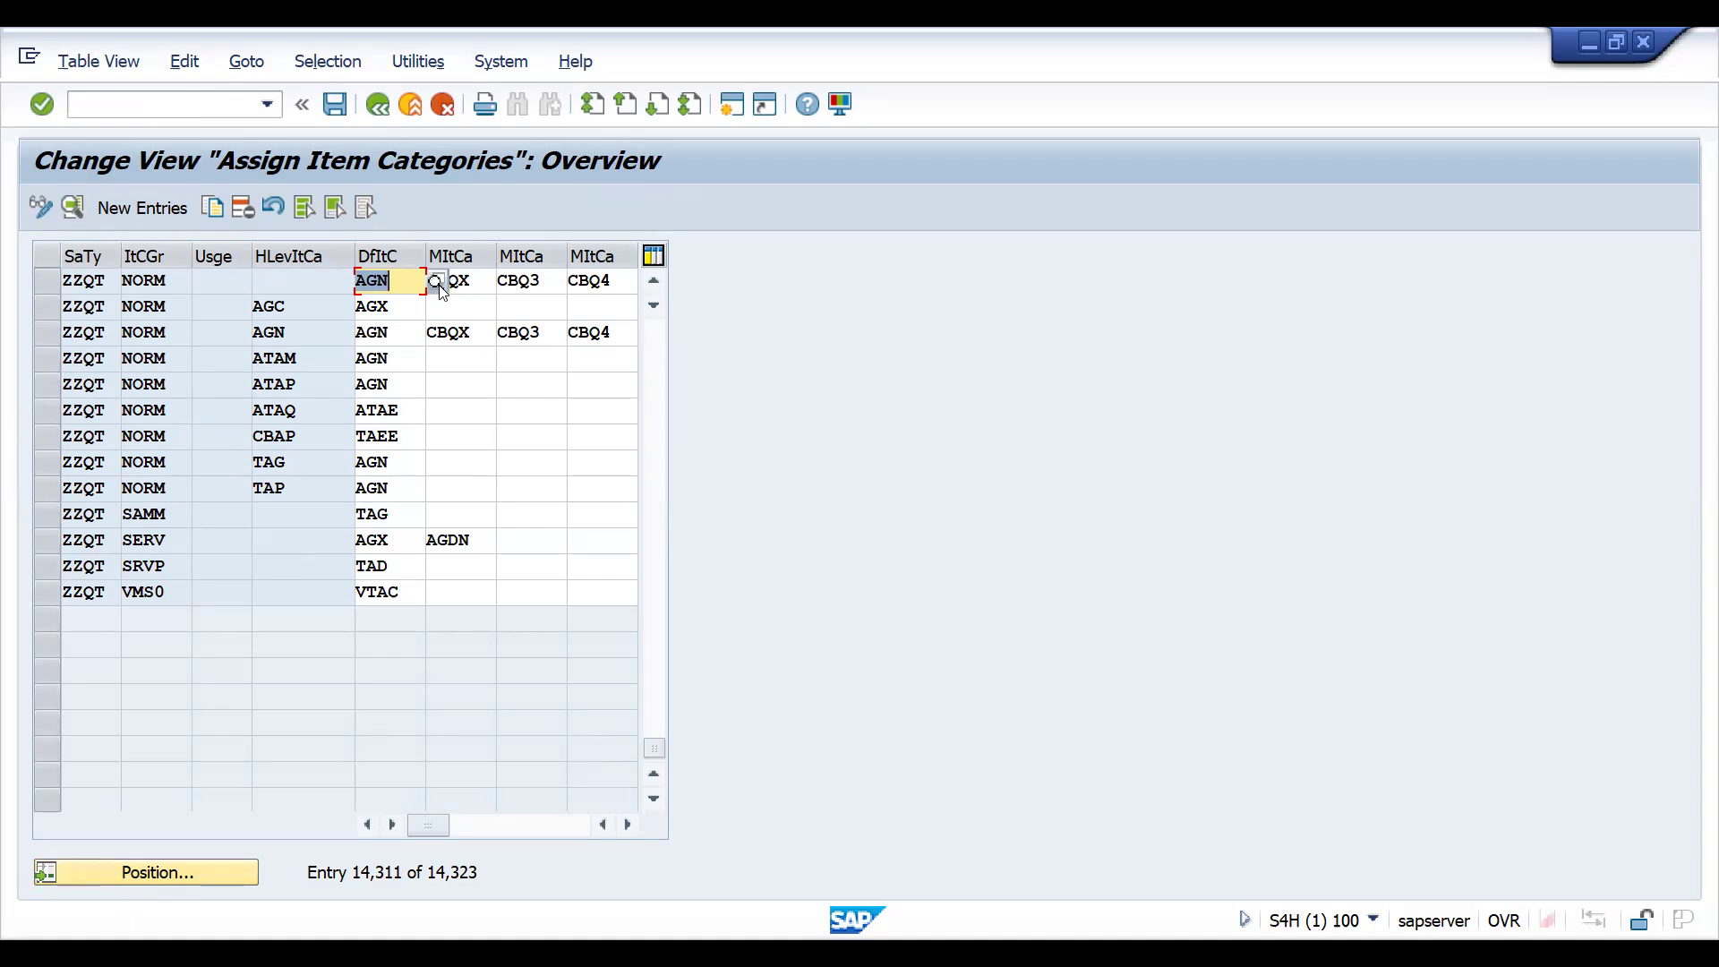
- Set the default item category for ZZQT with group NORM to ZAGN and save it in the customizing request
text(ZAGM)
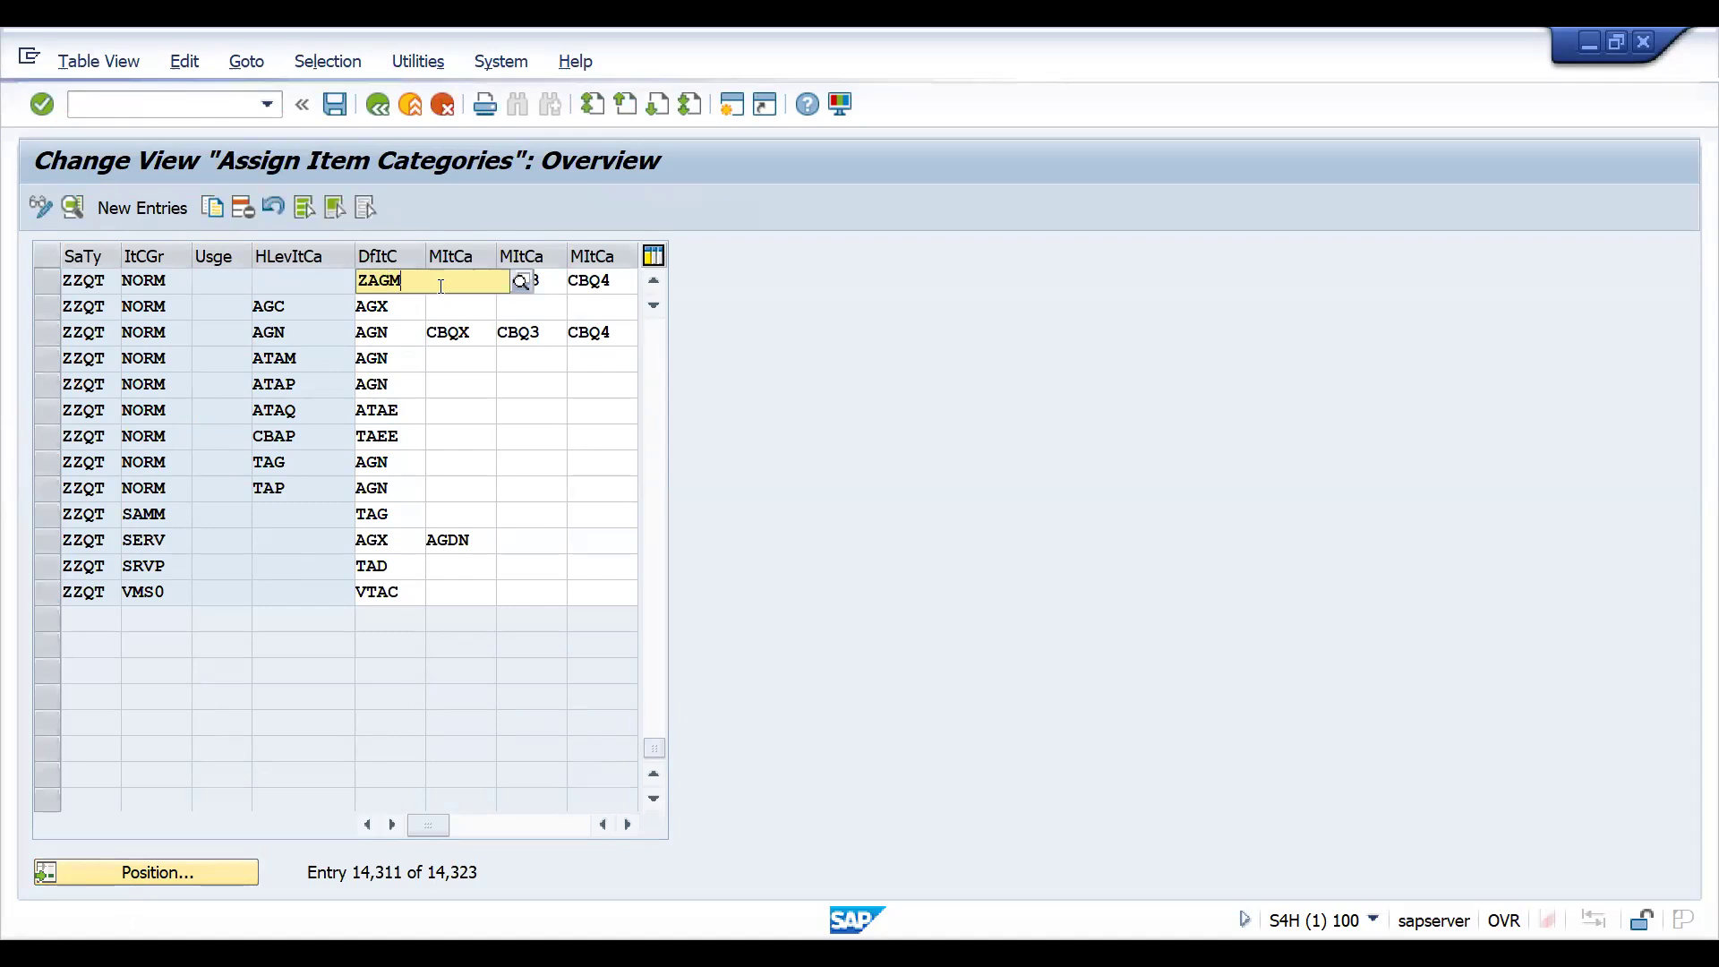
key(Return)
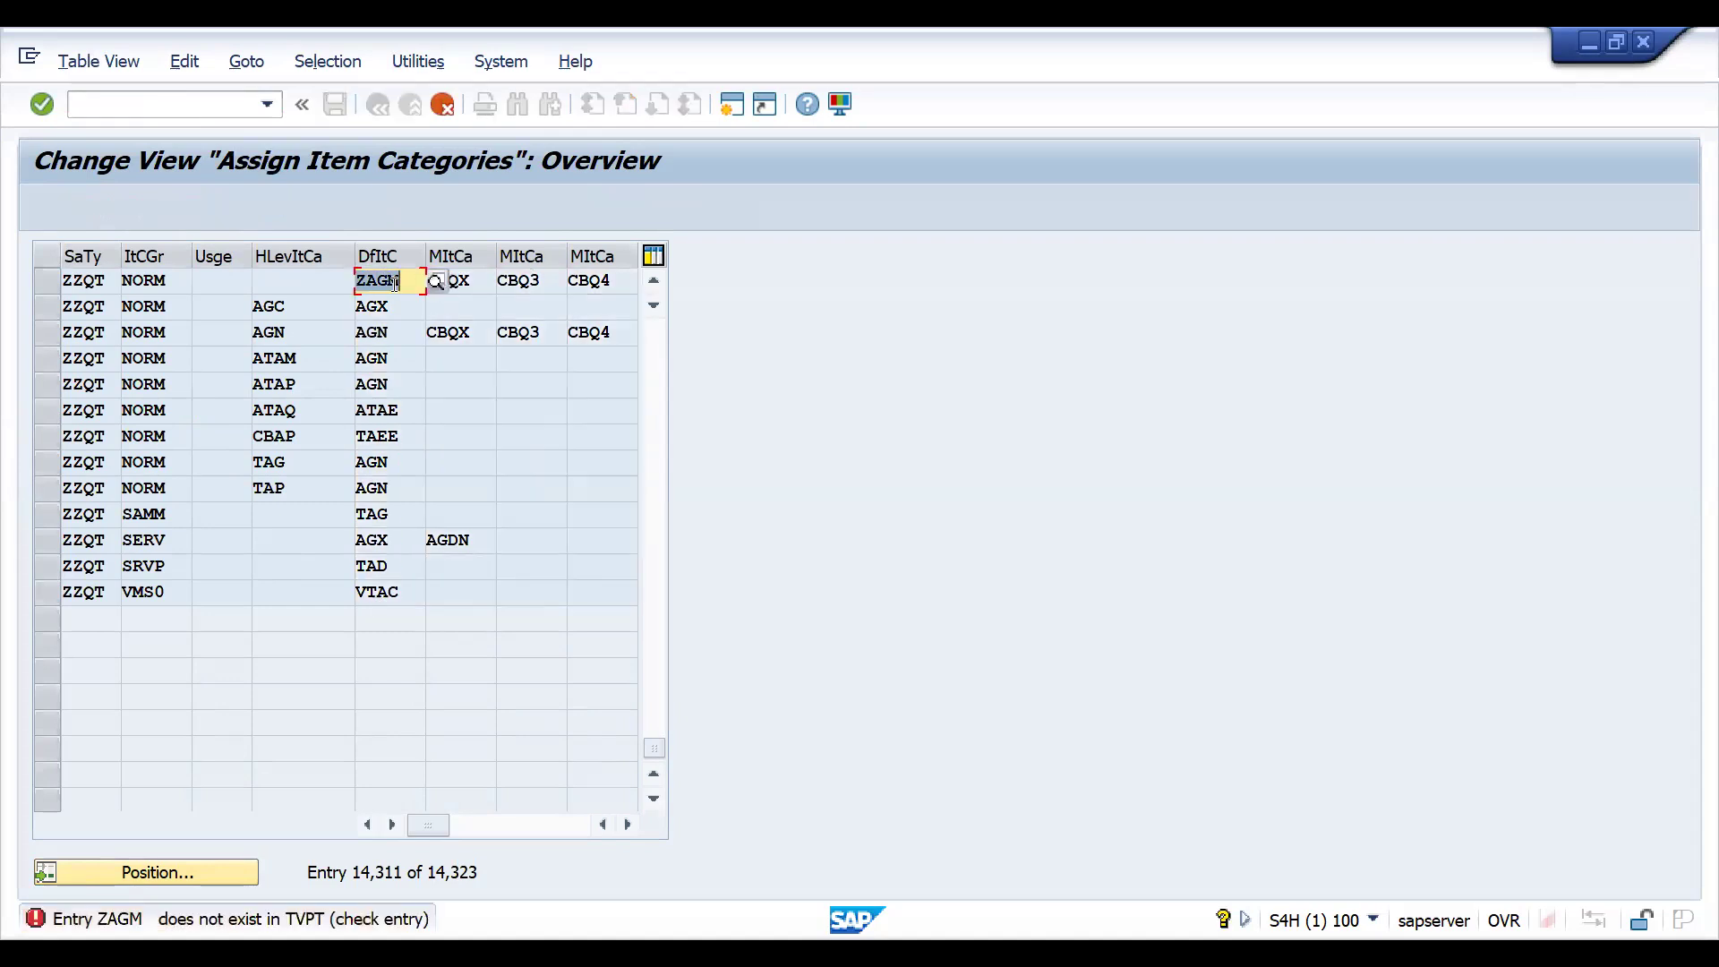
key(BackSpace)
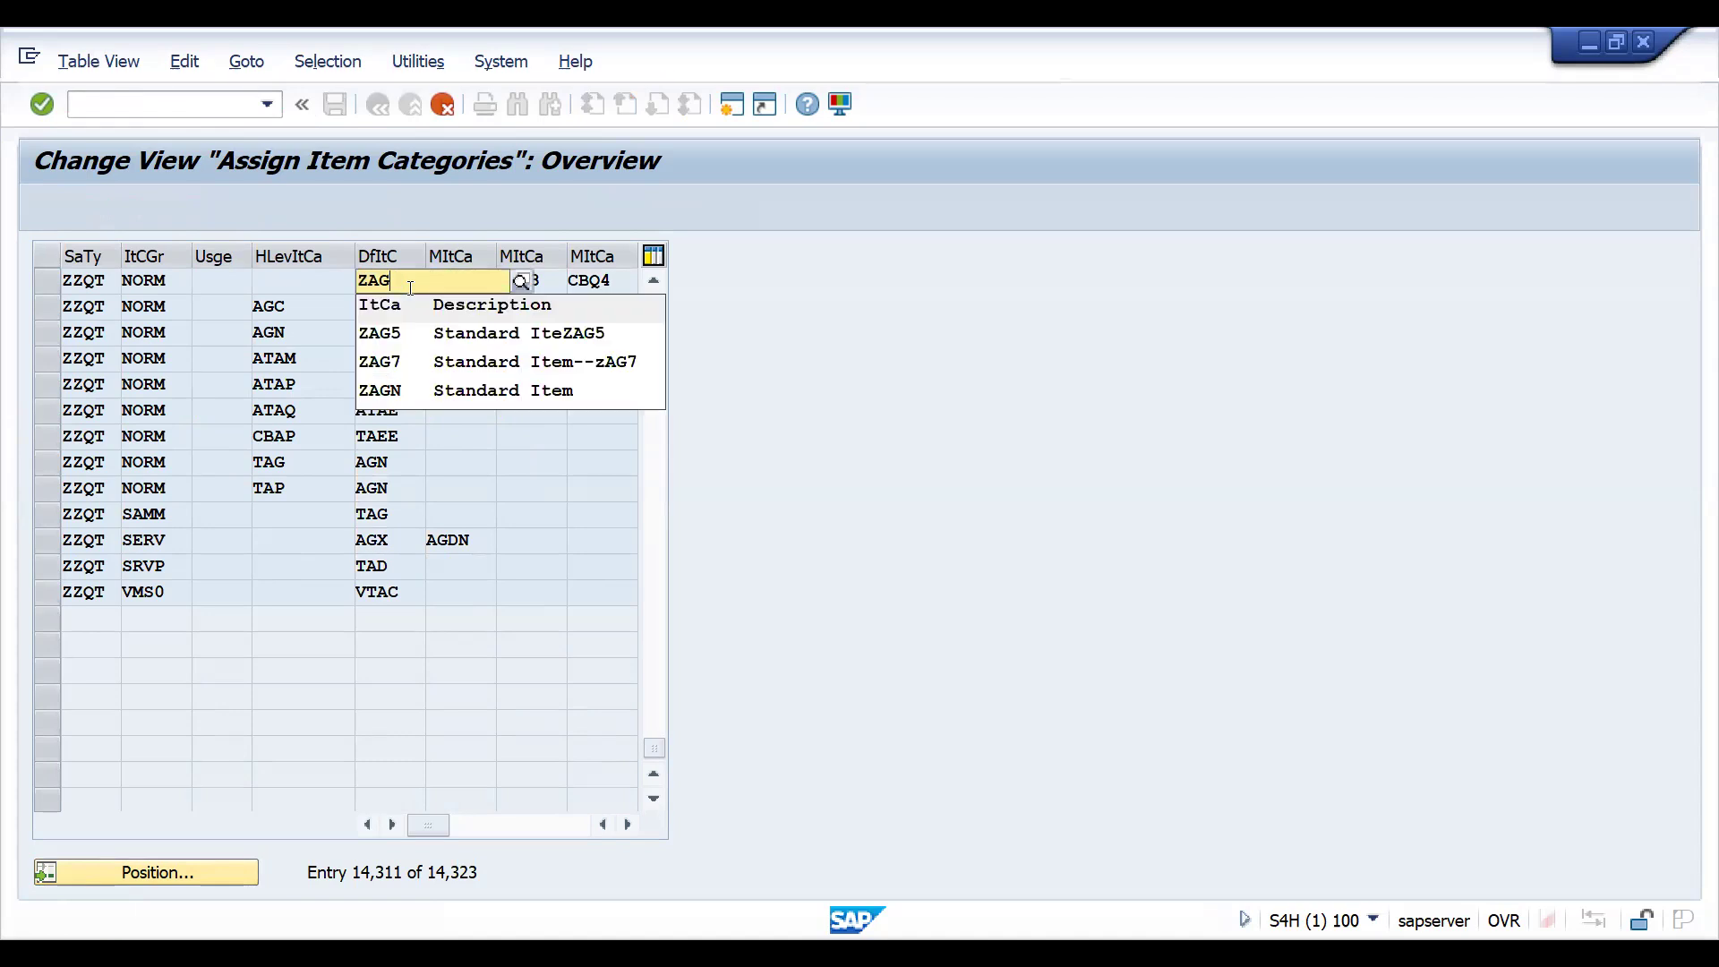
click(397, 394)
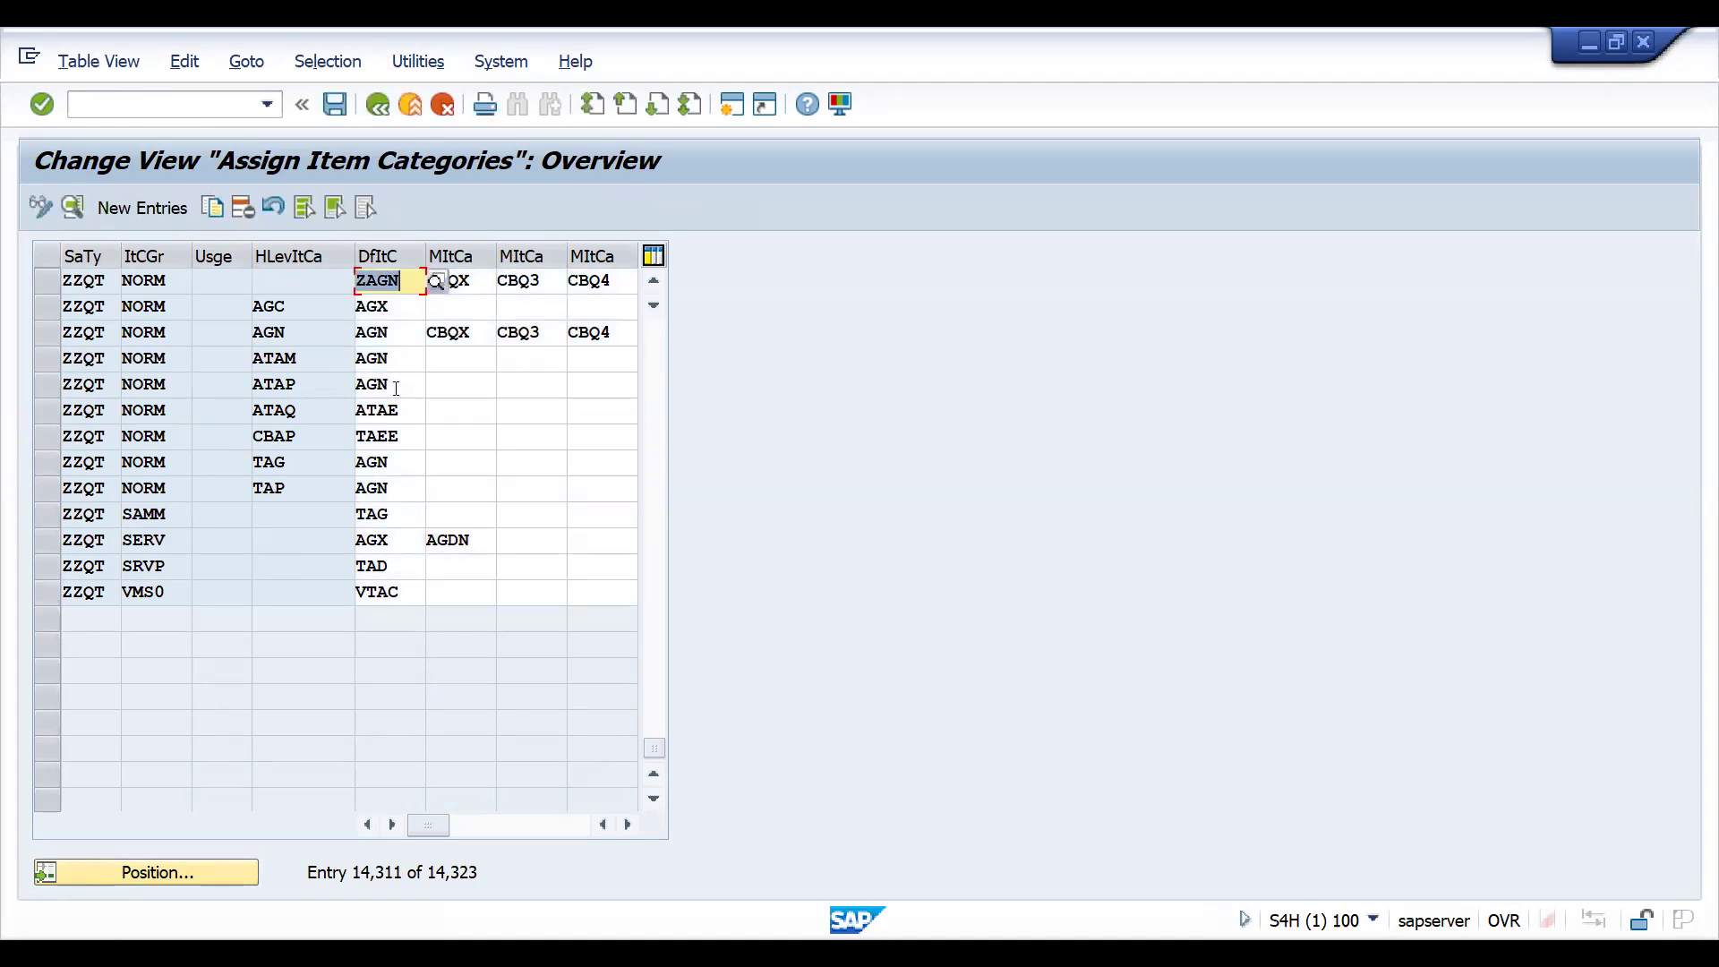
key(ctrl+s)
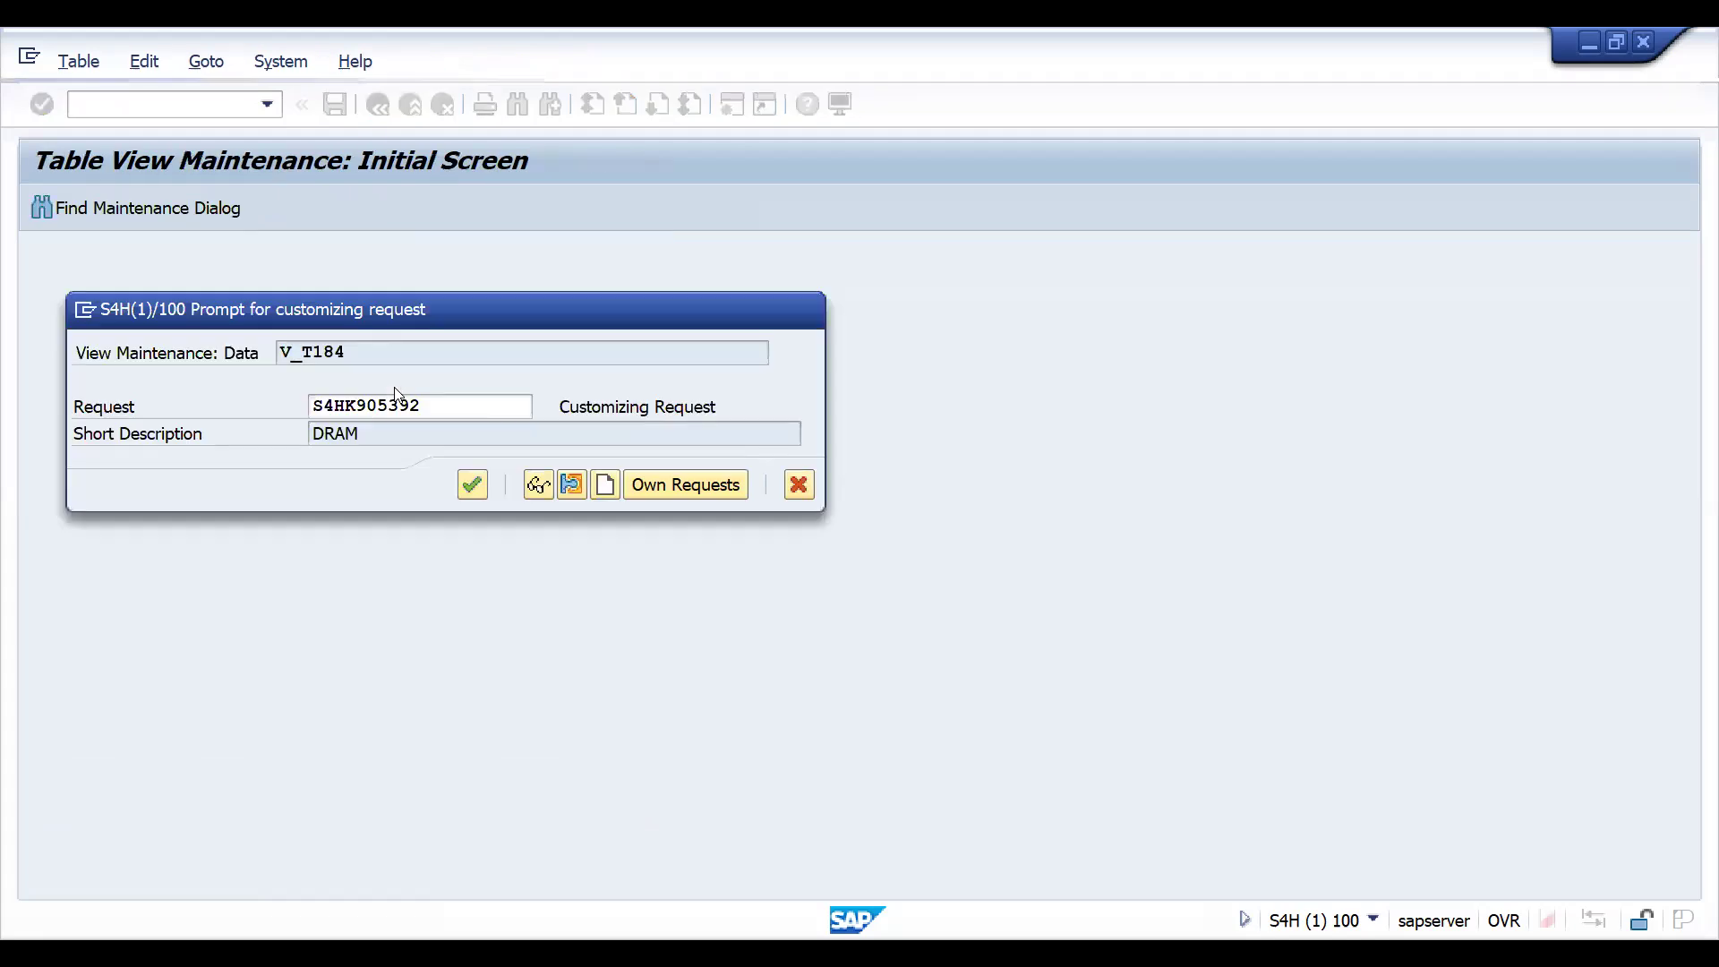
key(Return)
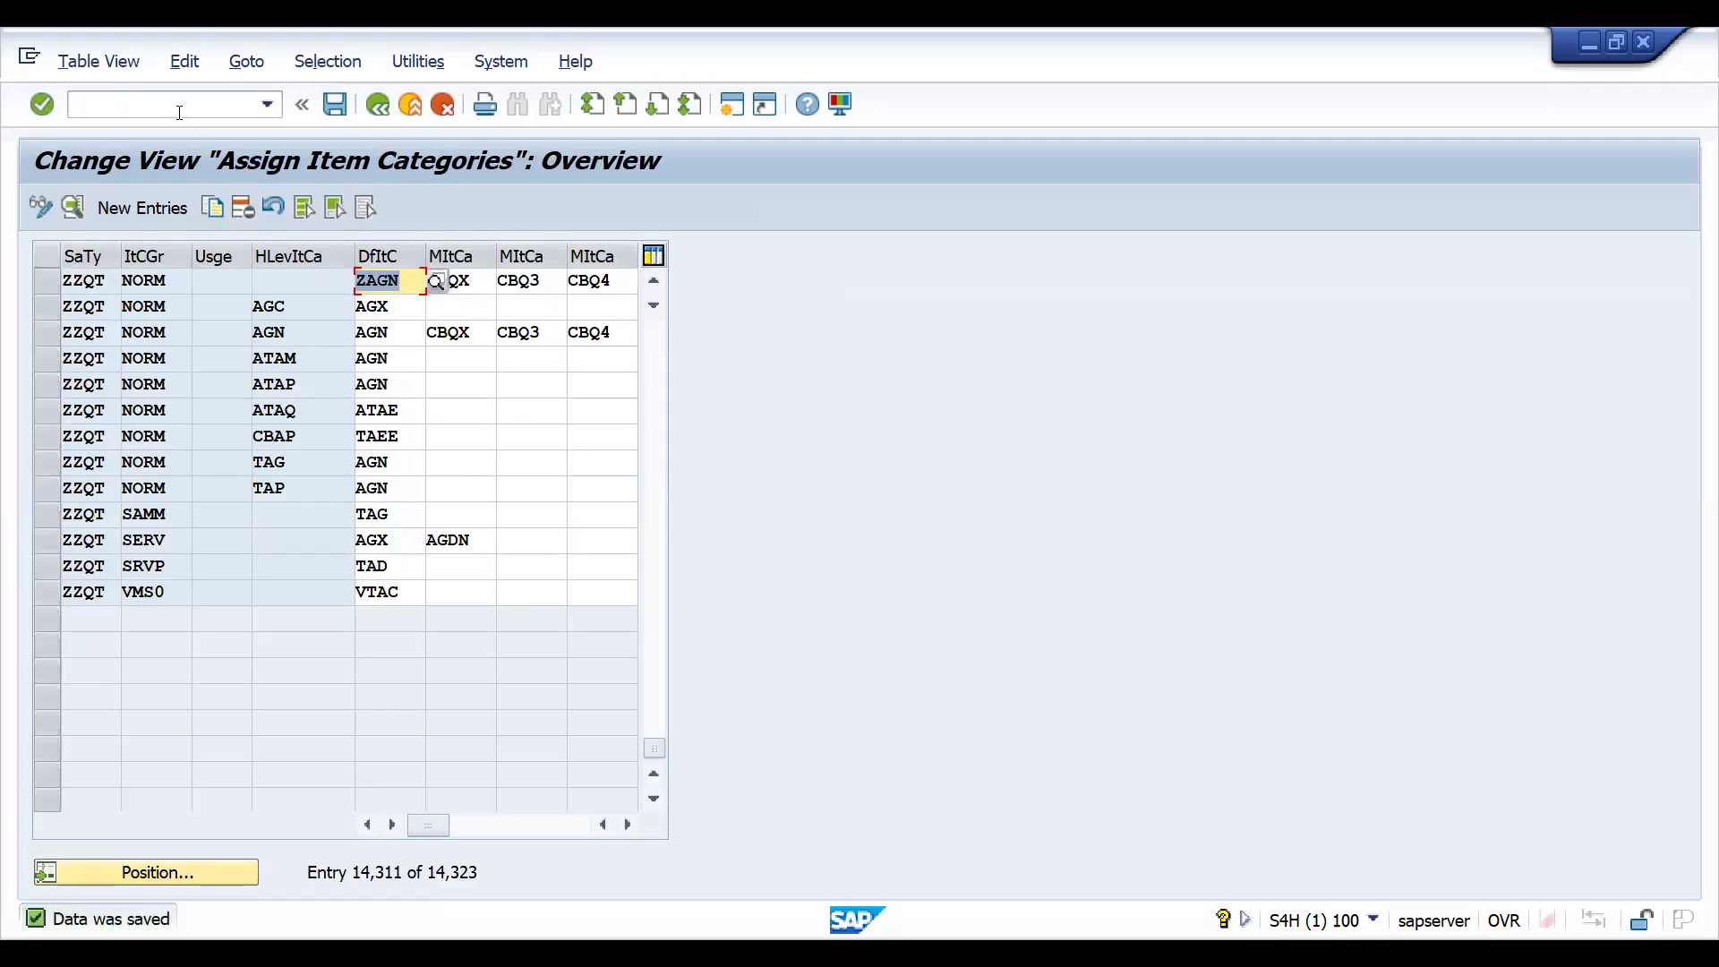
- Start a ZZQT quotation with transaction VA21 and enter the customer's number as sold-to party
click(169, 105)
text(/NVA)
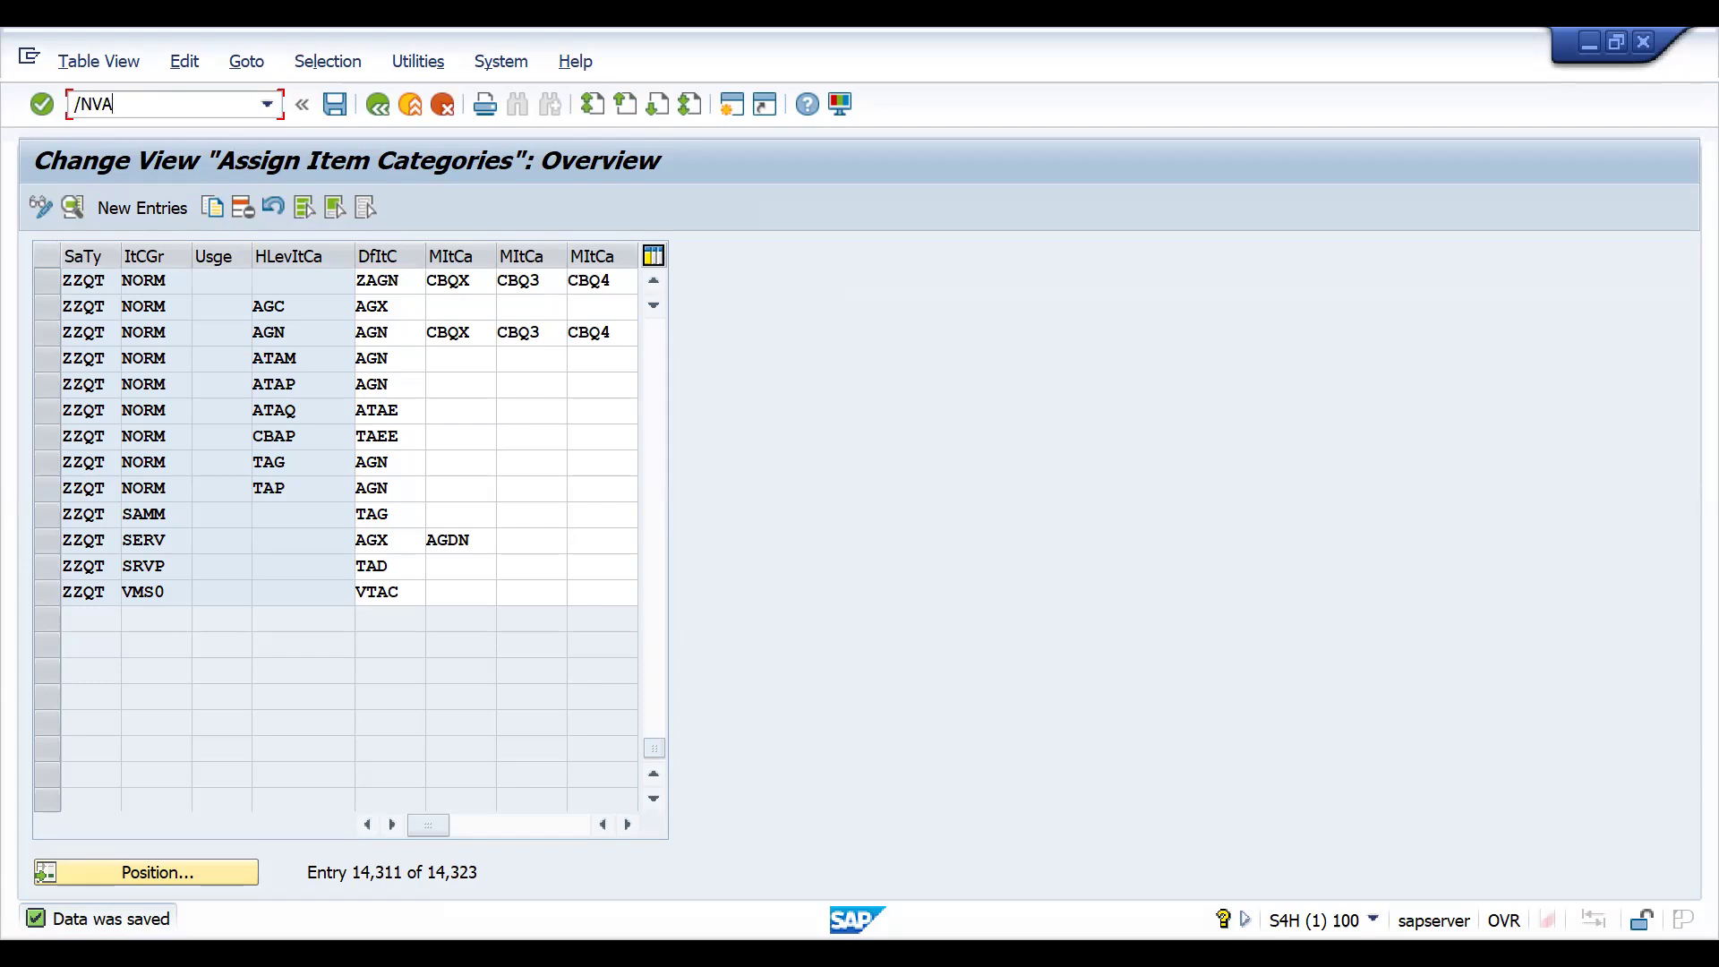
text(21)
key(Return)
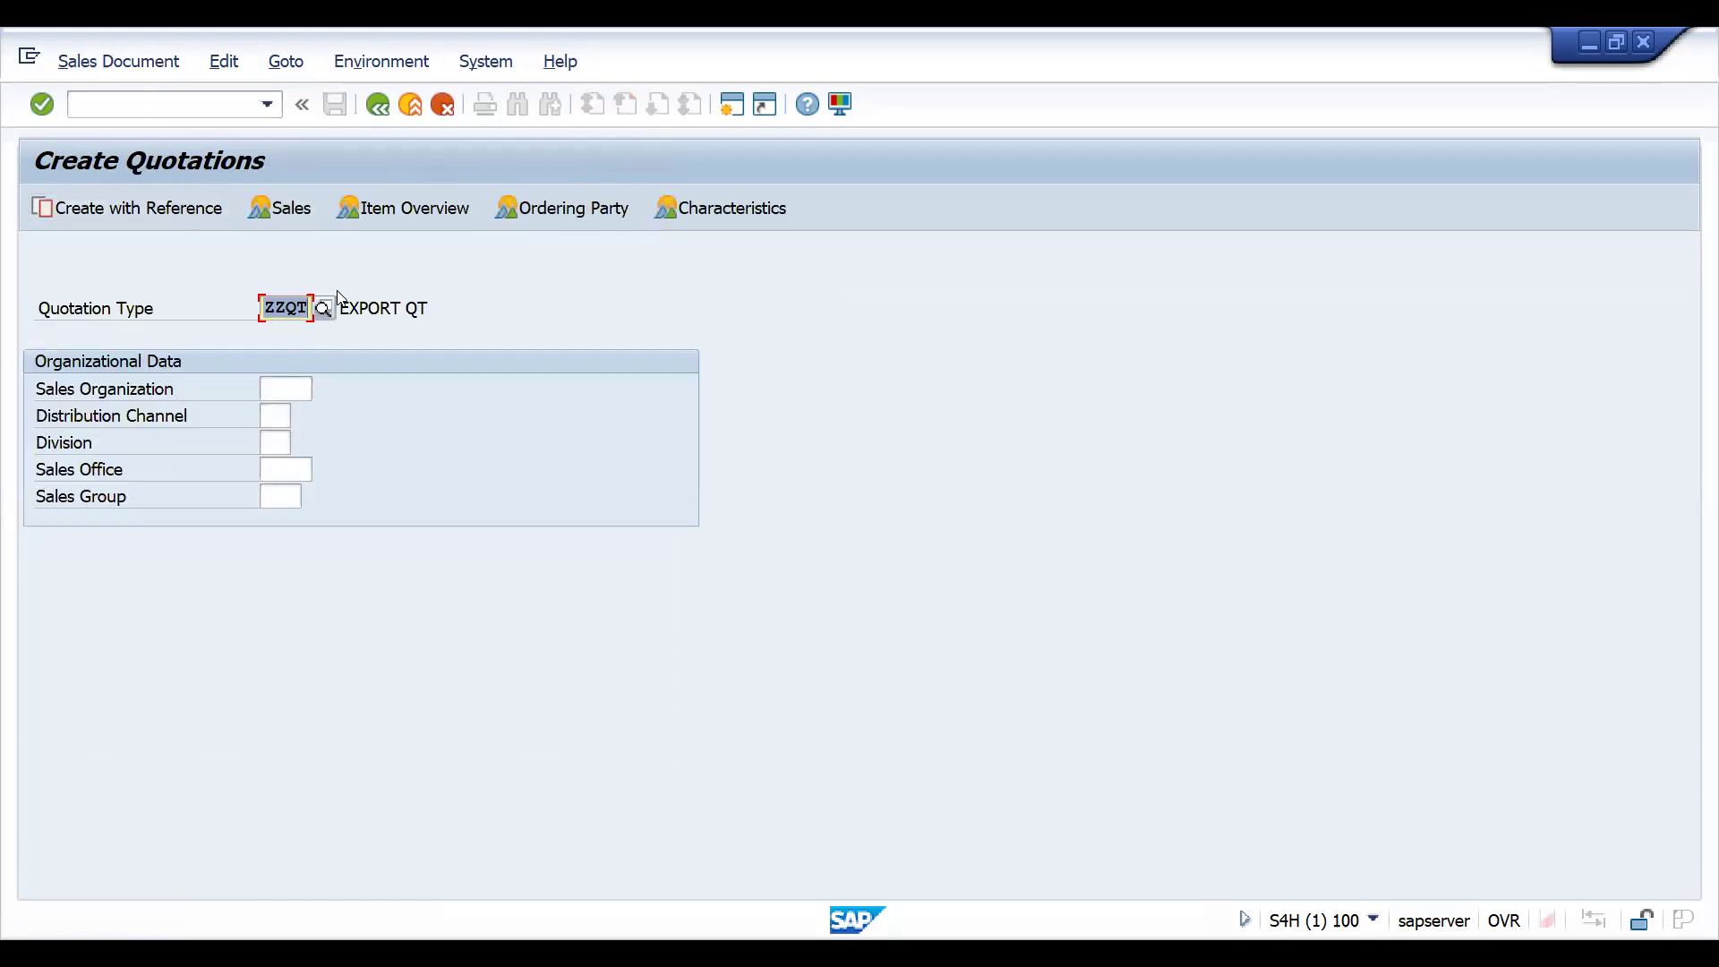
text(ZZQ)
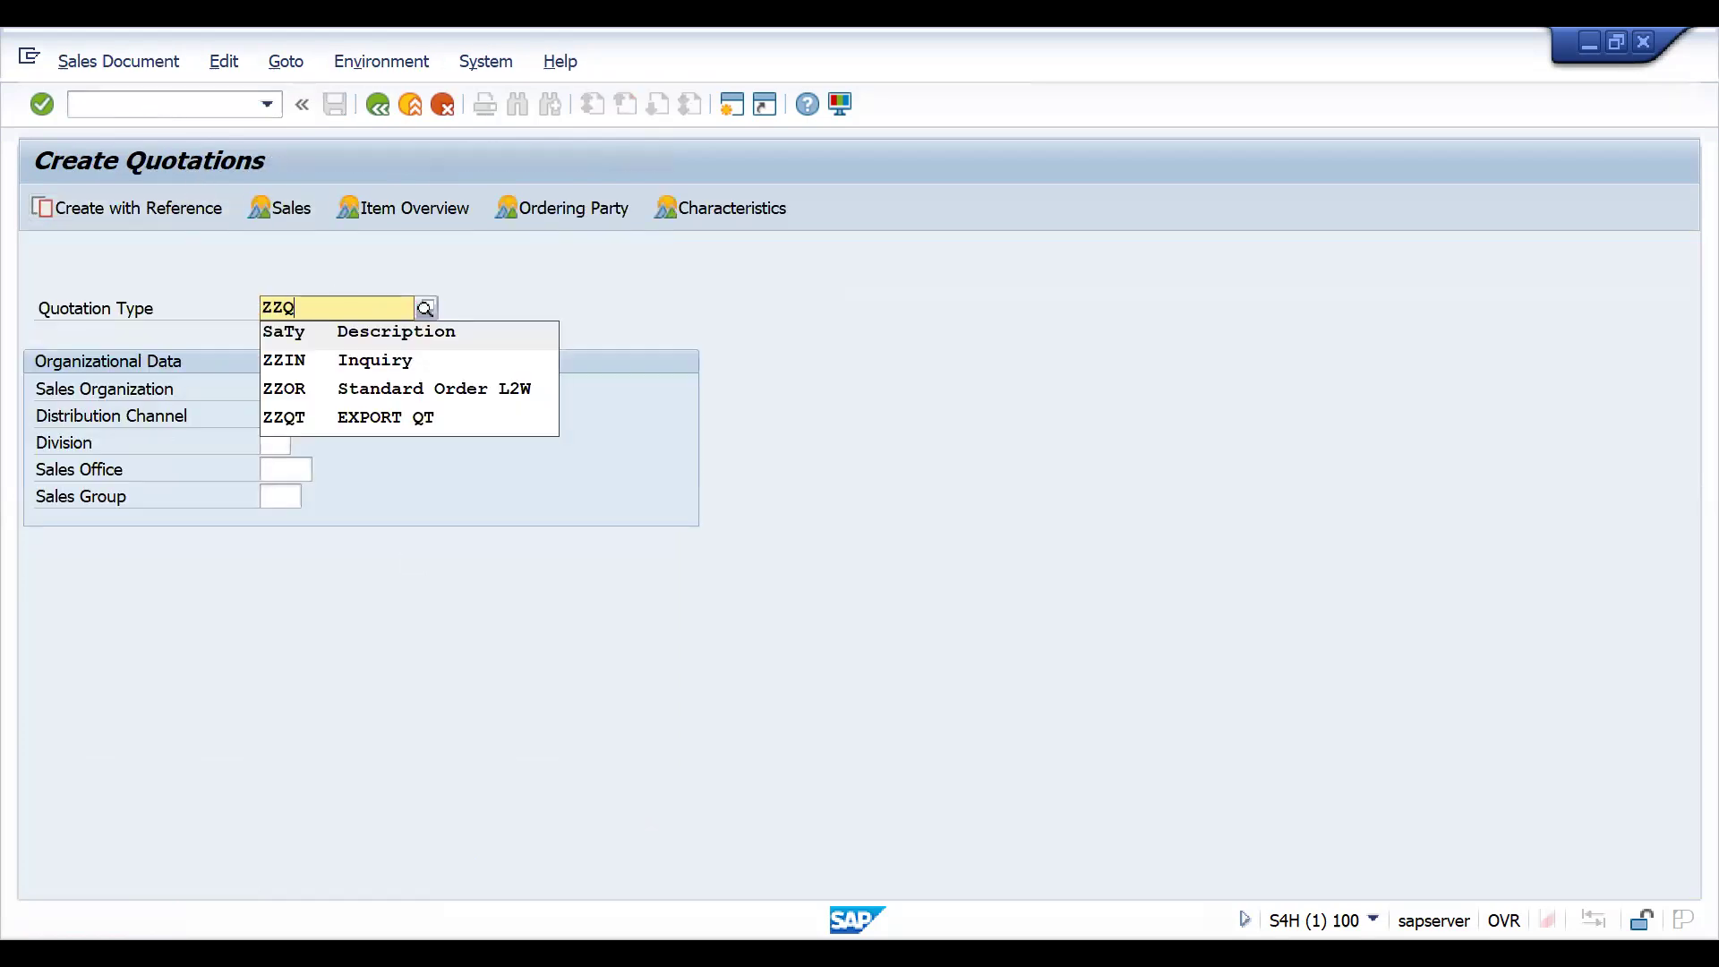
text(T)
key(Return)
key(Return)
key(space)
key(Down)
- Enter the customer reference INTOQTCCONTROLSC2 in the quotation header
key(Return)
key(Return)
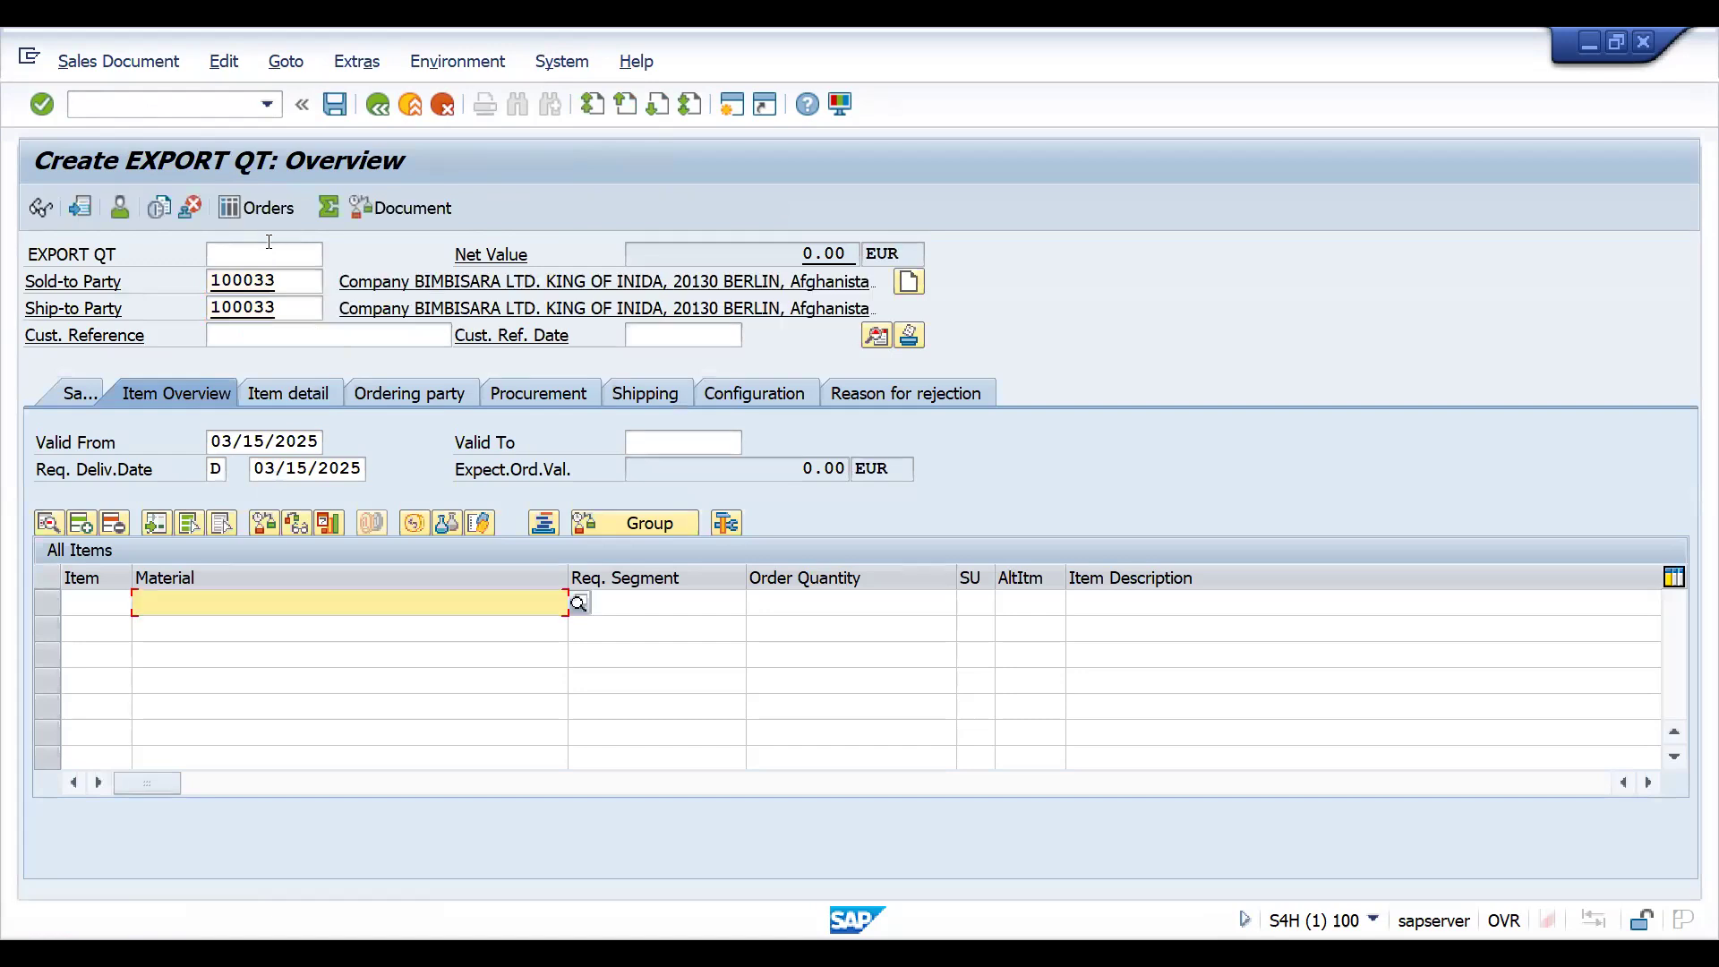
click(248, 333)
key(space)
key(Down)
key(Return)
key(BackSpace)
text(2)
key(Return)
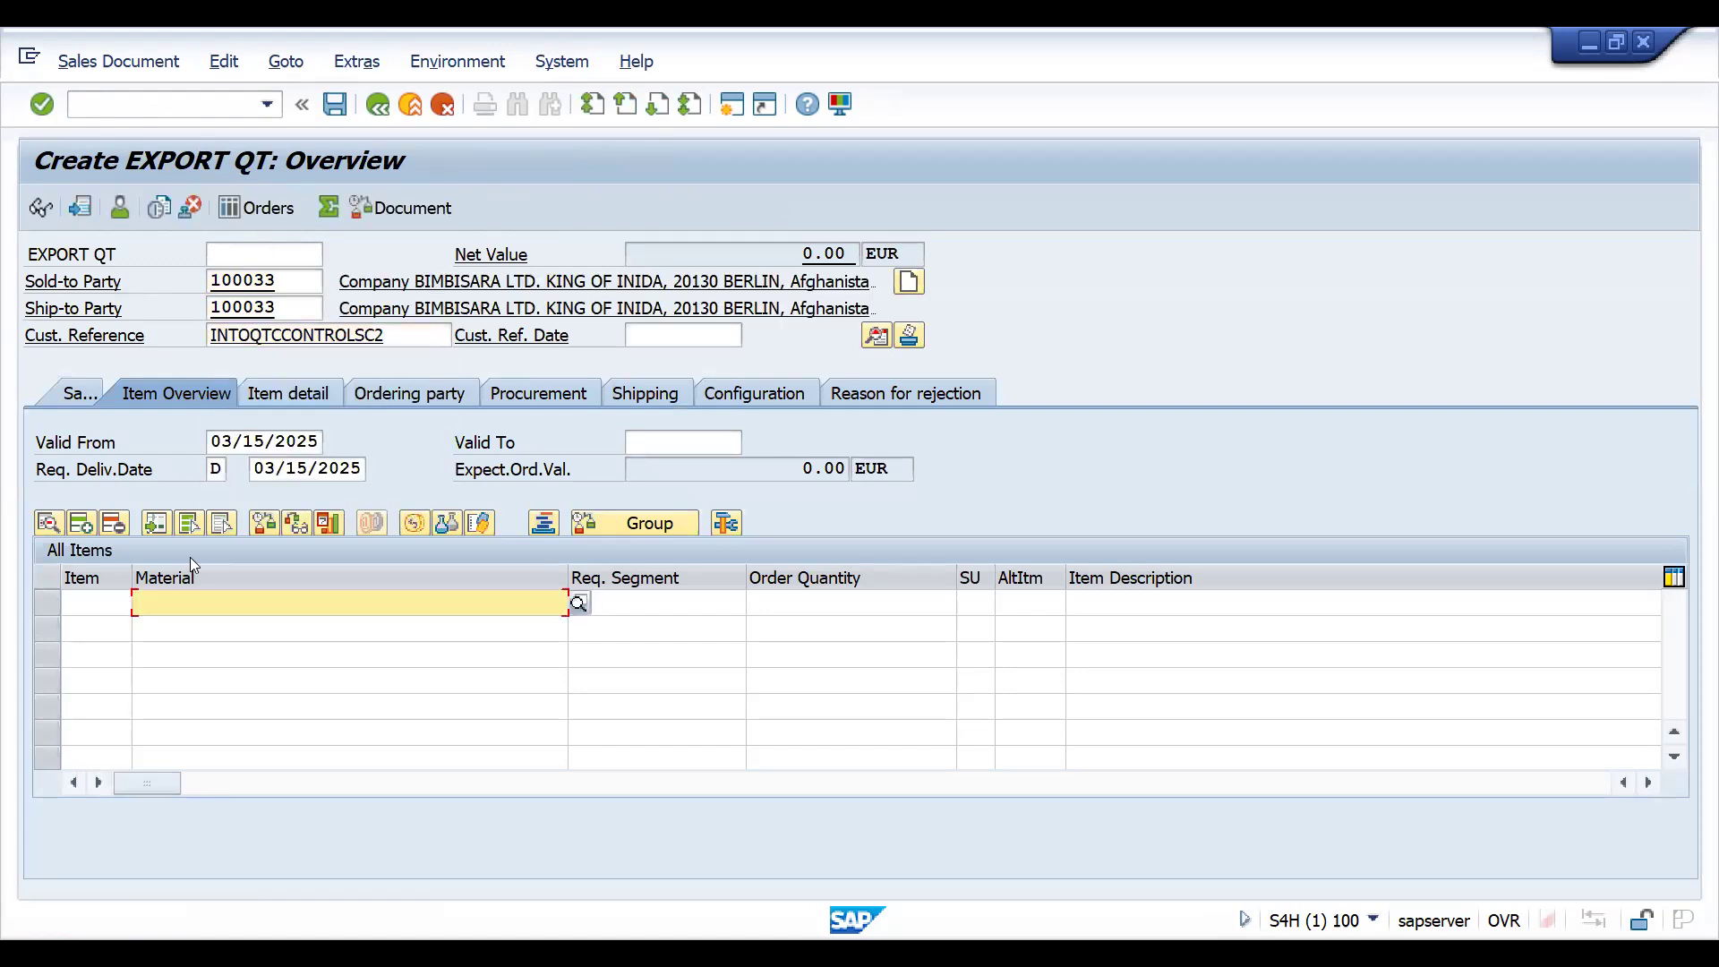
- Add material 25861 with order quantity 5 and set the Valid To date to 03/31/2025
text(25861)
key(Tab)
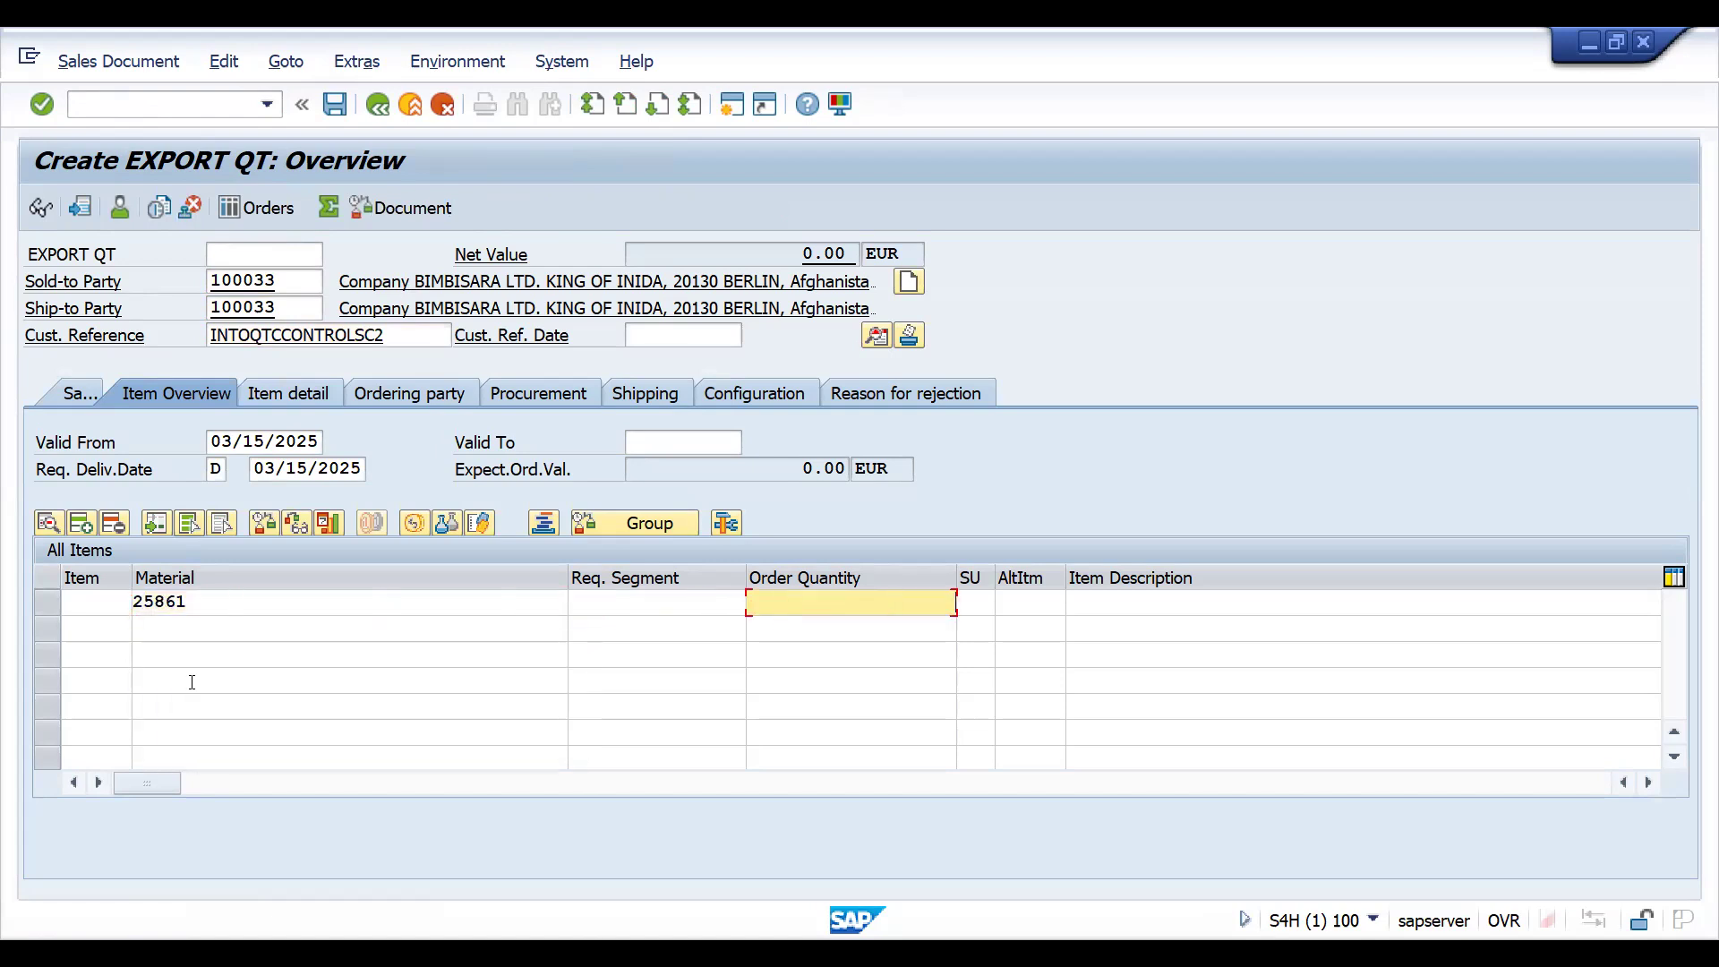
text(5)
key(Return)
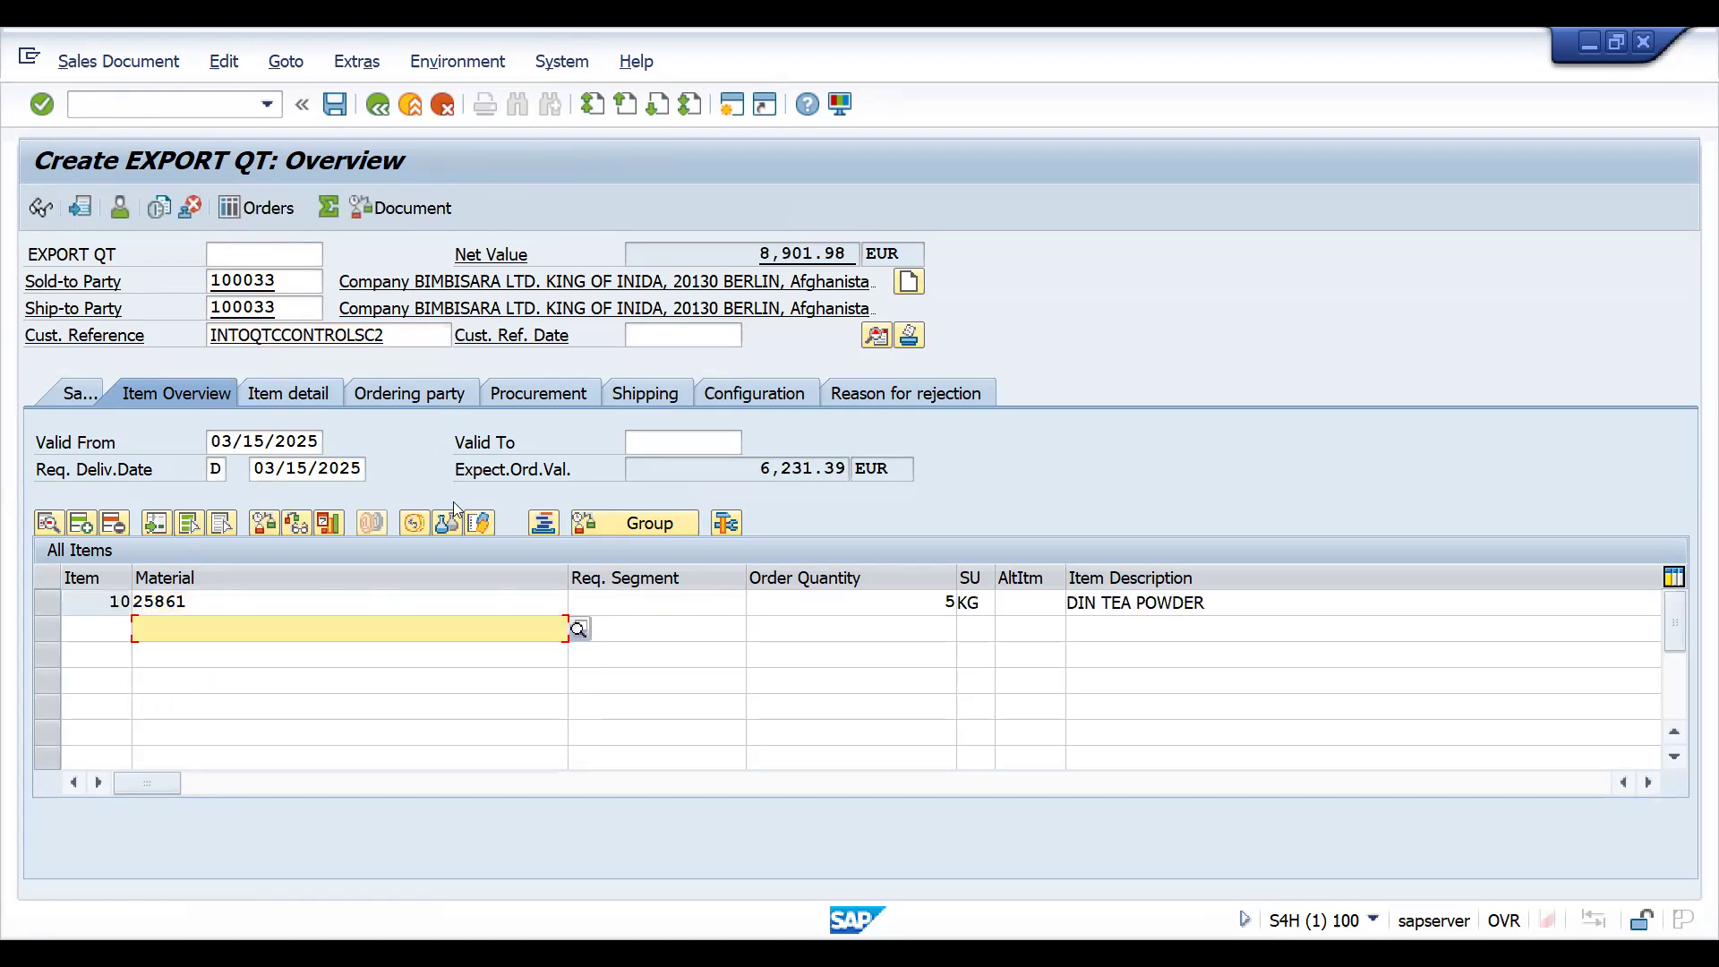
click(655, 449)
key(space)
key(Down)
key(Return)
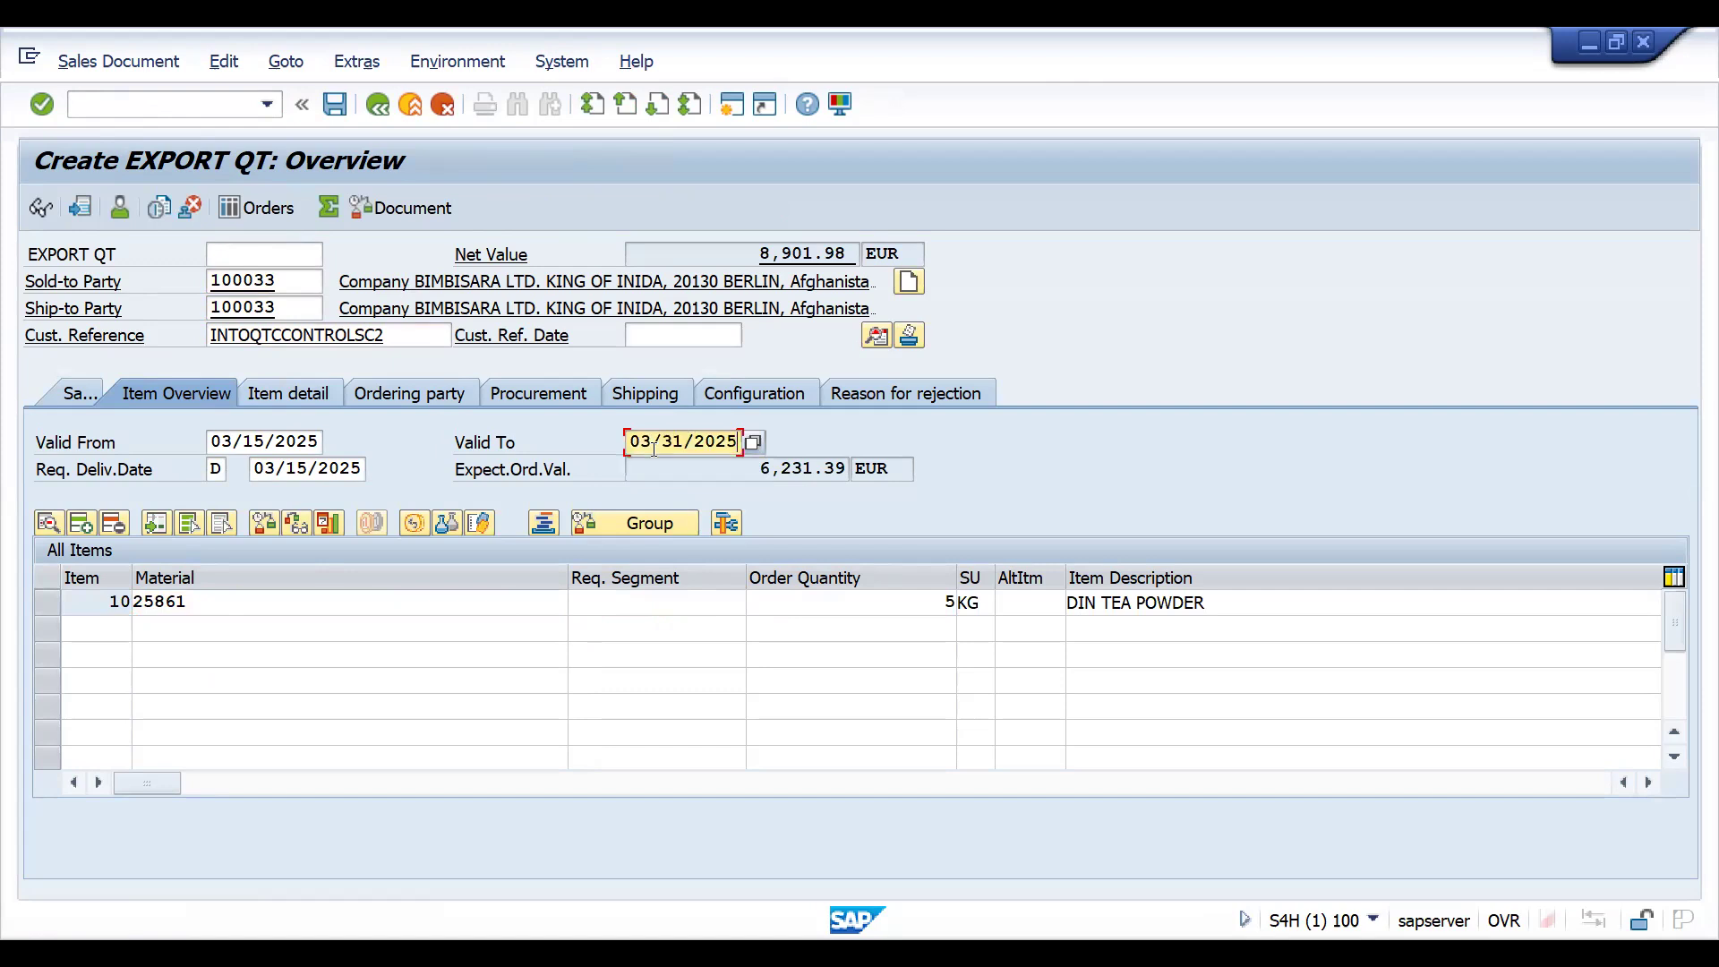
- Check the item category of the DIN TEA POWDER item and save the quotation
click(792, 600)
key(Tab)
key(Tab)
key(Tab)
key(Tab)
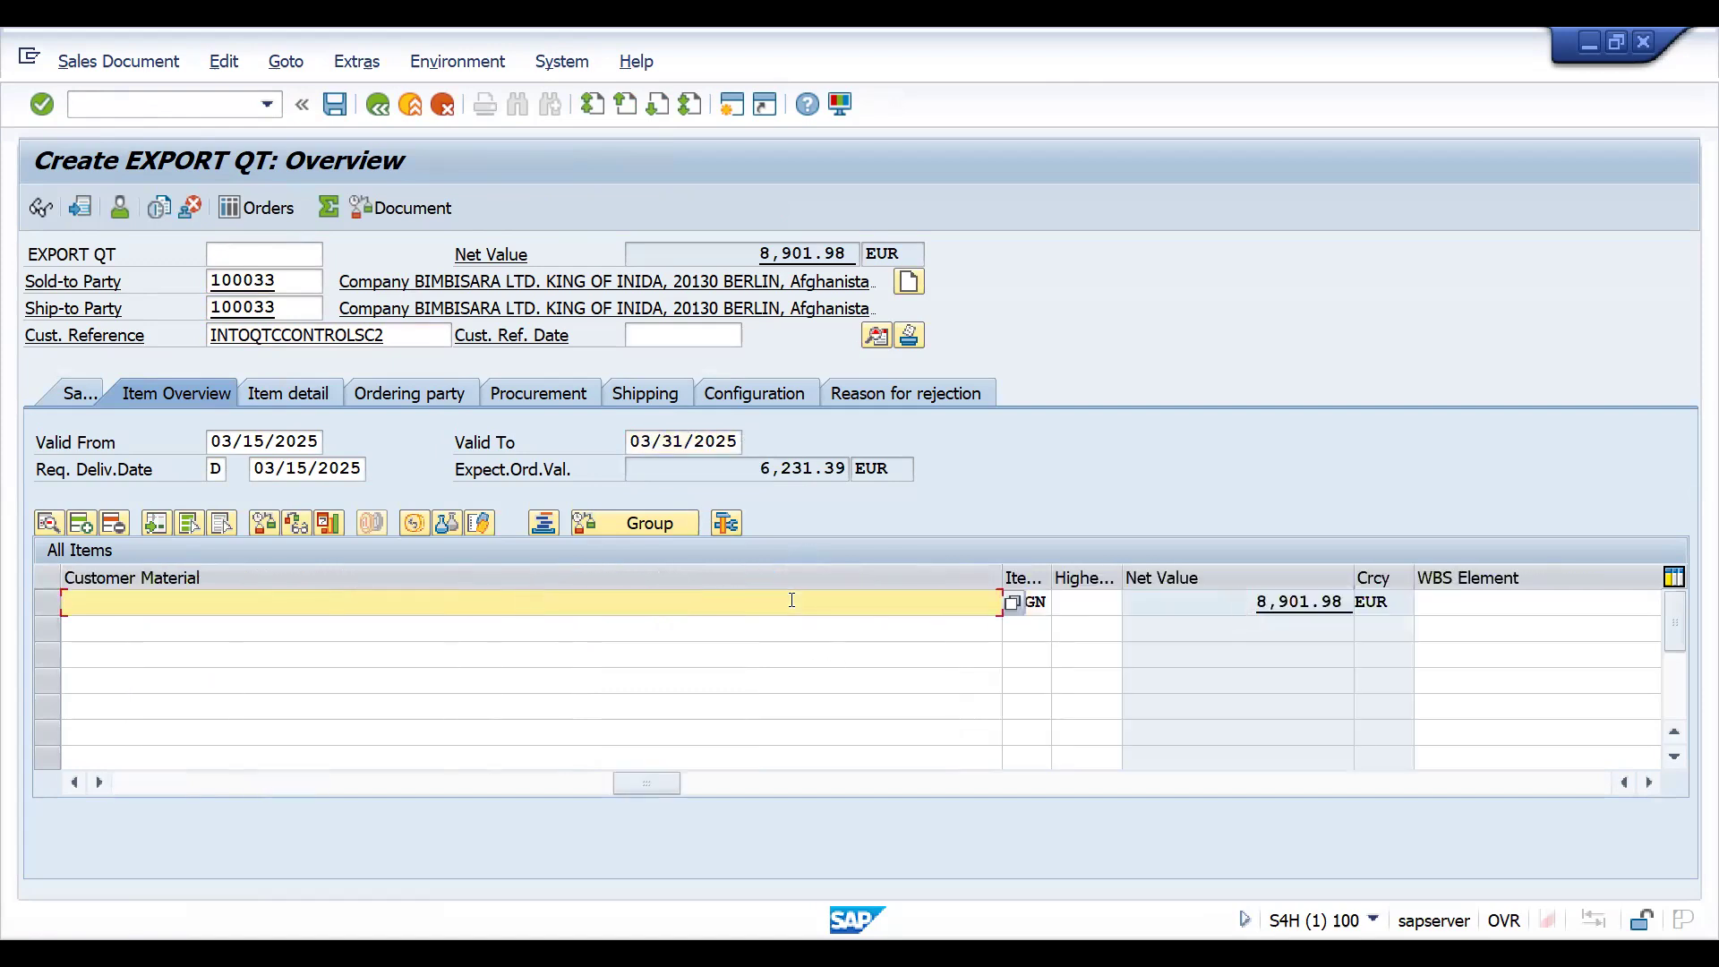
key(Tab)
key(Tab)
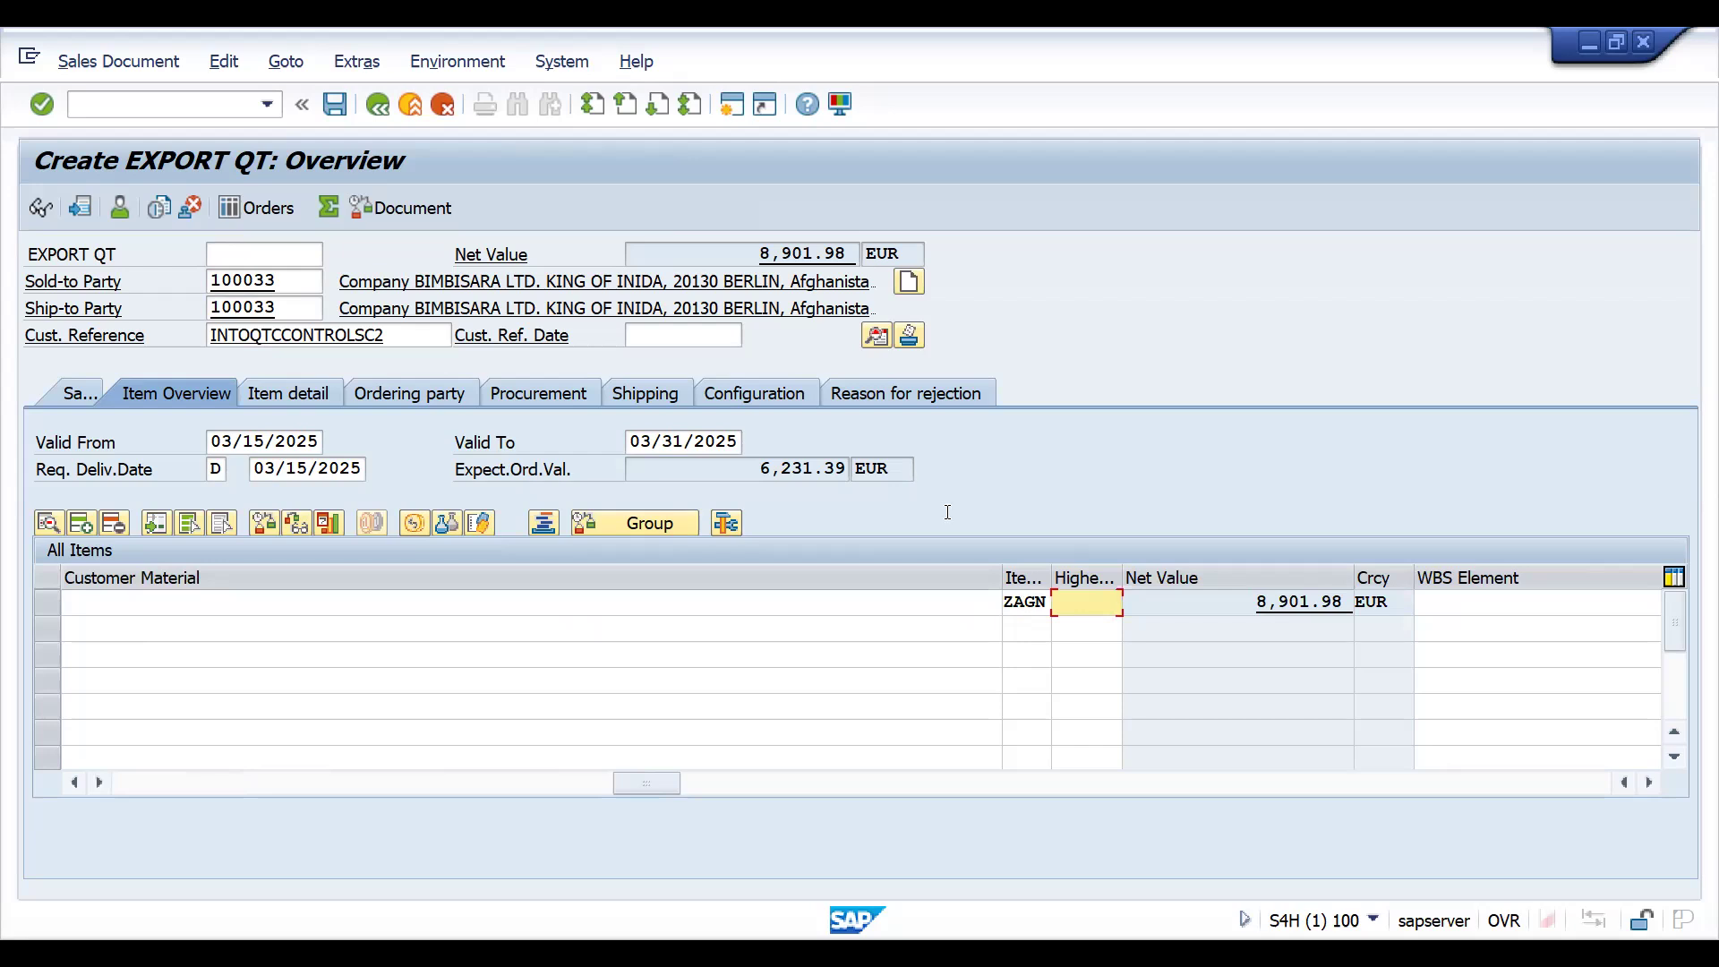
click(345, 102)
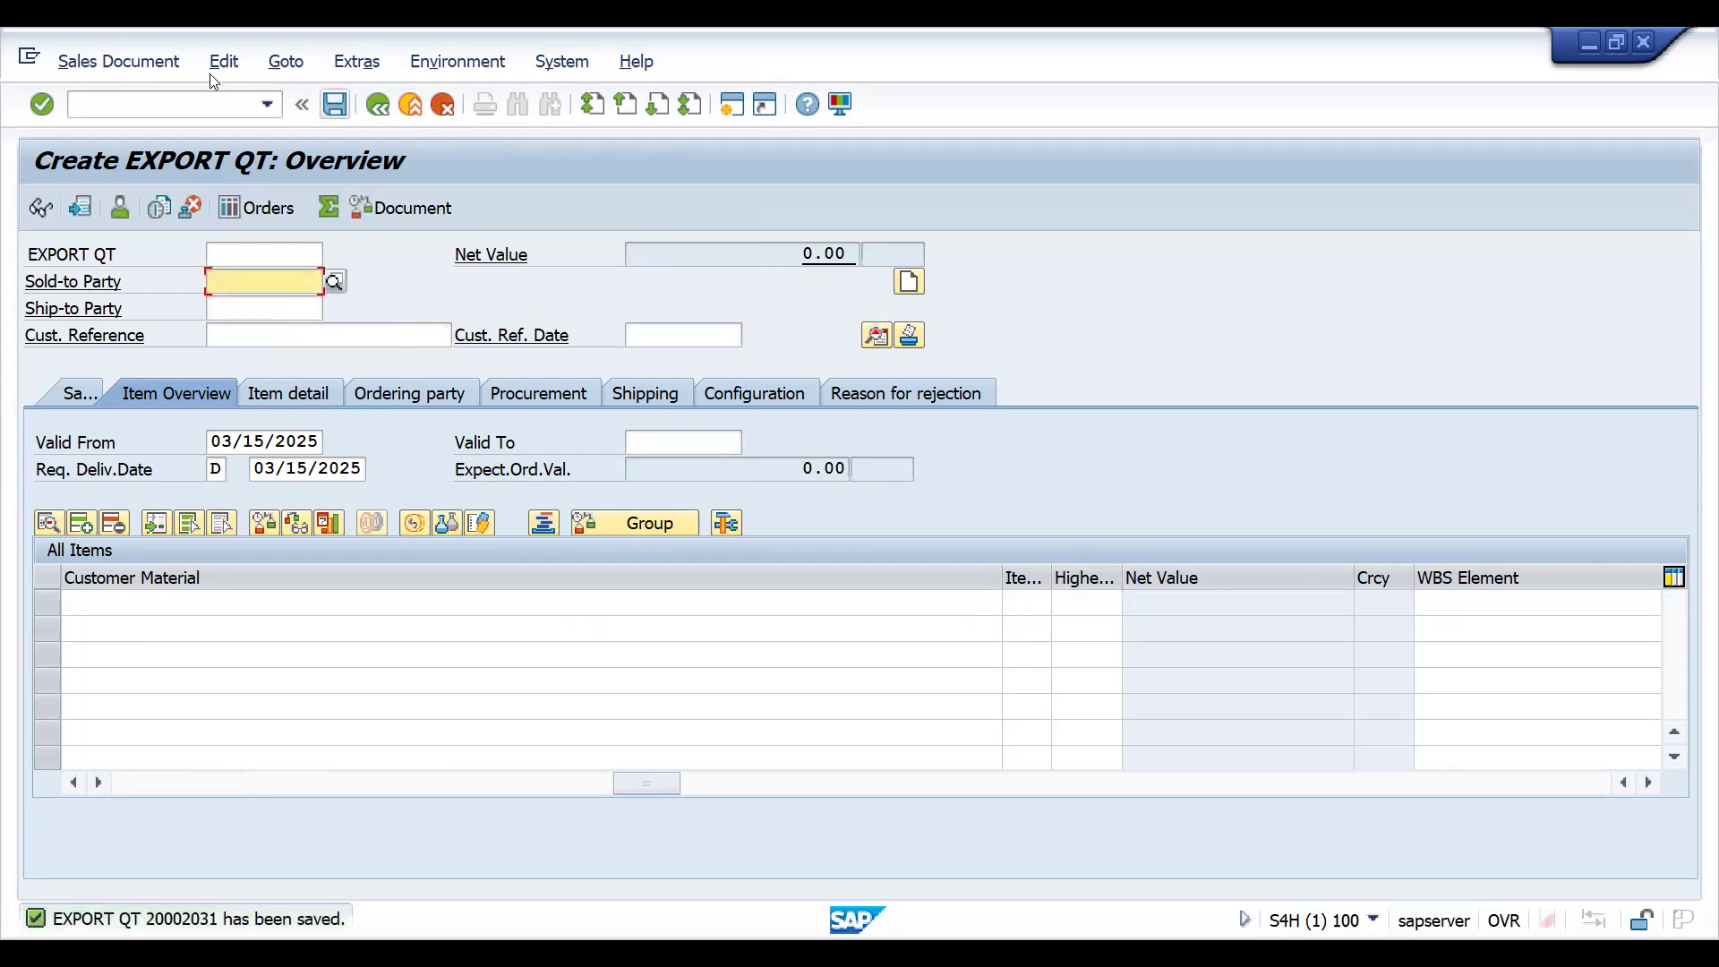
- Open the display screen for the newly saved quotation with transaction VA23
click(149, 102)
text(/NVA2)
key(Return)
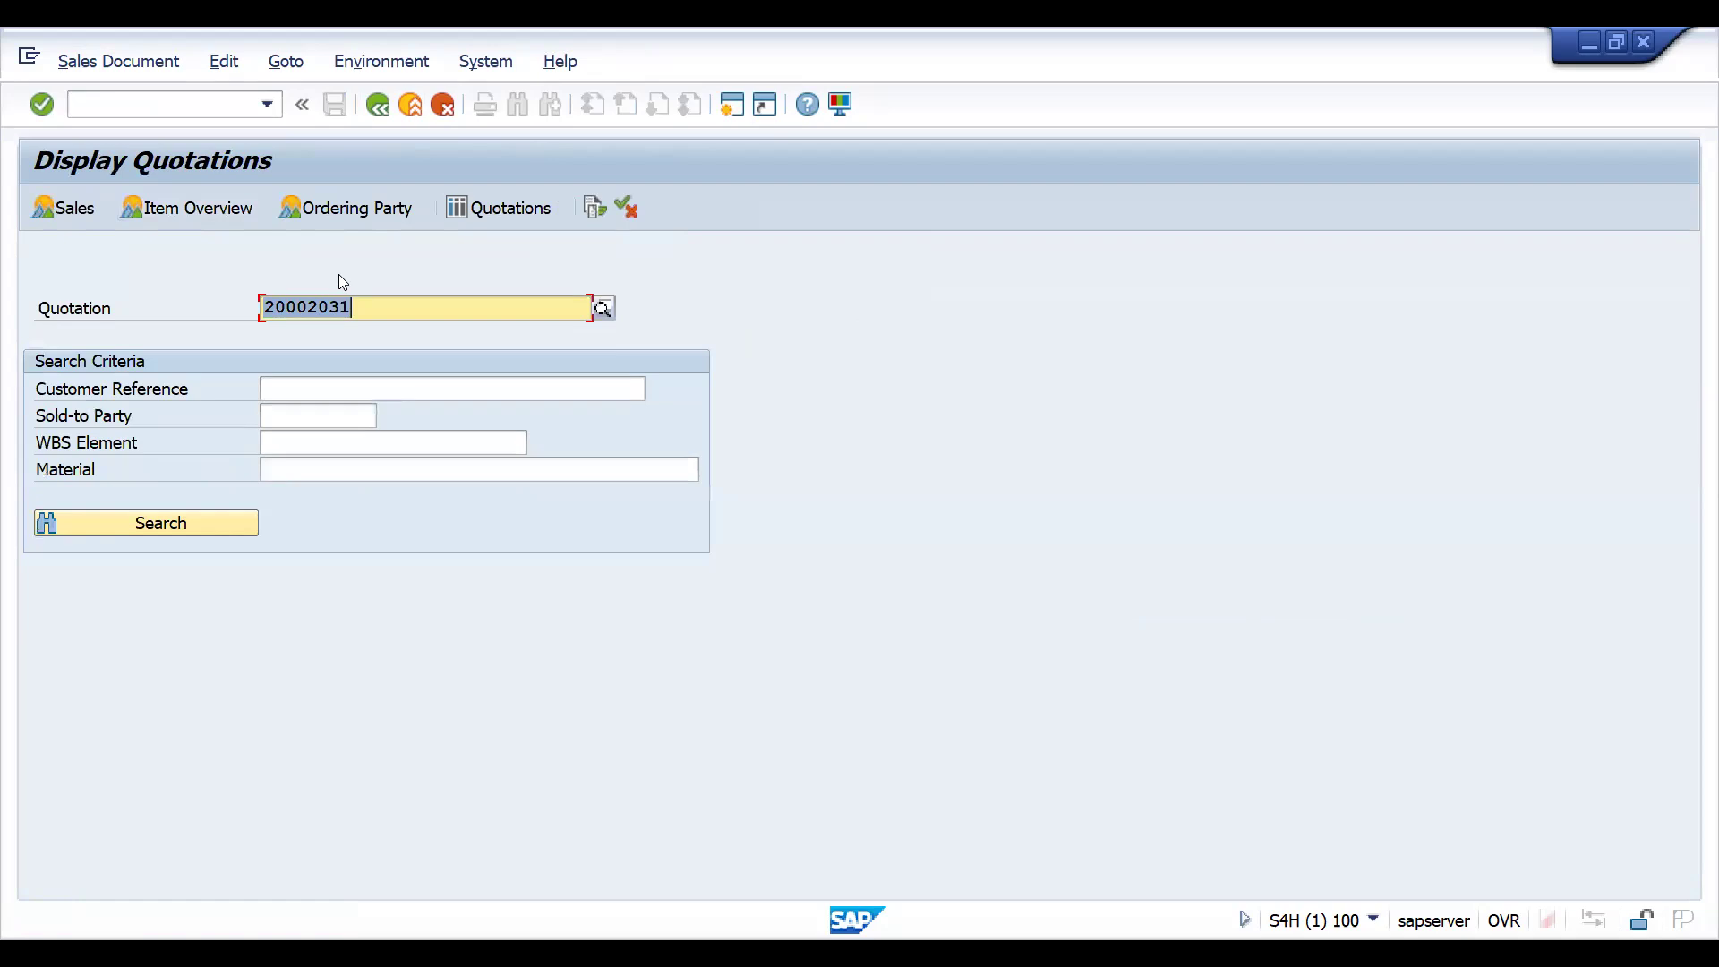
- Start creating another quotation with transaction VA21
click(139, 103)
text(/NVA)
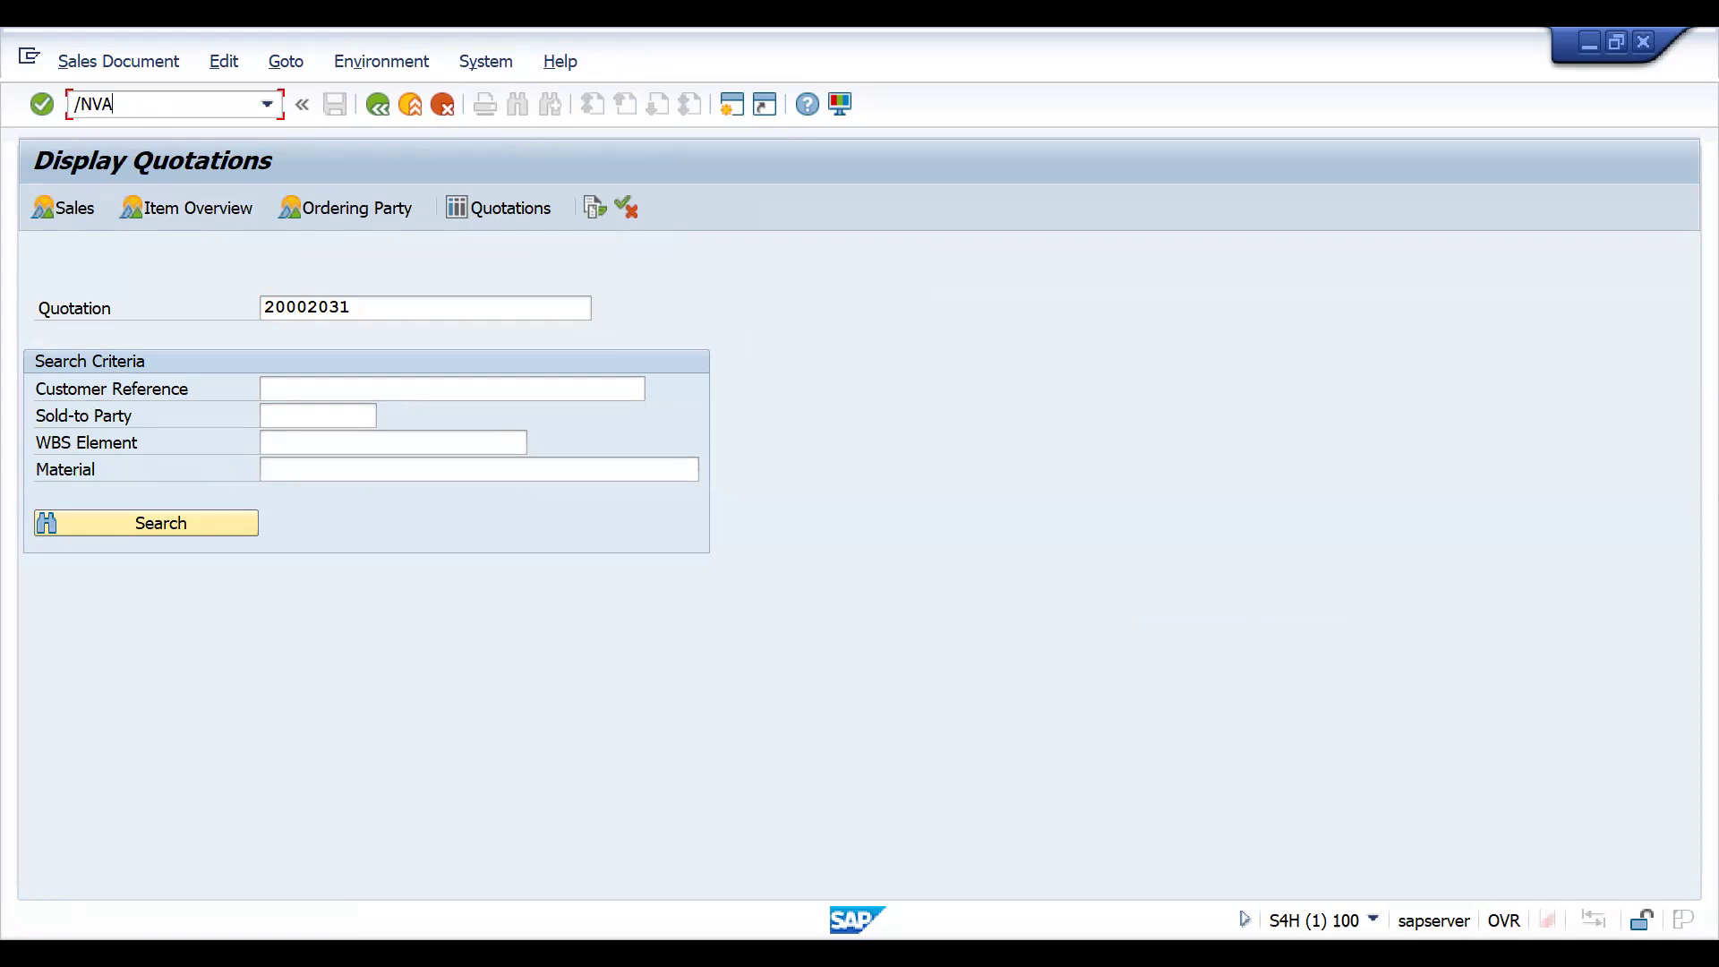
text(21)
key(Return)
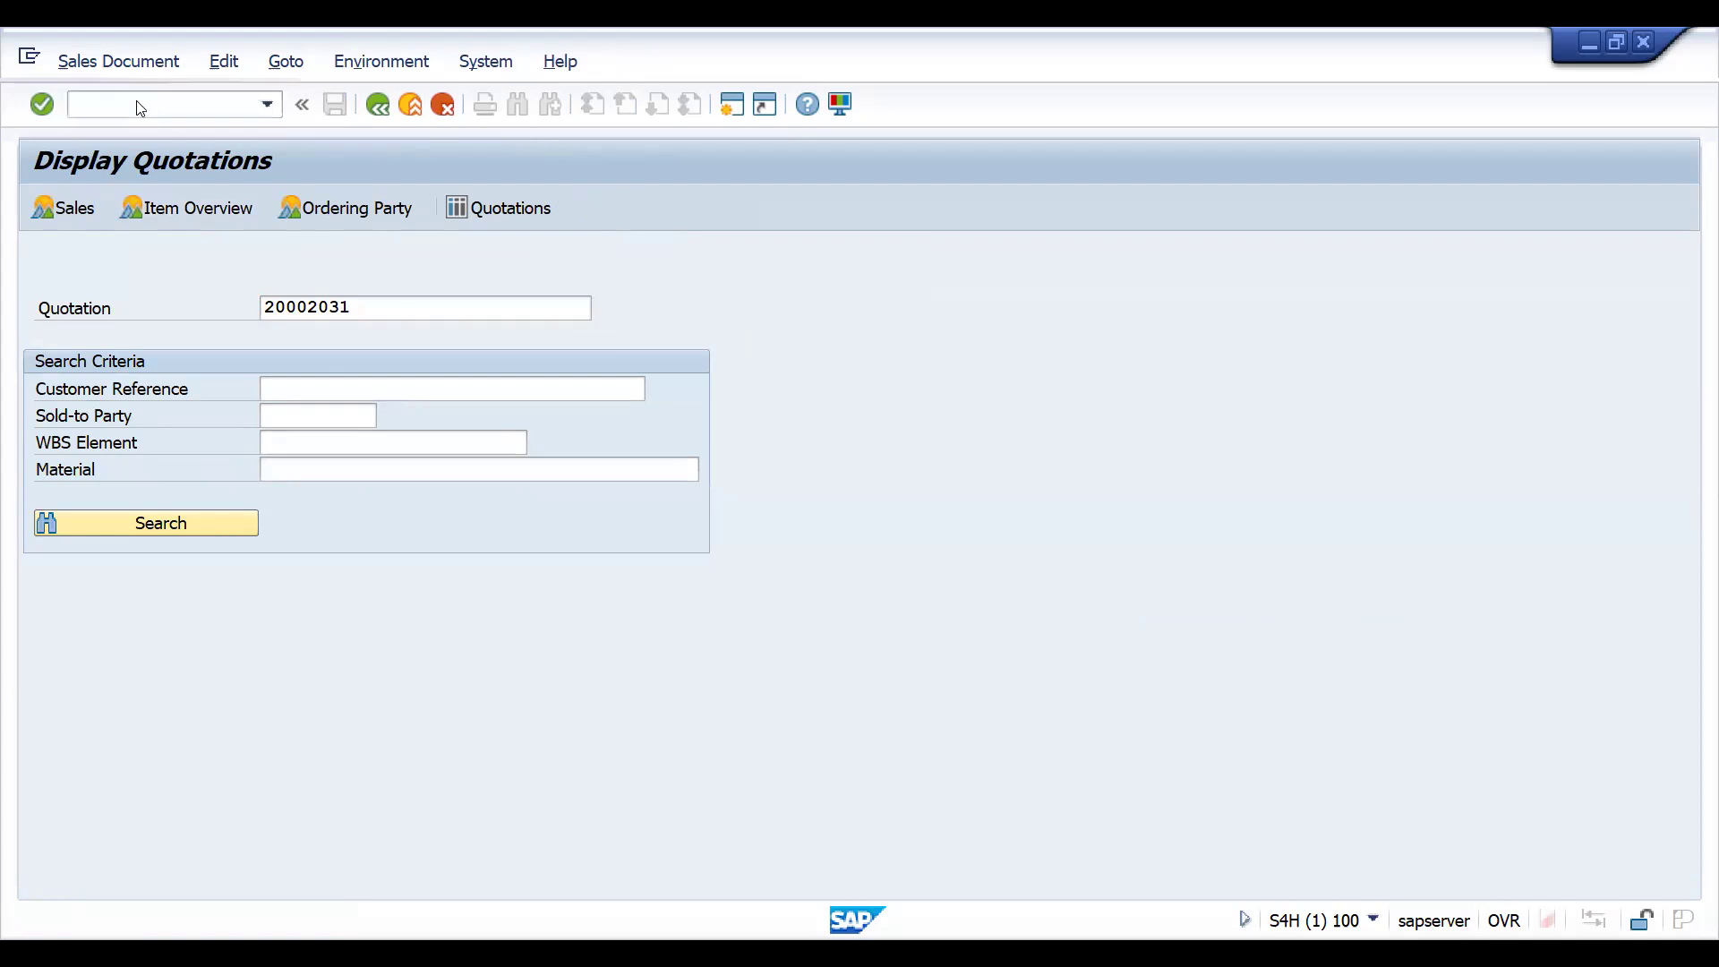
- Try to create a ZZQT quotation with reference to the previously saved quotation and read the error message's details
click(162, 202)
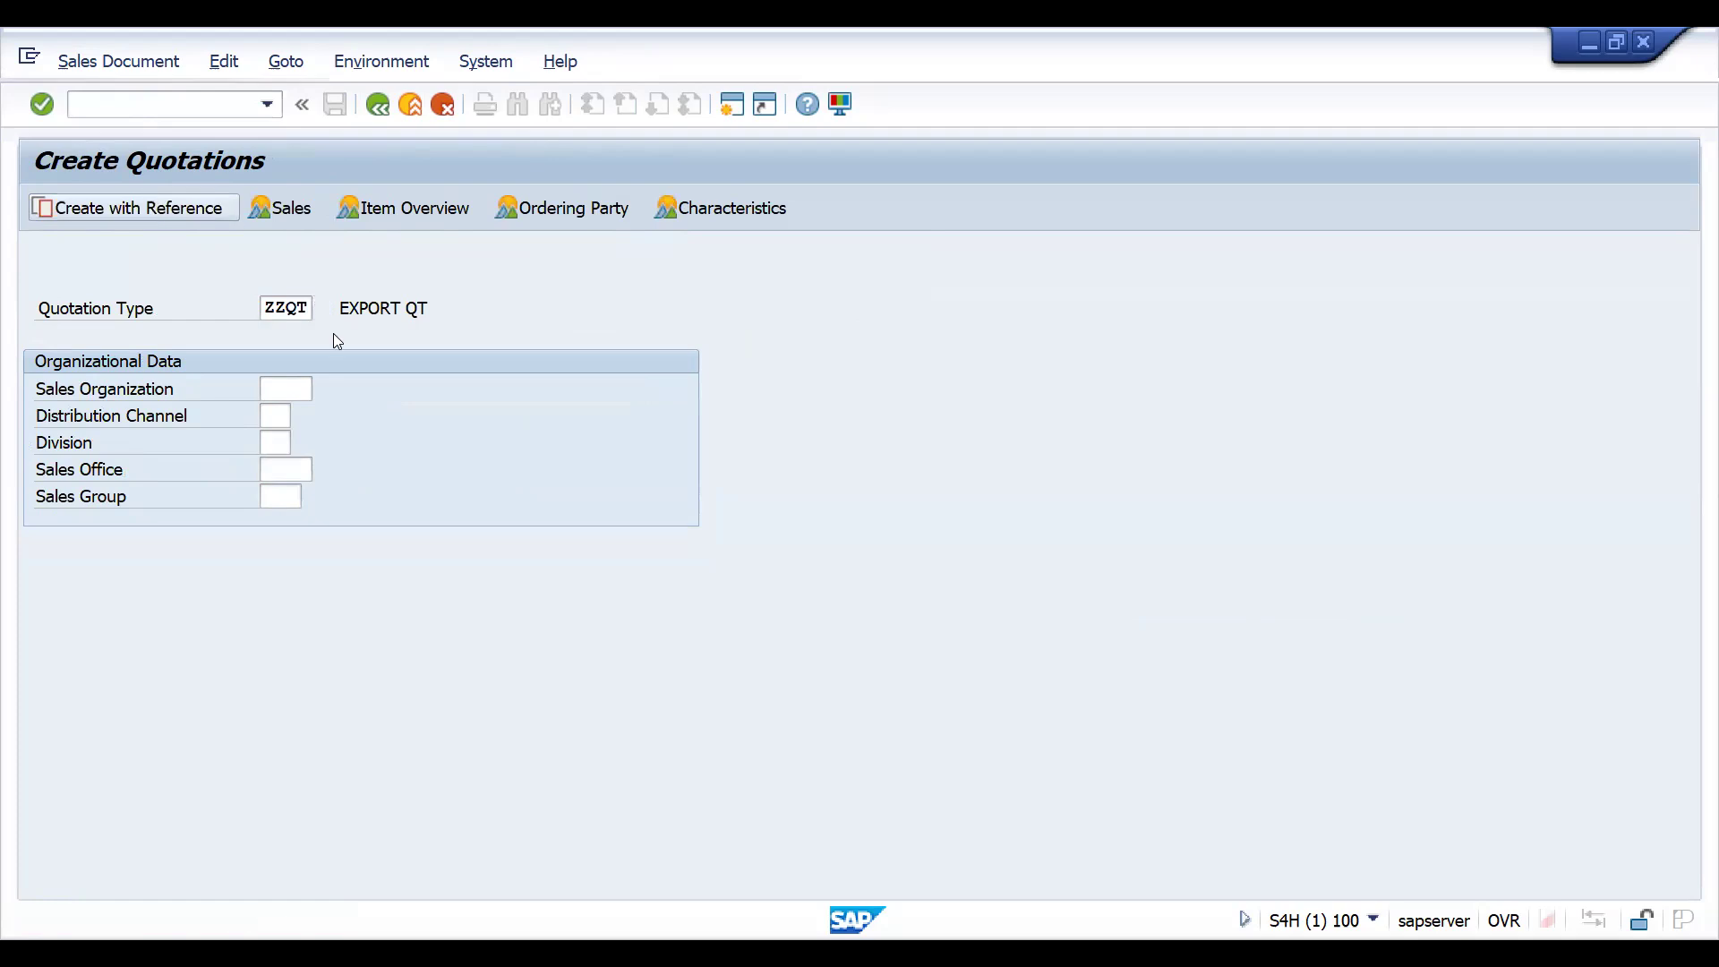
click(235, 439)
text(20002031)
click(646, 920)
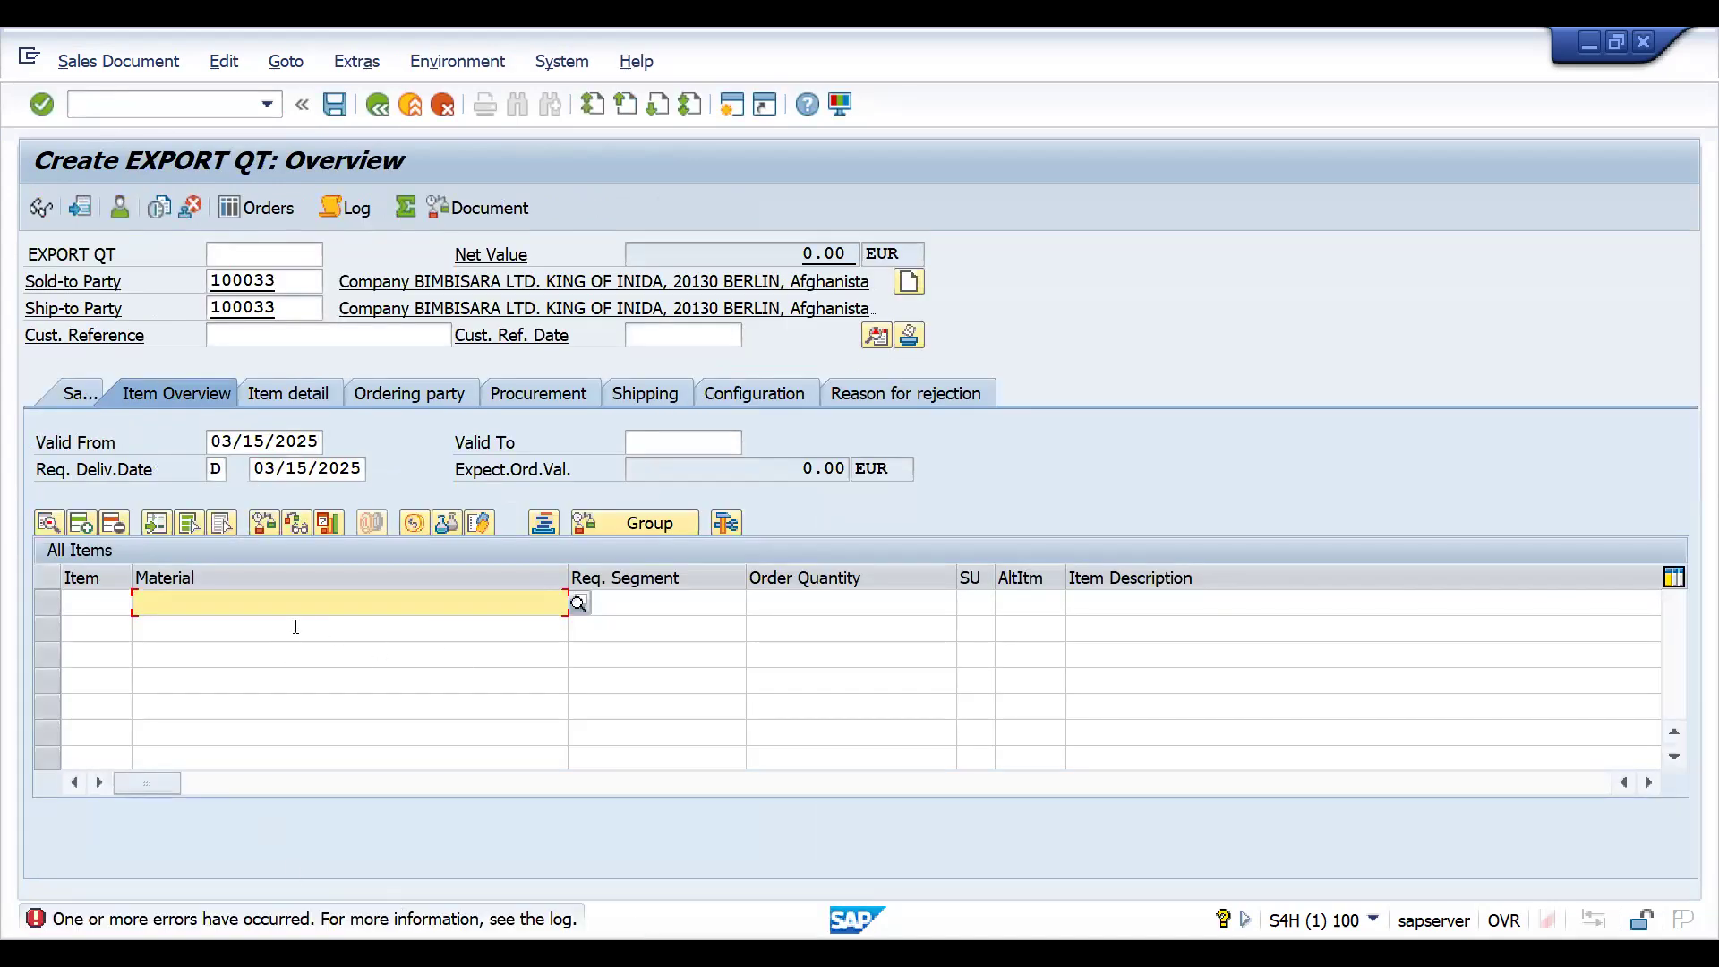
click(477, 921)
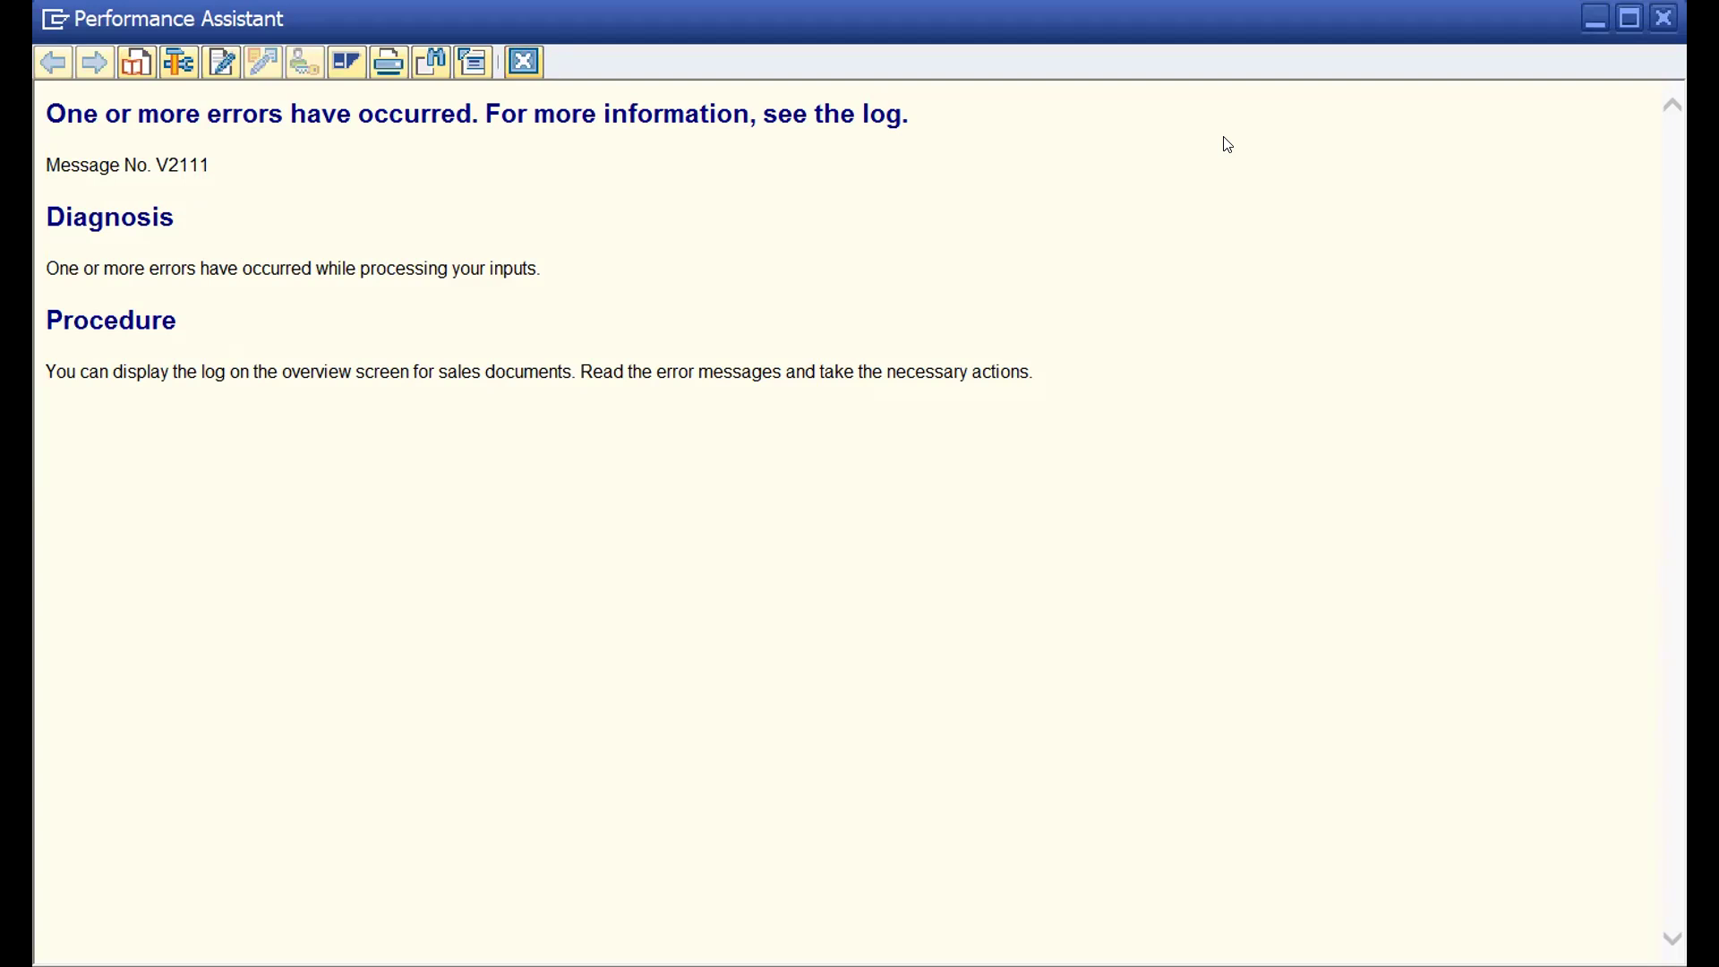
click(228, 607)
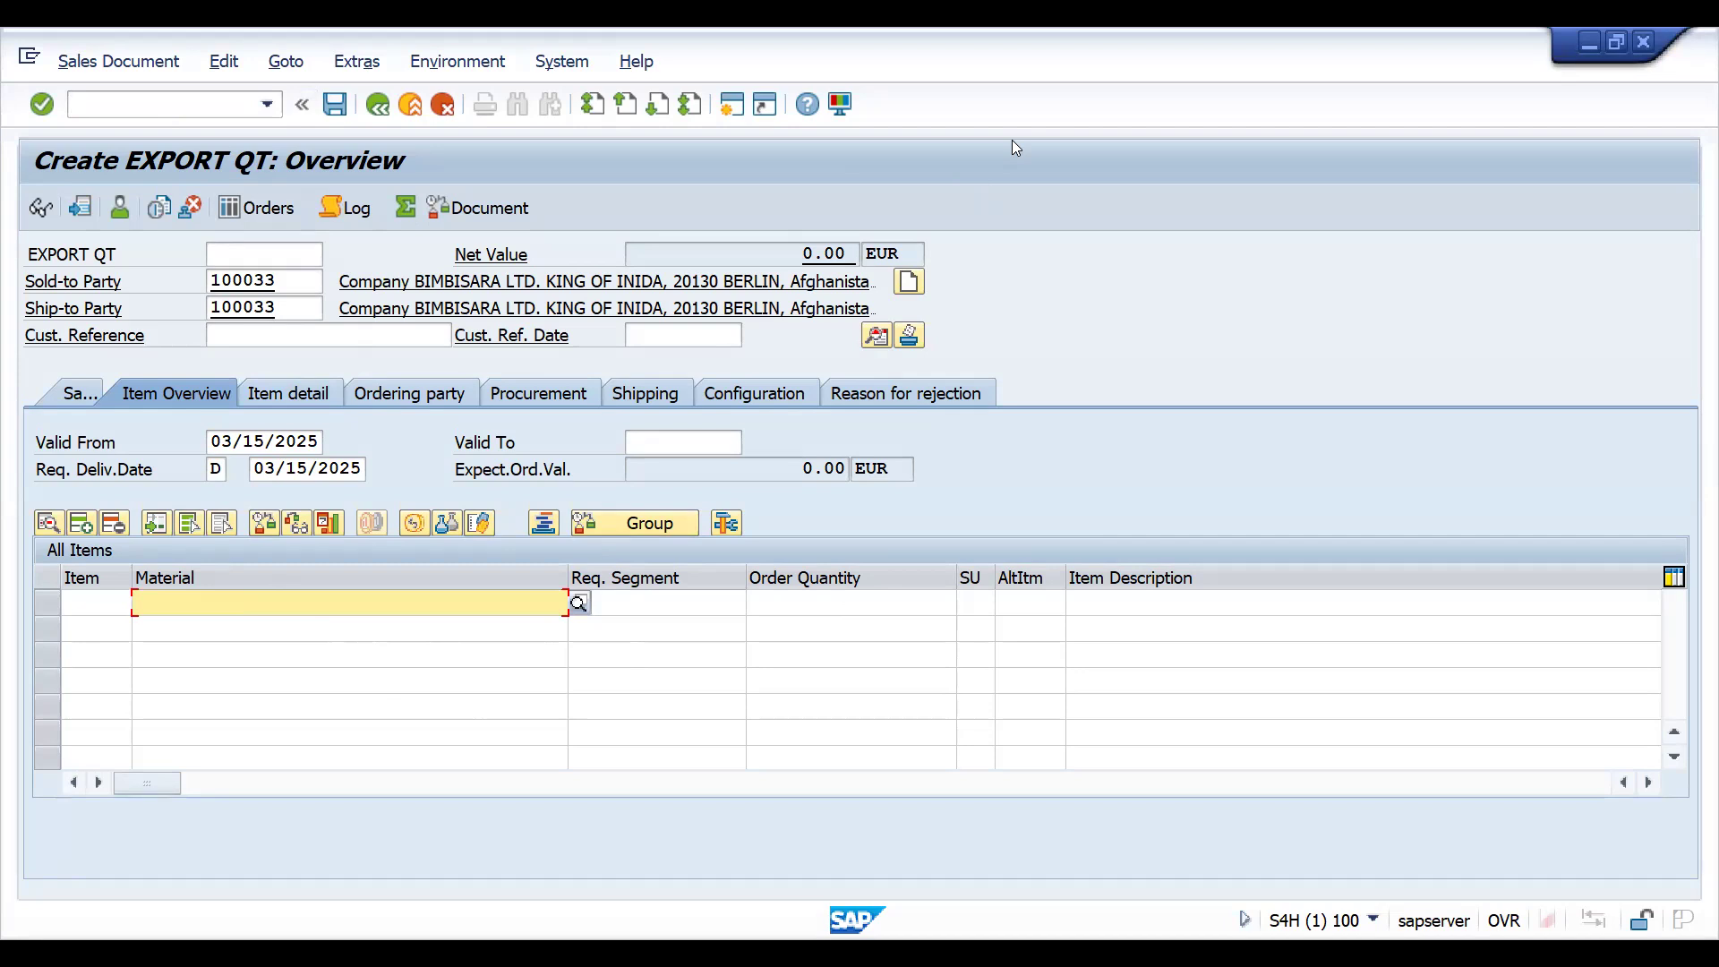
- In the ZZQT-to-ZZQT item copy control, copy the AGN entry and set its source item category to ZAGN
key(alt+Tab)
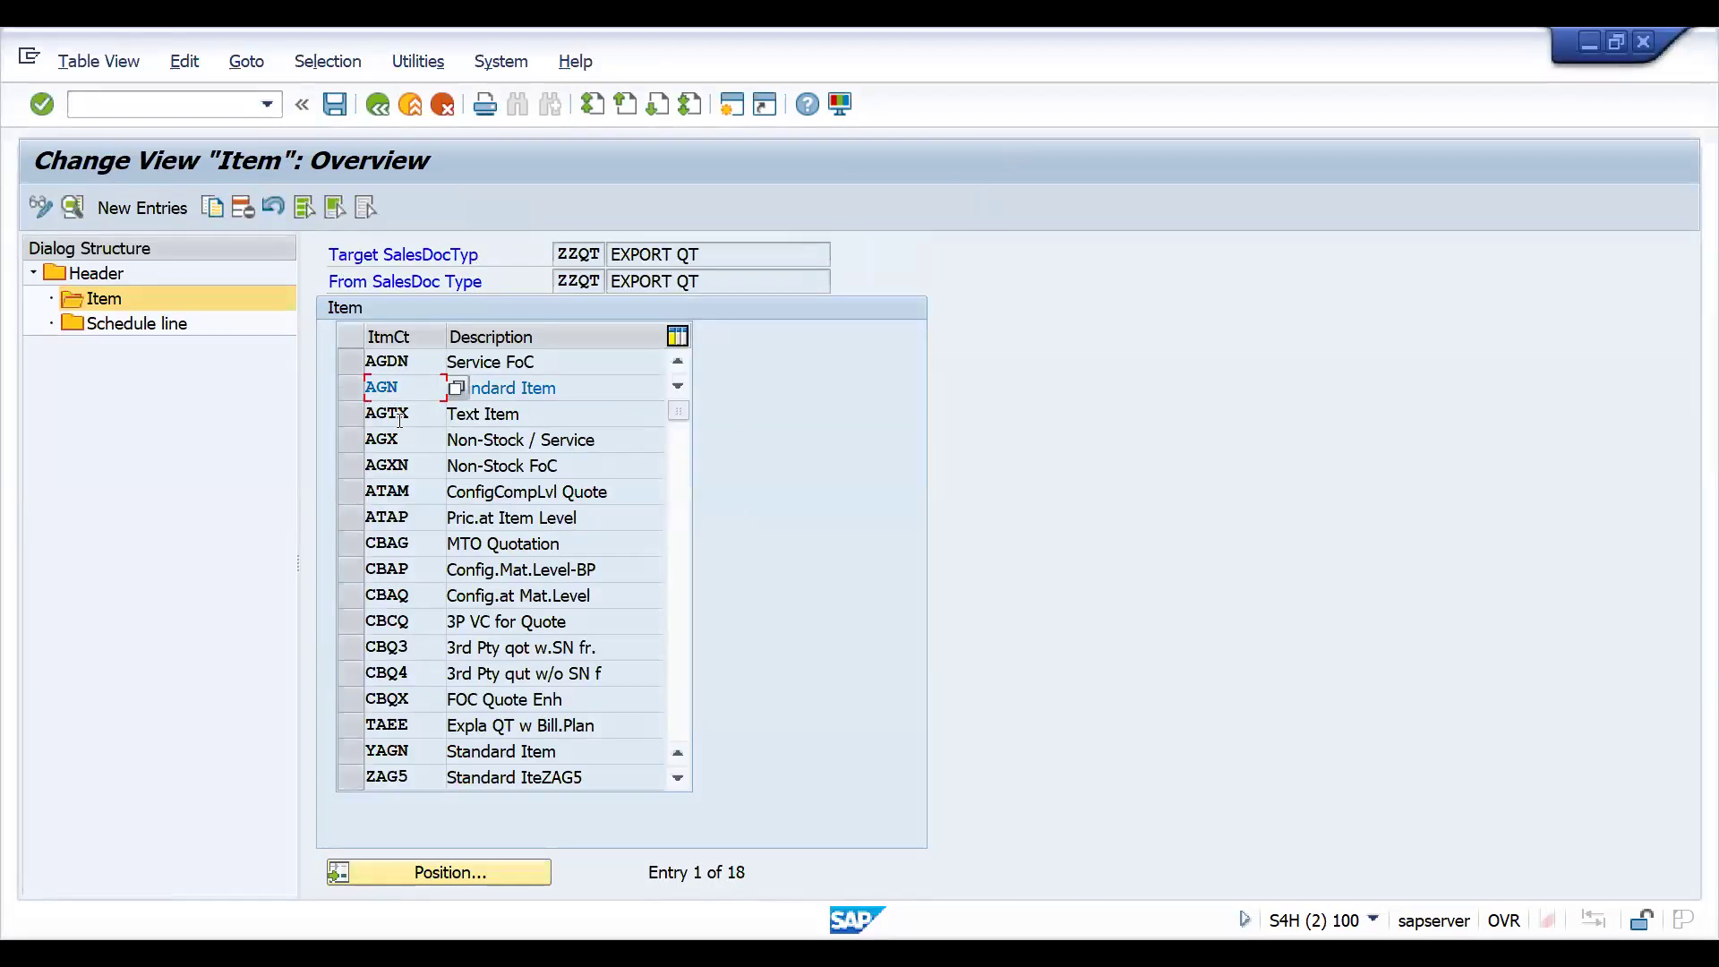
click(352, 392)
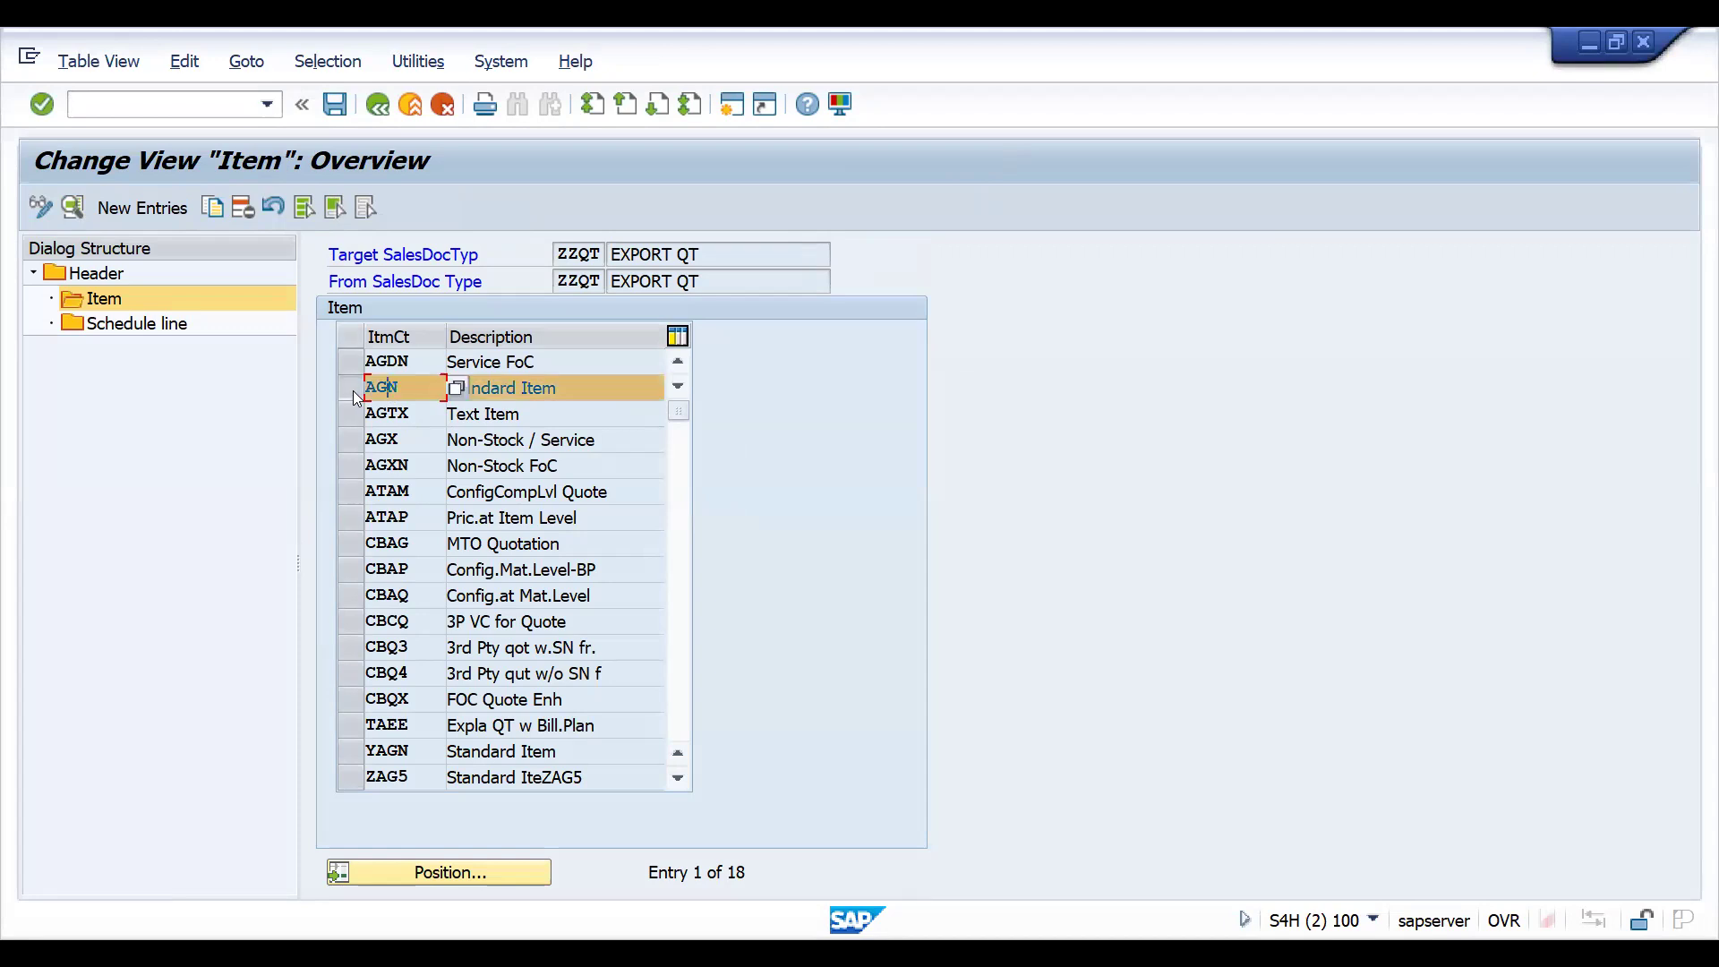
click(209, 209)
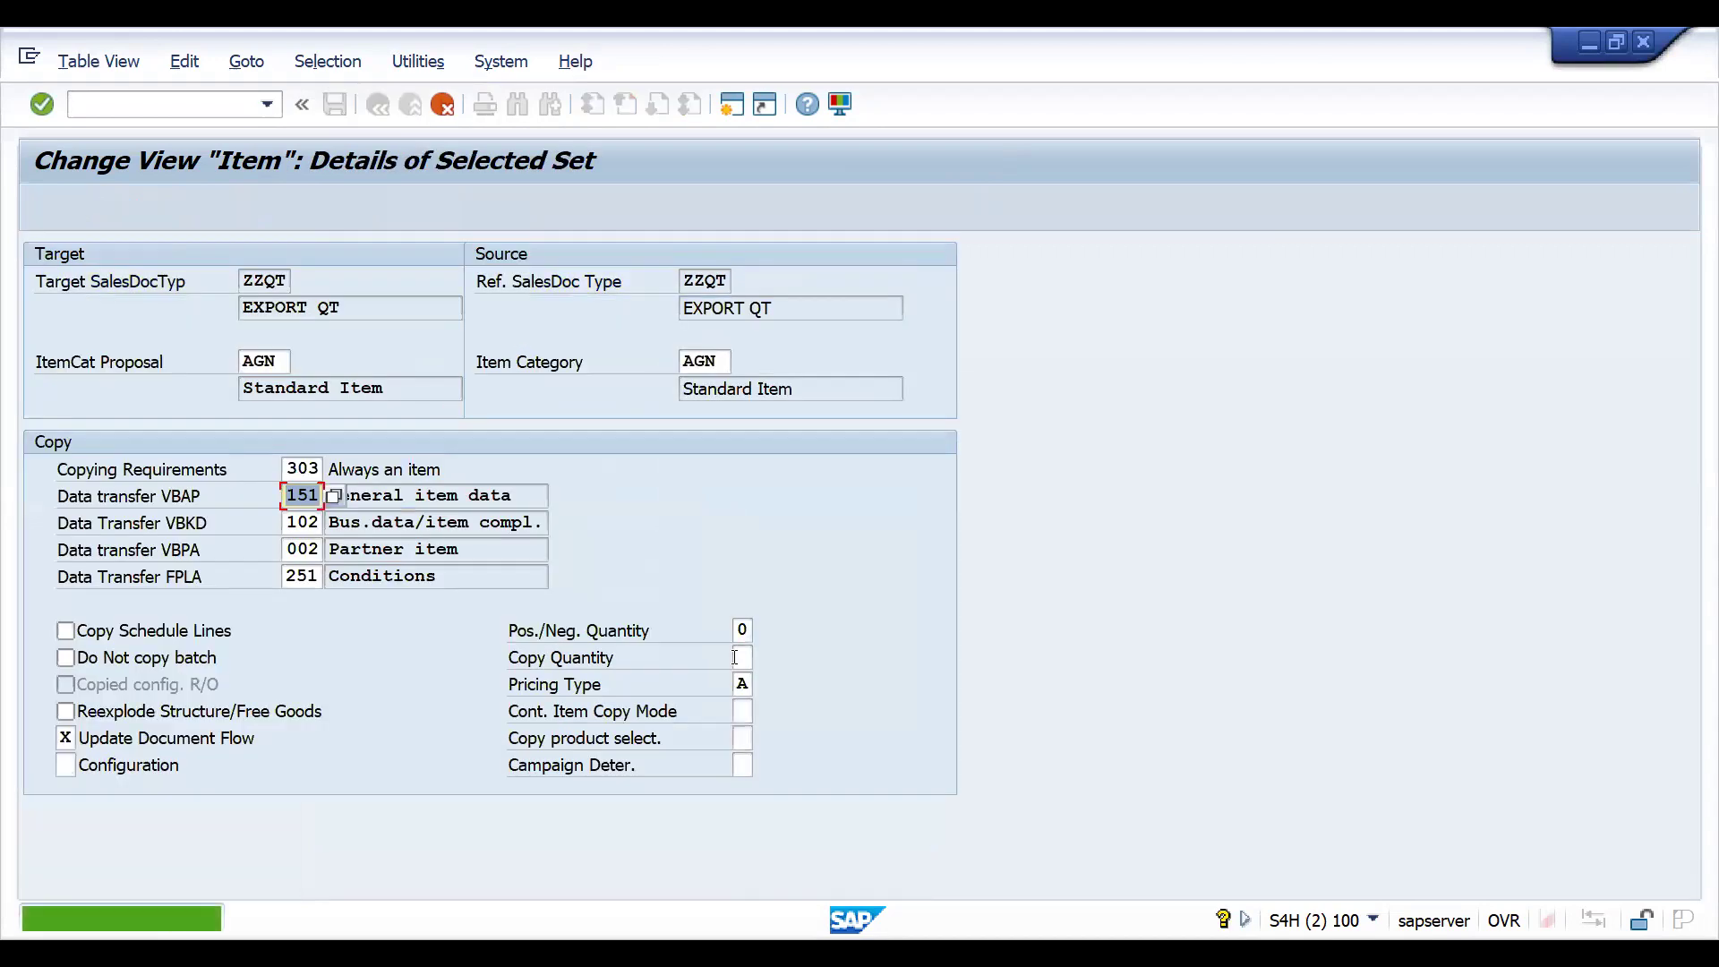
click(722, 360)
key(BackSpace)
key(BackSpace)
key(BackSpace)
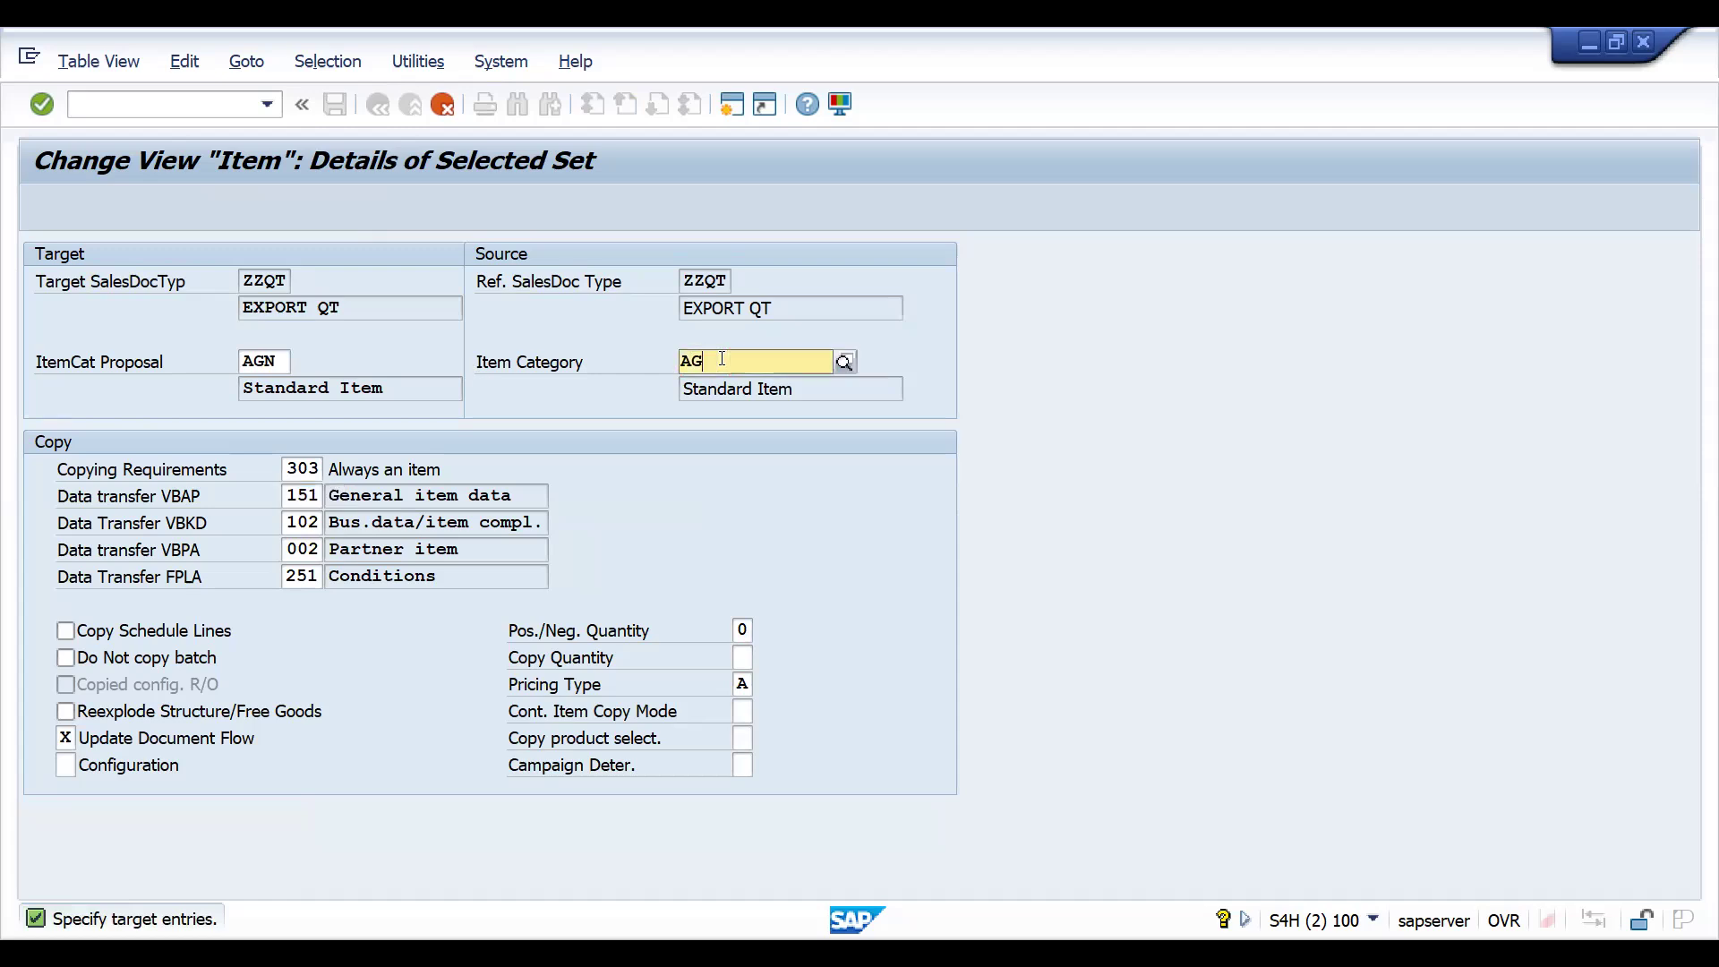
text(ZZAGN)
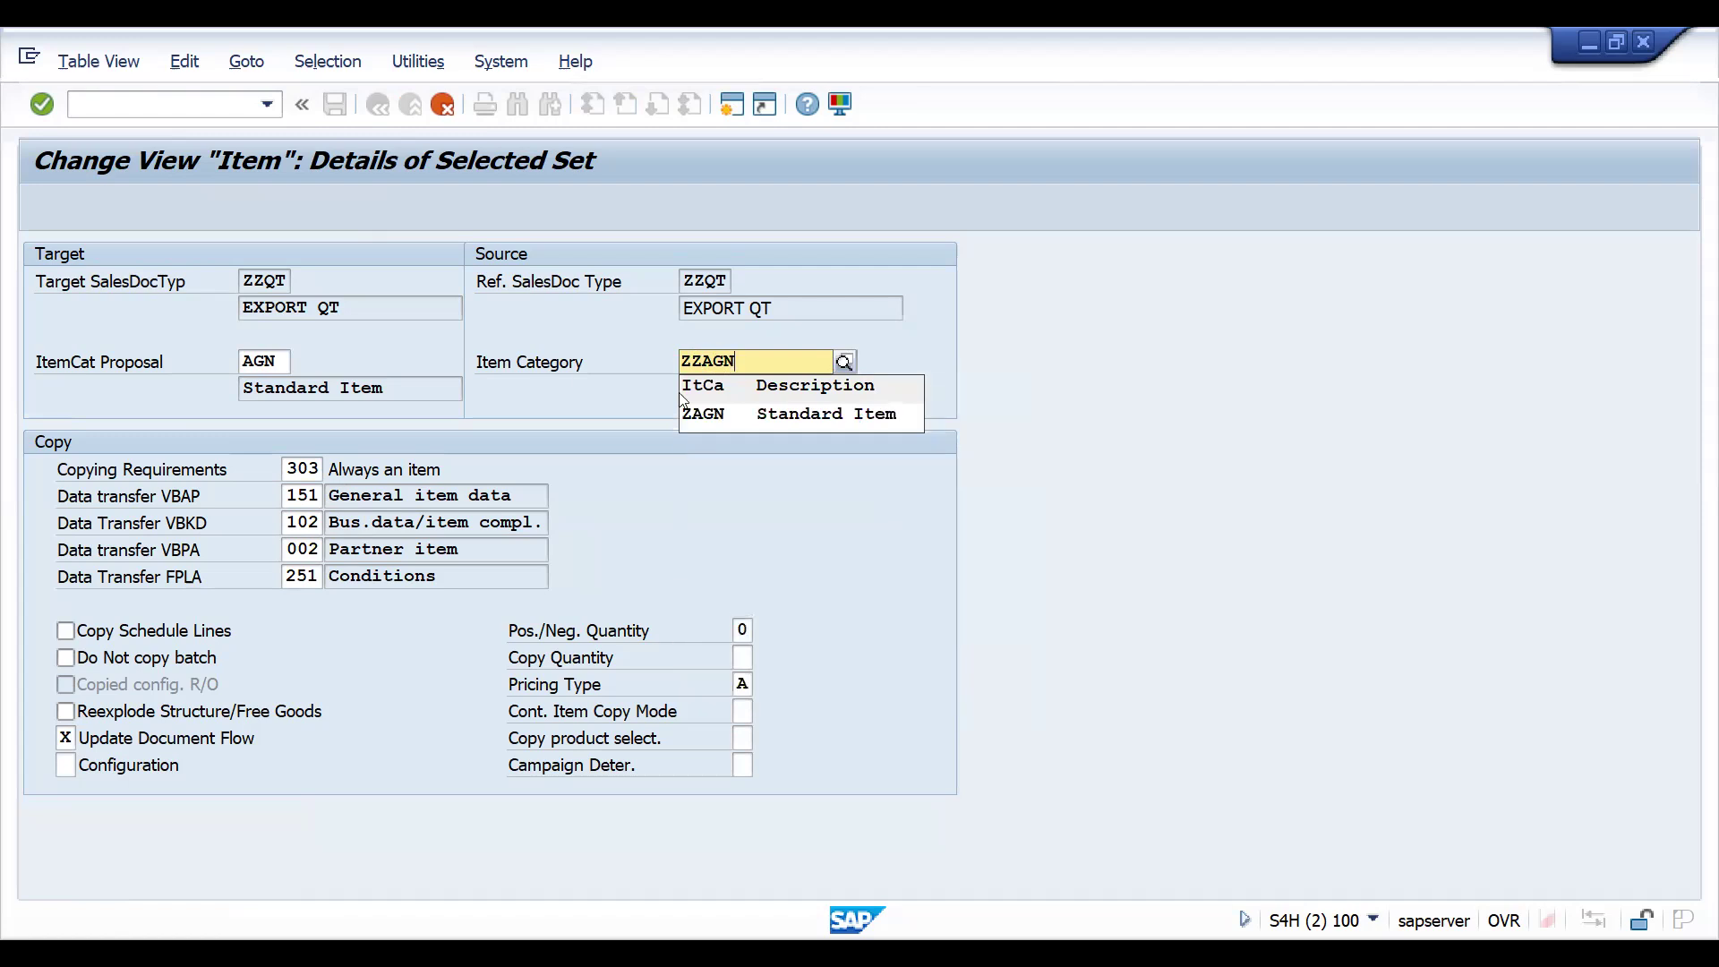
click(694, 360)
key(BackSpace)
- Set the item category proposal of the copied entry to ZAGN and save the copy control
double_click(283, 362)
text(ZAGN)
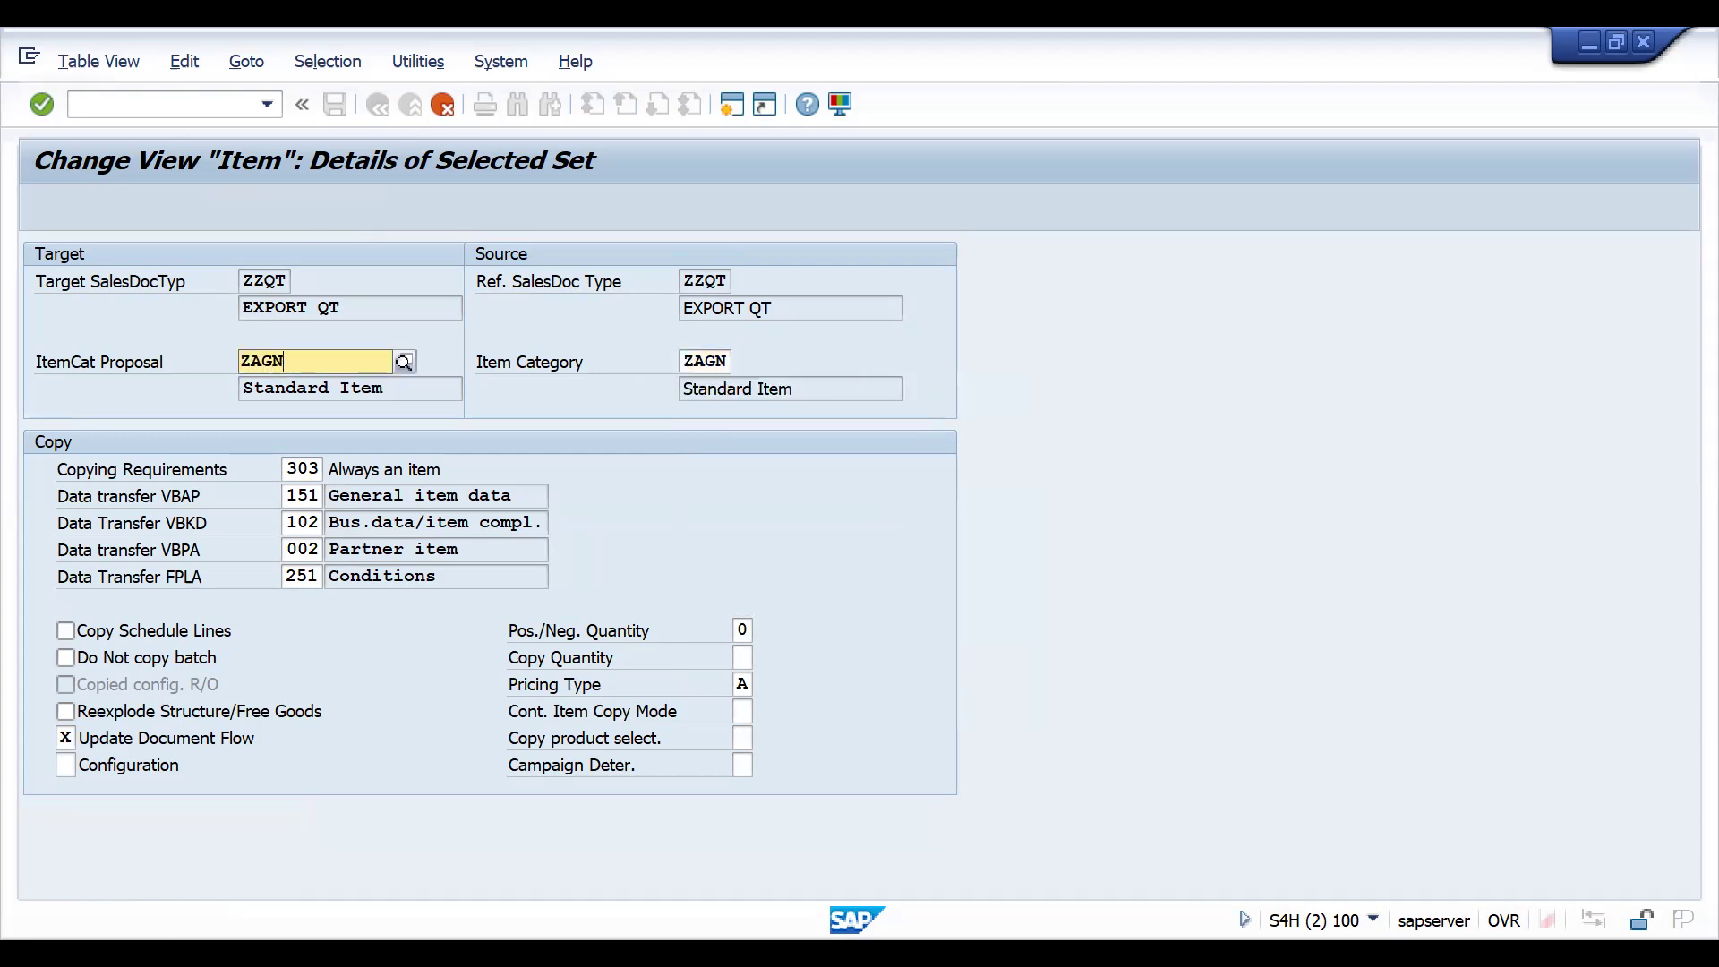
key(Return)
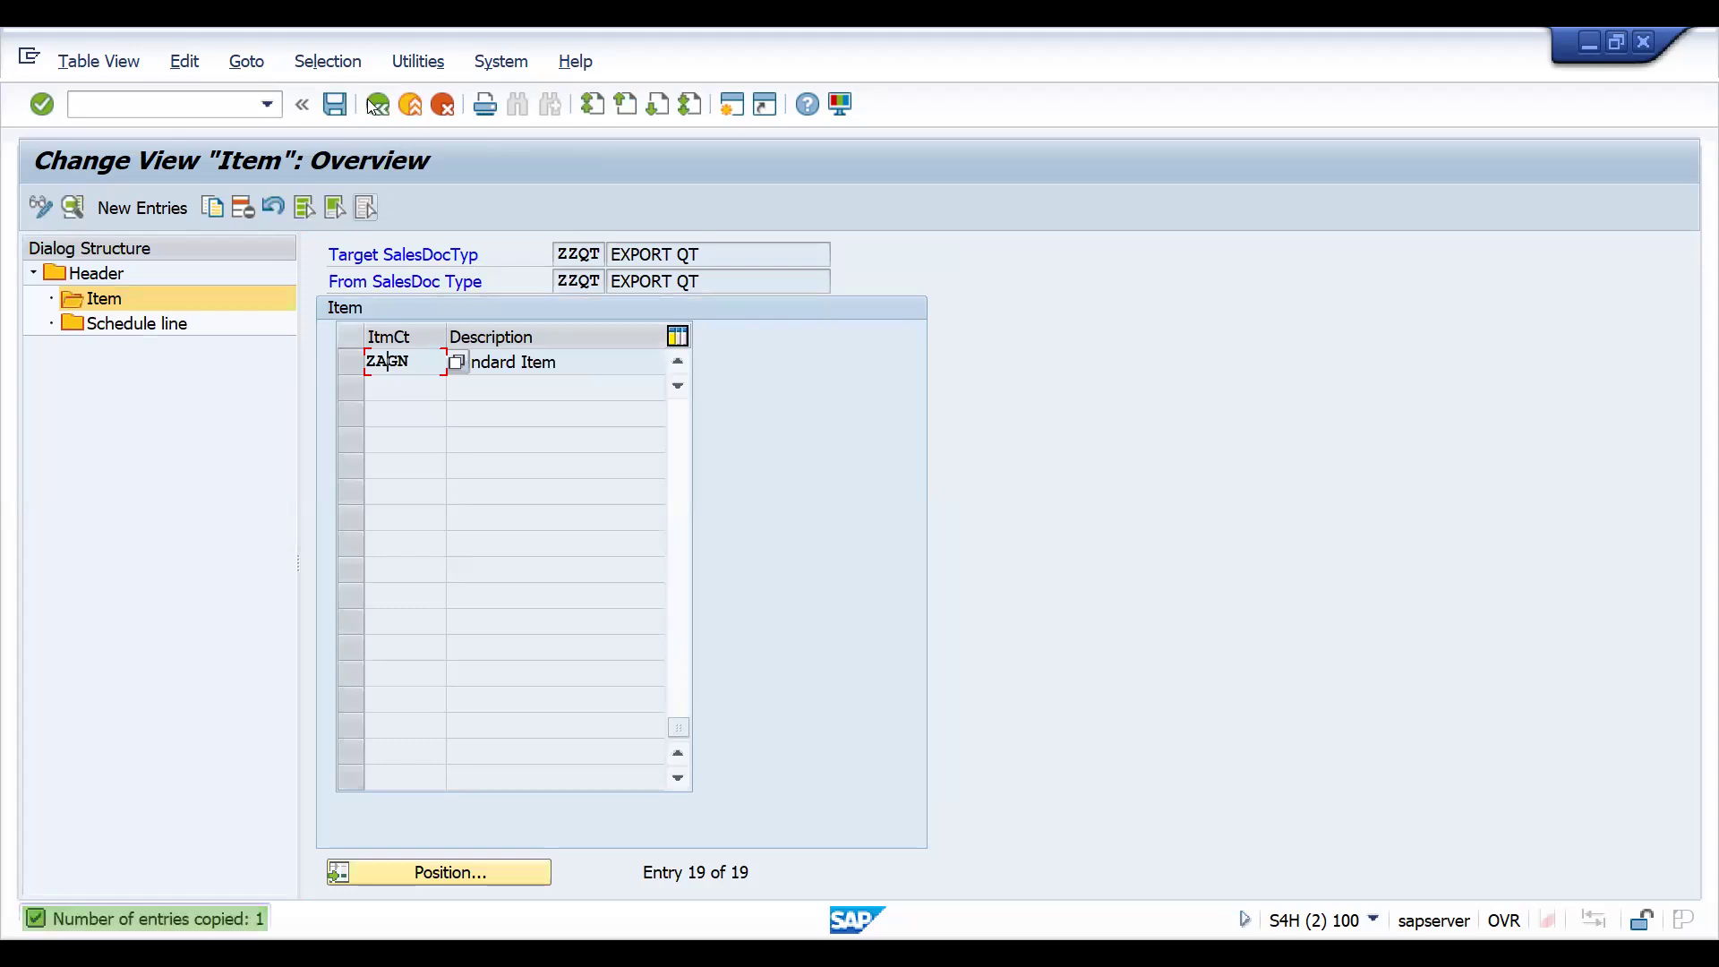
click(336, 105)
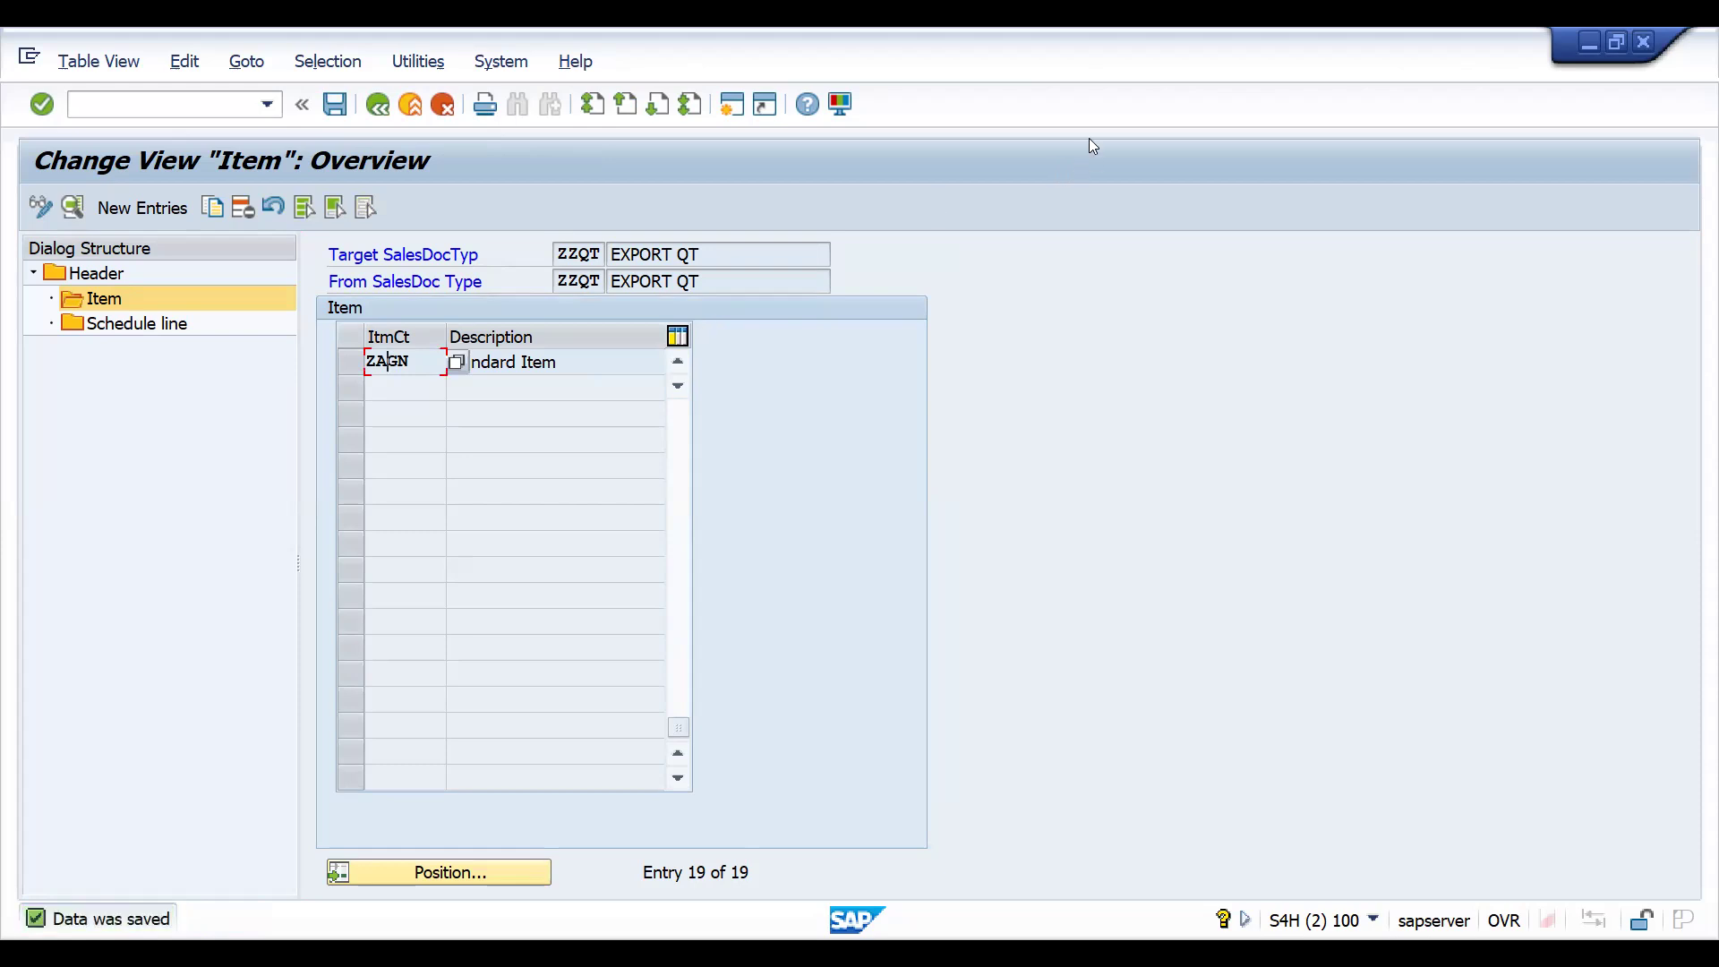
- Return to the quotation session and restart quotation creation with transaction VA21
key(alt+Tab)
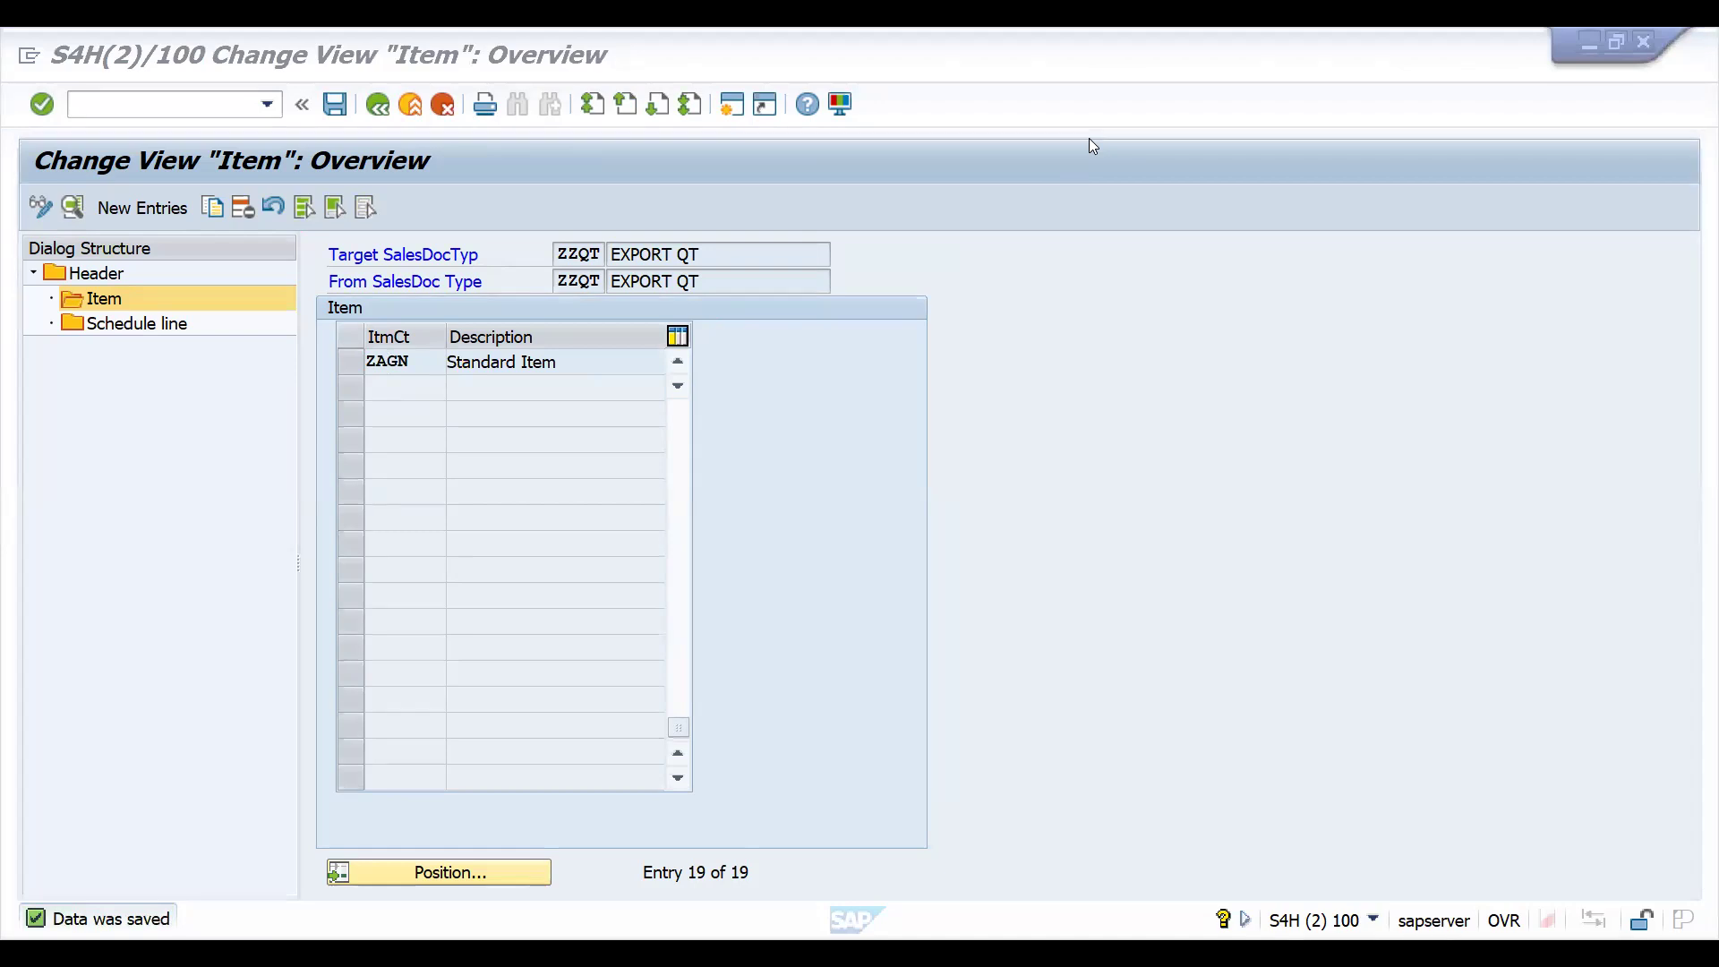
key(alt+Tab)
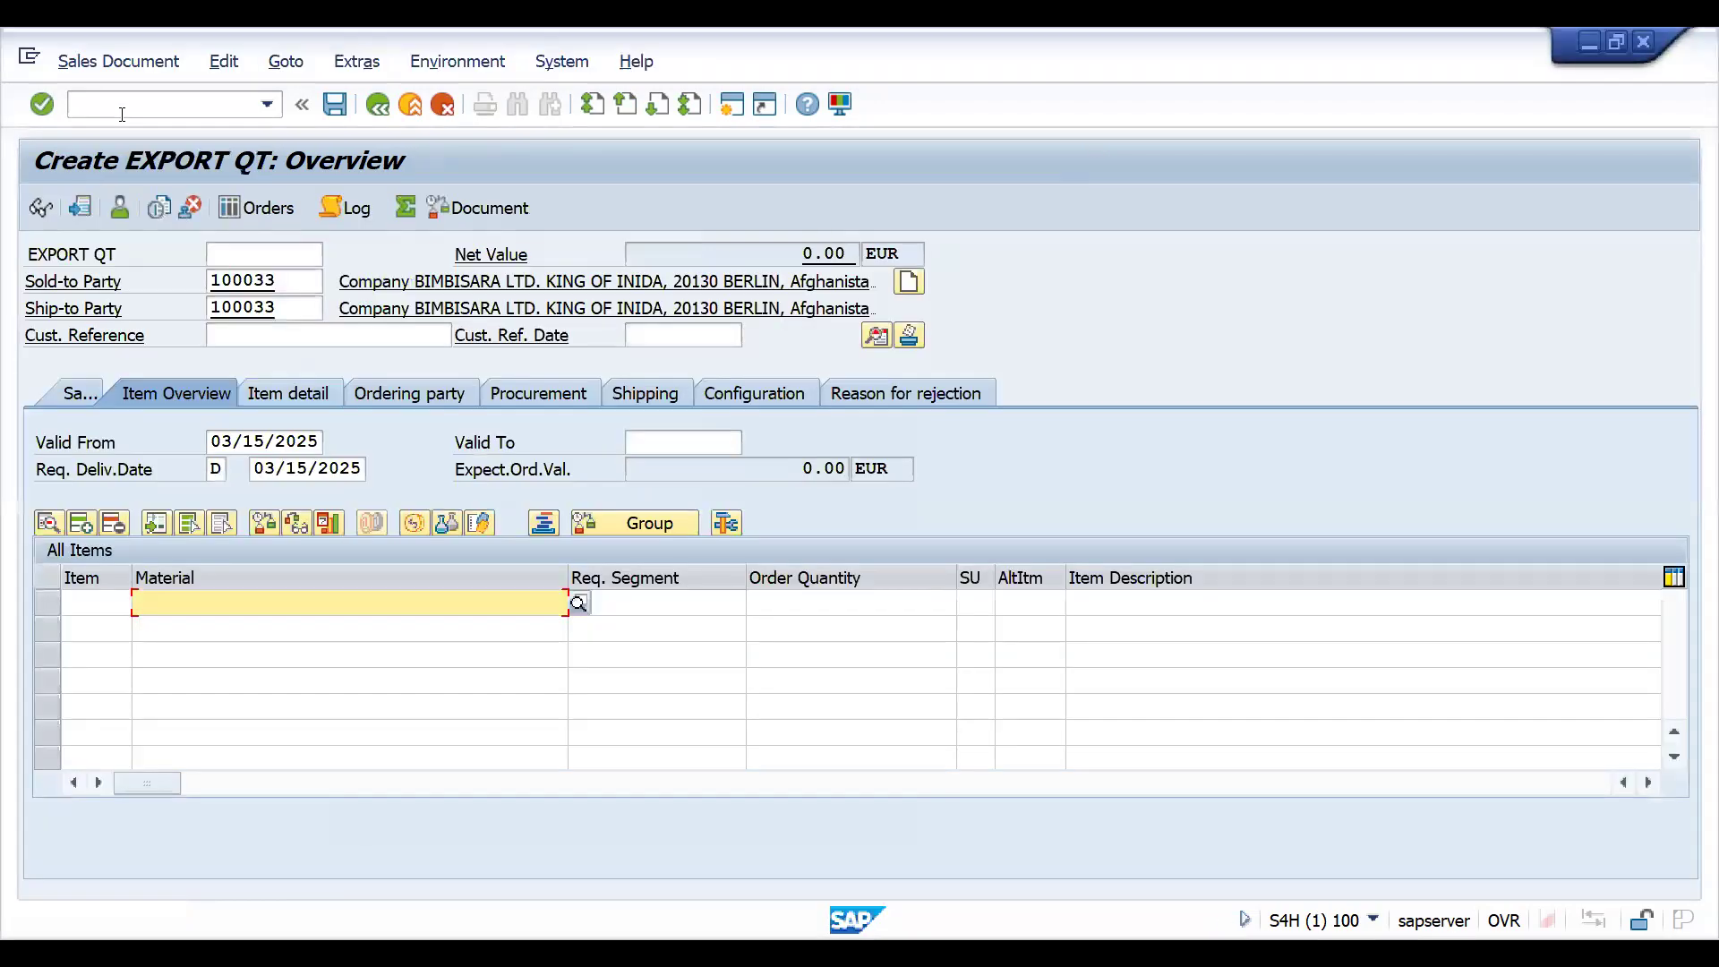
click(122, 114)
text(/nva21)
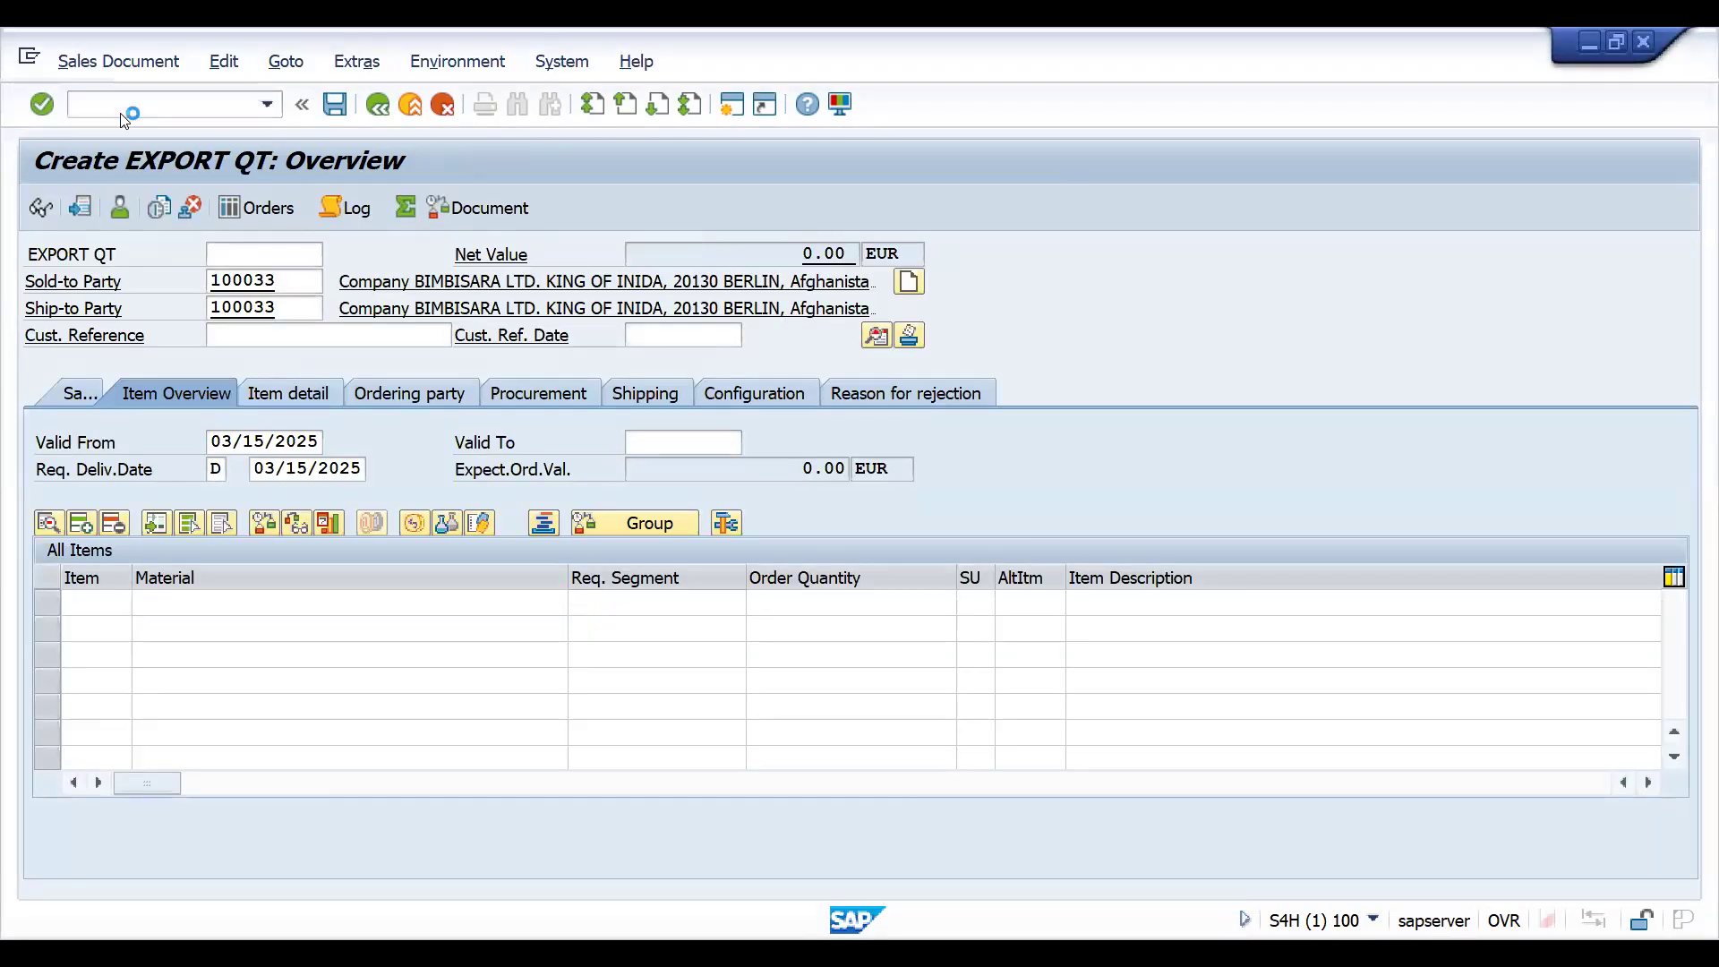
key(Return)
- Create the ZZQT quotation with reference to the previously saved quotation, copying its data as a quotation reference
click(168, 218)
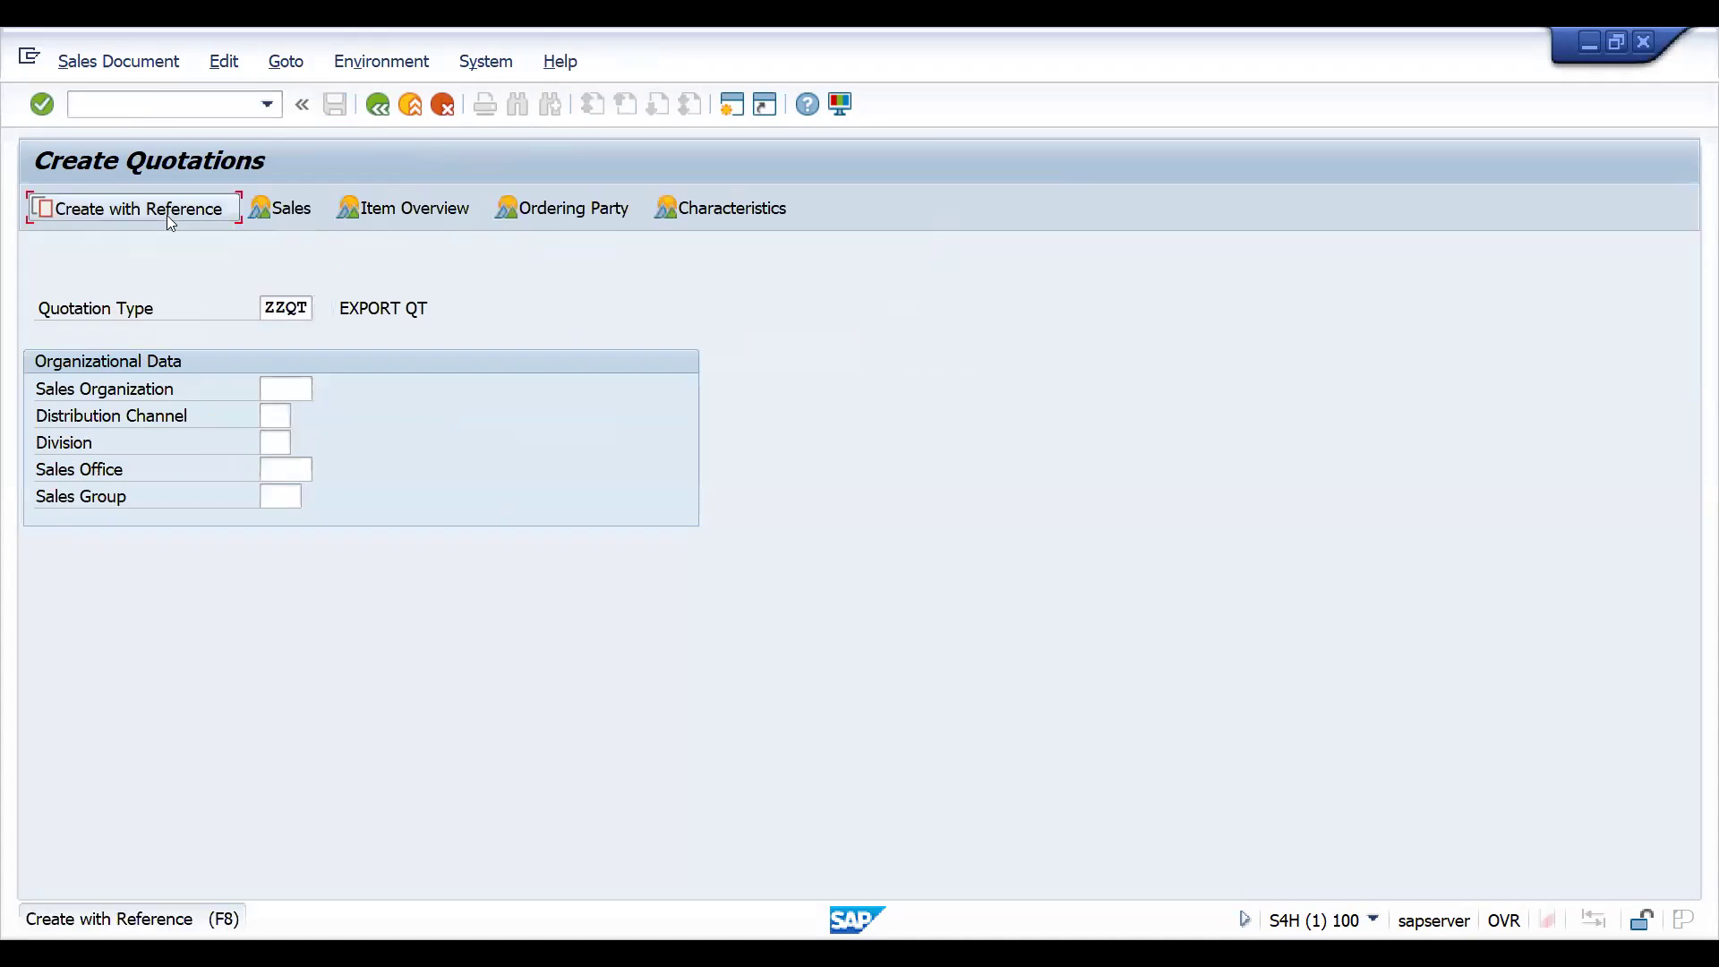
key(Down)
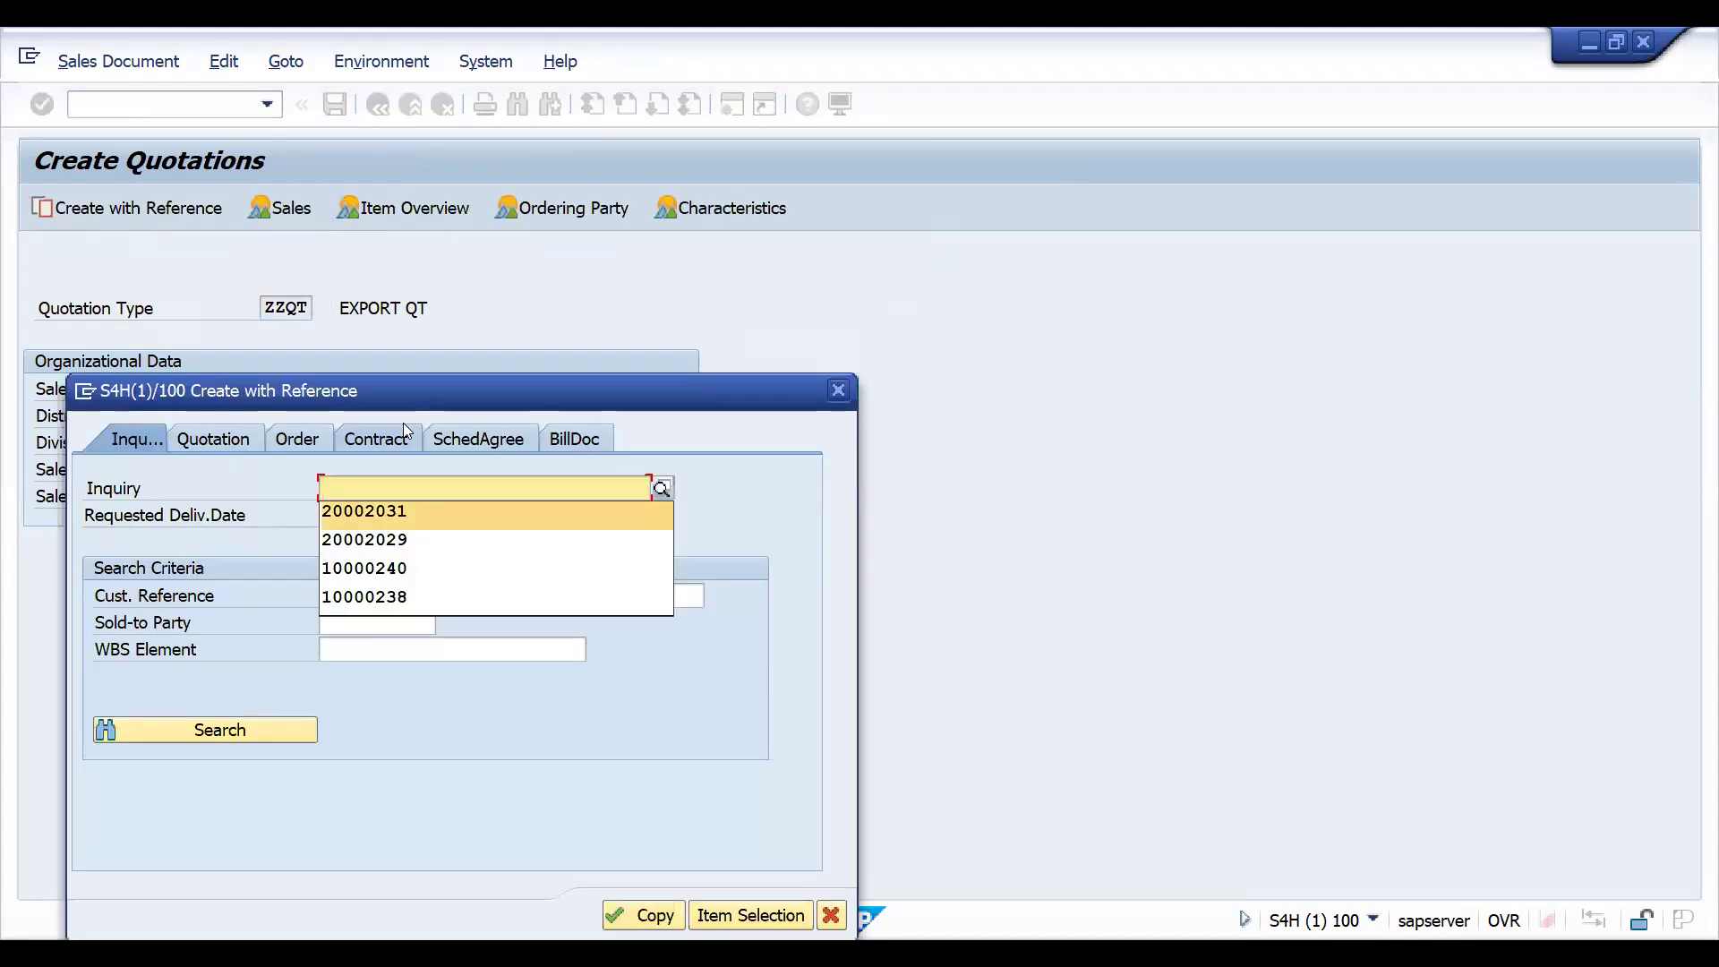
key(Return)
click(651, 922)
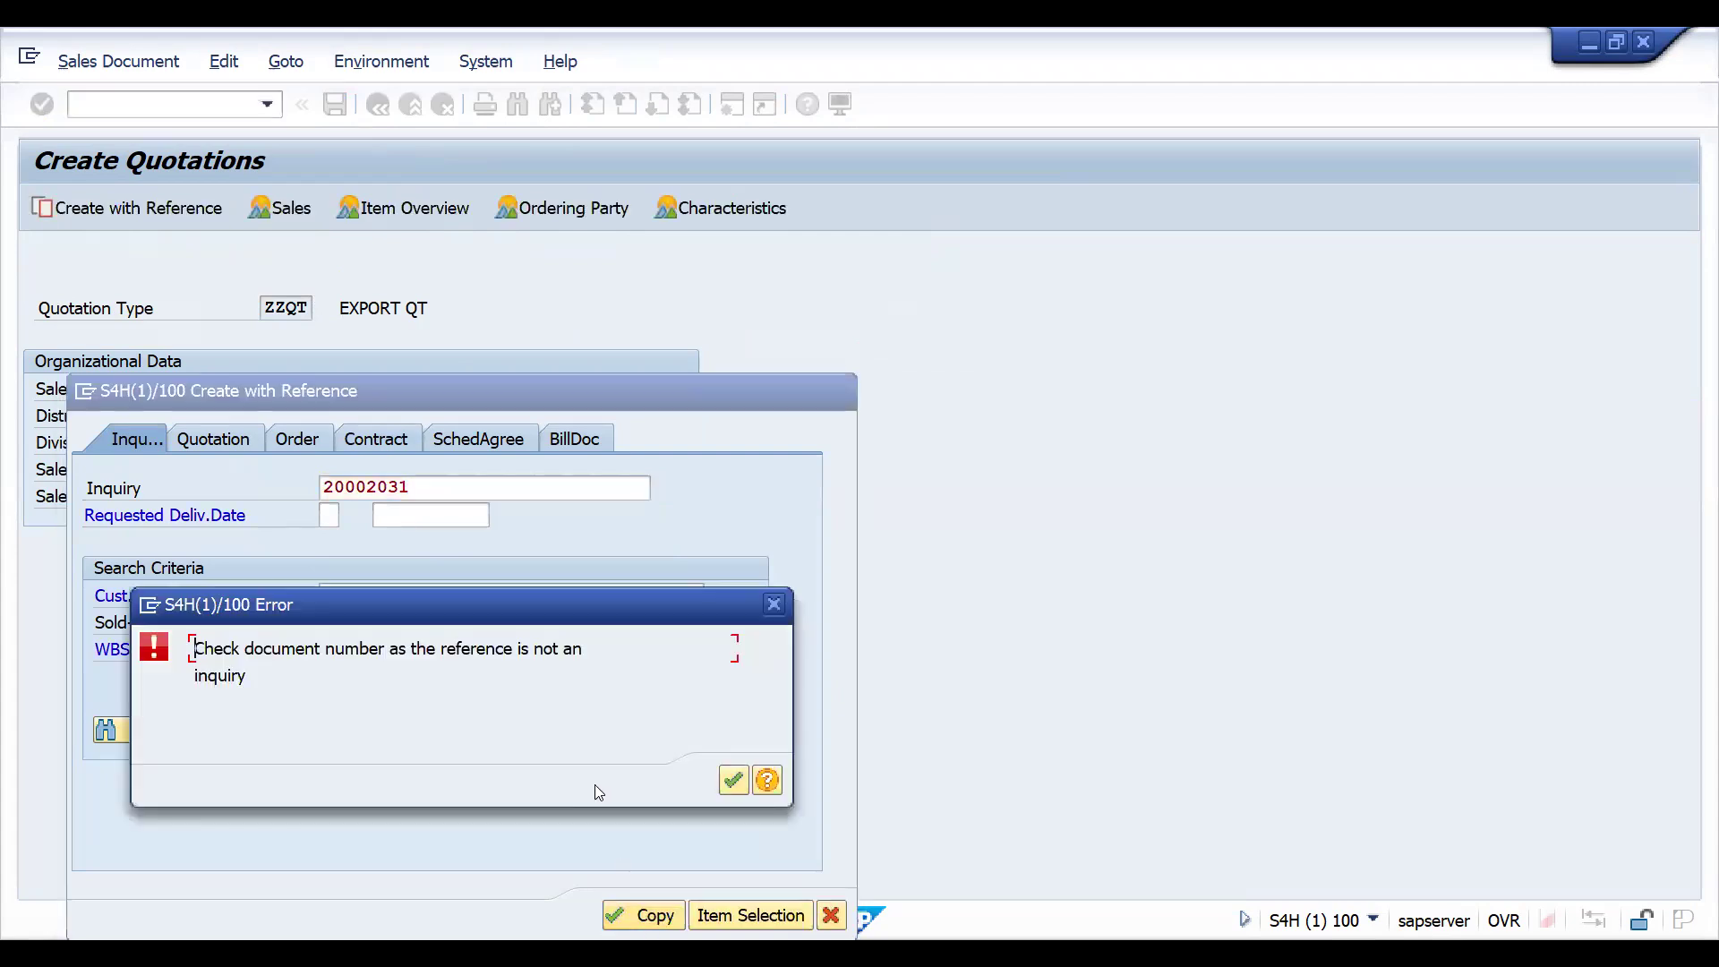
click(733, 782)
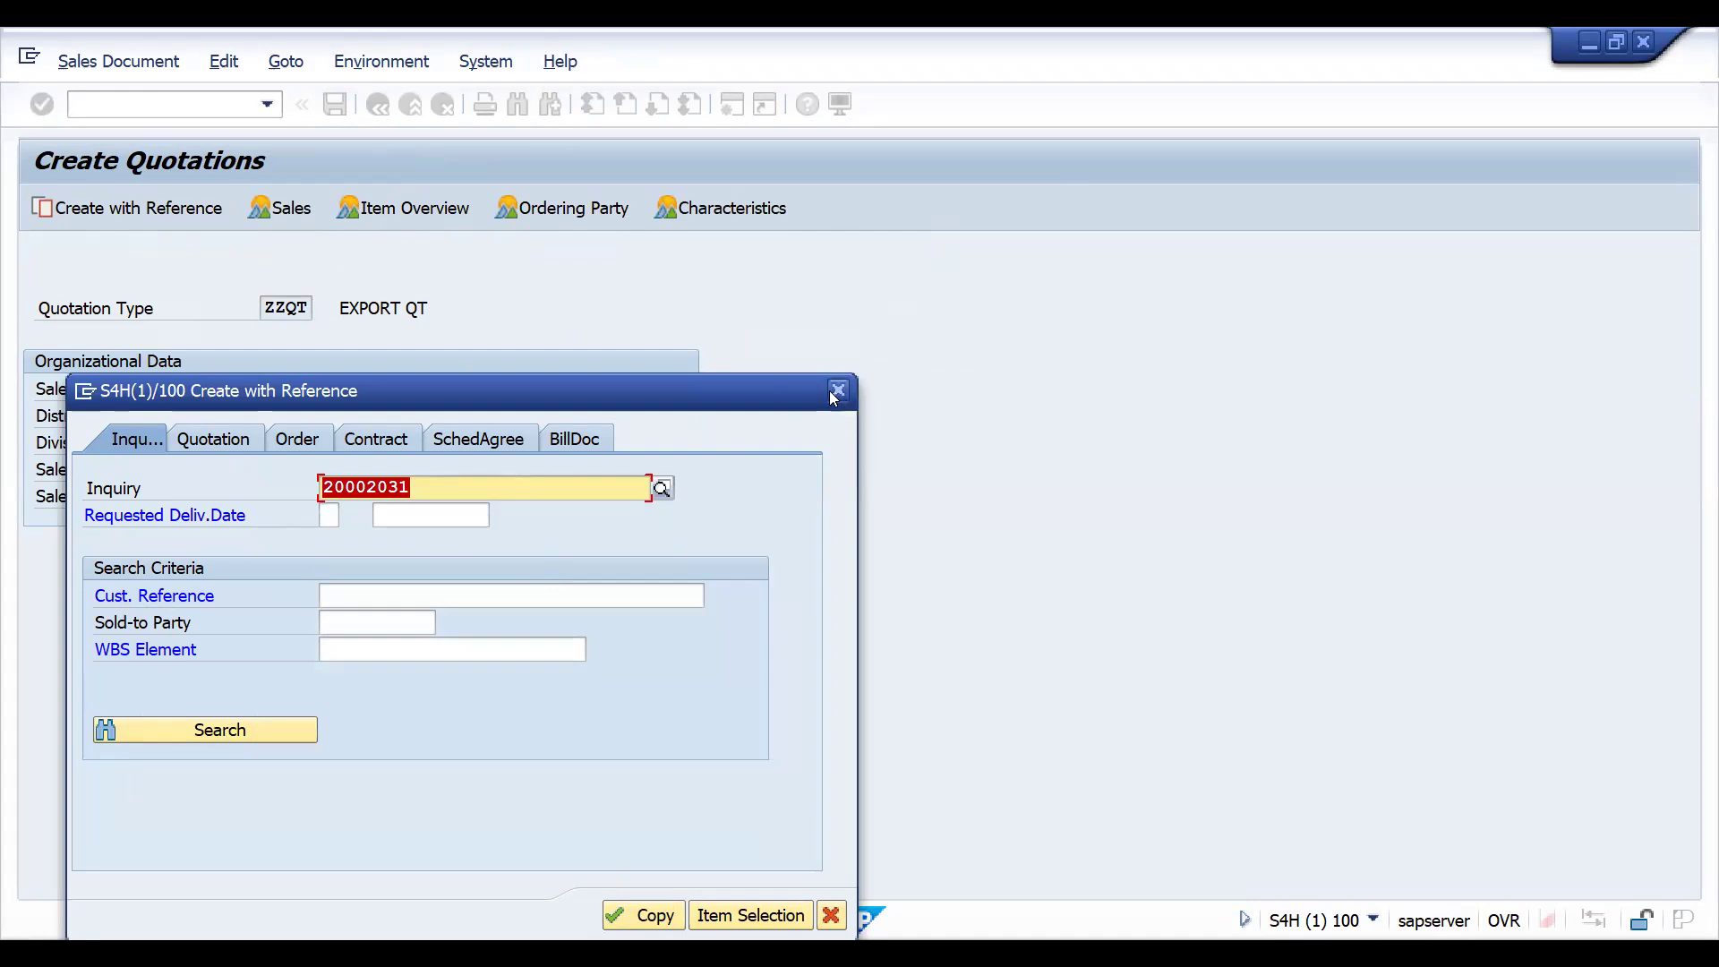
click(238, 439)
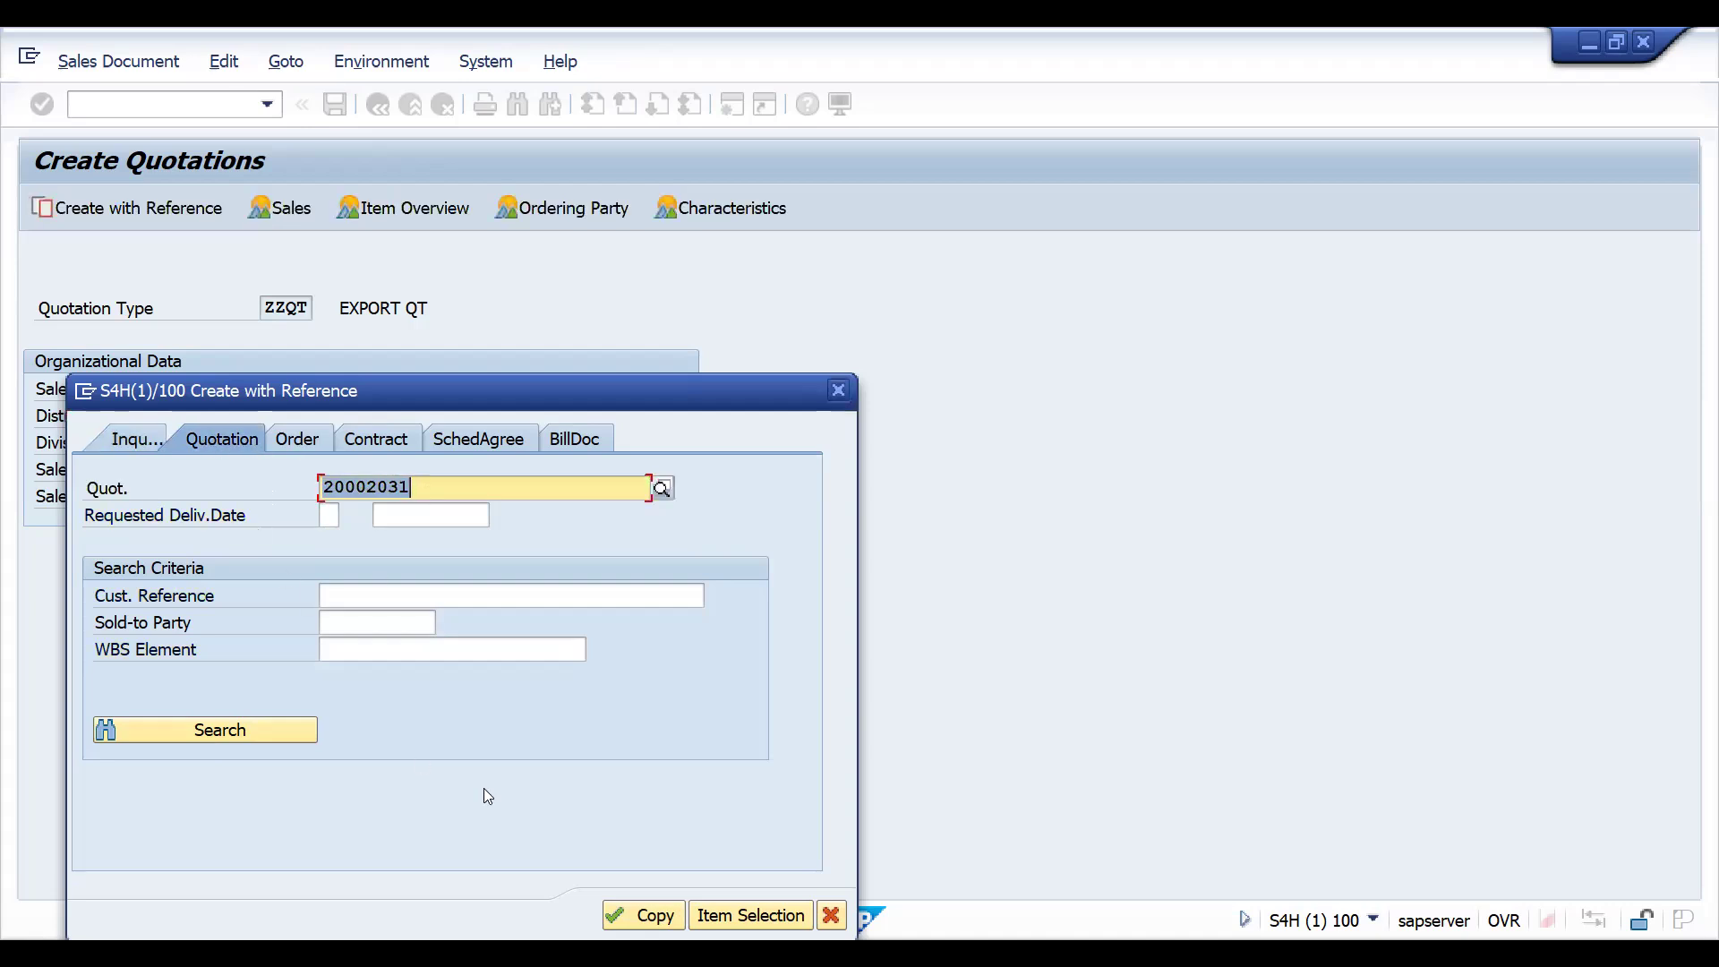
click(652, 916)
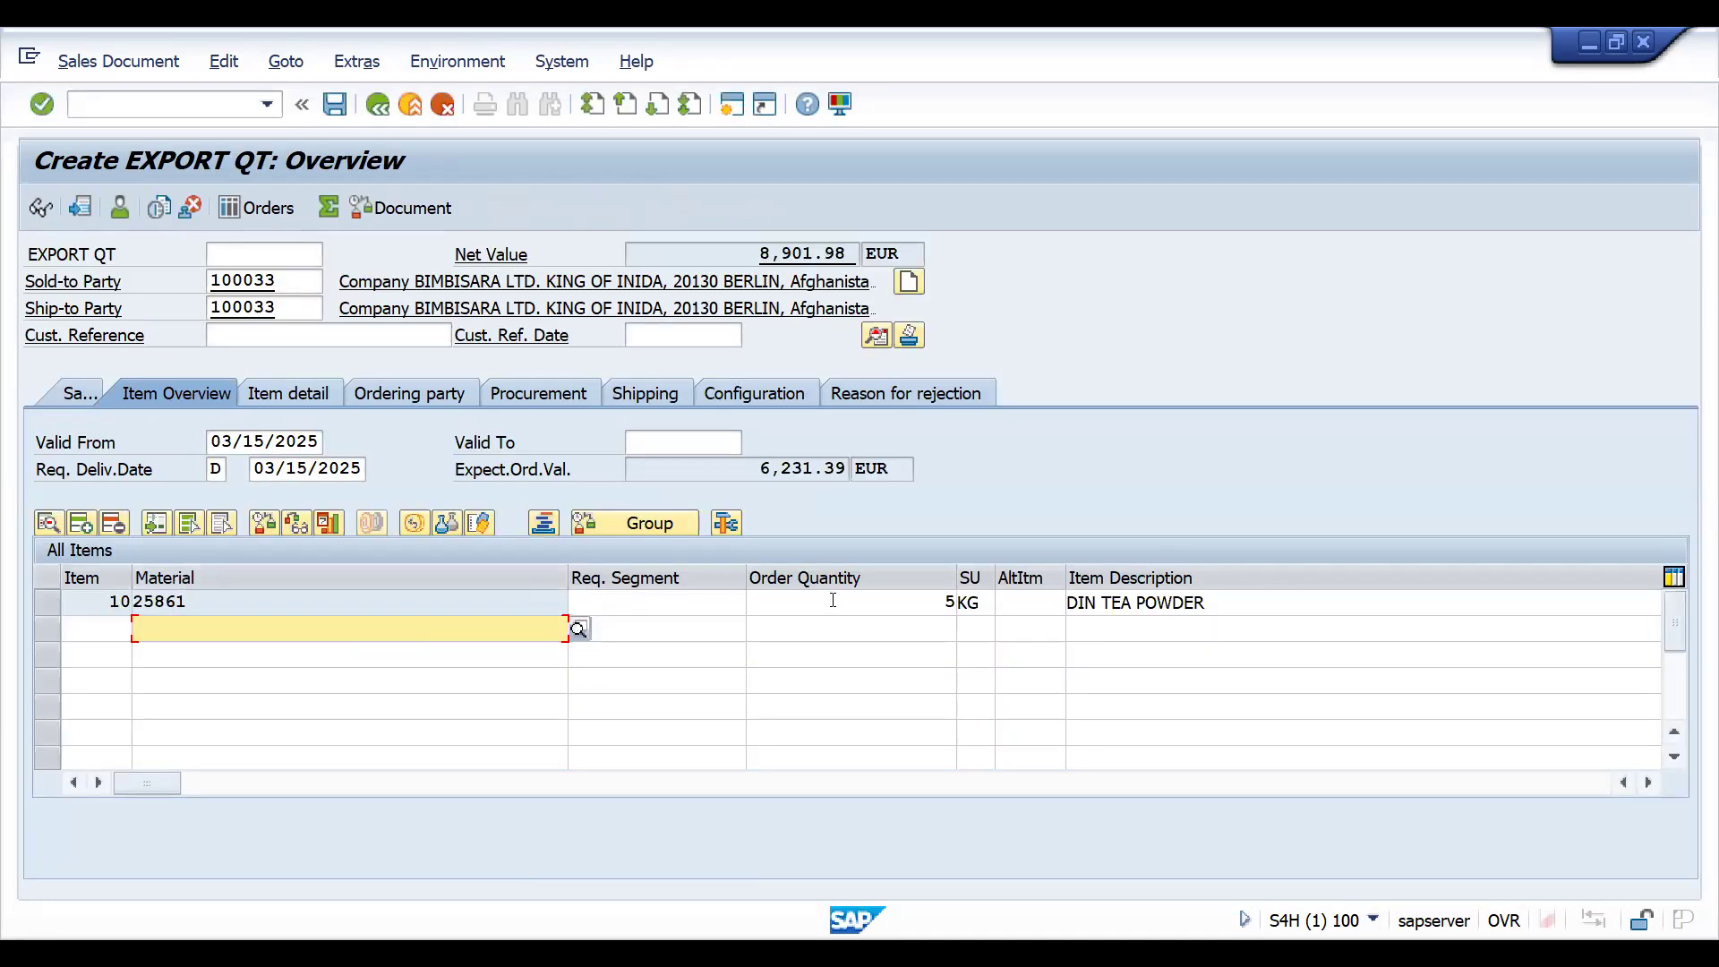
- Set the quotation's Valid To date to 03/31/2025 and save the document
click(334, 106)
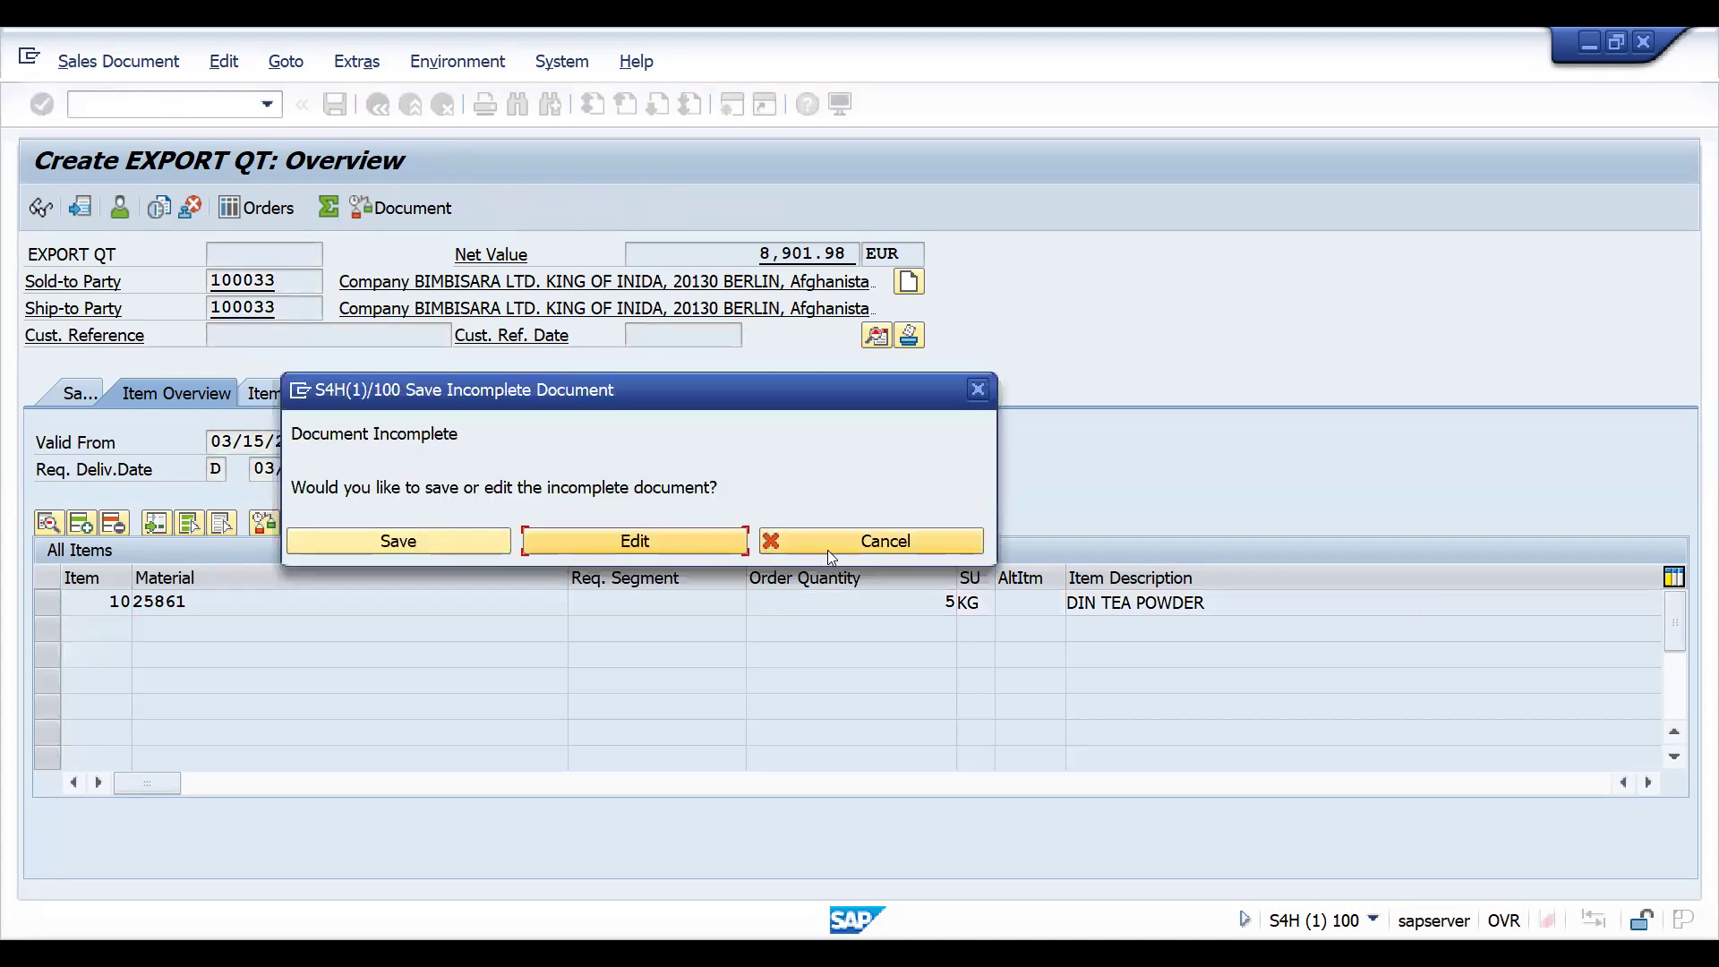
click(668, 443)
key(Down)
key(Return)
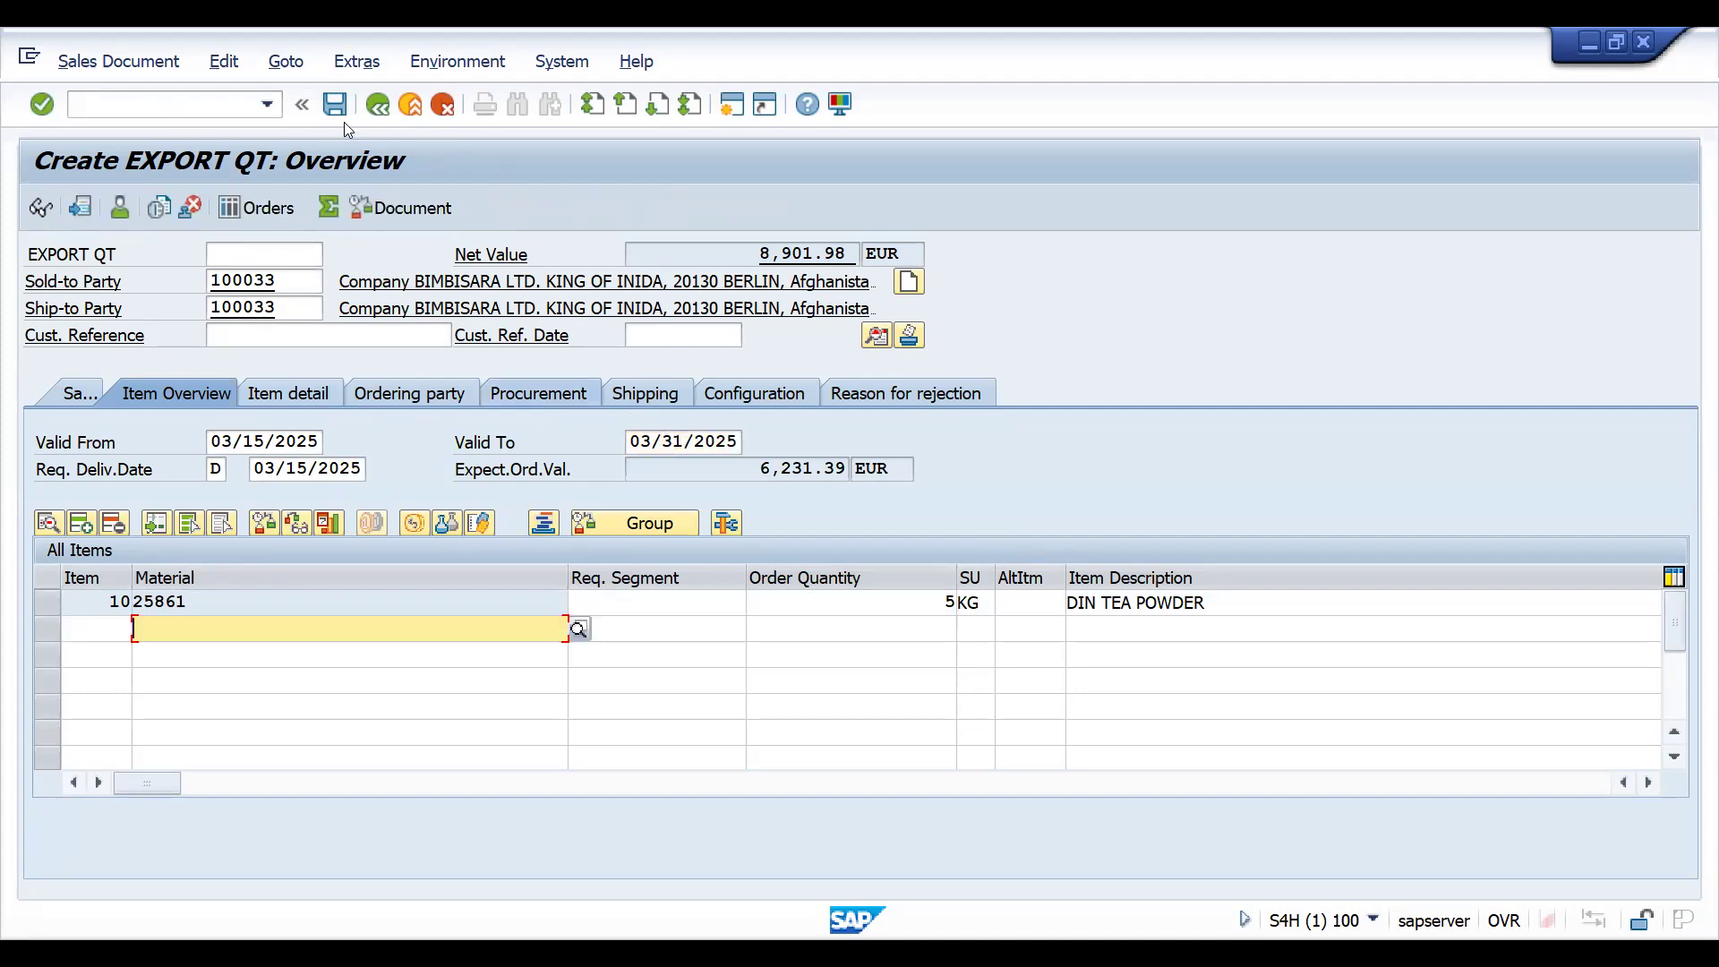
click(334, 104)
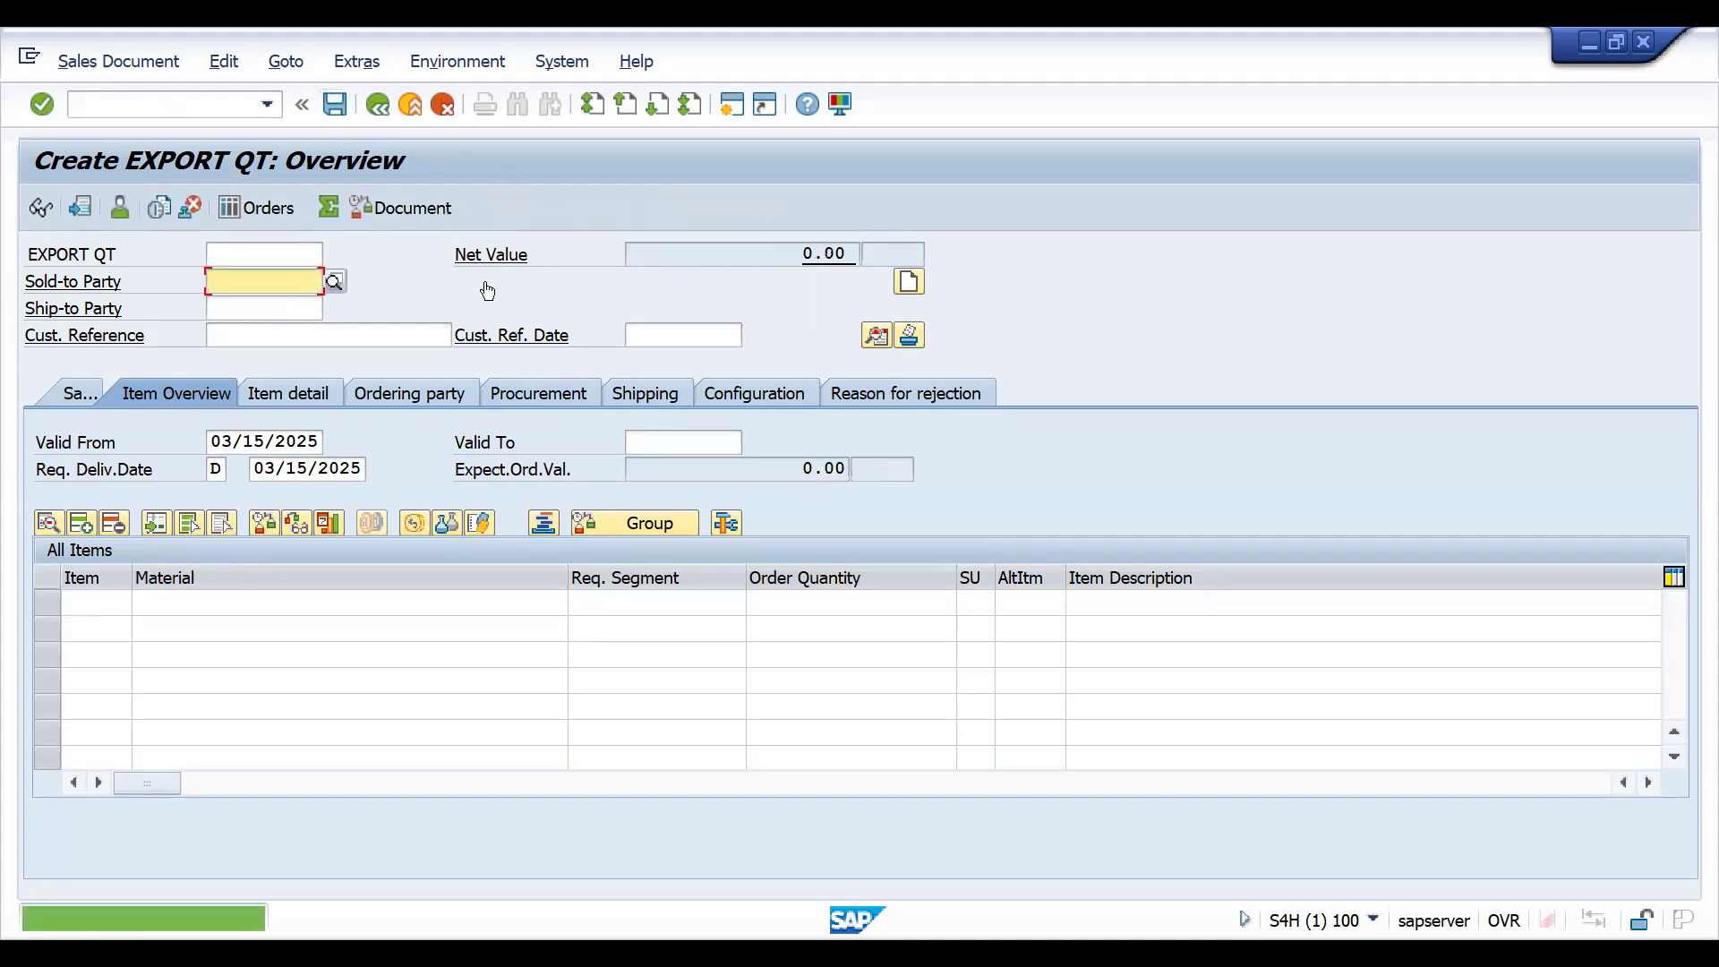
- Call up the newly saved quotation in transaction VA23 and open its document flow
click(150, 104)
text(/NVA23)
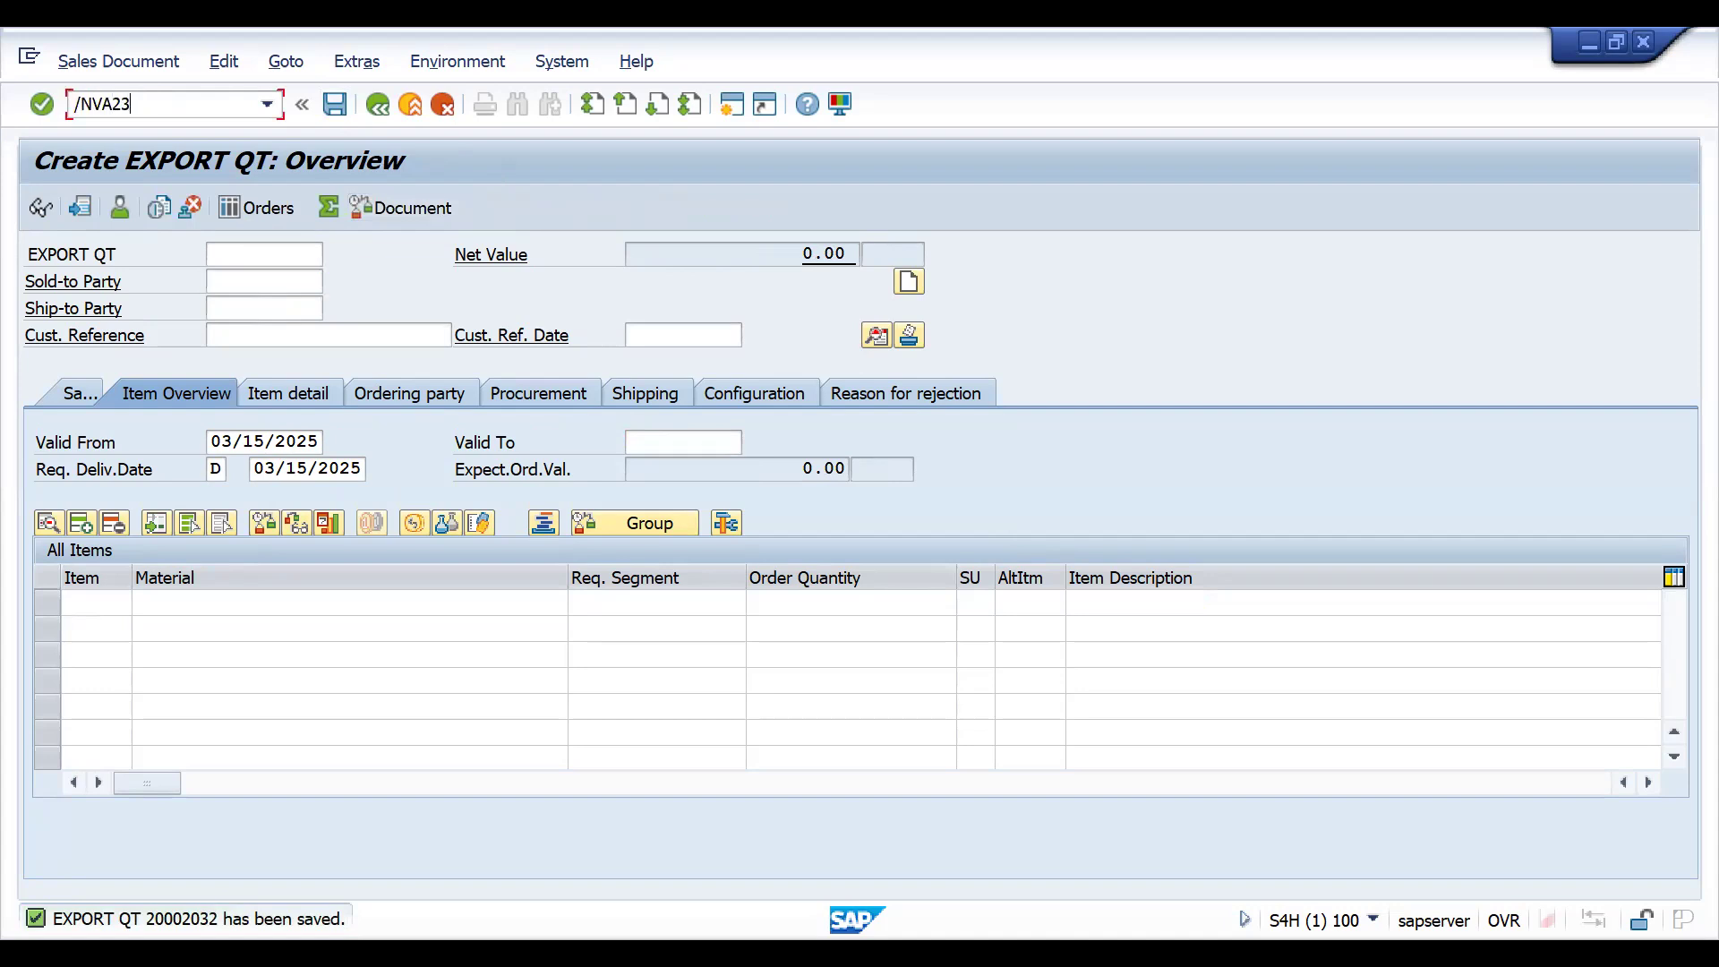
key(Return)
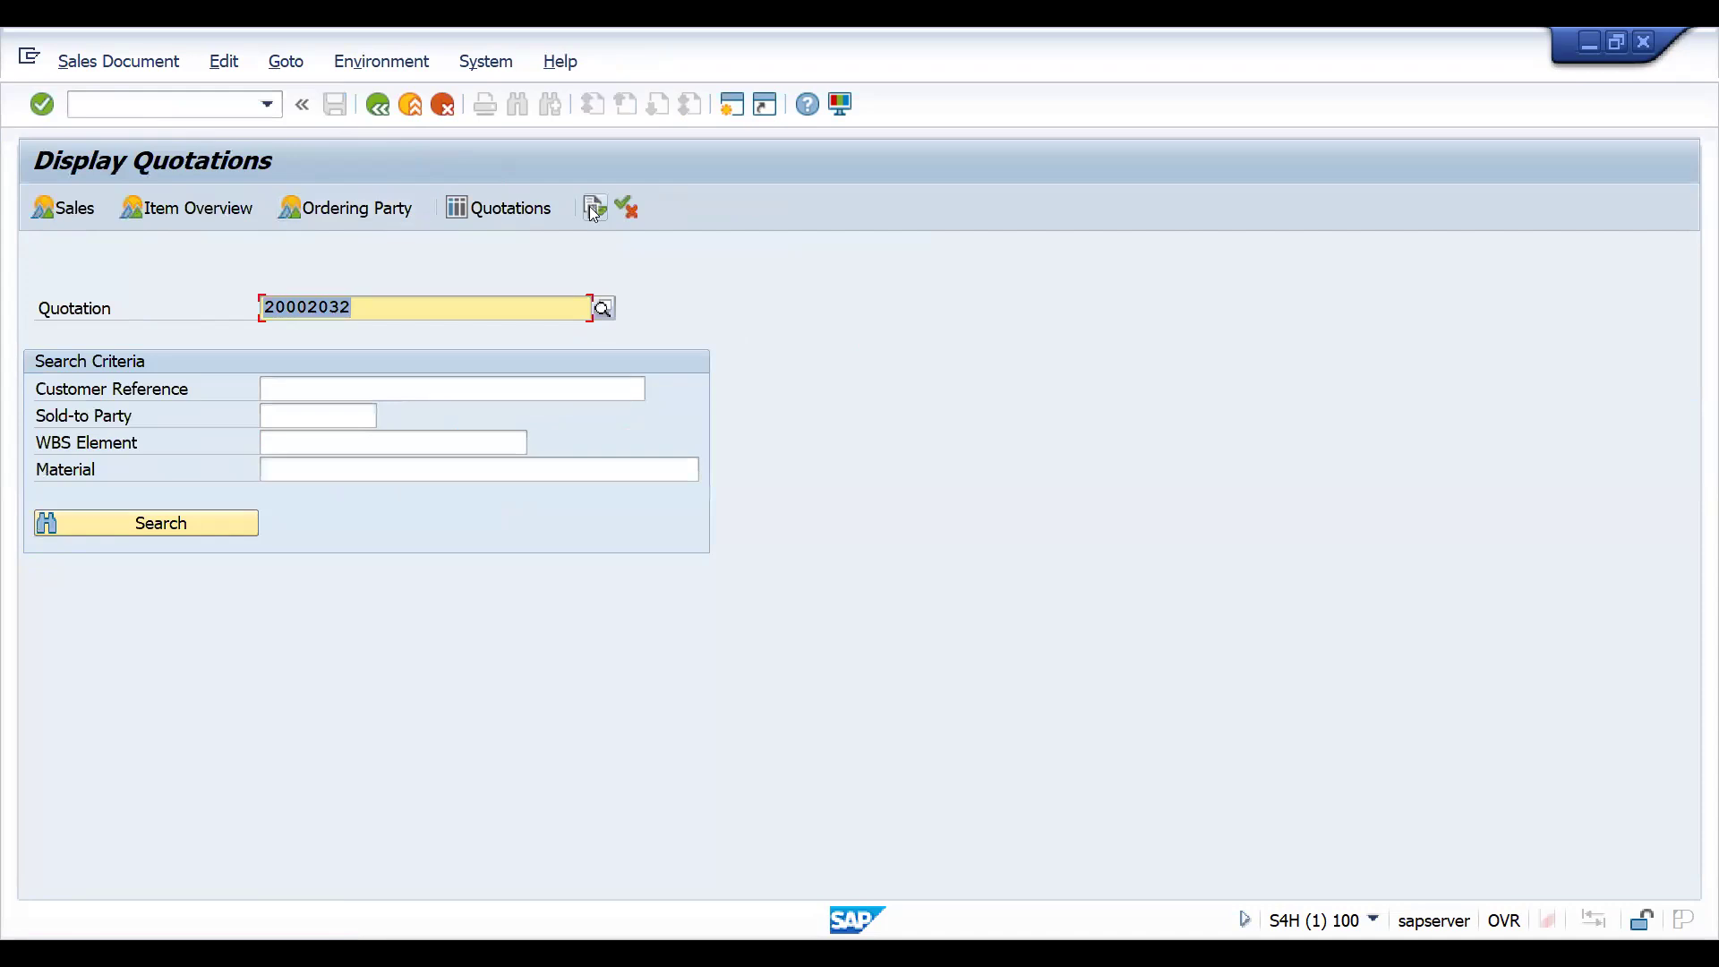
click(592, 206)
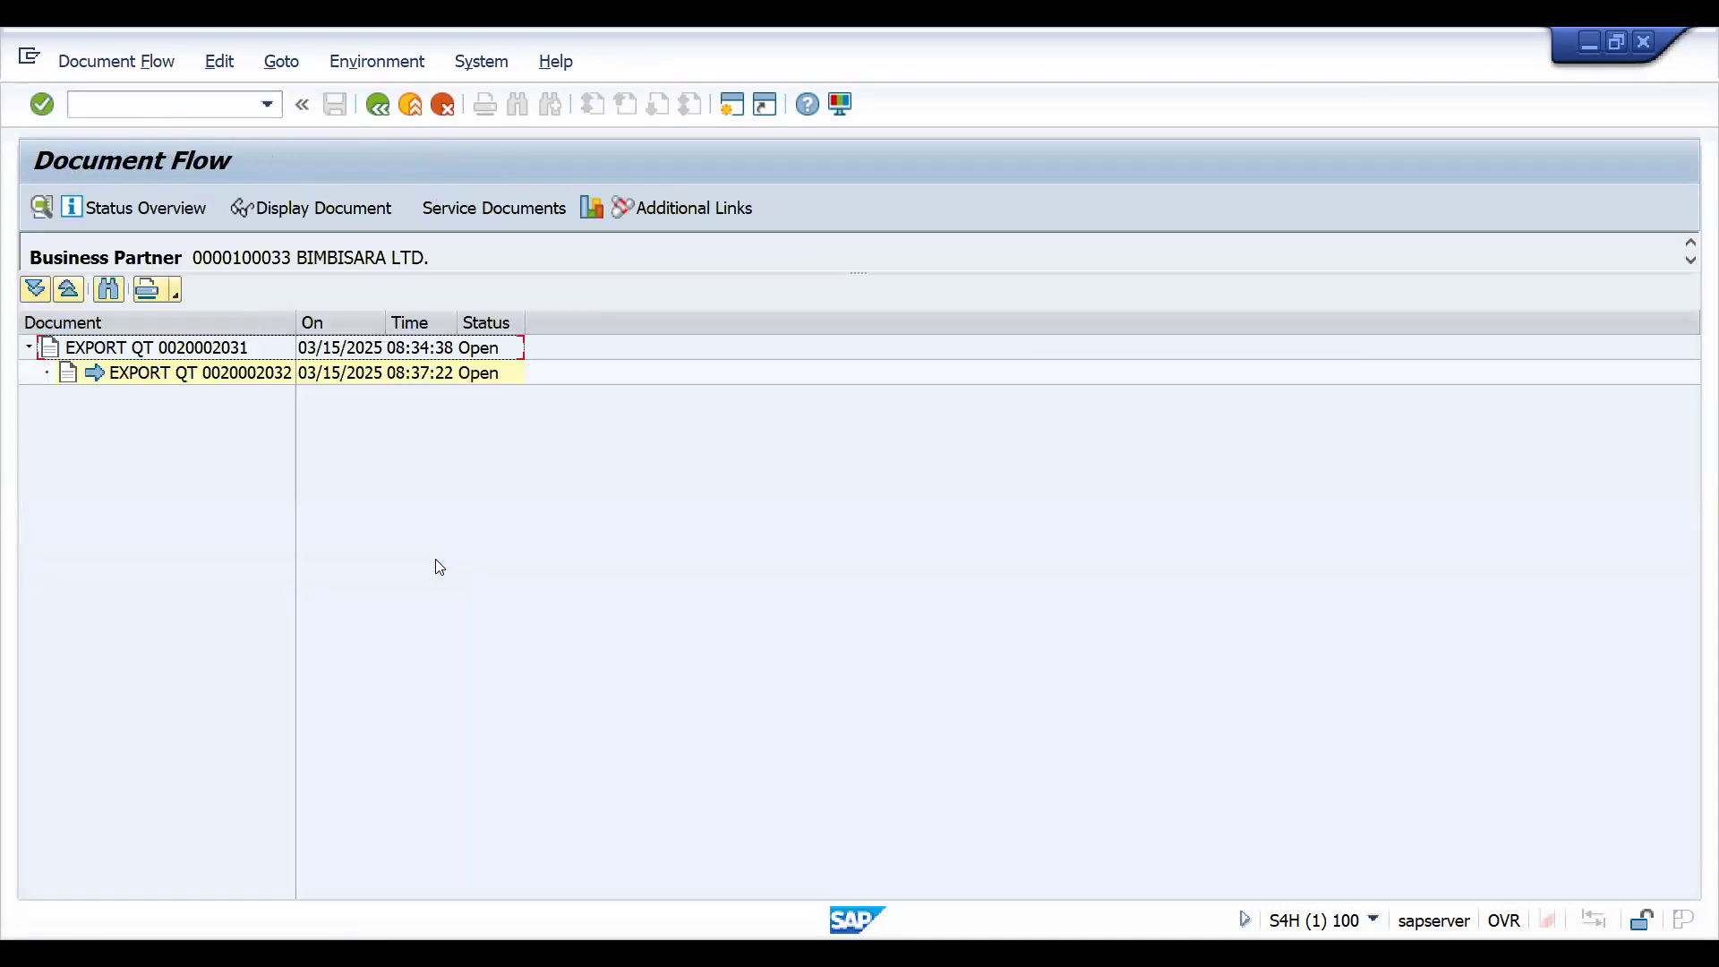
- Include item-level entries in the document flow and display the preceding EXPORT QT quotation
click(130, 65)
mouse_move(213, 89)
click(265, 120)
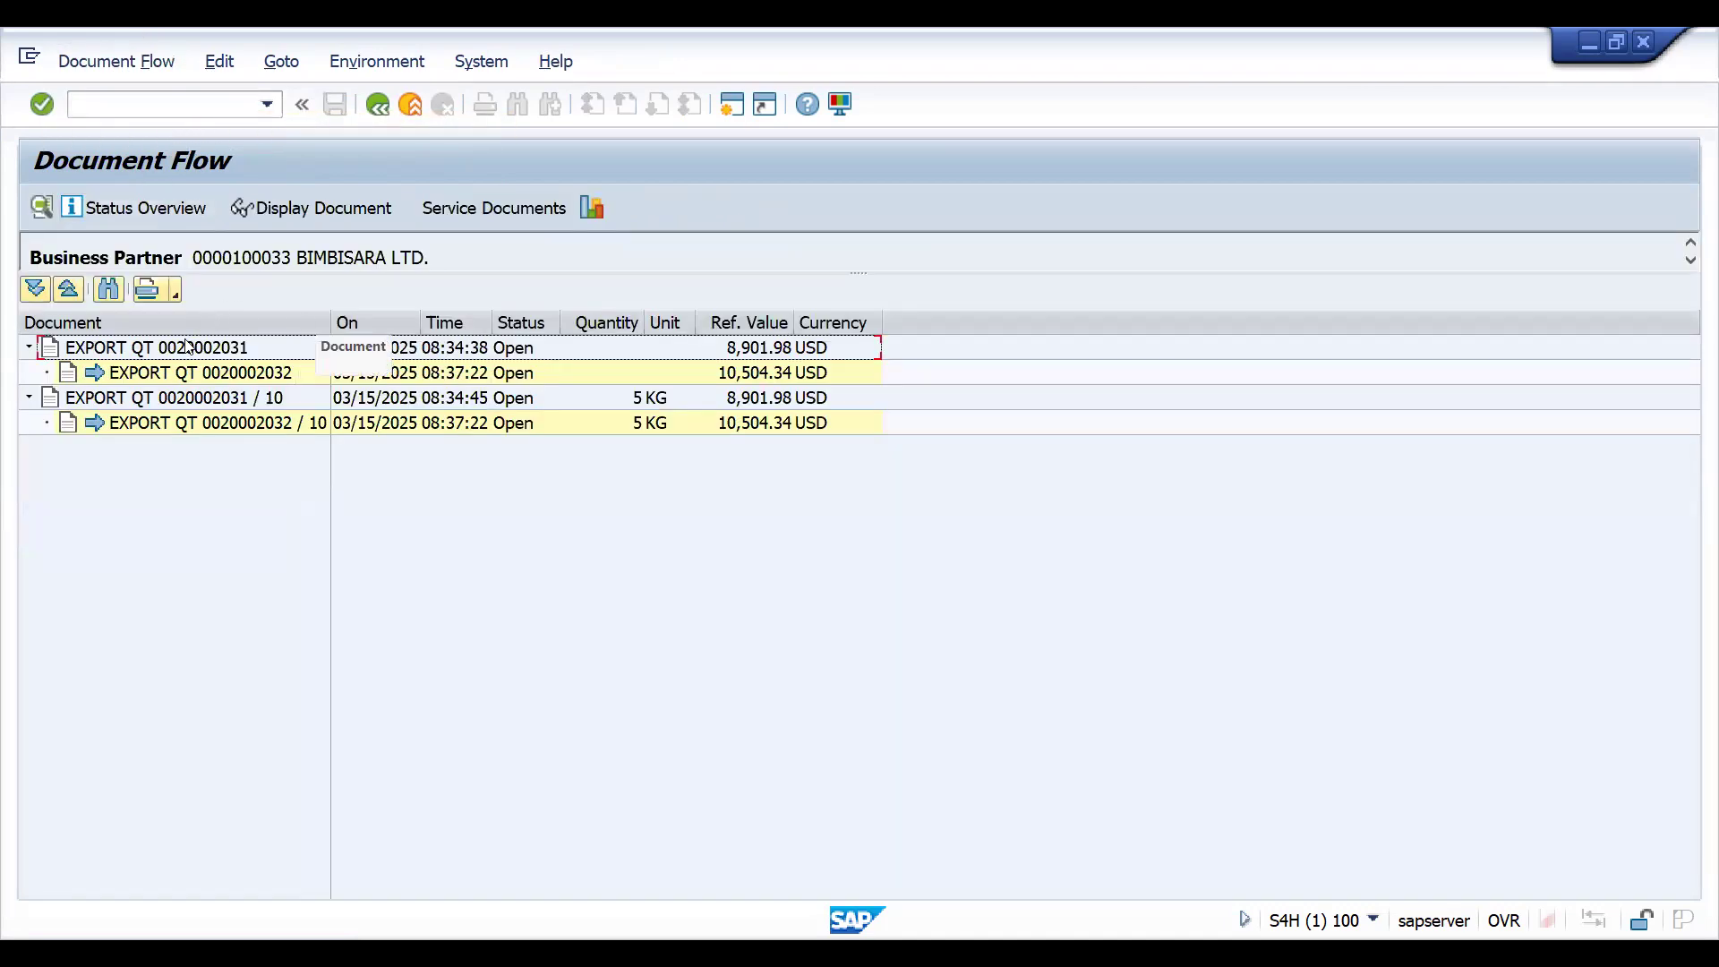
click(180, 354)
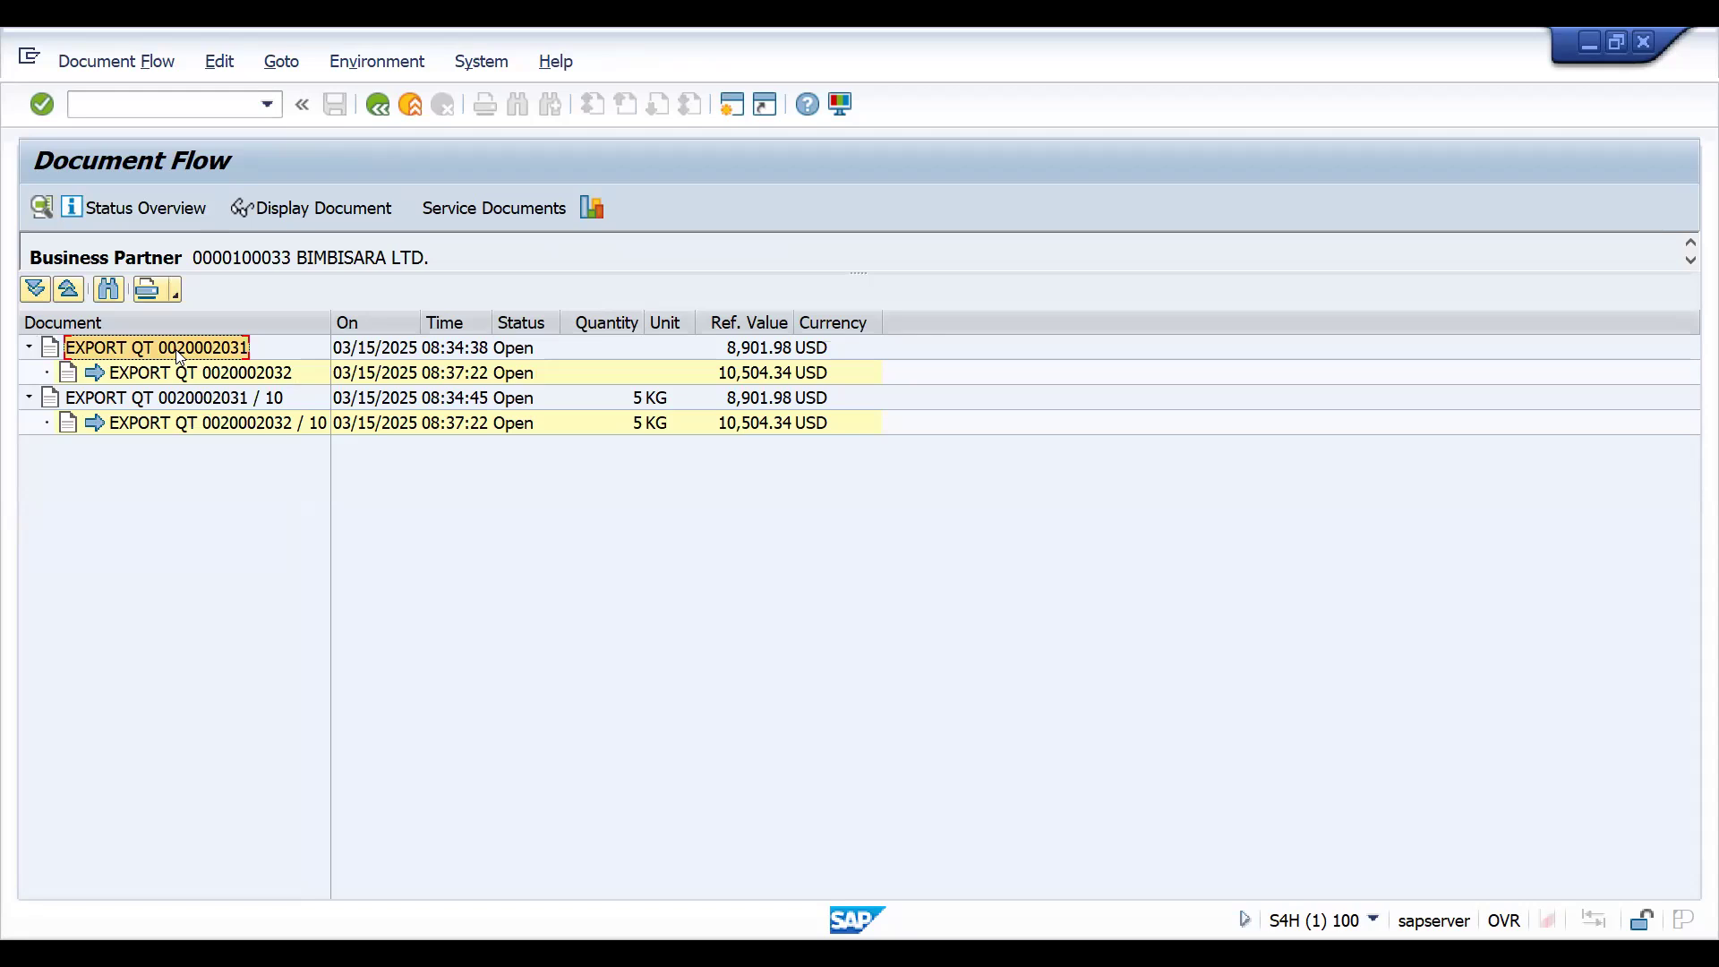
click(283, 215)
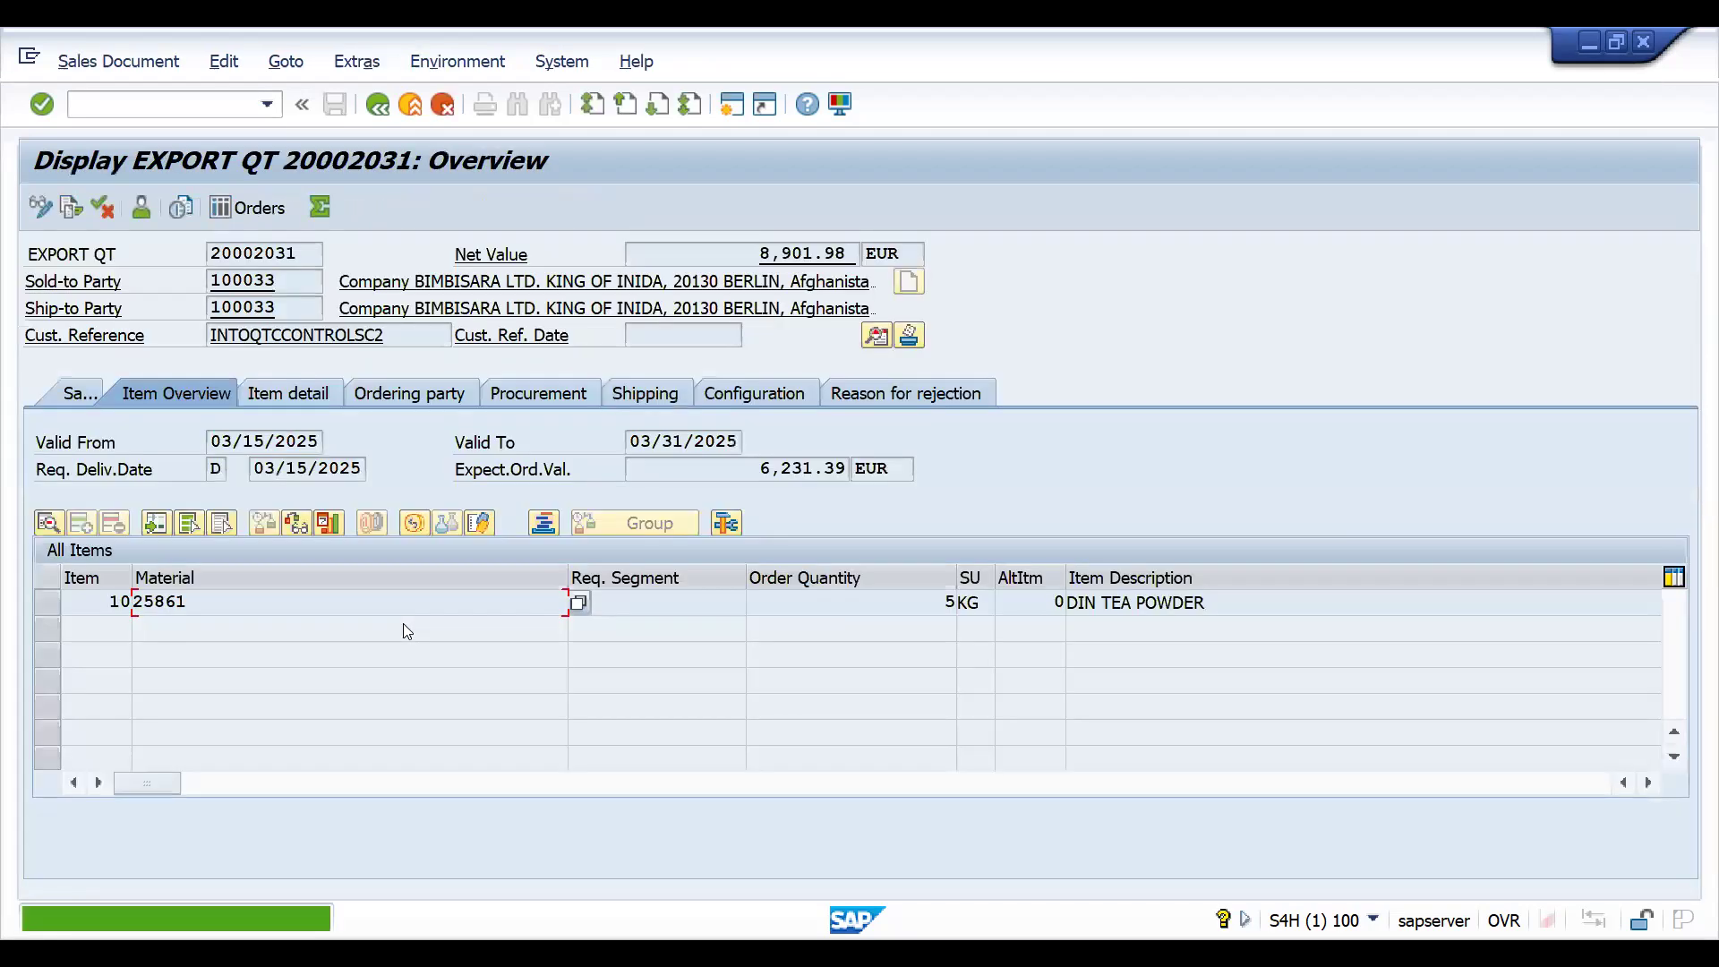
- Check the item category and the Sales B data of the DIN TEA POWDER item in the preceding quotation
click(1135, 602)
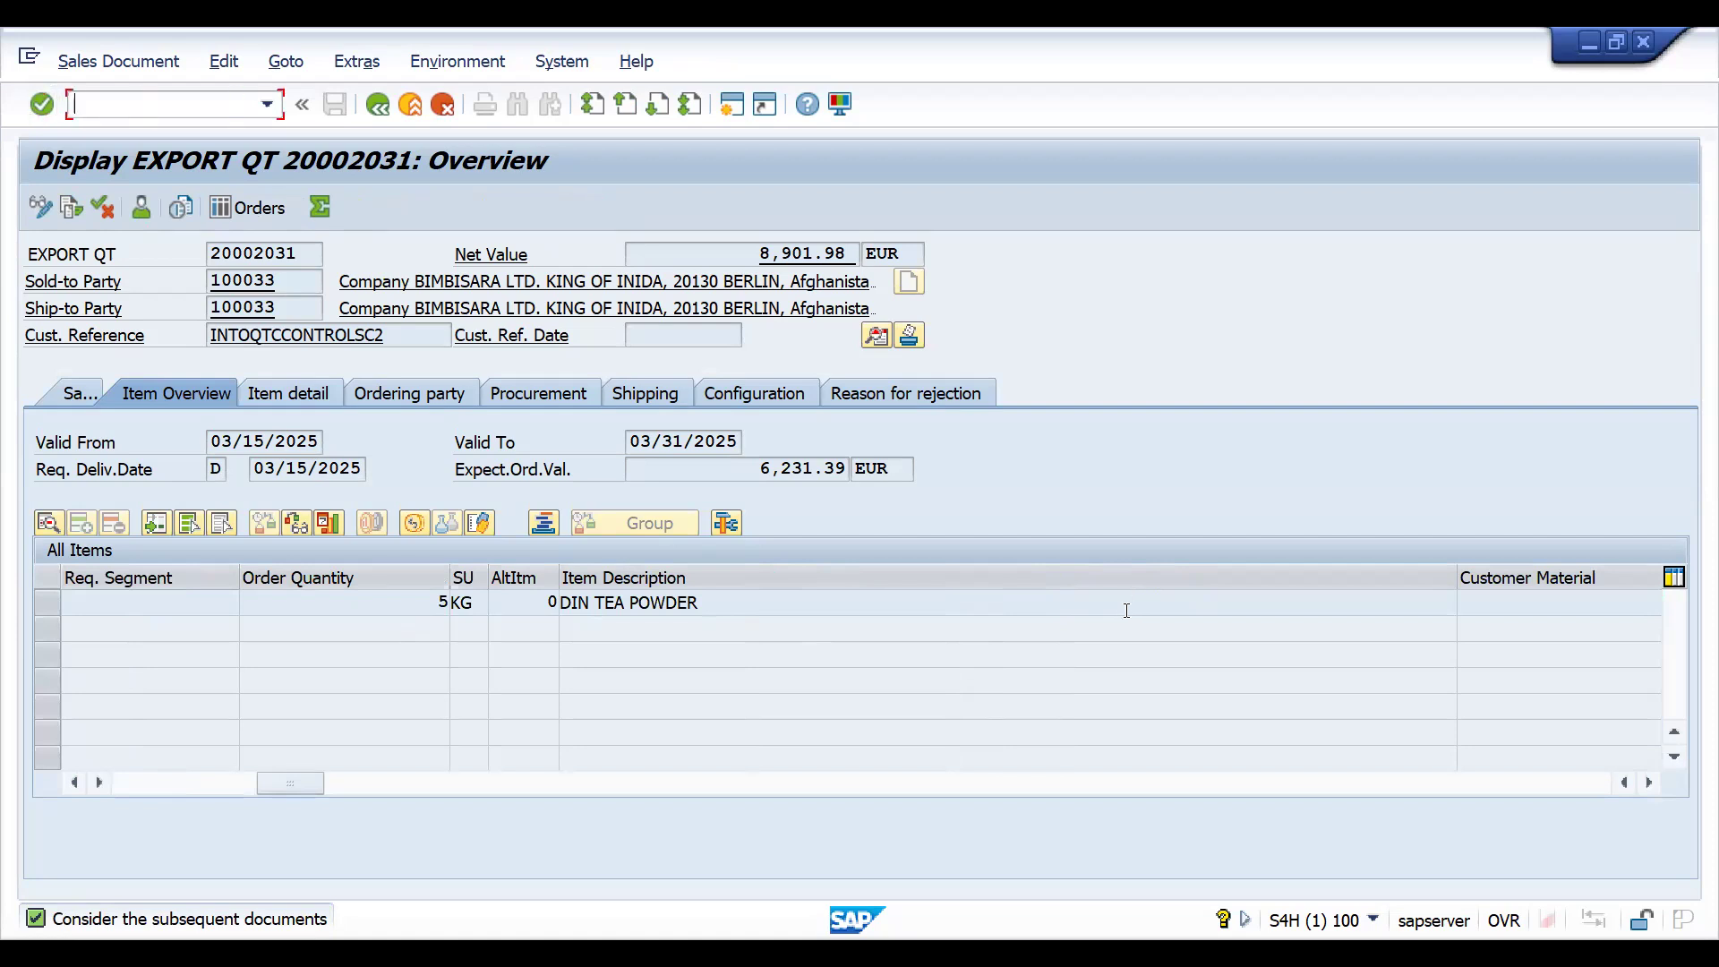
click(79, 394)
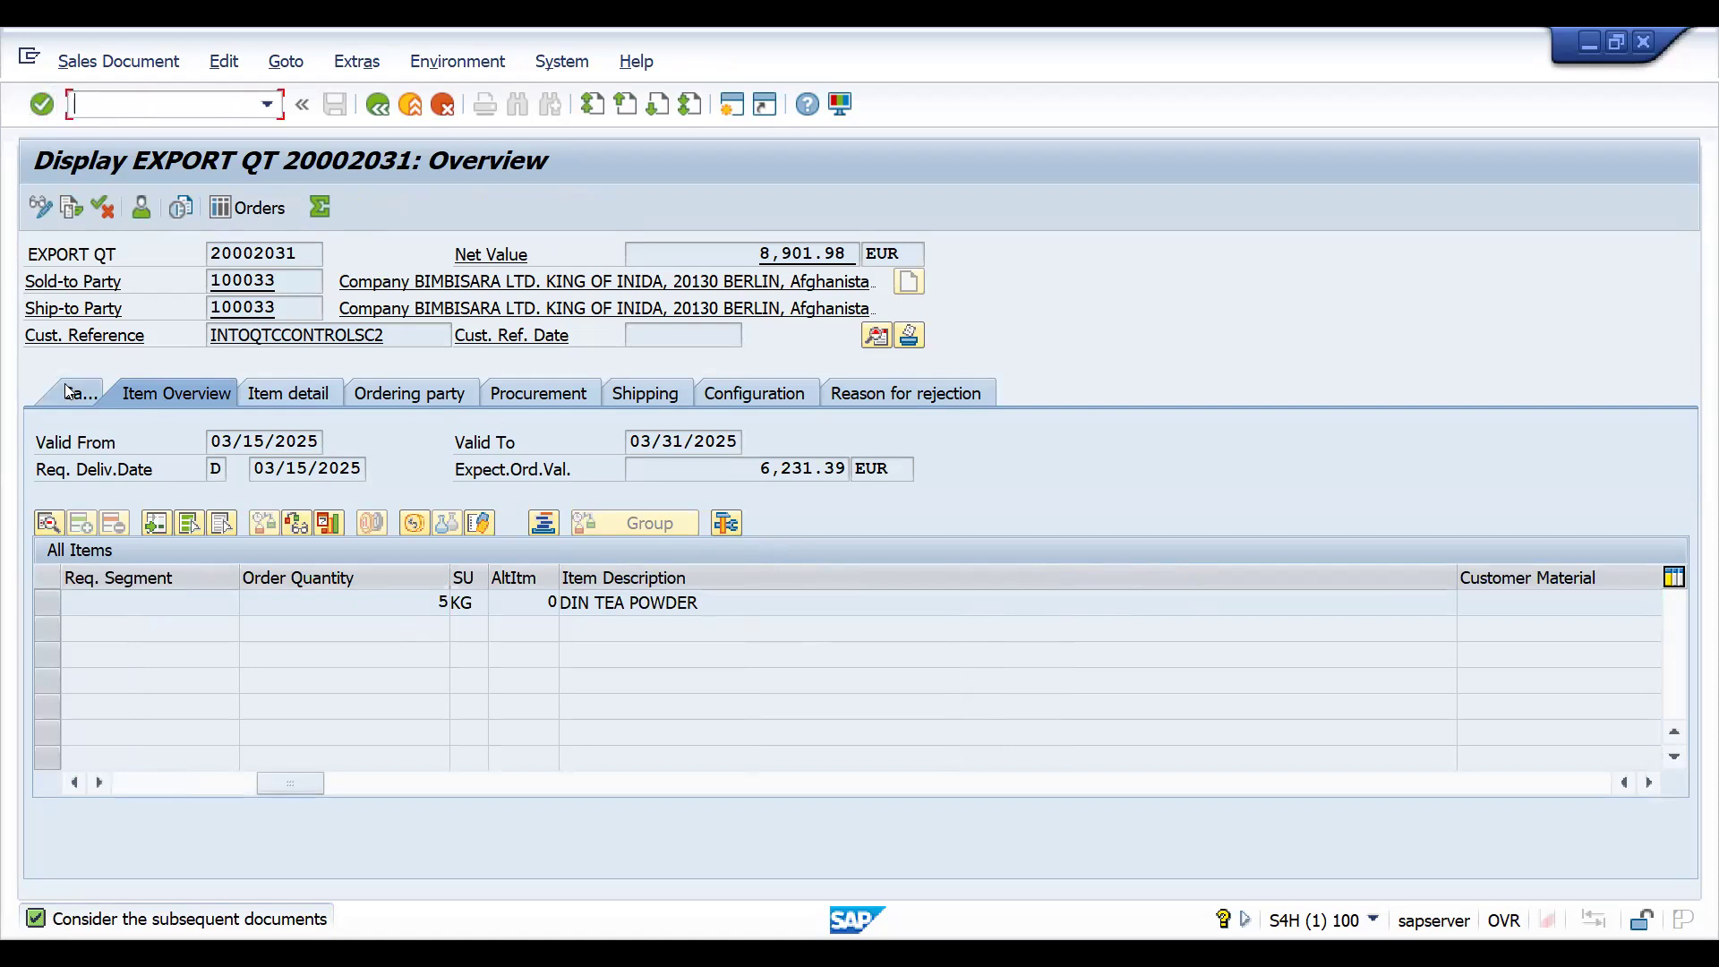
click(1216, 735)
key(Return)
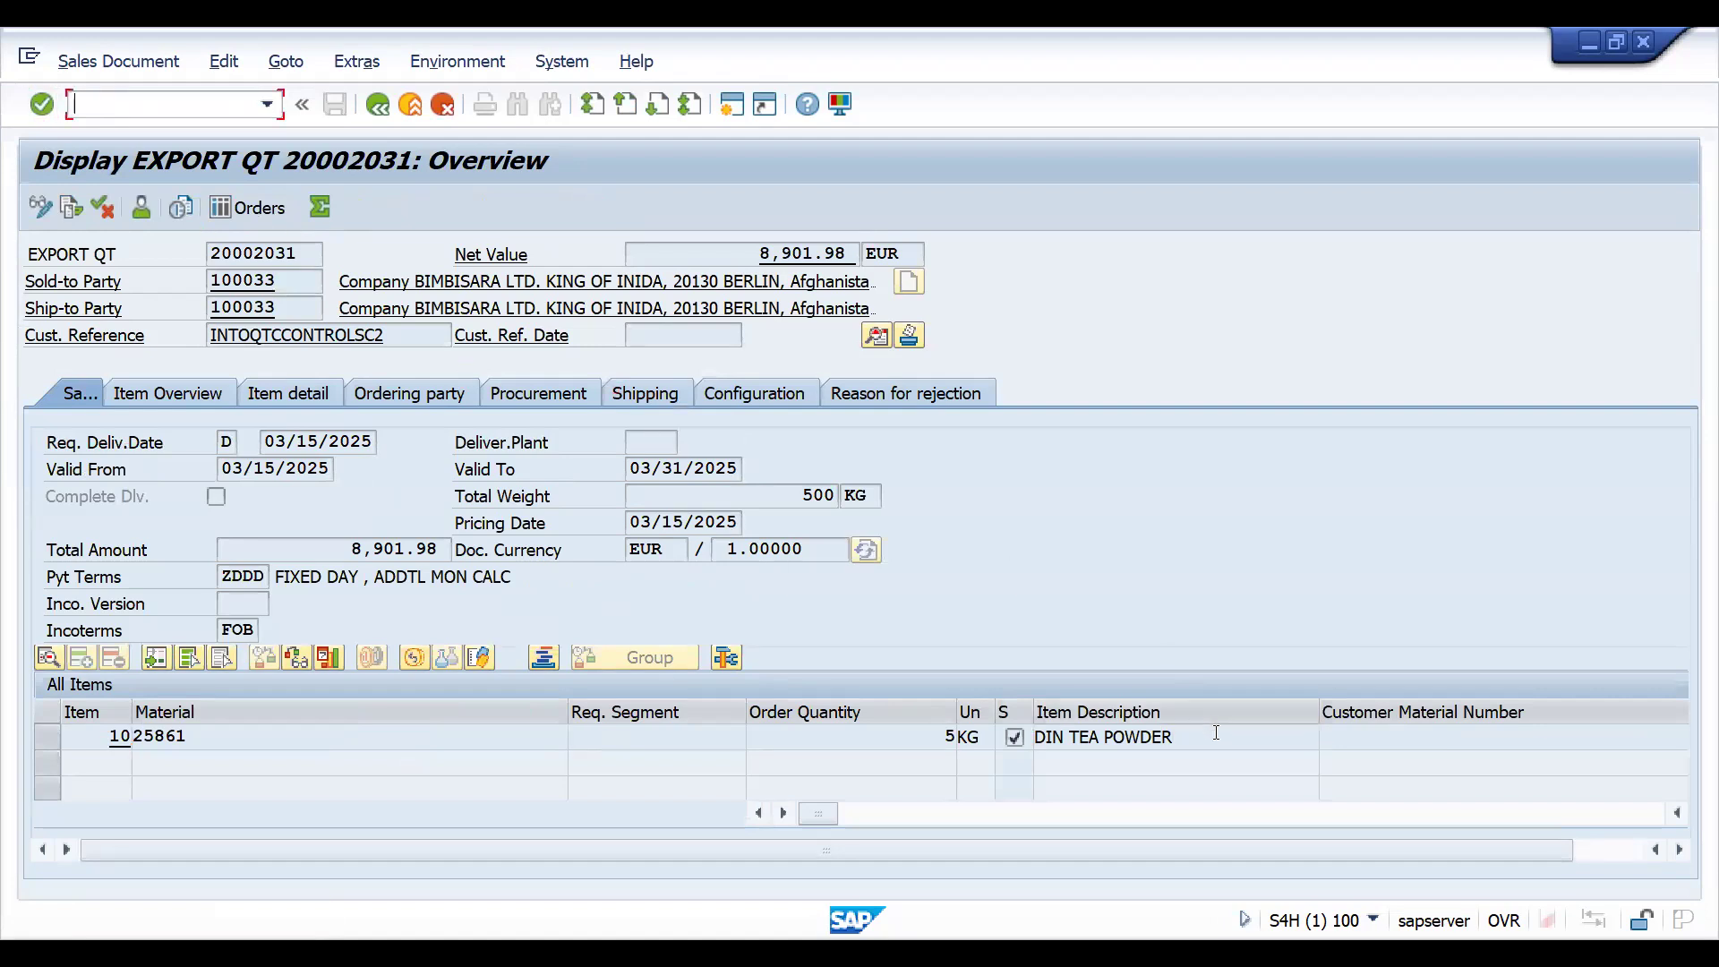
click(1609, 849)
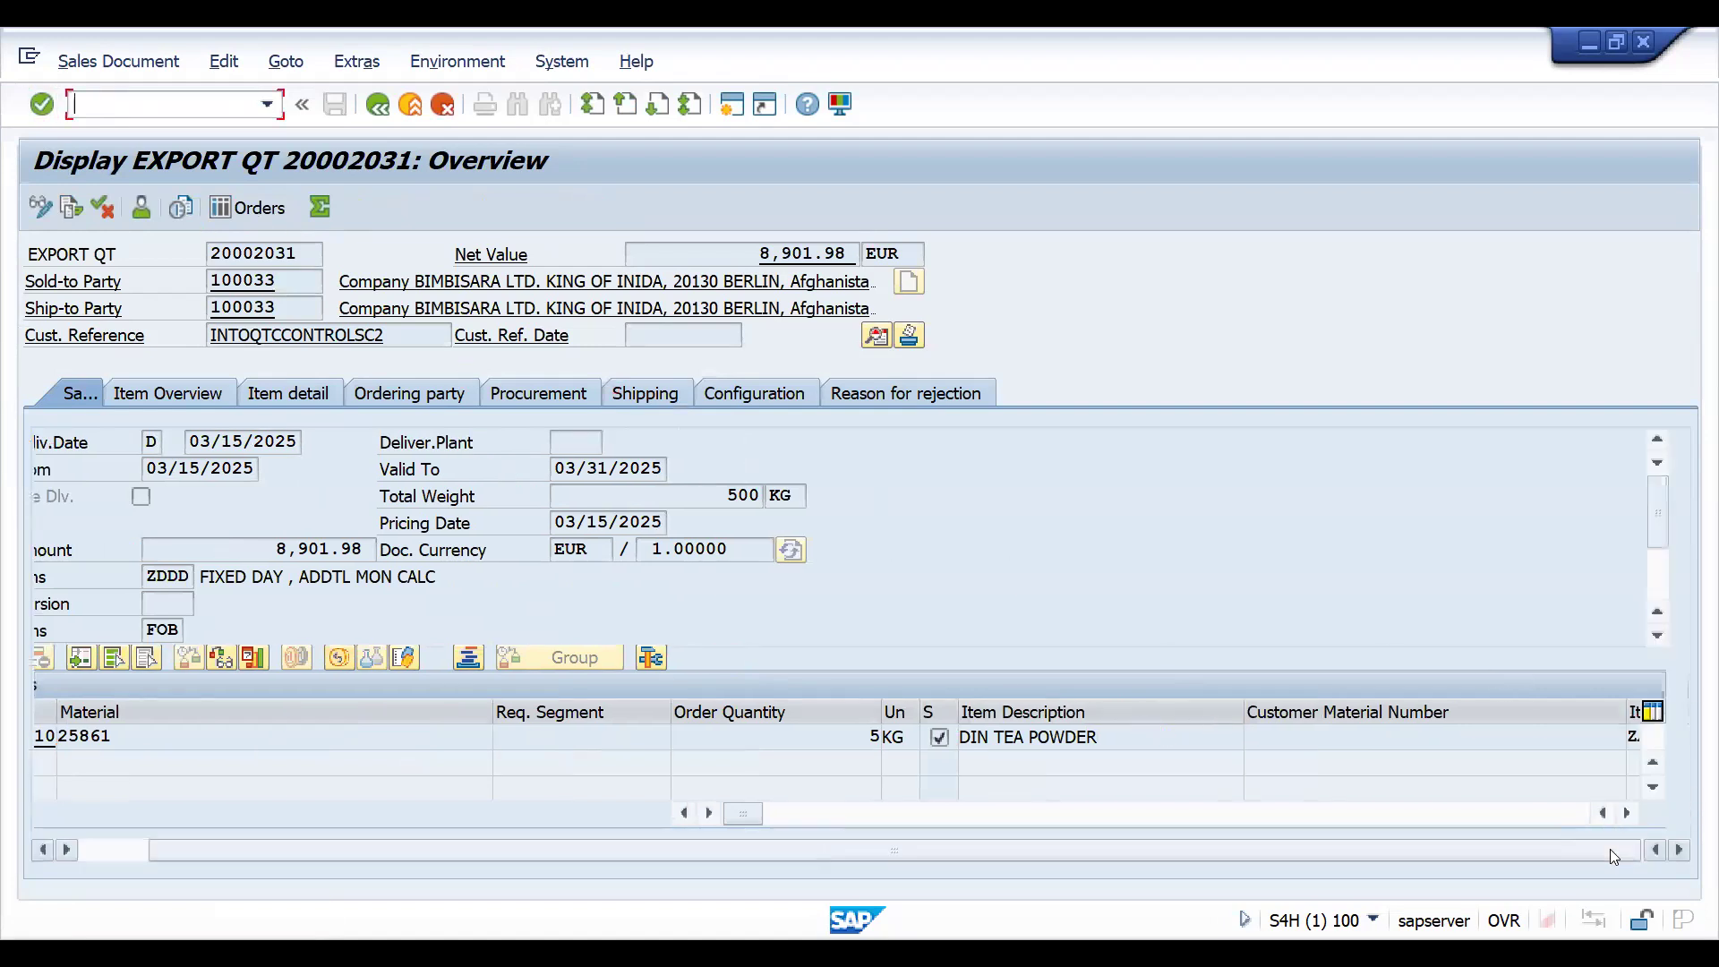
double_click(1633, 737)
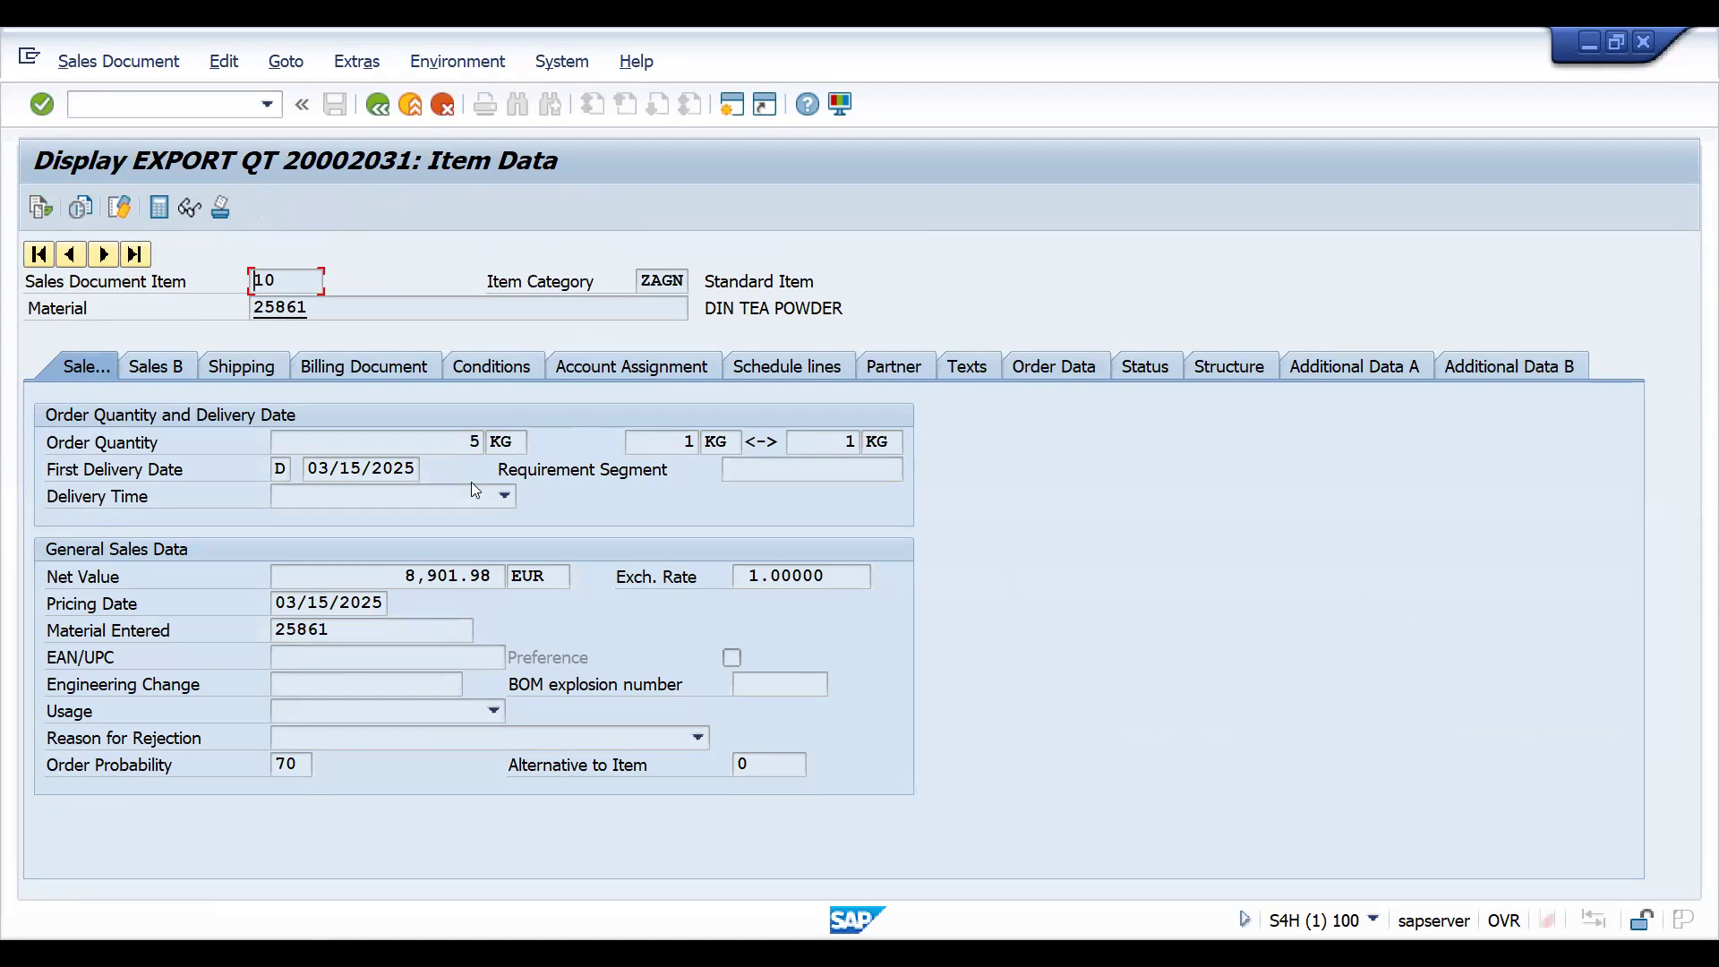
click(152, 365)
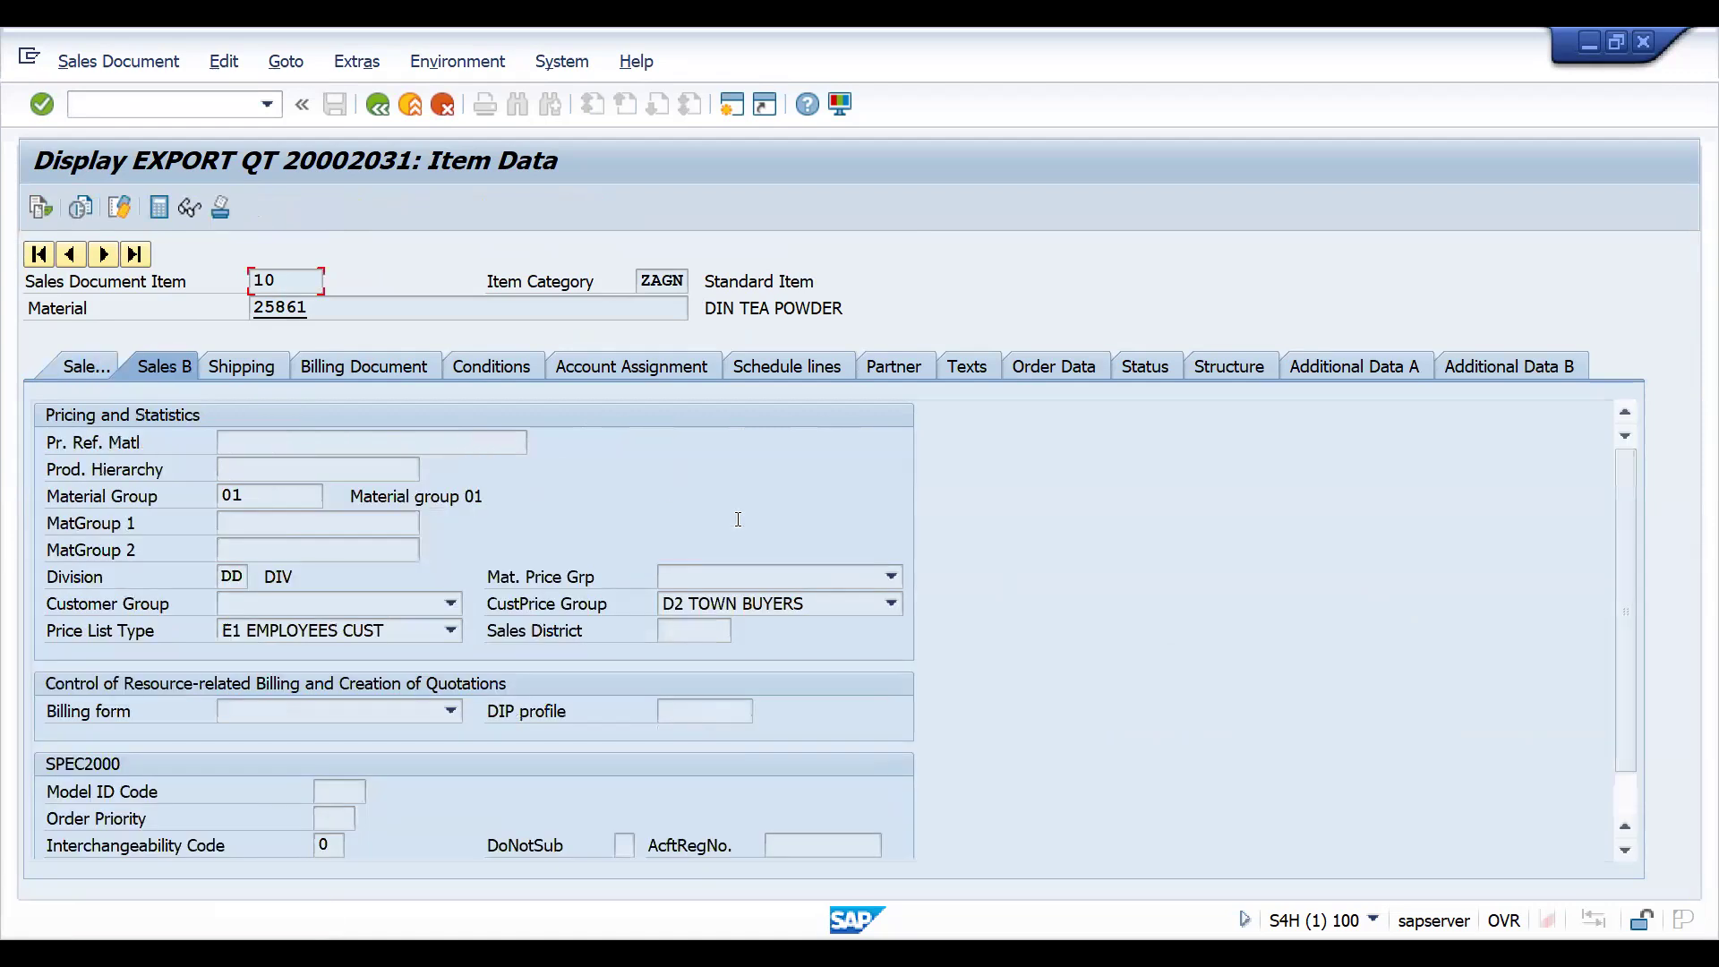
click(383, 109)
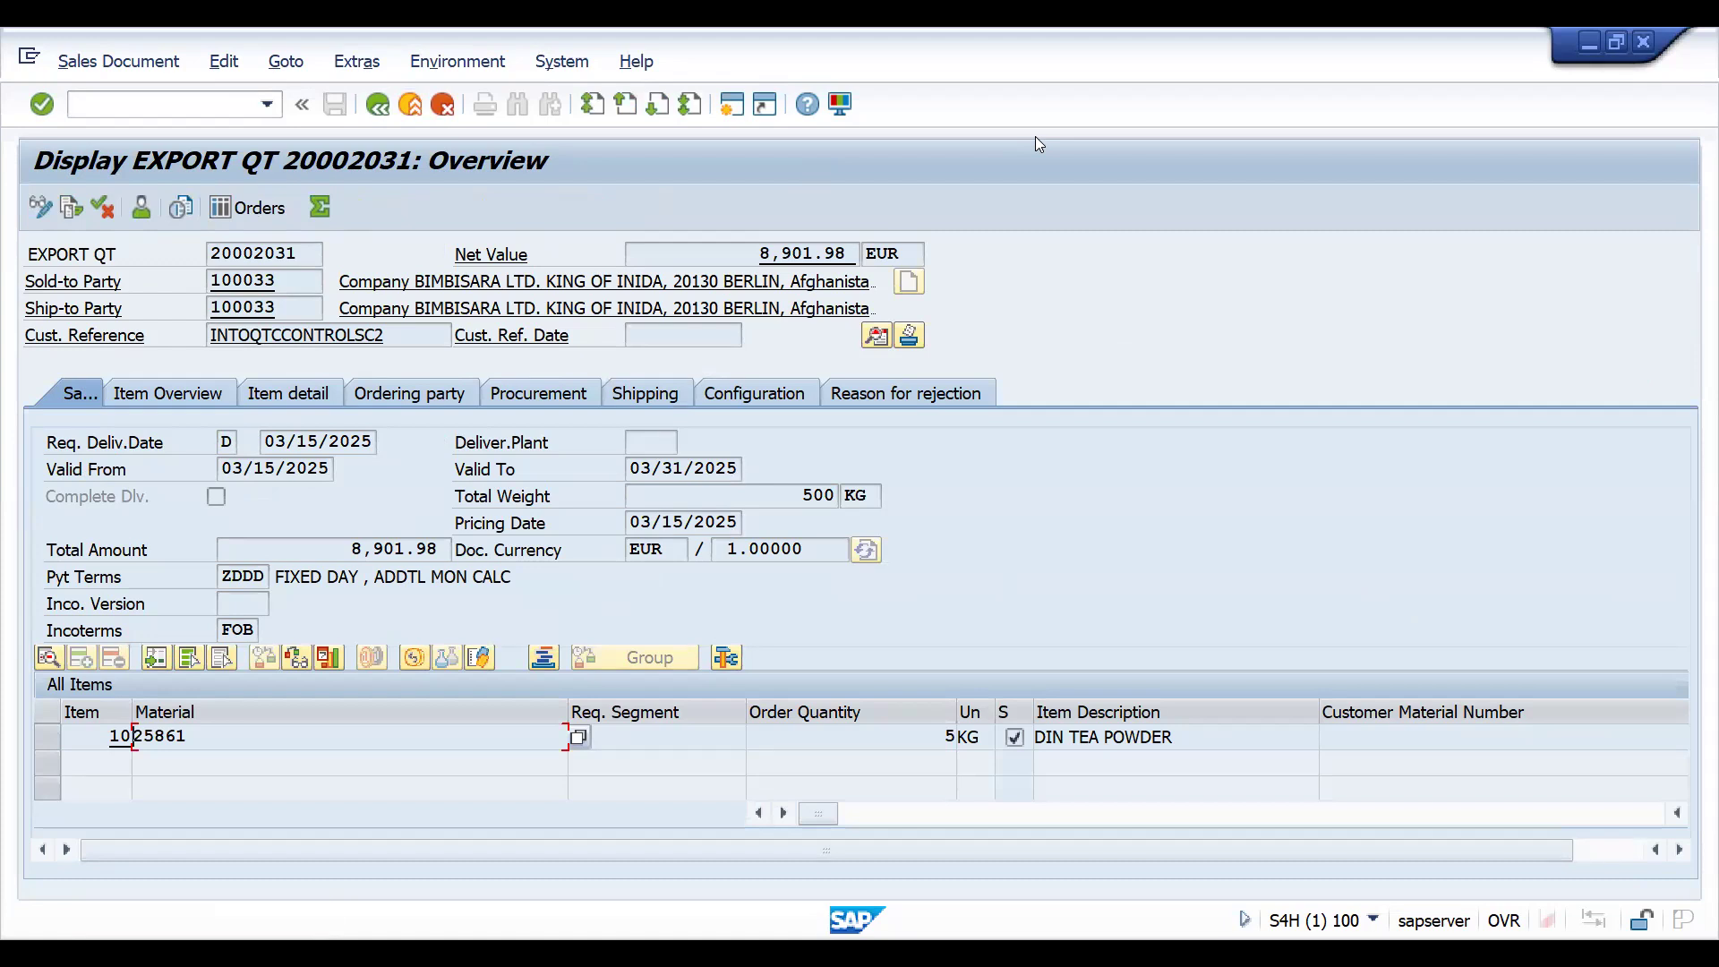
key(alt+Tab)
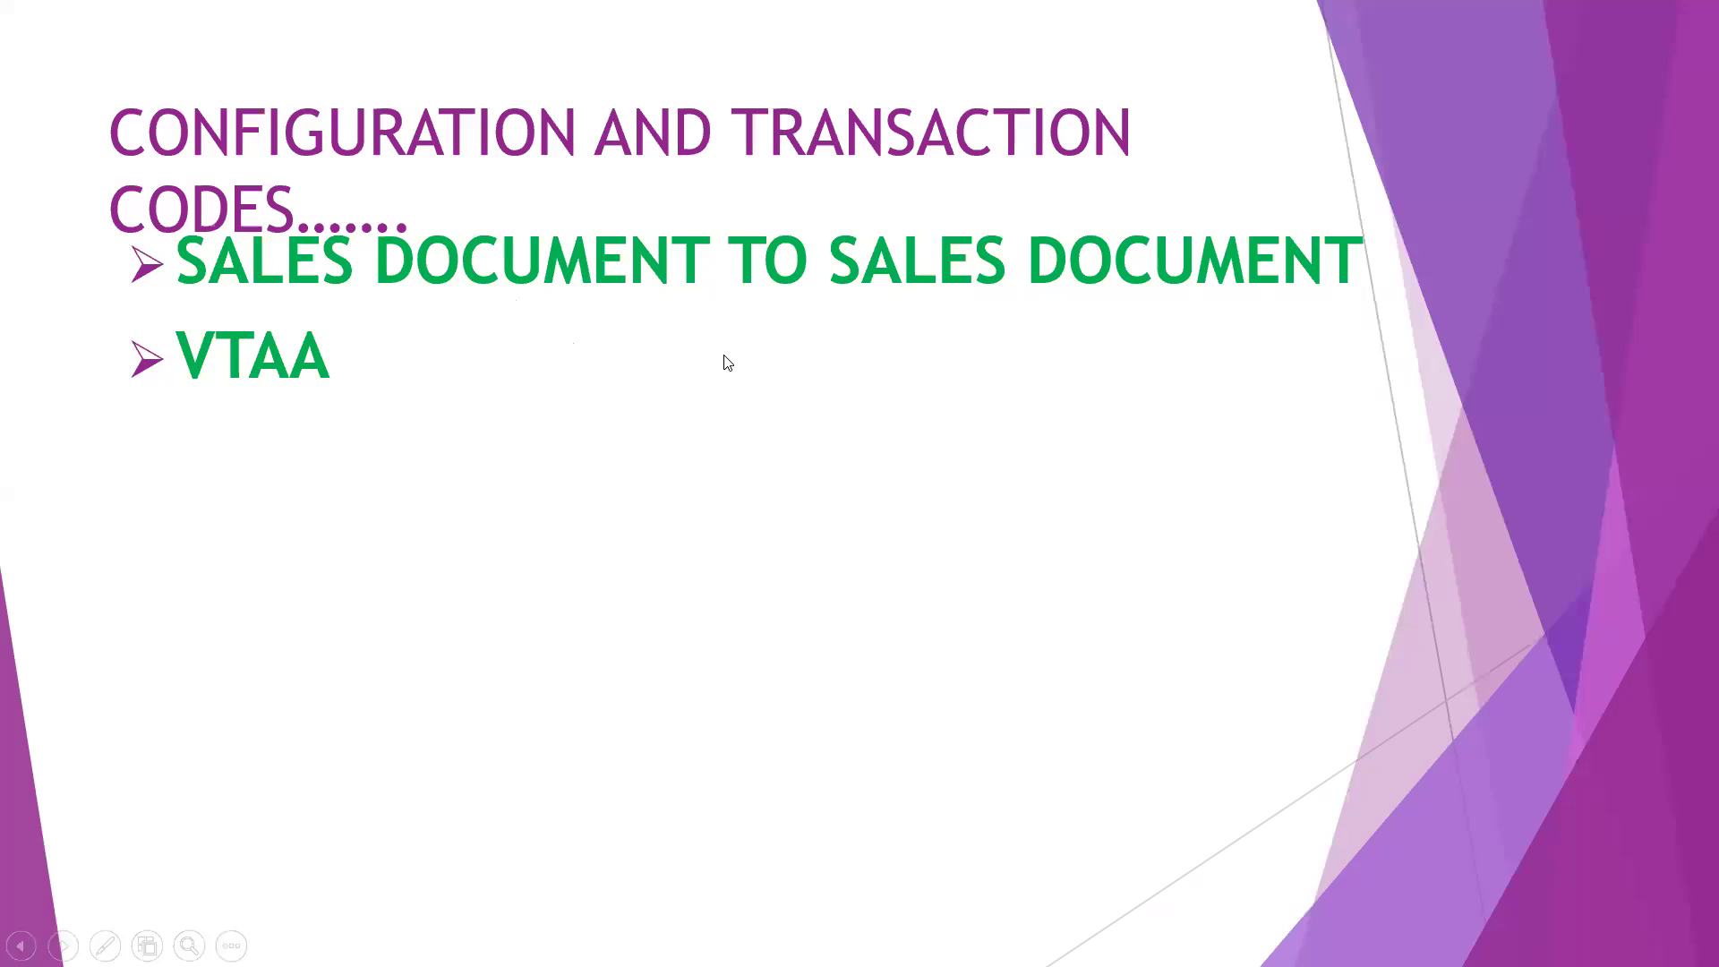
click(687, 436)
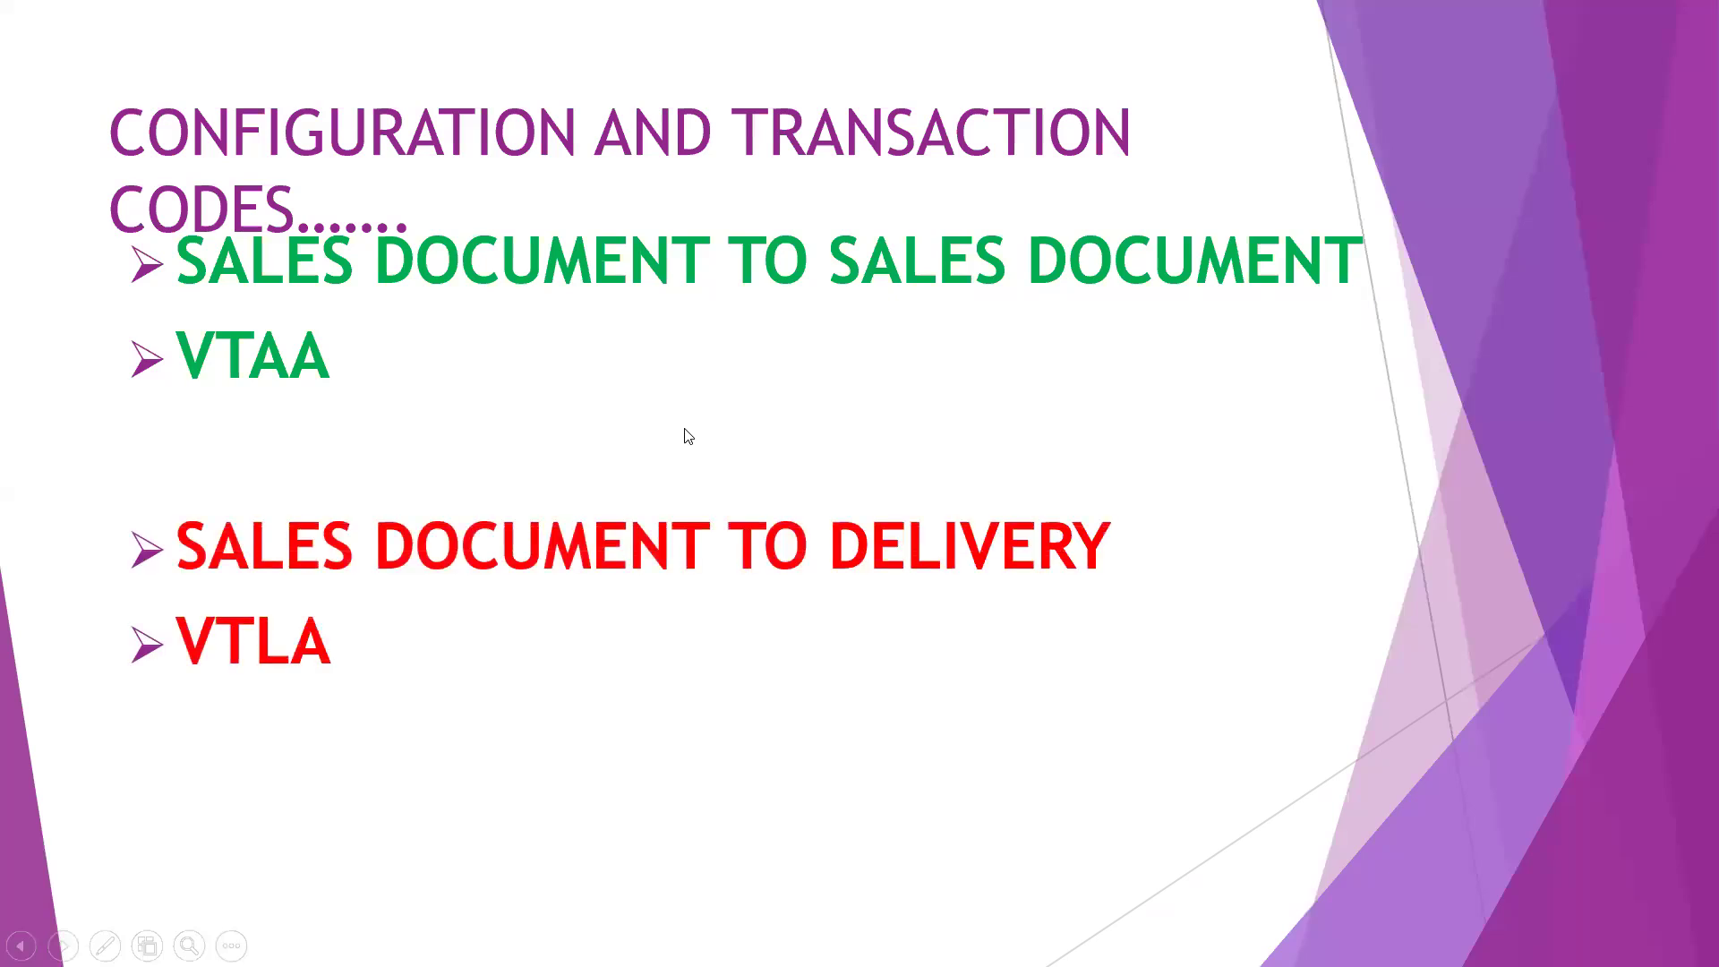